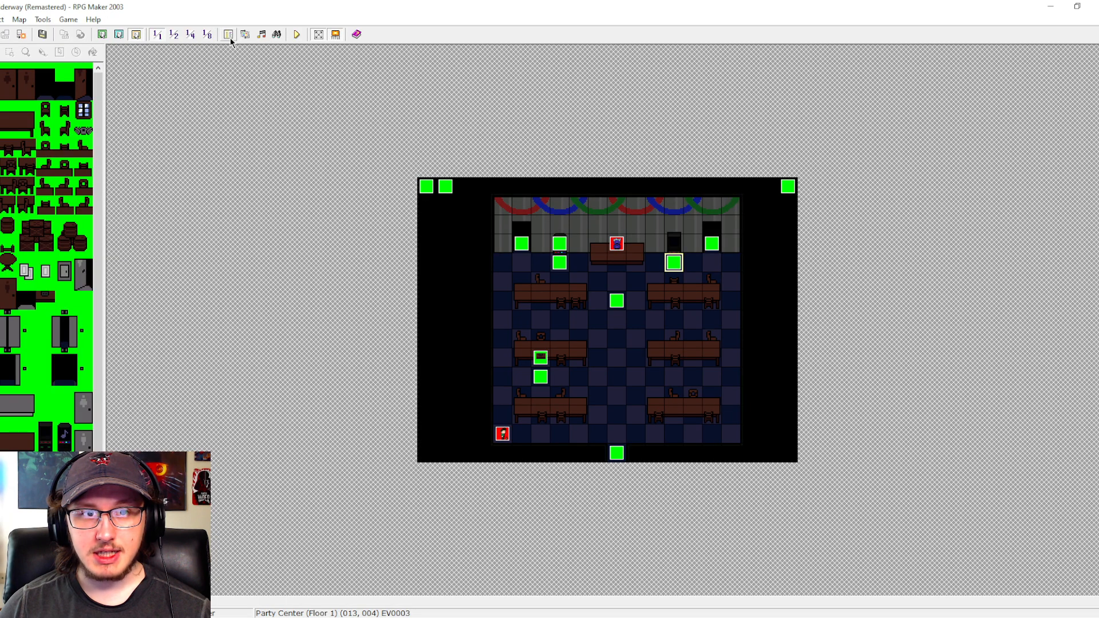
- Open the database's common events to view the Achievement event
click(228, 35)
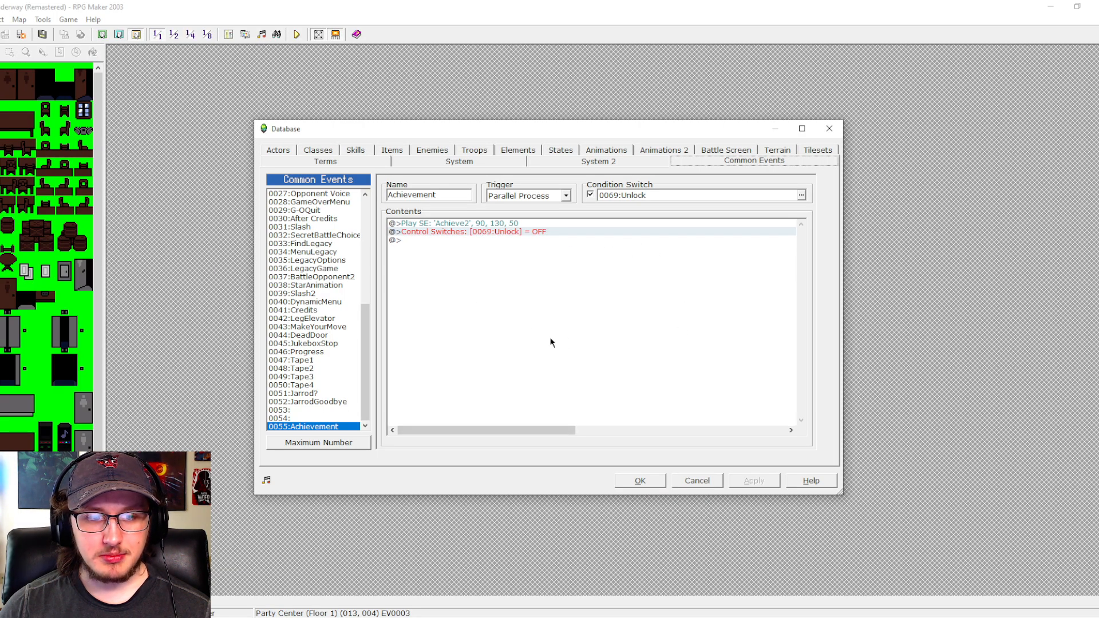
scroll(364, 372, up, 4)
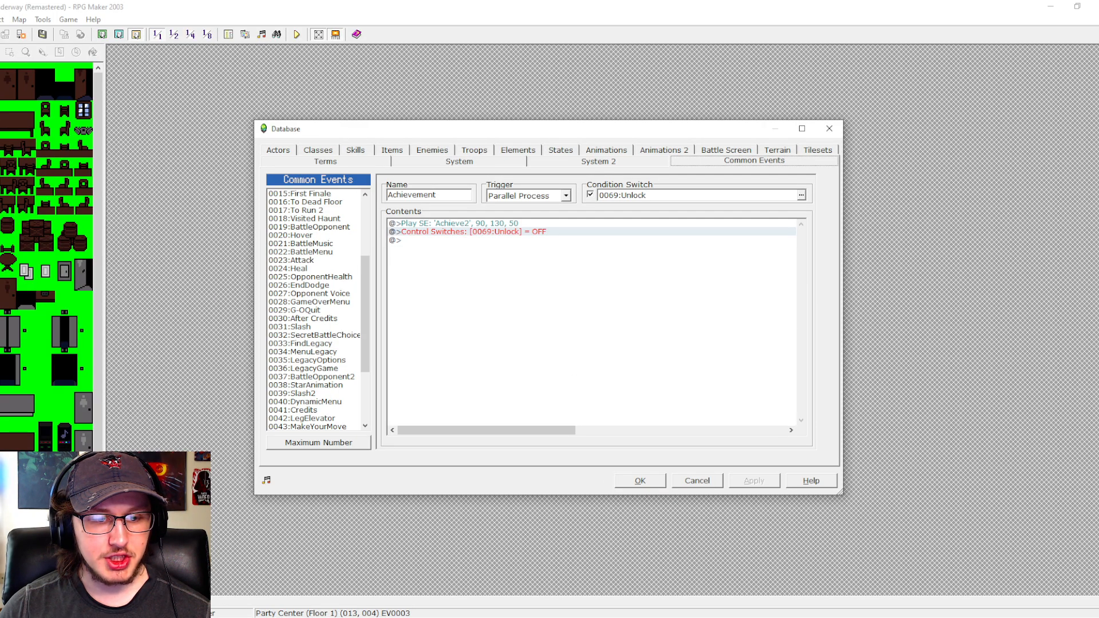
- Switch to Piskel to view the Achievements sprite canvas, and return to the Achievement common event in RPG Maker 2003
click(435, 617)
scroll(760, 566, up, 2)
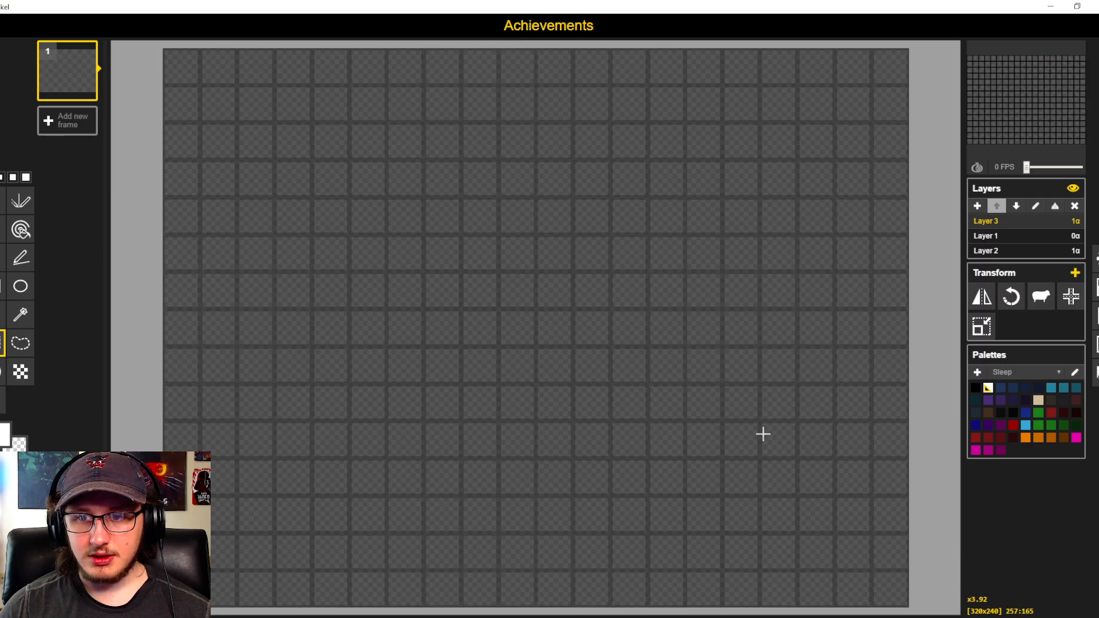
scroll(763, 435, up, 2)
scroll(736, 410, down, 2)
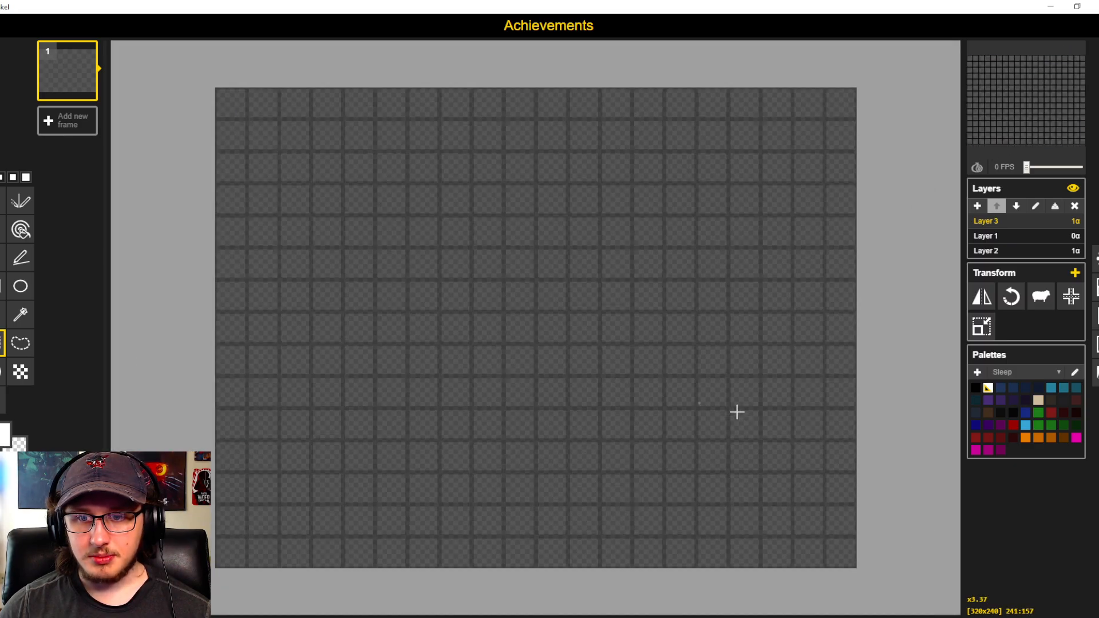
click(206, 616)
click(206, 617)
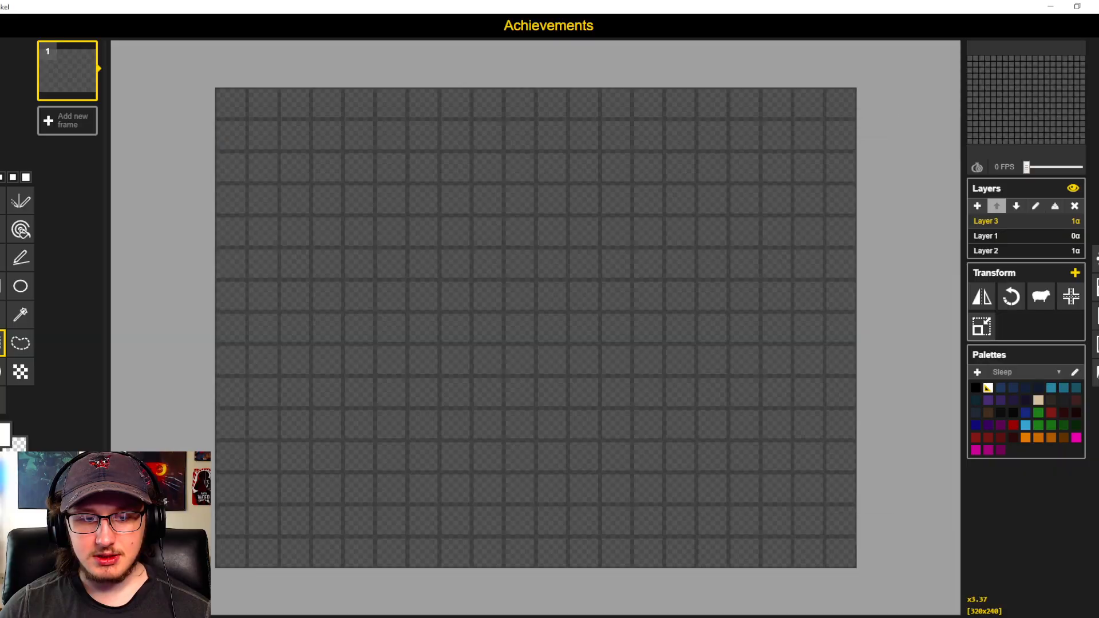
click(263, 617)
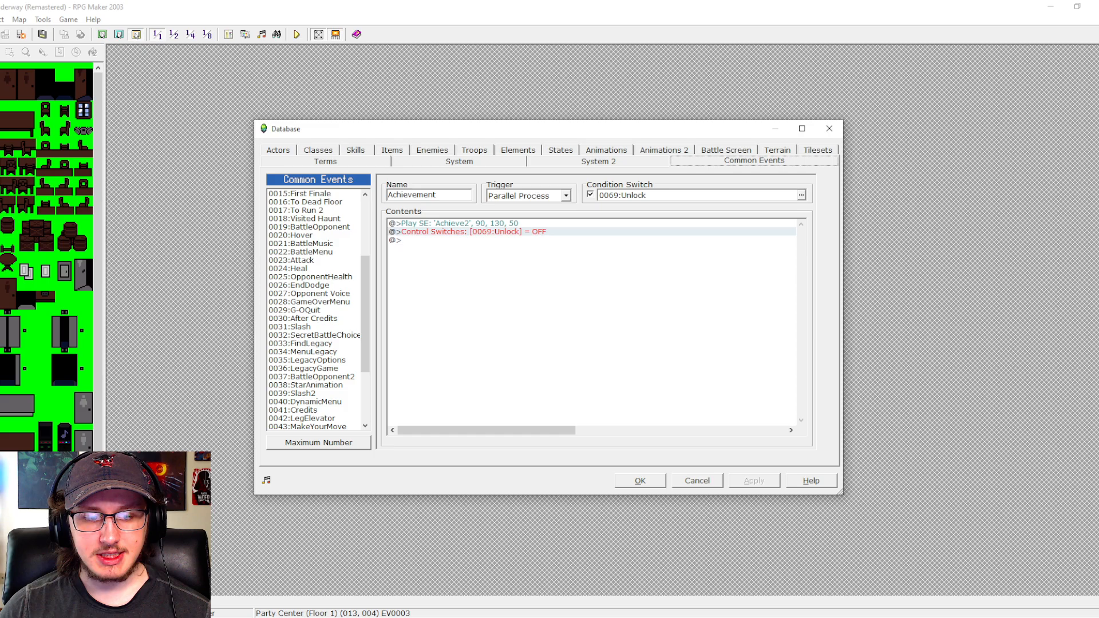
click(198, 617)
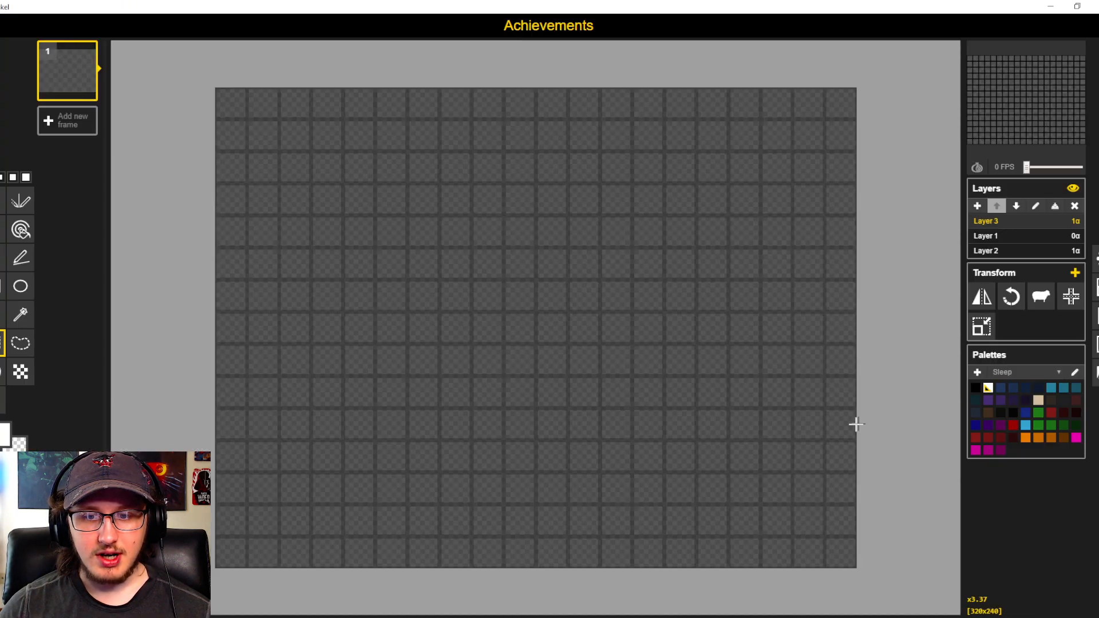
click(198, 617)
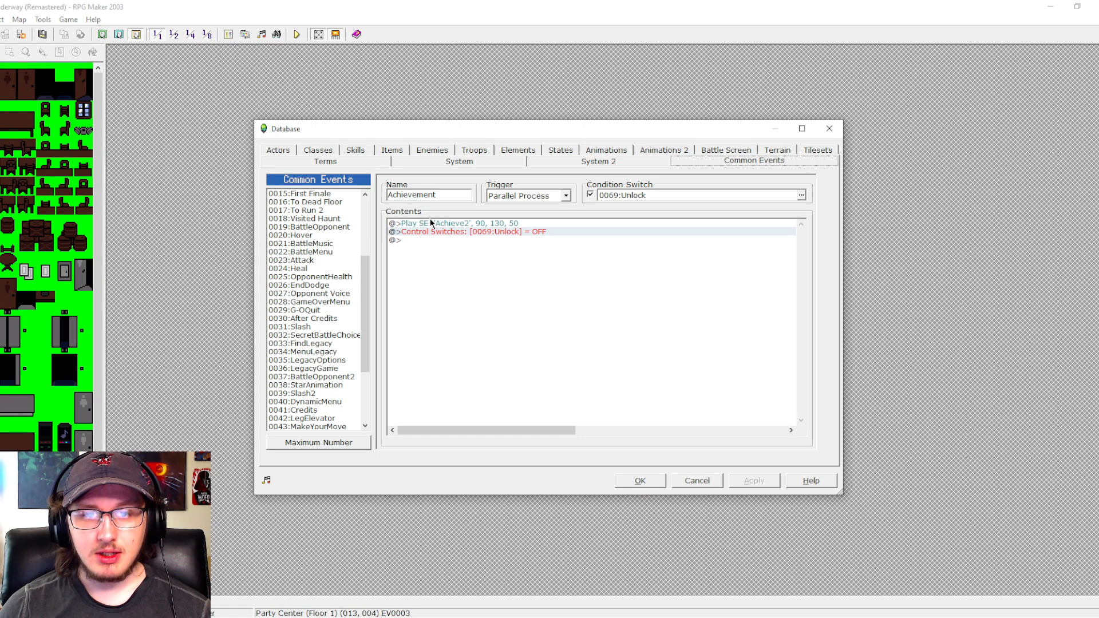
- Examine the Achievement common event's condition switch and its Play SE and Control Switches commands
click(511, 232)
click(510, 224)
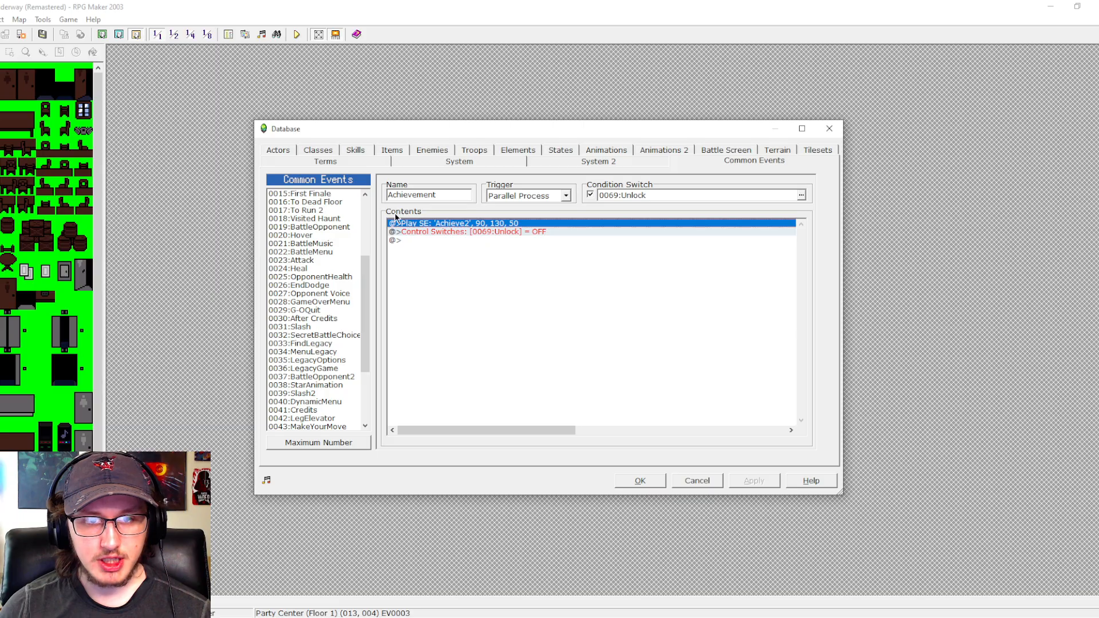
click(627, 196)
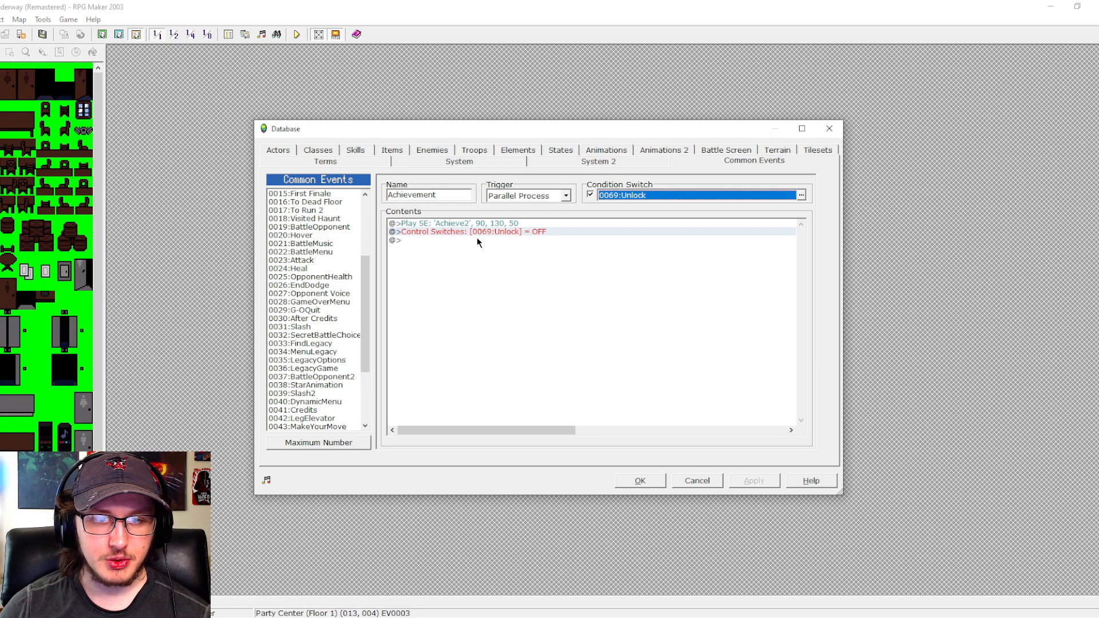
click(489, 225)
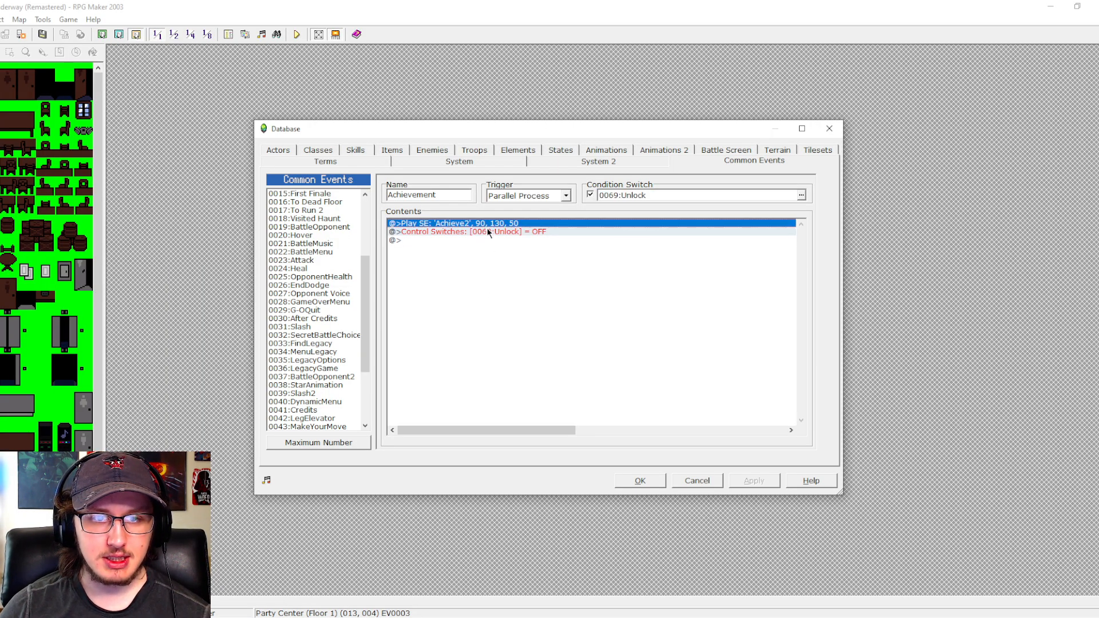
click(489, 232)
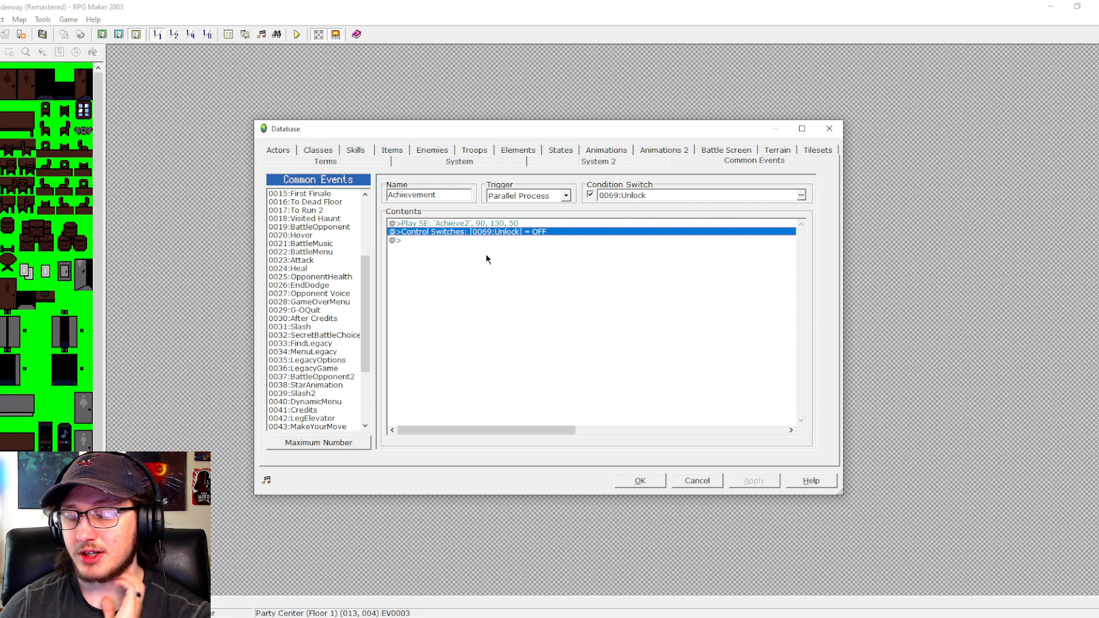
- Preview the Achieve2 sound effect in the Achievement event's Play SE command and close the database
click(476, 225)
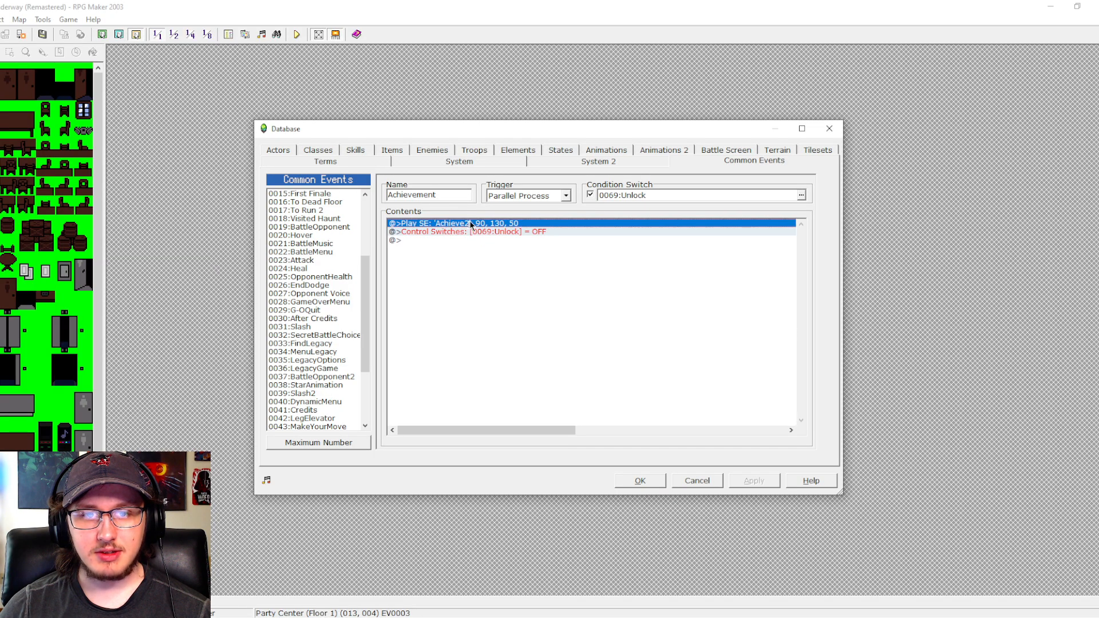
key(Return)
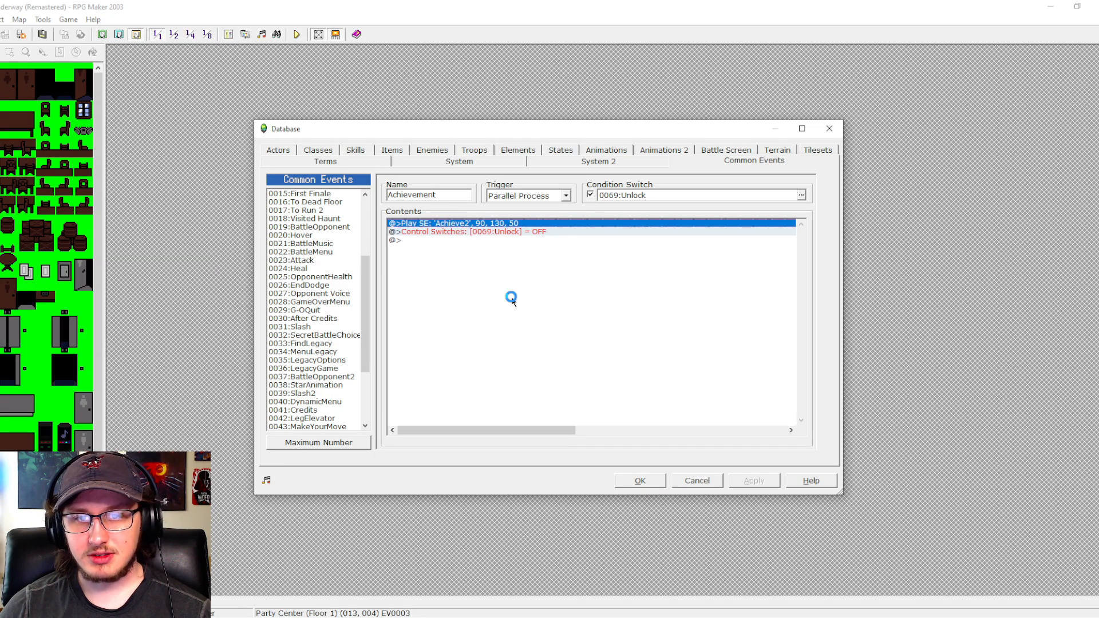
click(581, 397)
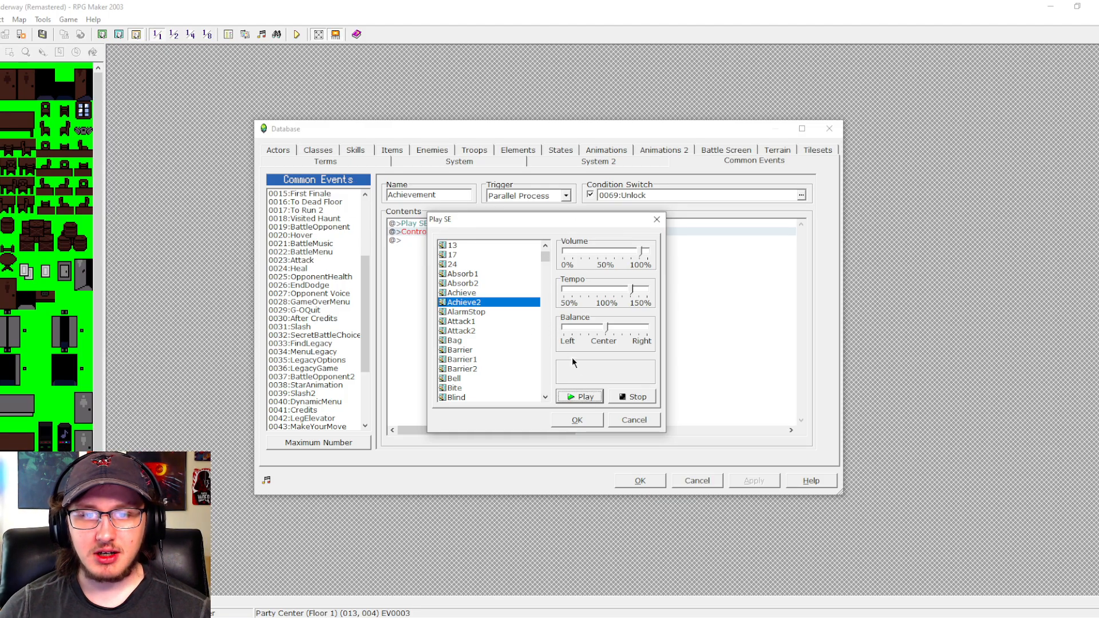
click(598, 420)
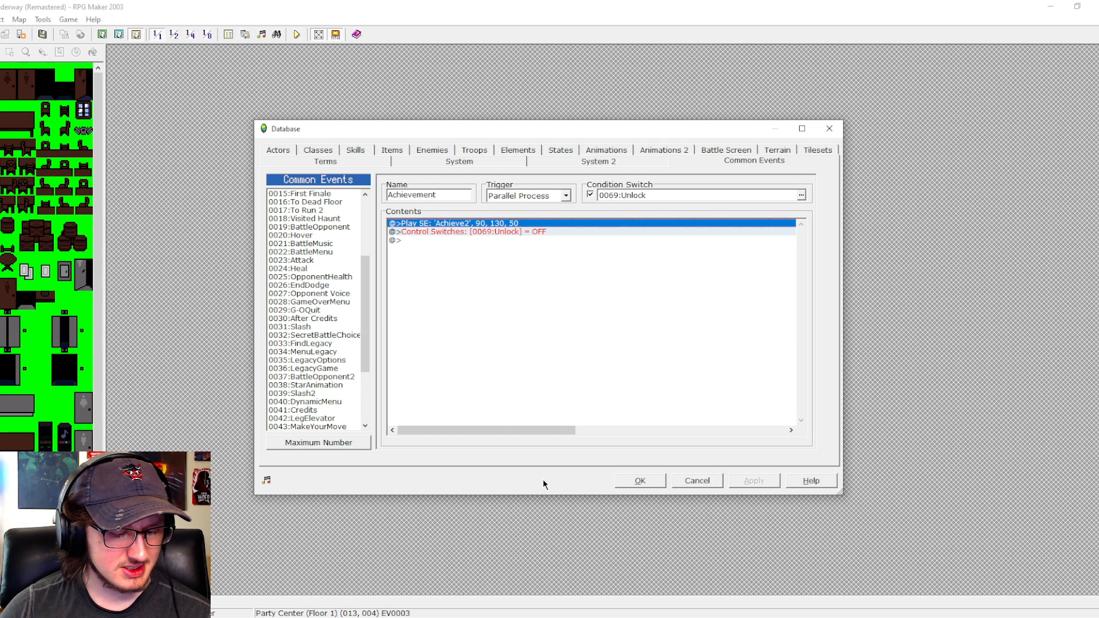
click(640, 480)
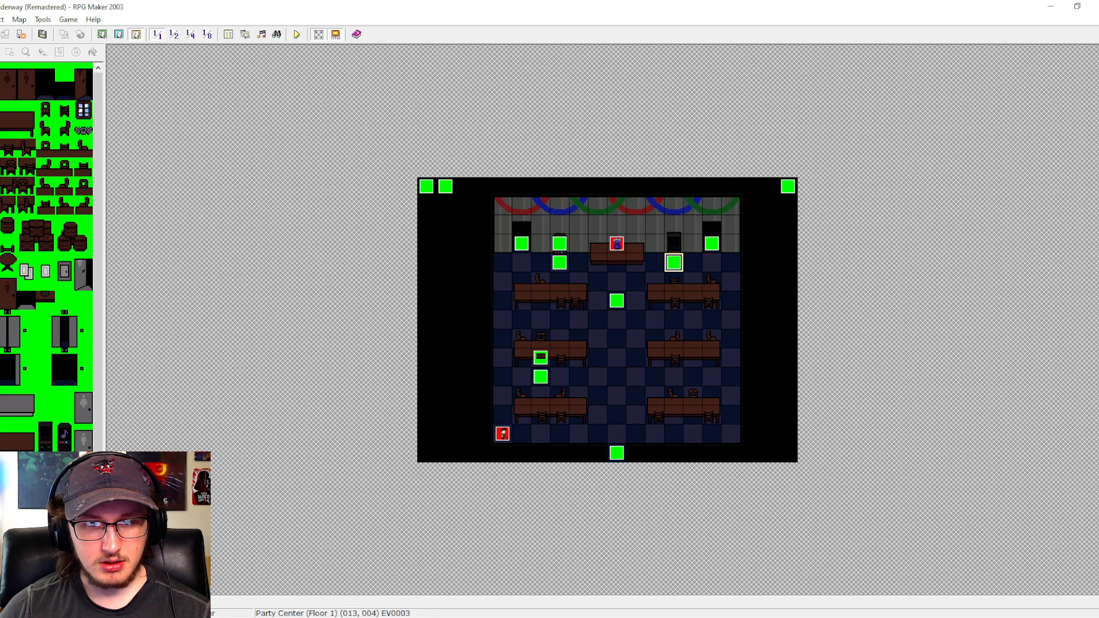
- Set the Start map's TestMode event to transfer the player to Party Center (Floor 1) at (010,008), facing Up
click(69, 515)
click(427, 187)
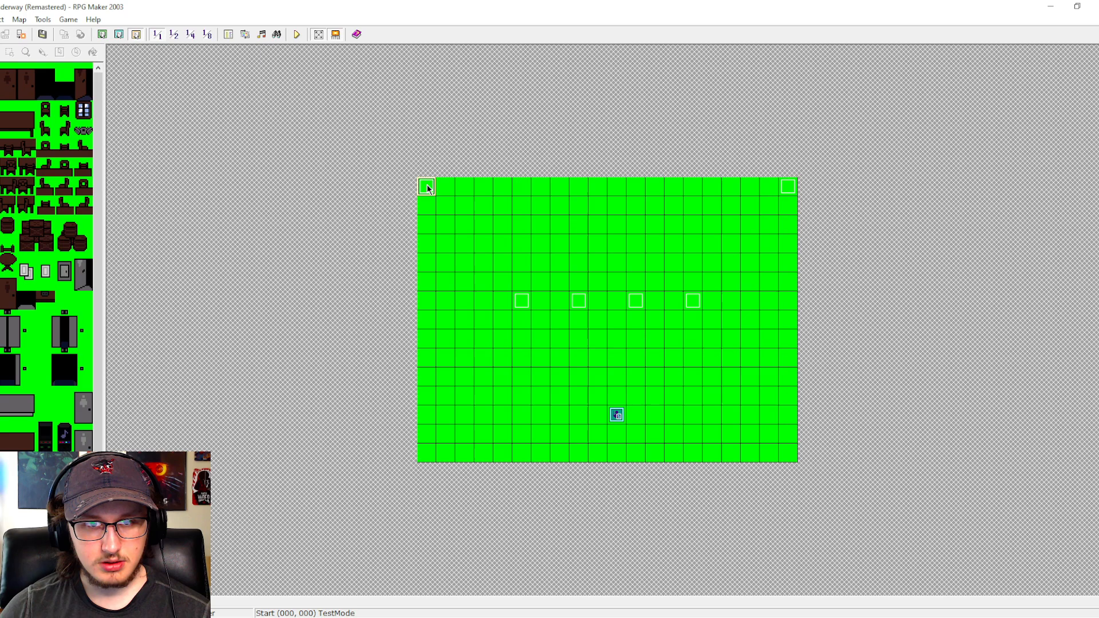
double_click(427, 188)
double_click(592, 255)
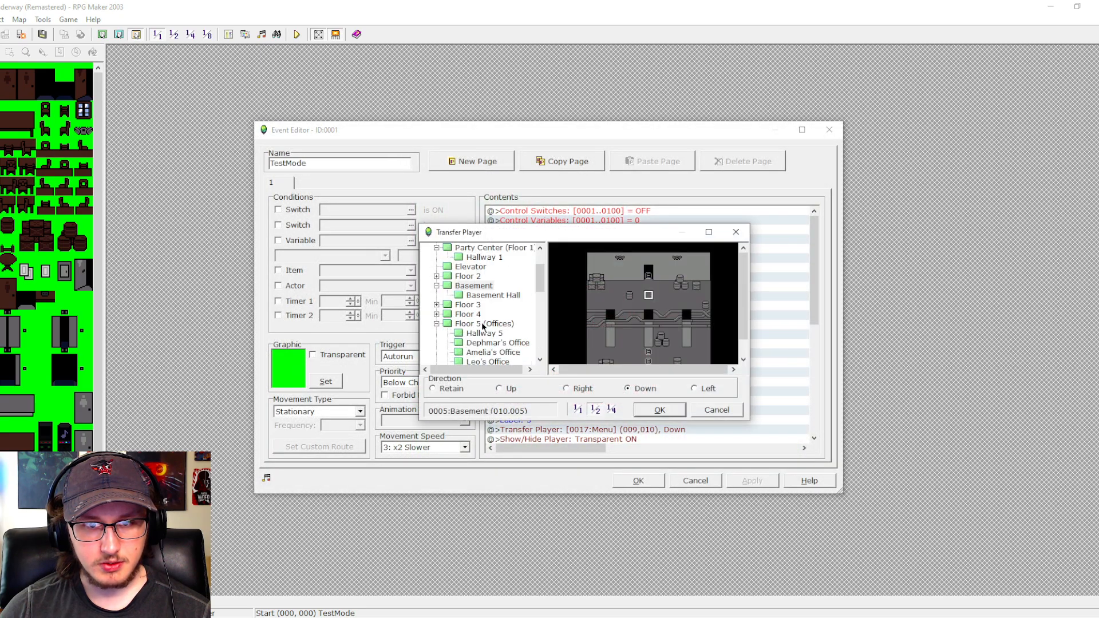
scroll(482, 320, up, 3)
click(490, 295)
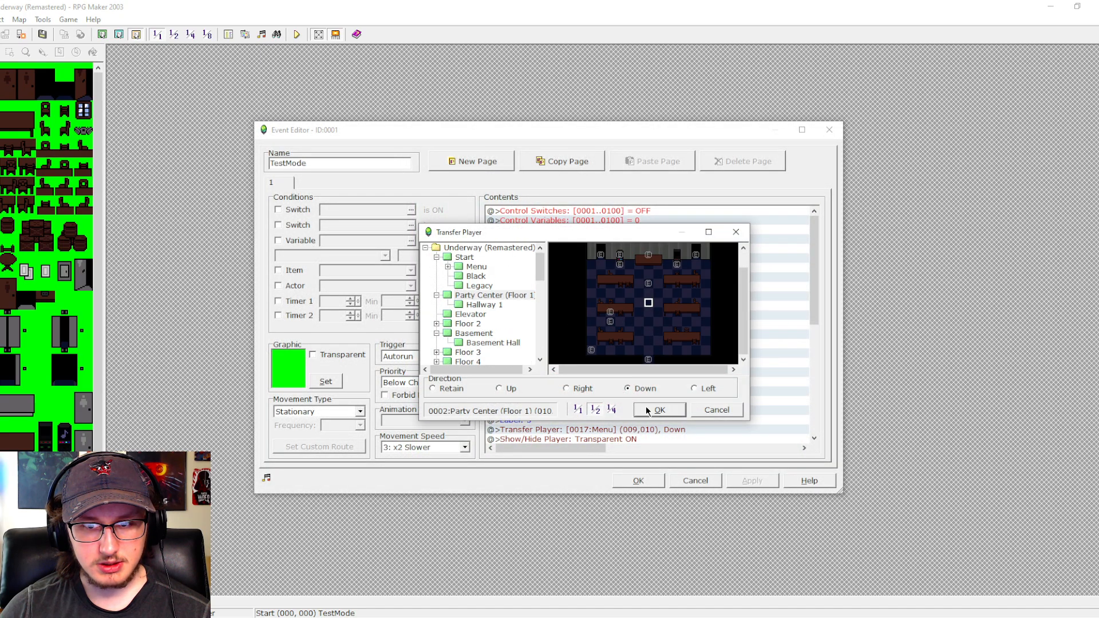
click(508, 389)
click(659, 414)
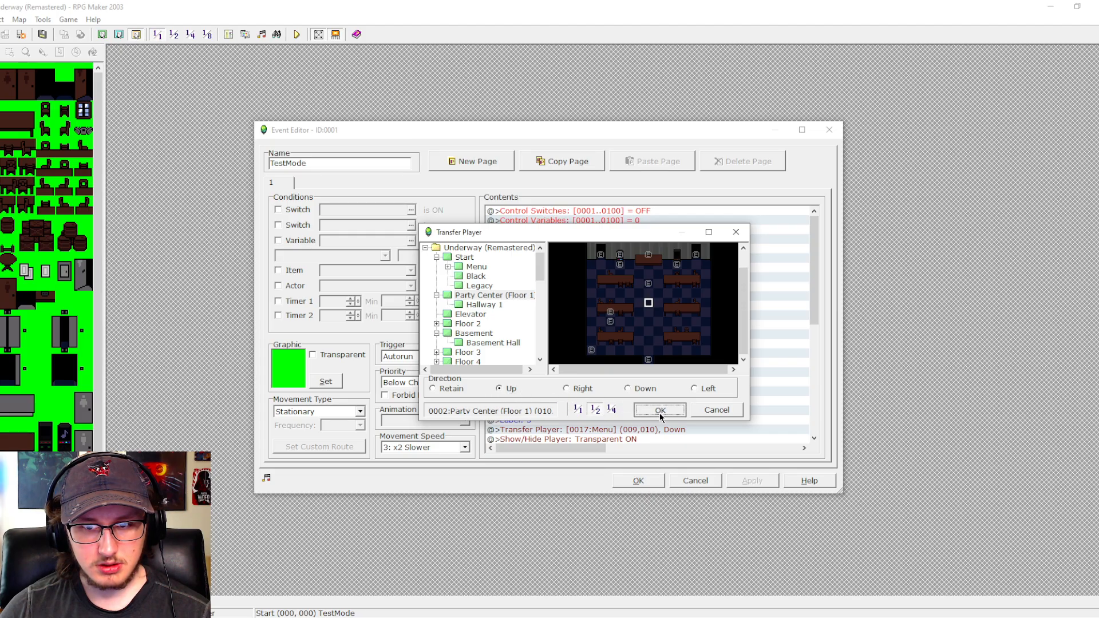
- Set the 0019:Dead and 0065:JarrodTape switch commands in the TestMode event to OFF and save the event
double_click(633, 334)
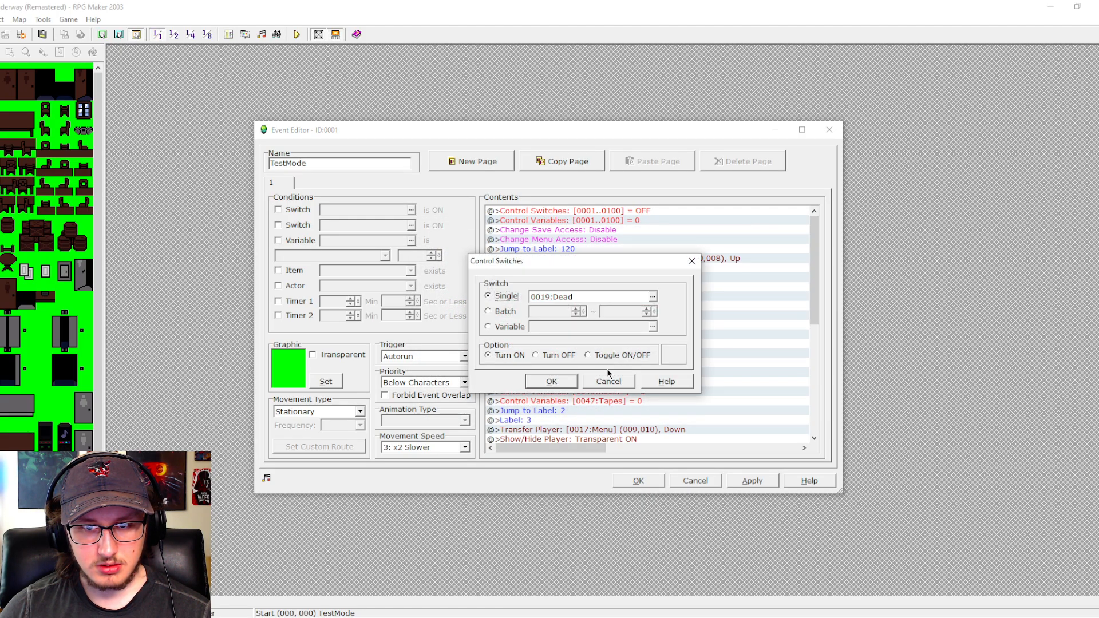
click(525, 356)
click(555, 380)
double_click(632, 326)
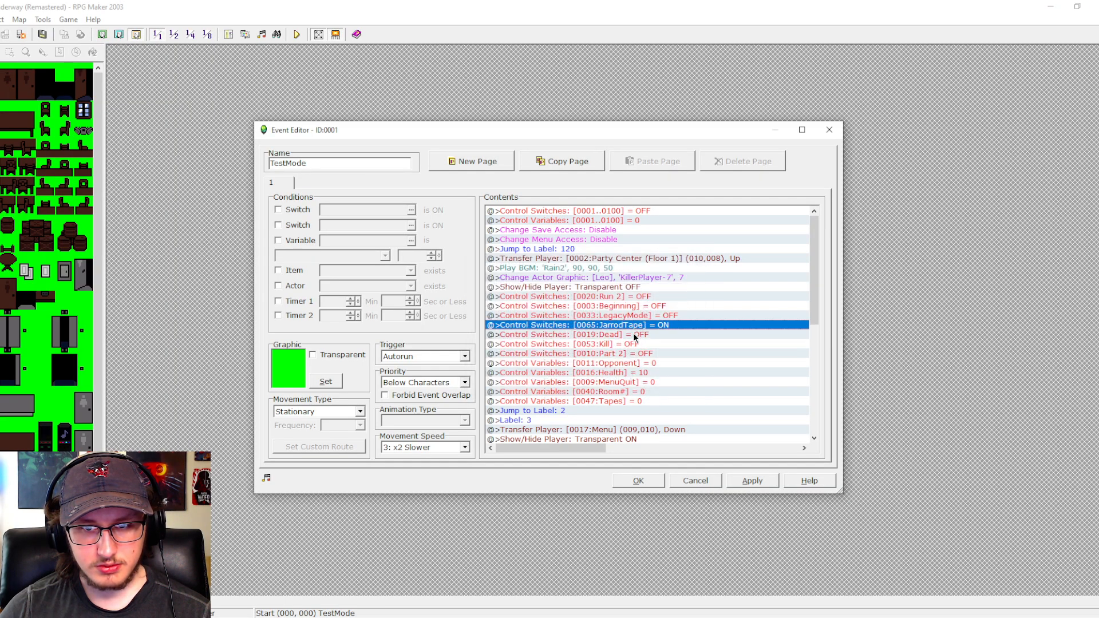
click(535, 356)
click(553, 381)
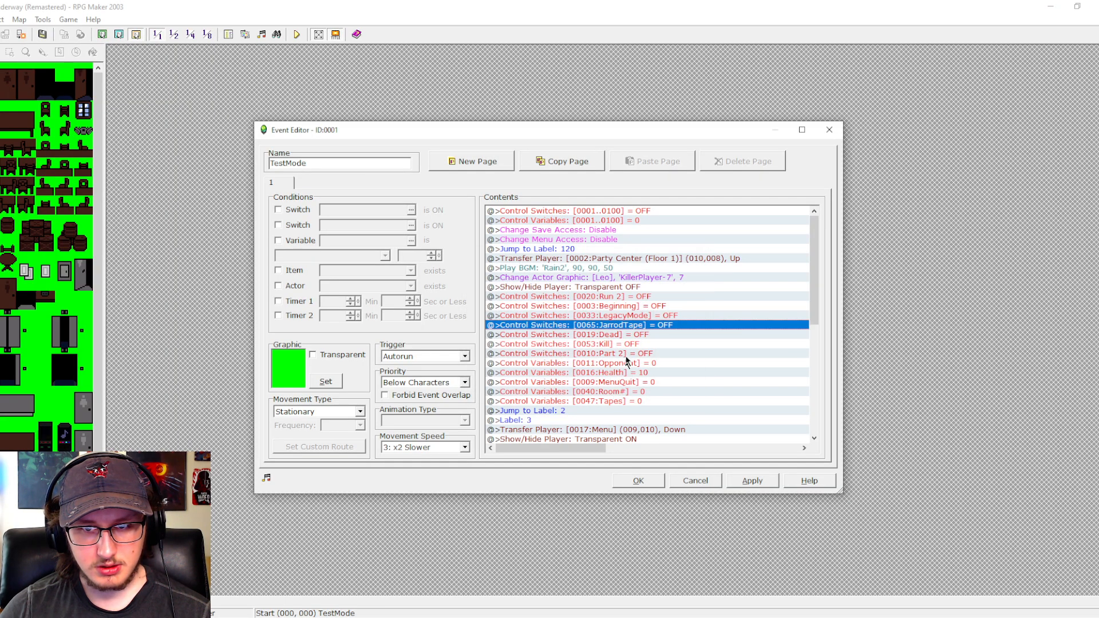
click(752, 480)
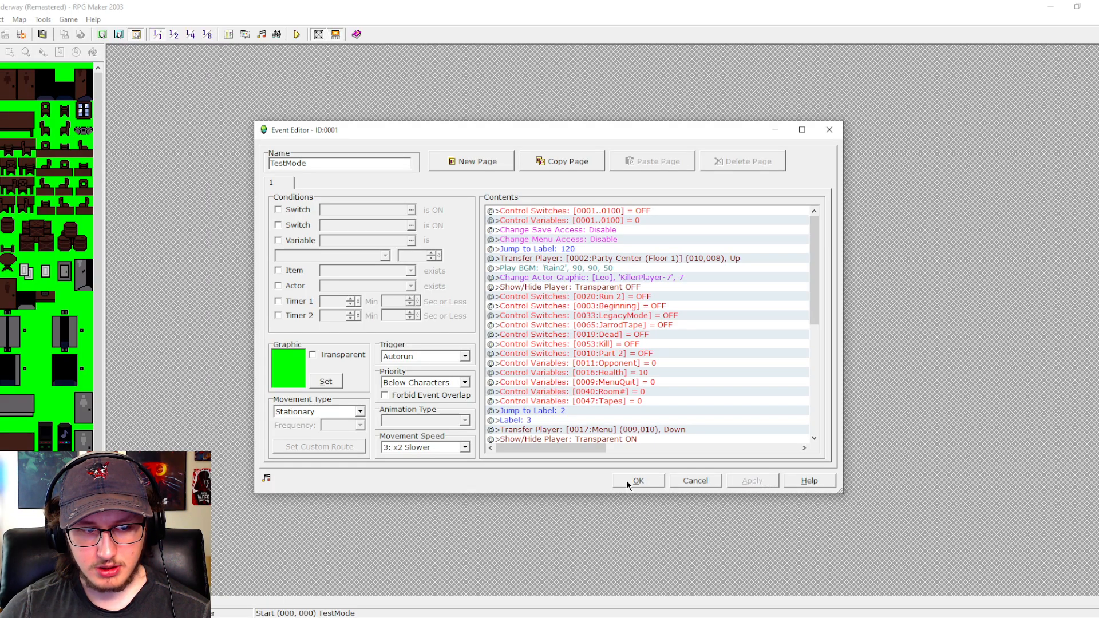
click(636, 481)
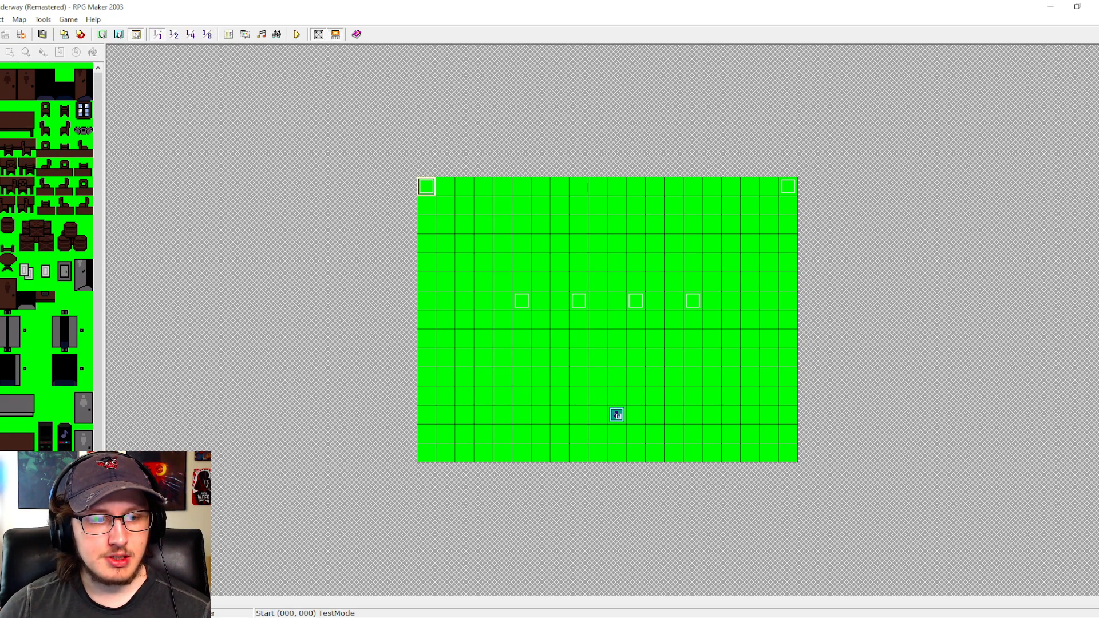
- Name variable 0050 "Achievement" through a new Control Variables command in the Achievement common event, without inserting the command
click(228, 34)
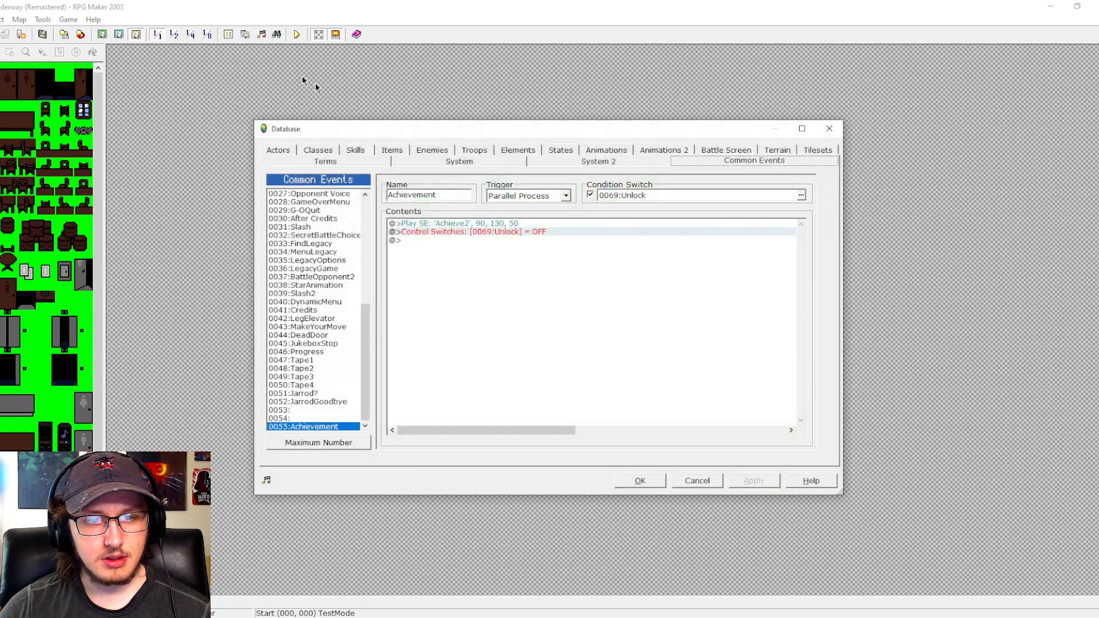
double_click(448, 233)
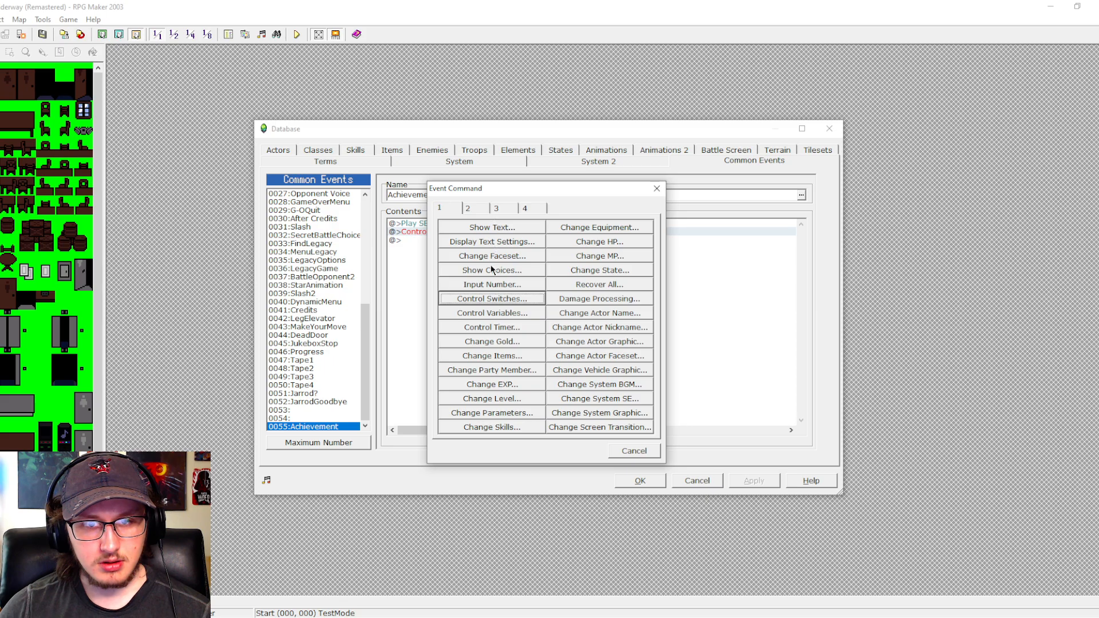
click(495, 312)
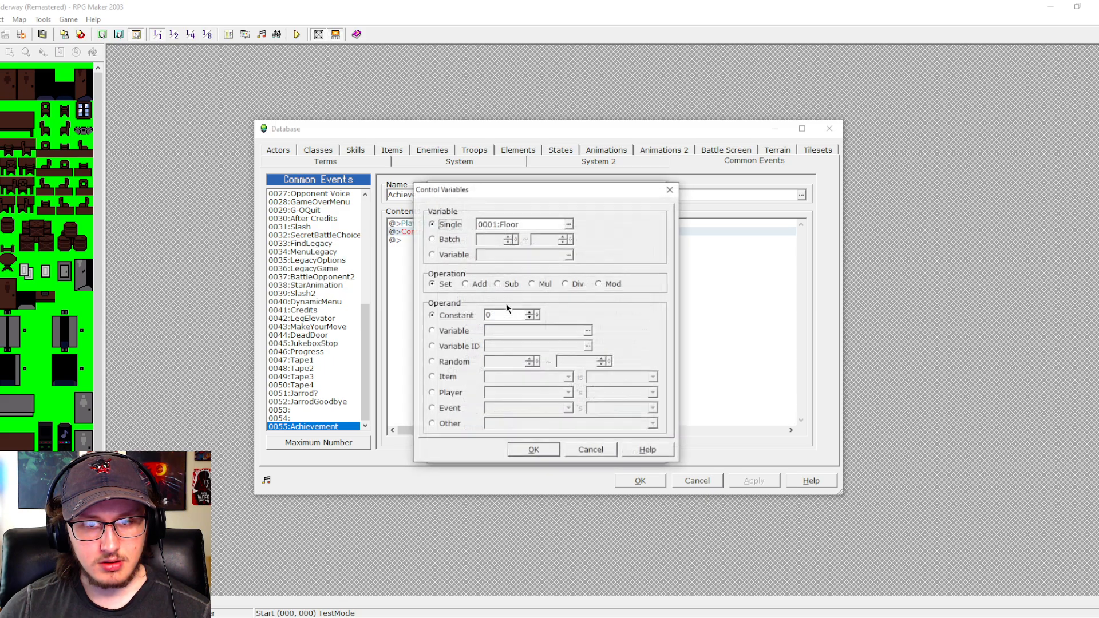
click(571, 222)
click(492, 255)
click(492, 263)
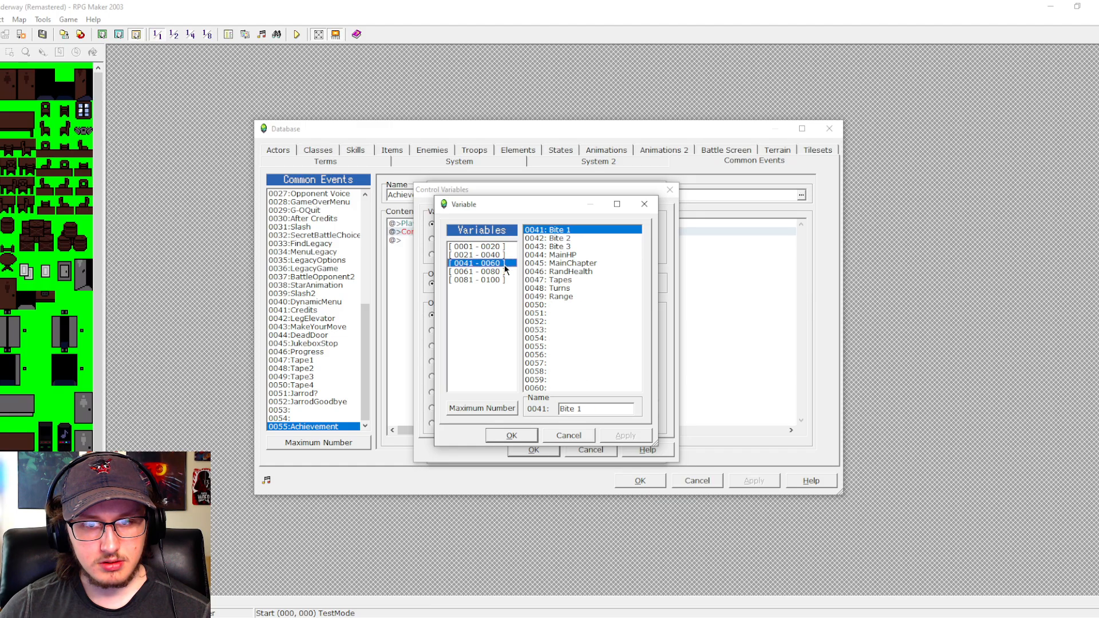
click(562, 304)
click(595, 409)
text(A)
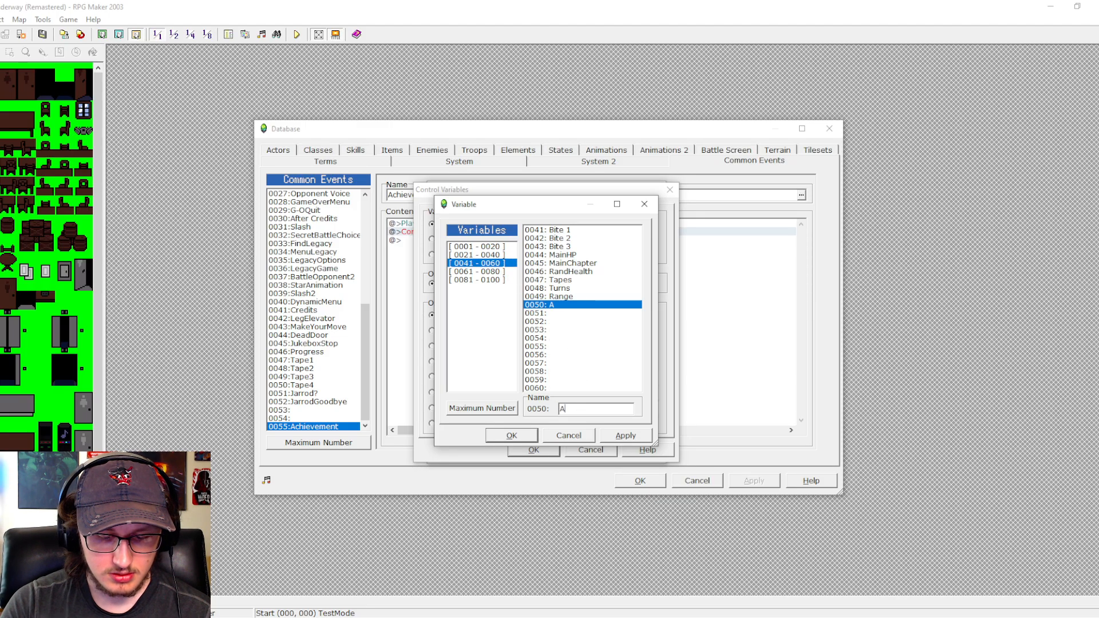
text(chievement)
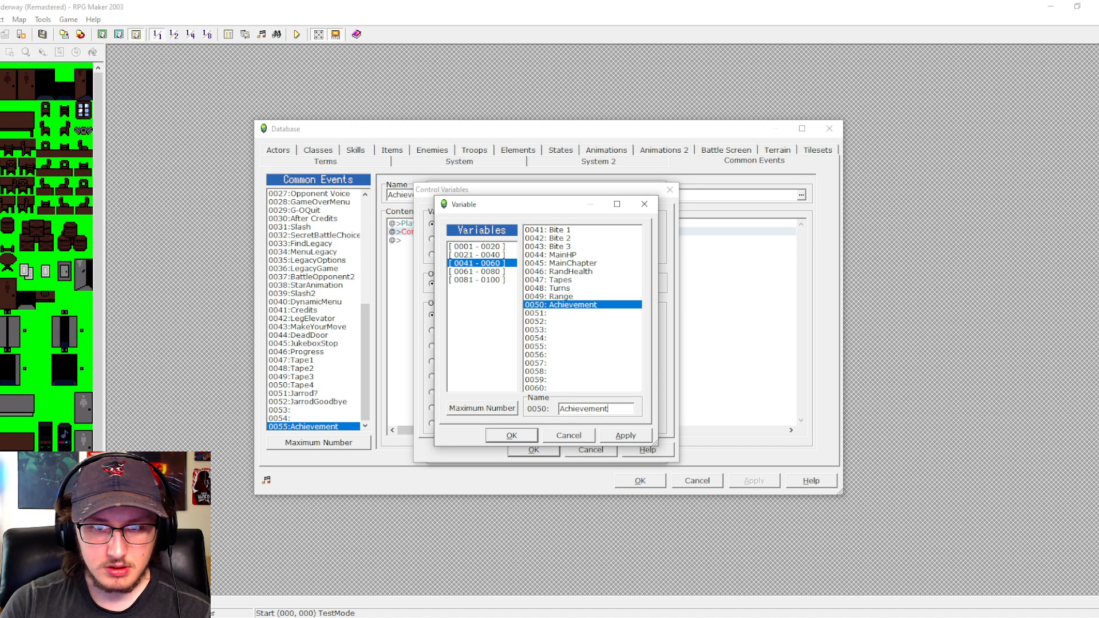
click(511, 435)
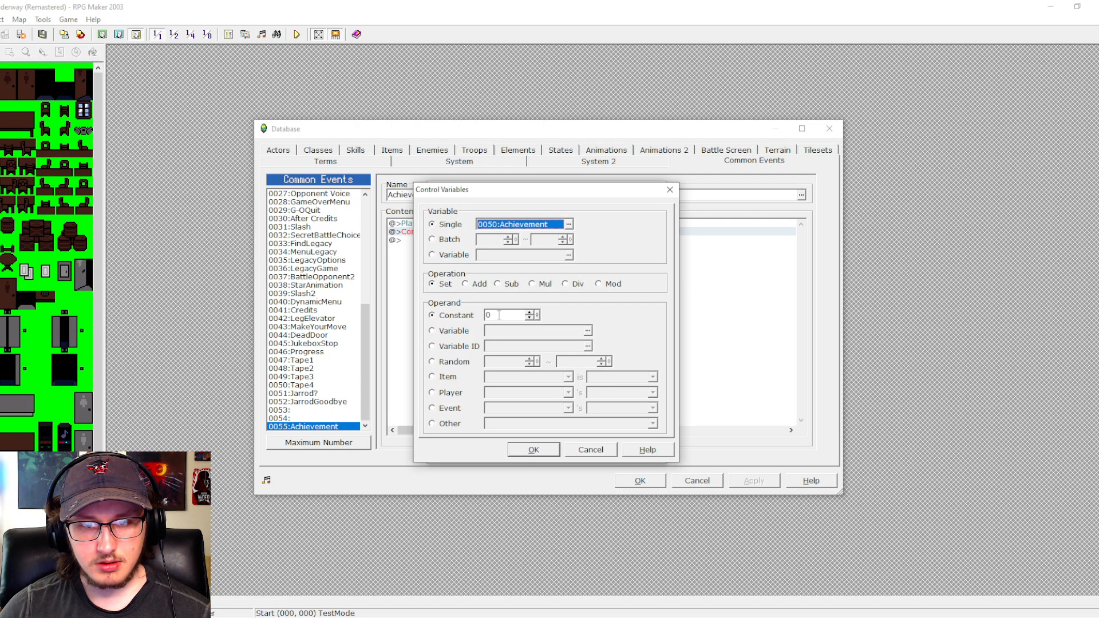
click(591, 450)
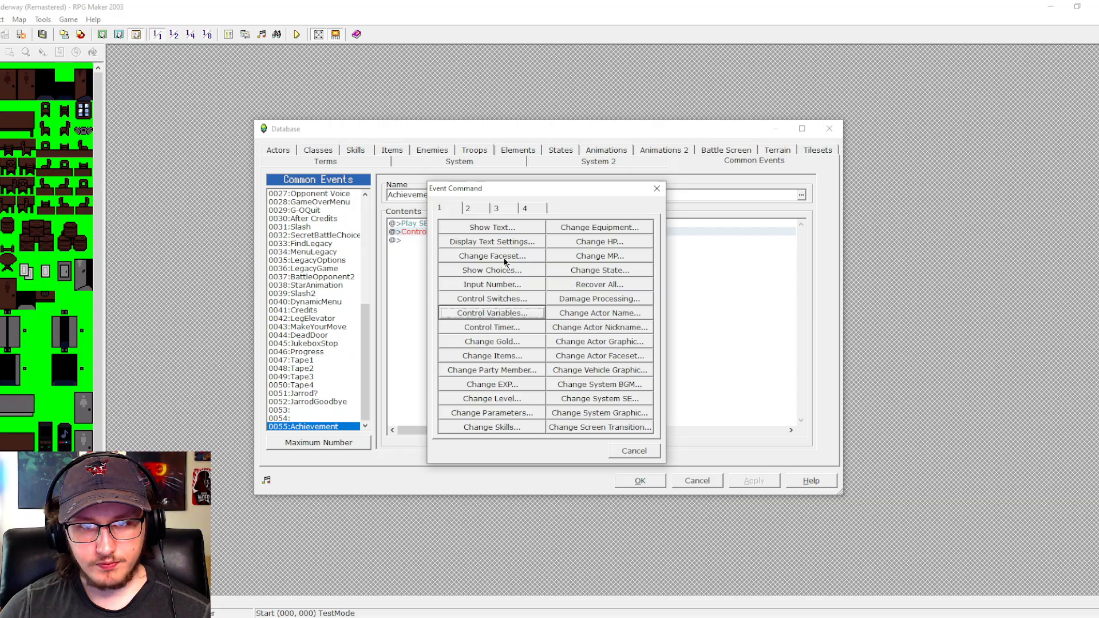
- Look through switch ranges 0061-0080 and 0081-0100 for free switches in a new Control Switches command, without inserting it
click(521, 301)
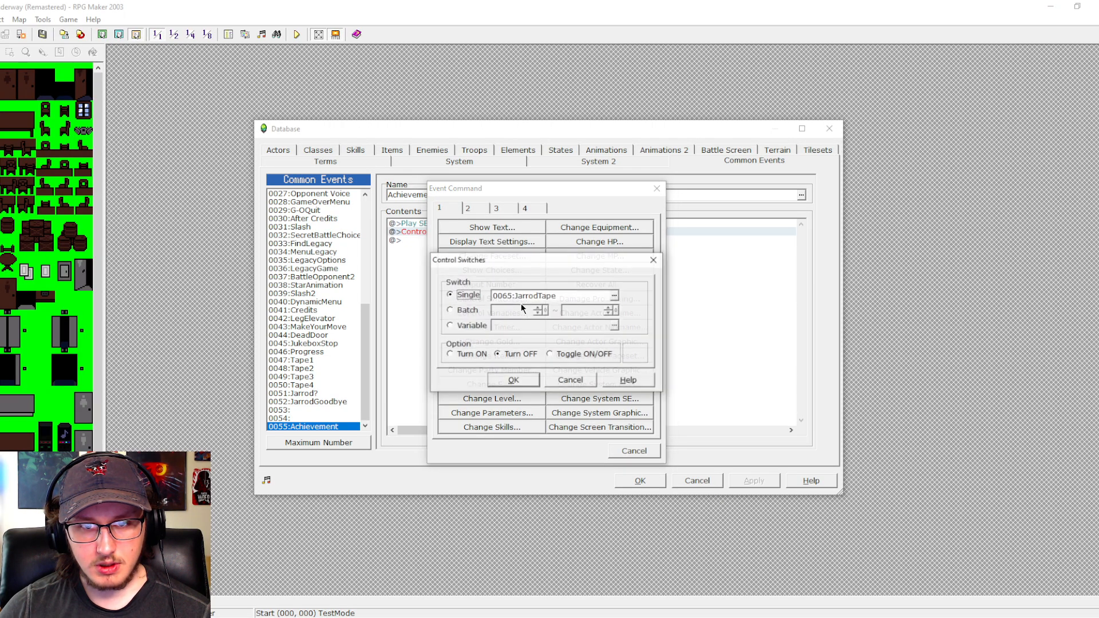
click(617, 297)
click(496, 264)
click(503, 272)
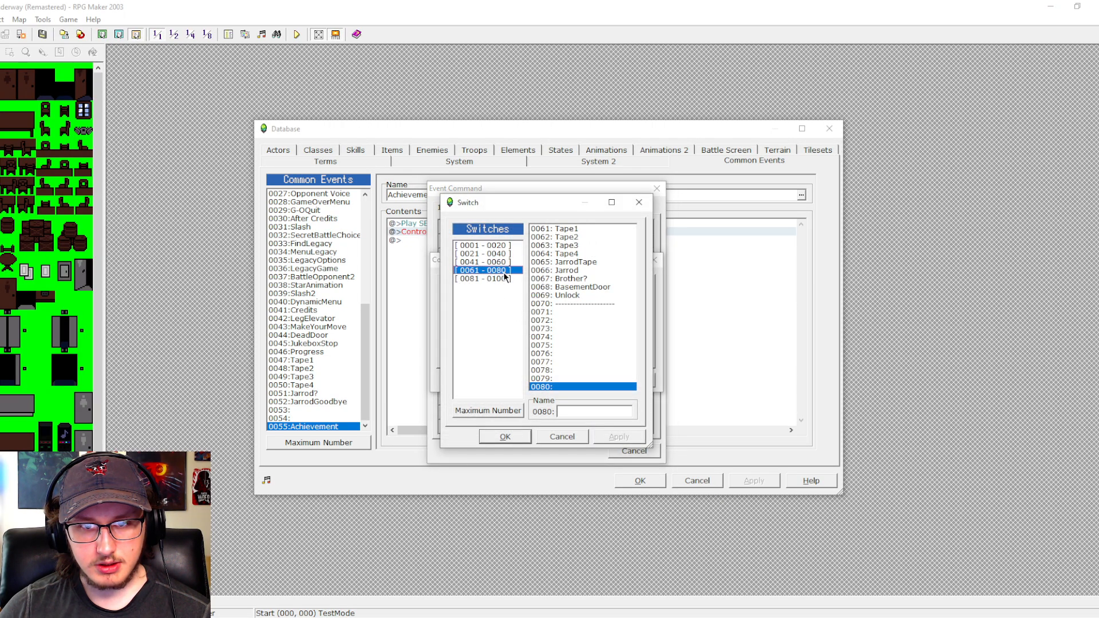
click(556, 312)
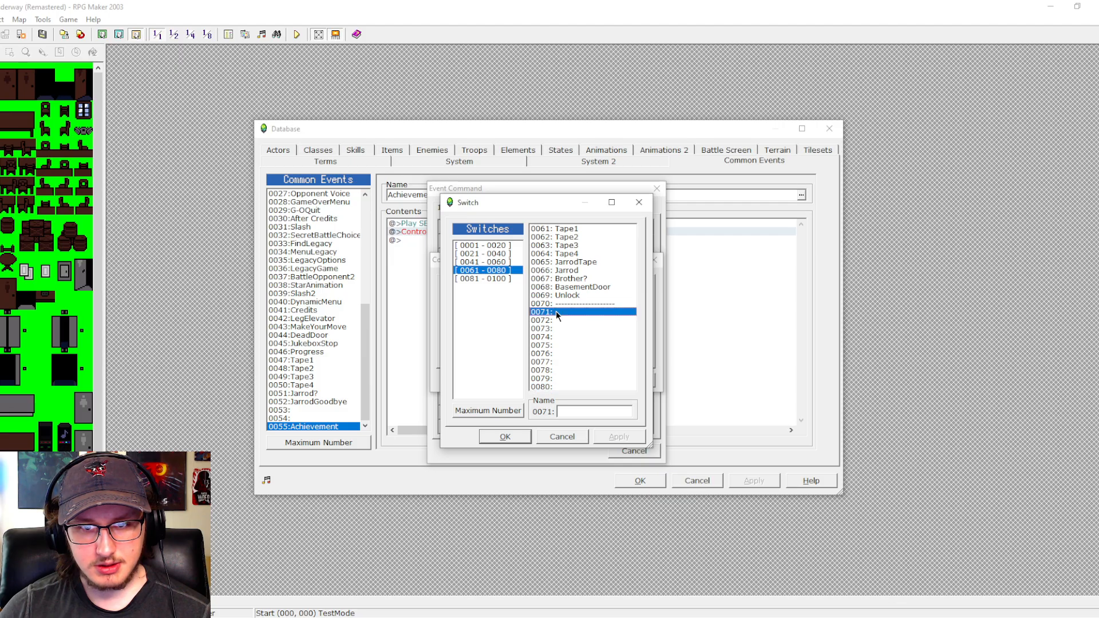
click(560, 387)
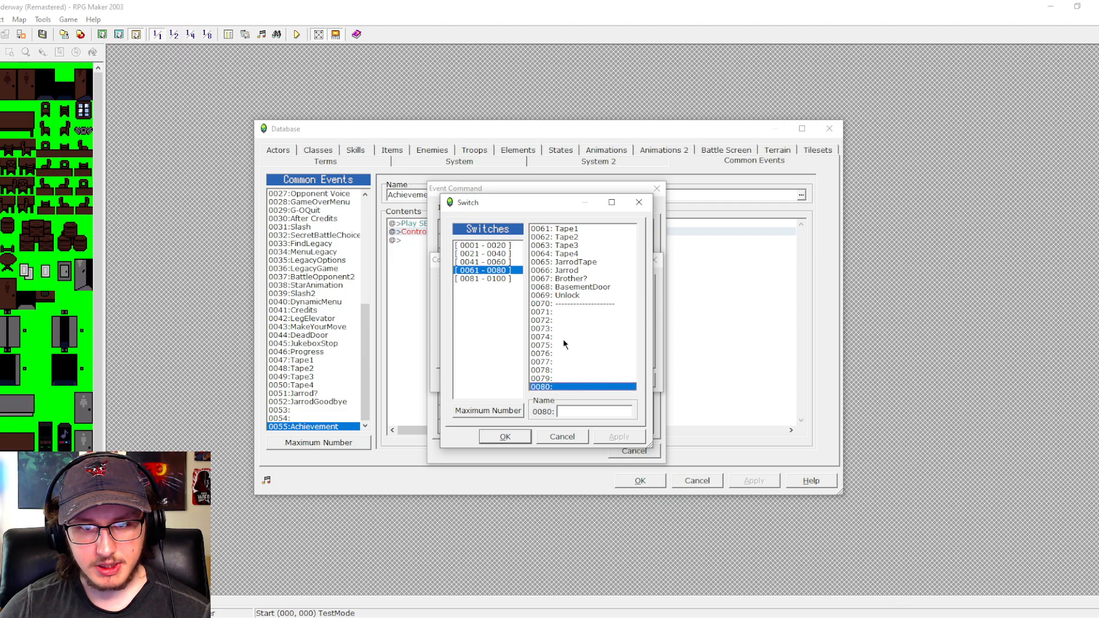
click(508, 279)
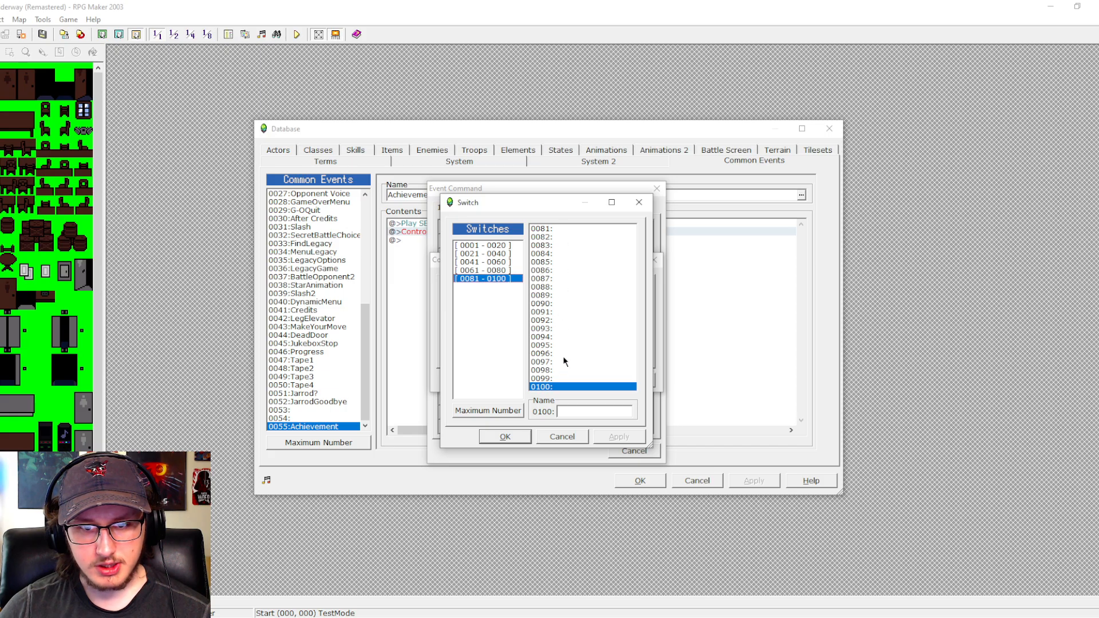
click(502, 271)
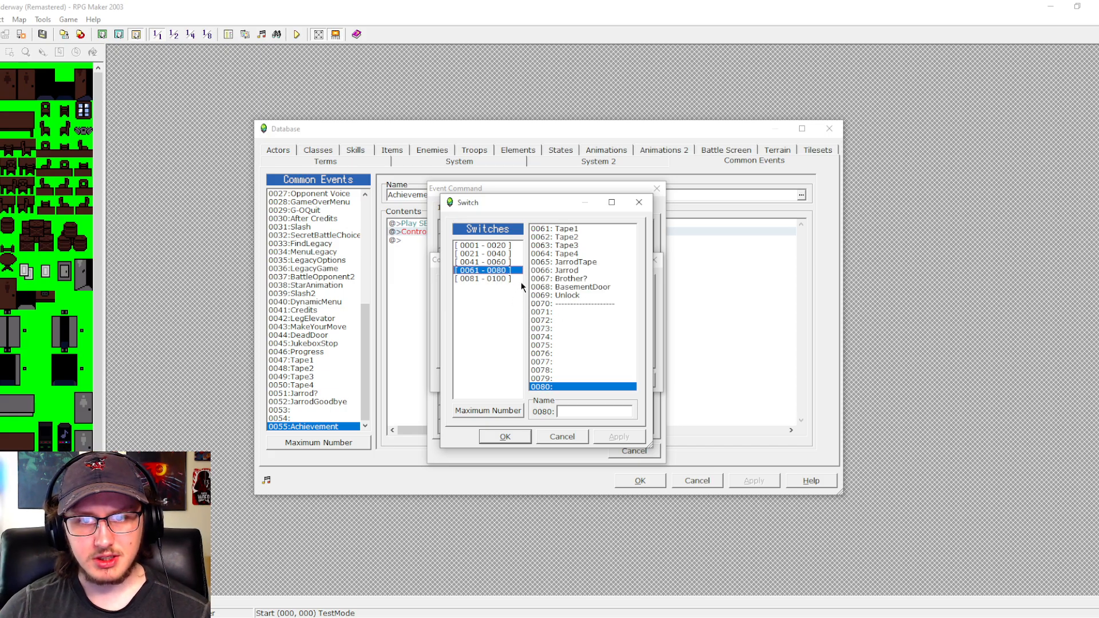
click(568, 312)
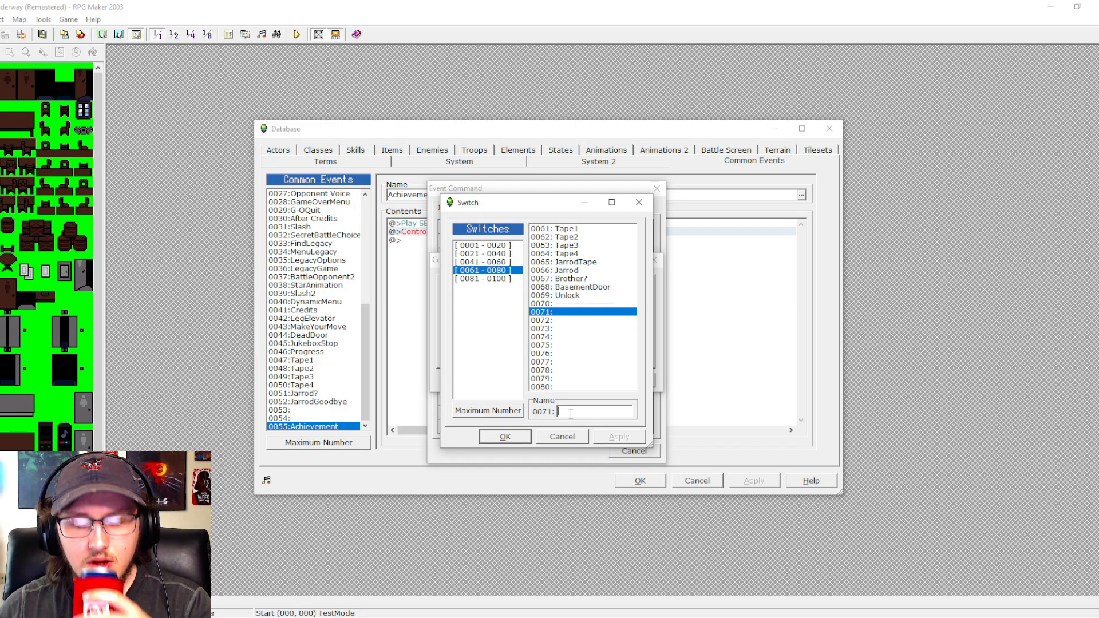
click(575, 436)
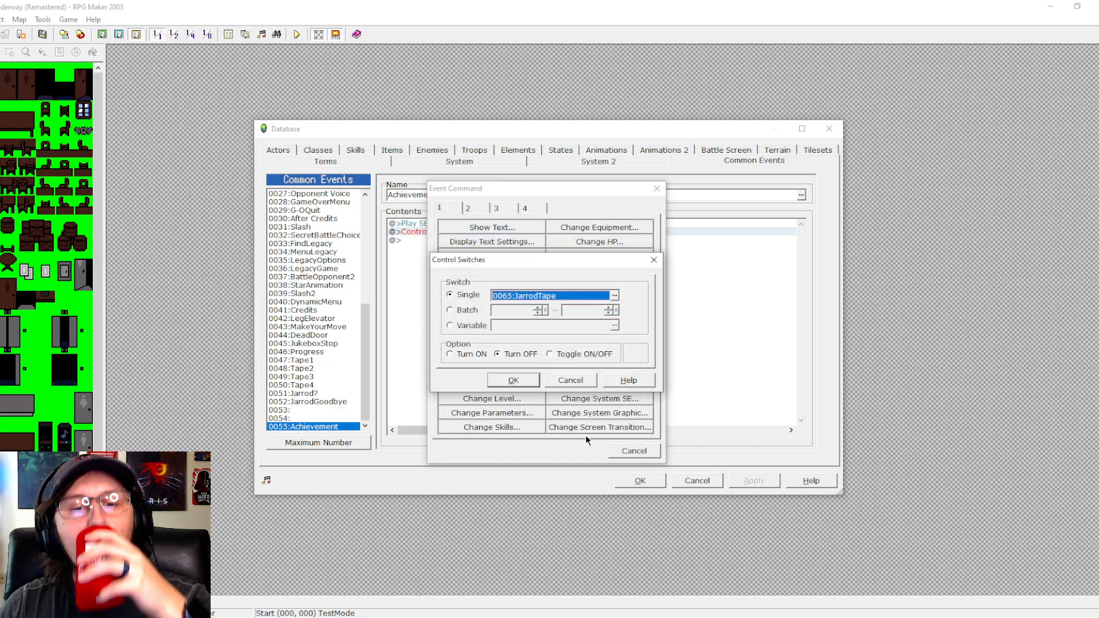
click(582, 379)
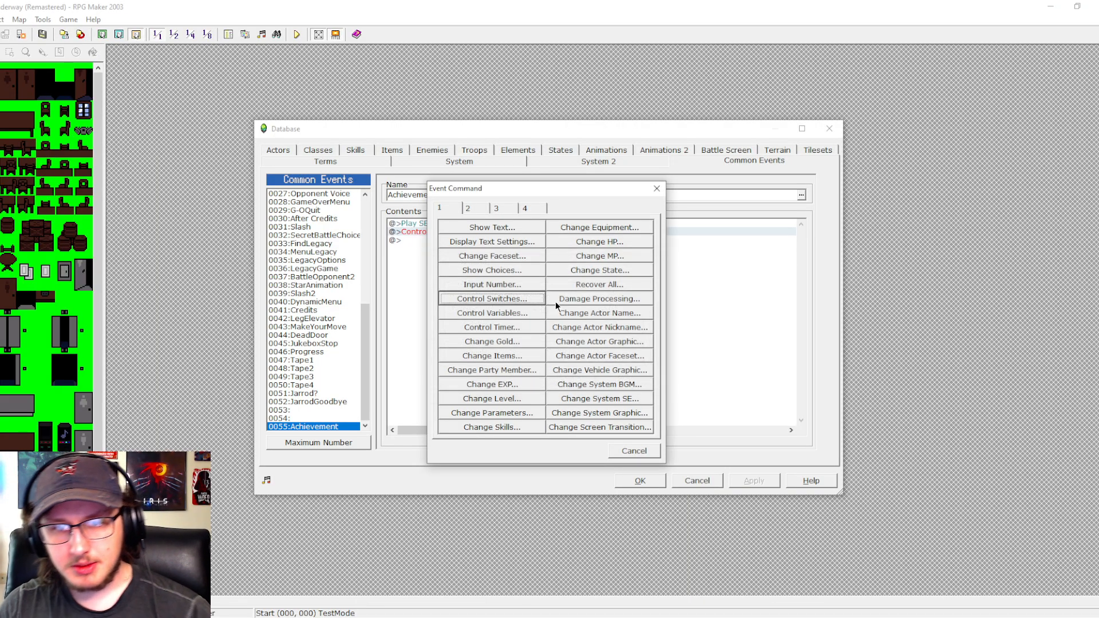
click(632, 451)
- Start a Comment command above the Play SE command in the Achievement common event, with the first line "1-FindKey"
click(476, 224)
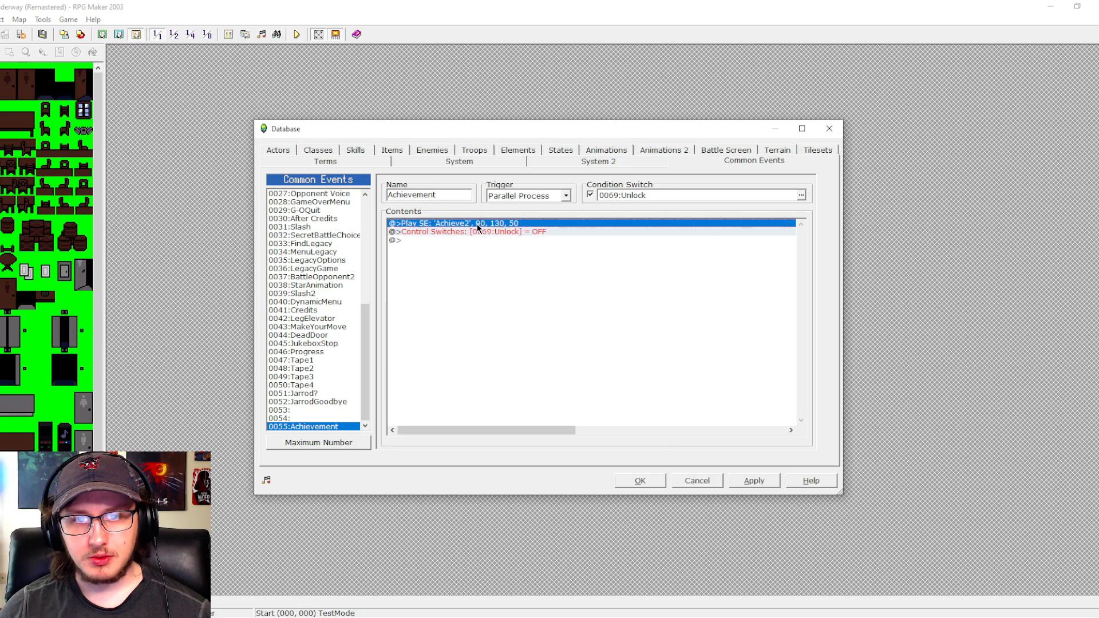
key(space)
click(496, 208)
click(592, 398)
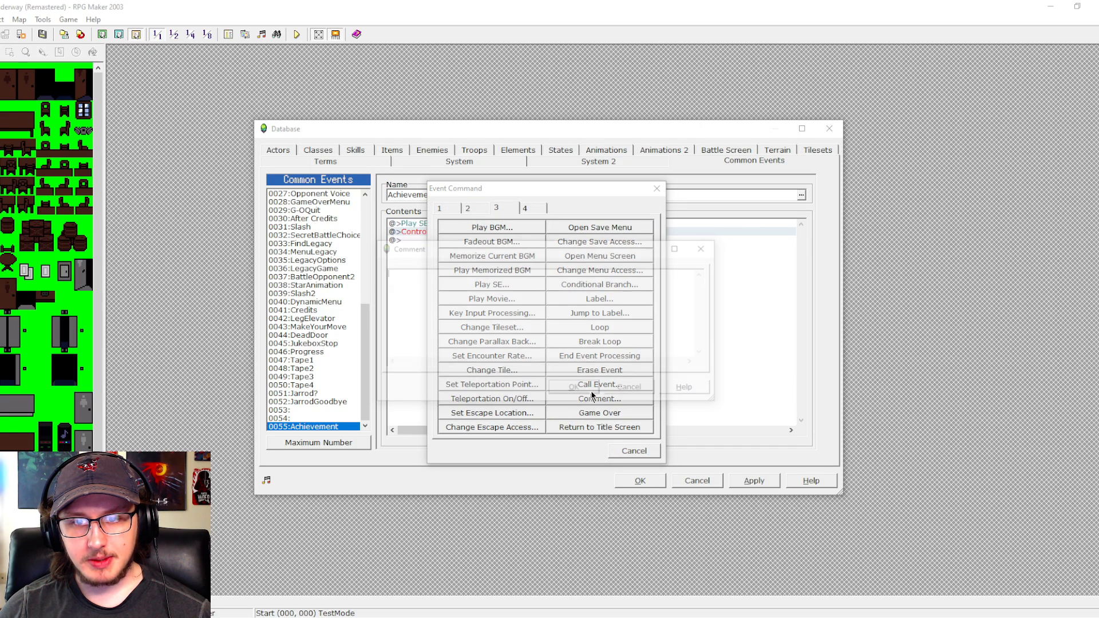
text(1-)
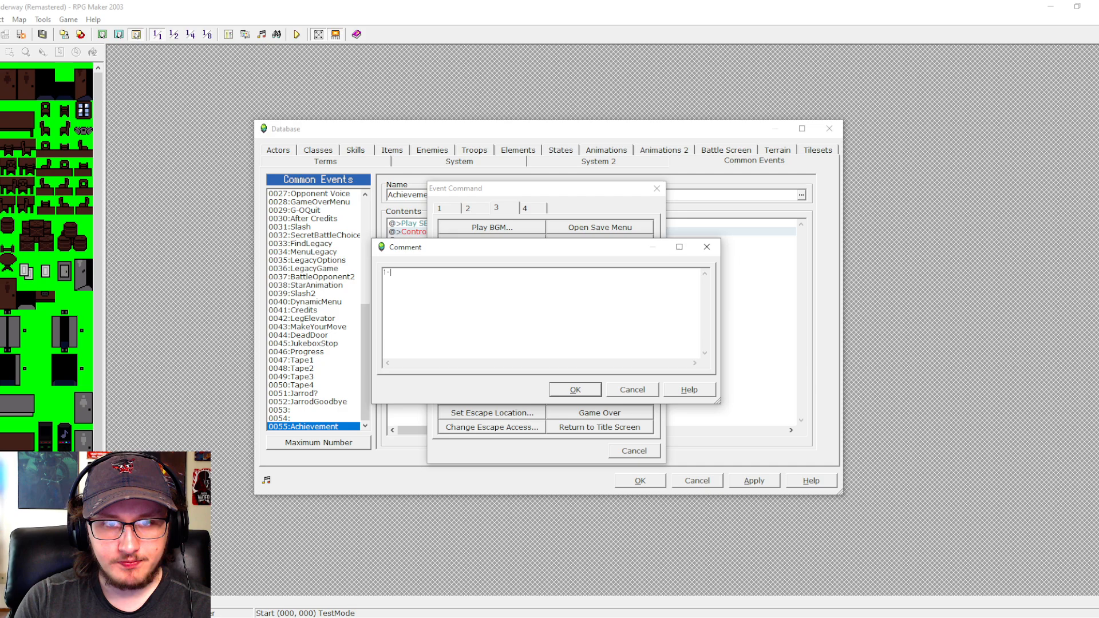
text(Find)
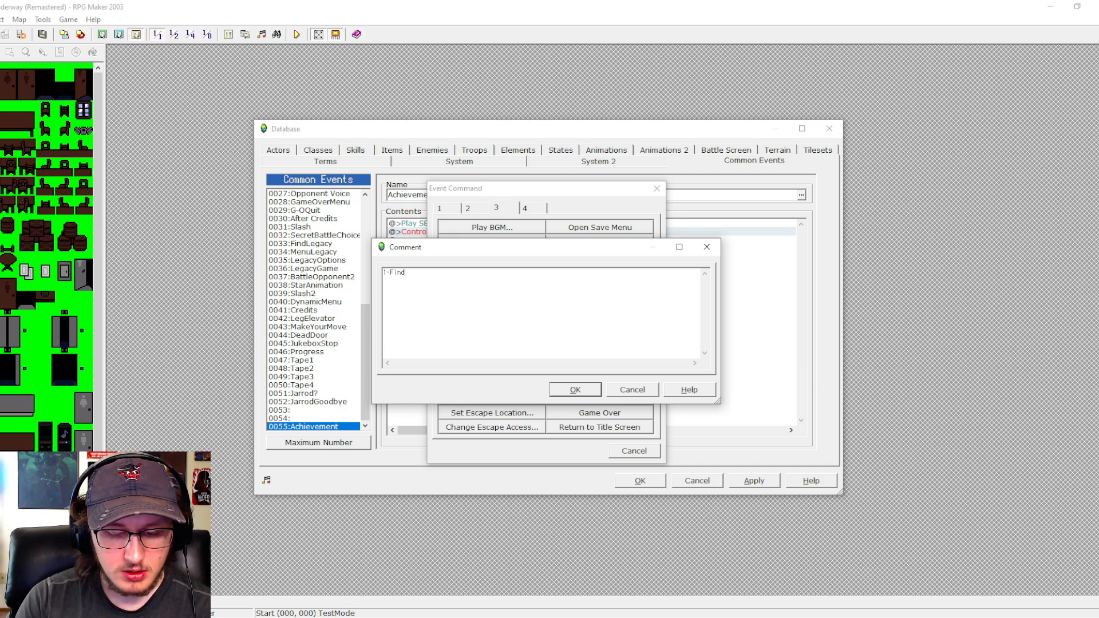
text(k)
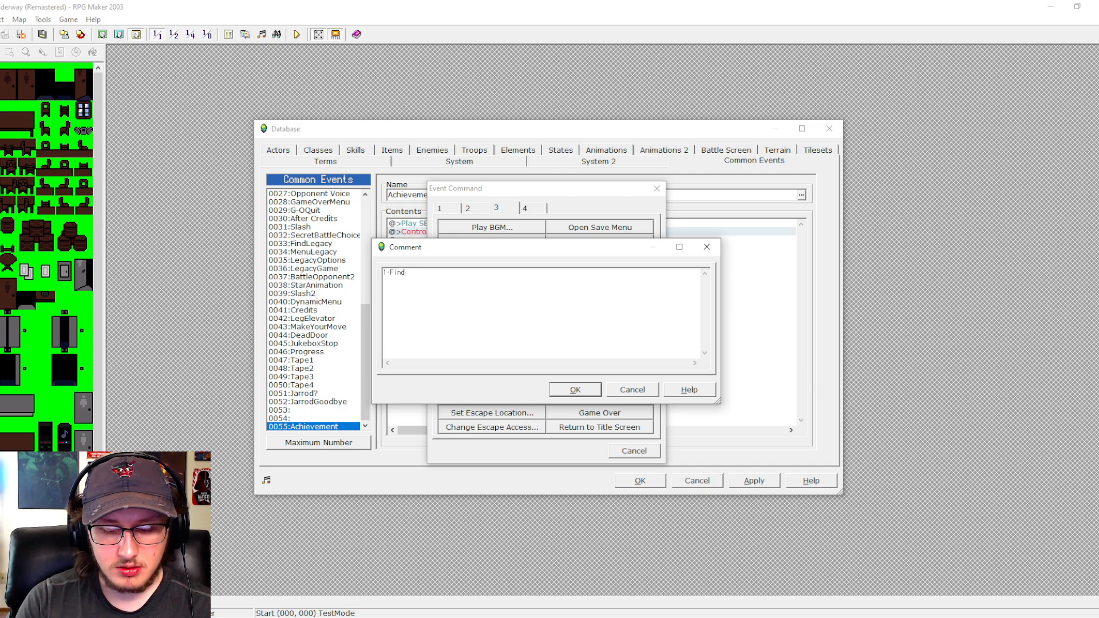
text(Key)
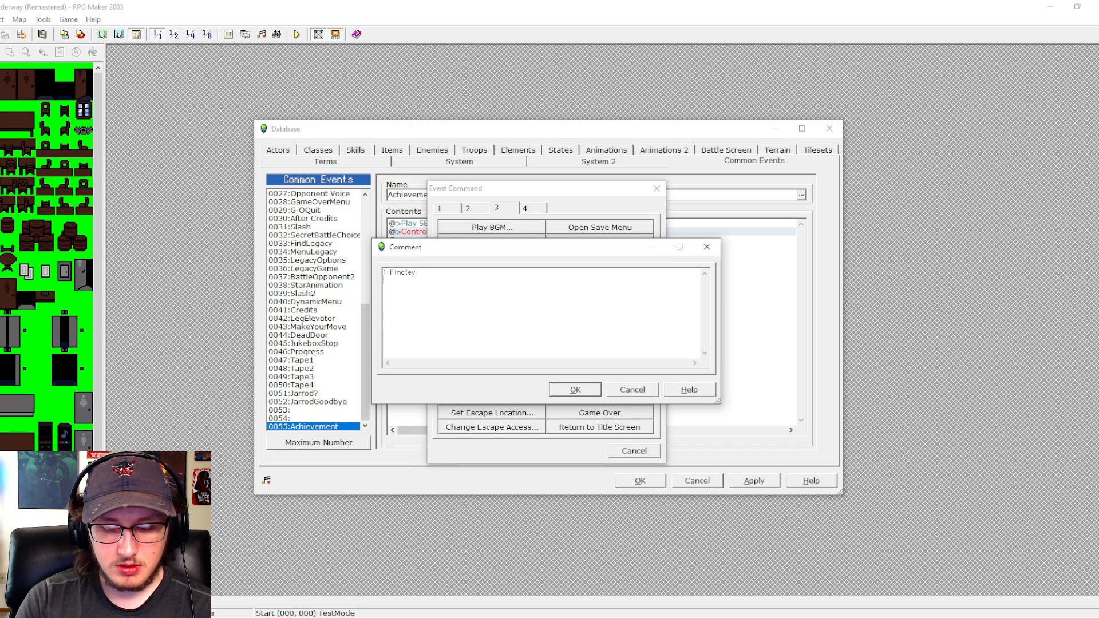
- Add "2-GetAccessCard" as the second line of the comment
key(Return)
text(2-)
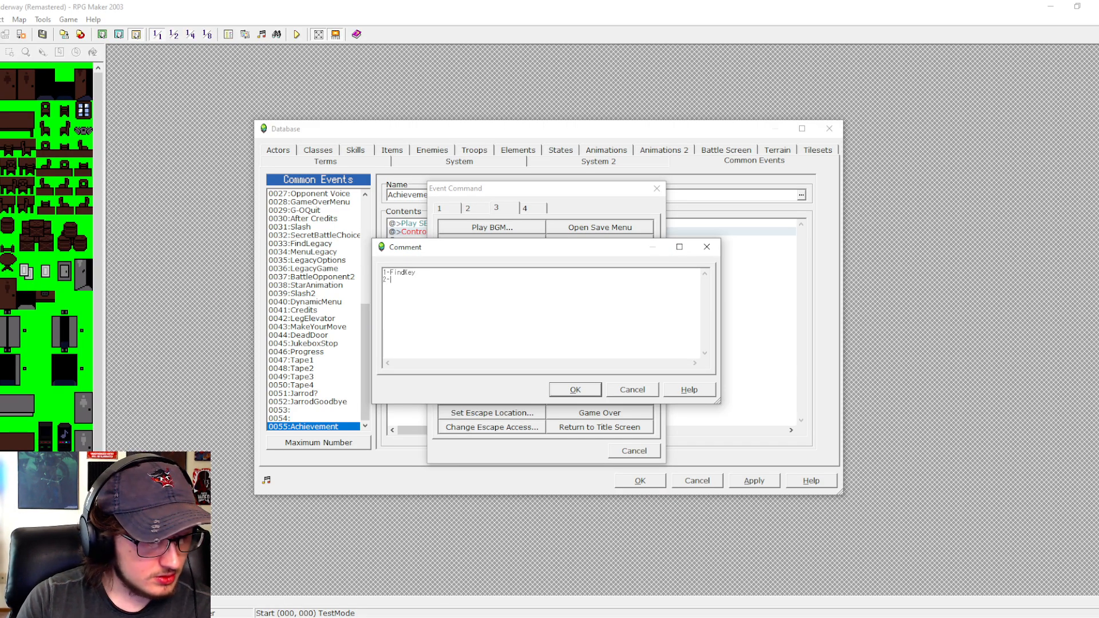
text(Gett)
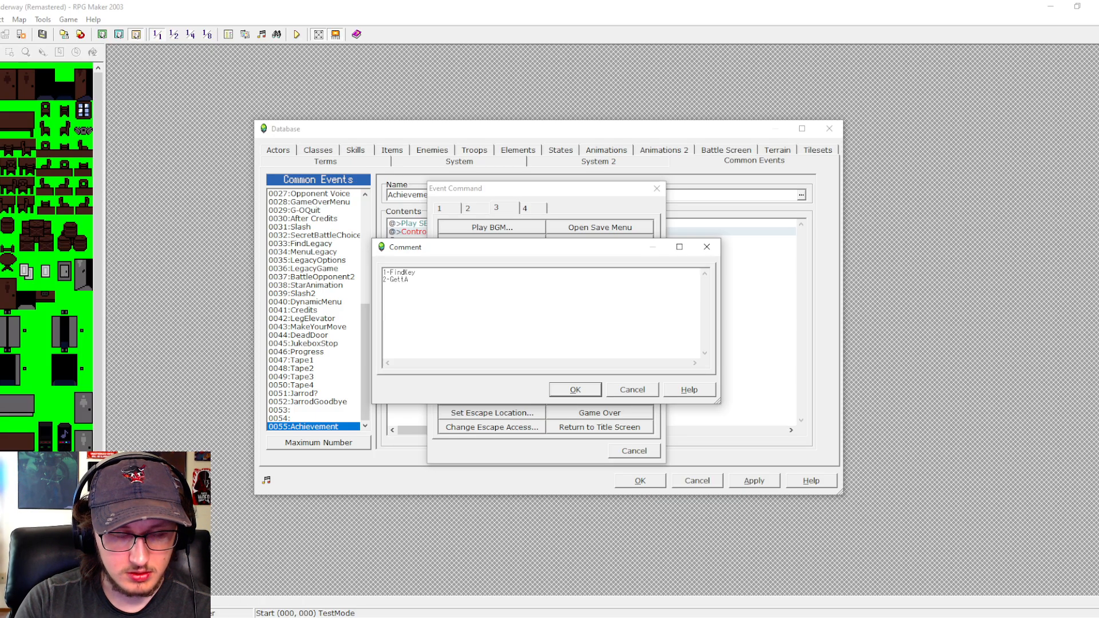
text(Ac)
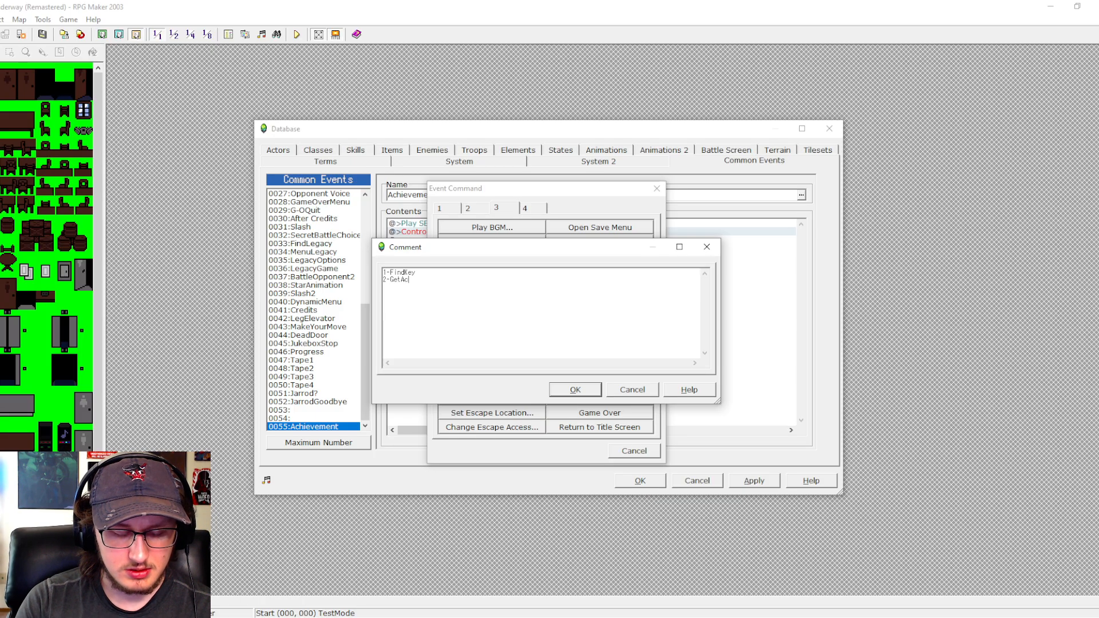
text(cessca)
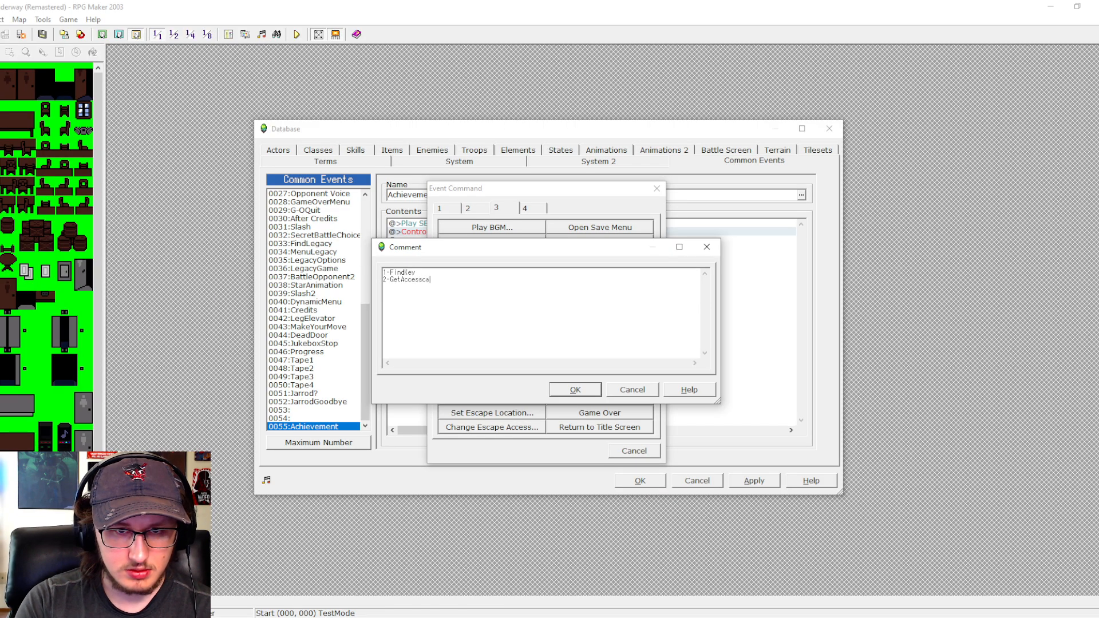
text(rd)
key(BackSpace)
key(BackSpace)
text(Ca)
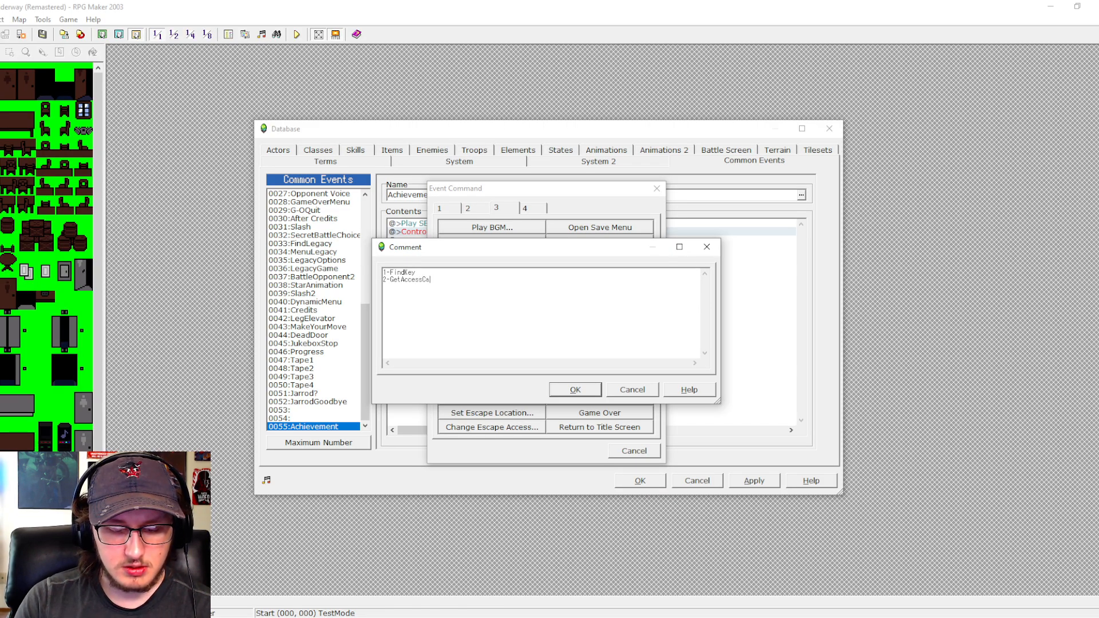
text(rd)
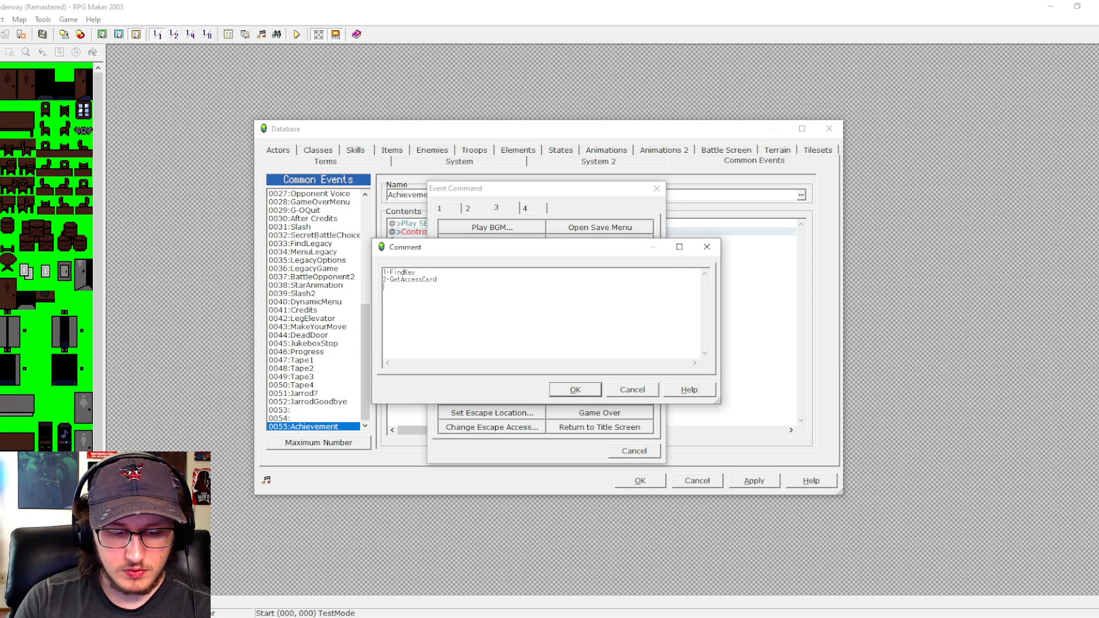
- Add the lines "3-DefeatDavid" and "4-DefeatDephmar" to the achievement list in the comment
key(Return)
text(3-)
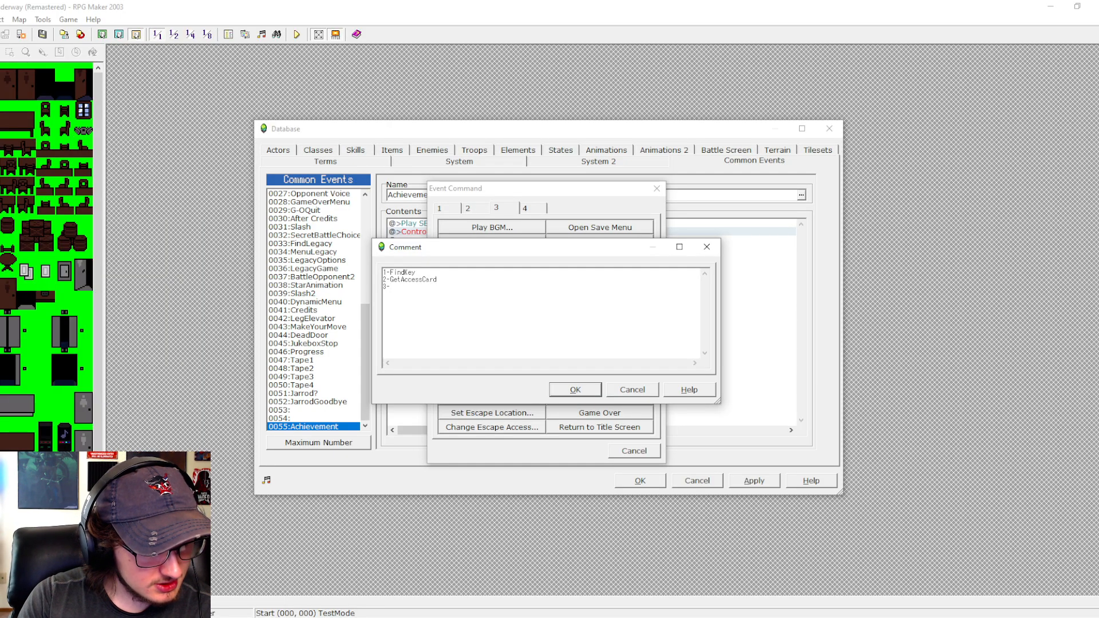
text(De)
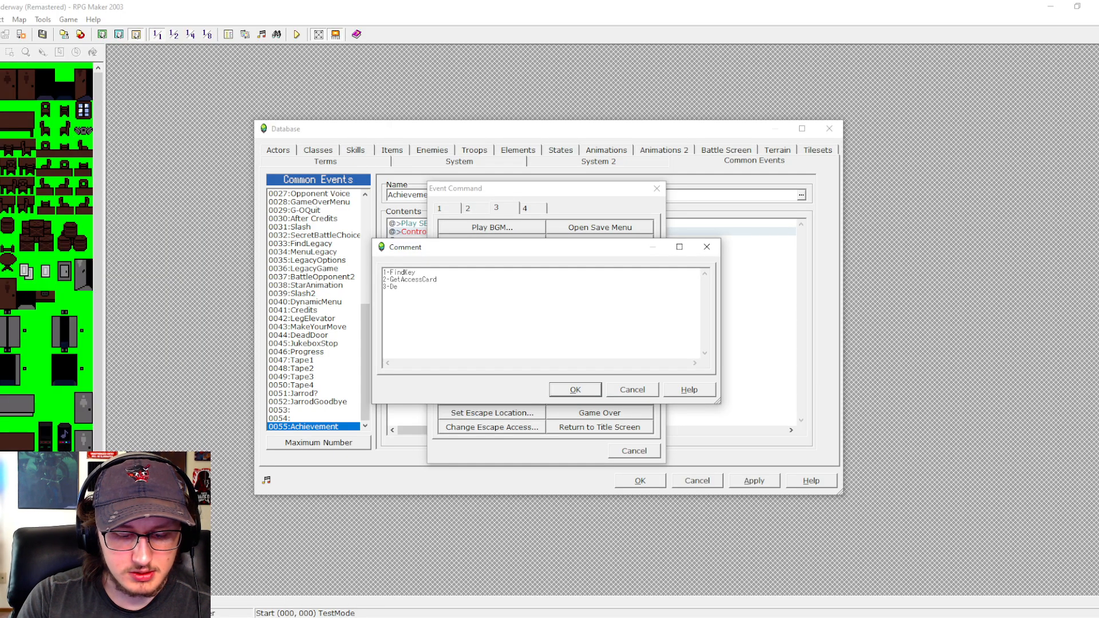
text(featDavi)
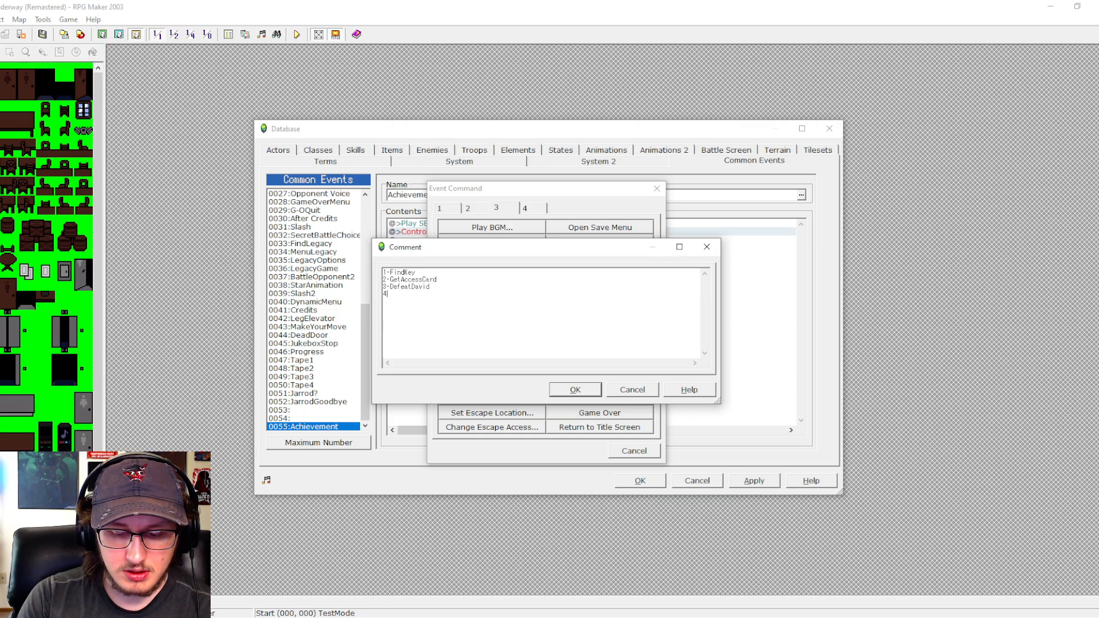
text(d)
key(Return)
text(4-)
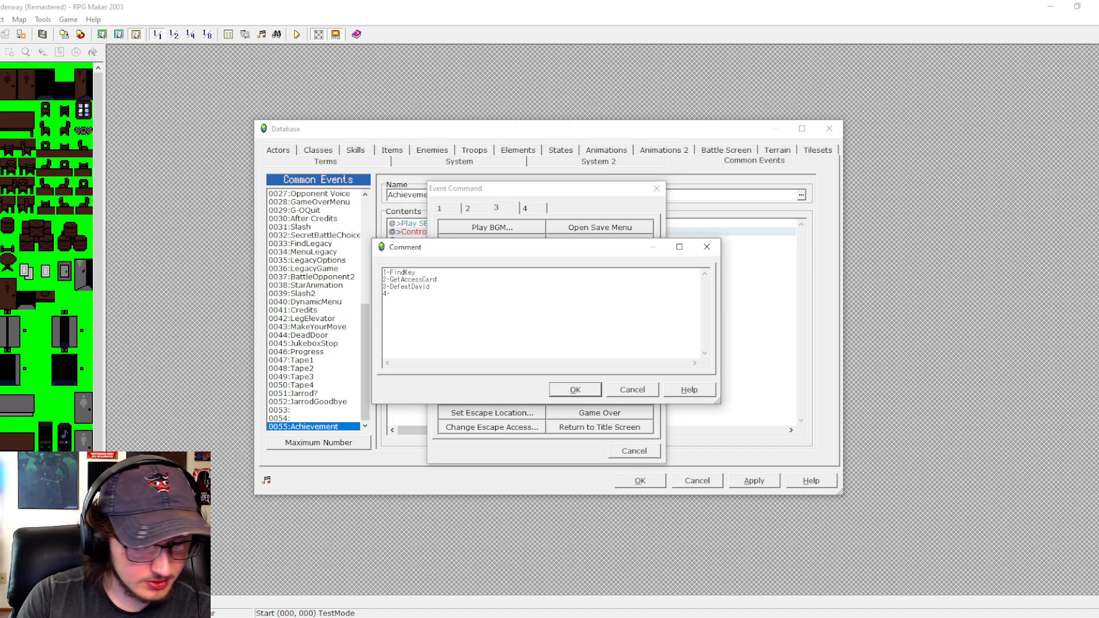
text(Defe)
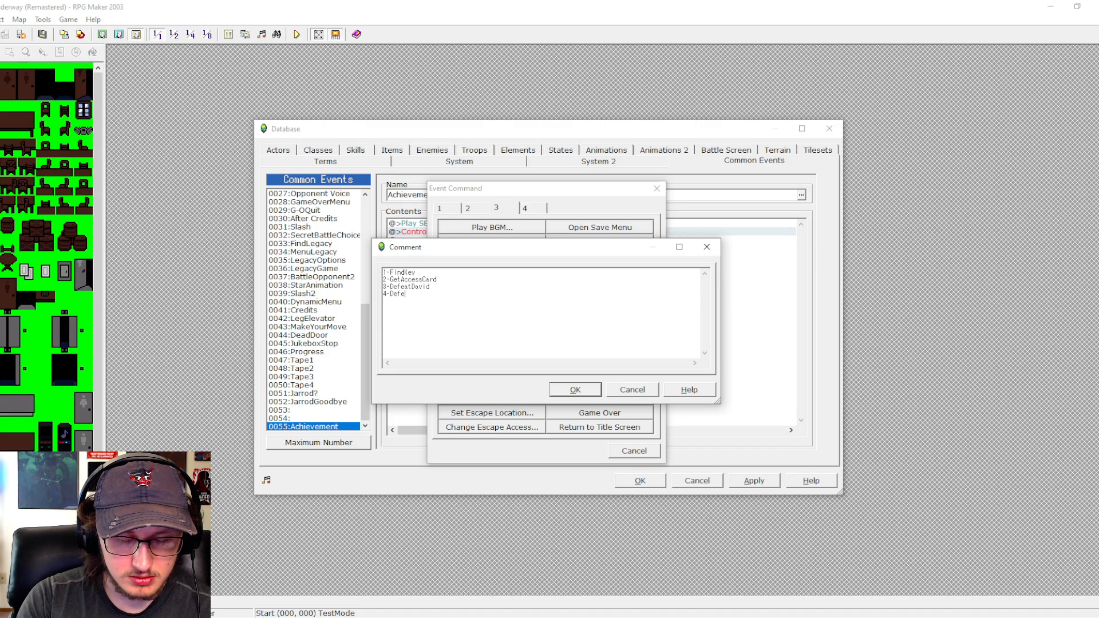
text(atDephmar )
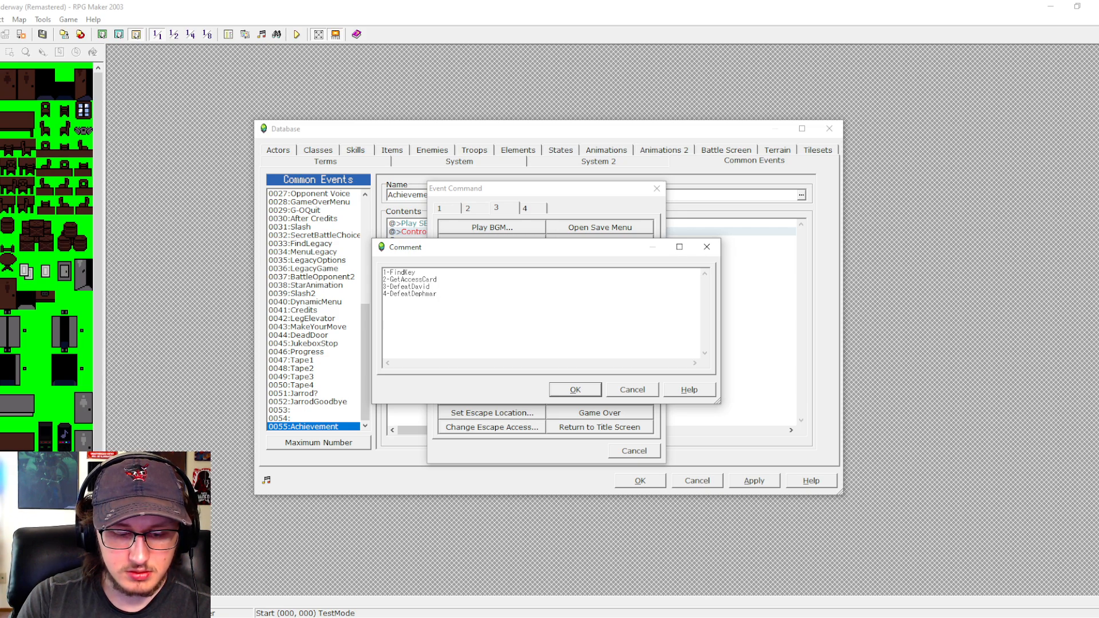
text(5)
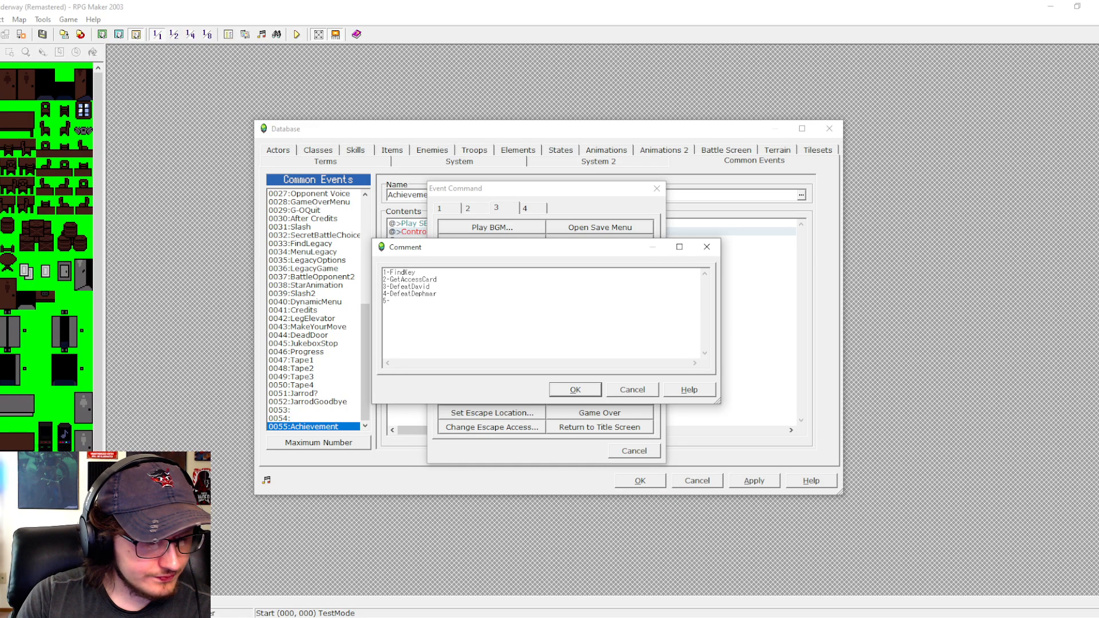
text(-Re)
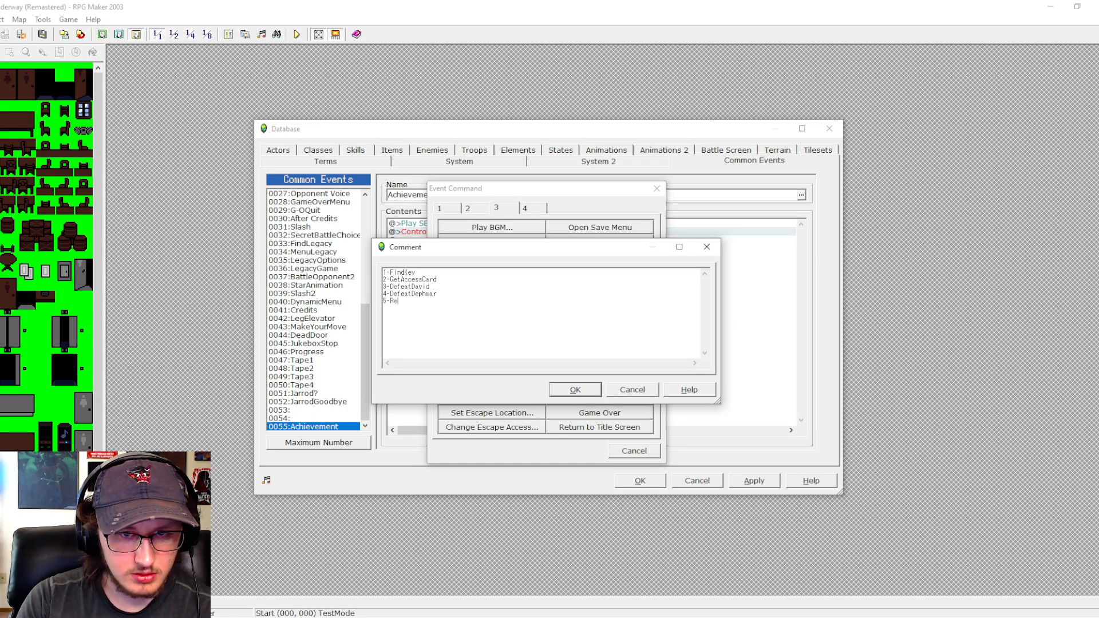
text(setGame)
- Add "5-ResetGame" as the fifth achievement line of the comment
key(Return)
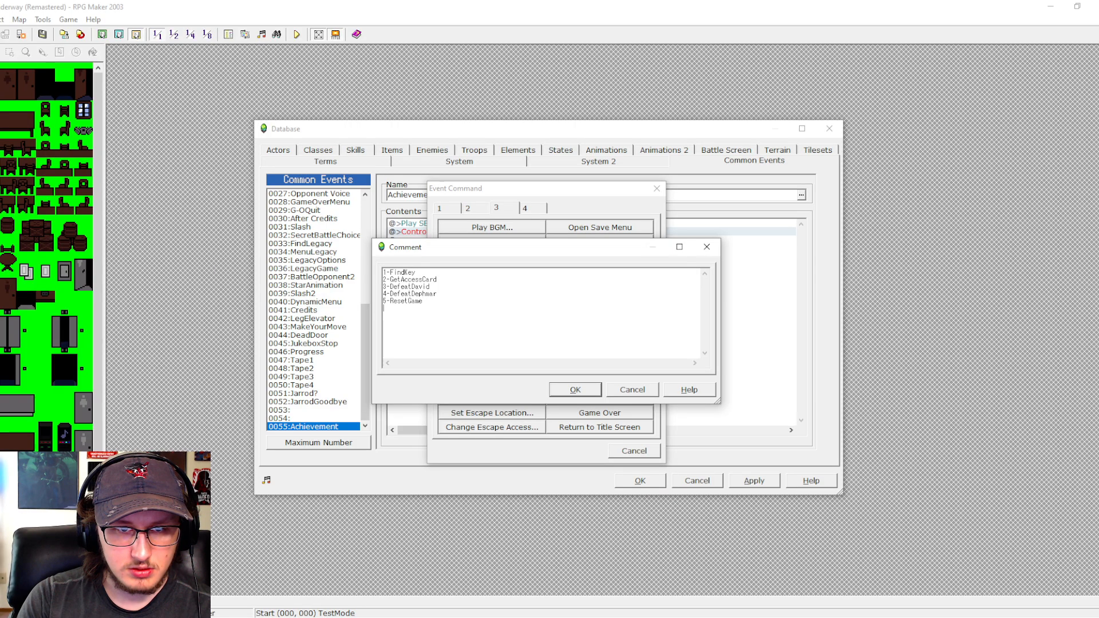
- Add the lines "6-BeatRun2" and "7-Destruction" to the achievement list in the comment
text(6-)
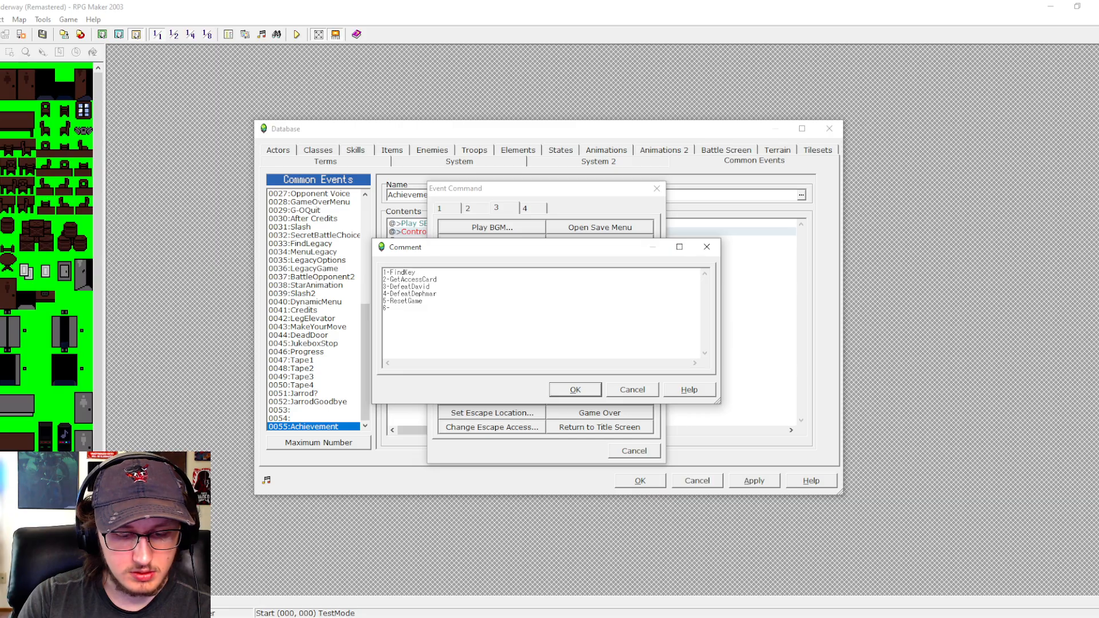
text(BeatRi)
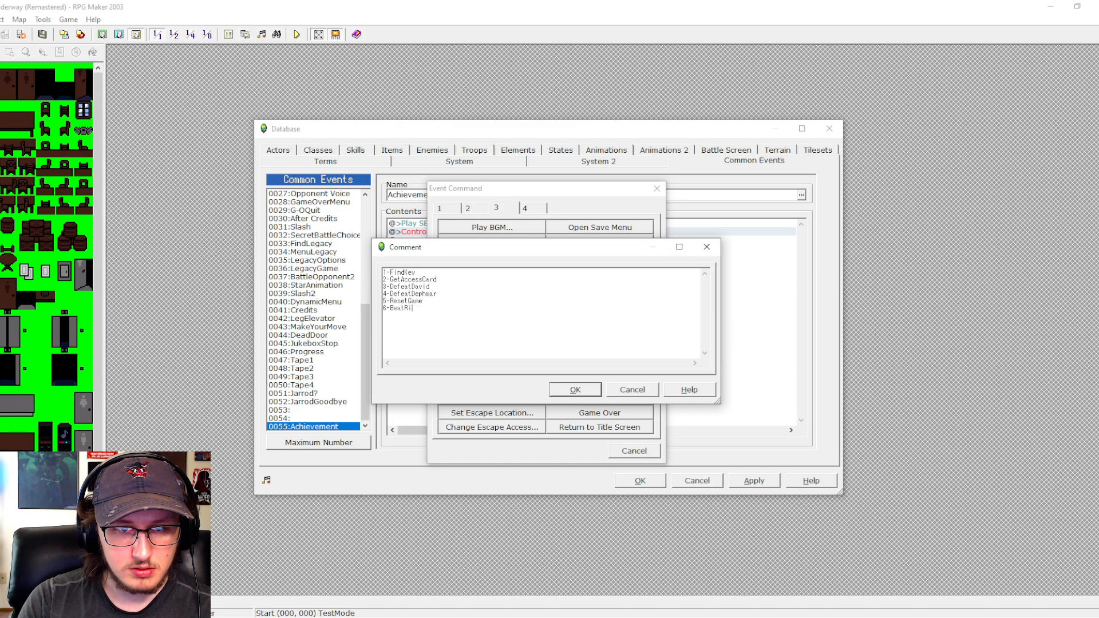
key(BackSpace)
text(un2 7-De)
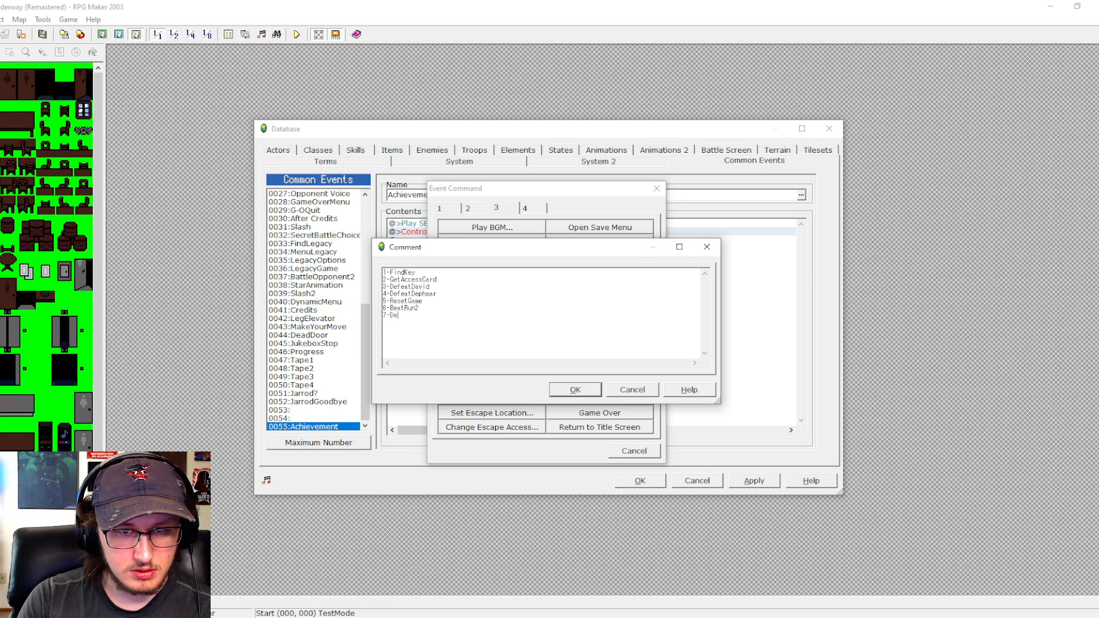
text(stro)
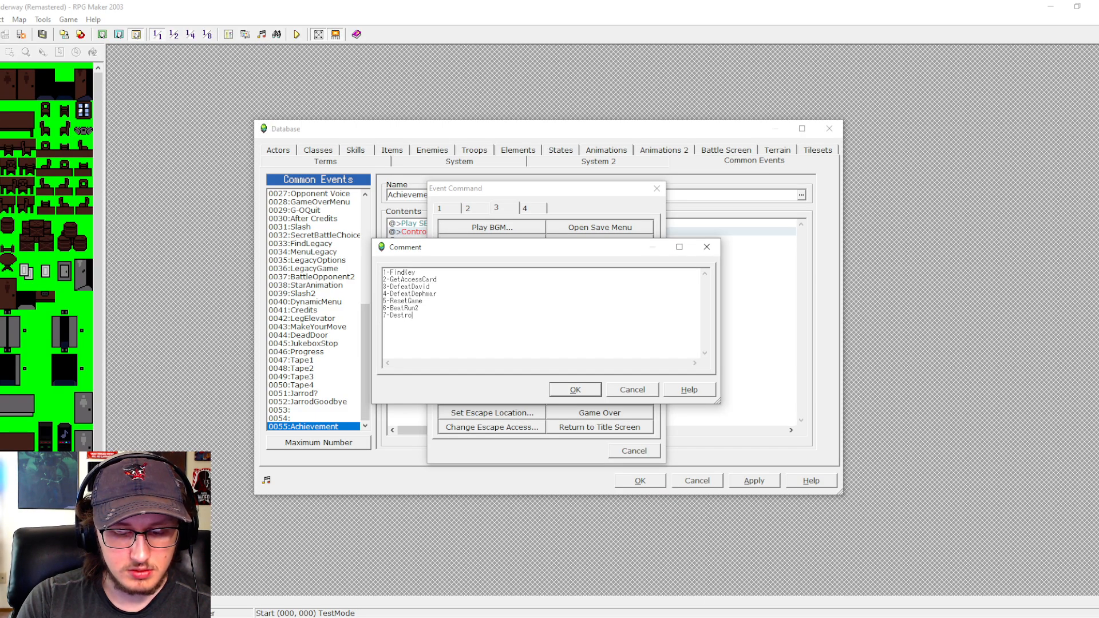
key(BackSpace)
text(uction)
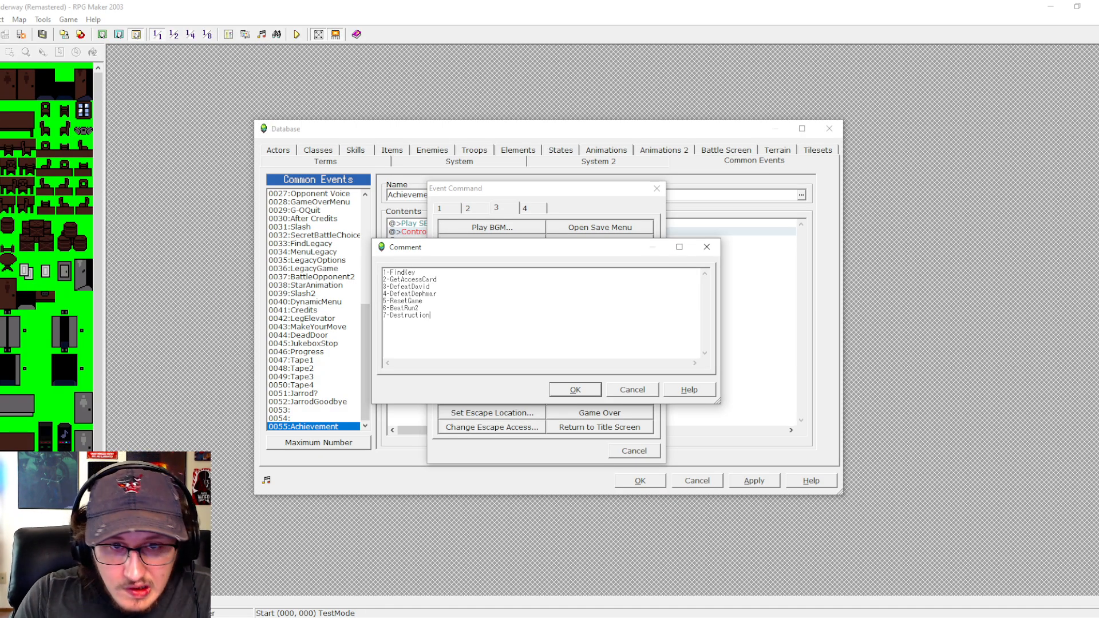
- Add a dashed separator line below "7-Destruction" in the comment, followed by the line "8-Jukebox"
key(Return)
text(--)
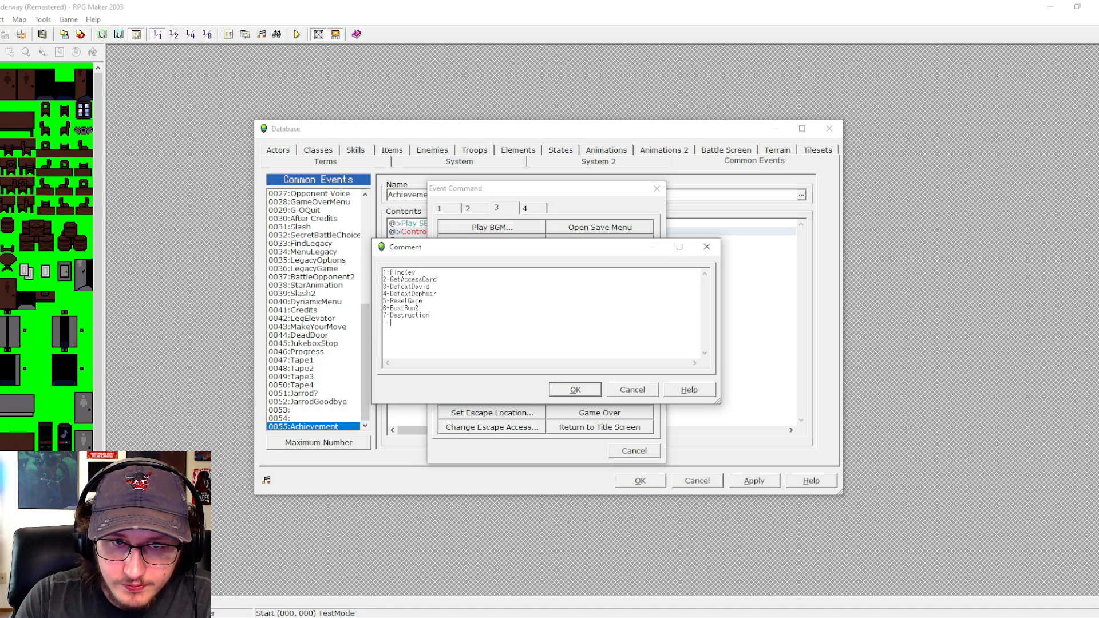
text(-----------)
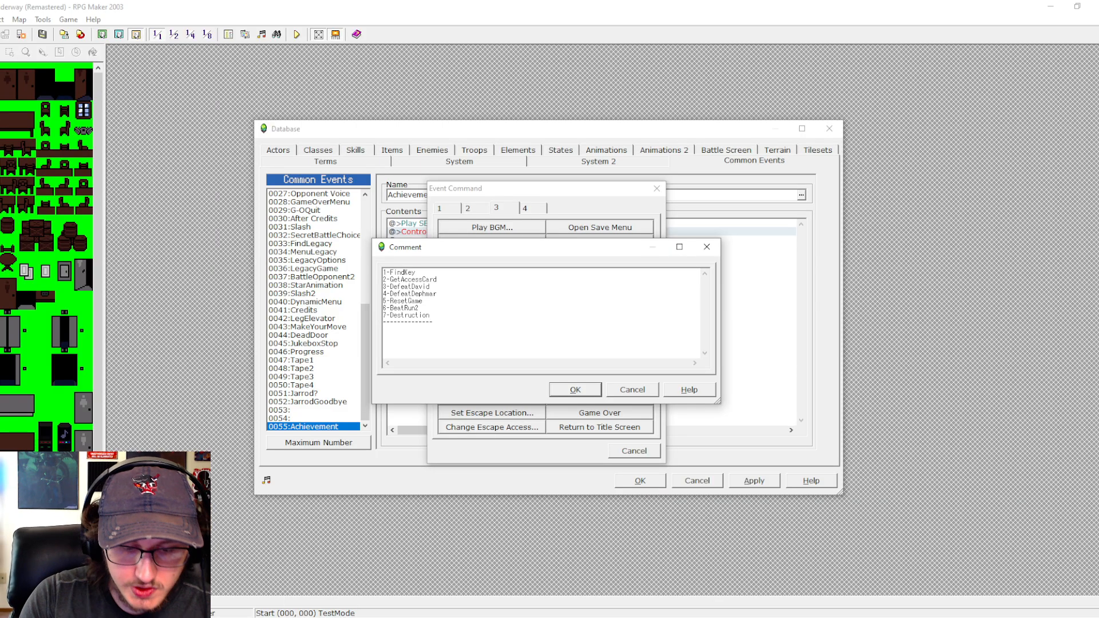
key(Return)
text(8-)
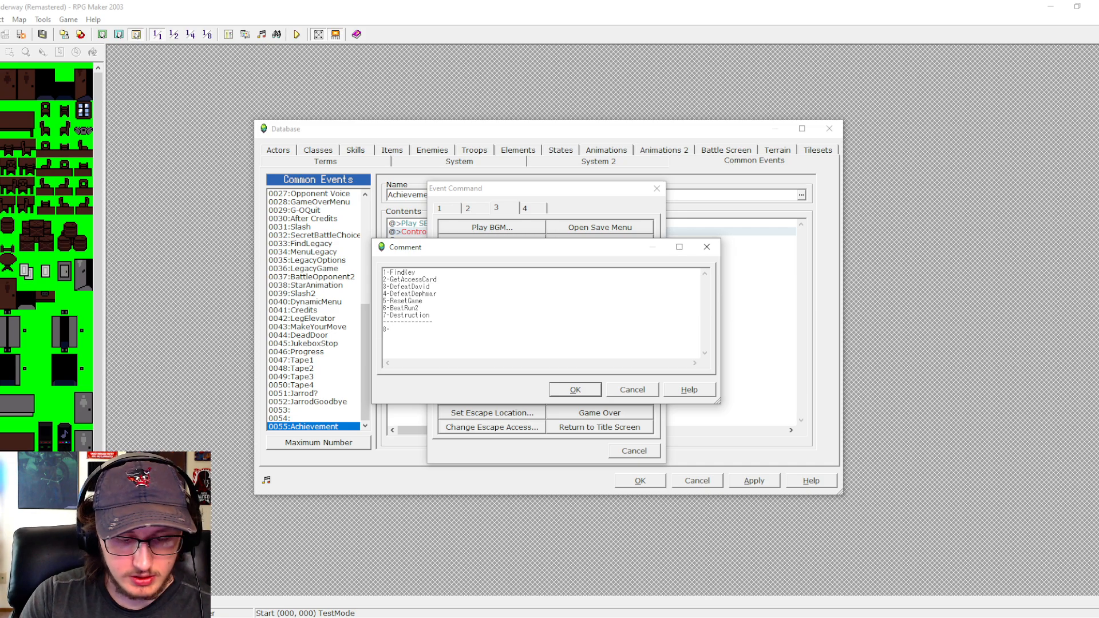
text(Ju)
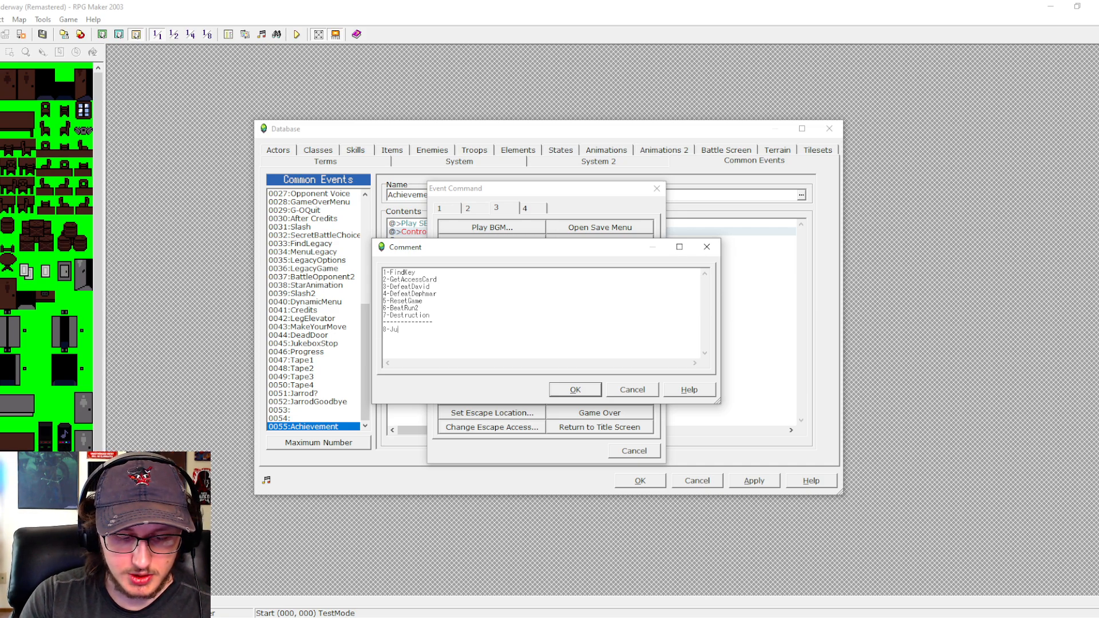
text(kebox)
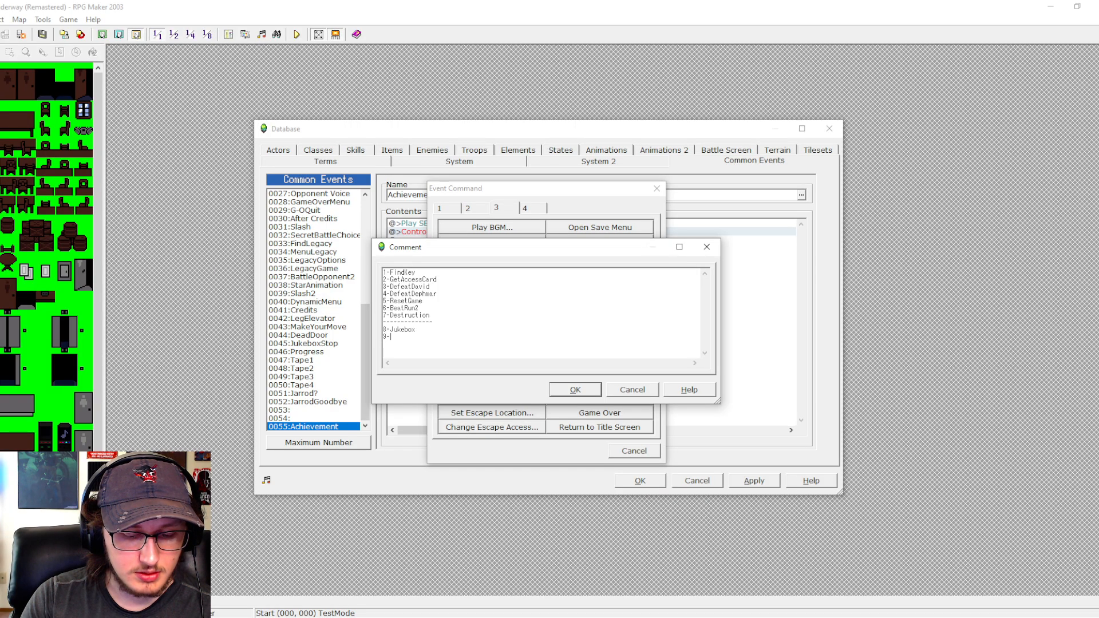
- Add "9-TapesRun1" and "10-TapesRun2" as the next achievement lines of the comment
text(Tapes)
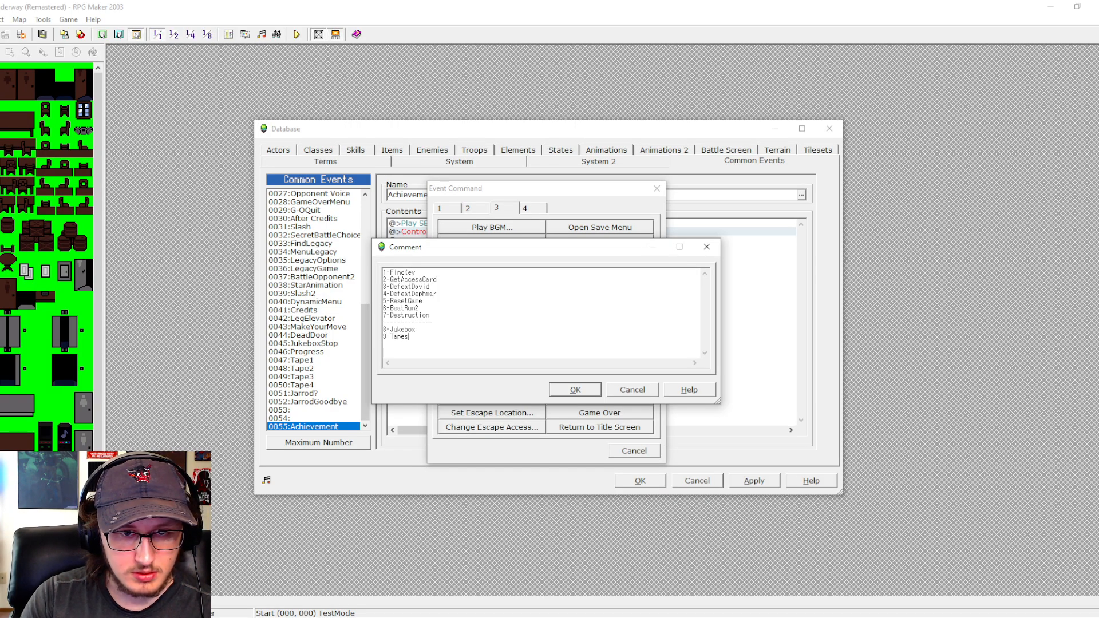
text(Run)
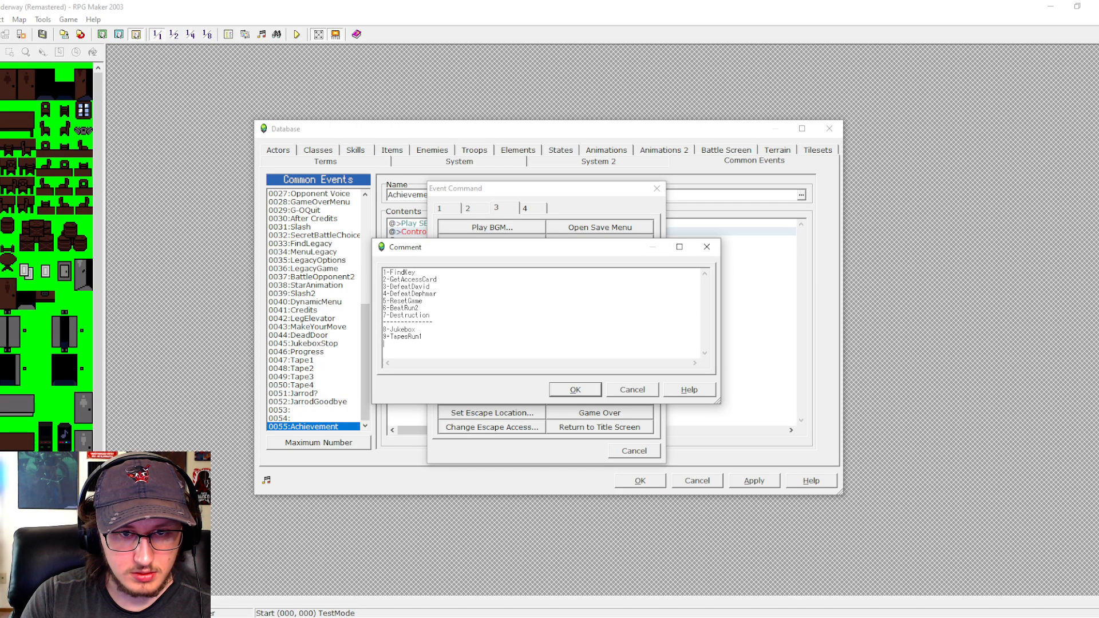
text(1)
key(Return)
text(10)
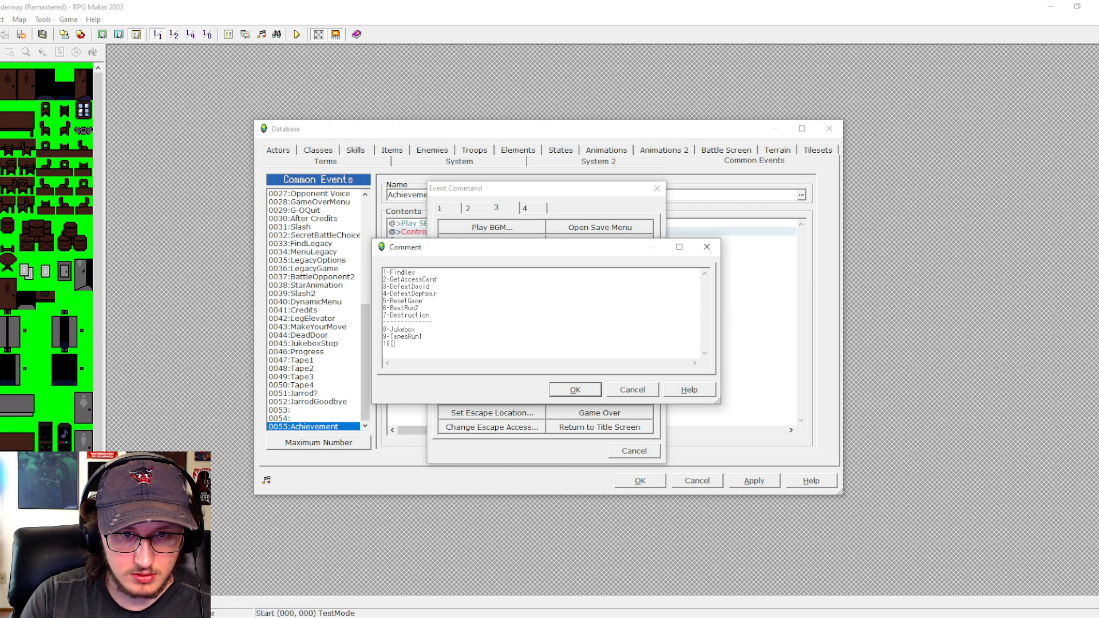
text(-)
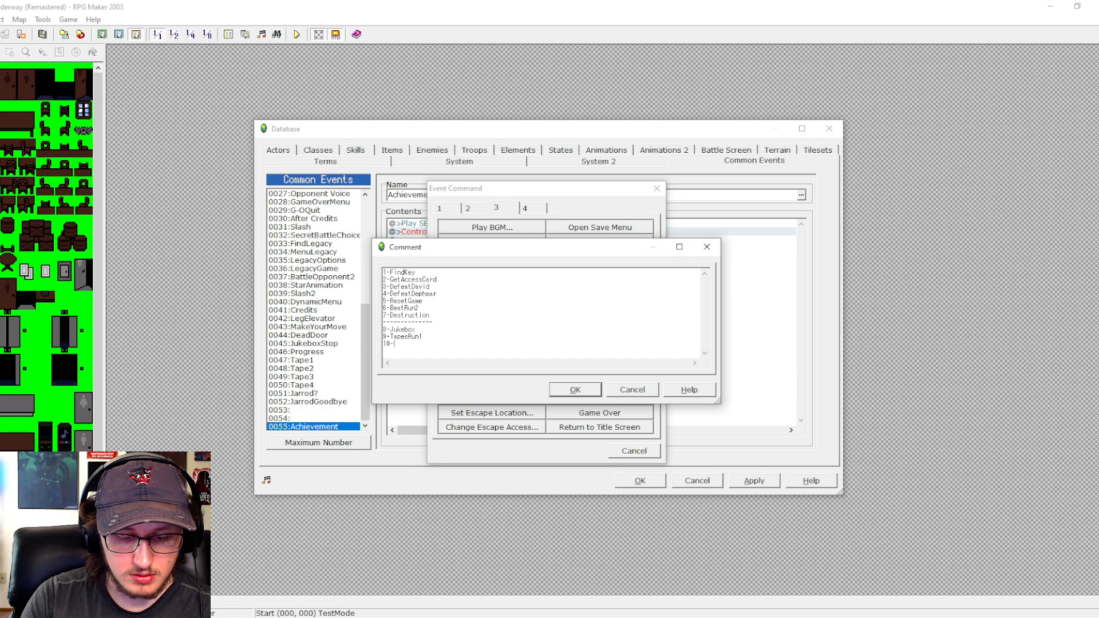
text(TapesRun)
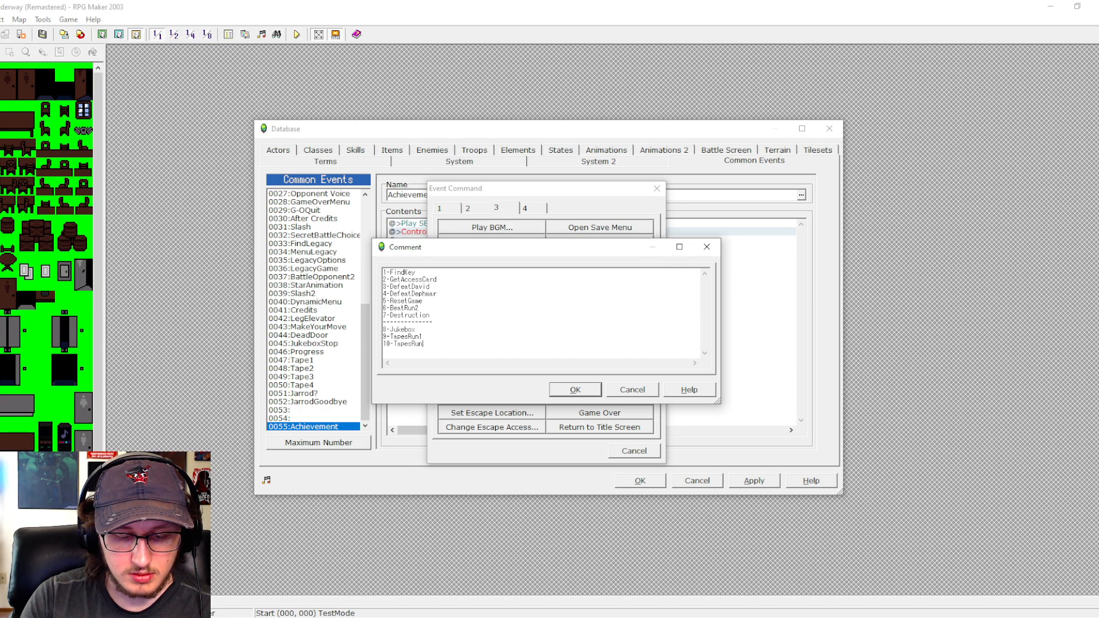
text(2)
key(Return)
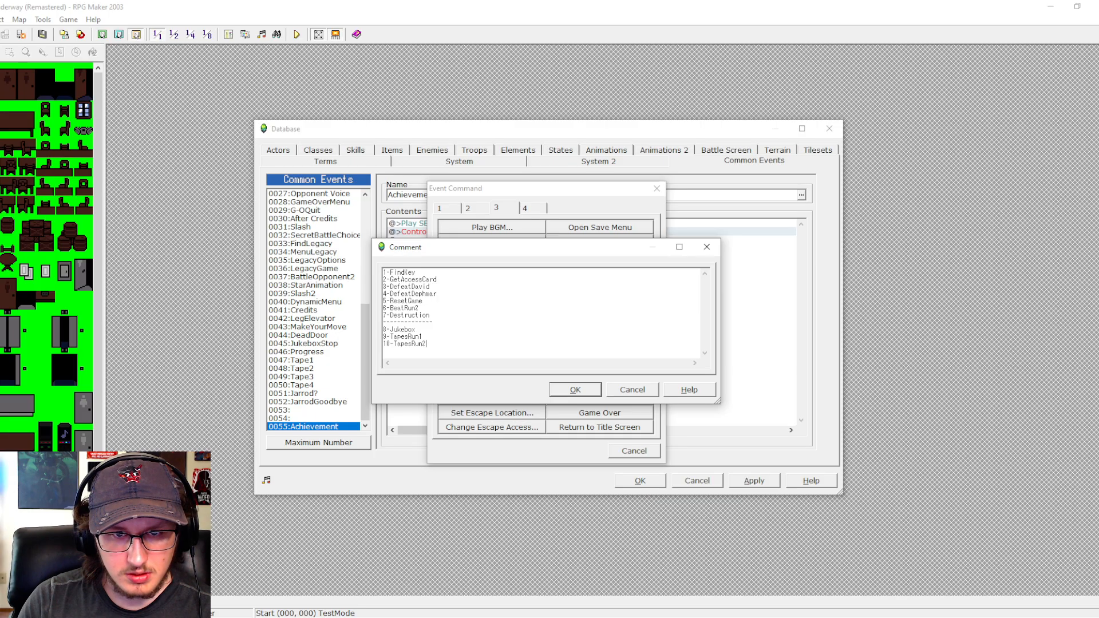
- Add the lines "11-JarrodTruth" and "12-FindLegacy" to the achievement list in the comment
text(11-)
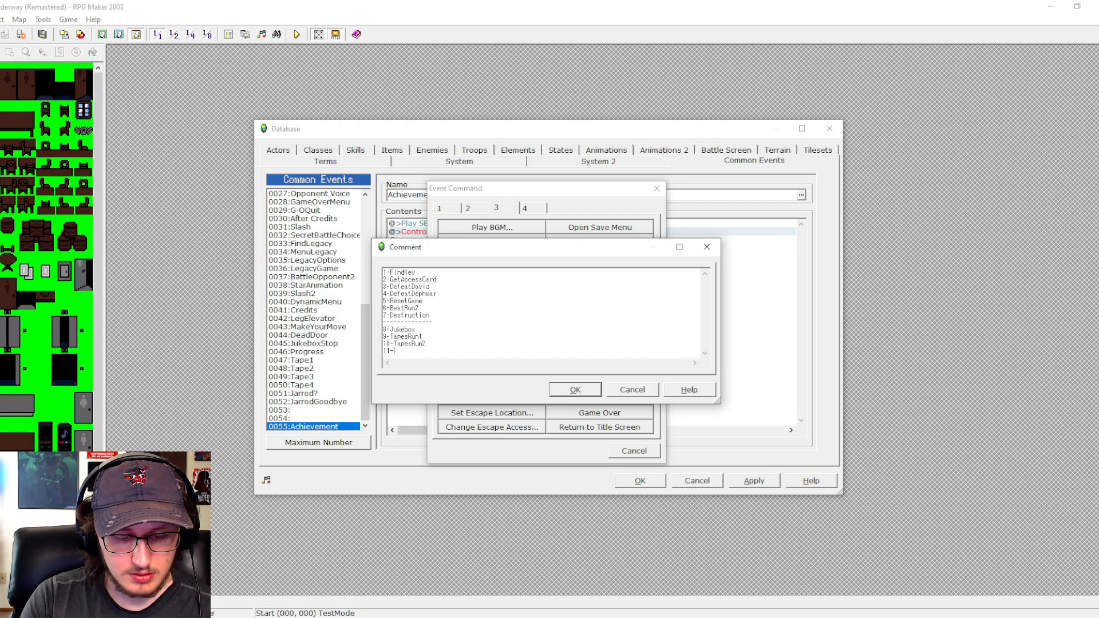
text(Jarr)
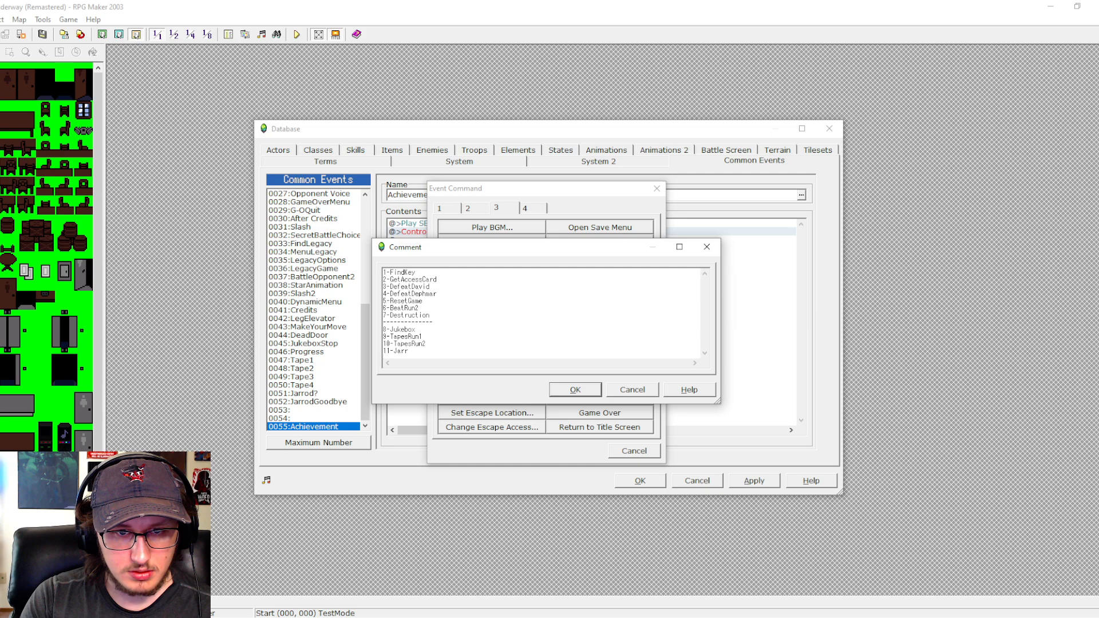
text(odTR)
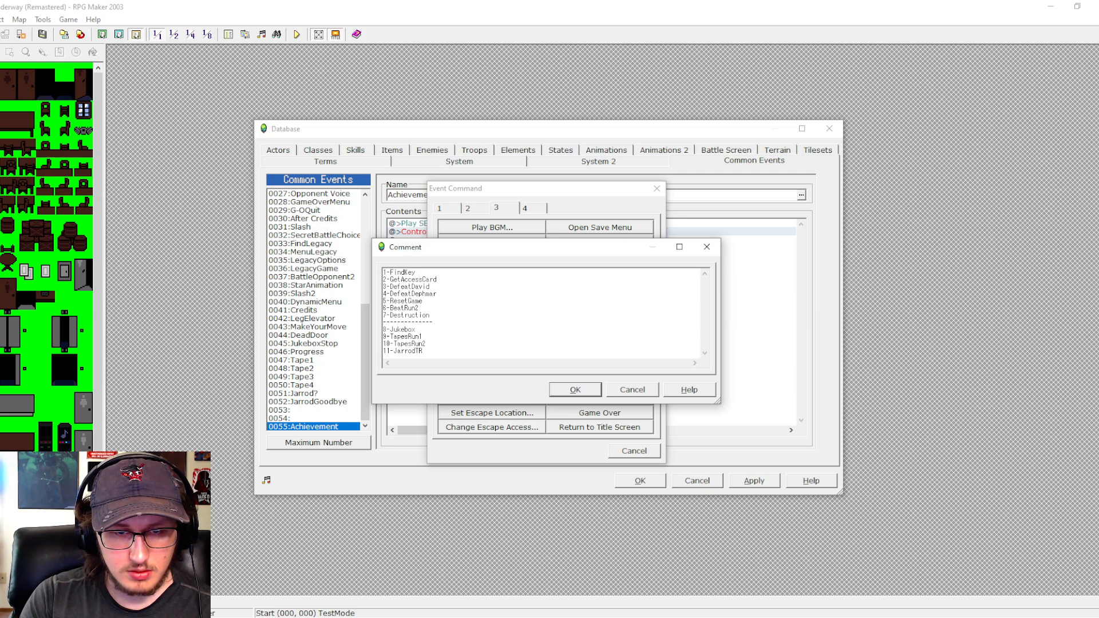
text(uth)
key(Return)
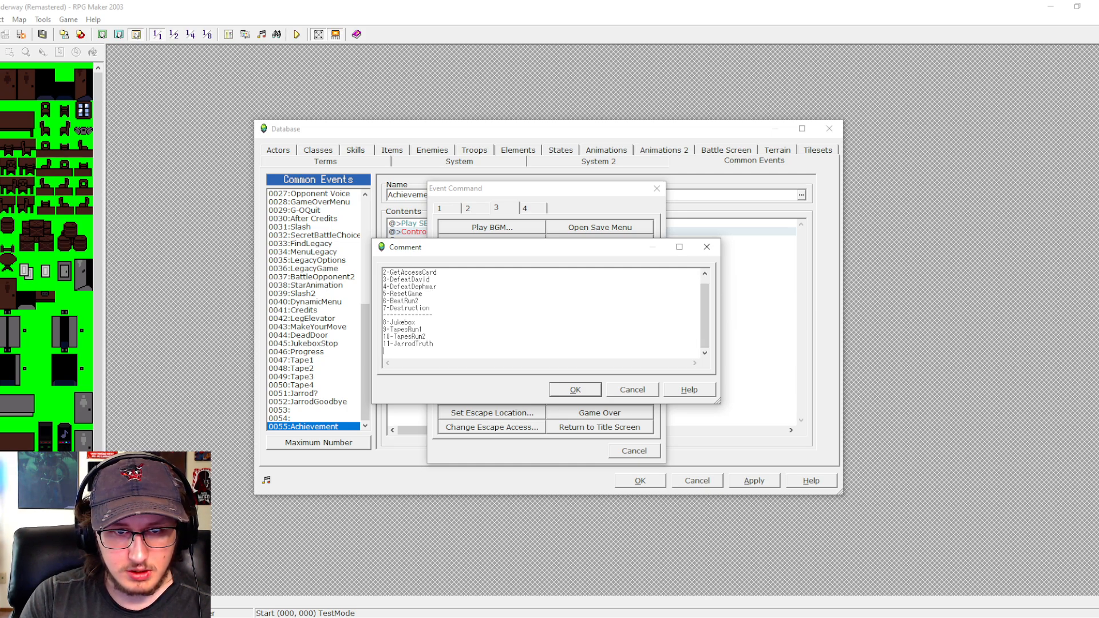
text(12)
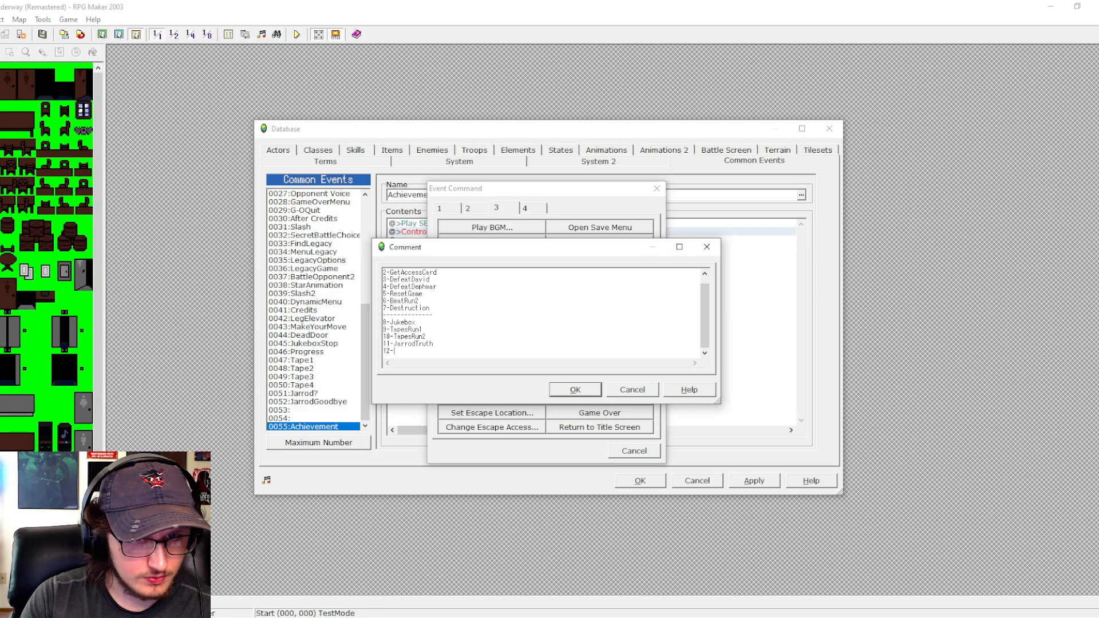
text(-F)
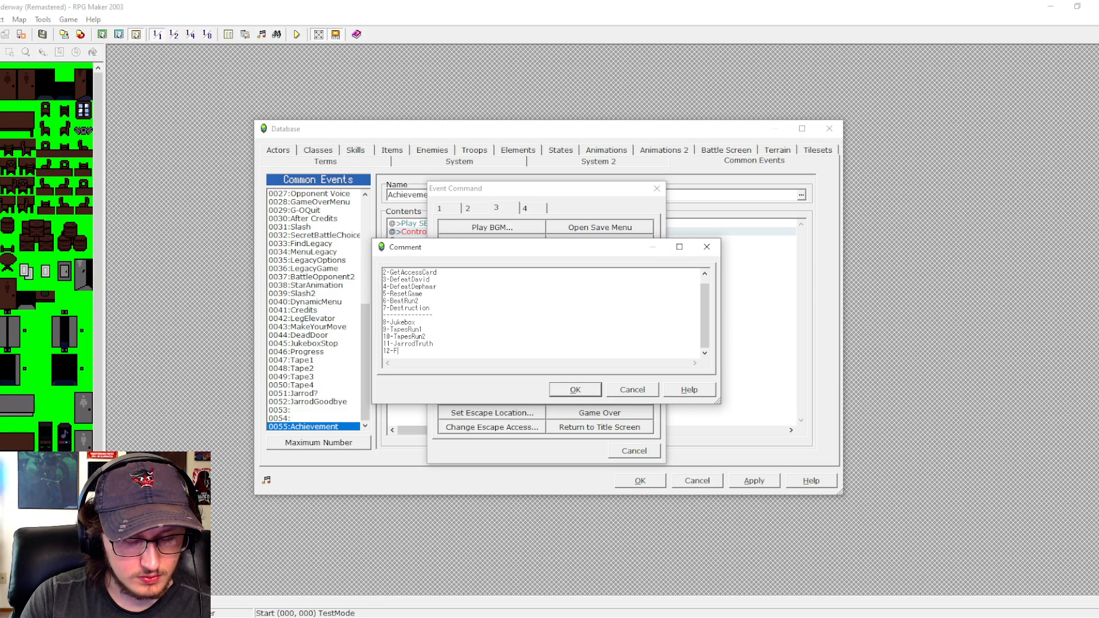
text(indLega)
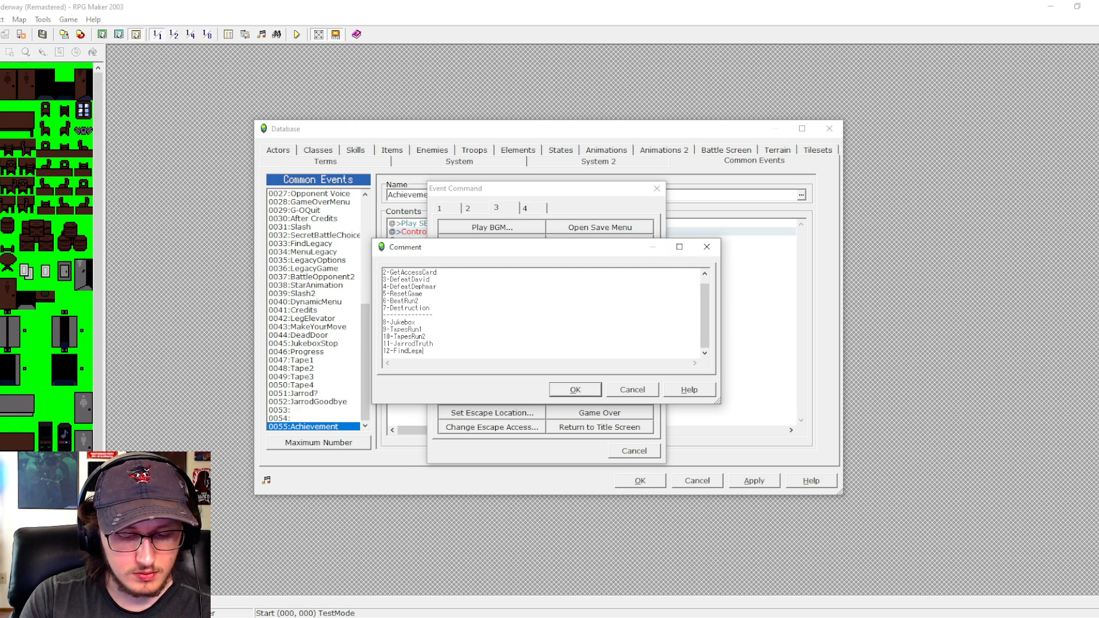
text(cy)
key(Return)
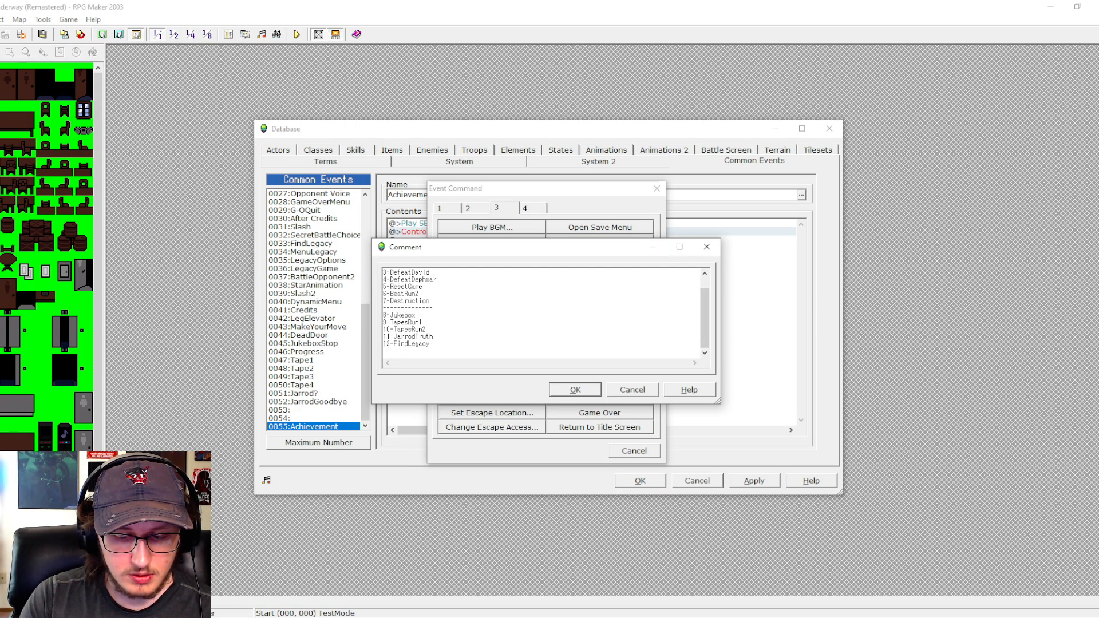
- Add "13-ExplainLegacy" as the thirteenth achievement line of the comment
text(13)
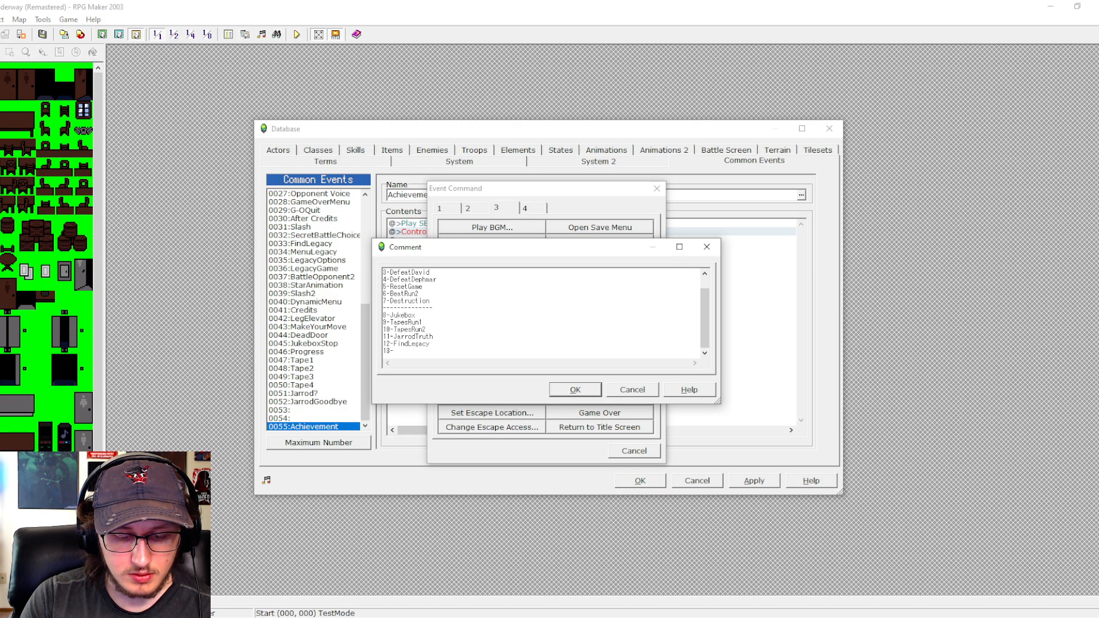
text(-Epi)
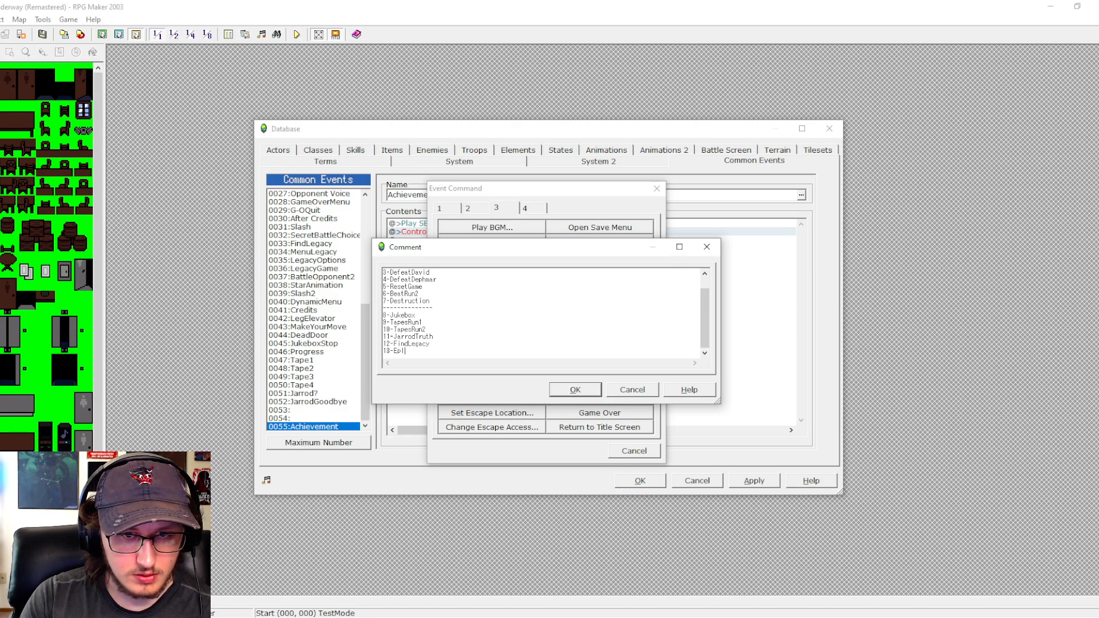
key(BackSpace)
text(xplain)
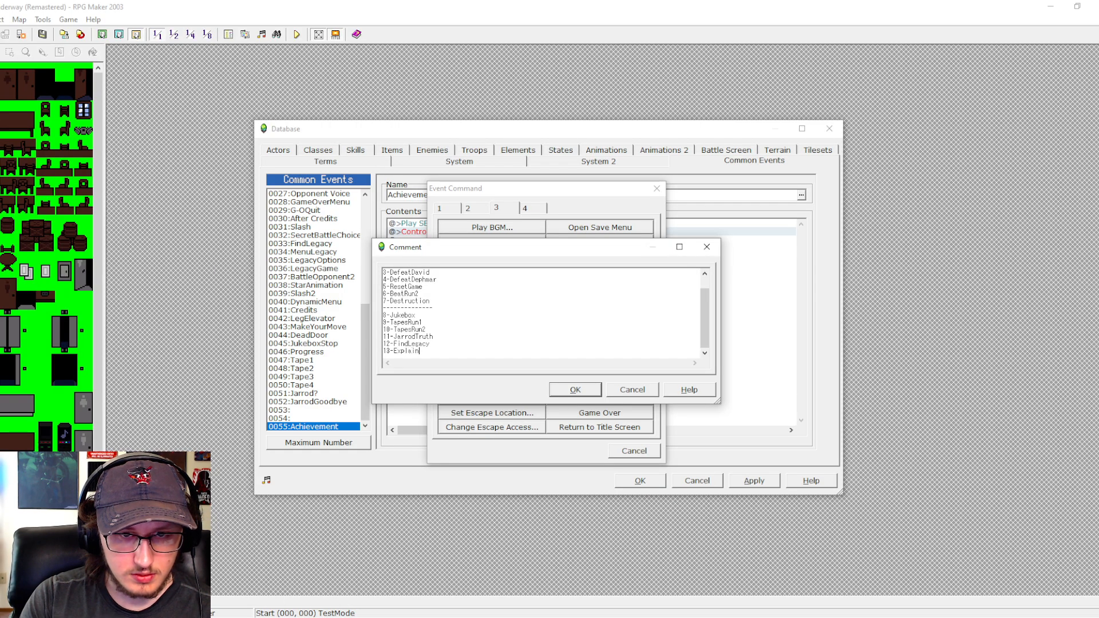
text(L)
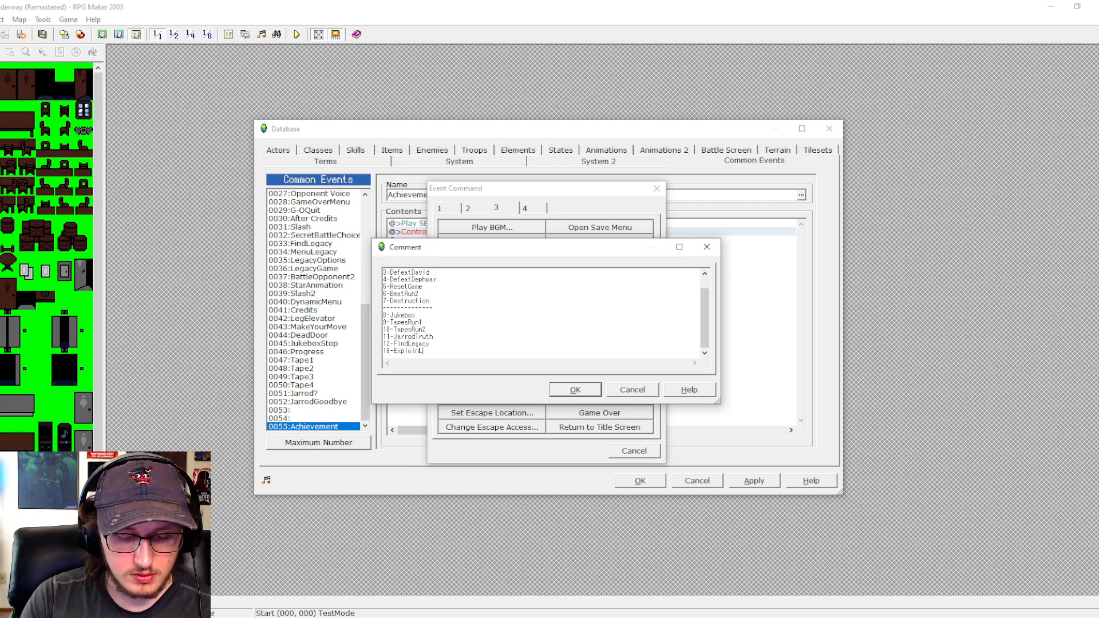
text(es)
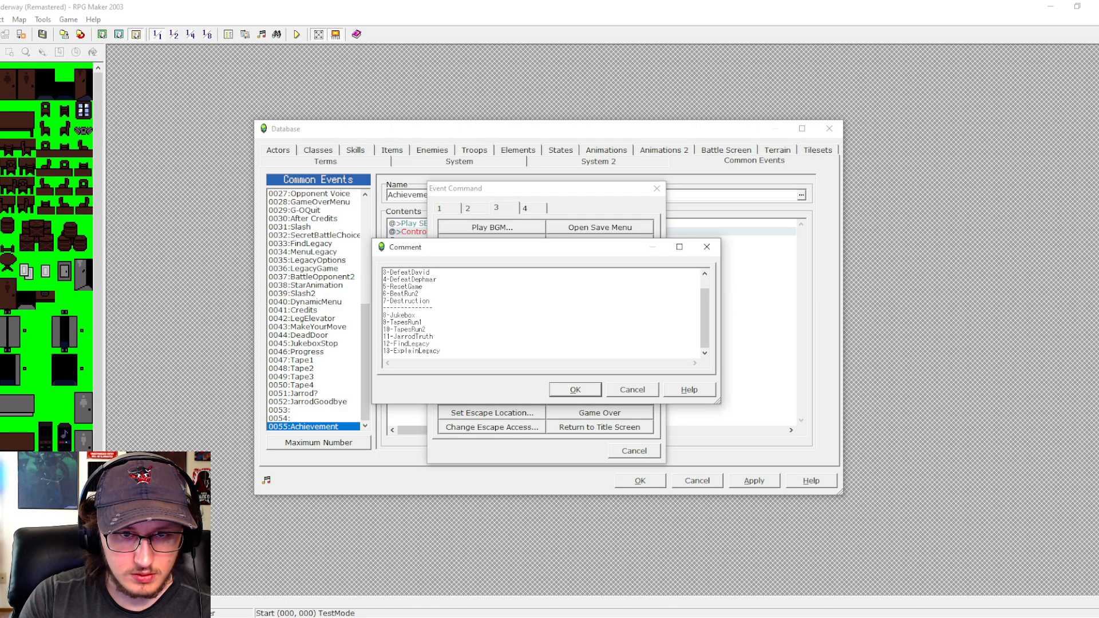
- Change the thirteenth achievement line to "13-SpareLegacy" and start a new line below it
click(420, 350)
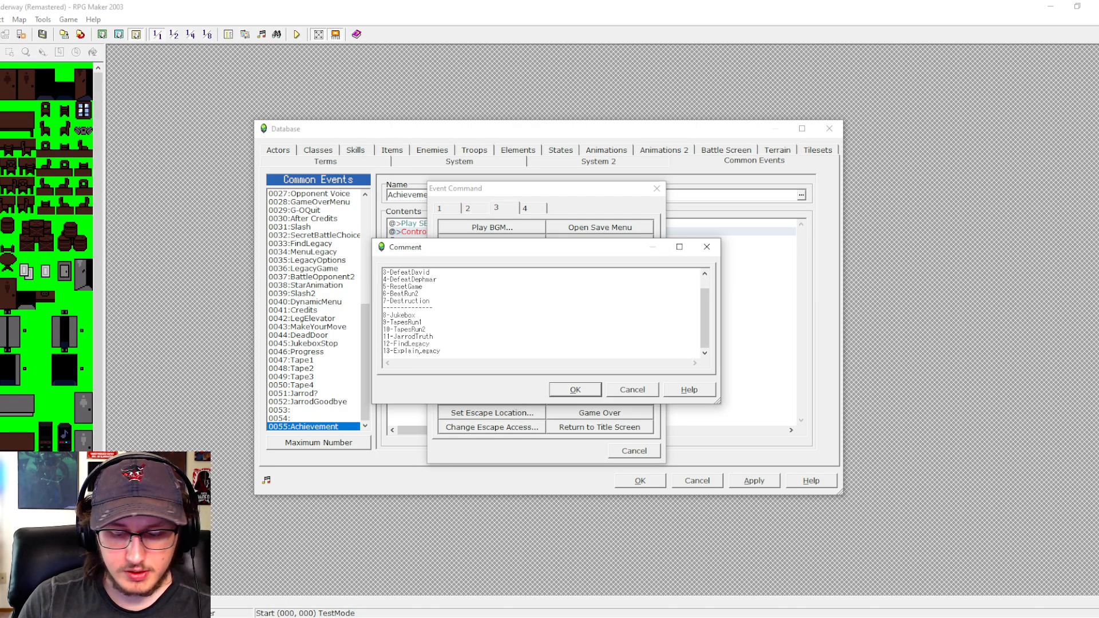
key(BackSpace)
key(BackSpace)
key(BackSpace)
key(BackSpace)
key(BackSpace)
key(BackSpace)
key(BackSpace)
text(Spare)
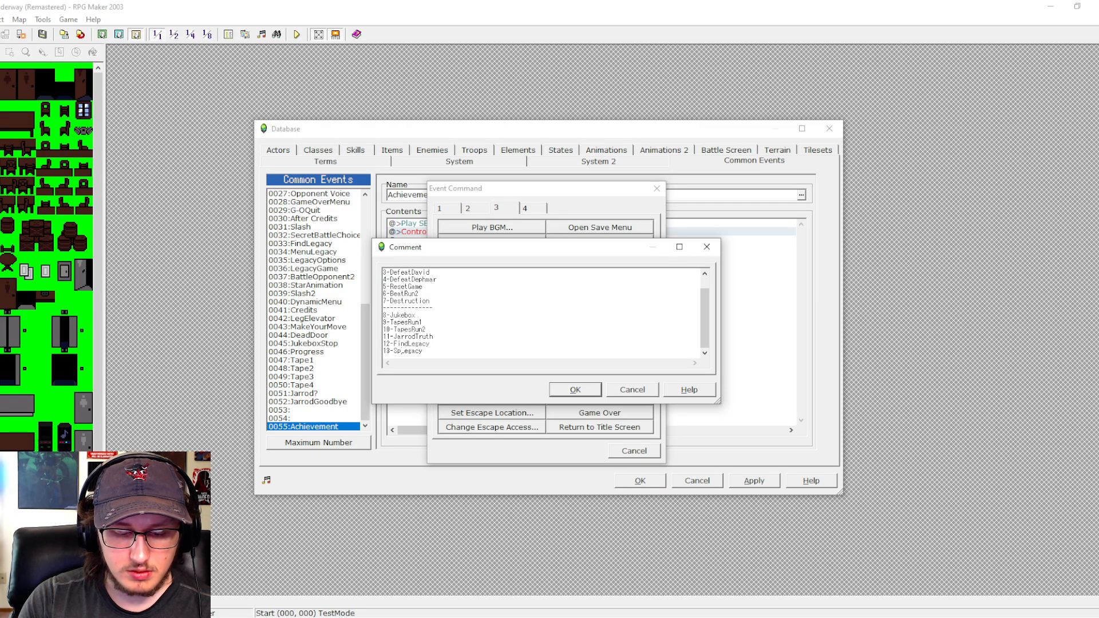
key(Return)
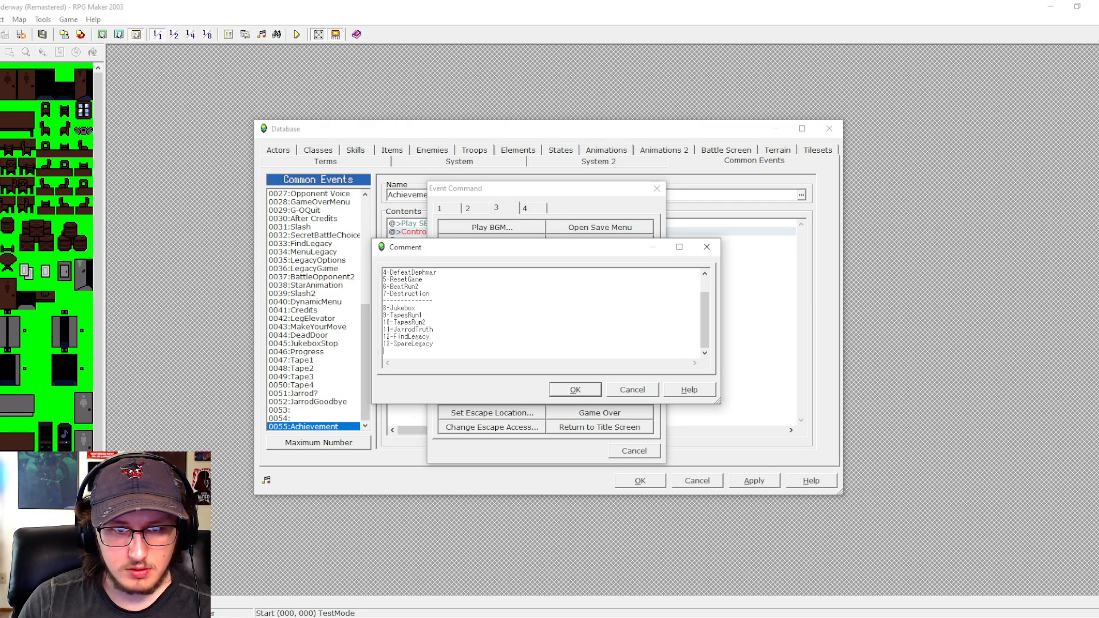
- Add "14-KillLegacy" as the last achievement line and insert the finished comment into the Achievement common event
text(14)
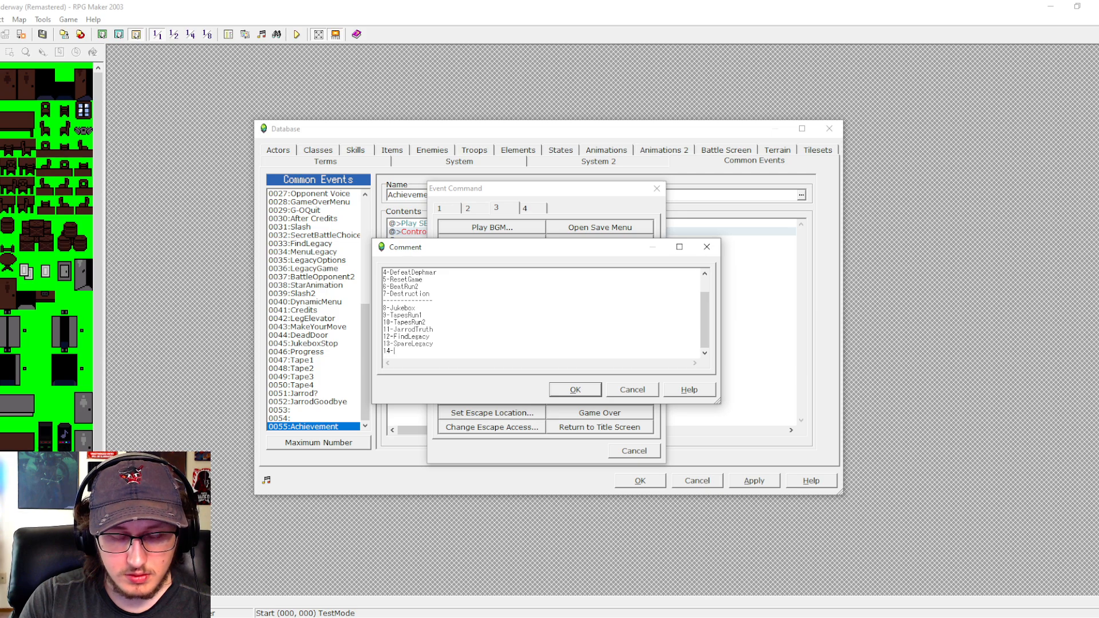
text(-KillL)
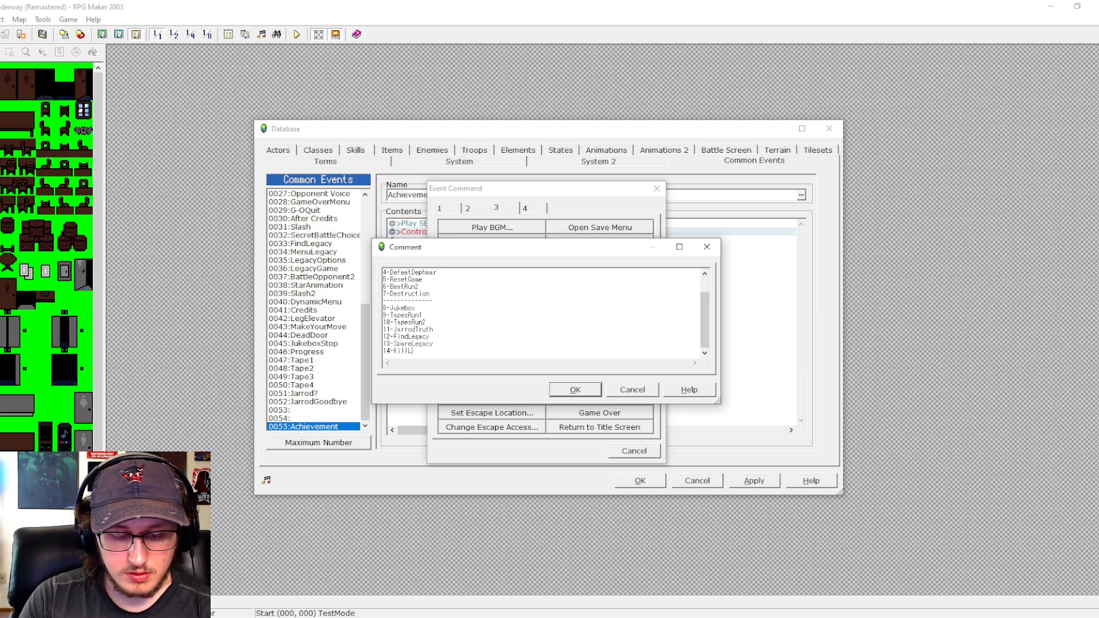
text(egacy)
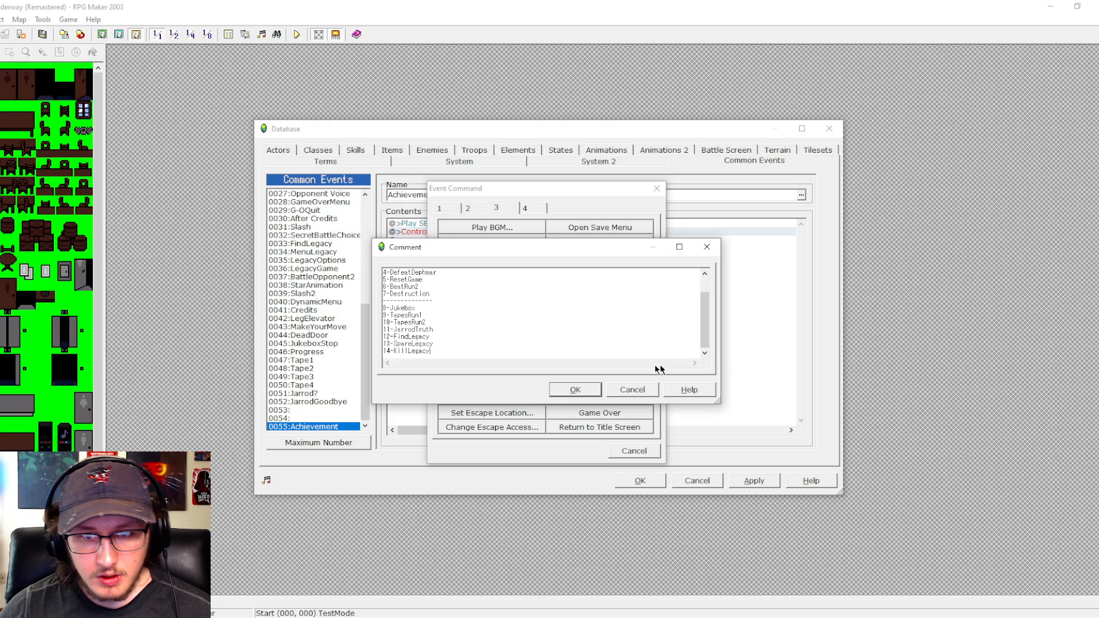
click(574, 389)
- Review the achievement list comment and the Play SE command in the Achievement common event's contents
drag(486, 224, 491, 340)
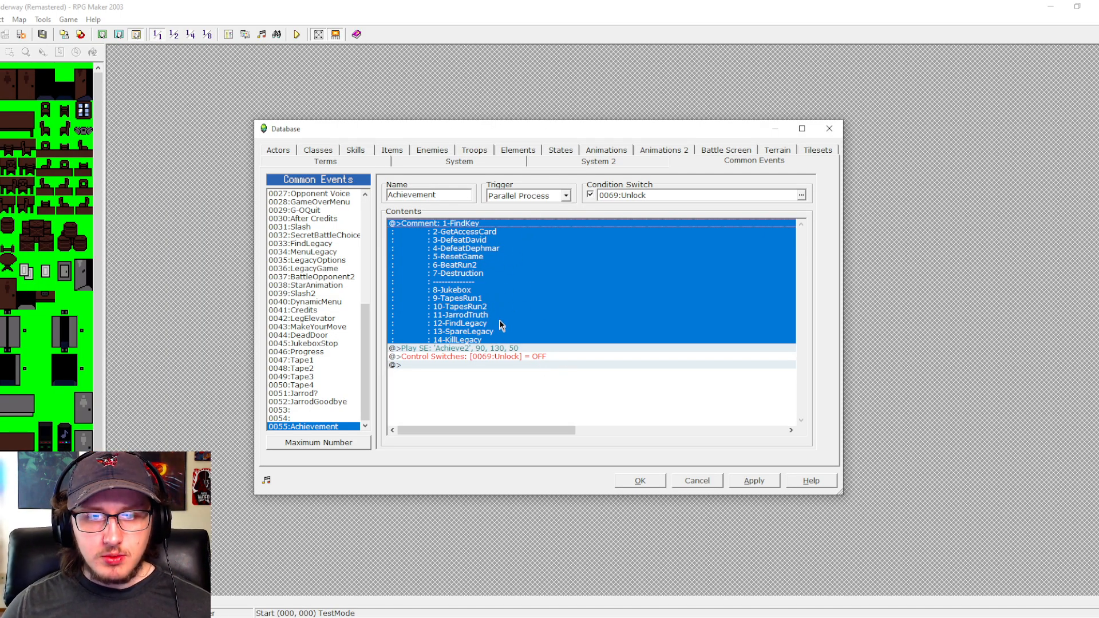
click(459, 263)
click(465, 293)
click(471, 323)
click(489, 232)
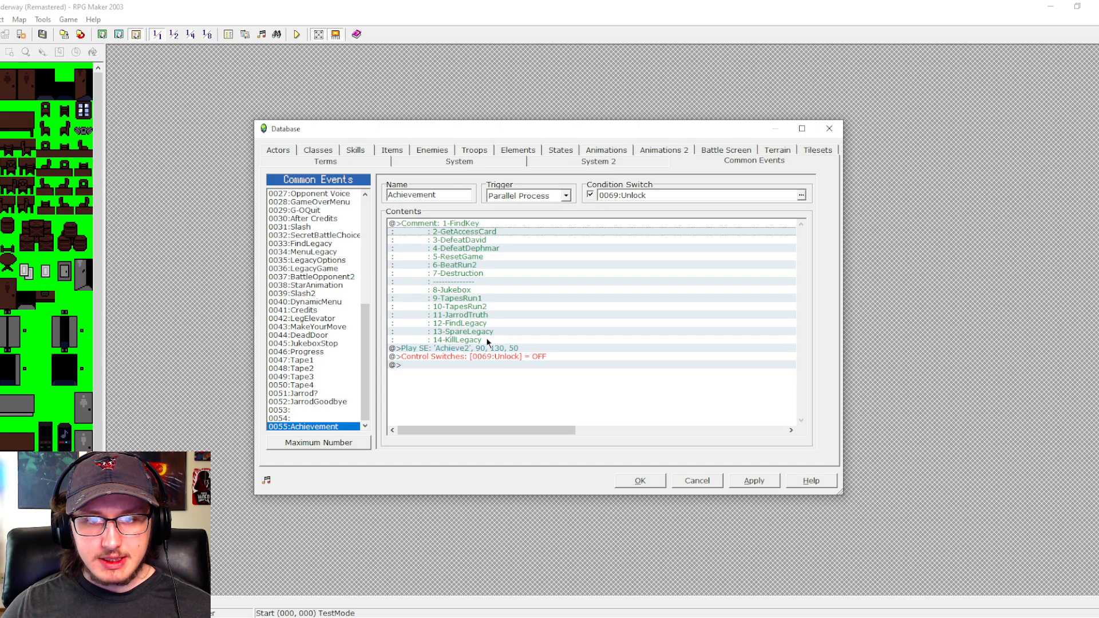
click(449, 257)
click(440, 298)
click(458, 257)
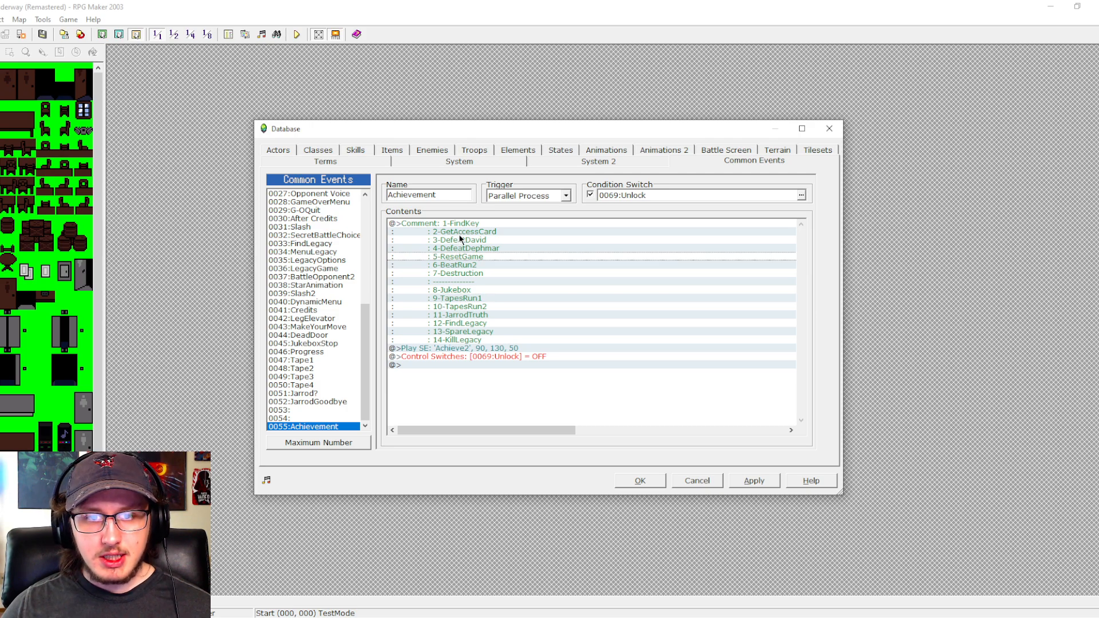
click(459, 229)
click(441, 348)
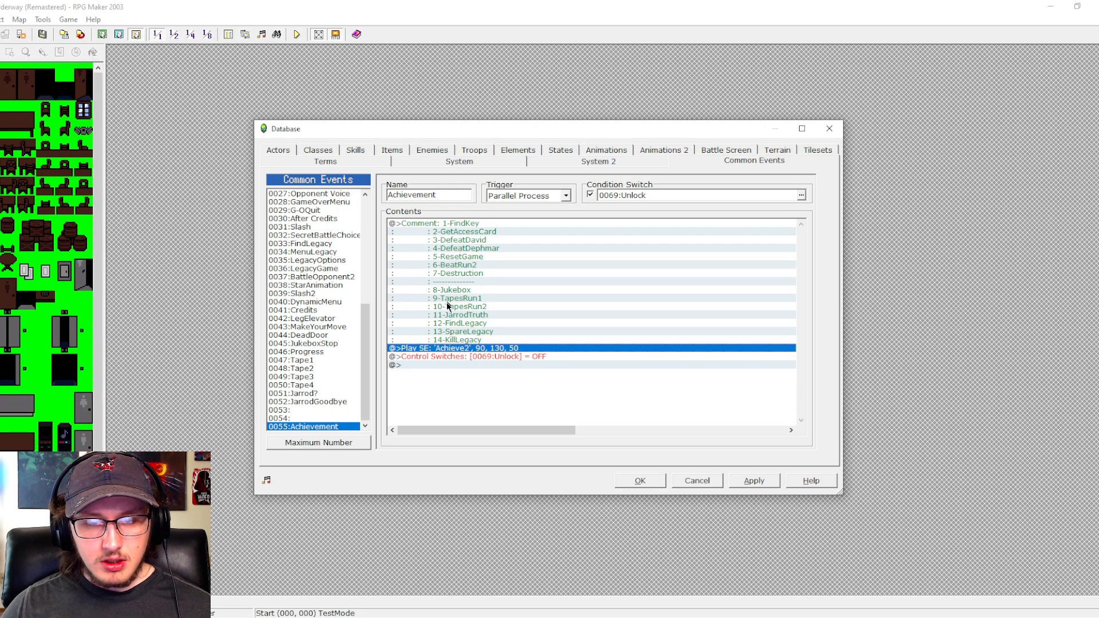
click(464, 224)
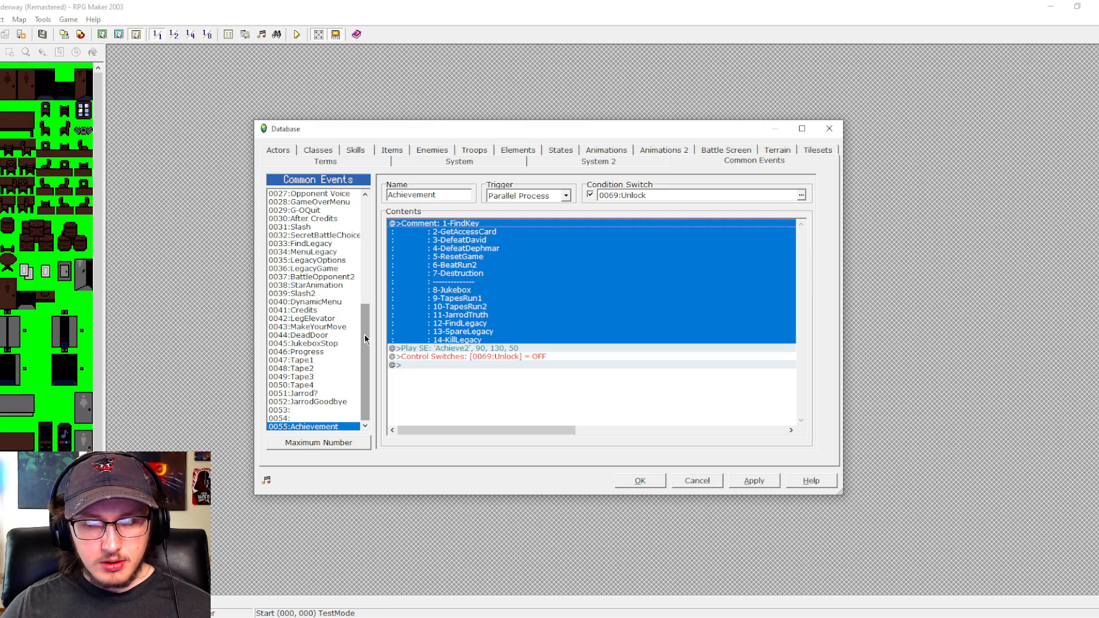
- Examine the Show Picture and Erase Picture commands in the MenuOptions and BattleMenu common events
drag(364, 334, 369, 240)
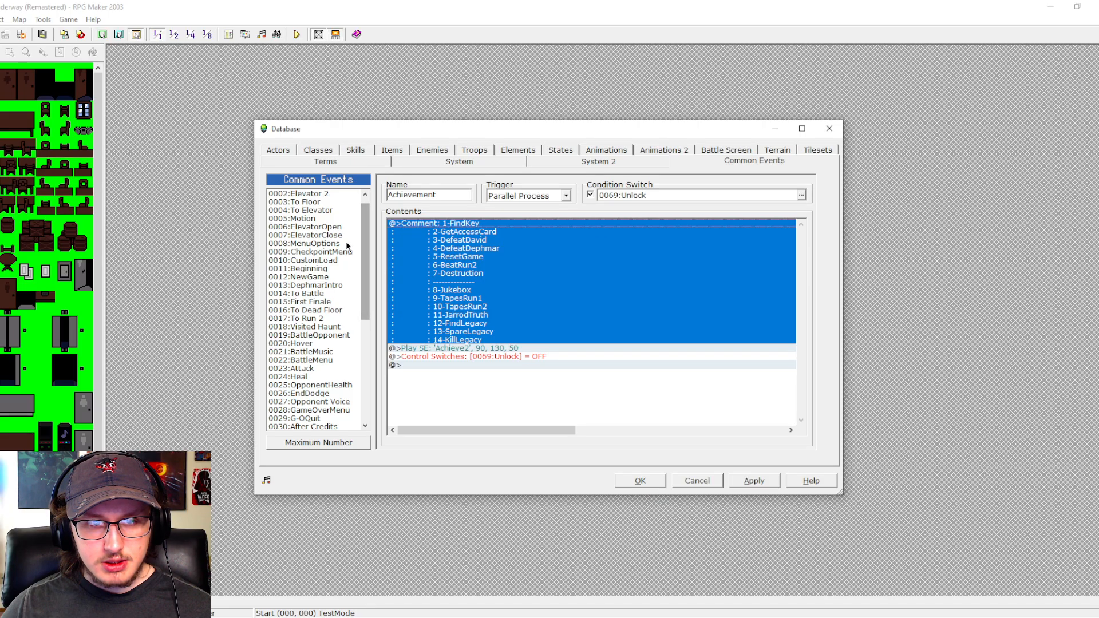
click(347, 244)
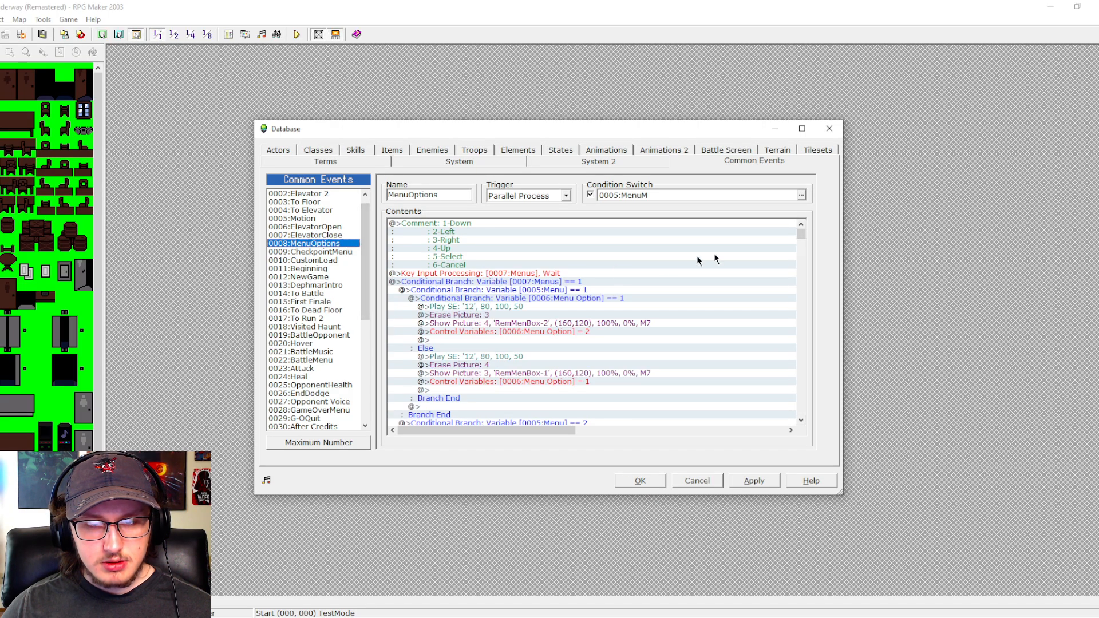
drag(799, 237, 800, 407)
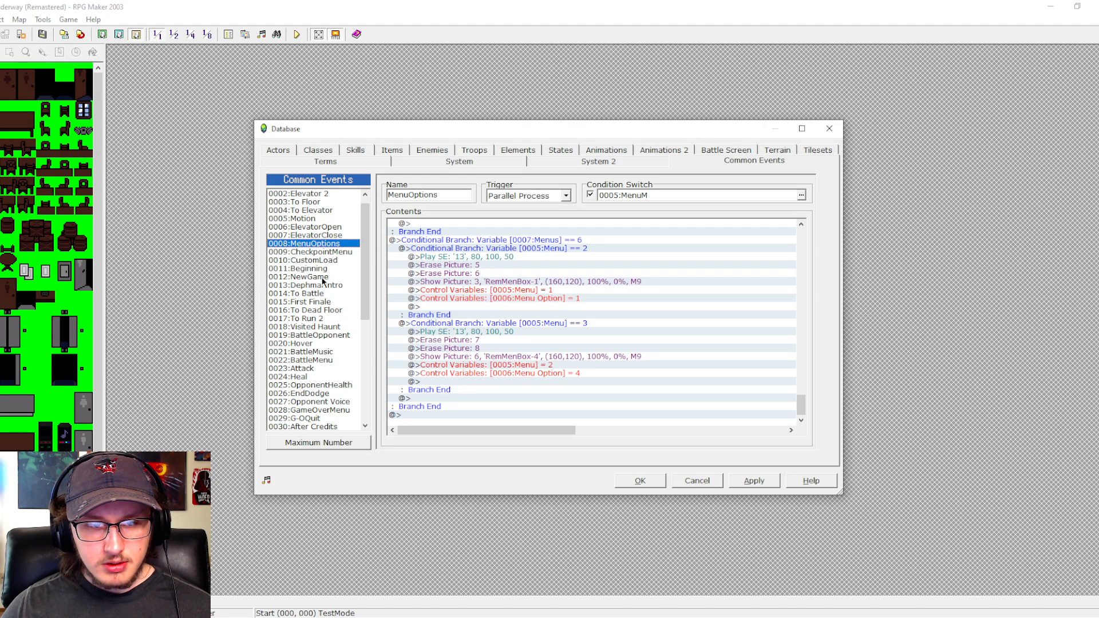
click(321, 361)
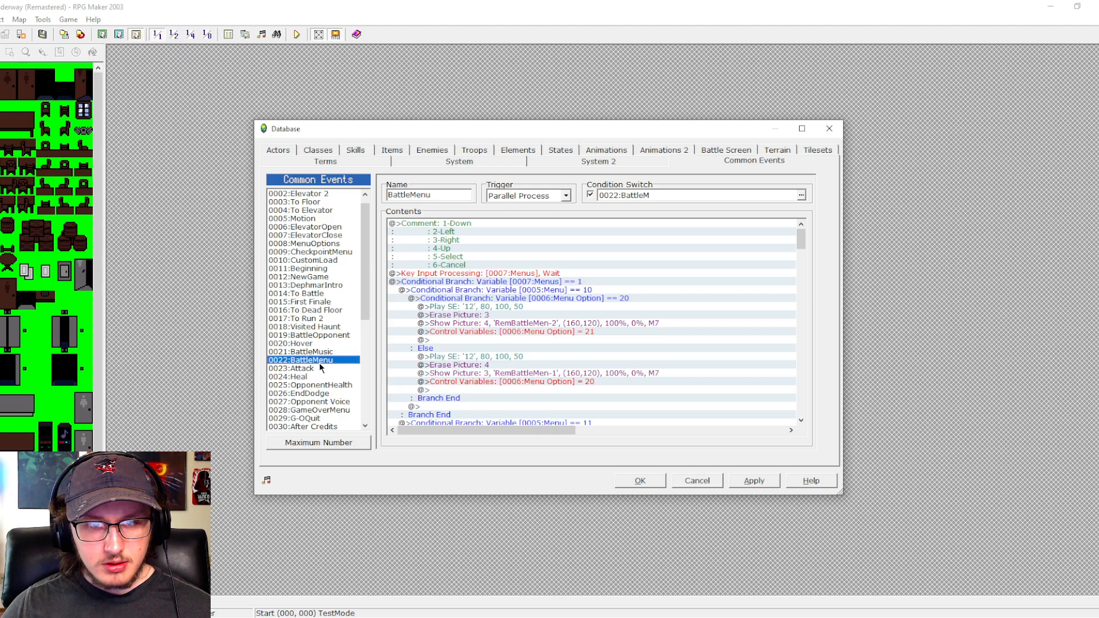
click(320, 243)
drag(801, 245, 791, 327)
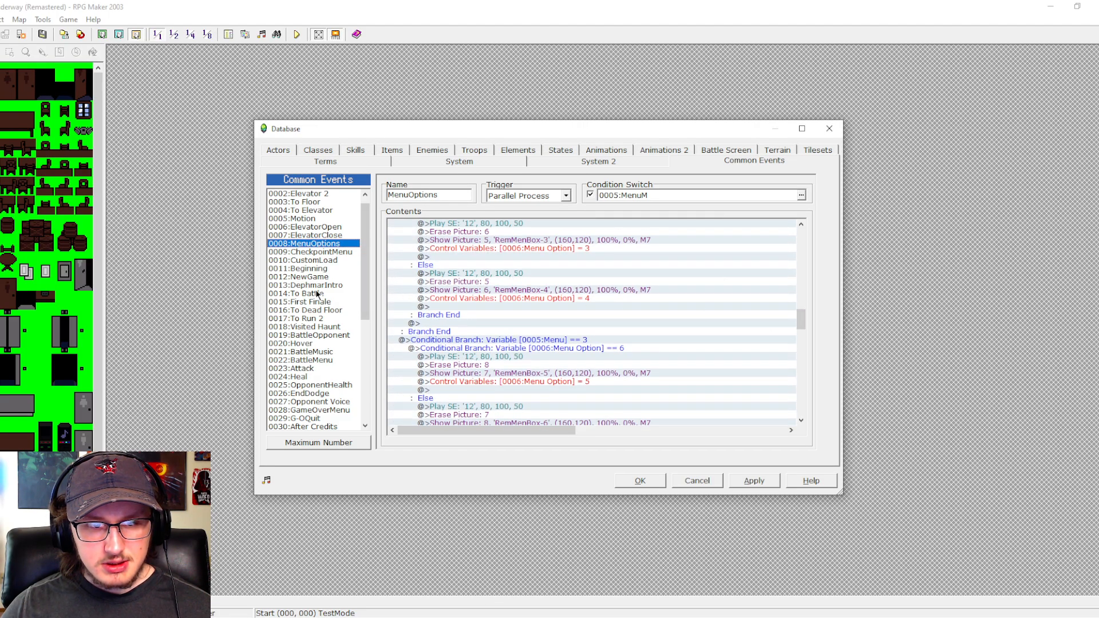
- Examine the picture commands in the MenuLegacy, LegacyOptions, SecretBattleChoice and After Credits common events
scroll(317, 294, down, 4)
click(314, 359)
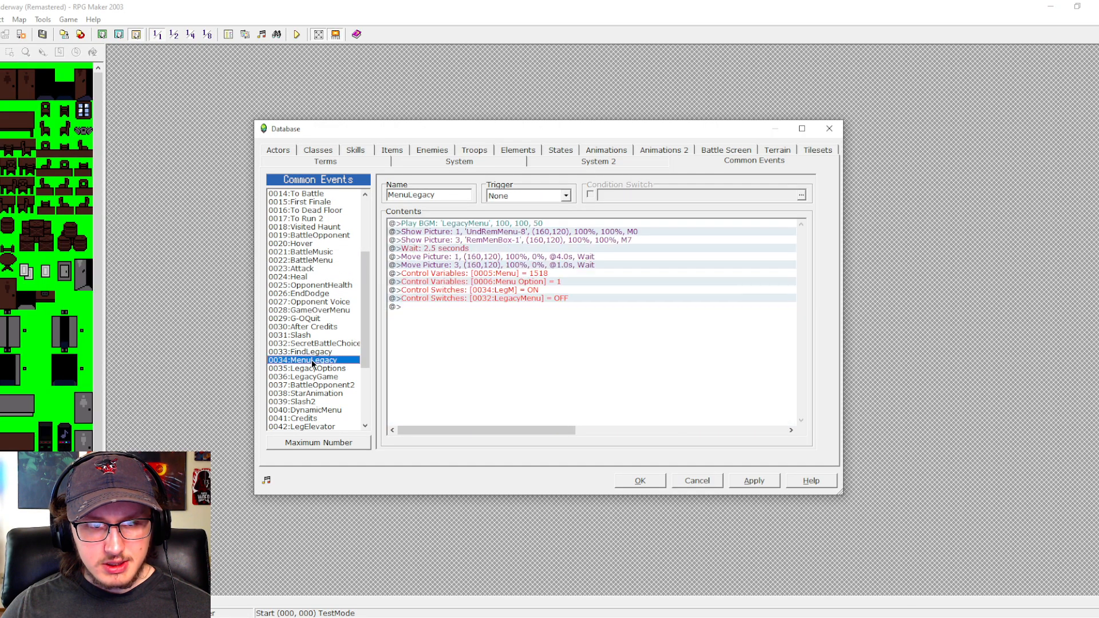
click(329, 367)
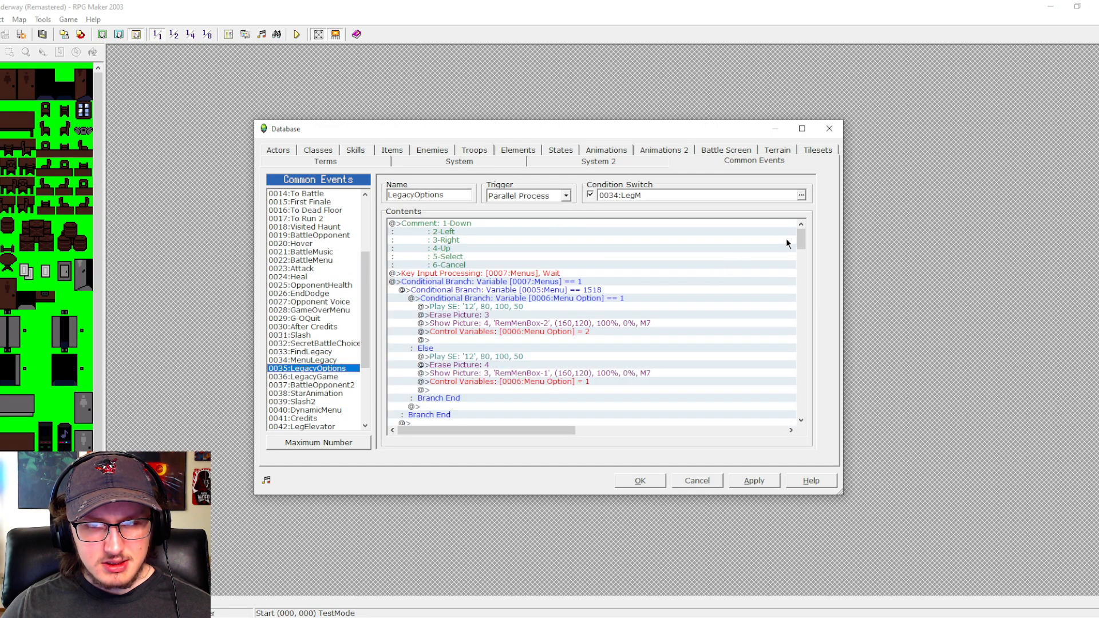
drag(802, 243, 798, 368)
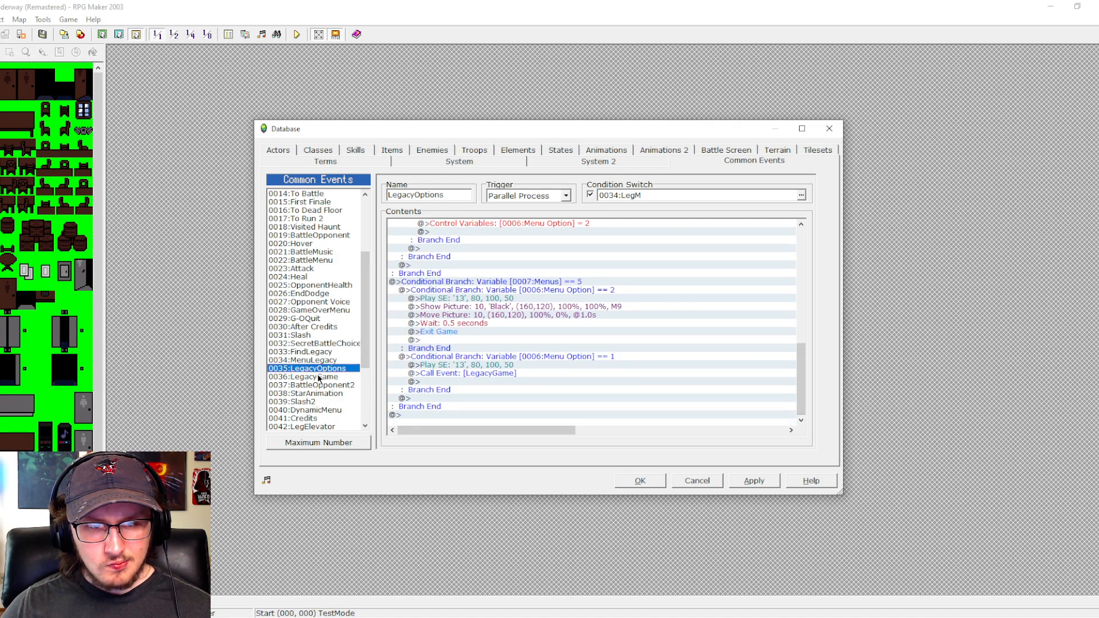
click(320, 344)
click(309, 327)
drag(365, 287, 364, 246)
- Rename the Achievement common event to "Achievements" and open its achievement list comment for editing
click(303, 427)
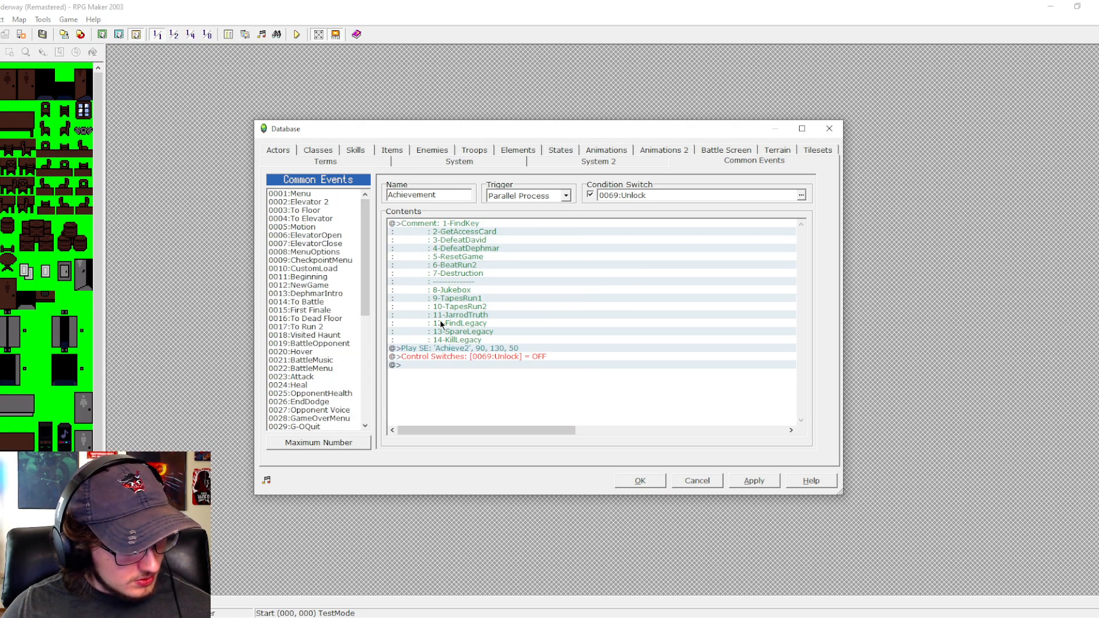
double_click(453, 195)
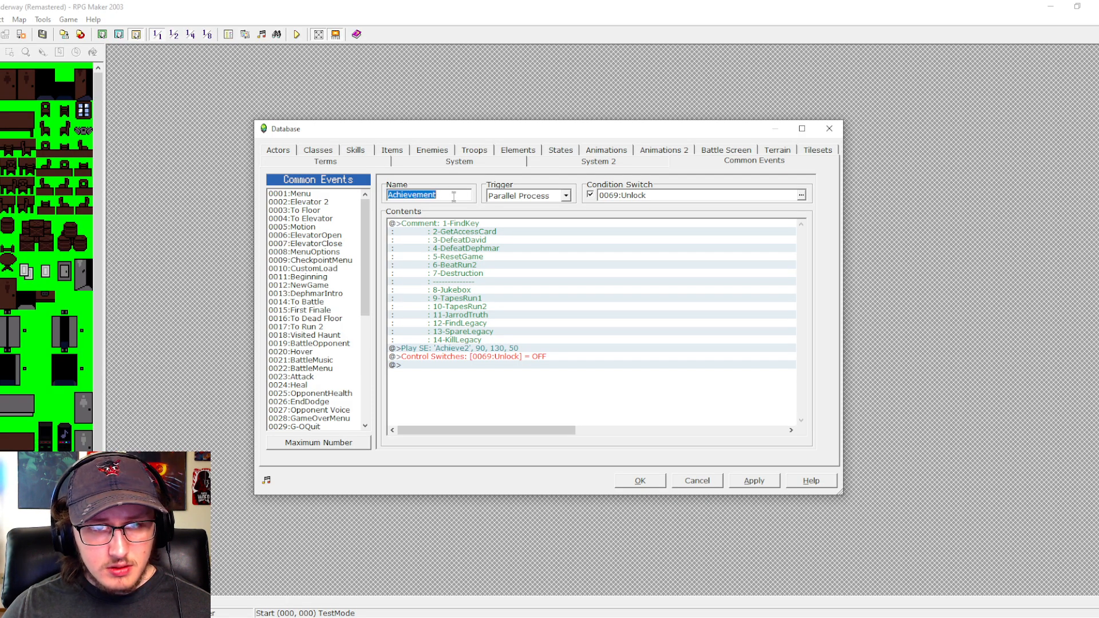
click(453, 196)
text(s)
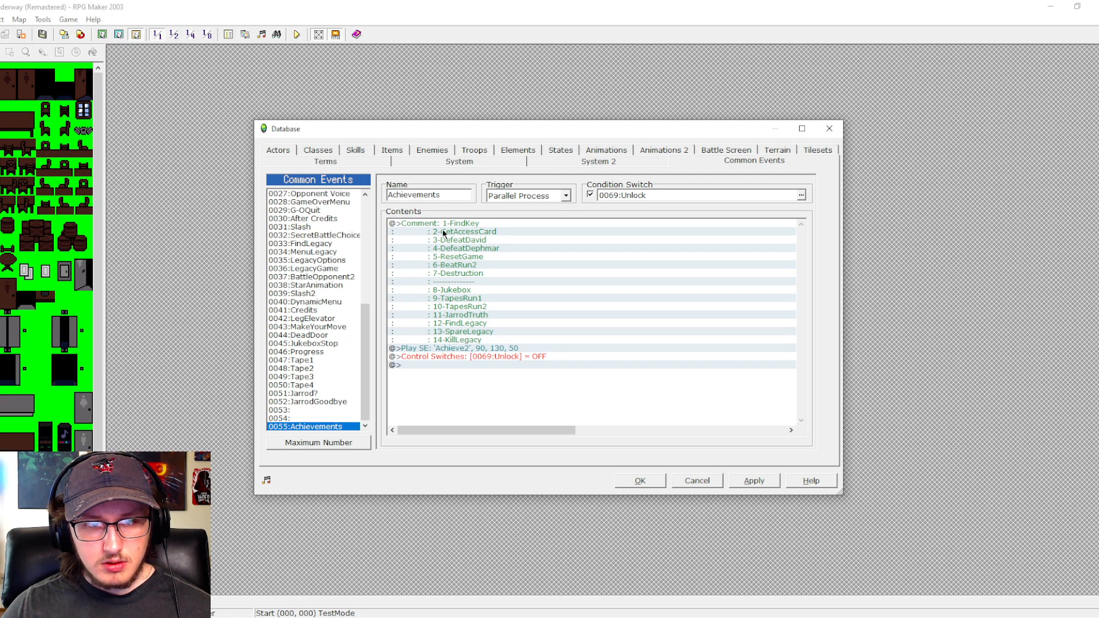
click(460, 224)
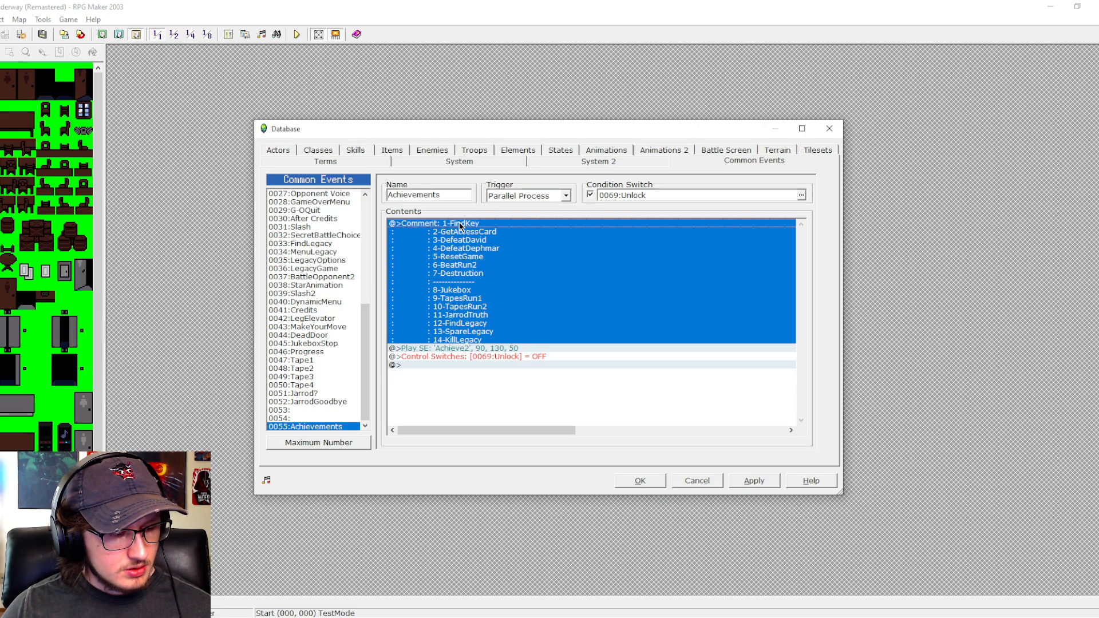
double_click(460, 225)
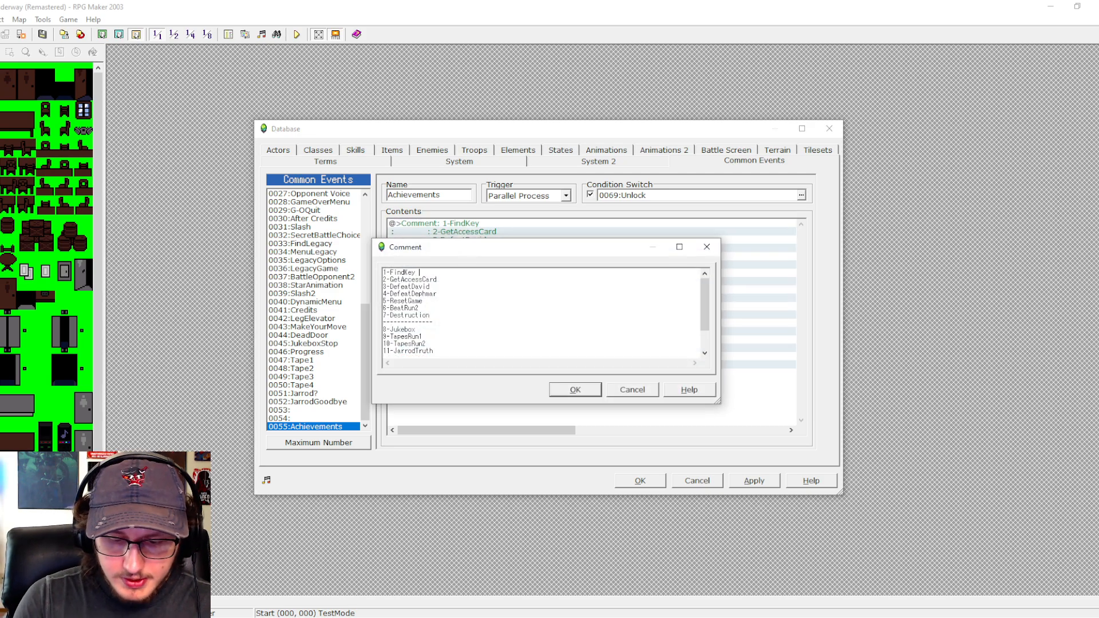
- Append the numbers (50) to (55) in order to the first six achievement lines, from FindKey through BeatRun2
text((50)
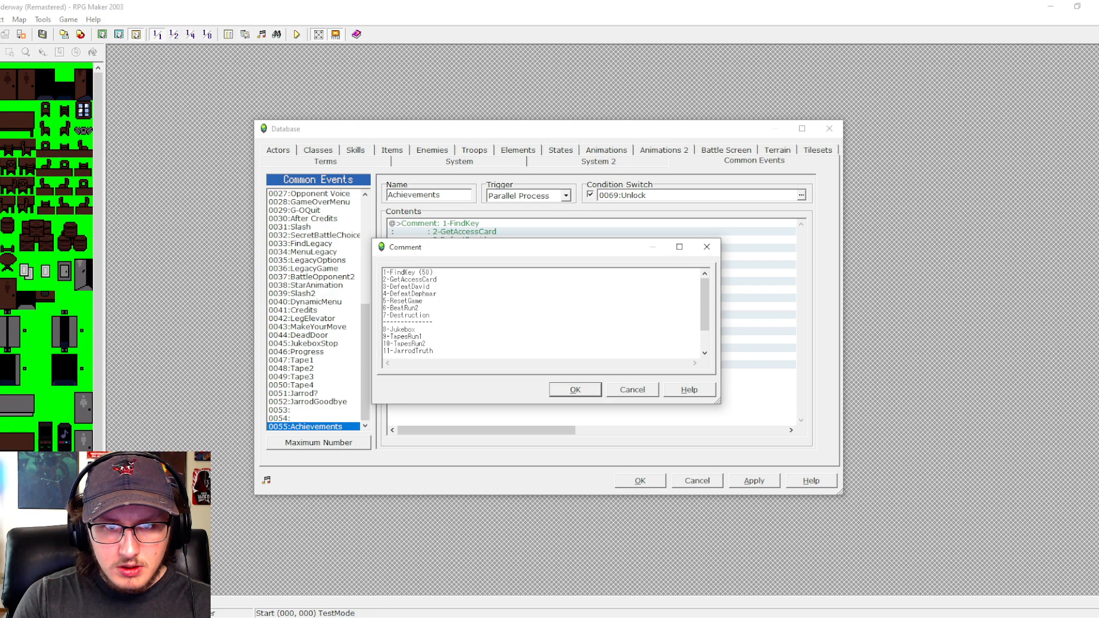
drag(418, 273, 434, 273)
key(ctrl+c)
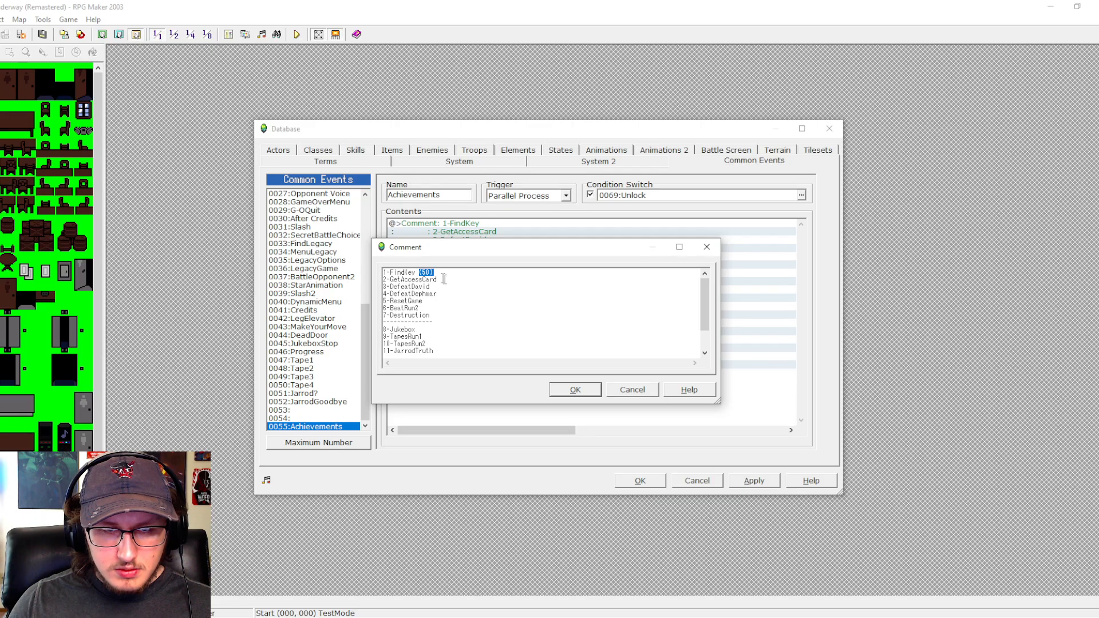
click(464, 283)
key(ctrl+v)
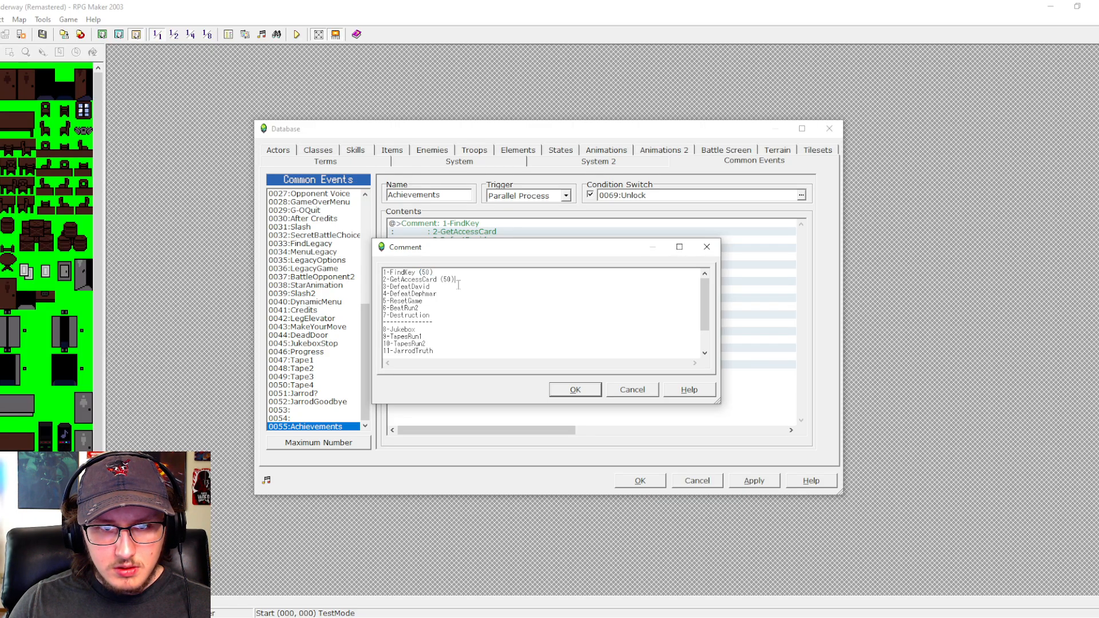
text(1)
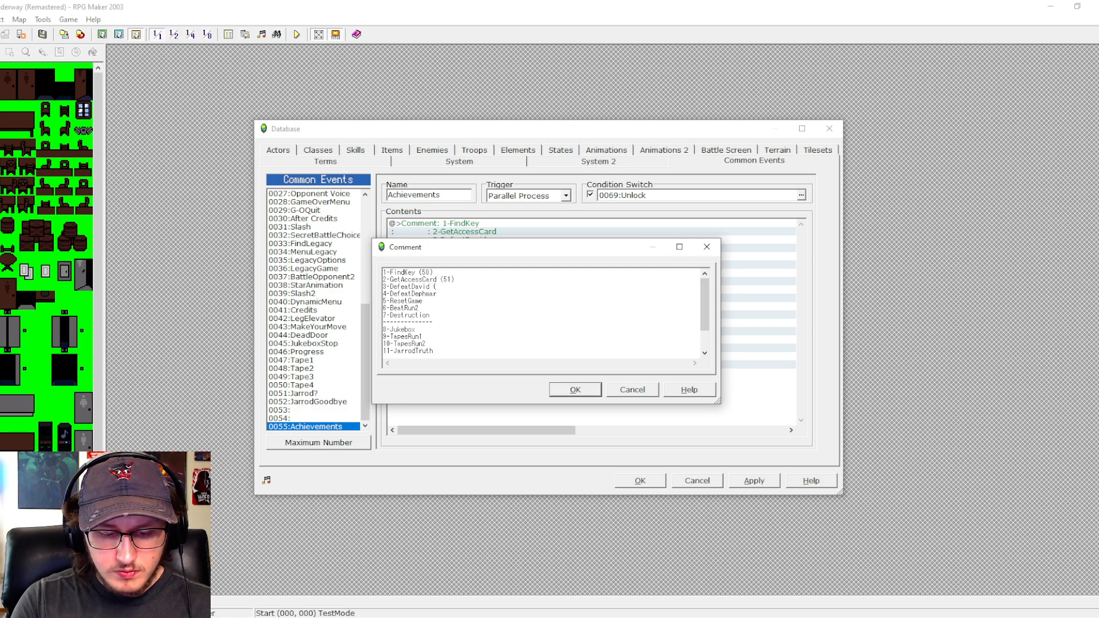
text(52)
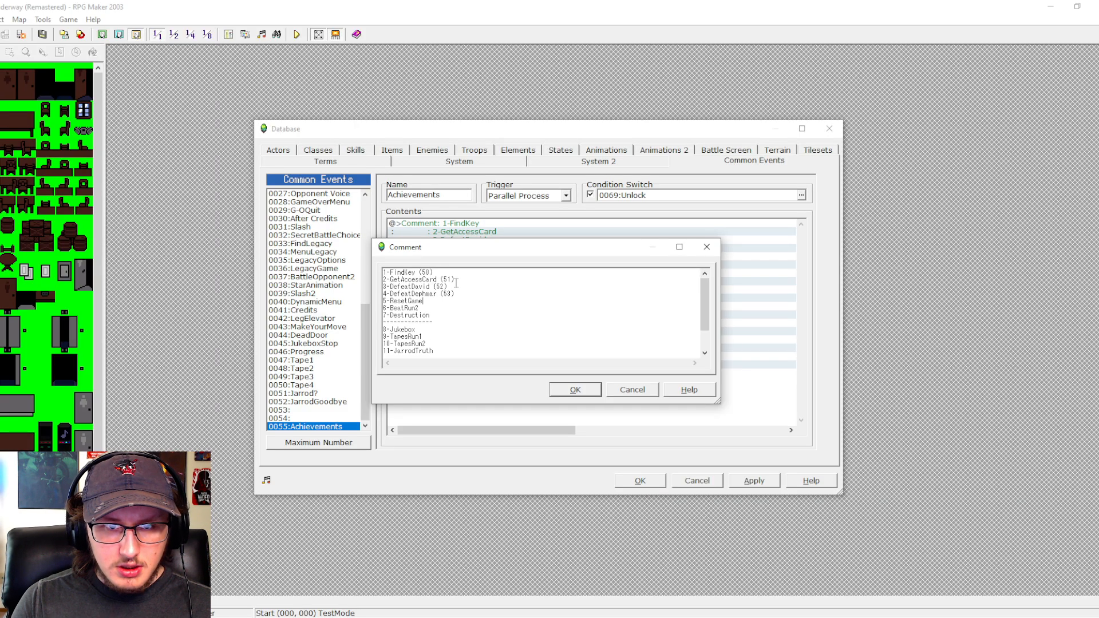
text(54)
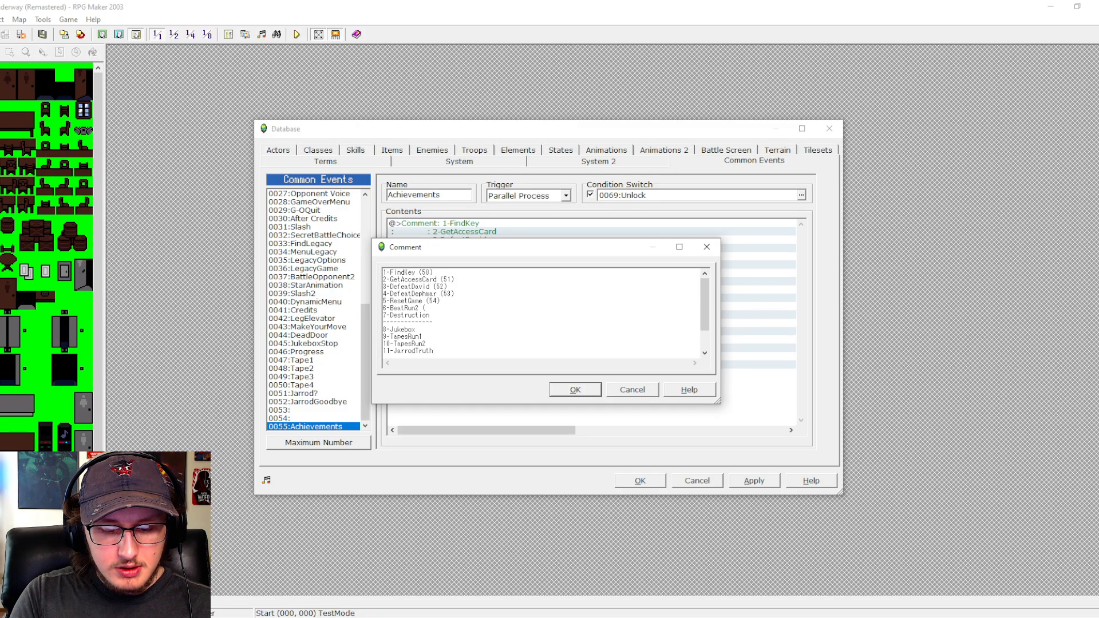
text(55)
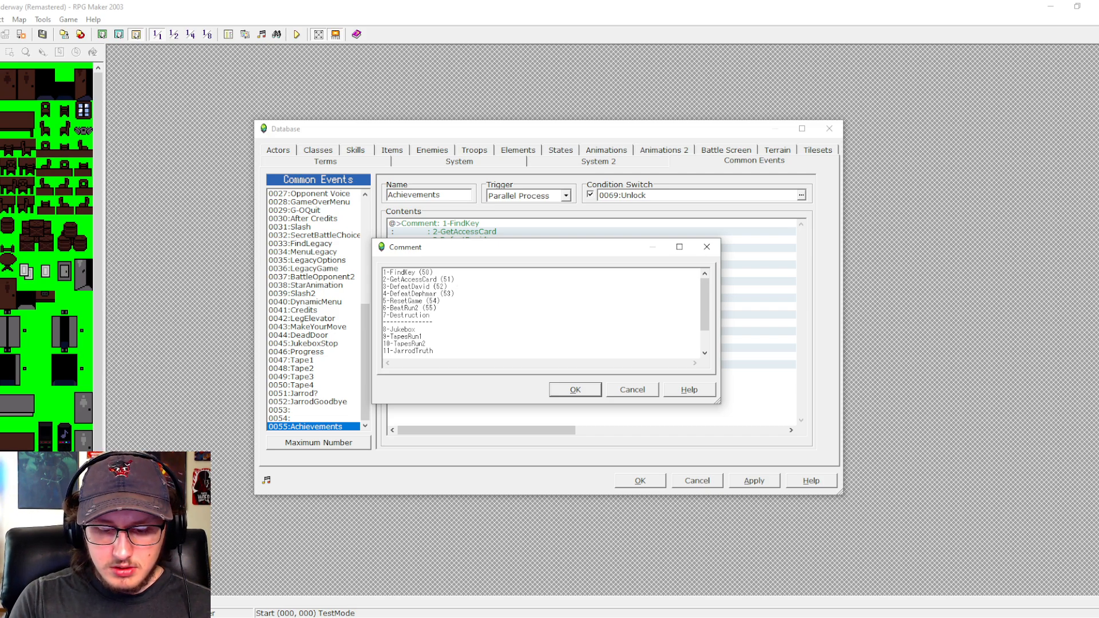
text(()
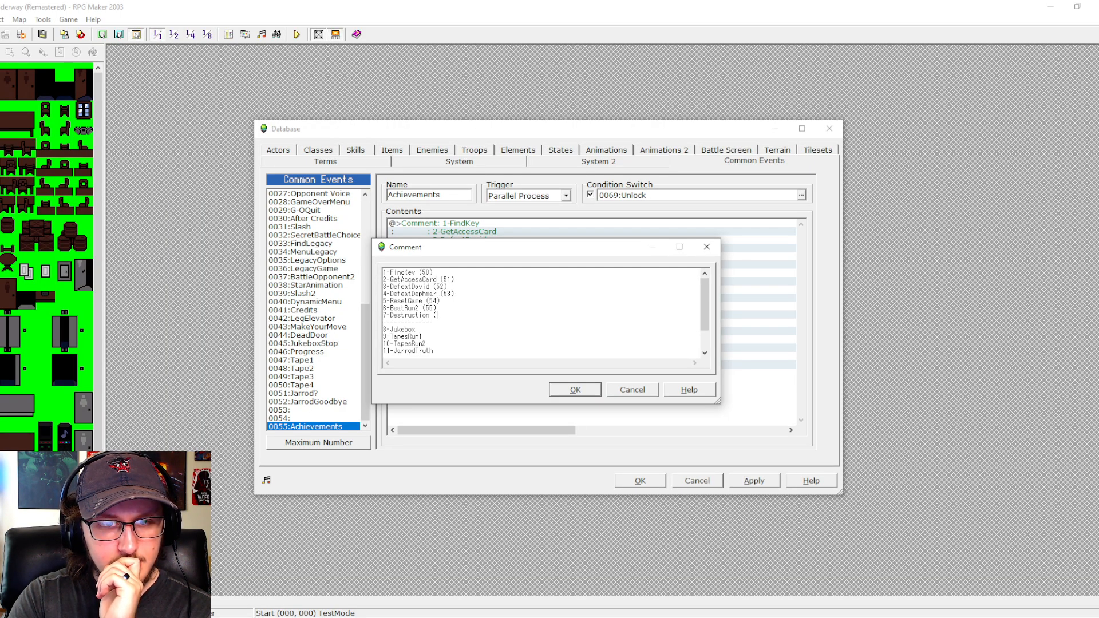
- Delete the bracket after Destruction and the bracketed numbers after BeatRun2 and ResetGame
key(BackSpace)
click(446, 309)
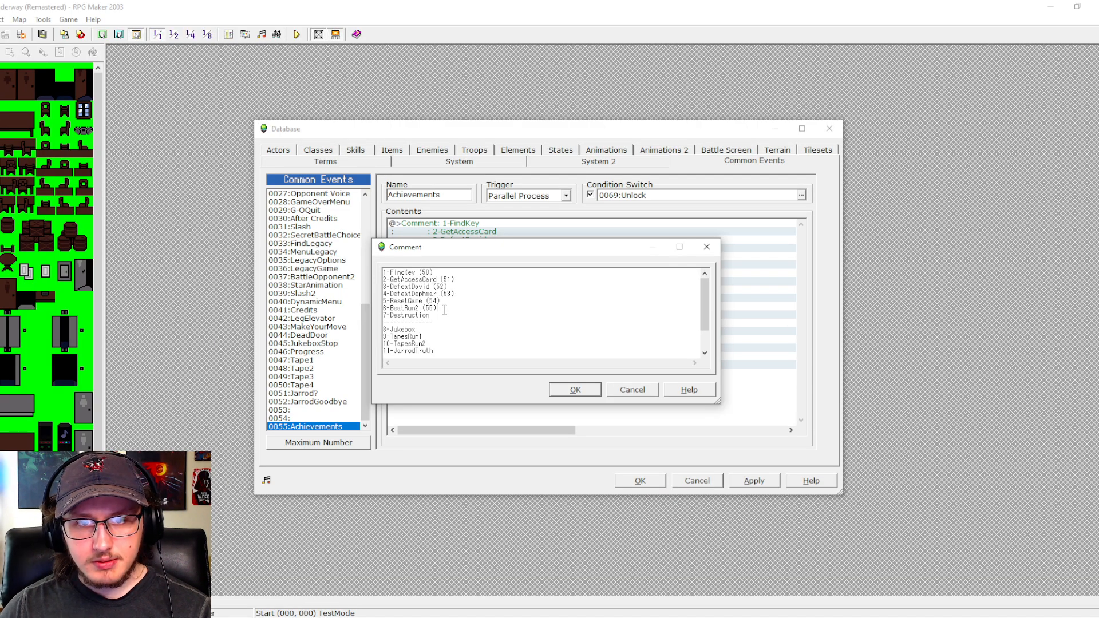
key(BackSpace)
key(BackSpace)
key(BackSpace)
key(BackSpace)
click(446, 303)
- Delete the bracketed numbers from the first four achievement lines, from DefeatDephmar back up to FindKey
key(BackSpace)
key(BackSpace)
key(BackSpace)
key(BackSpace)
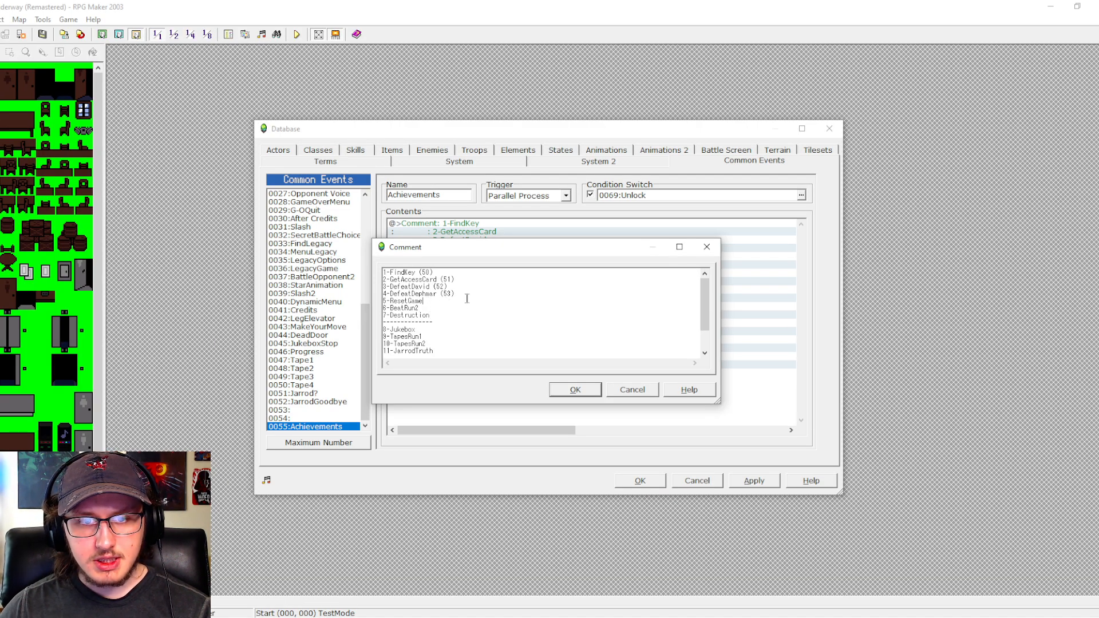
click(467, 297)
key(BackSpace)
key(BackSpace)
key(BackSpace)
key(BackSpace)
click(458, 286)
key(BackSpace)
key(BackSpace)
key(BackSpace)
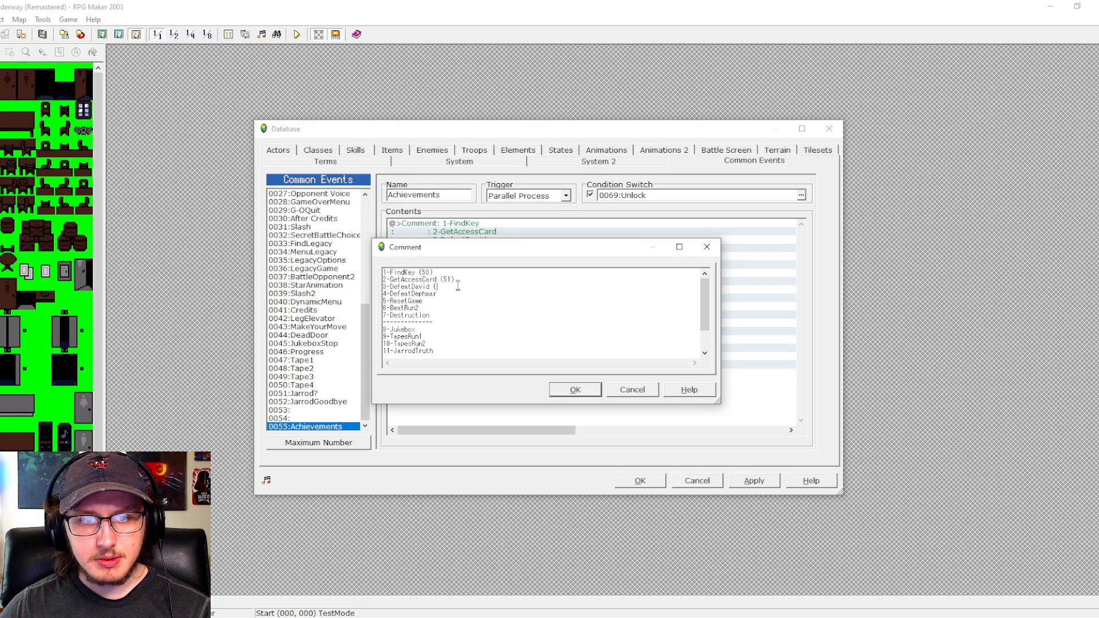
key(BackSpace)
key(BackSpace)
key(BackSpace)
key(BackSpace)
key(BackSpace)
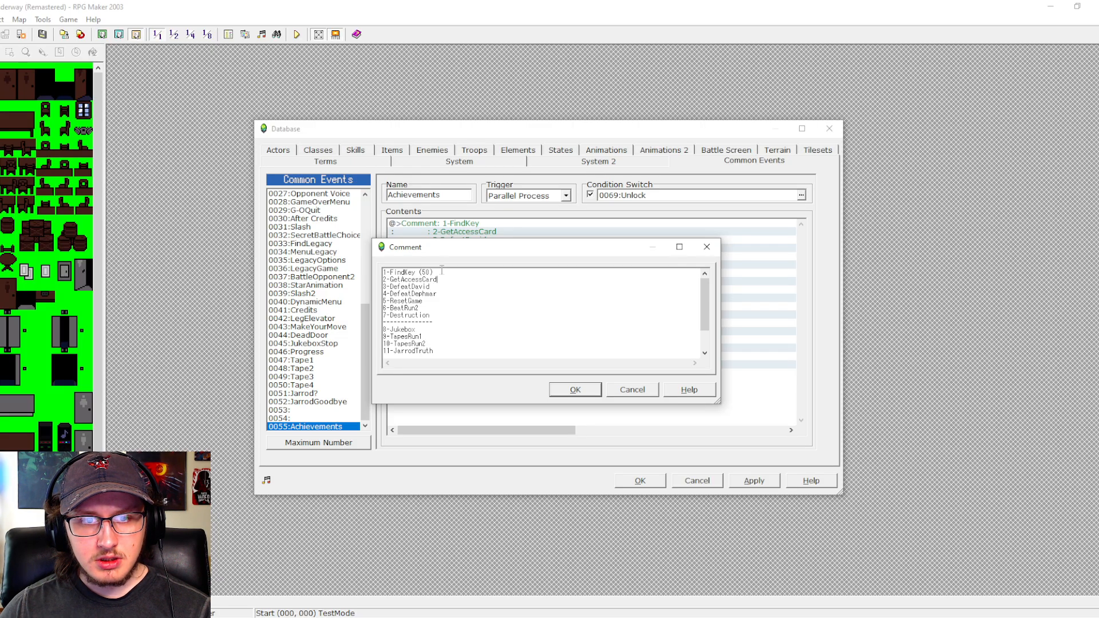
click(439, 274)
key(BackSpace)
key(BackSpace)
key(BackSpace)
key(BackSpace)
key(BackSpace)
- Add a blank line and "PICTURE 50" below 14-KillLegacy, then confirm the comment and apply the database changes
scroll(457, 324, down, 2)
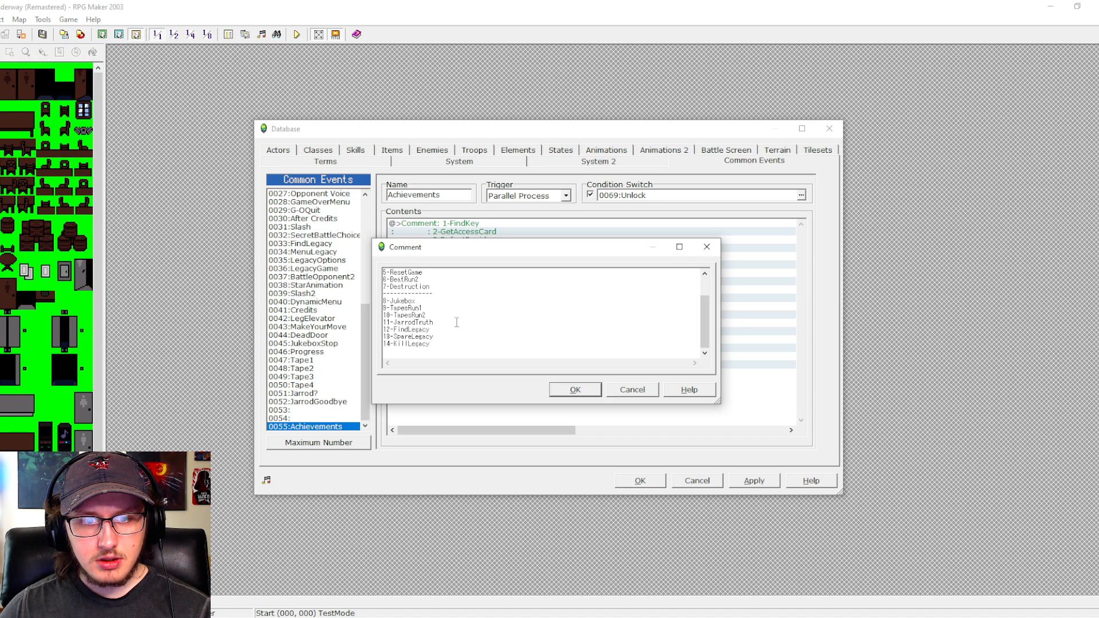
click(462, 349)
key(Return)
key(Return)
text(P)
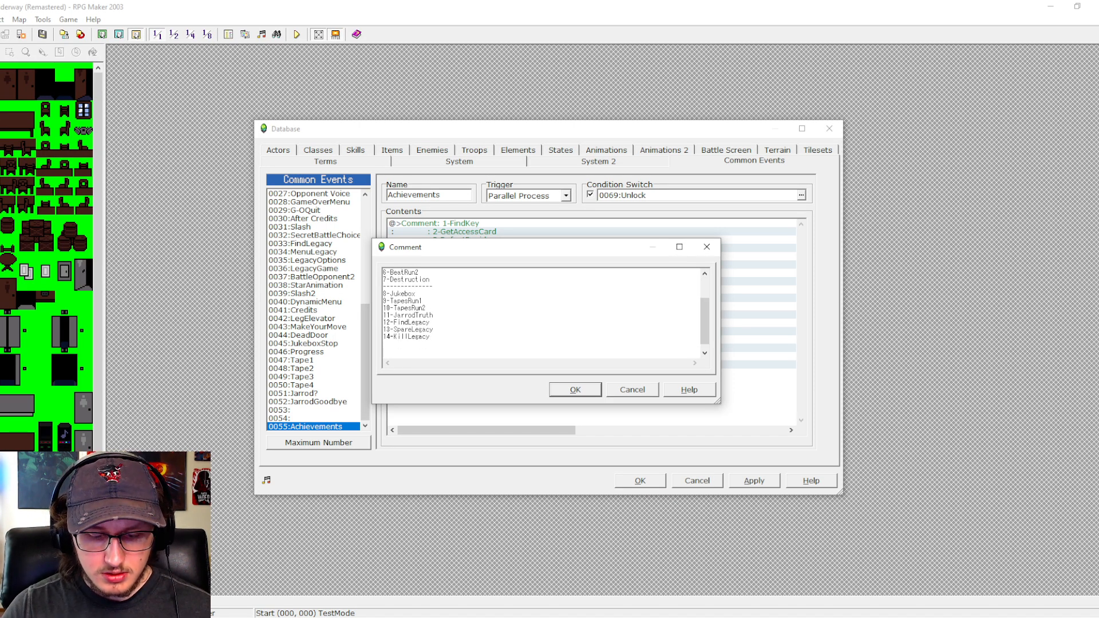
text(ICTURE 50)
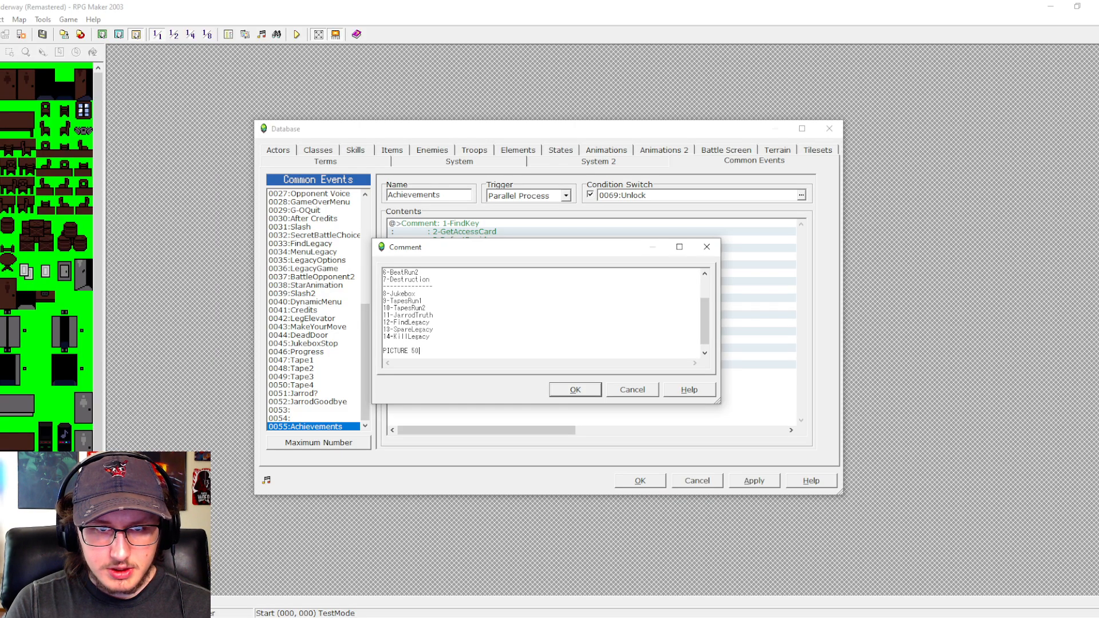
click(567, 394)
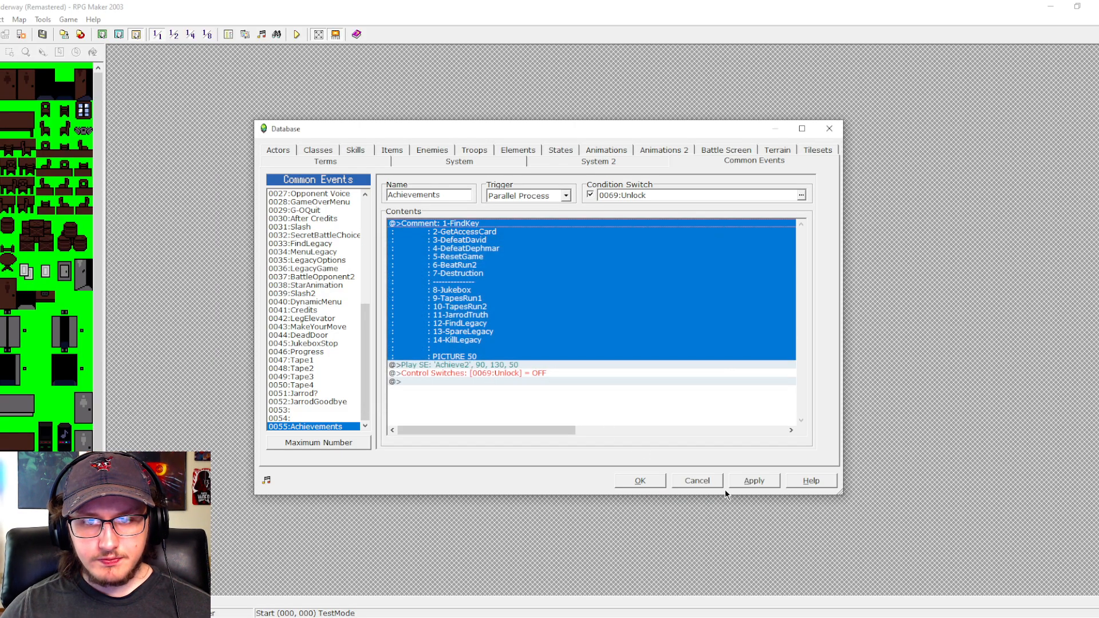
click(745, 480)
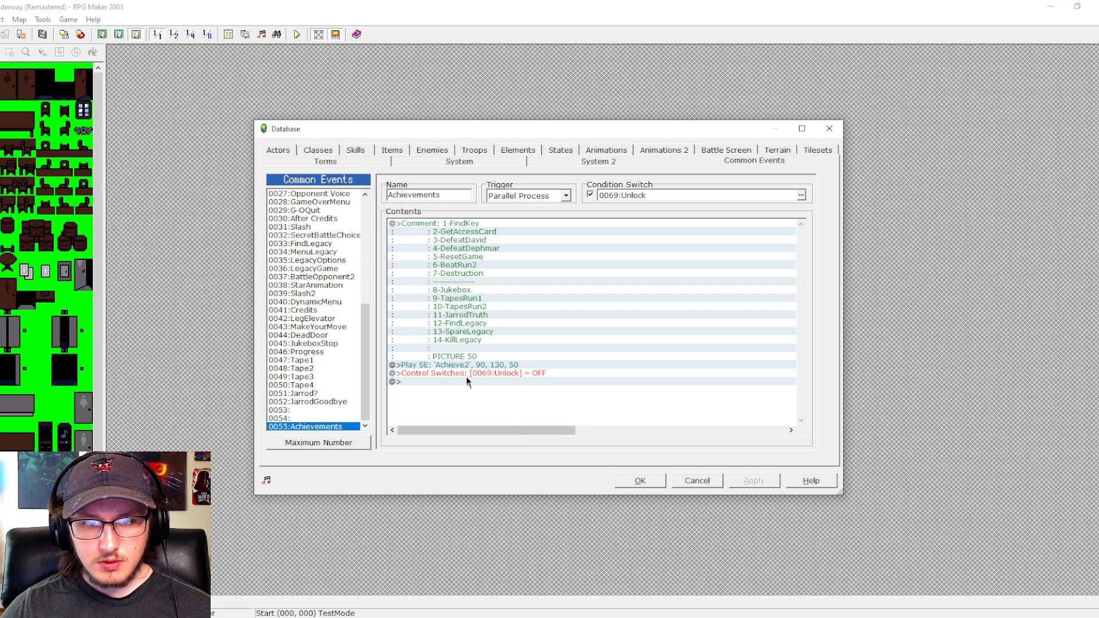
- Change the comment's last line to "*PICTURE 50*" and apply the database changes
click(470, 227)
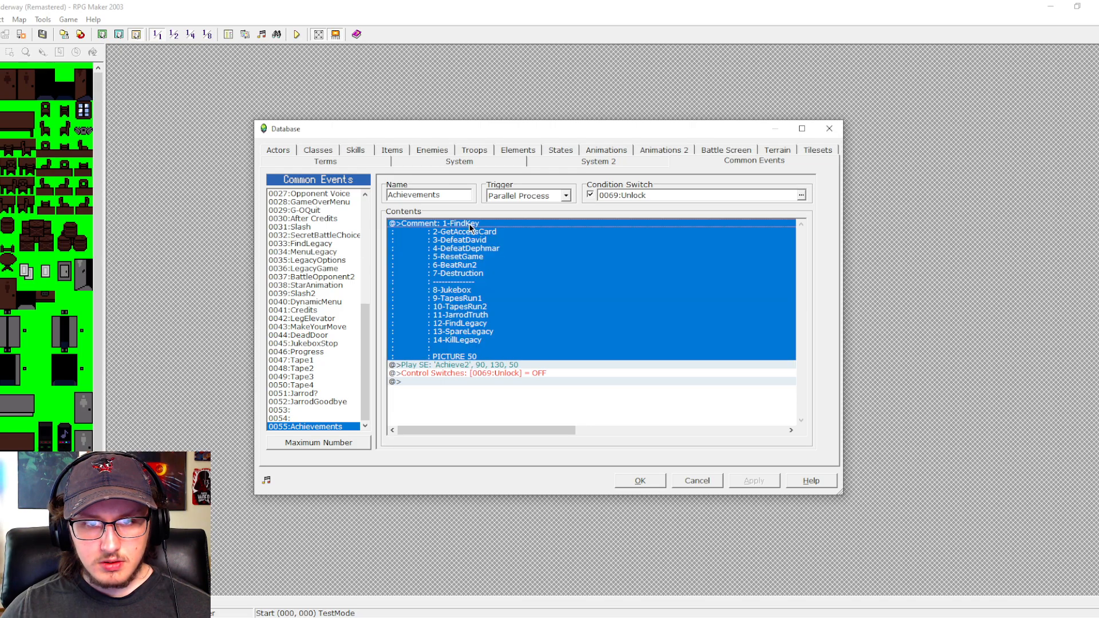
double_click(469, 227)
scroll(386, 350, down, 2)
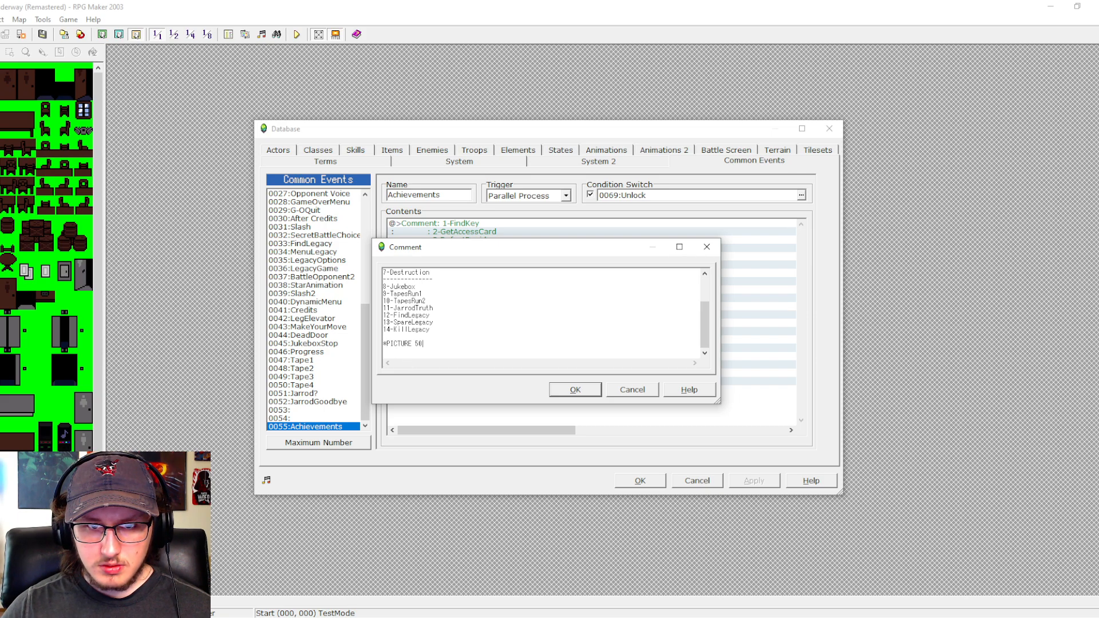
key(BackSpace)
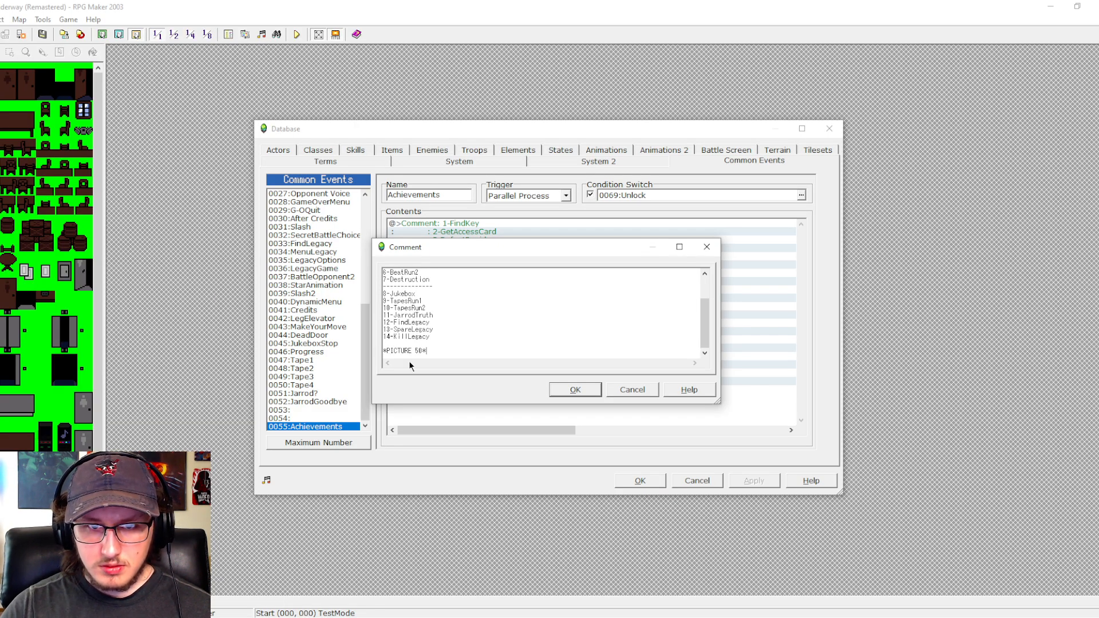
click(576, 389)
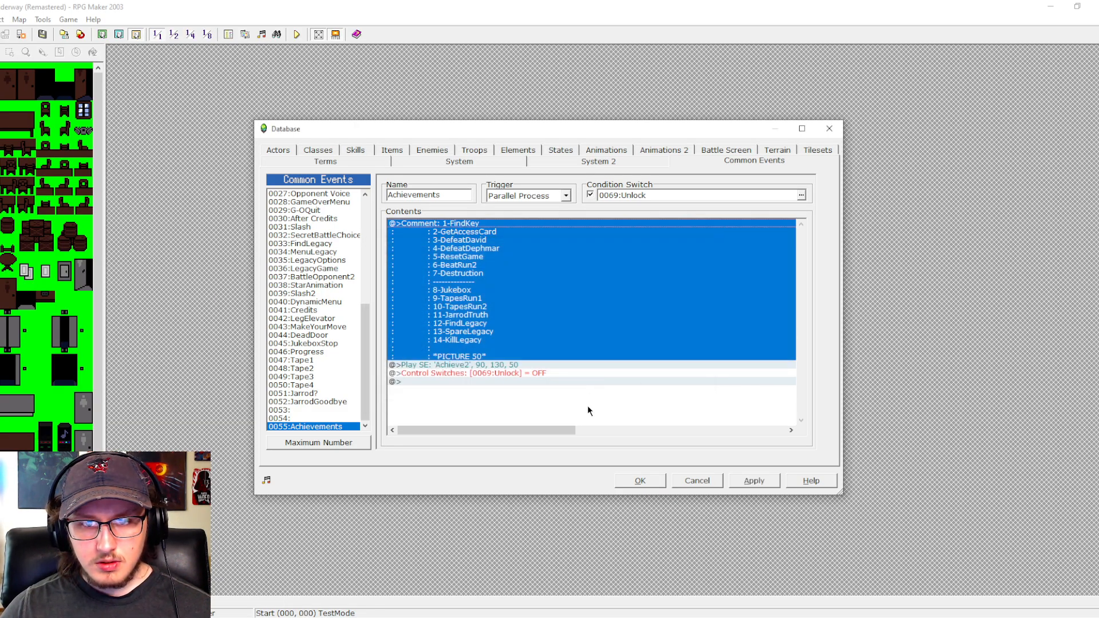
click(744, 480)
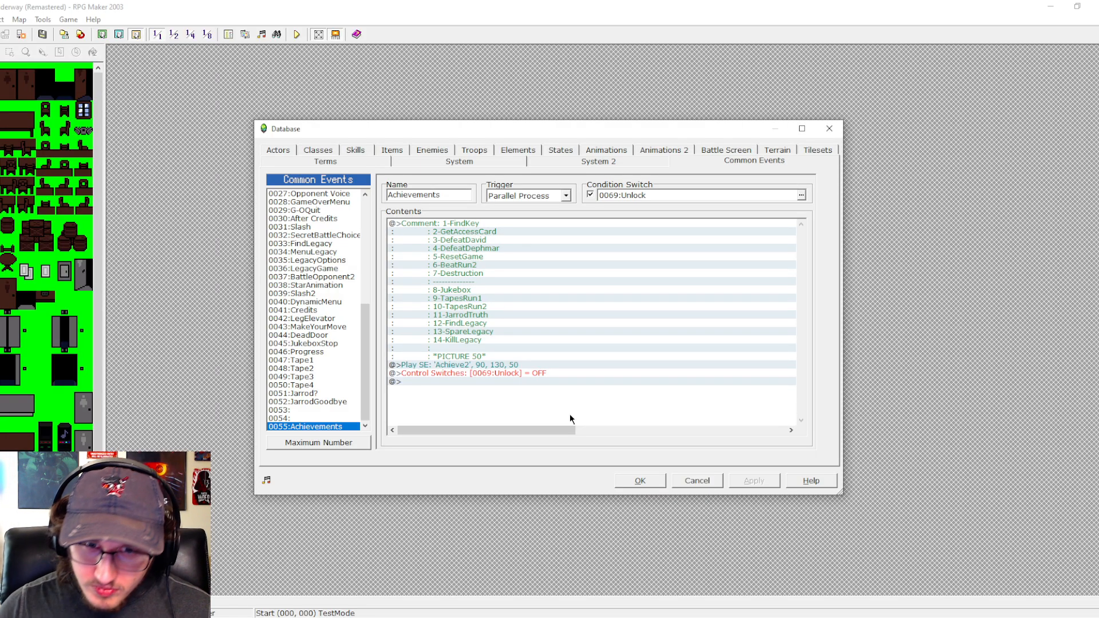
- Add a conditional branch above the Unlock switch command, checking whether variable 0050:Achievement is equal to constant 1
click(418, 365)
click(424, 373)
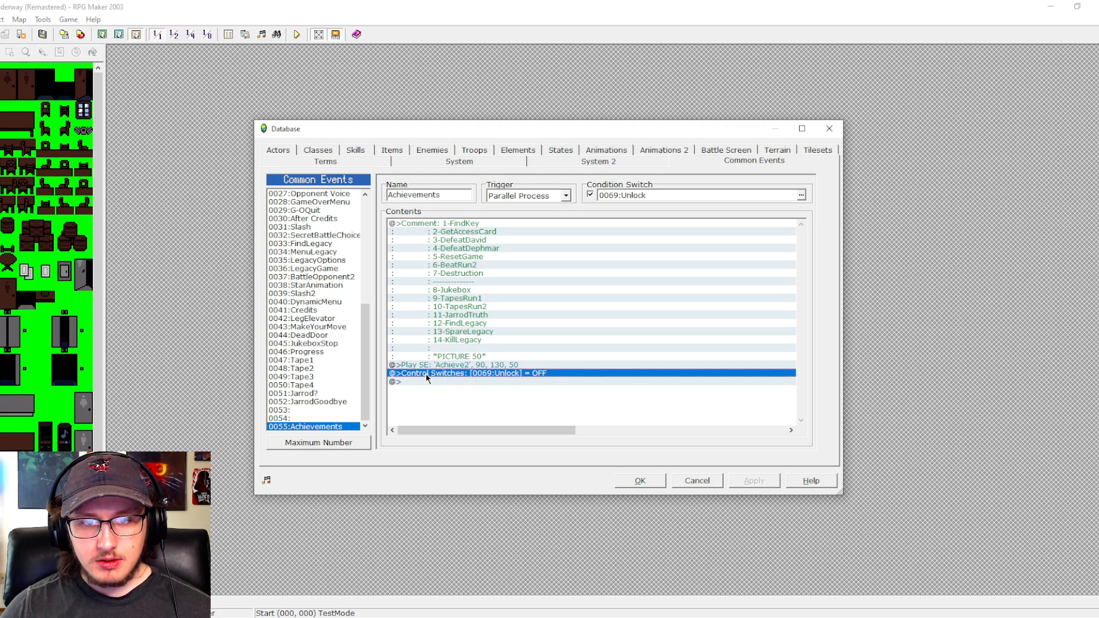
double_click(463, 382)
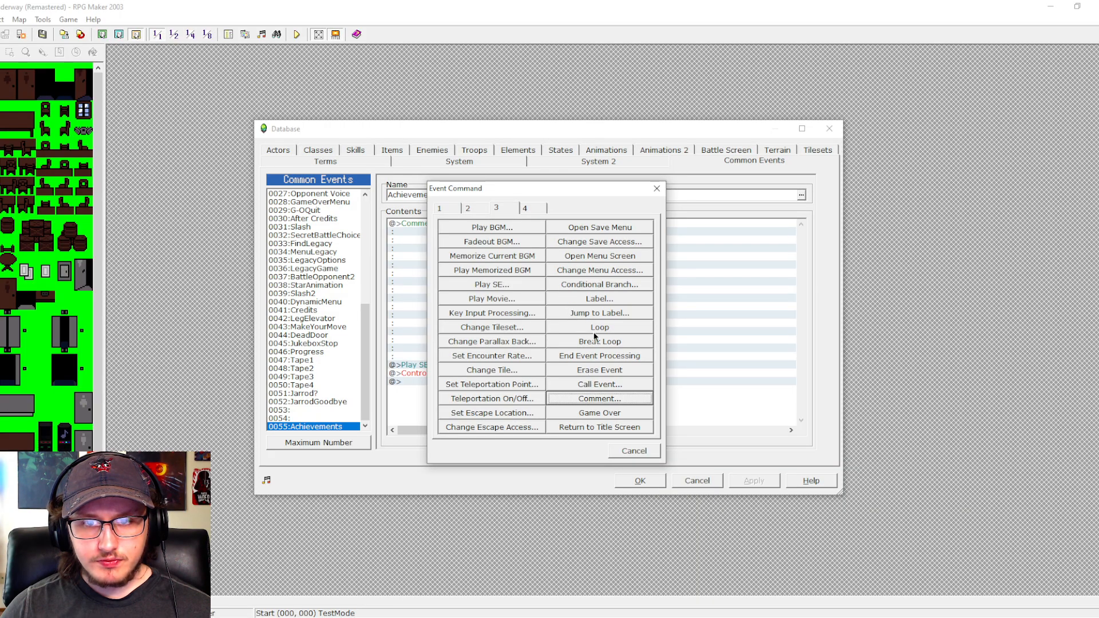
click(591, 285)
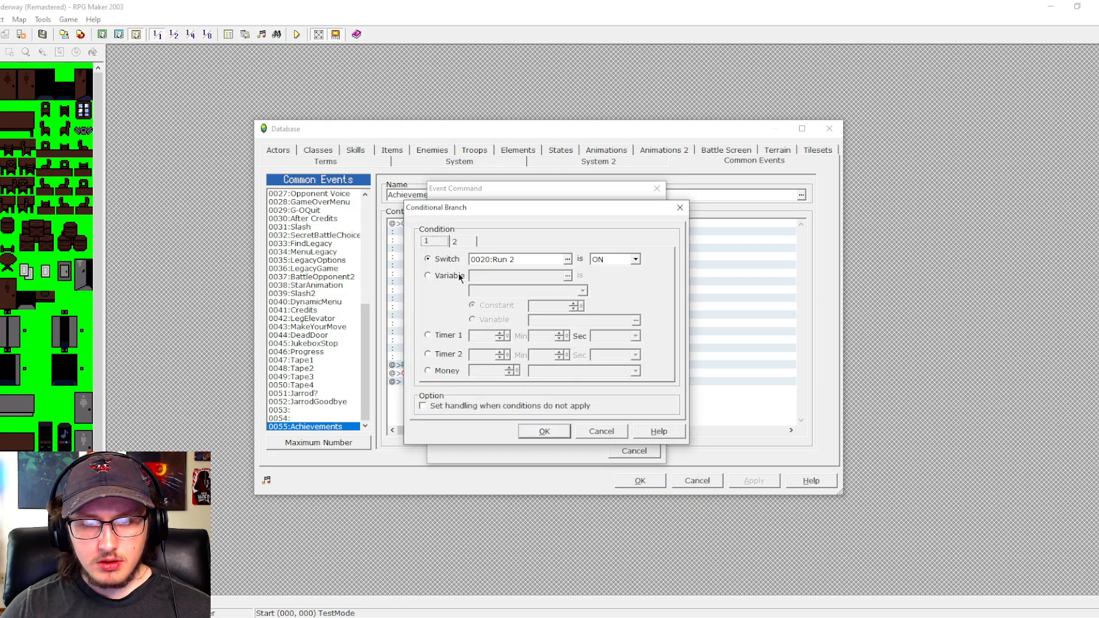
click(459, 275)
click(568, 276)
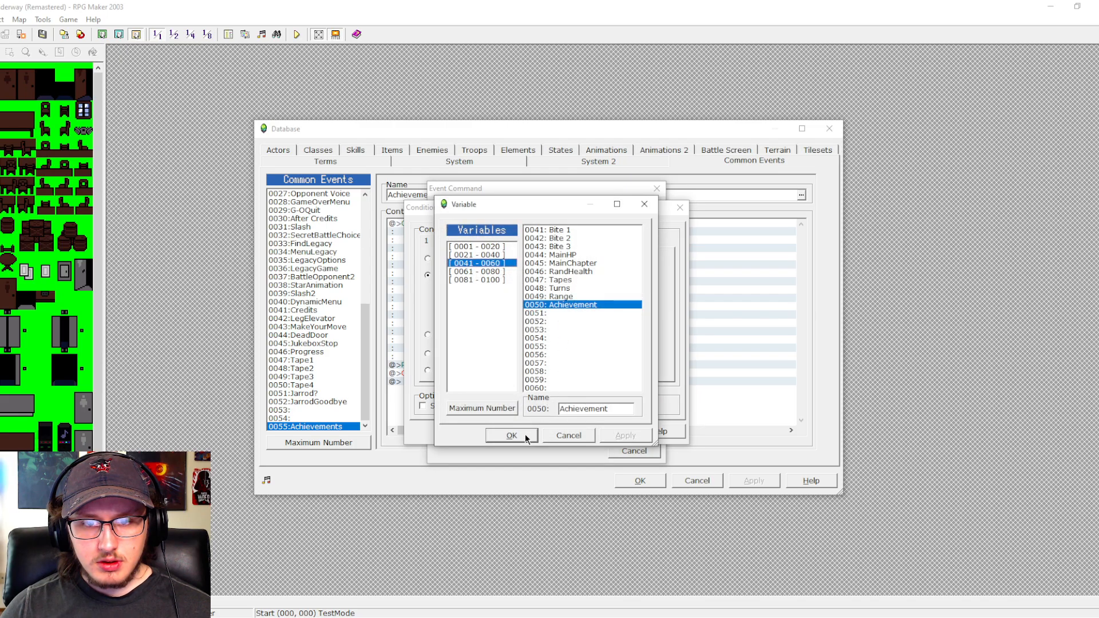
click(525, 434)
double_click(532, 305)
text(1)
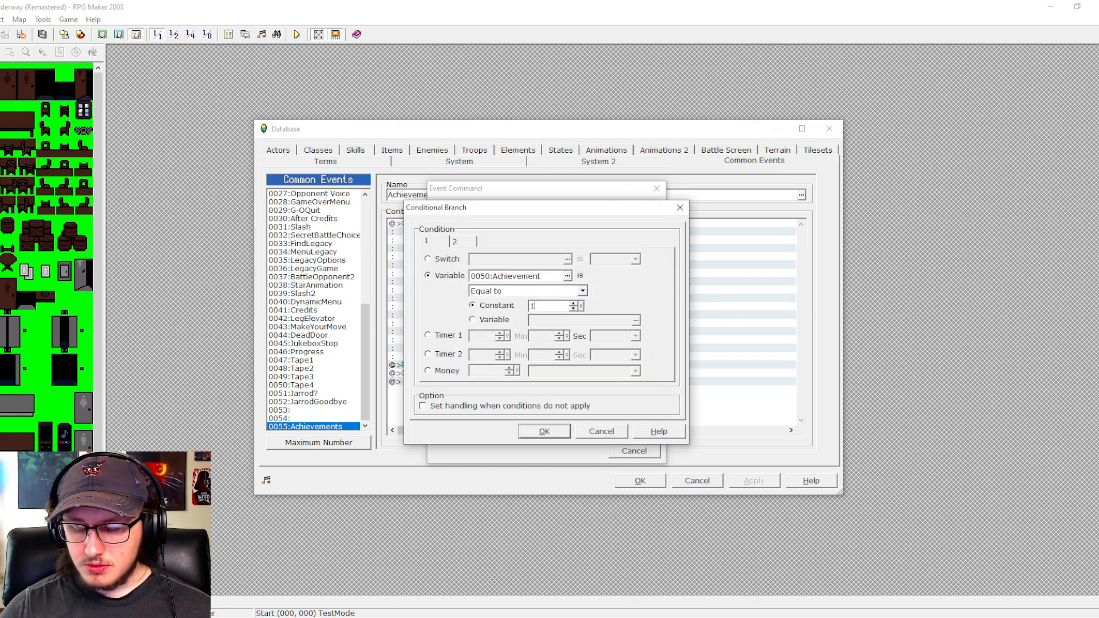
click(547, 430)
double_click(502, 380)
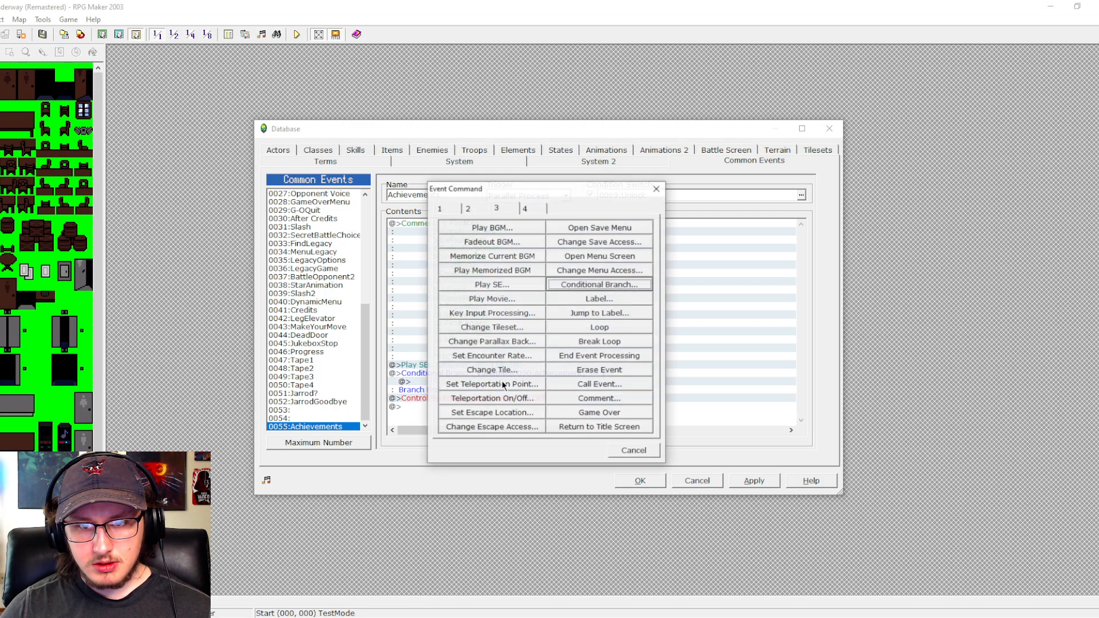
click(479, 208)
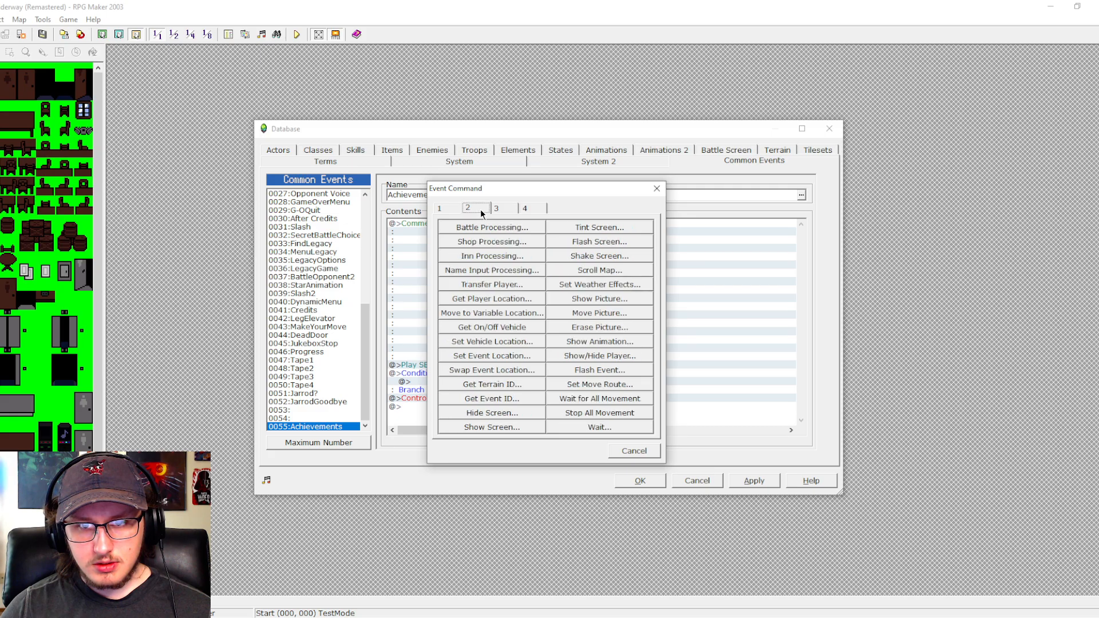
click(600, 298)
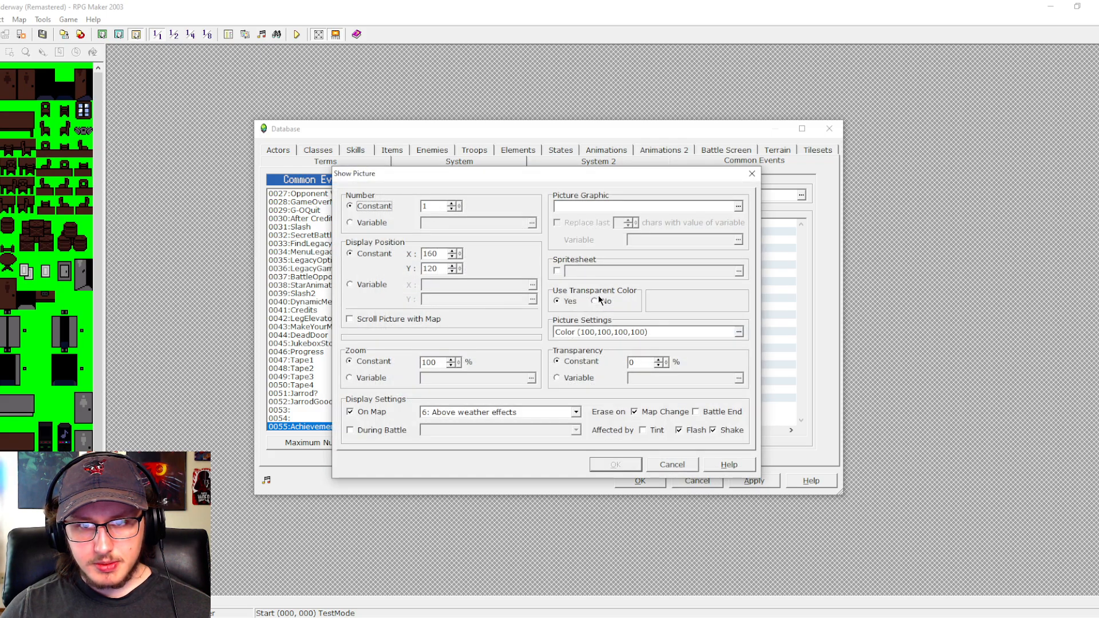
click(634, 451)
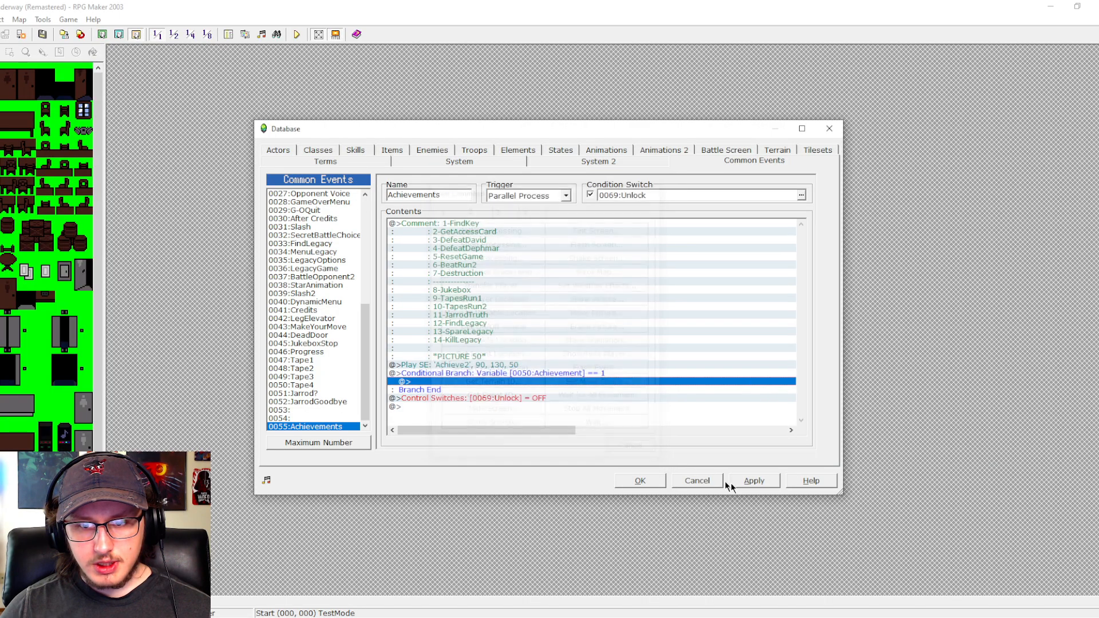
- Apply the database changes and select the conditional branch in the Achievements common event
click(747, 480)
click(508, 373)
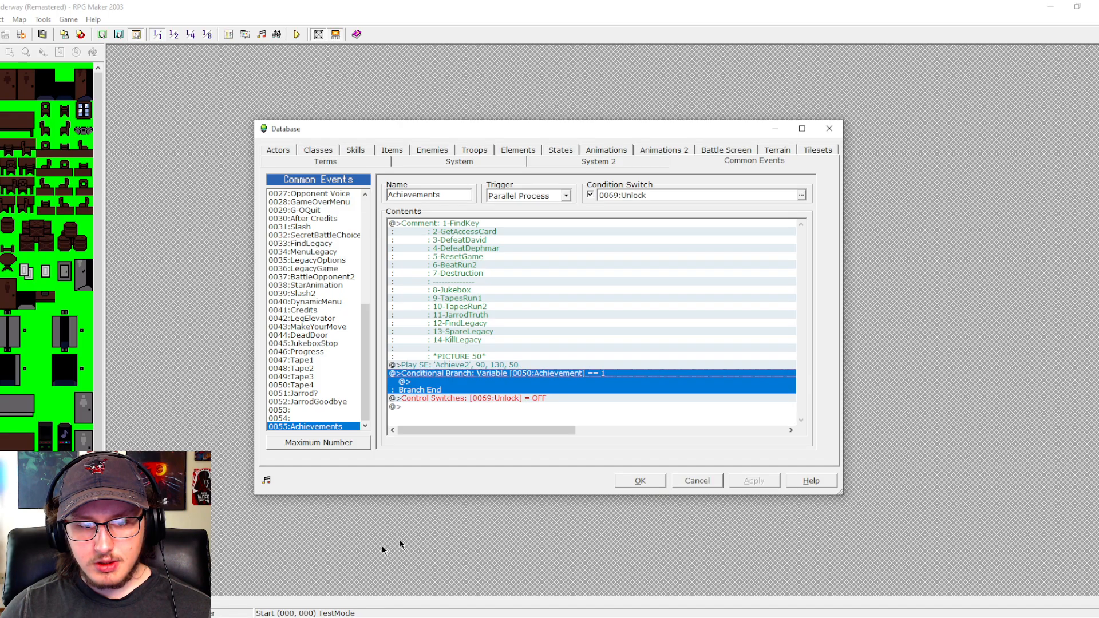
- Switch to the Achievements sprite in Piskel and set up the Rectangle tool with black as the drawing colour
click(198, 617)
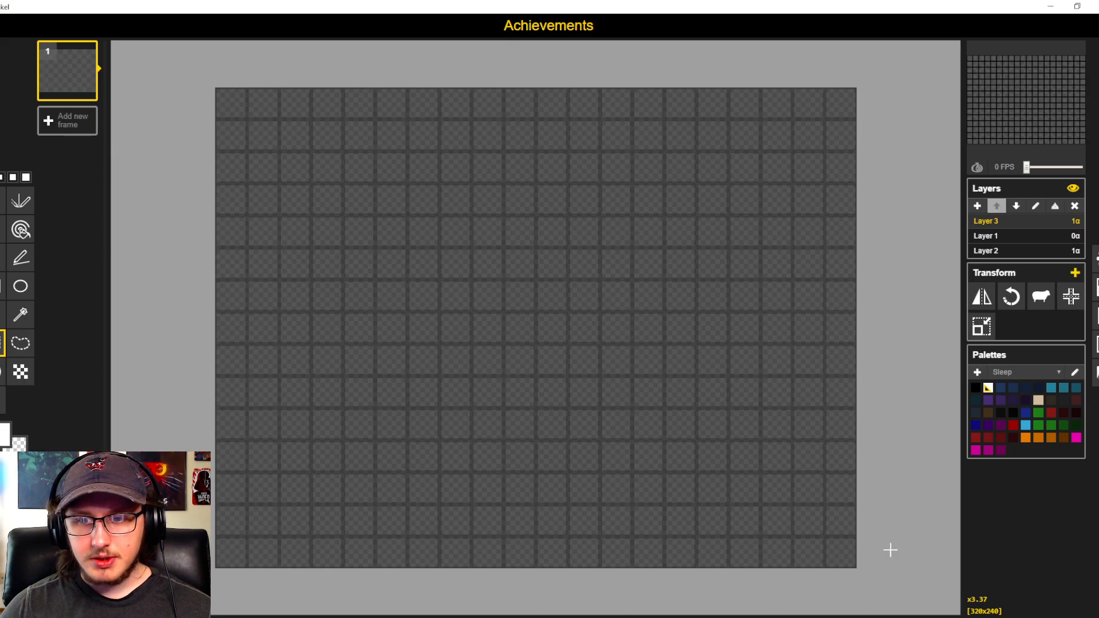
scroll(772, 519, up, 2)
drag(1015, 140, 1077, 155)
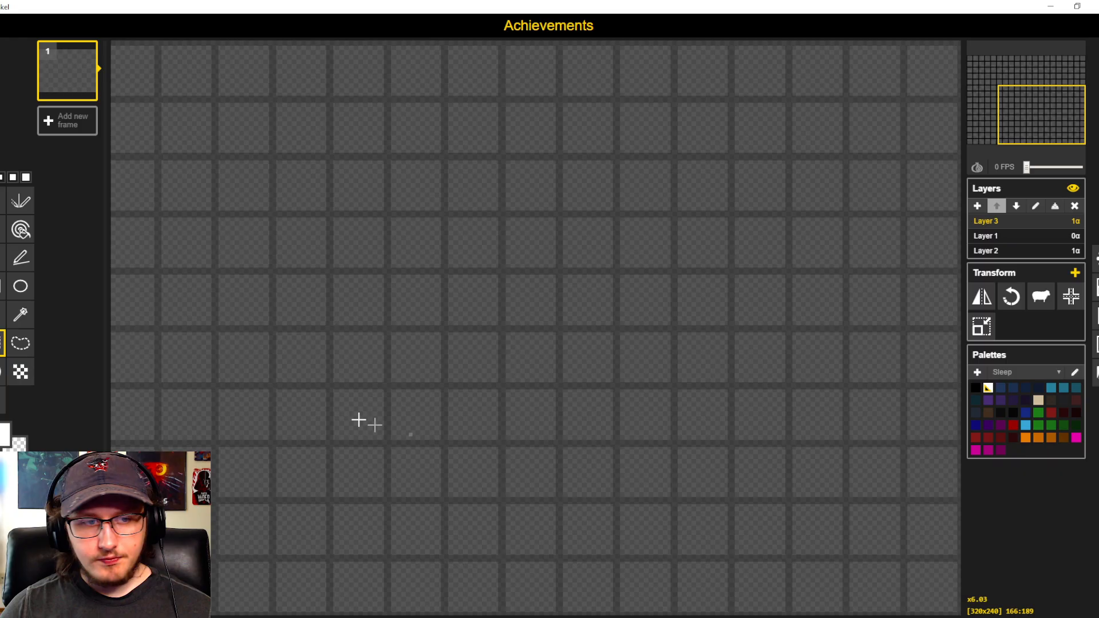
click(2, 286)
key(d)
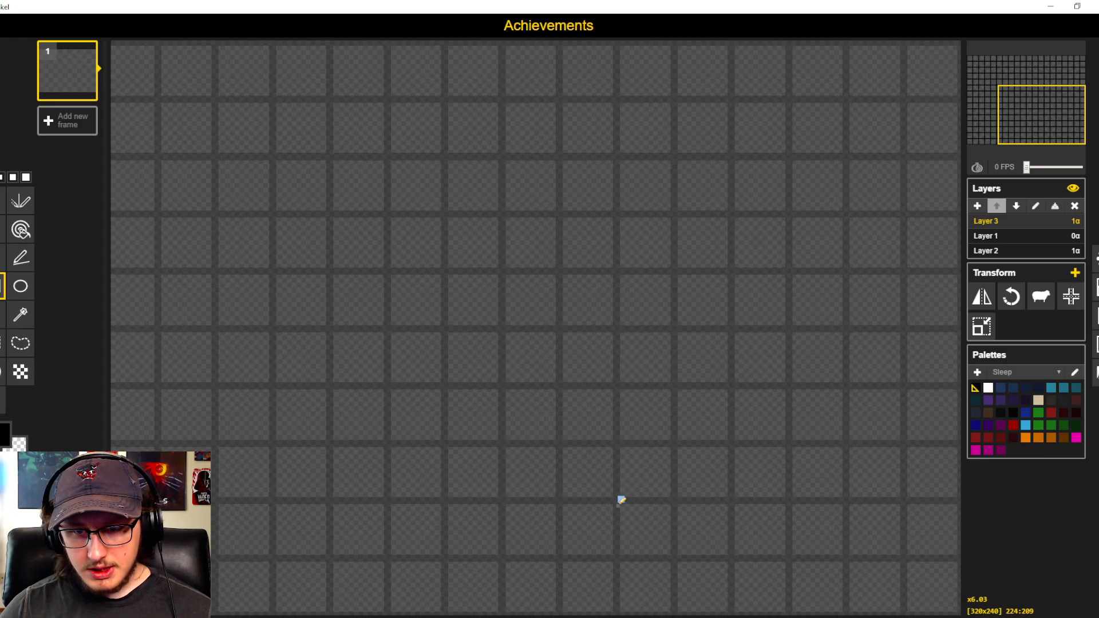
- Try a black rectangle outline about 96 by 32 pixels in the canvas's lower-right corner
mouse_move(619, 503)
mouse_down()
mouse_move(946, 582)
mouse_move(957, 603)
mouse_up()
scroll(635, 495, down, 3)
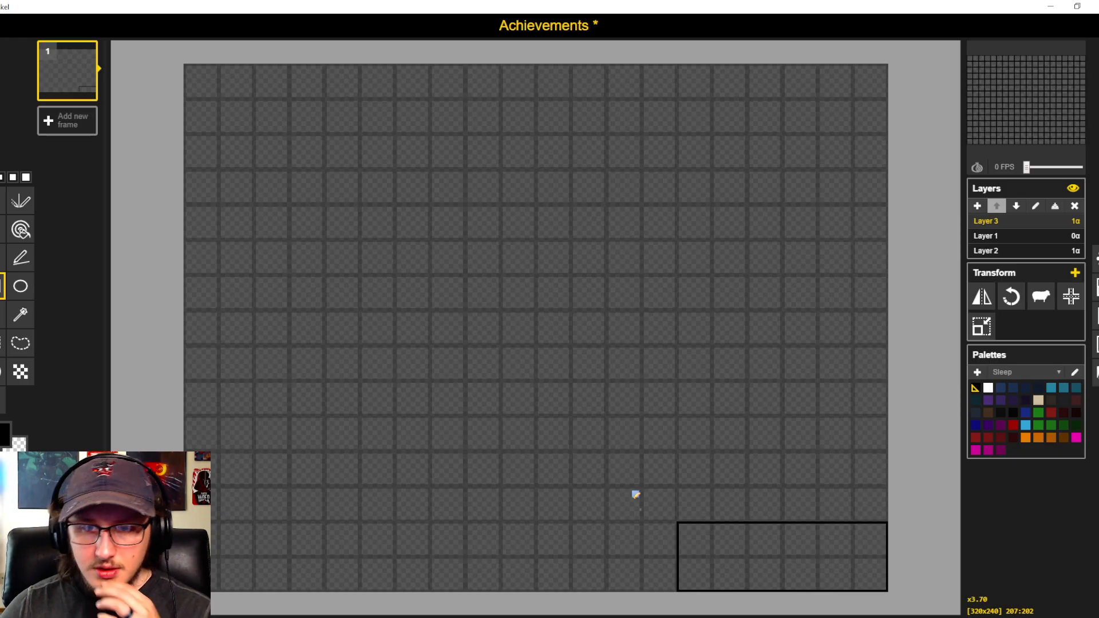
scroll(635, 496, down, 1)
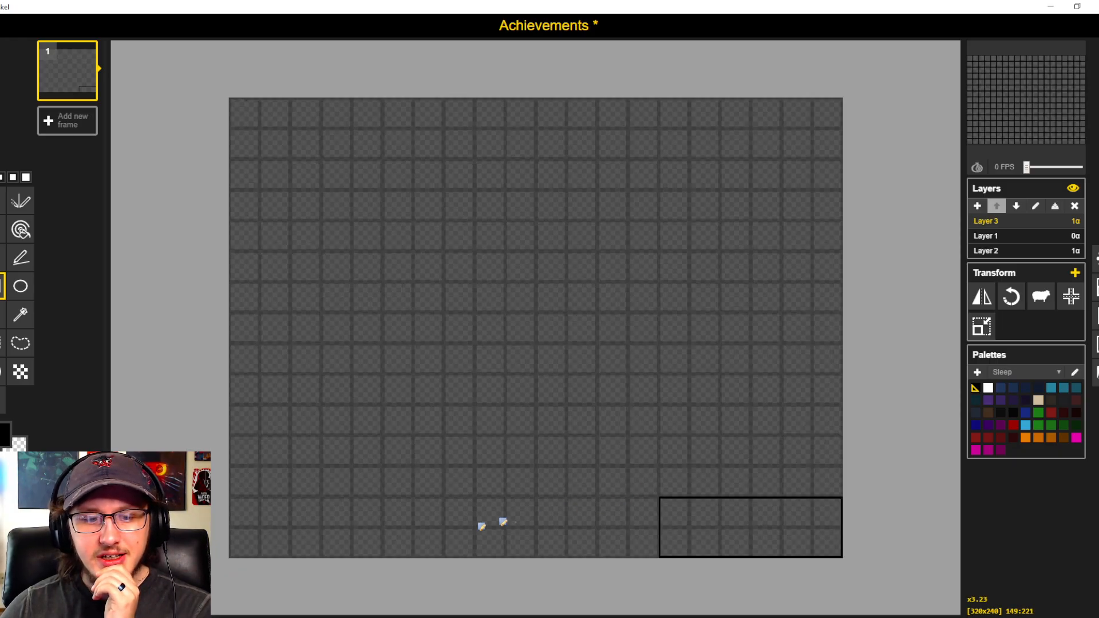
- Switch to RPG Maker 2003, close the database to check the Party Center (Floor 1) map, and return to Piskel
click(183, 617)
click(636, 481)
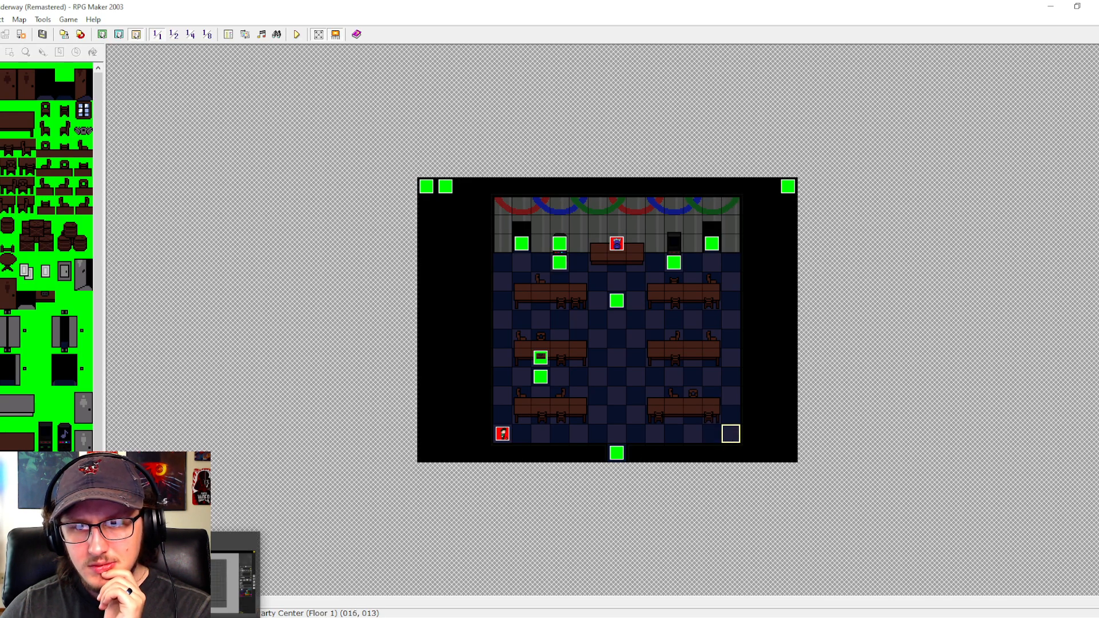
click(194, 579)
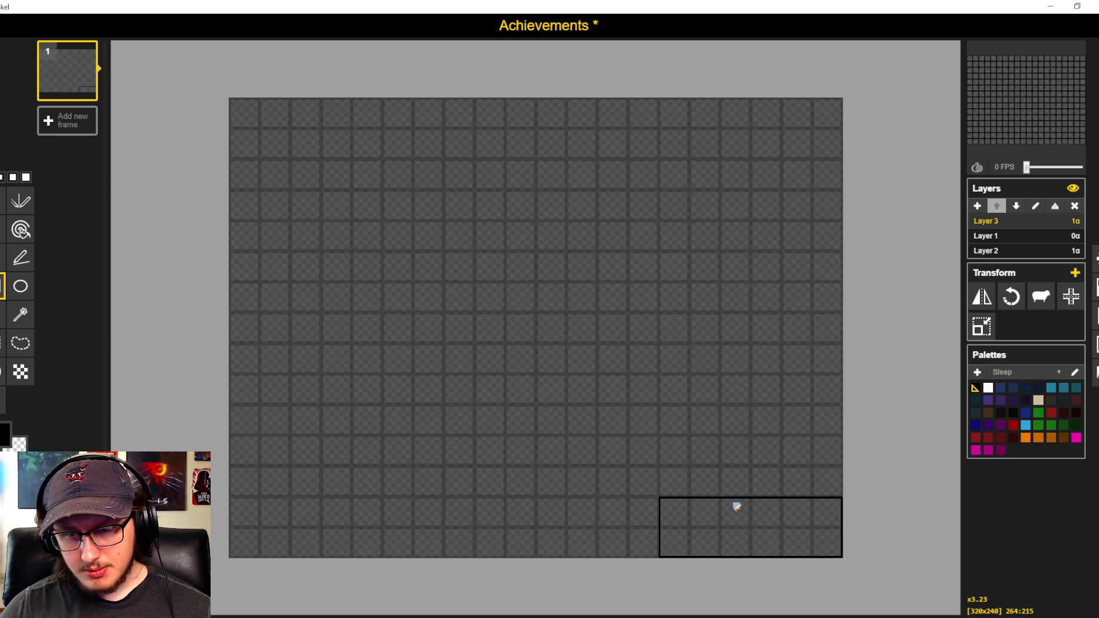
- Undo the rectangle, try a narrower outline about 64 by 32 pixels in the same corner, and undo that too
key(ctrl+z)
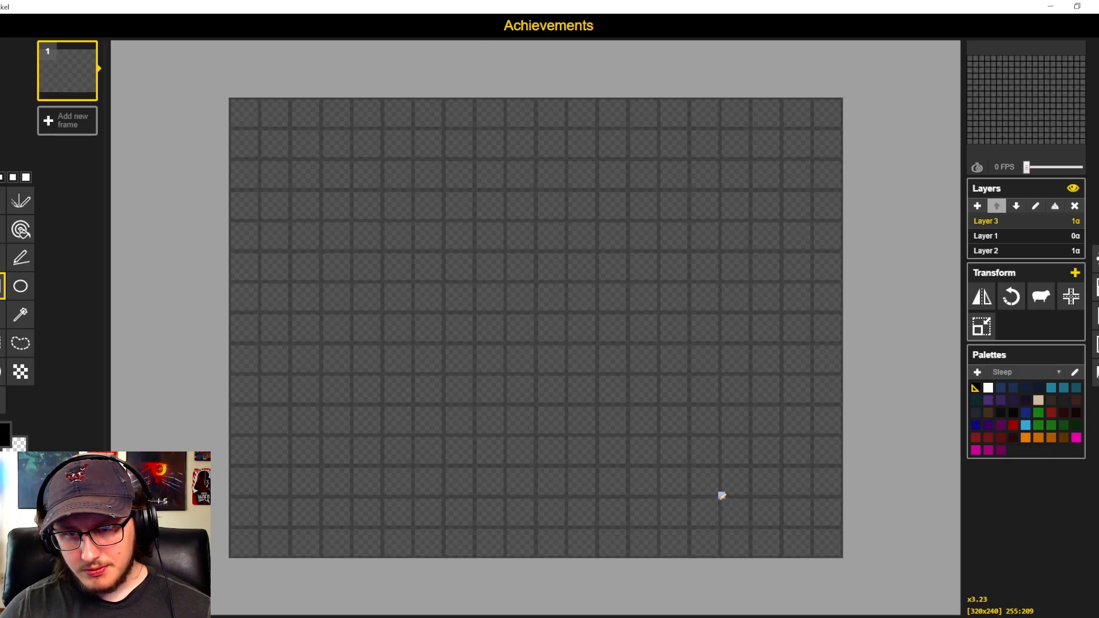
drag(721, 497, 842, 555)
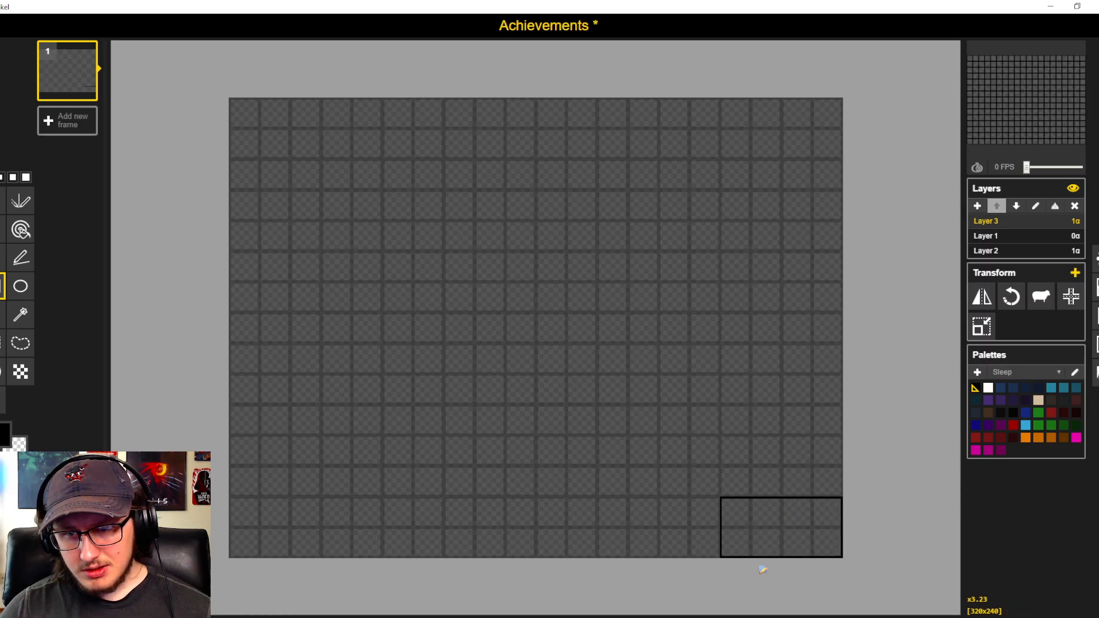
key(ctrl+z)
- Draw a black rectangle outline about 80 by 32 pixels in the canvas's lower-right corner and fill it with dark navy
drag(691, 496, 843, 554)
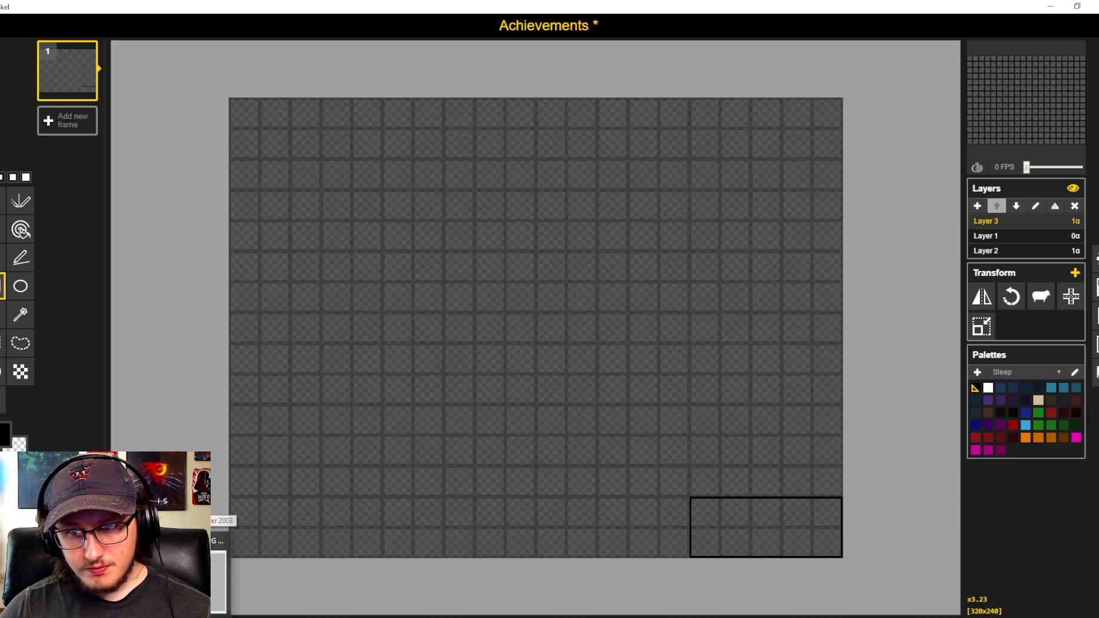
click(976, 413)
click(21, 229)
click(734, 502)
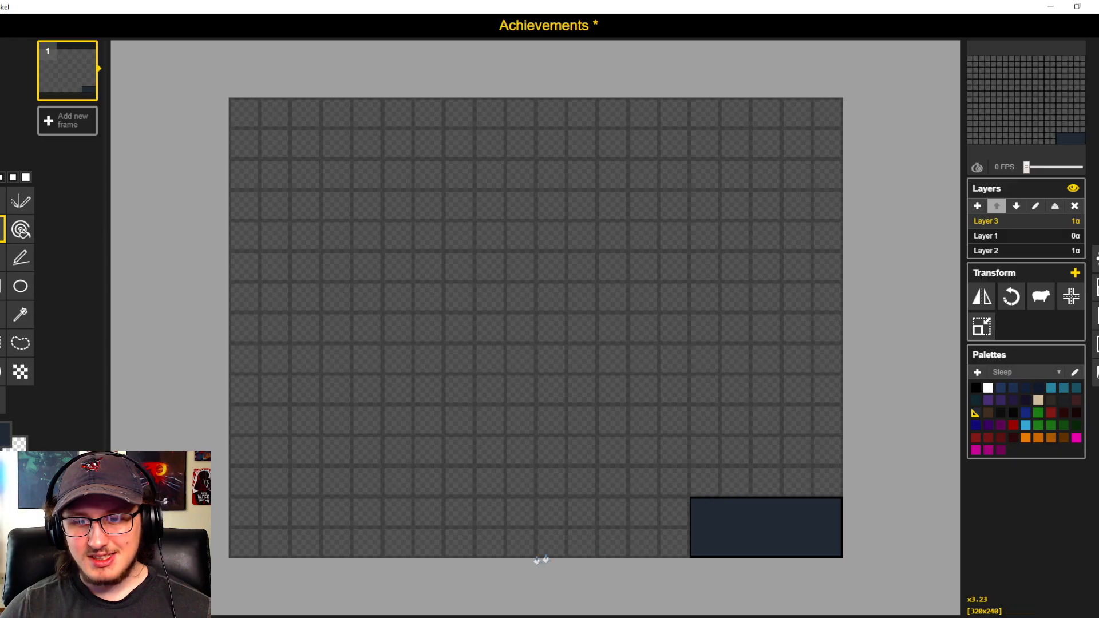
scroll(668, 443, down, 1)
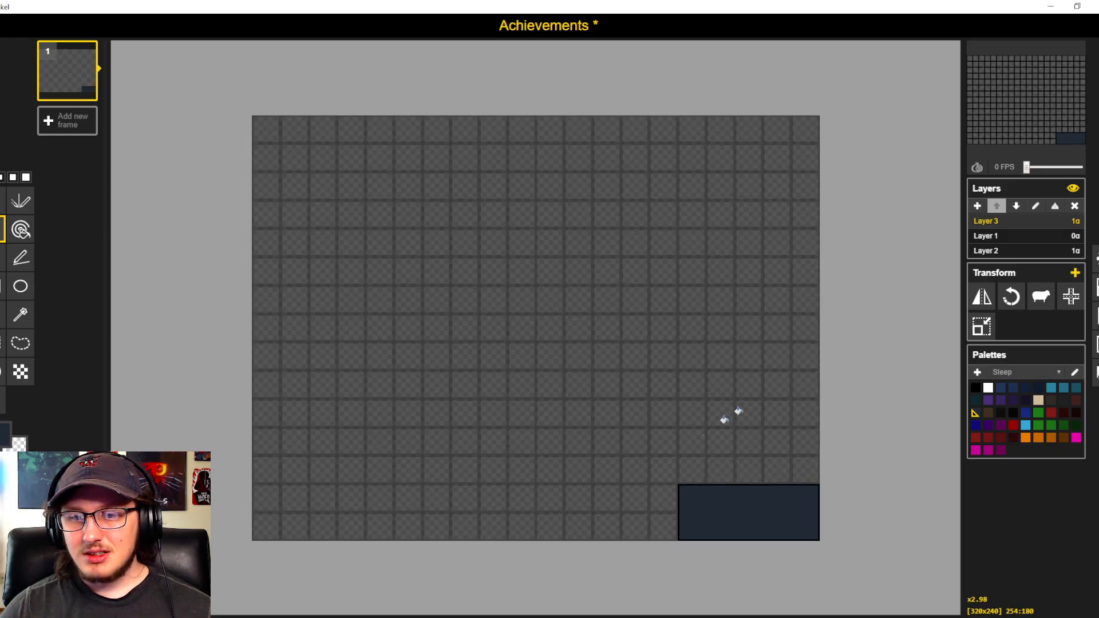
- Set Layer 1's opacity to 1 and export the selected frame as a PNG file named Achievements-1
click(1074, 236)
text(1)
key(Return)
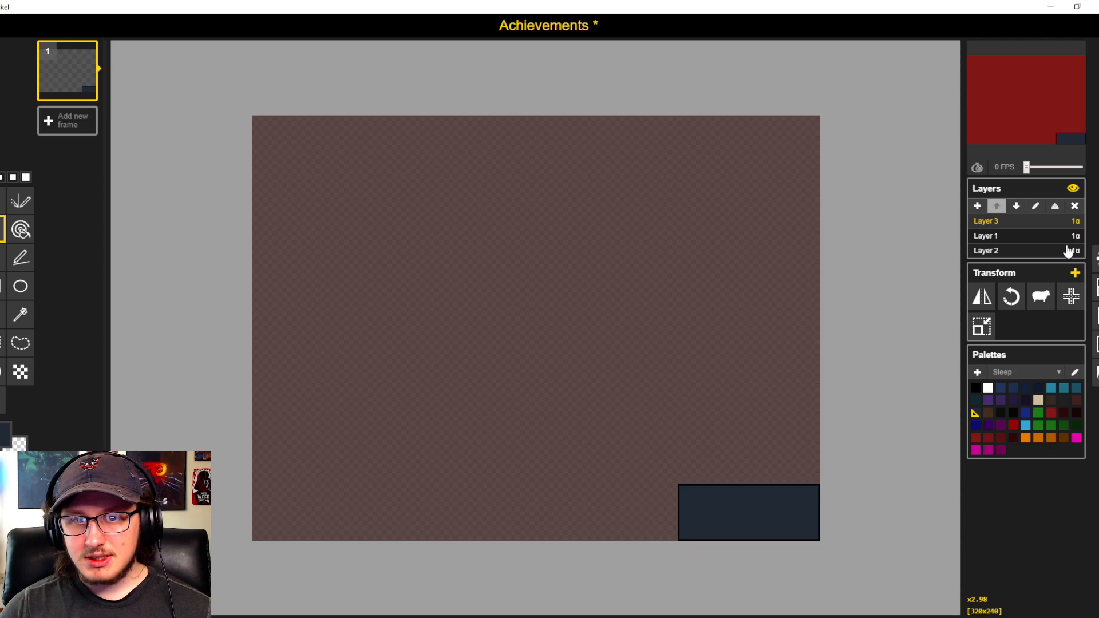
click(1083, 344)
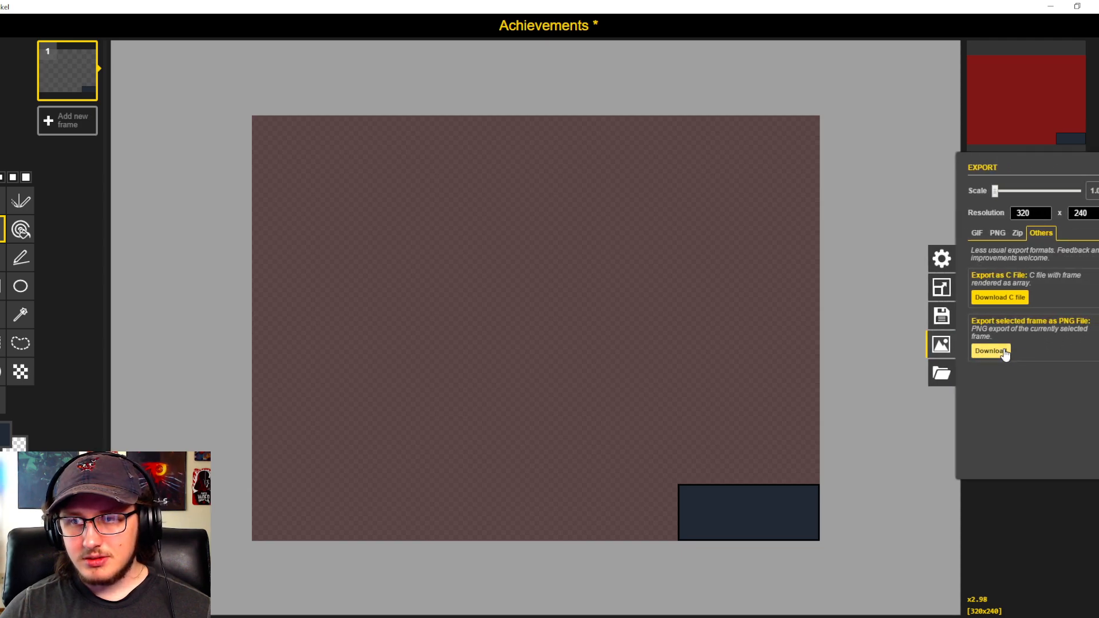
click(989, 351)
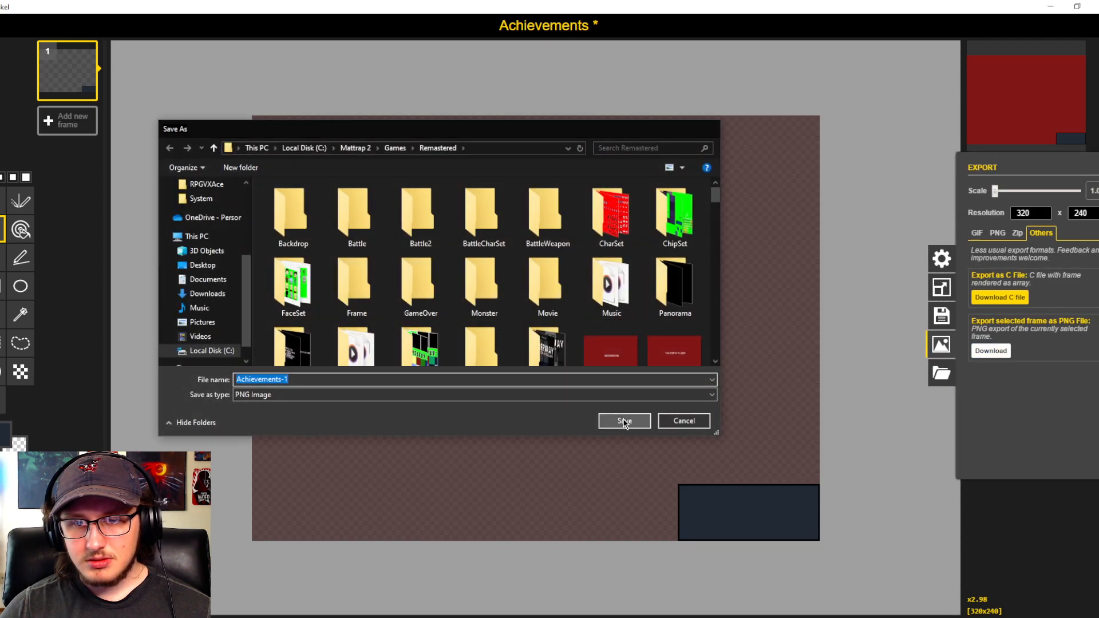
click(624, 421)
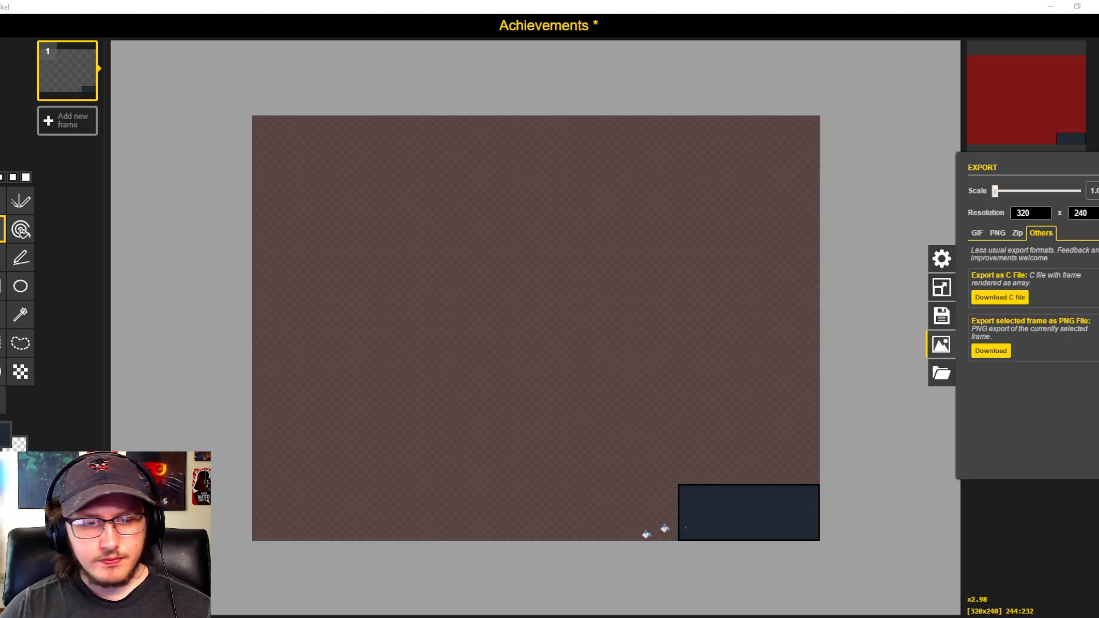
- Switch to RPG Maker 2003 and import Achievements-1 from the Downloads folder as a Picture resource
click(212, 617)
click(245, 34)
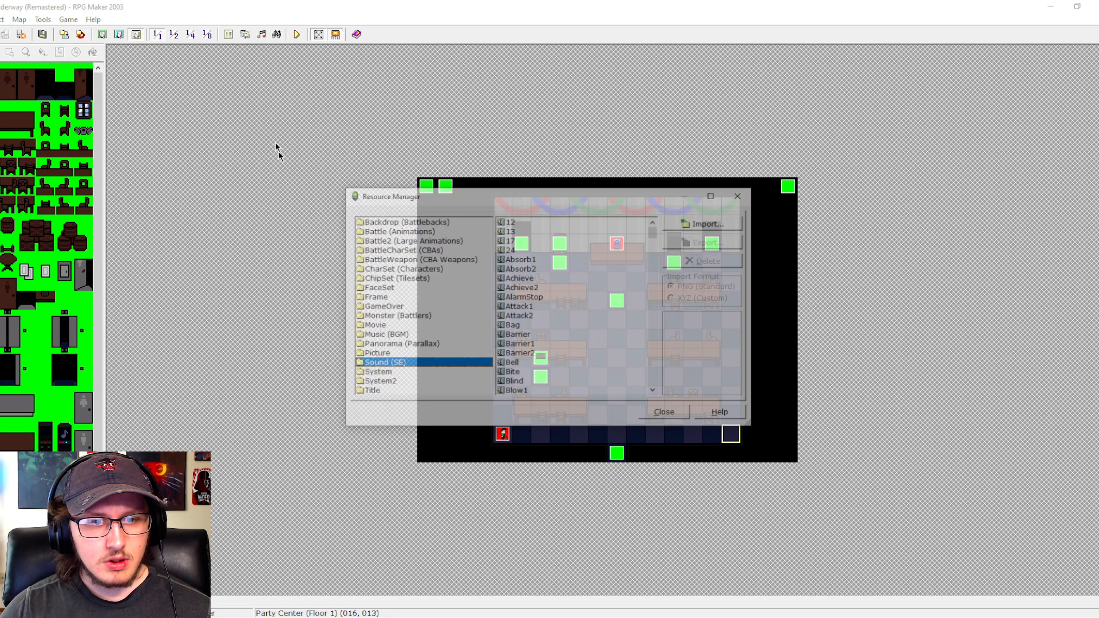
click(390, 354)
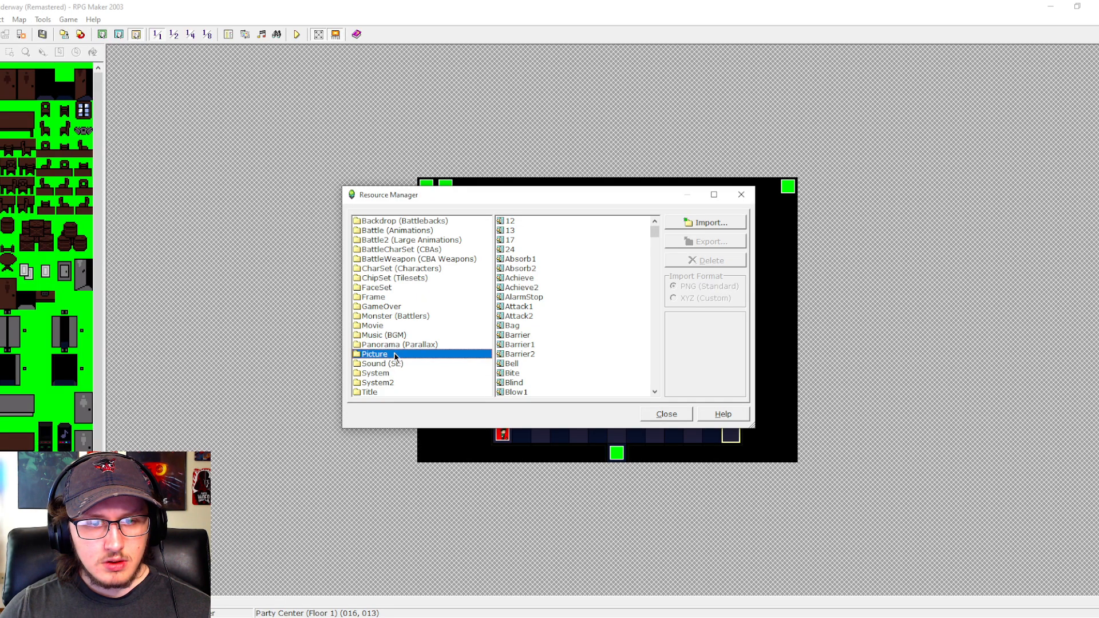
click(704, 222)
click(341, 341)
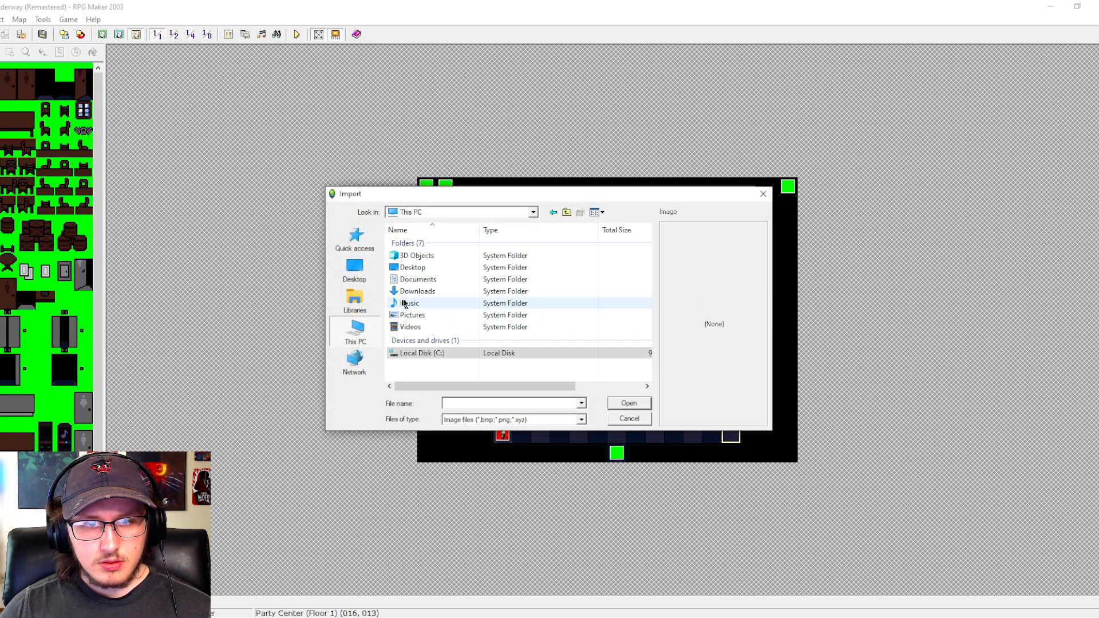
double_click(407, 292)
click(424, 257)
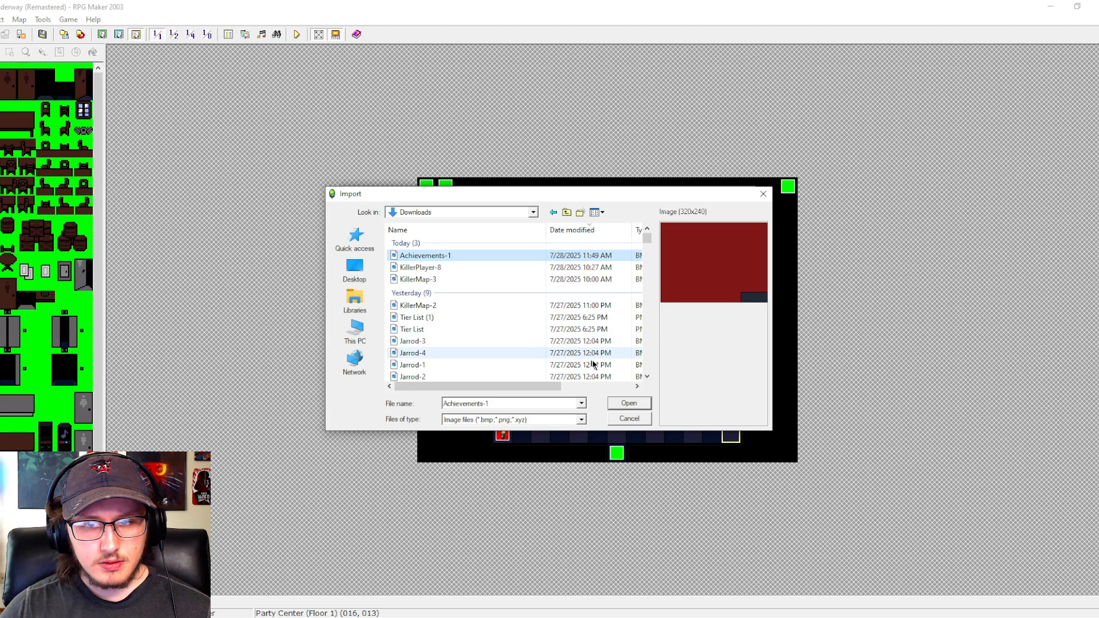
click(636, 403)
click(551, 413)
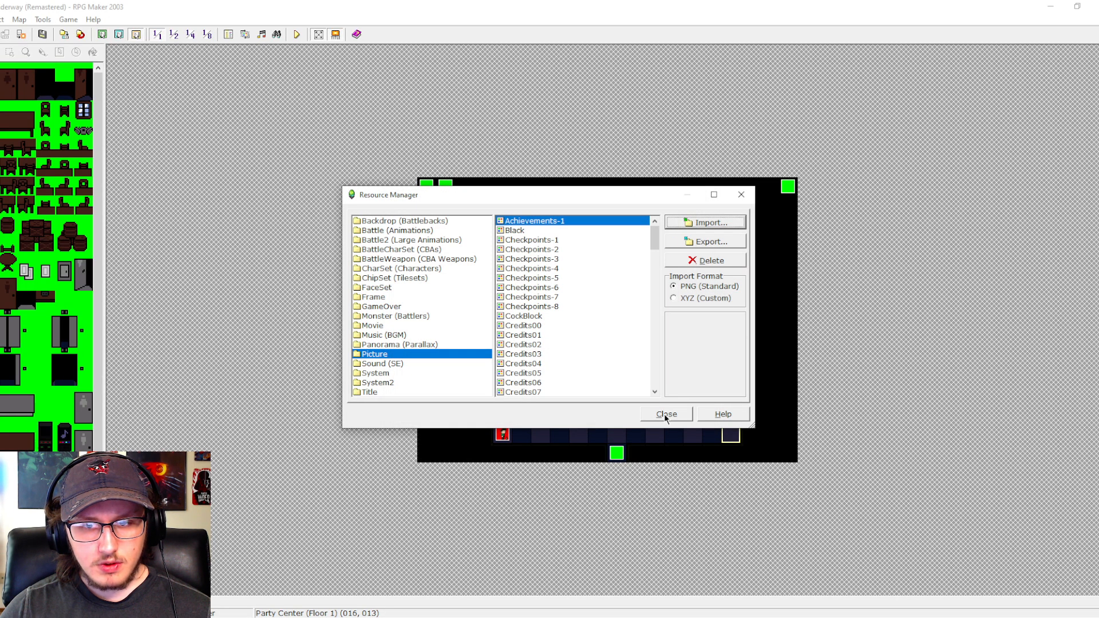
click(667, 415)
- Start a Show Picture command in the Achievement == 1 branch, with map-change erasing, flash and shake off and layer 9: Above timers
click(230, 34)
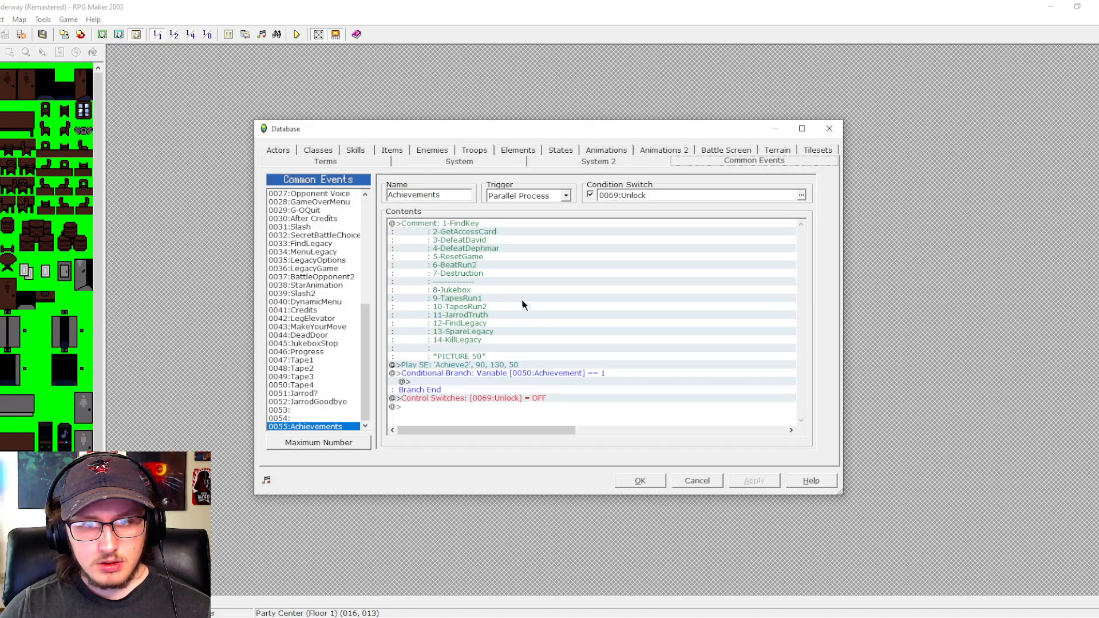
click(451, 382)
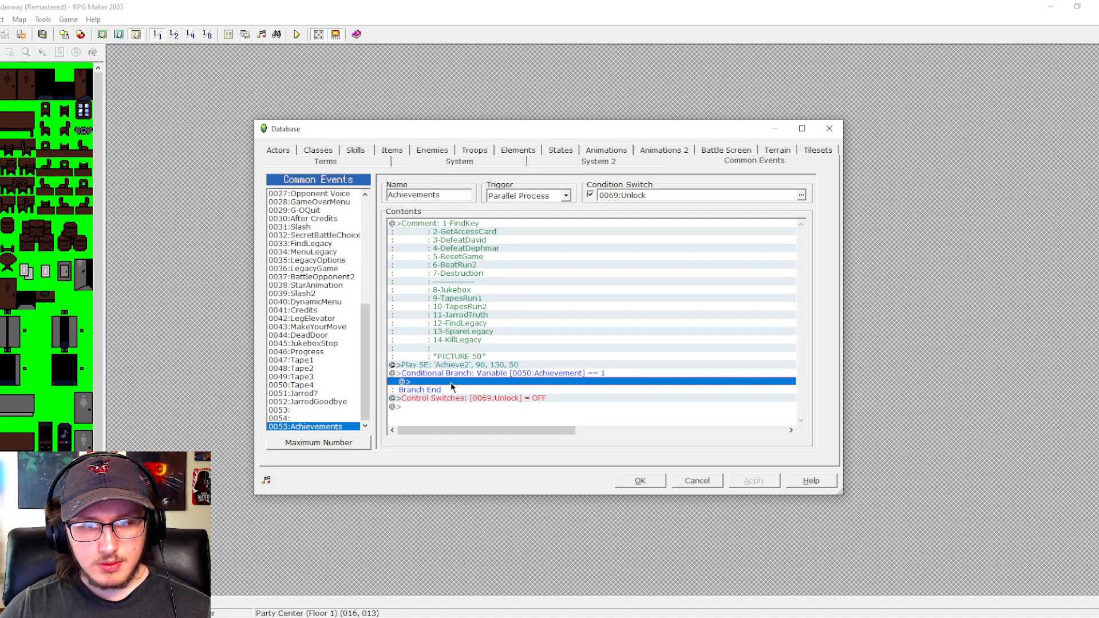
double_click(451, 382)
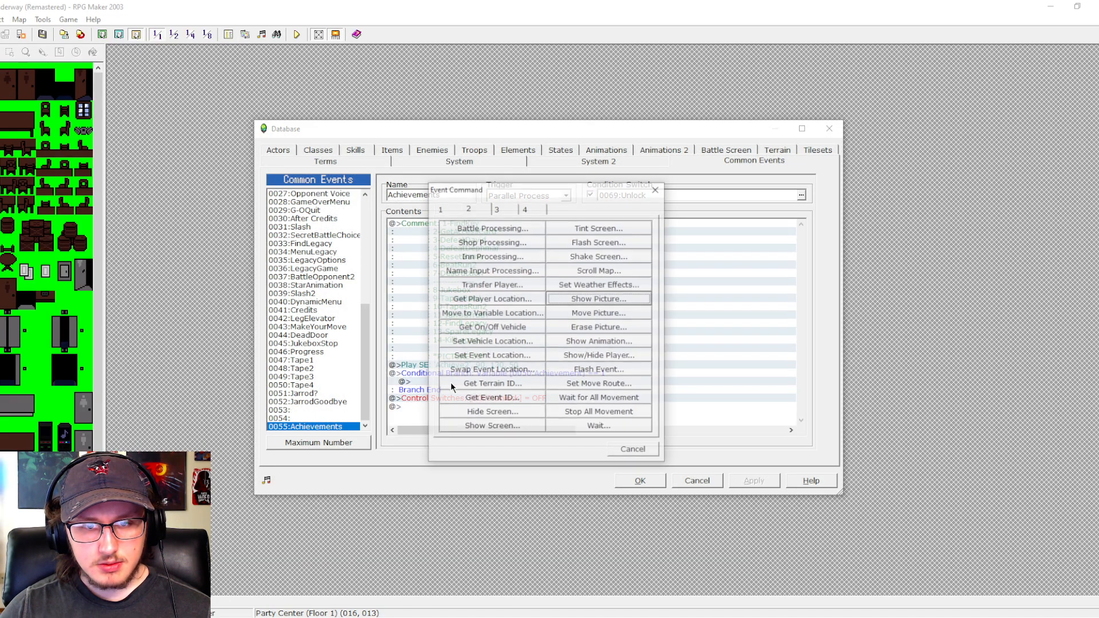
click(592, 302)
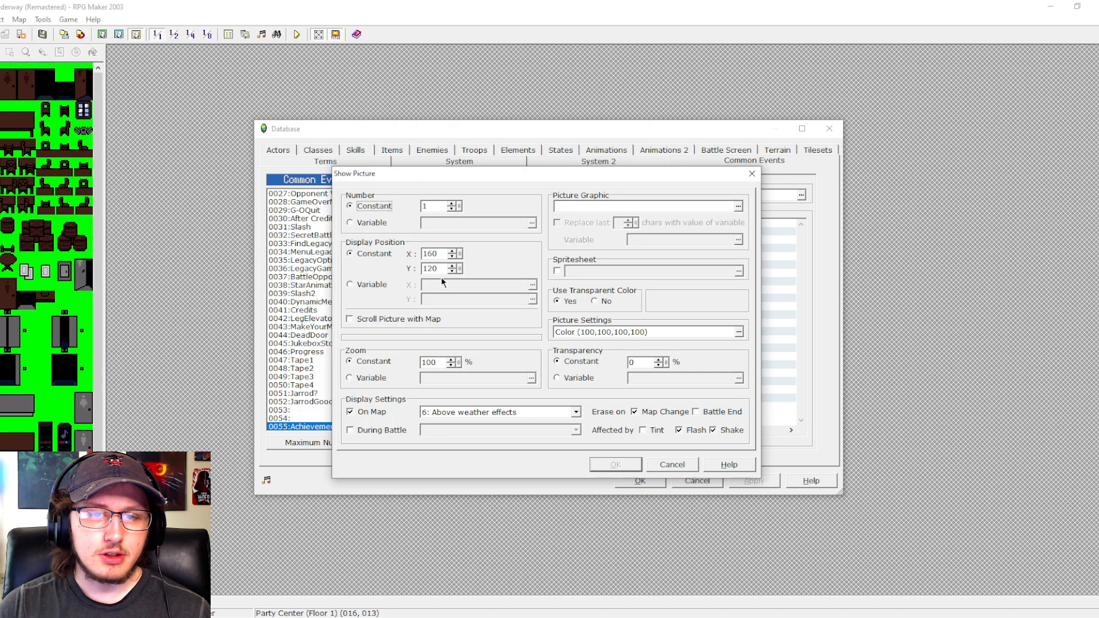
click(661, 413)
click(707, 434)
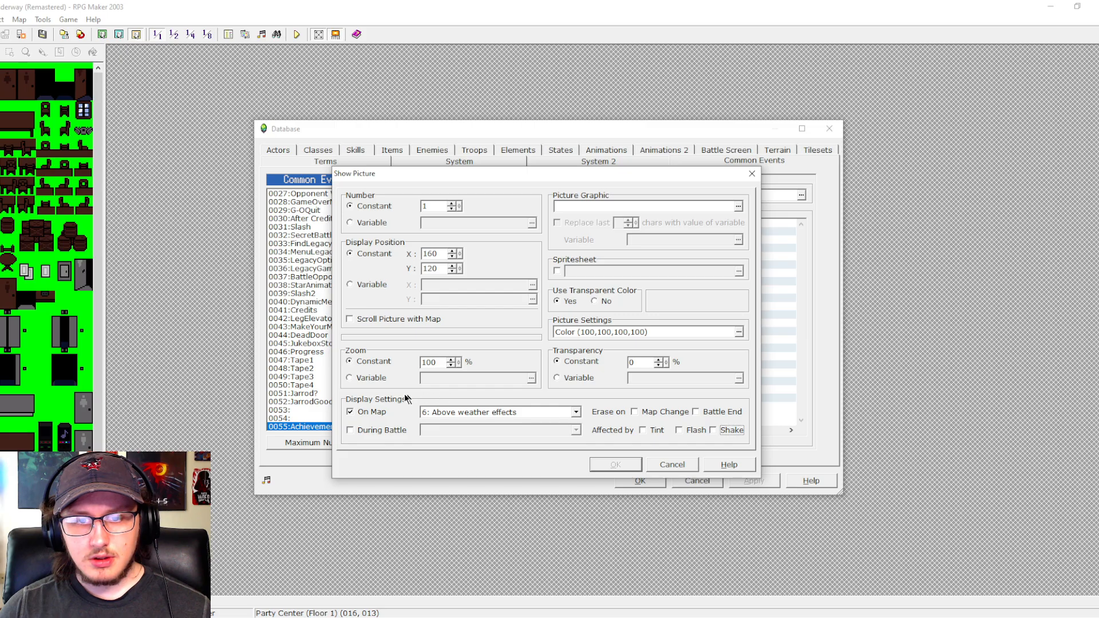
click(555, 414)
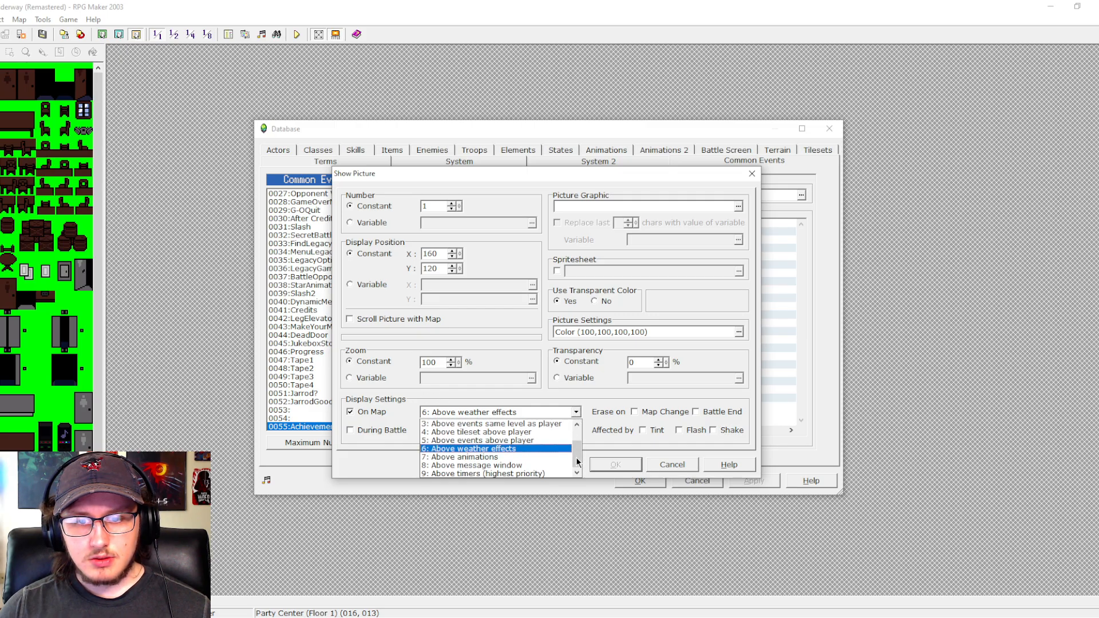
click(538, 473)
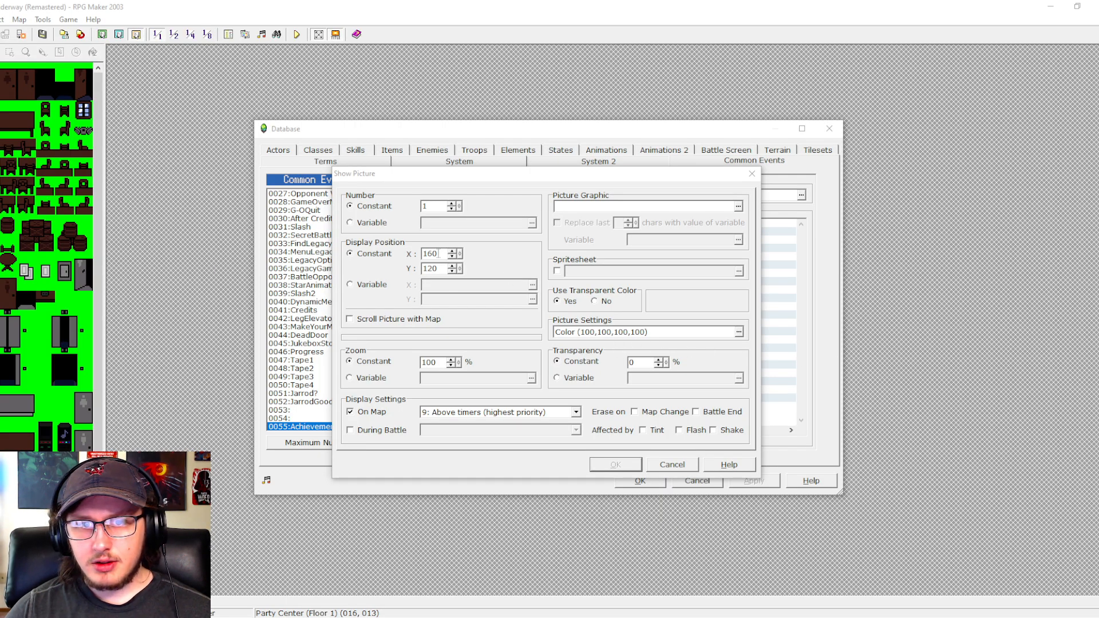
- Set the picture's X position to 240, choose Achievements-1 as its graphic, and apply the new Show Picture command
double_click(438, 253)
text(240)
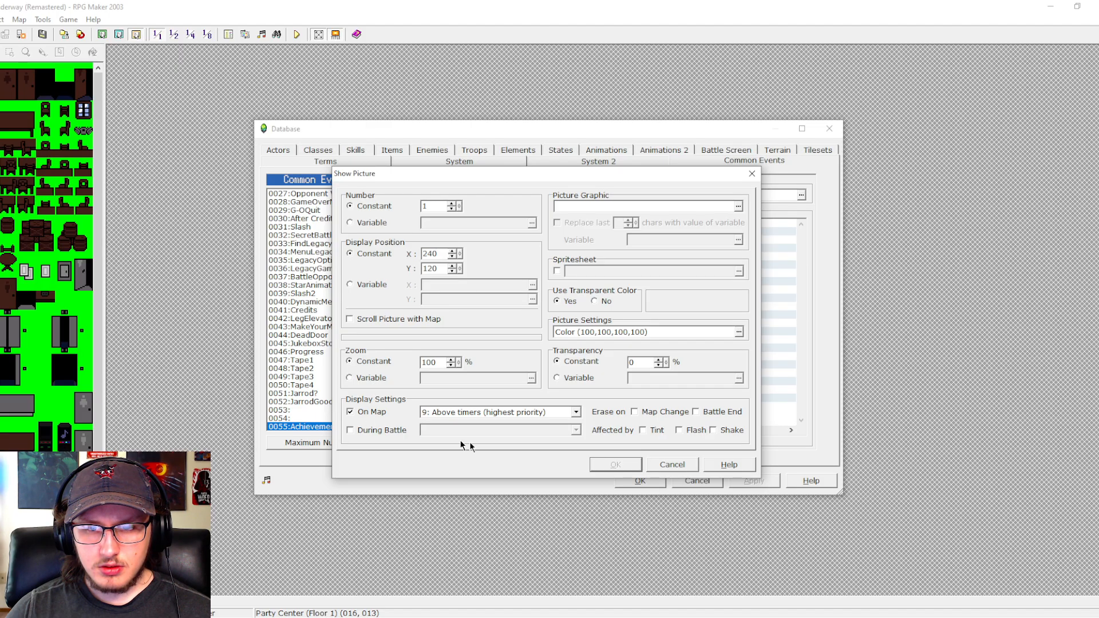
double_click(645, 363)
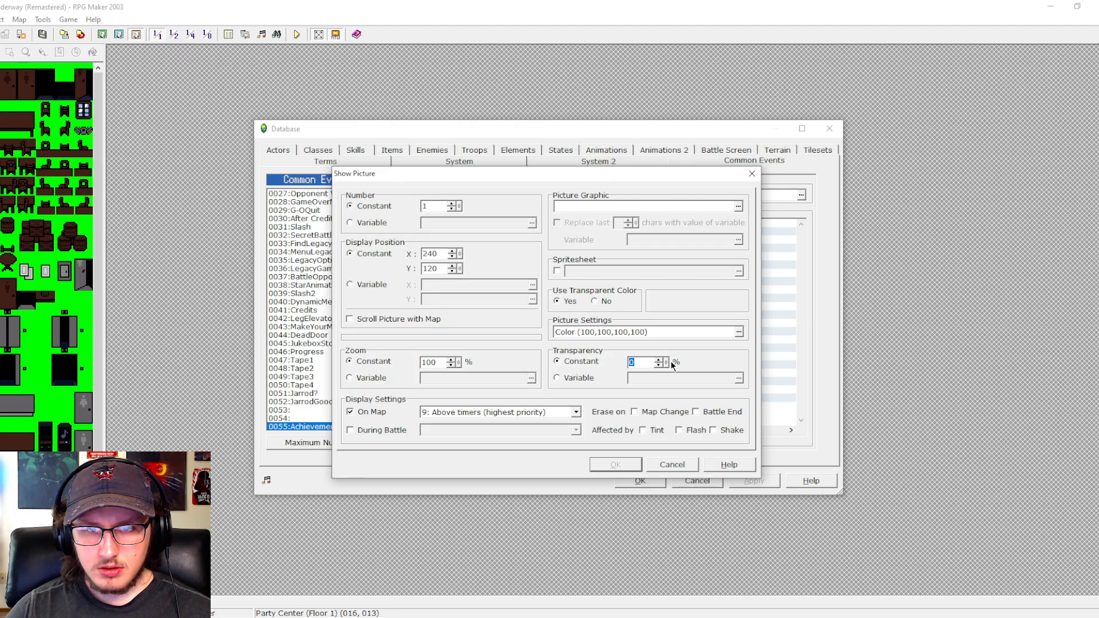
click(738, 206)
click(621, 420)
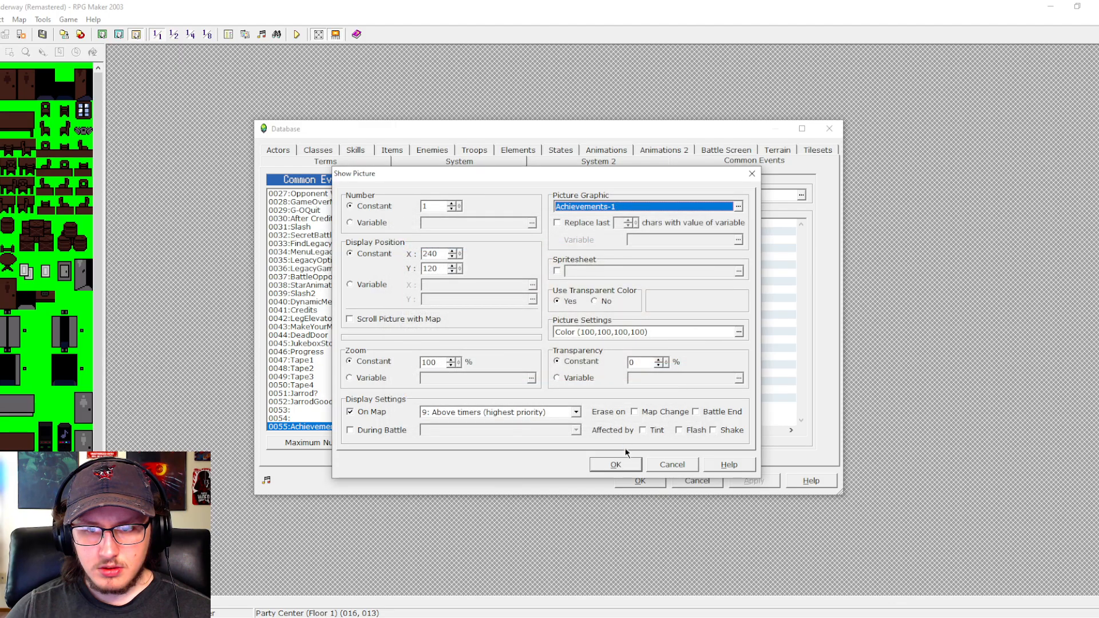
click(620, 464)
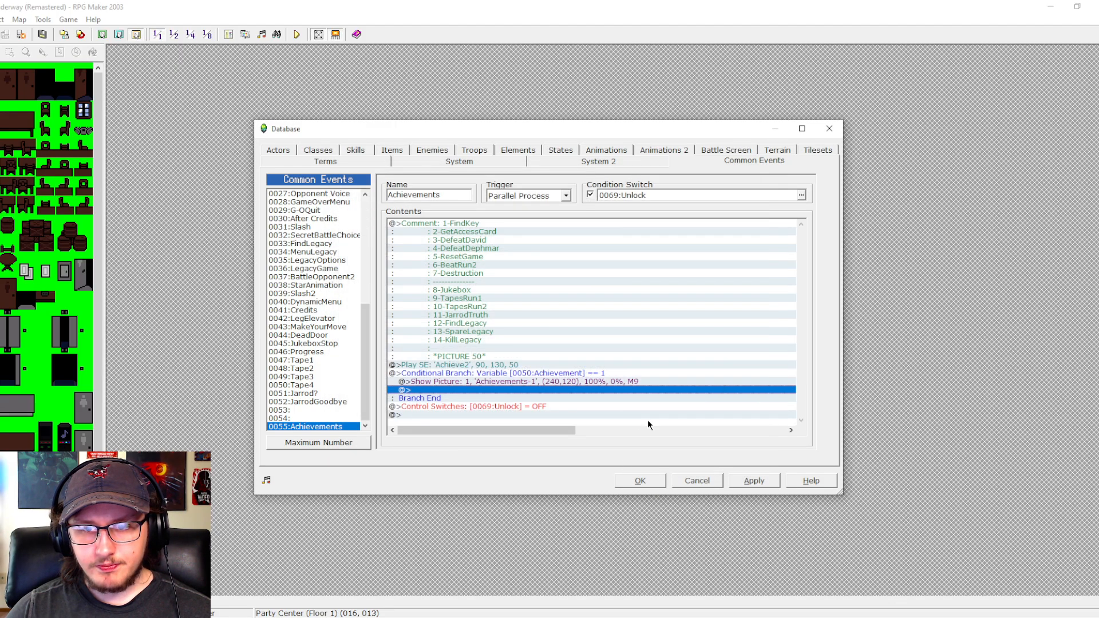
click(738, 478)
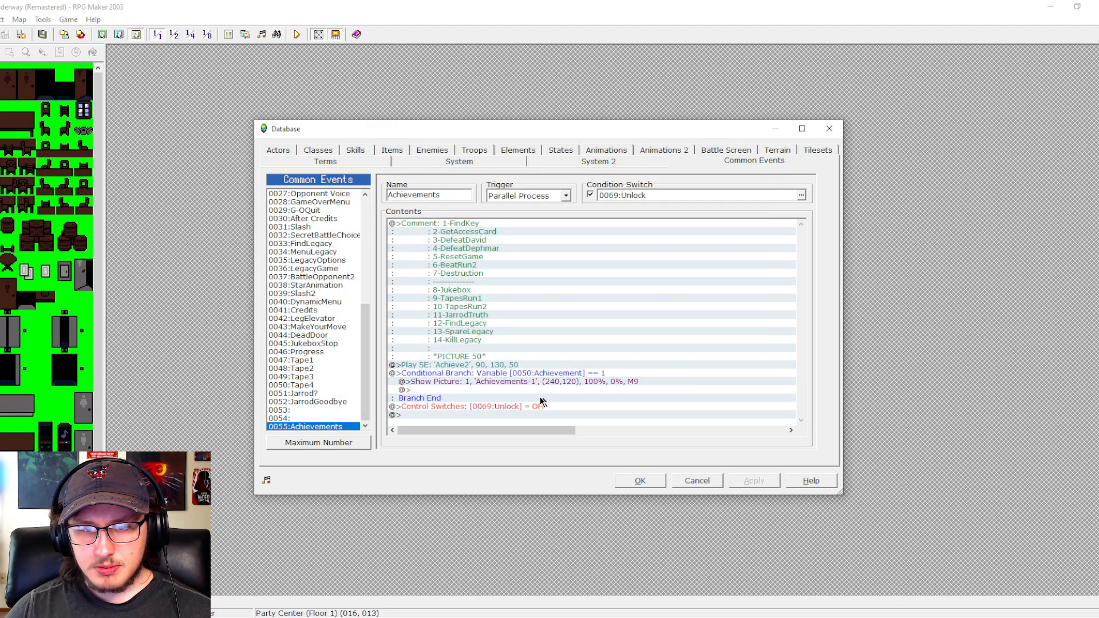
- Insert a Move Picture command for picture number 50 between the branch end and the Unlock switch command
double_click(417, 404)
click(580, 315)
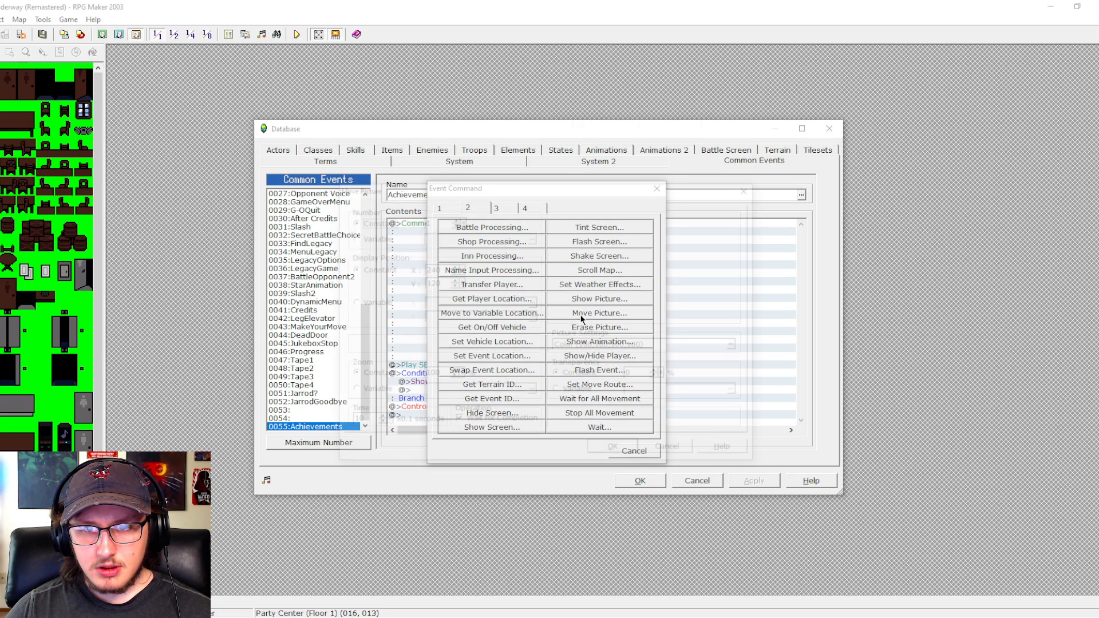
key(Tab)
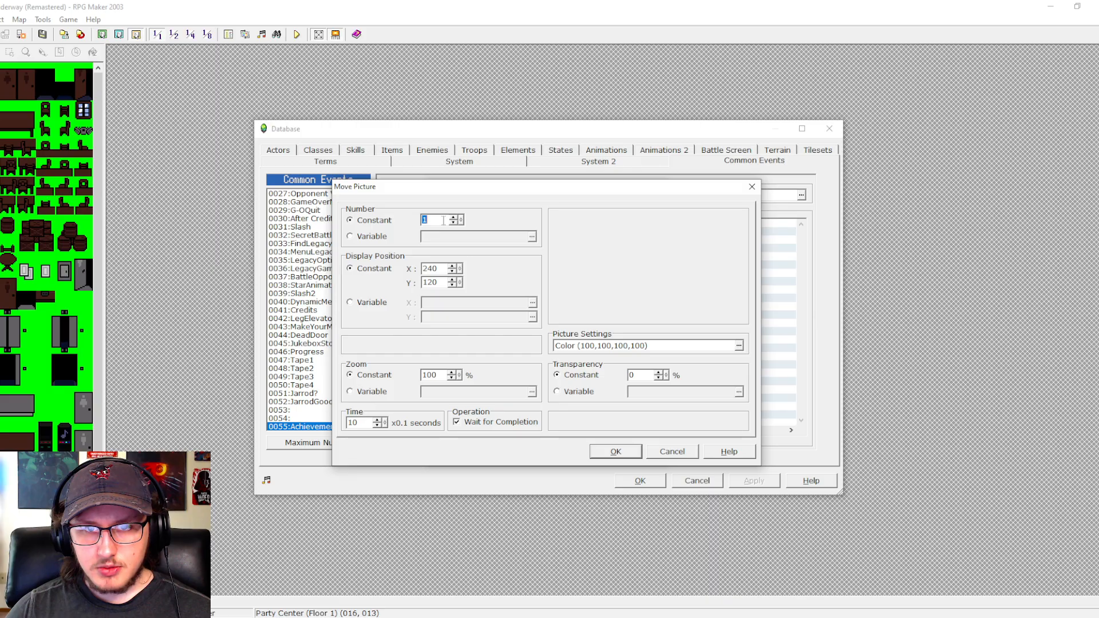
text(50)
click(620, 449)
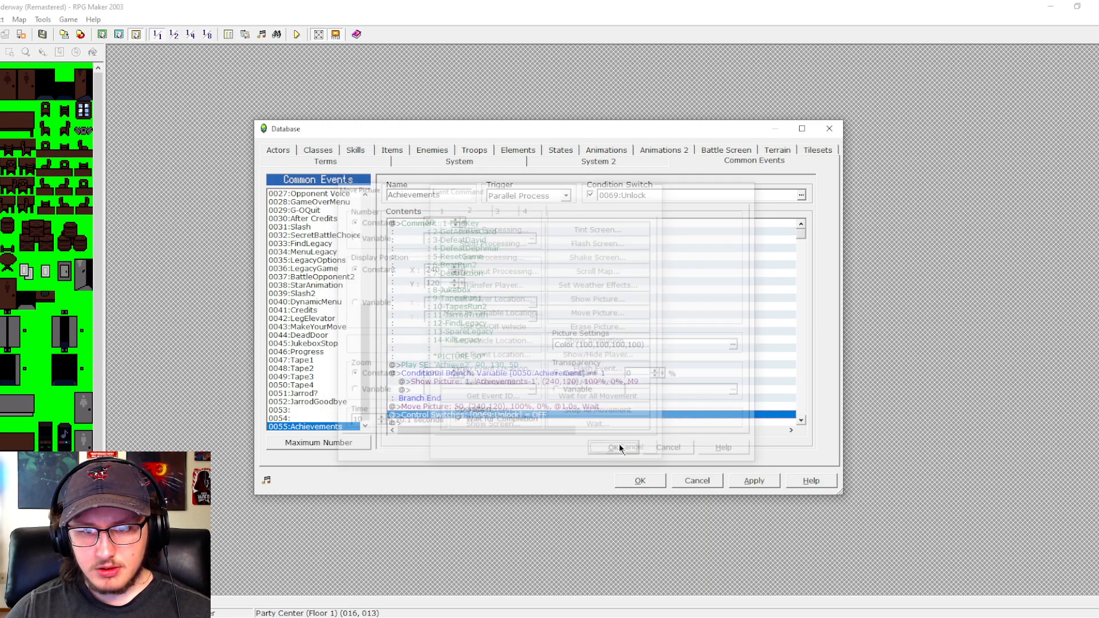
- Change the Achievements-1 Show Picture command to use picture number 50
double_click(518, 382)
double_click(437, 206)
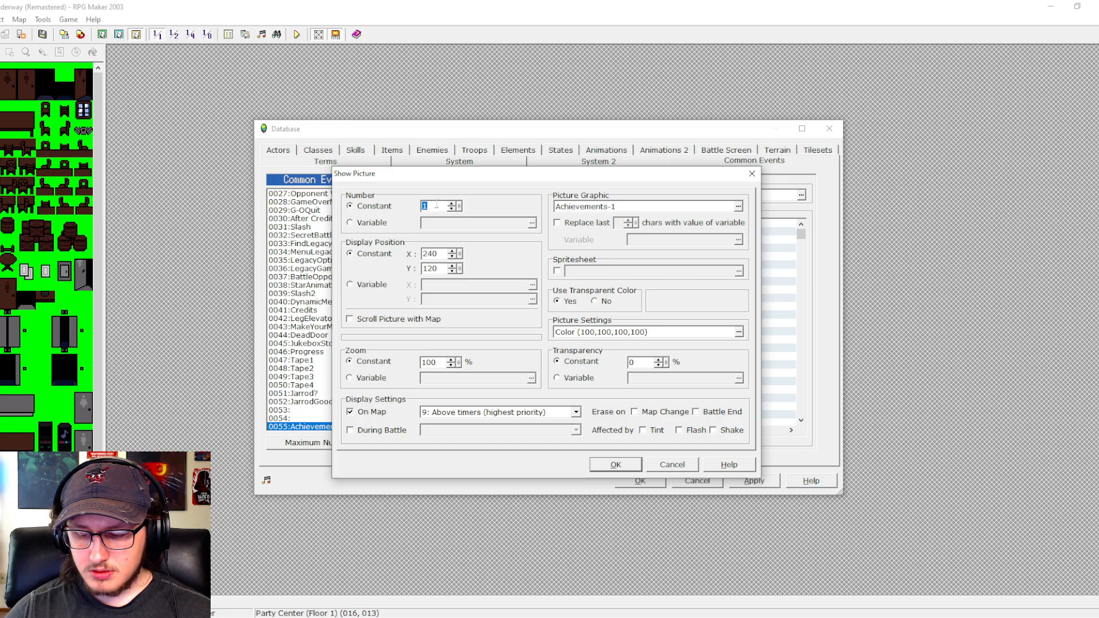
text(50)
key(Return)
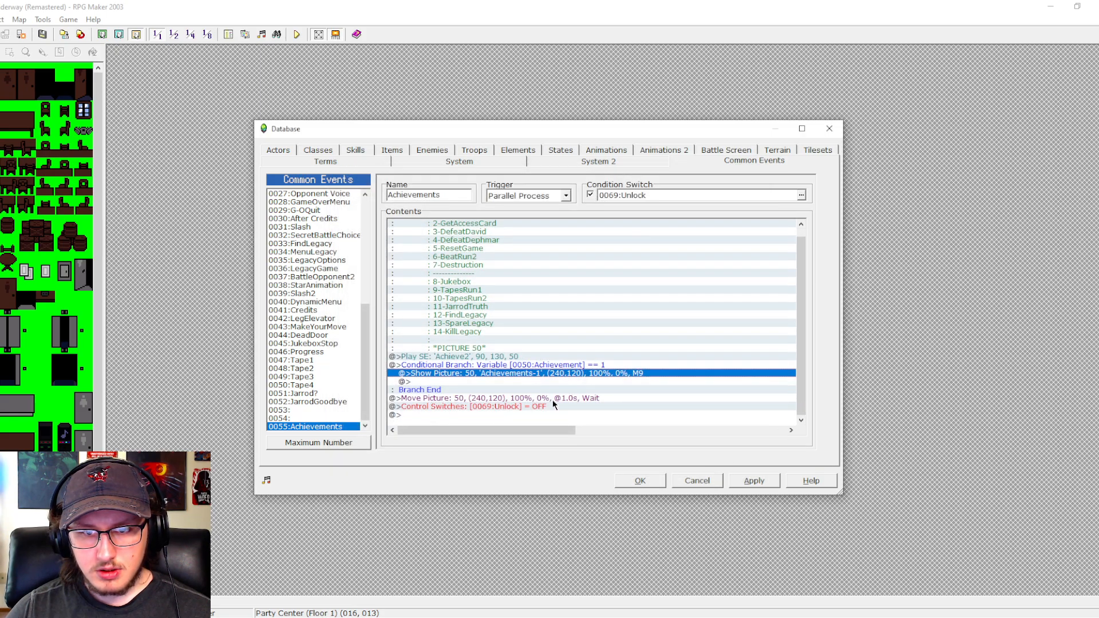
- Edit the Move Picture command so it moves to X 160 over 0.3 seconds
click(551, 400)
double_click(551, 398)
double_click(430, 269)
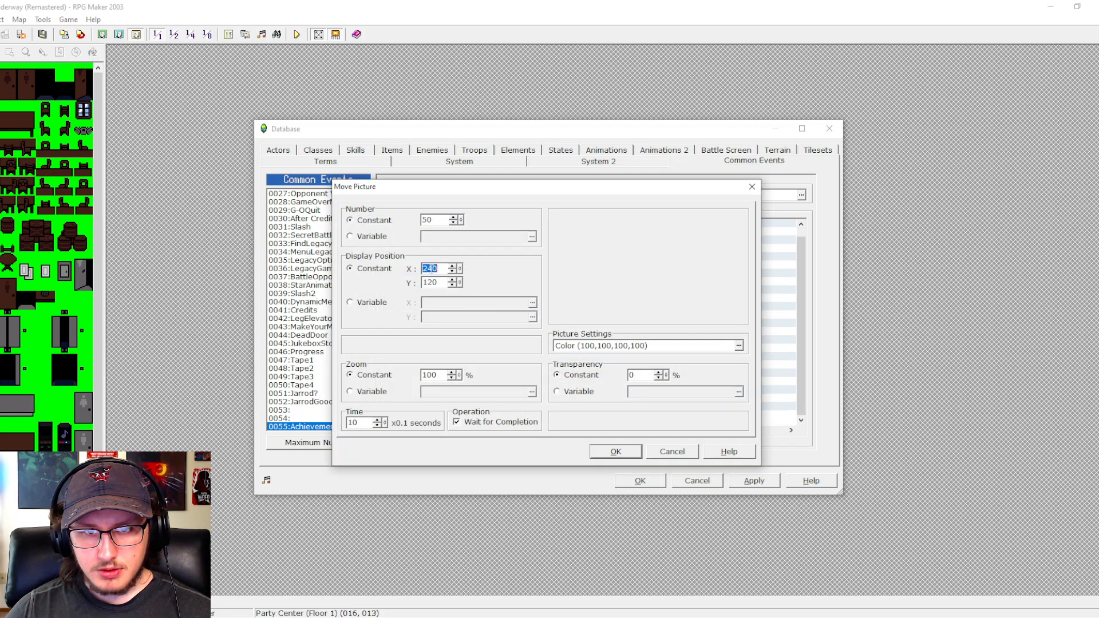
text(160)
double_click(363, 424)
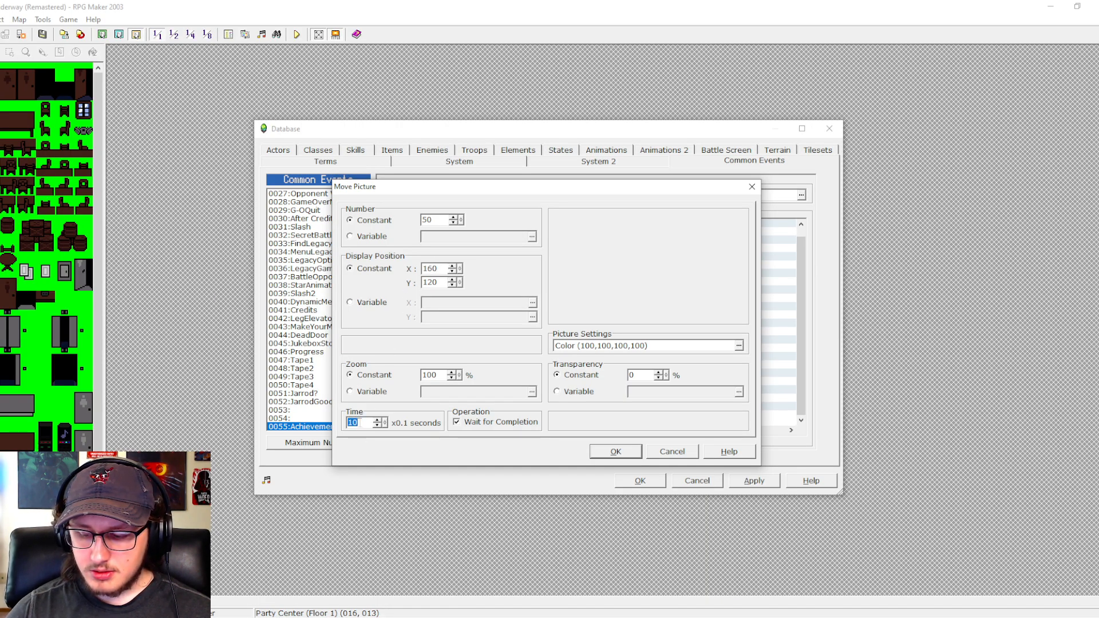
text(3)
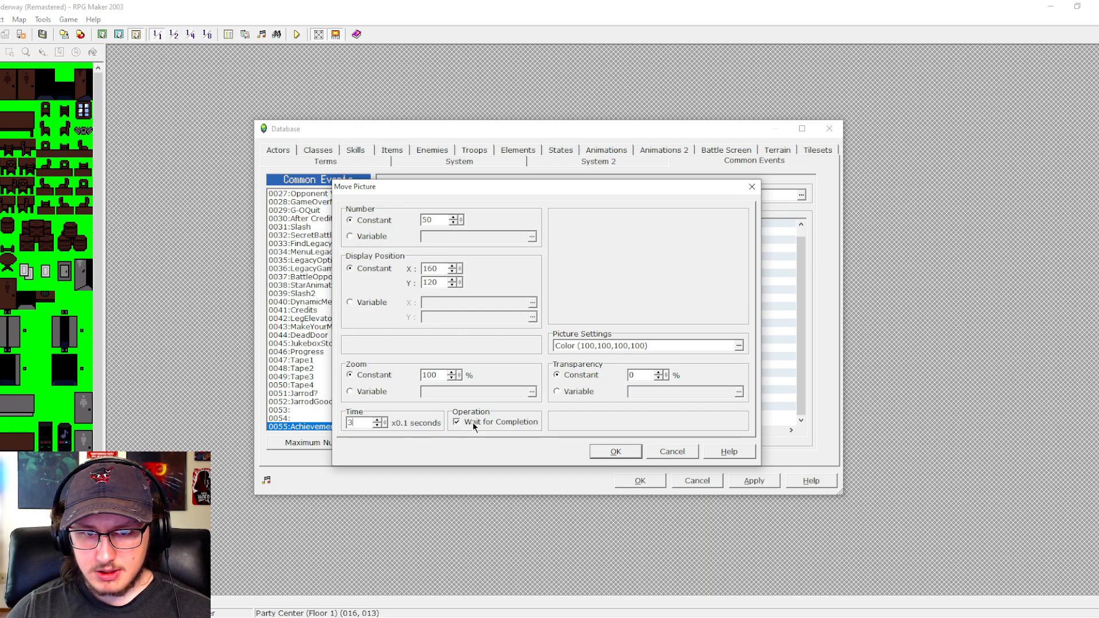
click(615, 451)
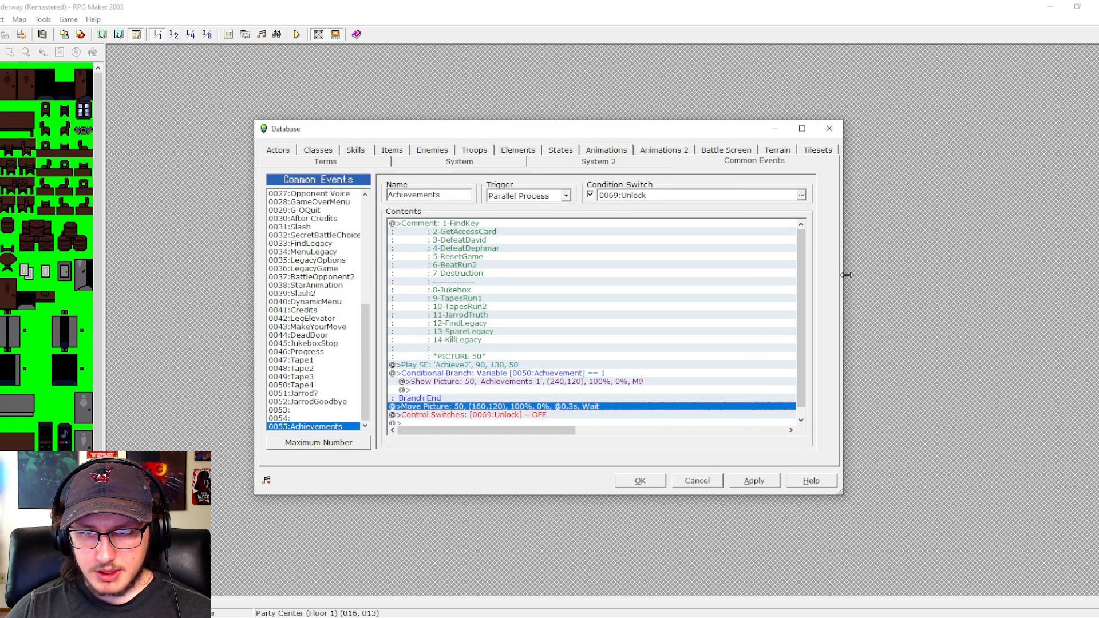
- Insert a 2.0-second Wait command between the Move Picture command and the Unlock switch command
drag(803, 263, 799, 321)
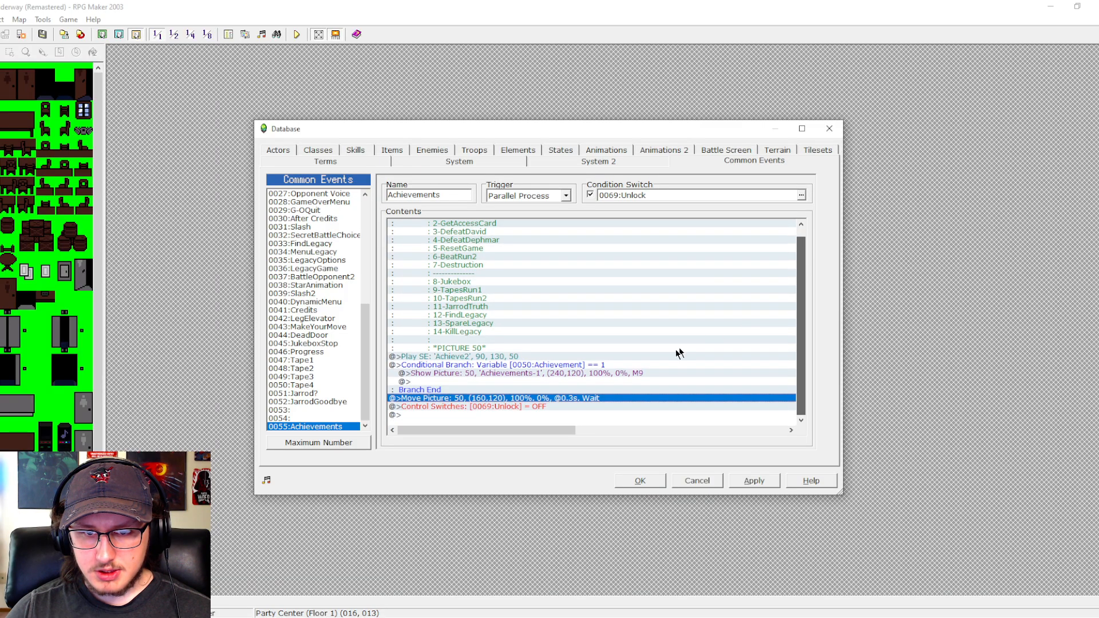
click(452, 407)
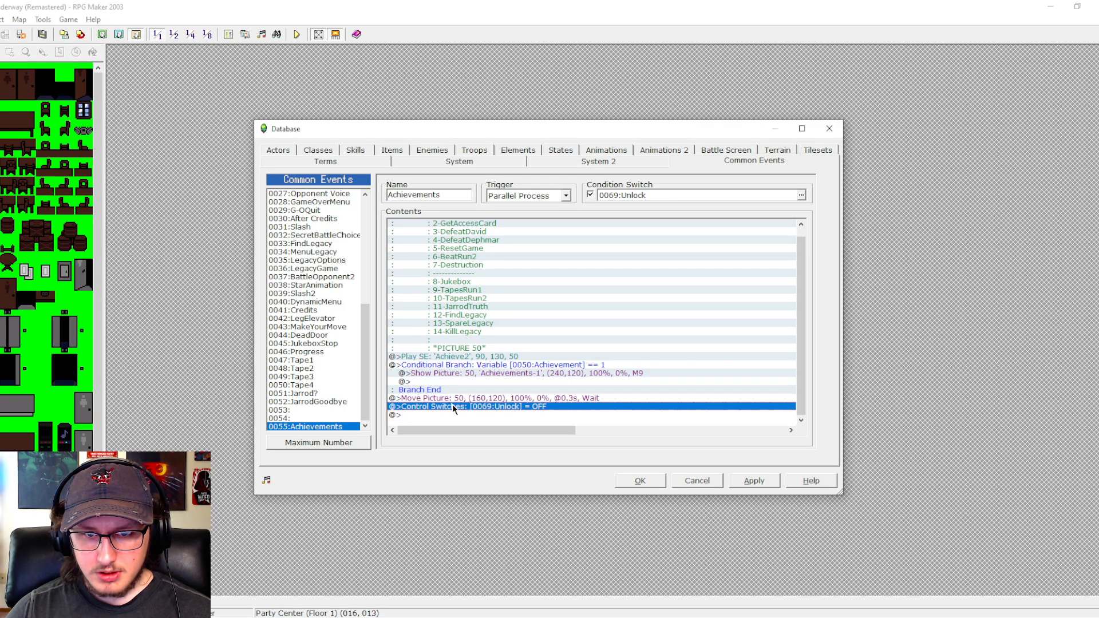
double_click(459, 414)
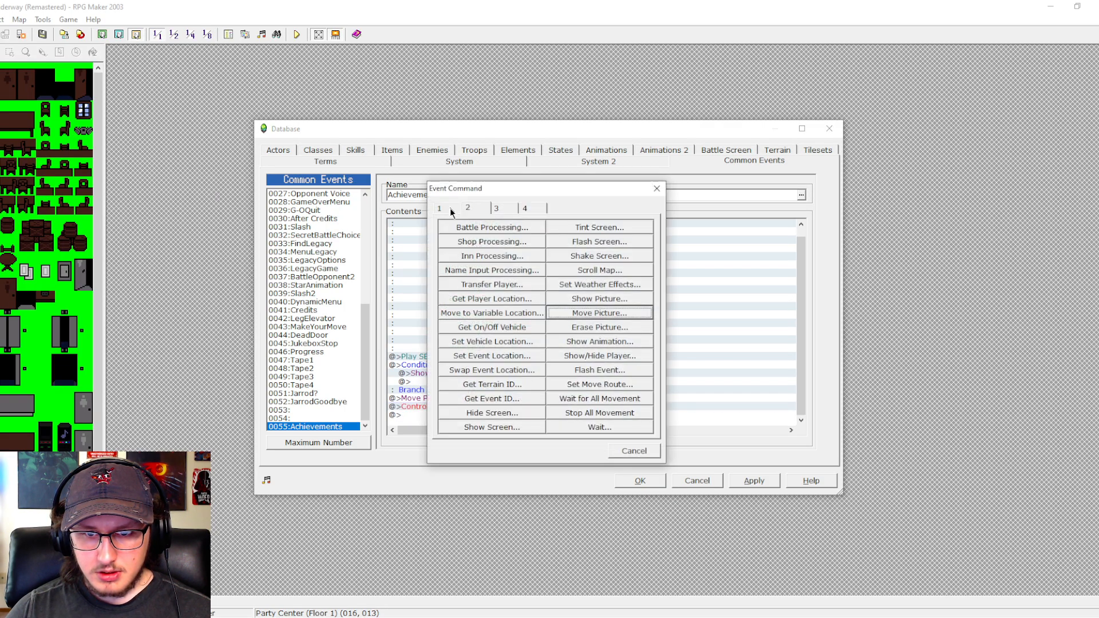
click(587, 428)
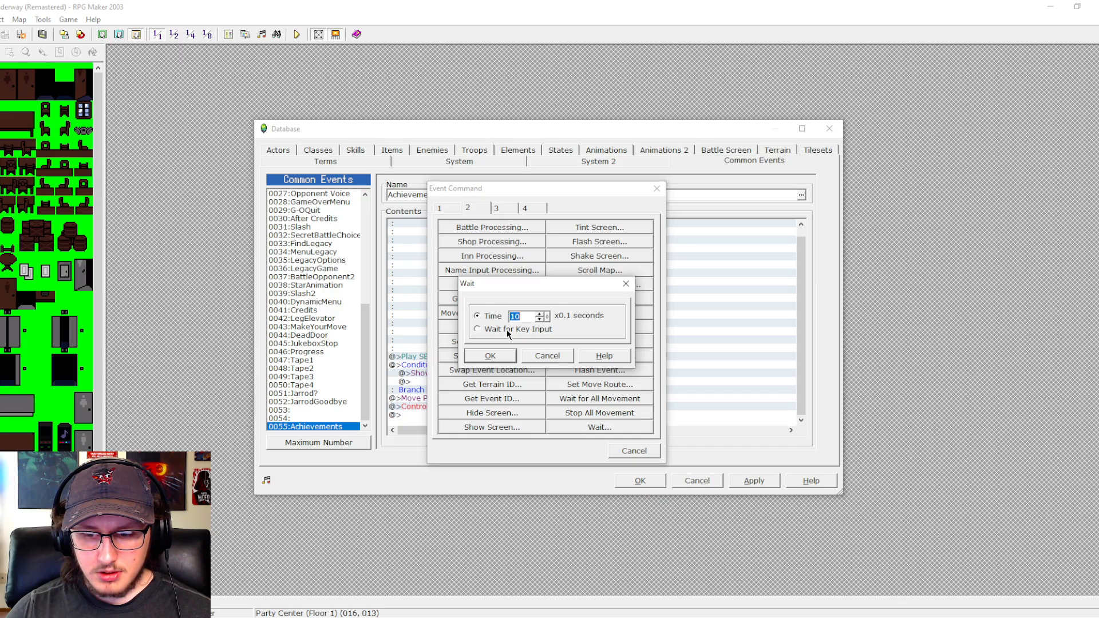
text(20)
key(Return)
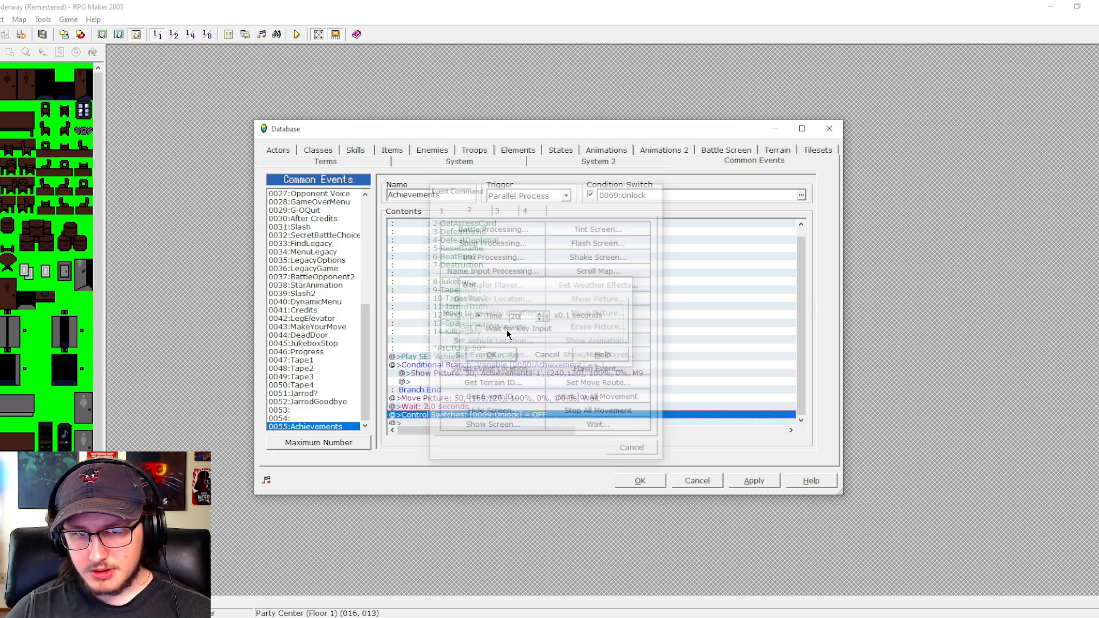
- Copy the Move Picture command to just after the Wait, set the copy's X to 240, and save the database changes
click(480, 399)
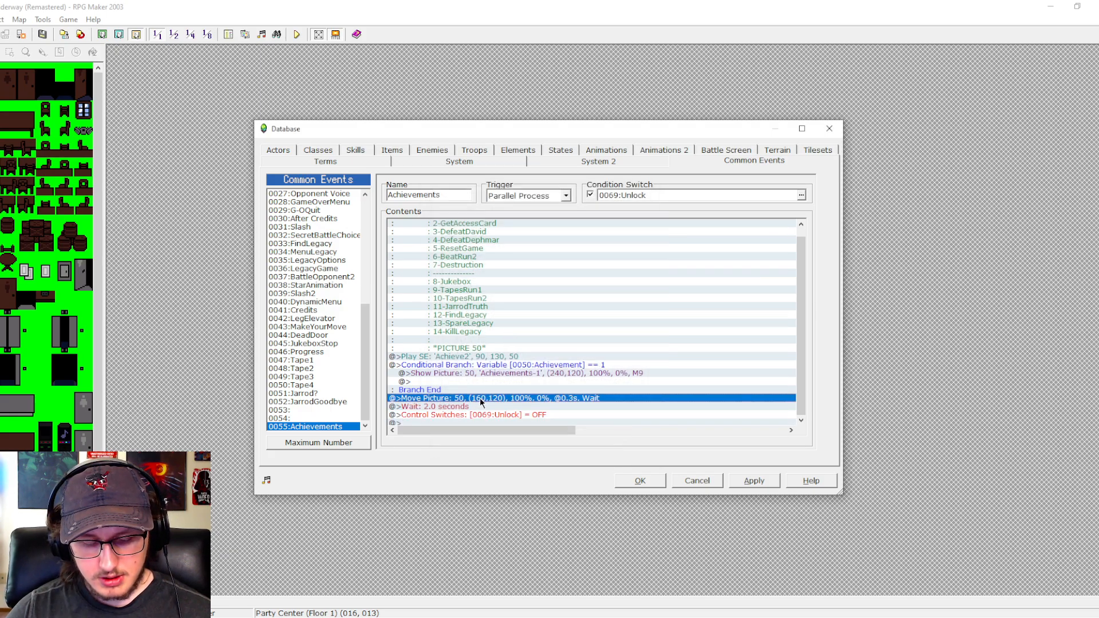
key(ctrl+c)
click(483, 413)
key(ctrl+v)
double_click(483, 407)
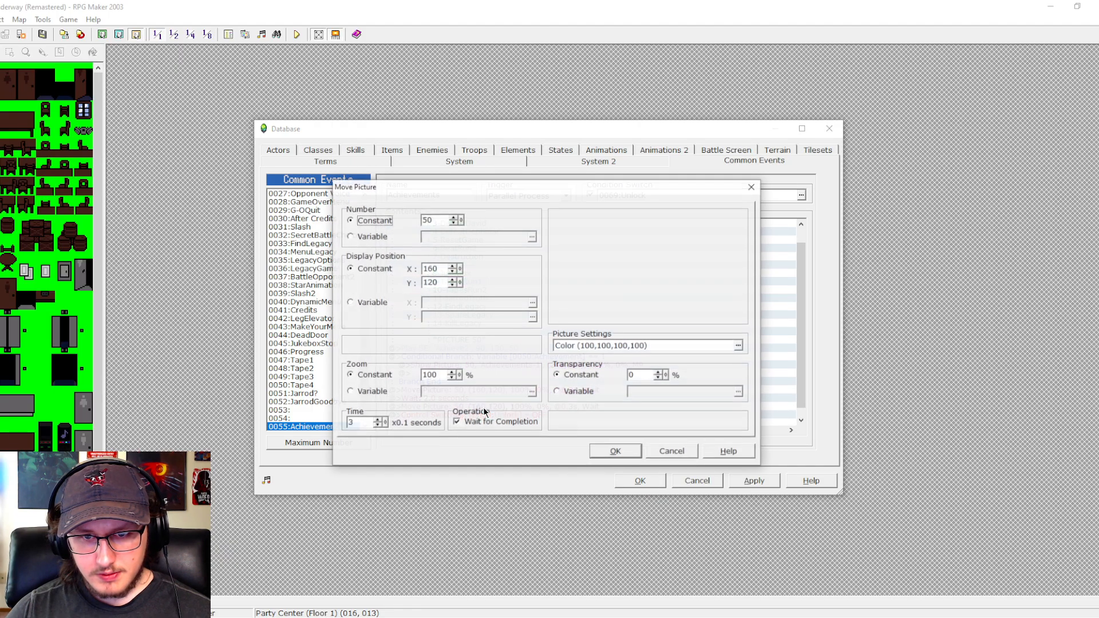
double_click(431, 269)
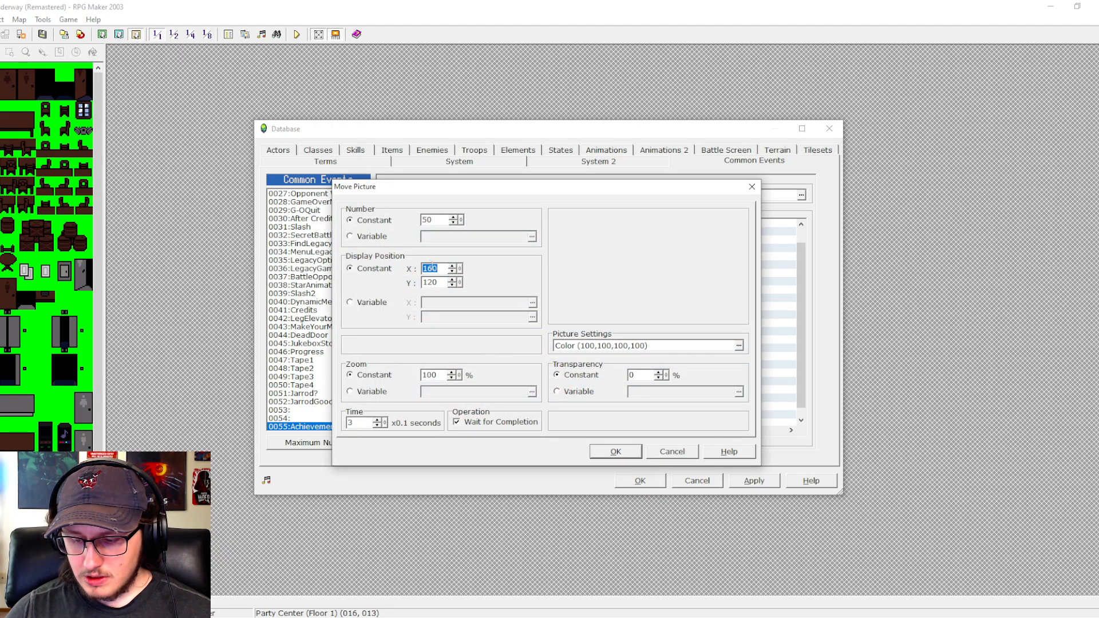
text(240)
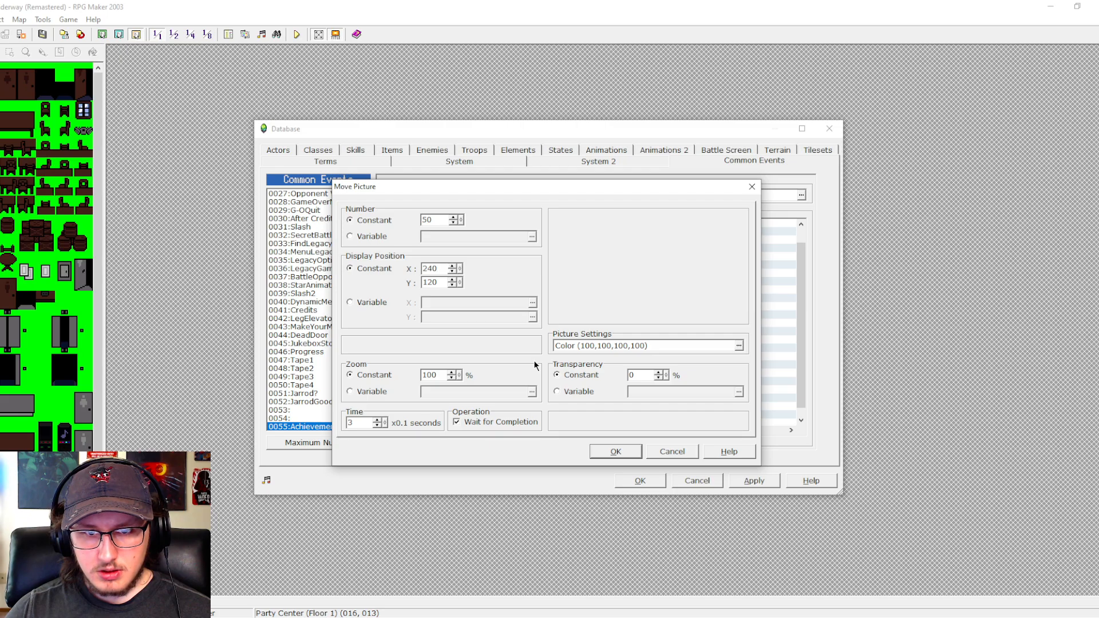
click(612, 453)
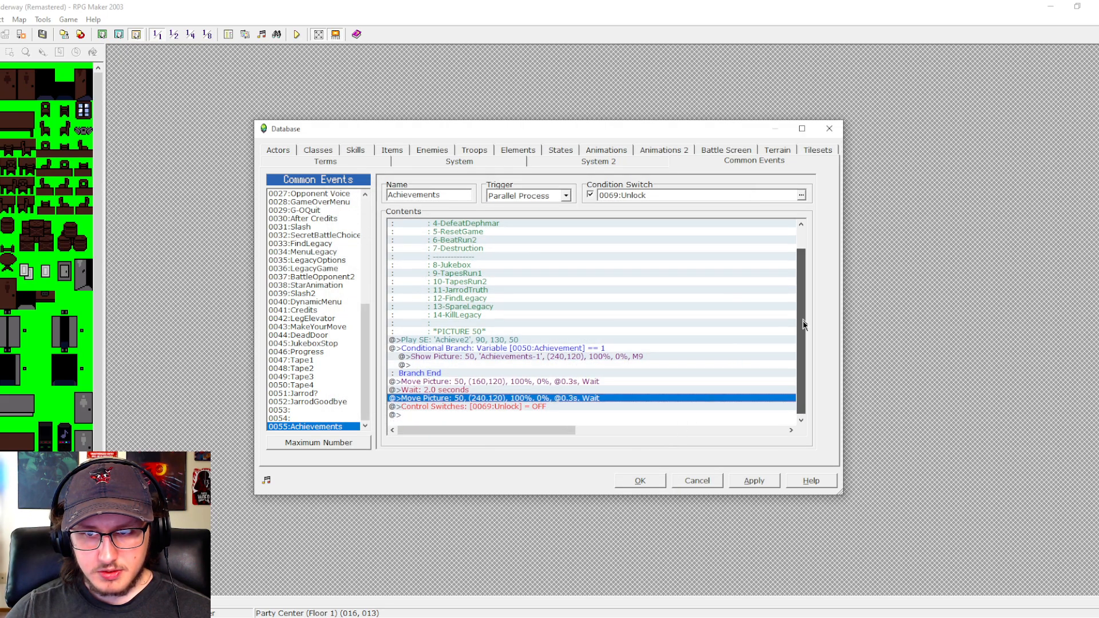
click(753, 481)
click(640, 481)
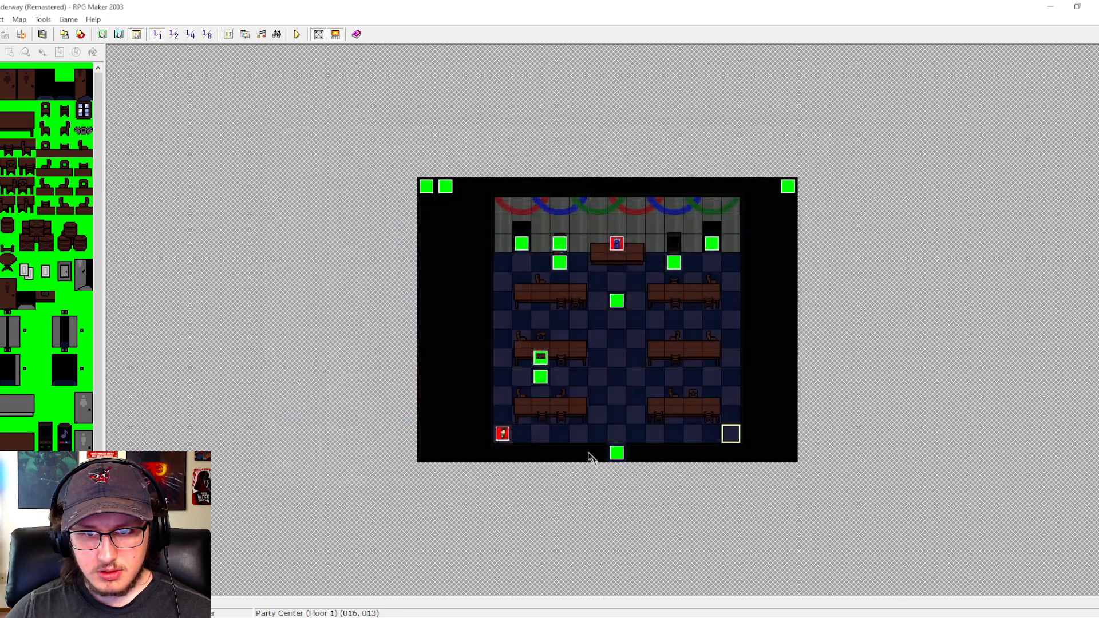
- At the end of the jukebox event's Yes choice branch, insert a Control Variables command setting 0050:Achievement to 1
double_click(560, 262)
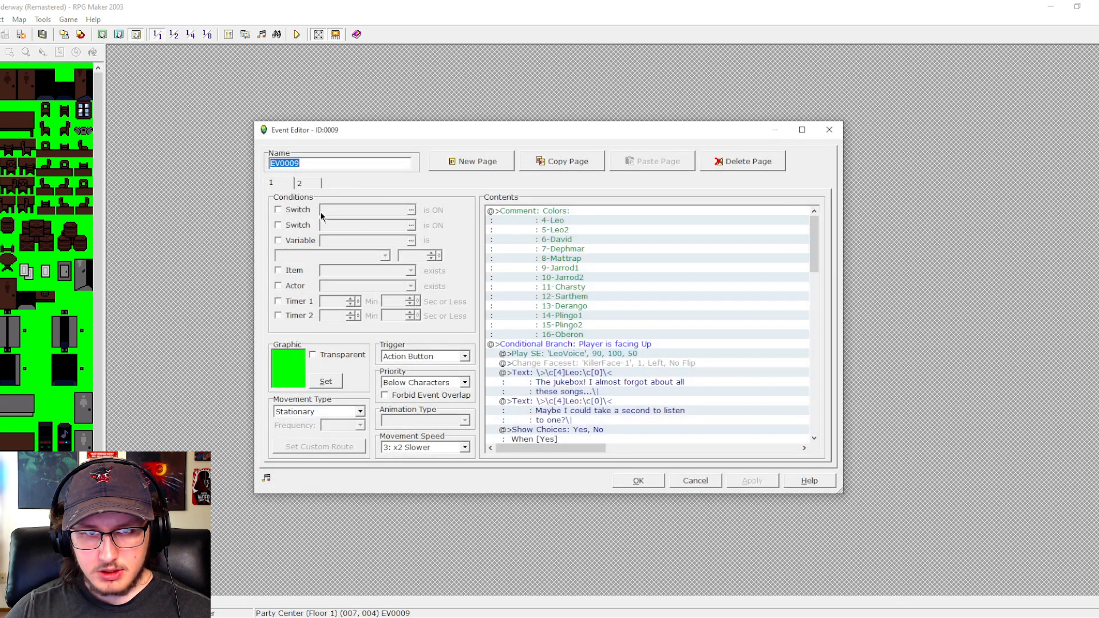
click(304, 183)
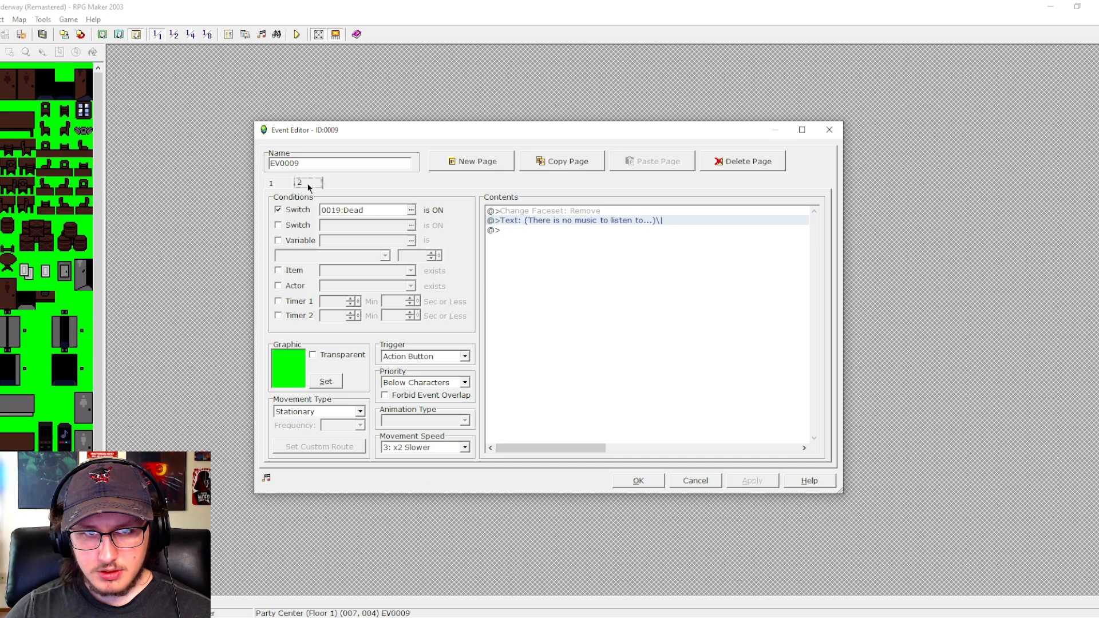
key(Left)
drag(815, 239, 794, 382)
click(566, 392)
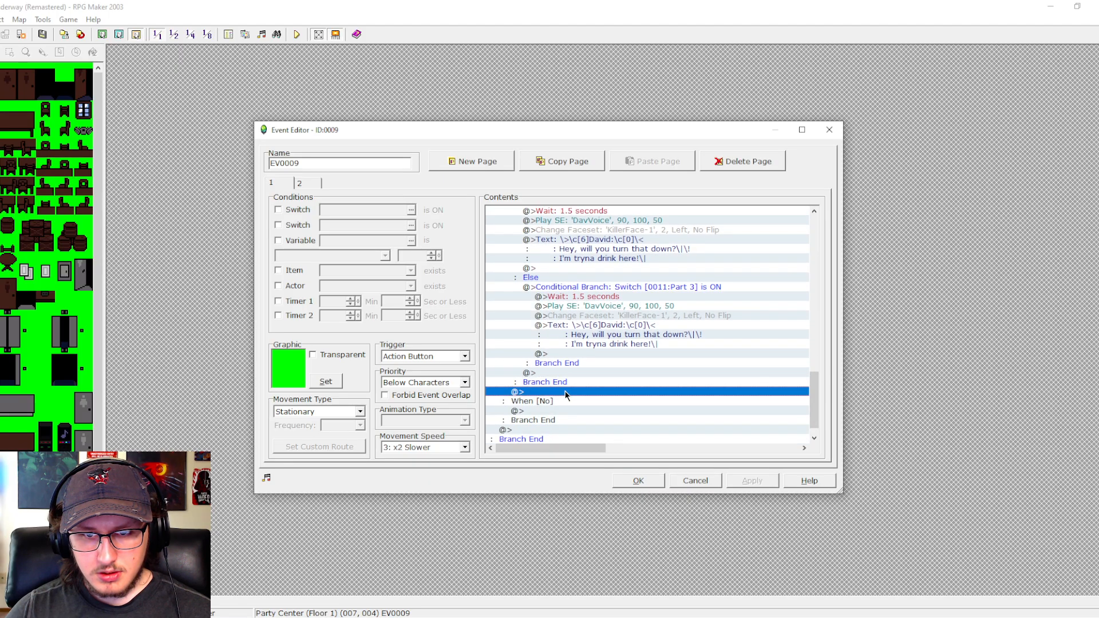
double_click(566, 394)
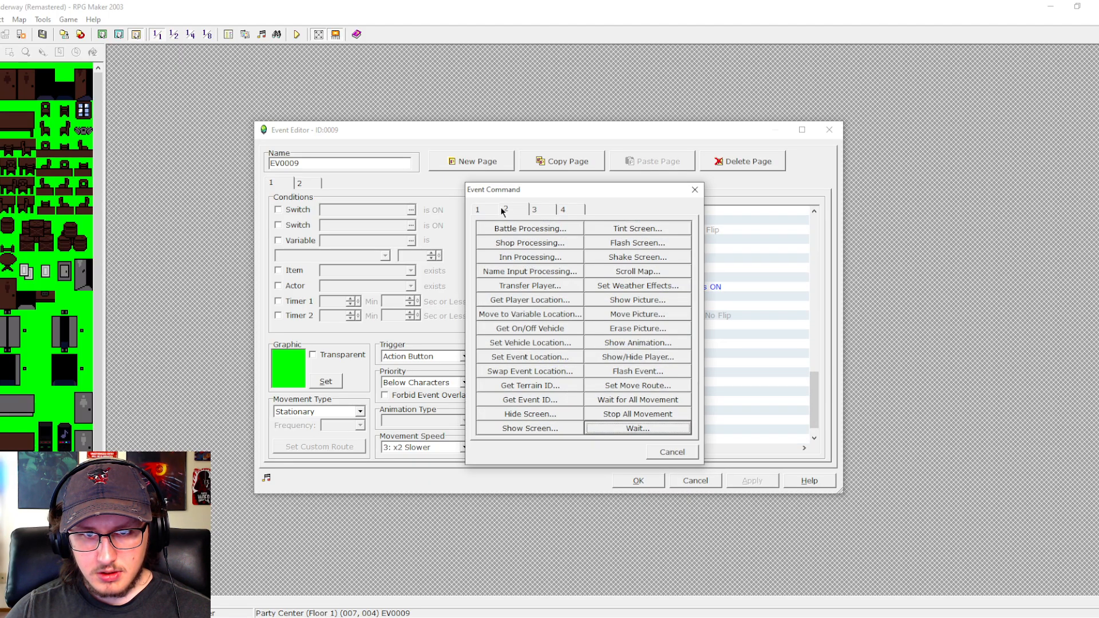
click(480, 209)
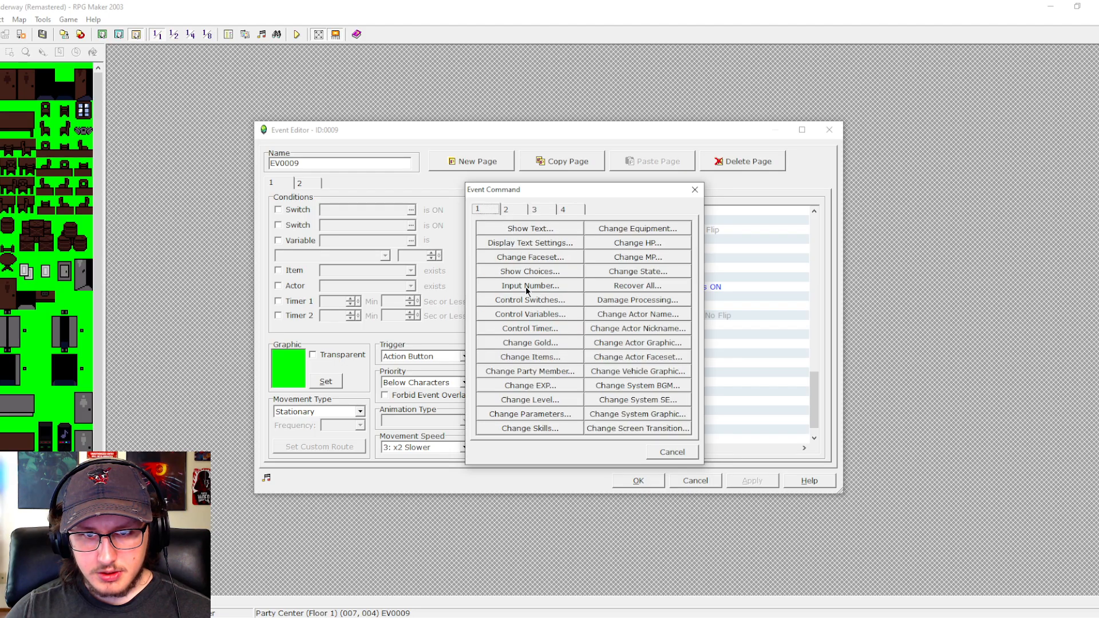
click(528, 314)
click(606, 225)
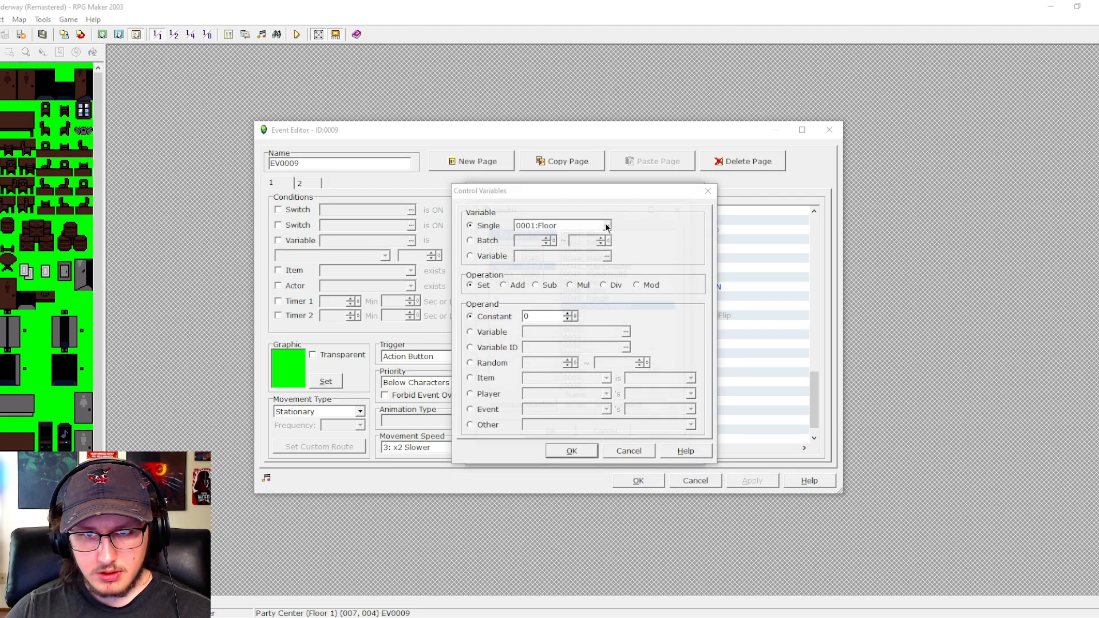
click(549, 437)
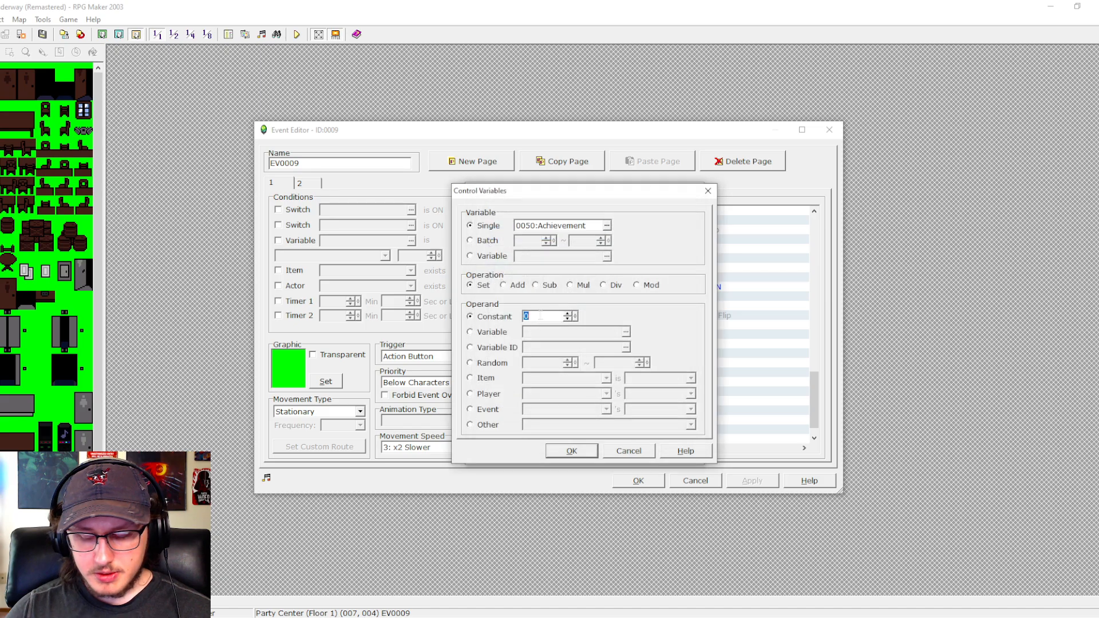
key(Return)
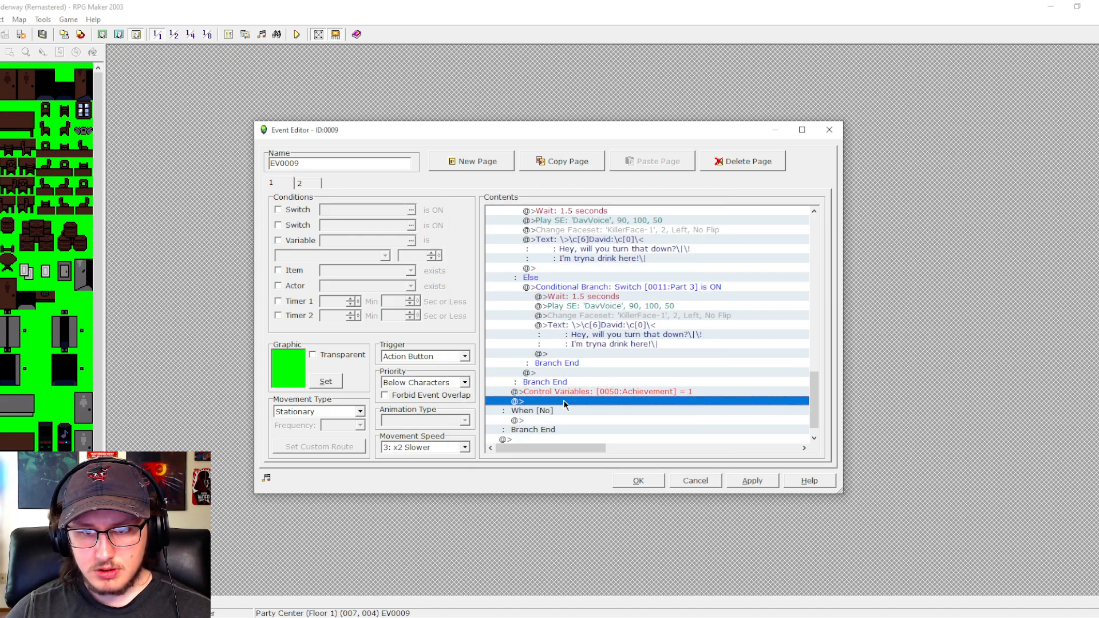
- Insert a Control Switches command turning 0069:Unlock ON below the Achievement variable command, and save the jukebox event
double_click(563, 403)
click(558, 299)
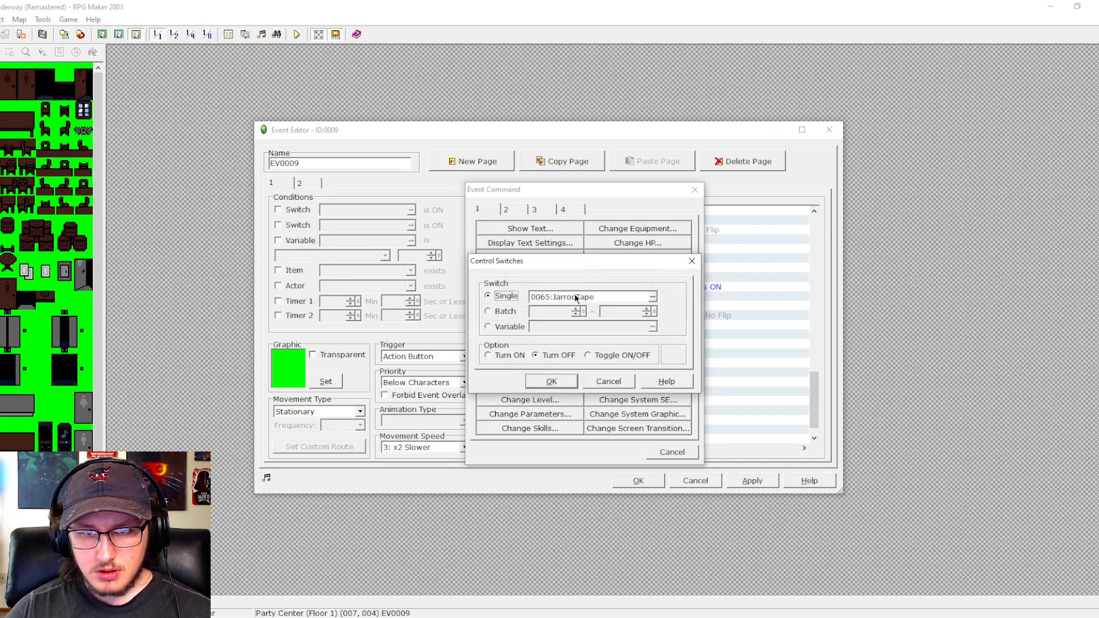
click(653, 297)
click(540, 272)
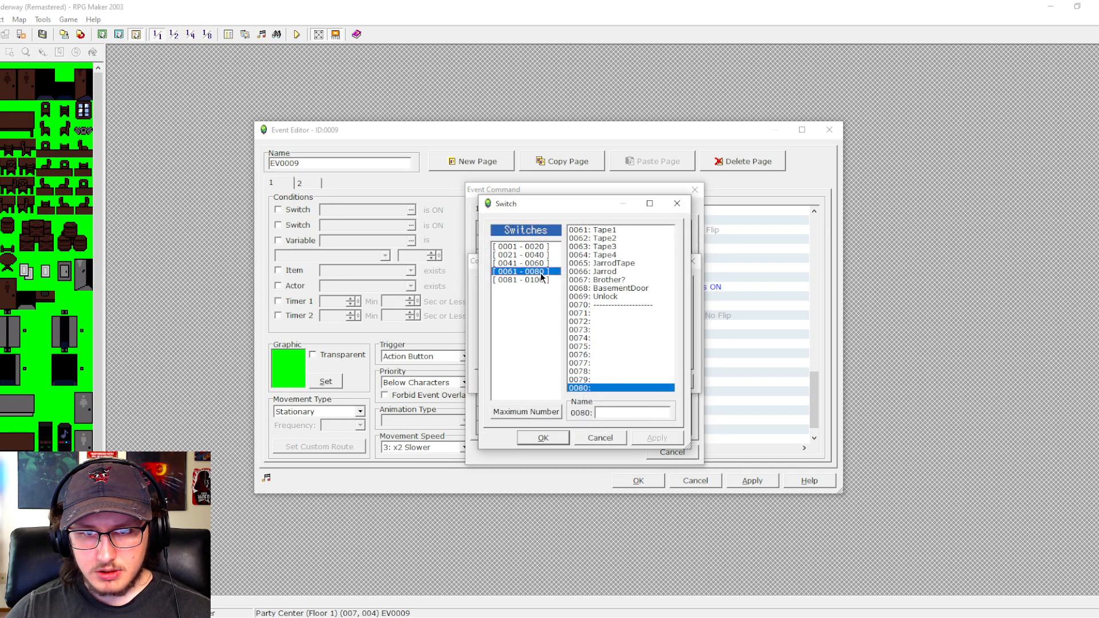
click(605, 296)
click(543, 438)
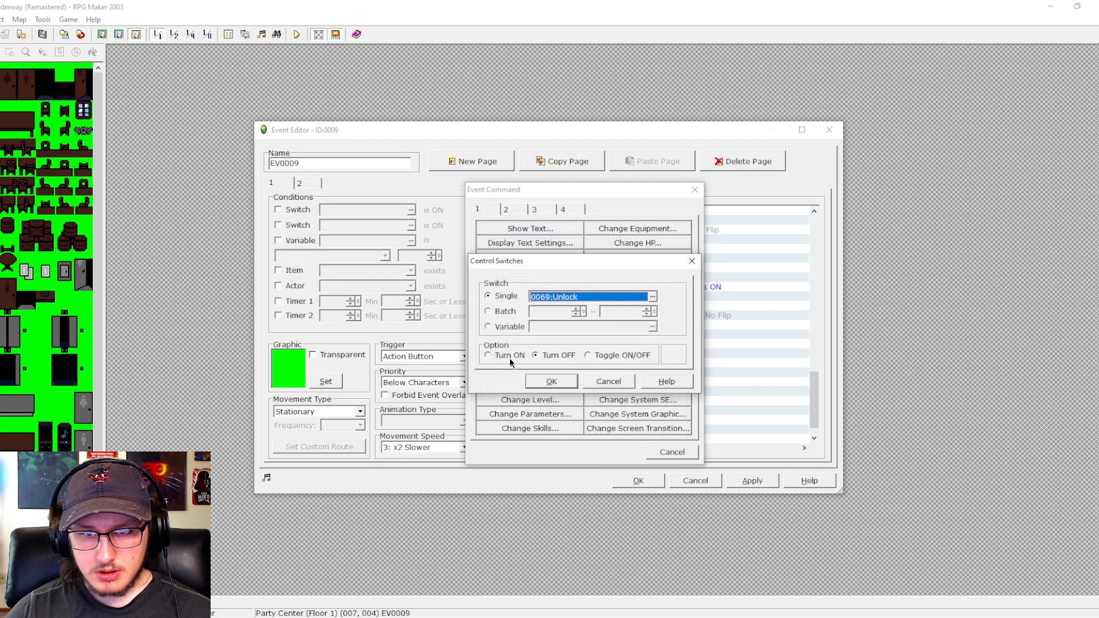
click(488, 356)
click(550, 381)
click(752, 481)
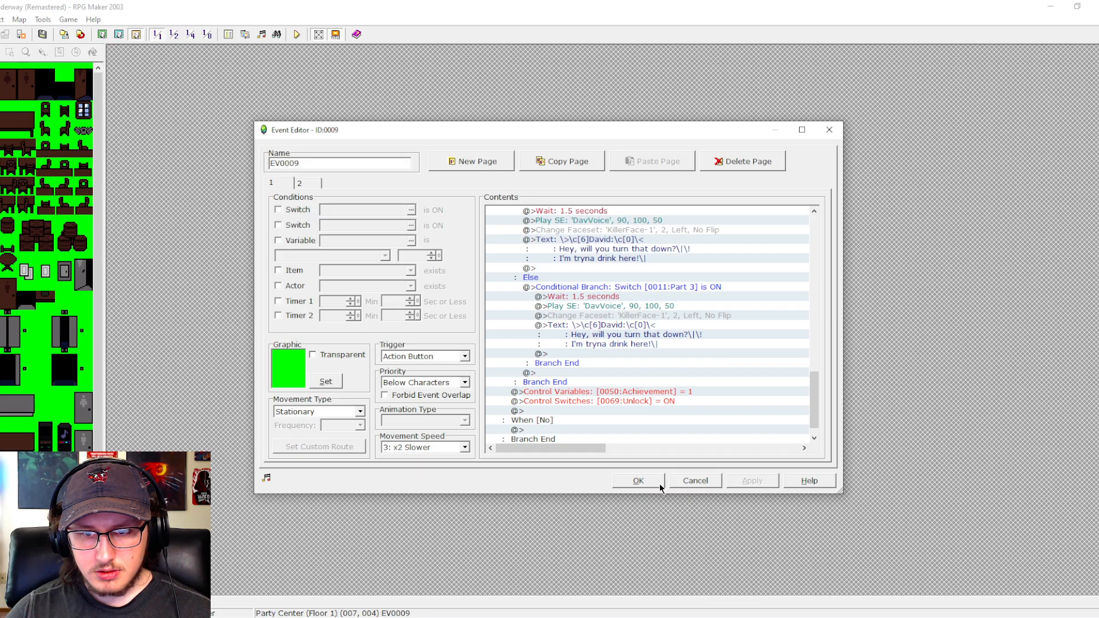
click(659, 483)
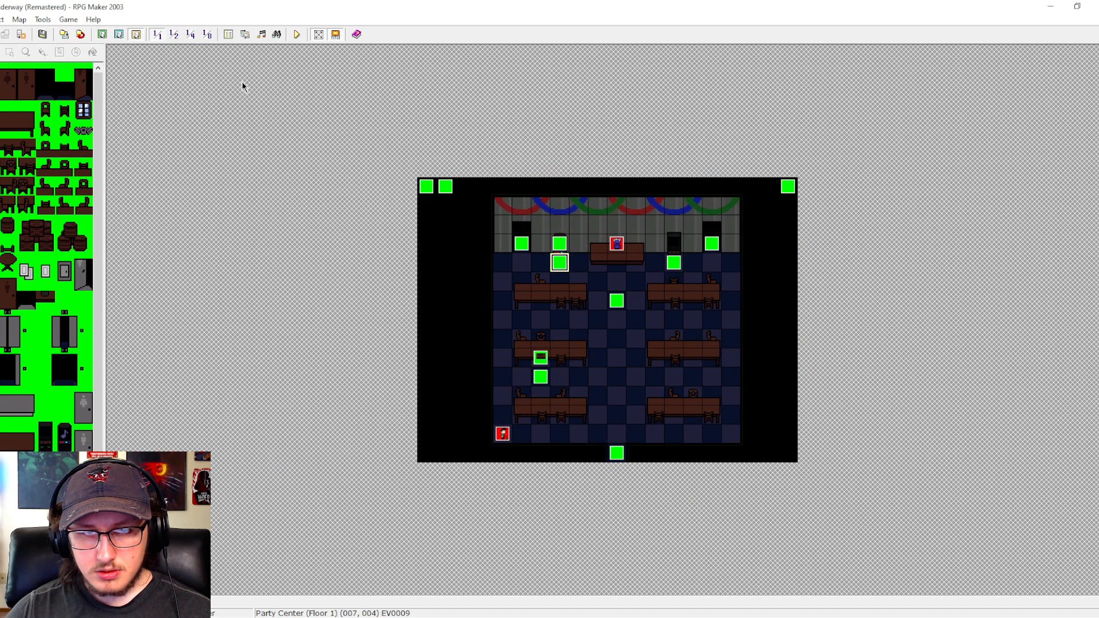
- In the Achievements common event, insert a command setting 0050:Achievement to 0 before the Unlock switch command, and save the database
click(224, 36)
scroll(797, 251, down, 3)
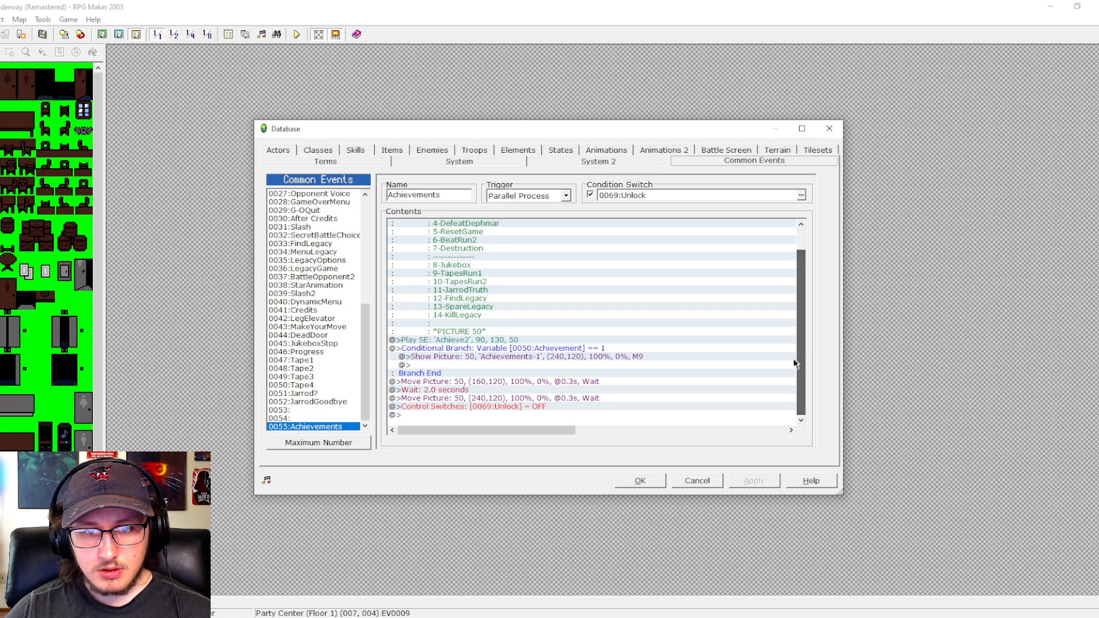
double_click(527, 408)
click(492, 313)
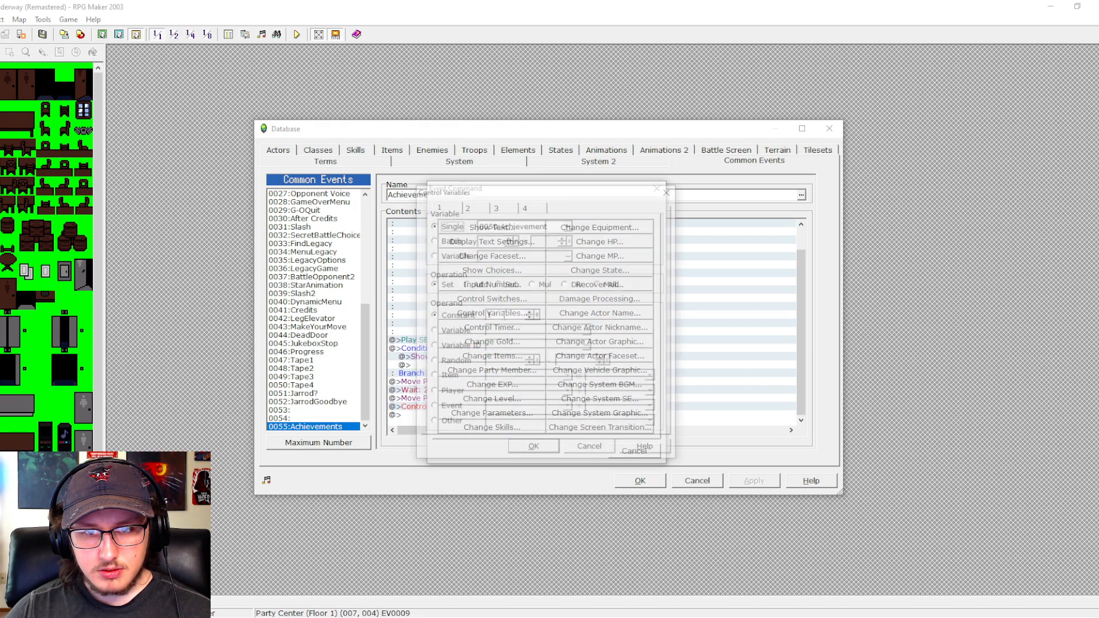
click(533, 449)
click(744, 482)
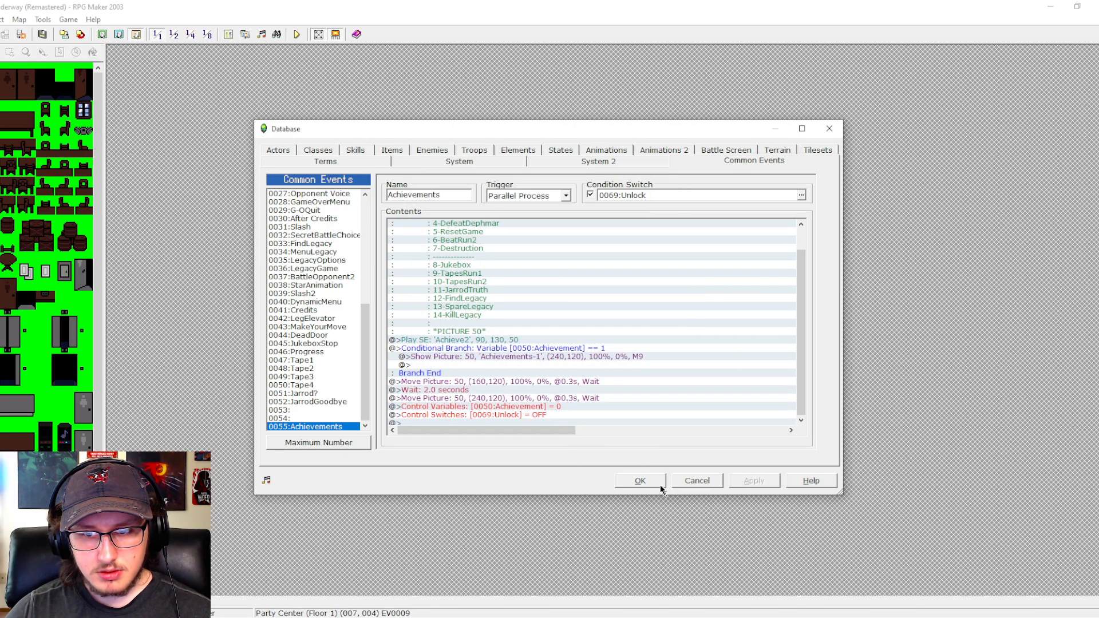
click(640, 481)
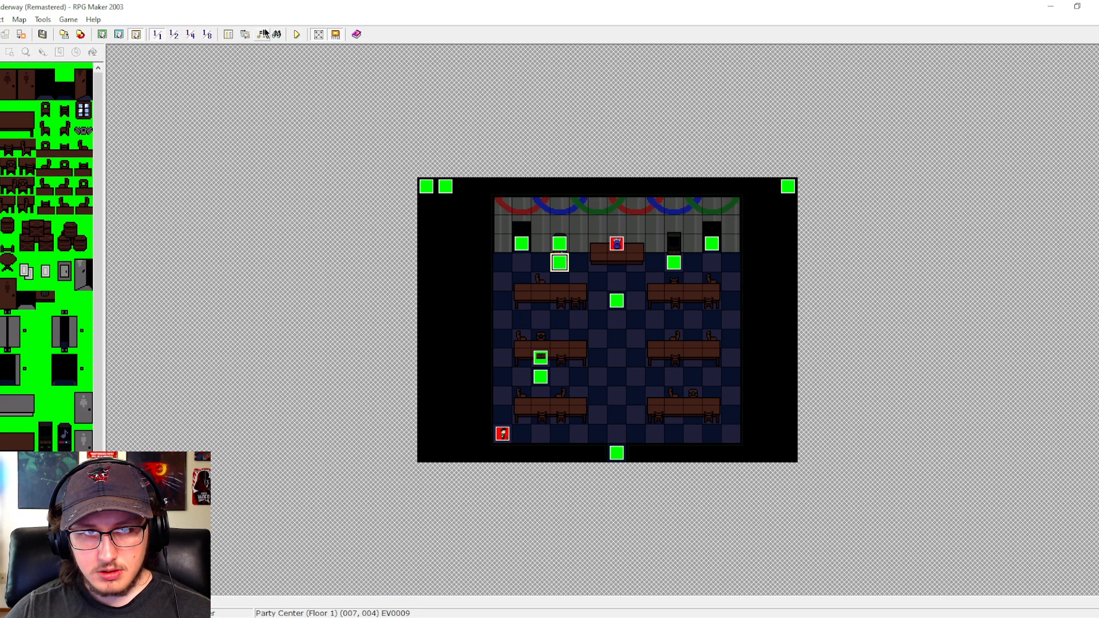
- Save the project, test-play it by walking the character around the party room, and close the game
click(296, 34)
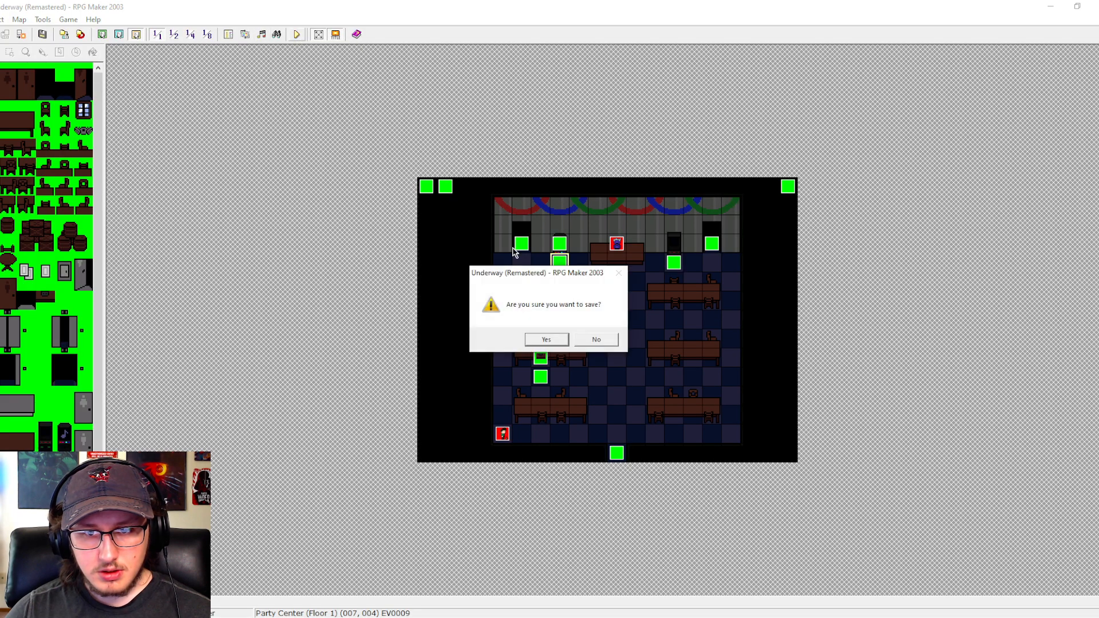
key(Return)
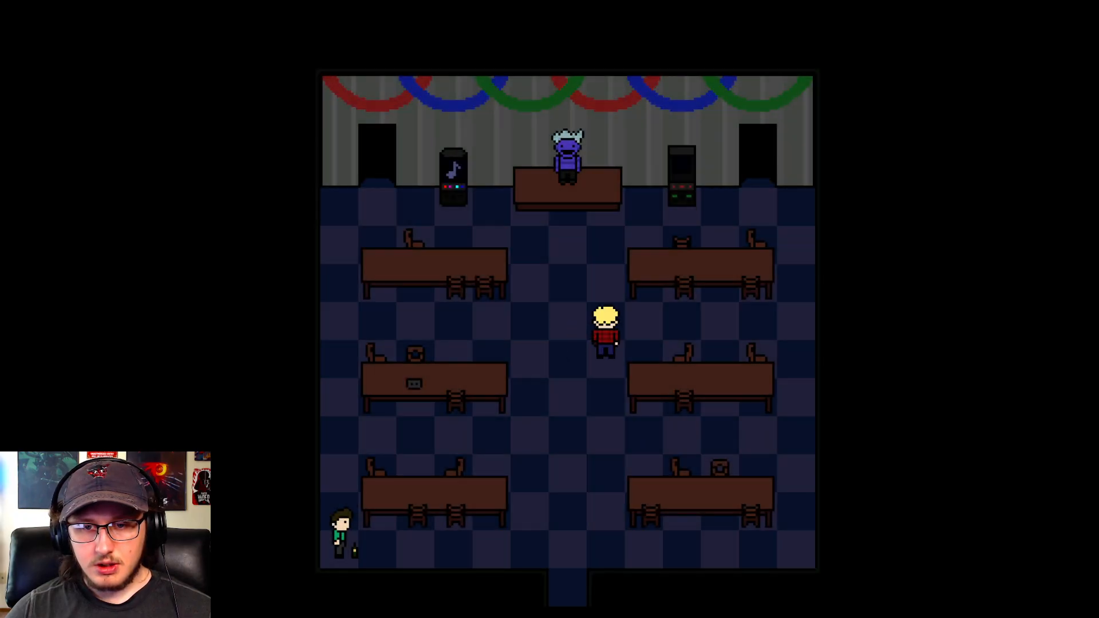
key(Up)
key(Left)
key(Down)
key(Right)
key(Down)
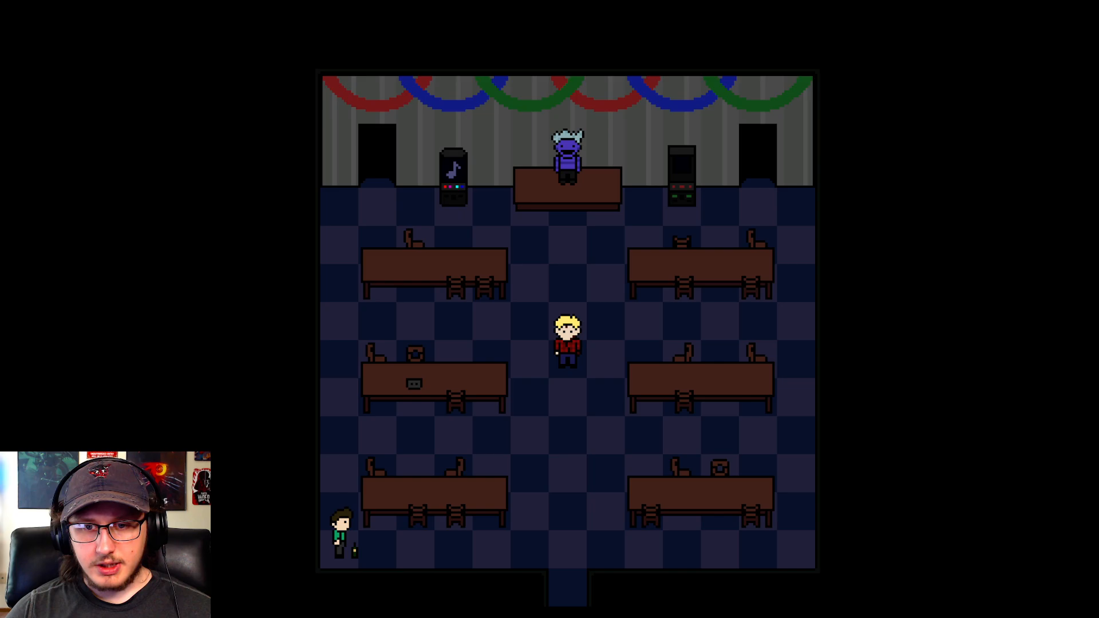
key(F4)
click(830, 91)
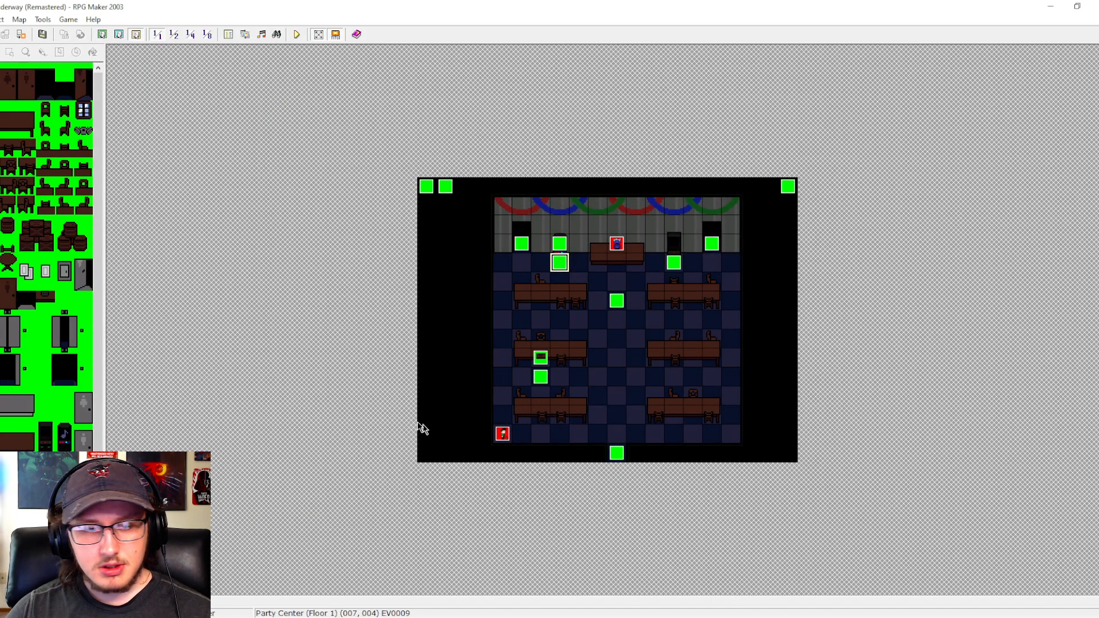
- In the Start map's TestMode event, set Leo's walking graphic to the second figure in the top row of KillerPlayer-1
click(52, 496)
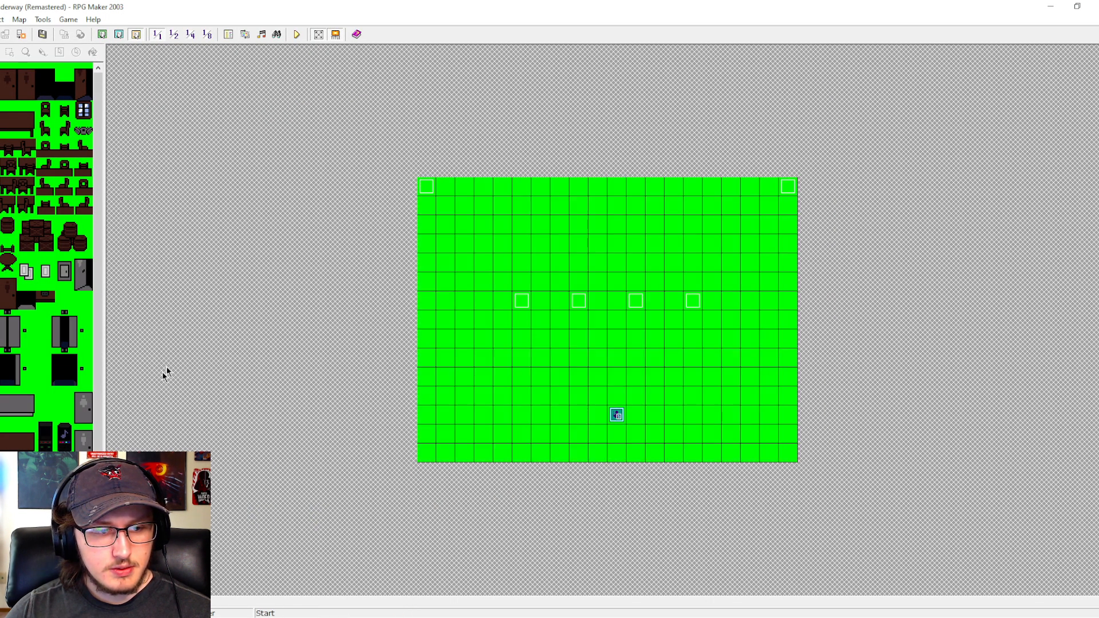
double_click(424, 191)
double_click(596, 268)
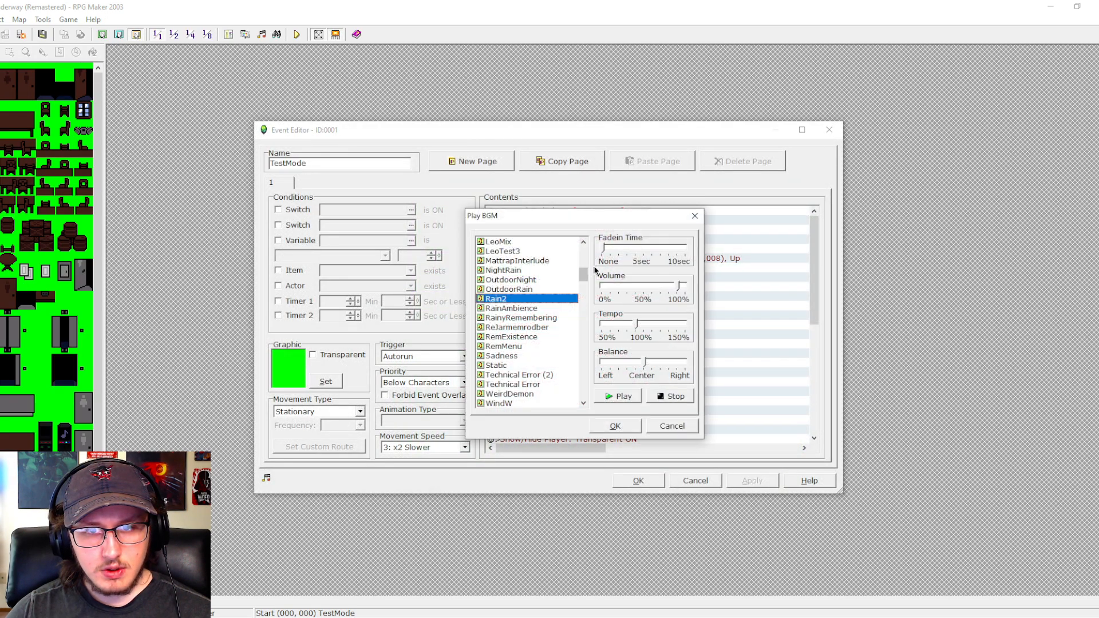
click(670, 425)
double_click(572, 277)
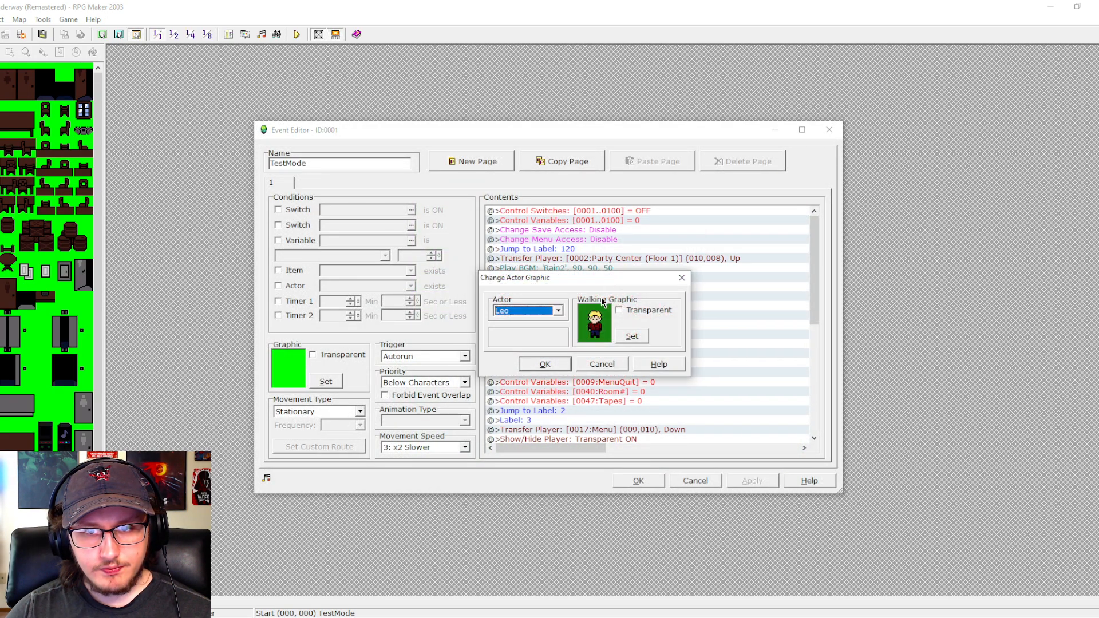
click(631, 336)
click(515, 246)
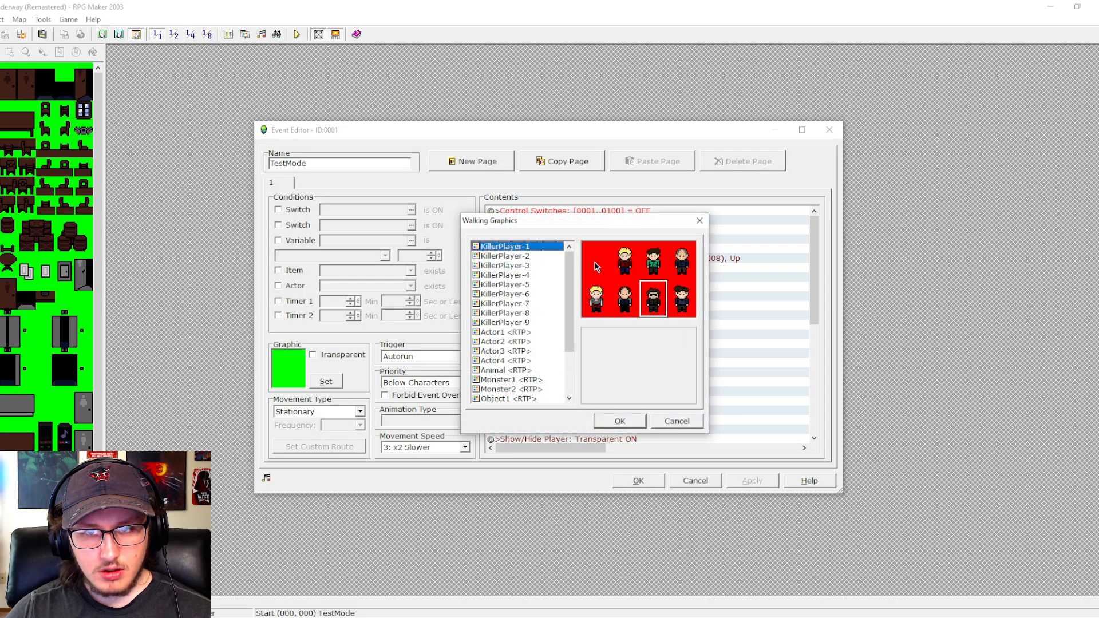
click(623, 419)
click(545, 364)
click(637, 480)
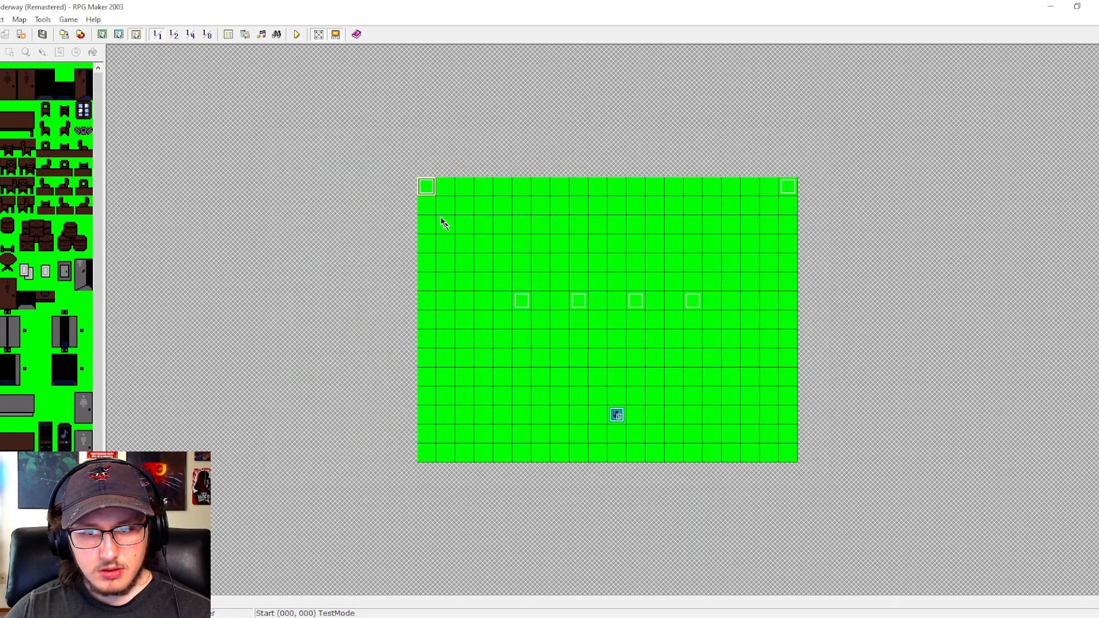
- Save the project, start a test play, and walk the character up to the jukebox
click(296, 35)
key(Return)
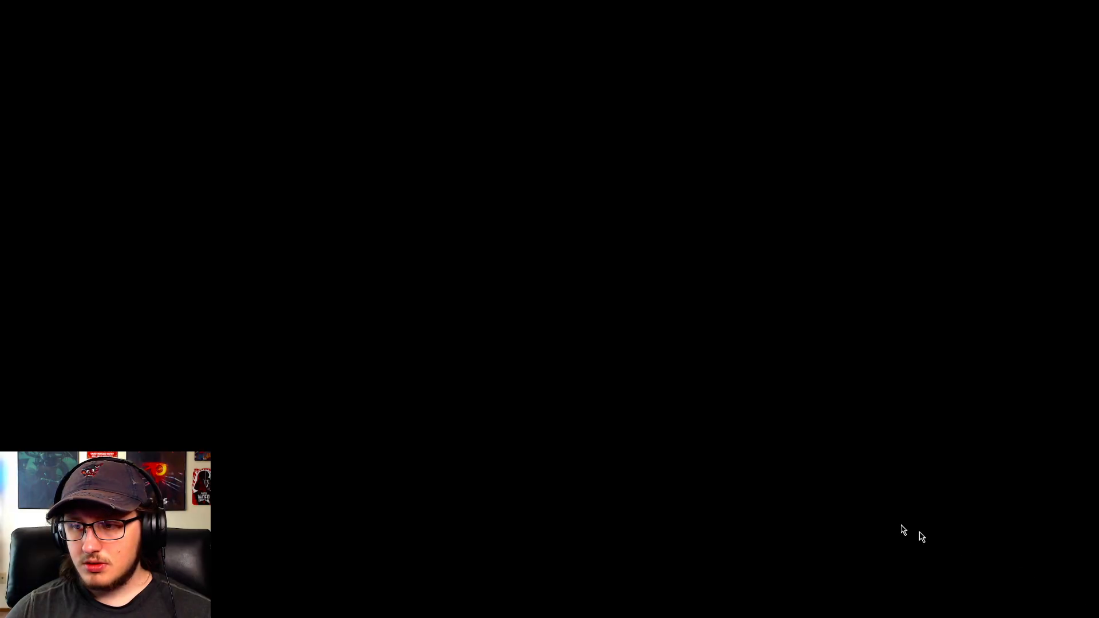
key(Left)
key(Down)
key(Right)
key(Right)
key(Up)
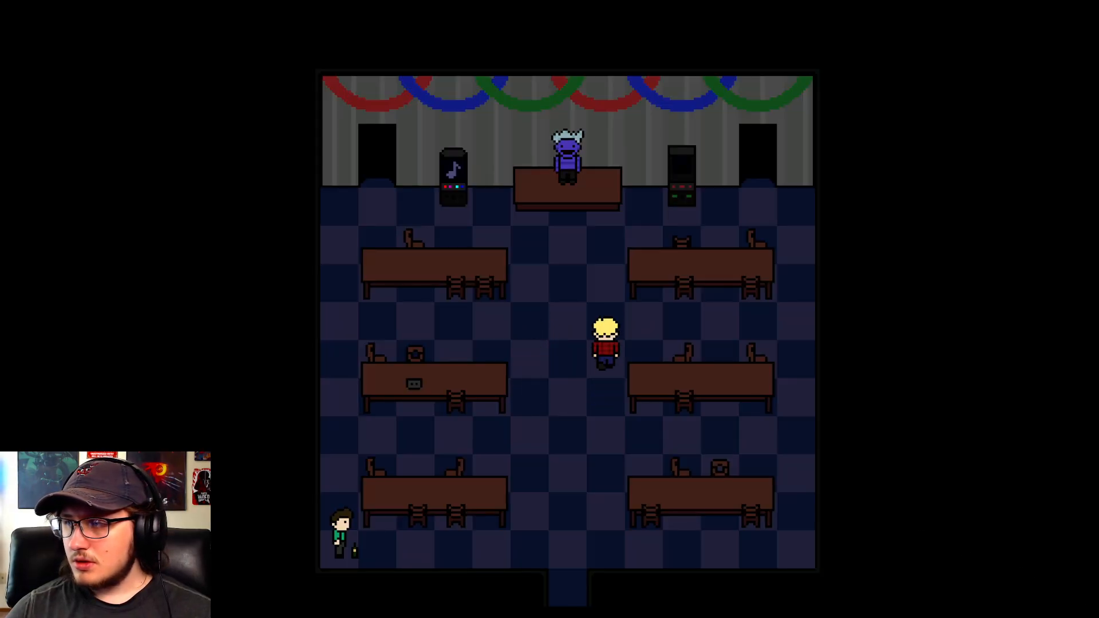
key(Left)
key(Up)
key(Up)
key(Left)
key(Up)
key(Left)
key(Left)
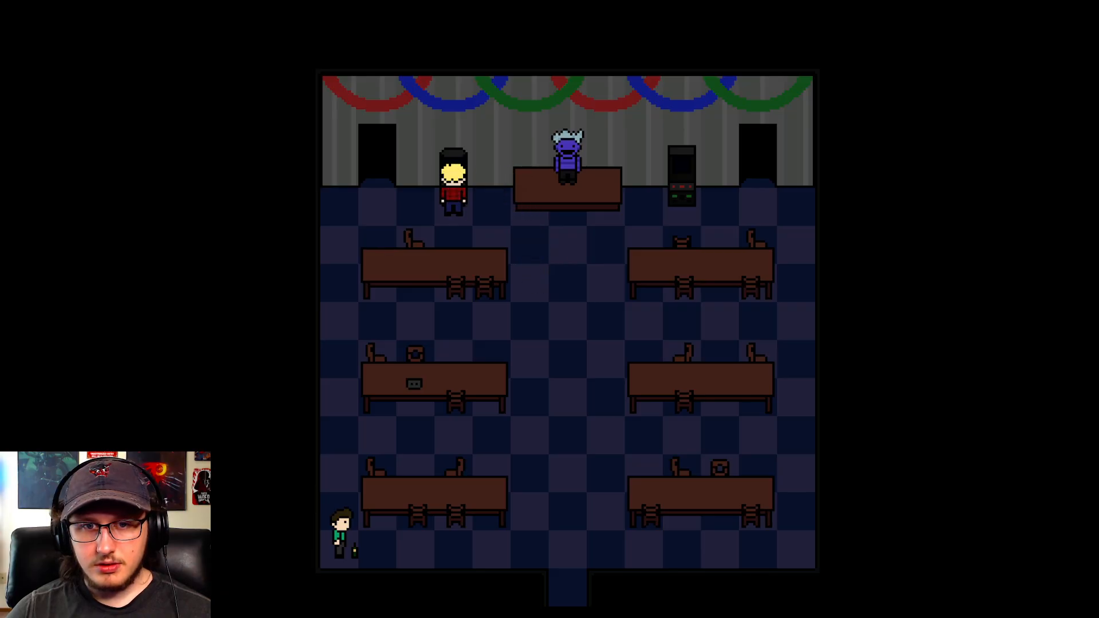
- Talk through the jukebox dialogue, choose the song Technical Error, and open the in-game debug switch list
key(z)
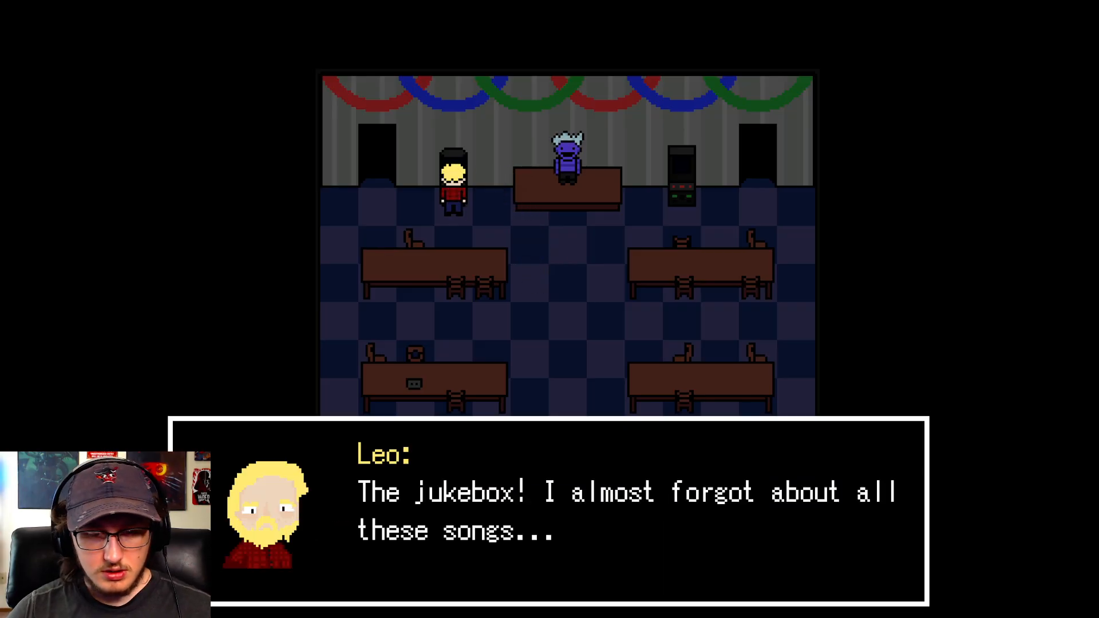
key(z)
key(z)
key(z)
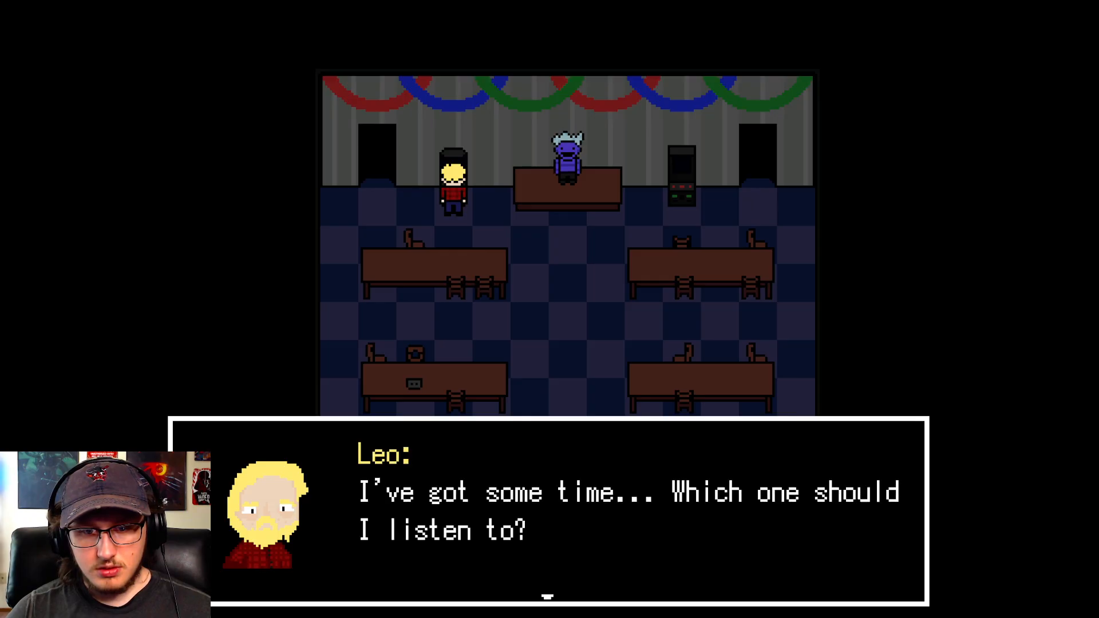
key(z)
key(Down)
key(Down)
key(Up)
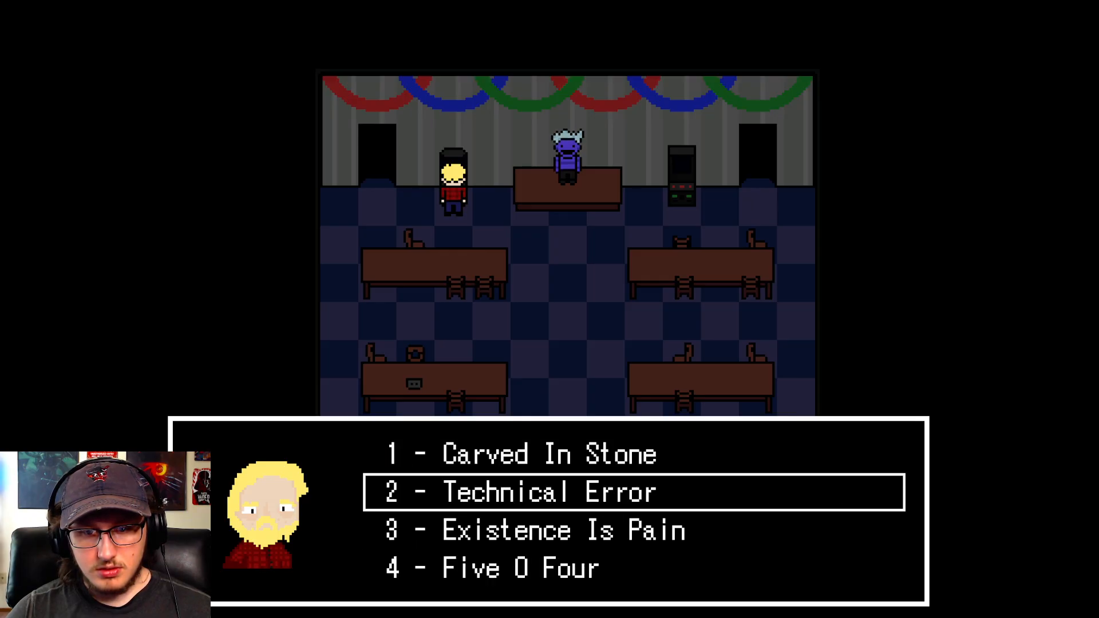
key(z)
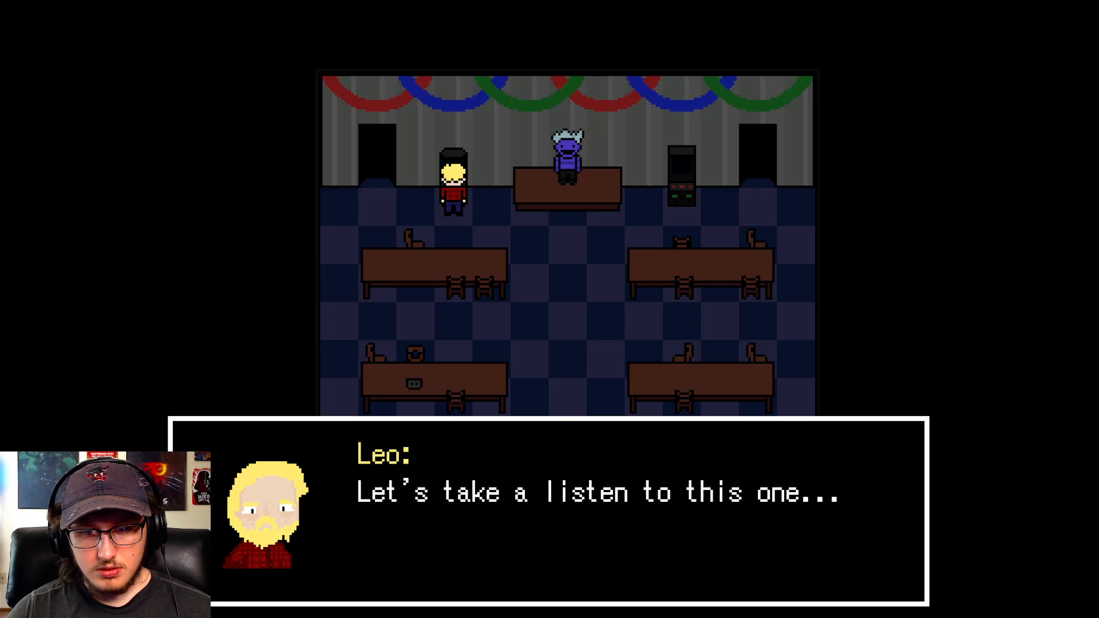
key(z)
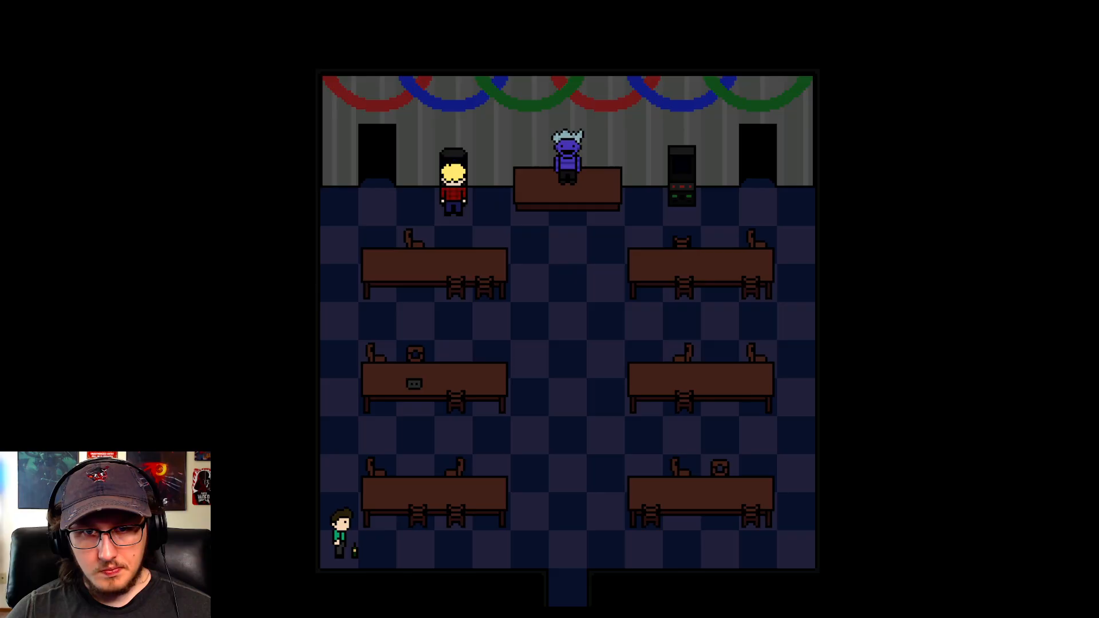
key(F9)
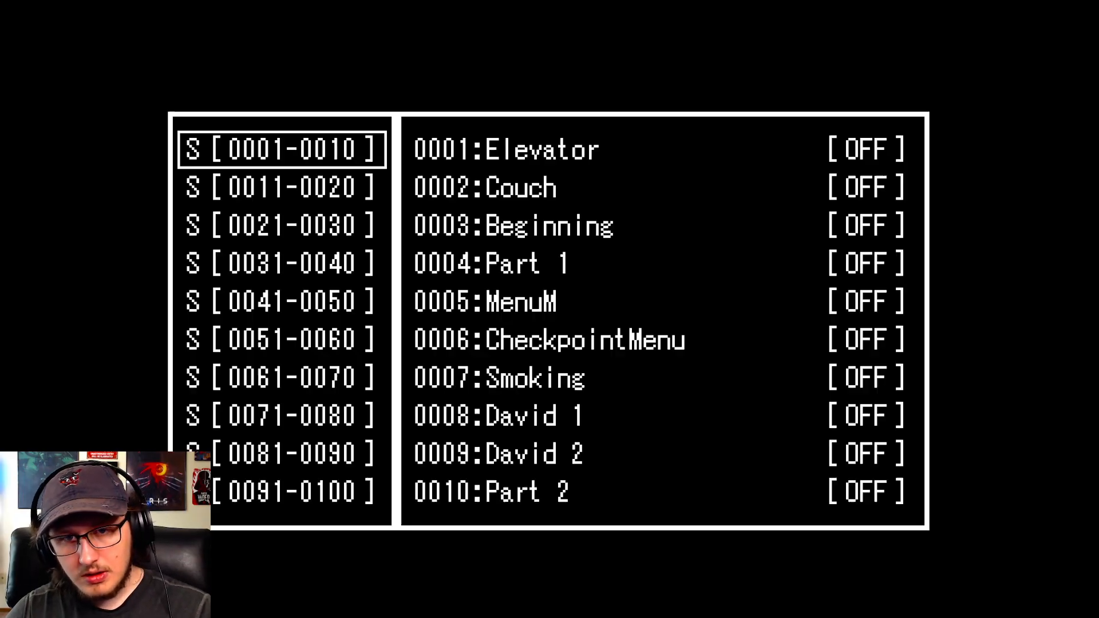
- In the in-game debug list, set variable 0050:Achievement to 1
key(Down)
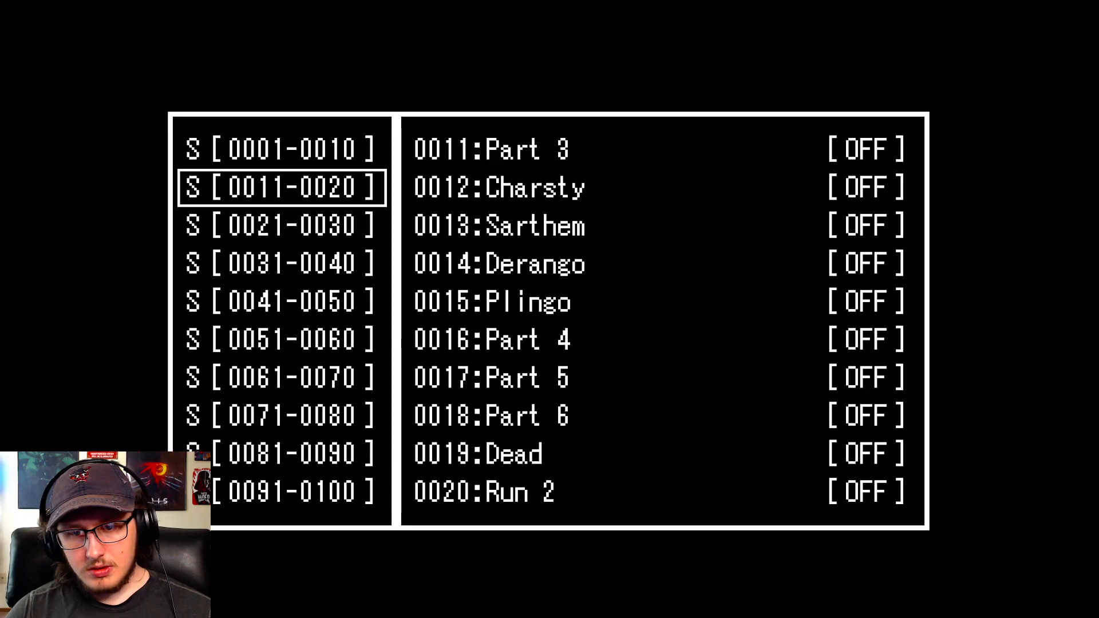
key(Down)
key(Down)
key(Page_Down)
key(Down)
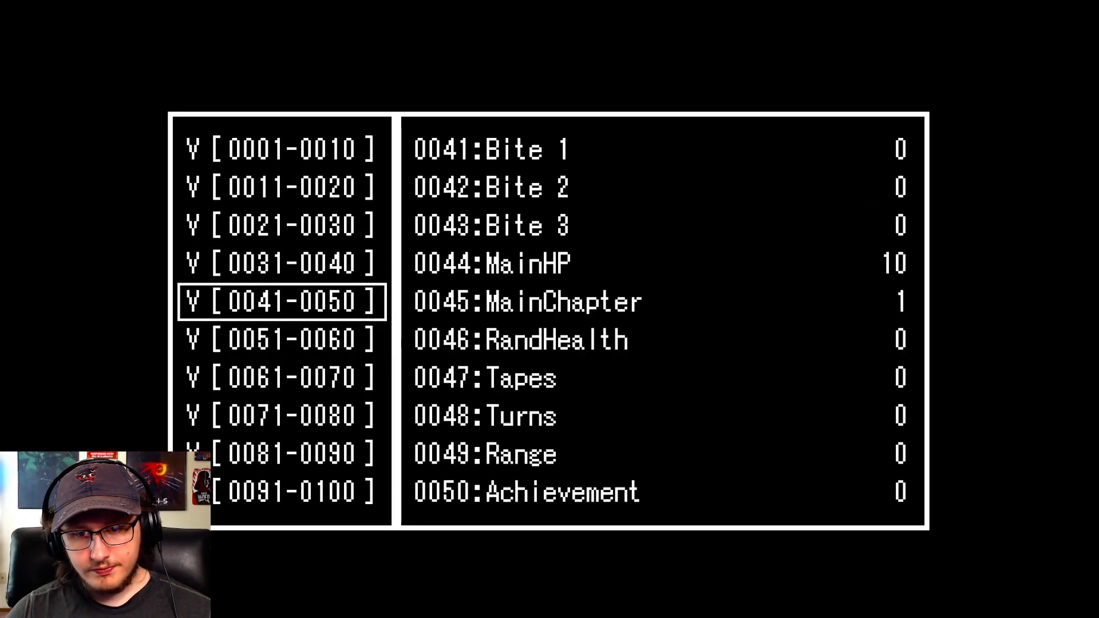
key(Return)
key(Up)
key(Return)
key(Up)
key(Return)
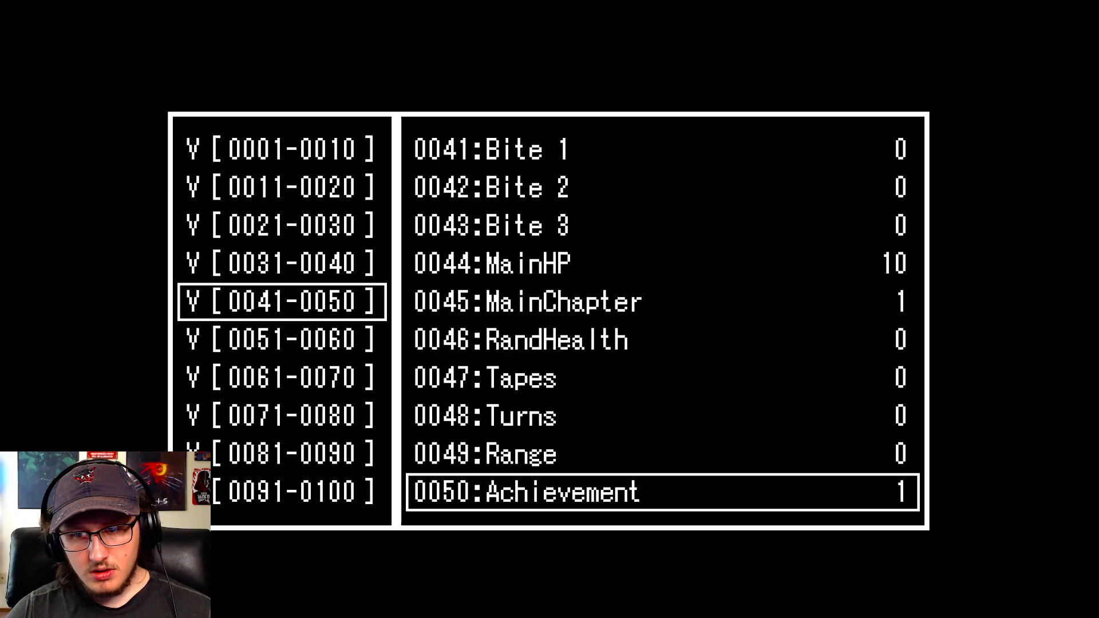
- Turn on switch 0069:Unlock in the debug list, return to the party room, and close the test play
key(Escape)
key(Page_Up)
key(Up)
key(Up)
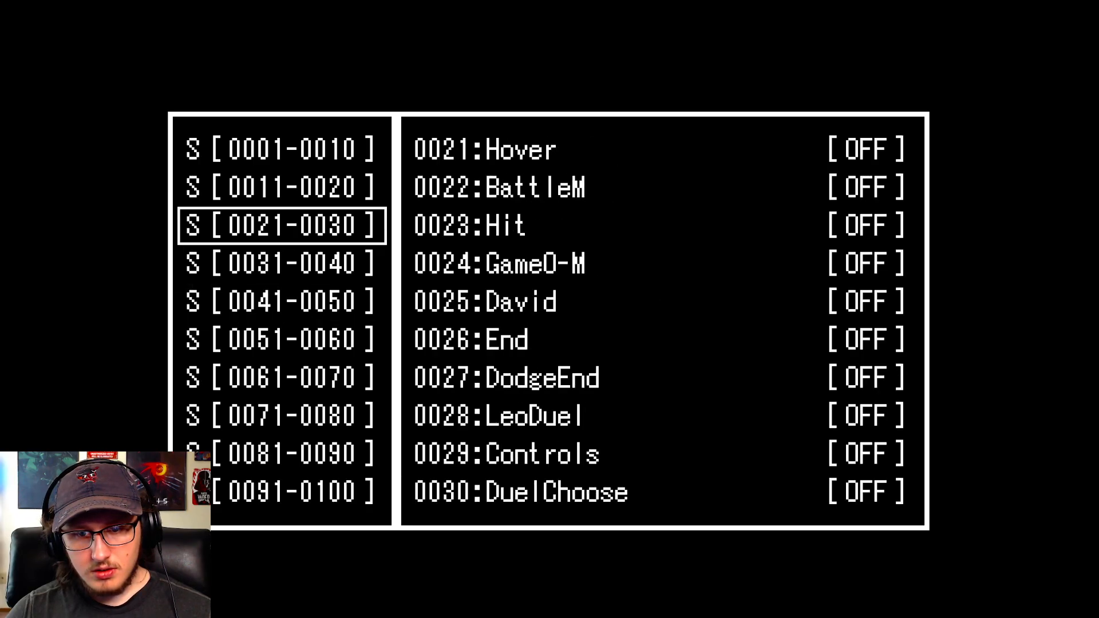
key(Down)
key(Down)
key(Down)
key(Down)
key(Down)
key(Up)
key(Return)
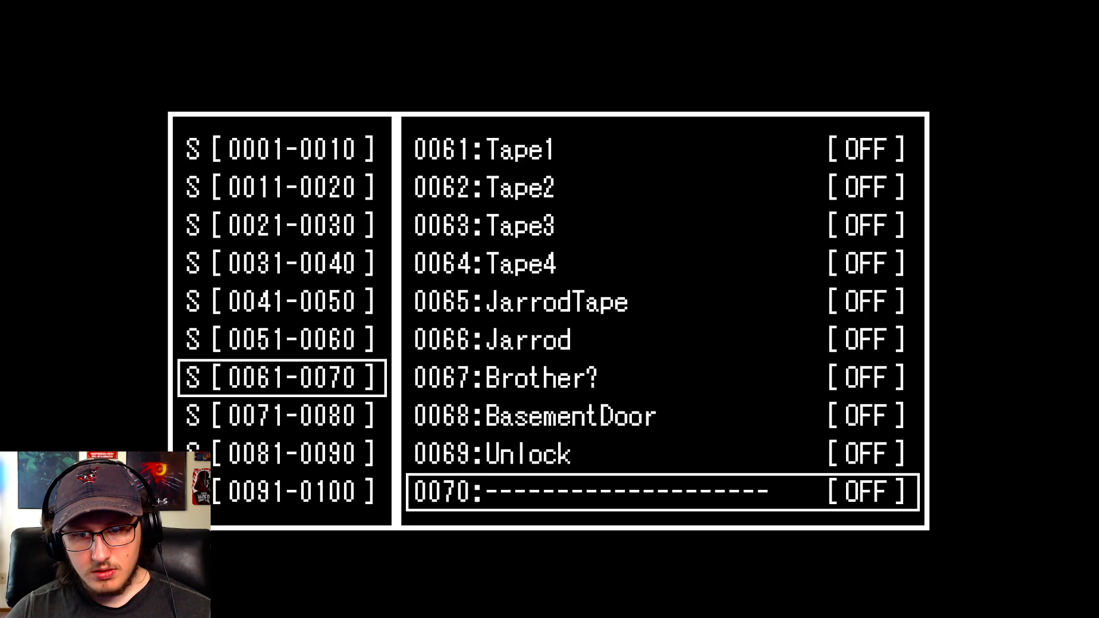
key(Up)
key(Return)
key(Escape)
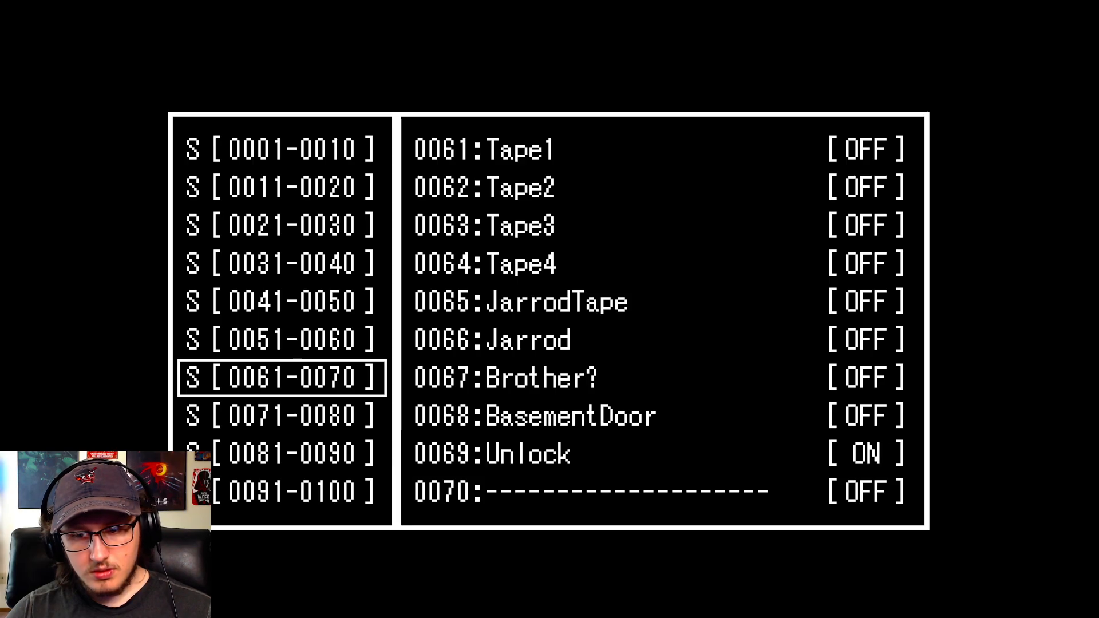
key(Escape)
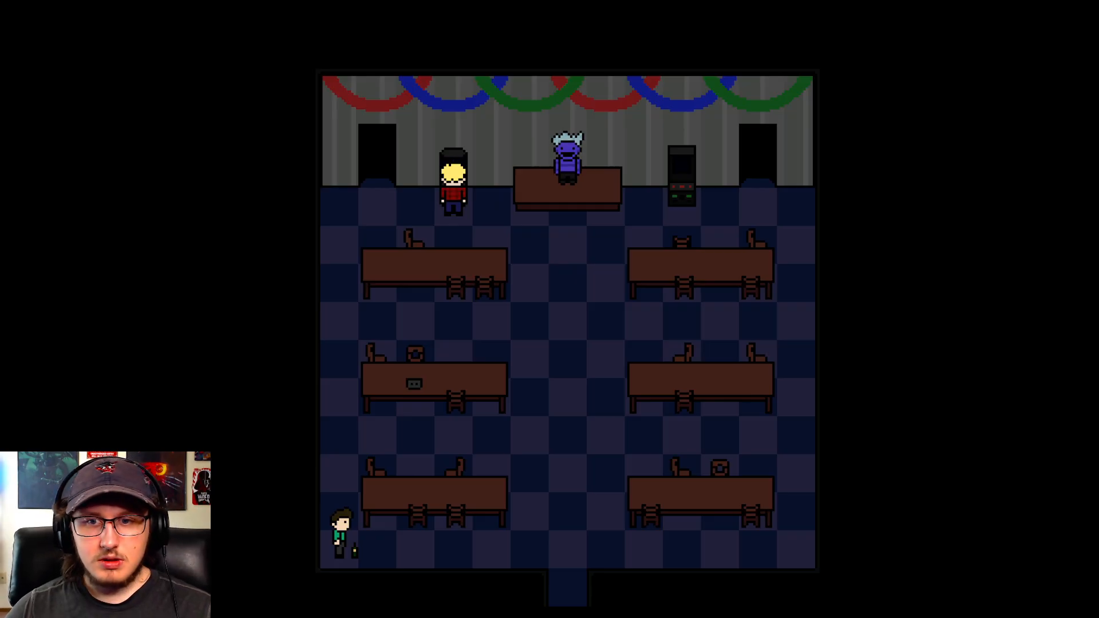
key(F4)
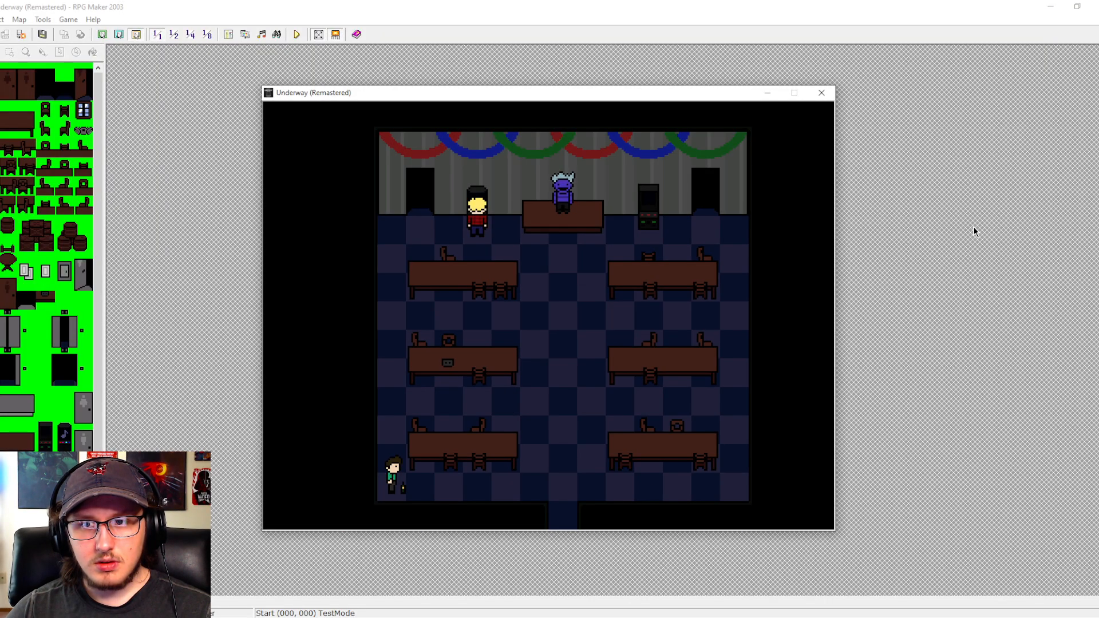
click(827, 95)
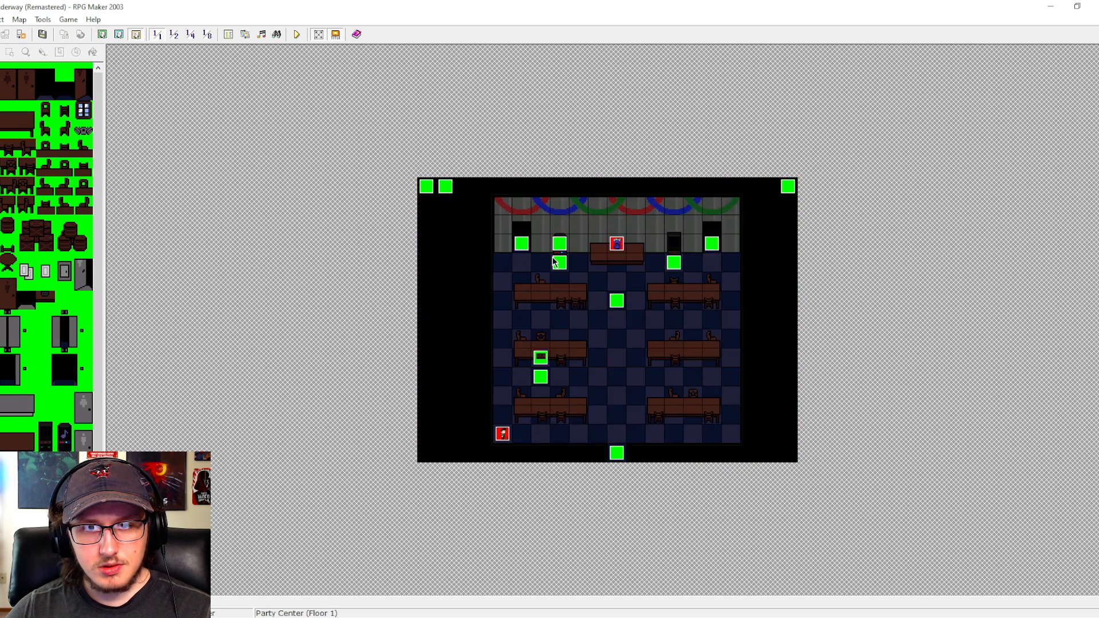
- Examine the jukebox event's commands from the Yes choice down to the Achievement variable and Unlock switch lines, then close the event
double_click(553, 259)
drag(815, 230, 822, 276)
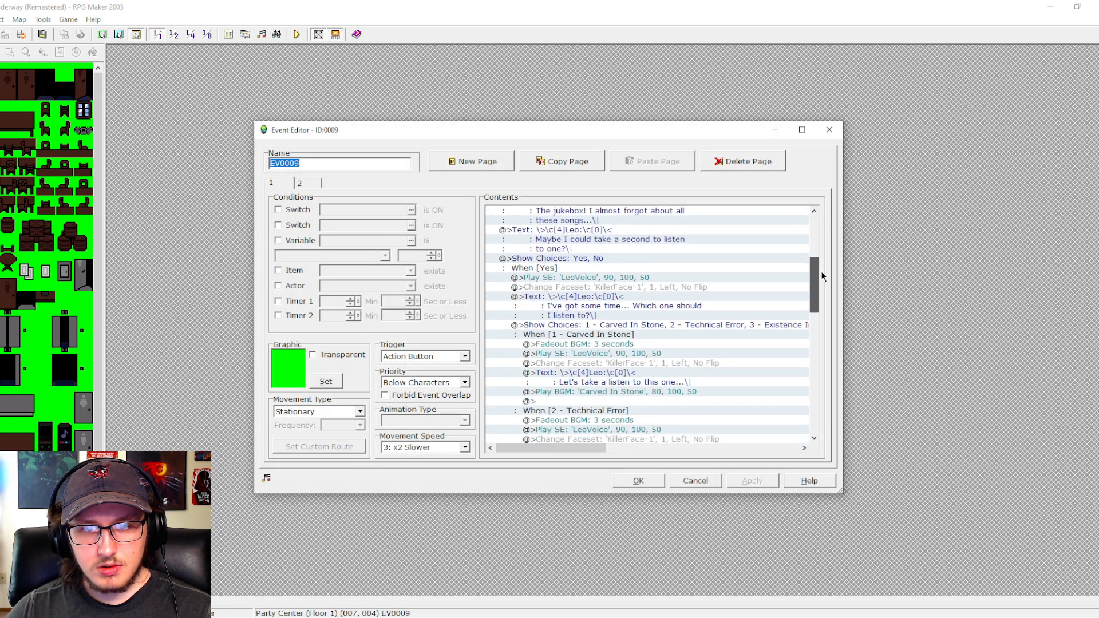
click(618, 267)
click(623, 277)
click(570, 269)
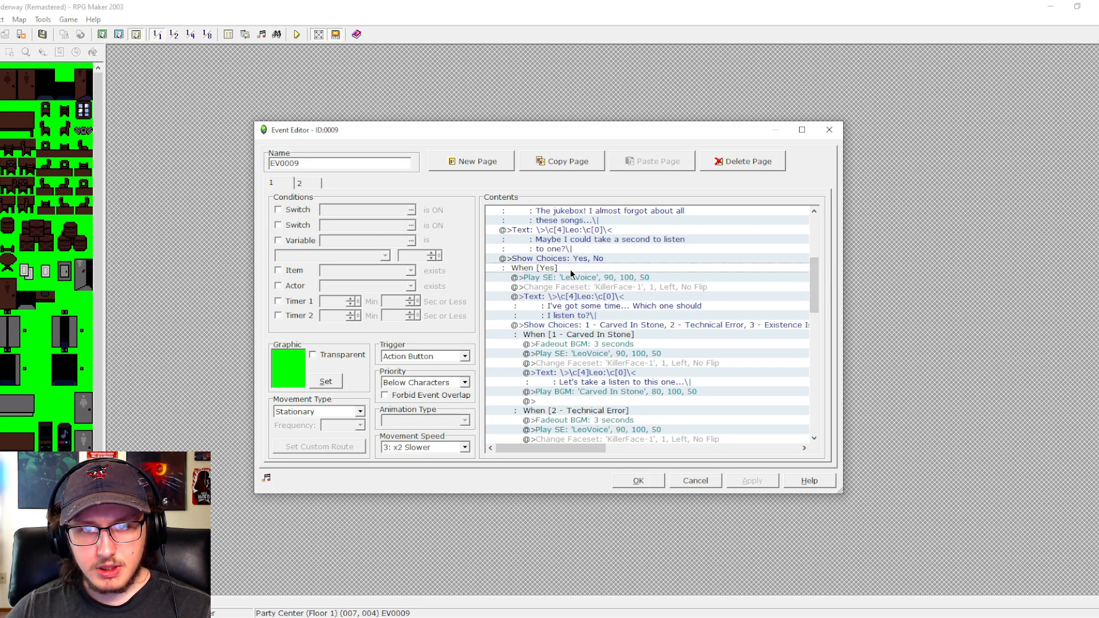
click(592, 266)
drag(819, 280, 803, 400)
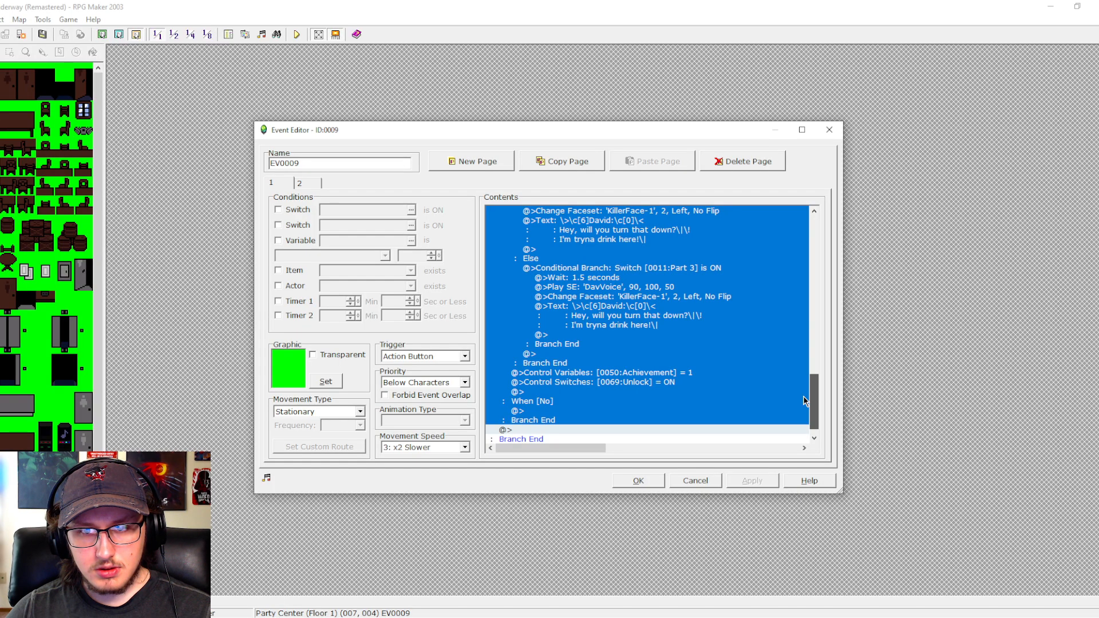
drag(804, 399, 822, 385)
click(706, 334)
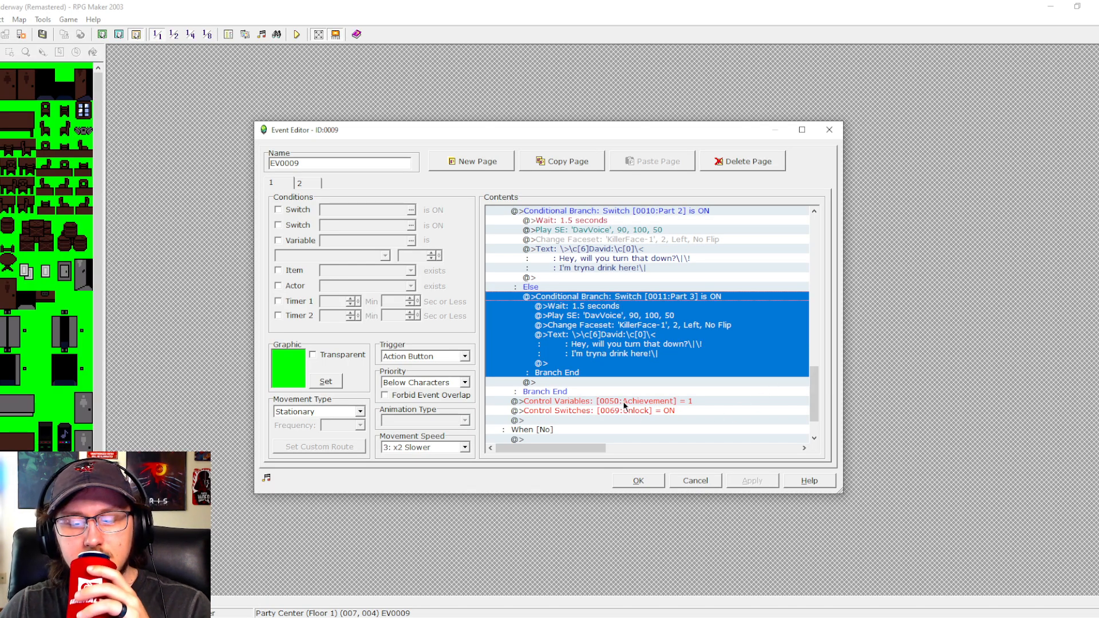
click(637, 480)
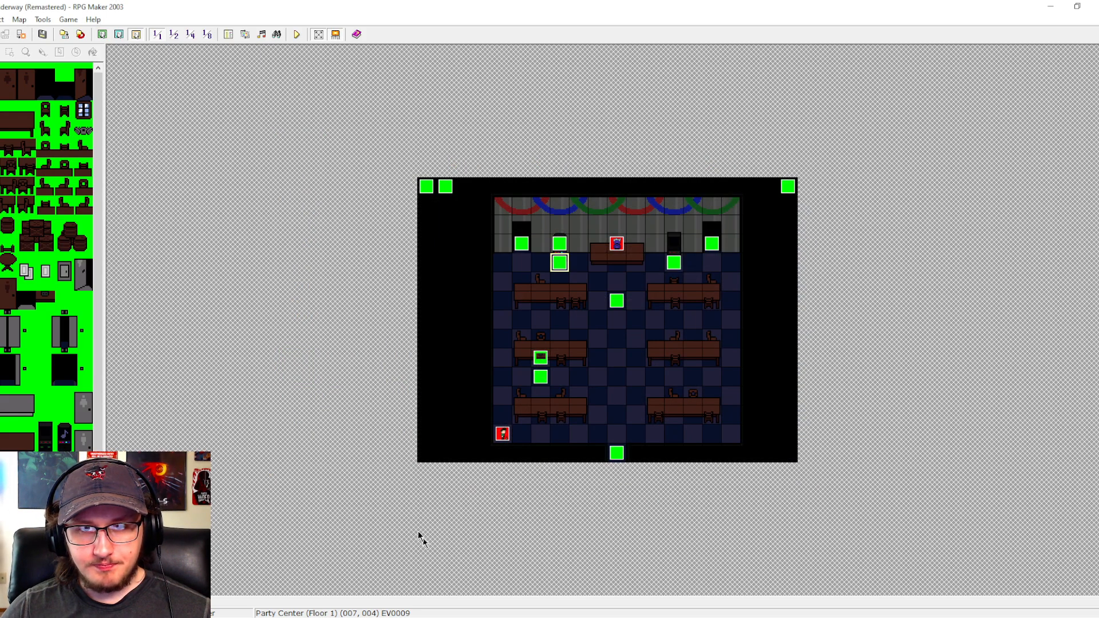
- In the Achievements common event, set the wait between the two picture moves to 2.5 seconds
click(228, 35)
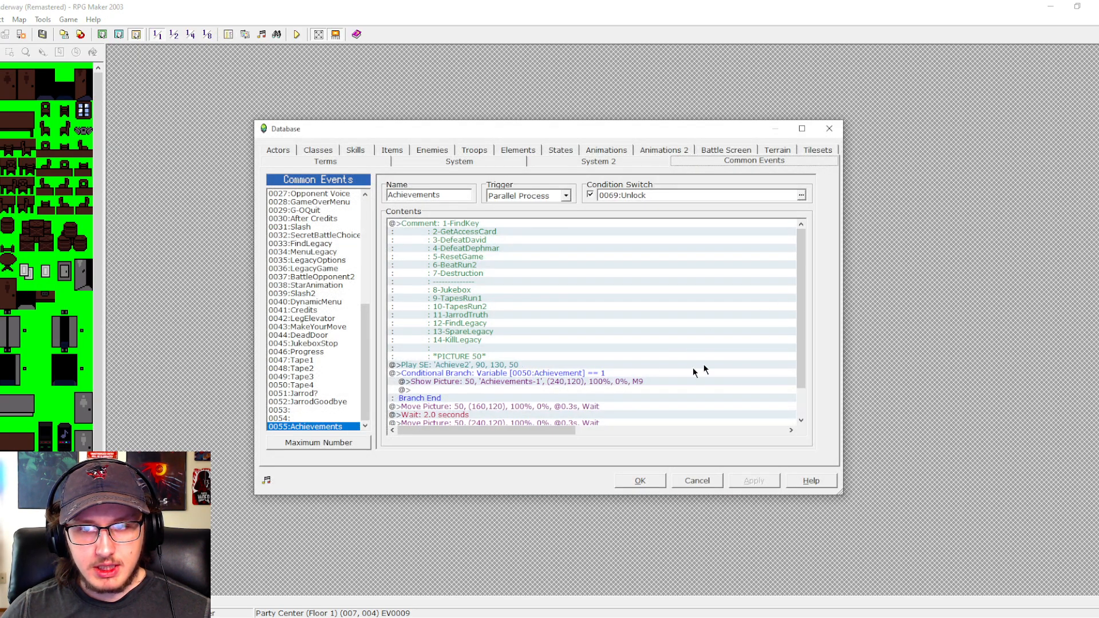
double_click(521, 415)
text(2)
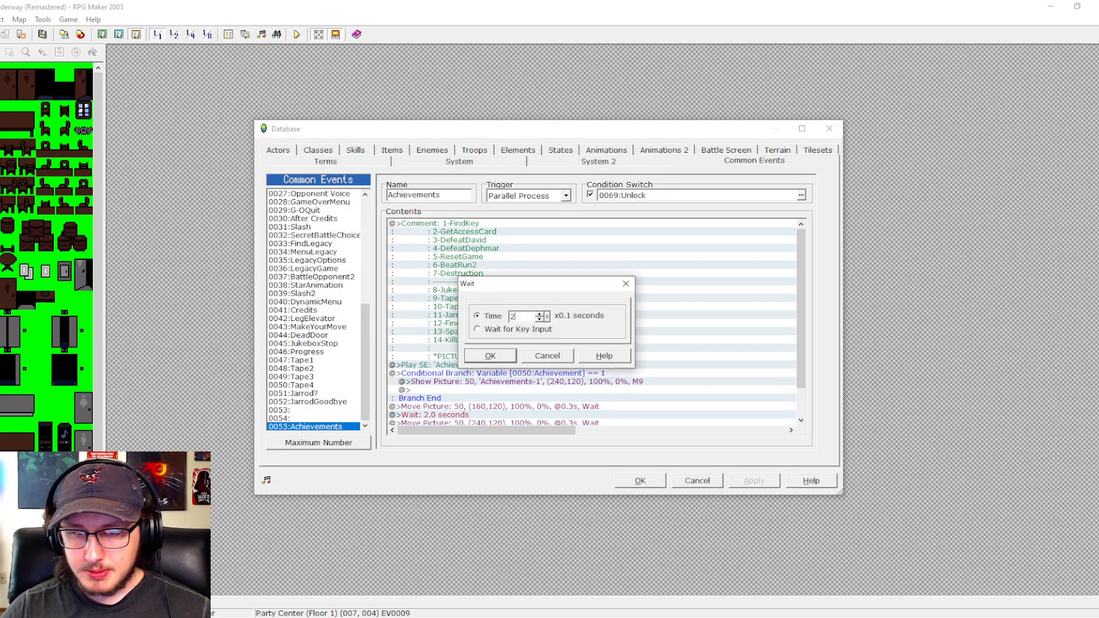
key(Return)
click(634, 480)
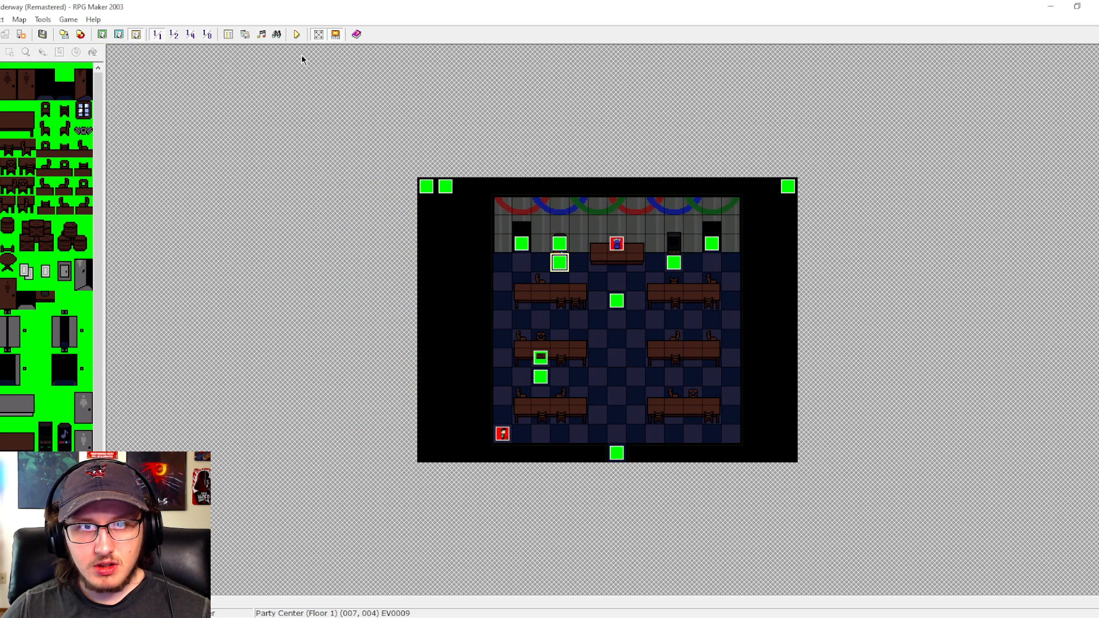
- Start a test play and advance the jukebox dialogue, answering Yes, up to the song choices
click(297, 35)
key(Return)
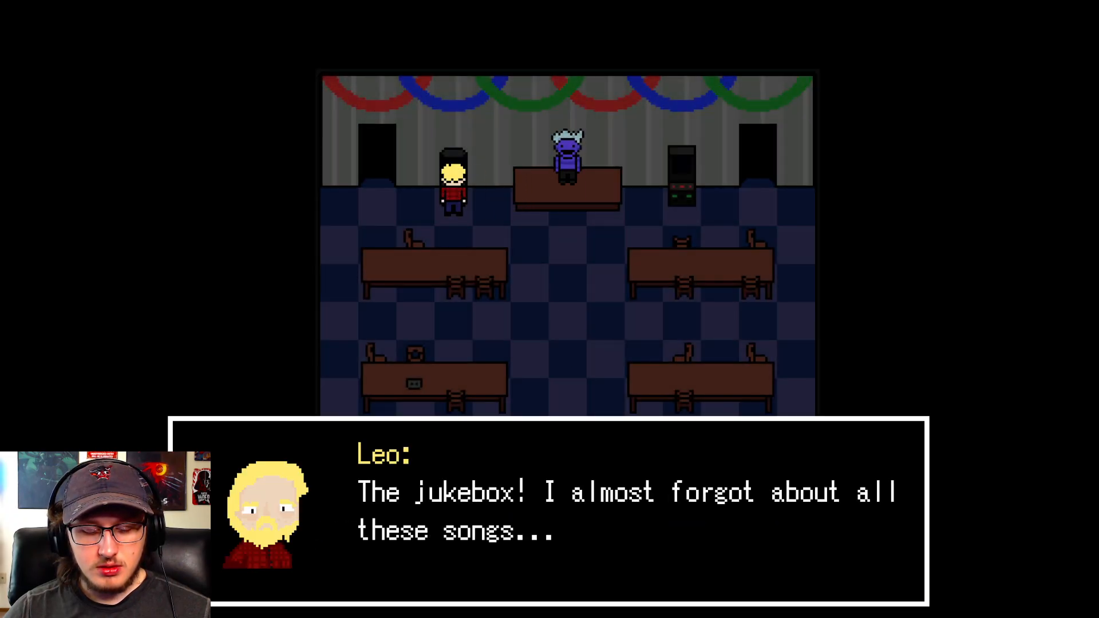
key(Return)
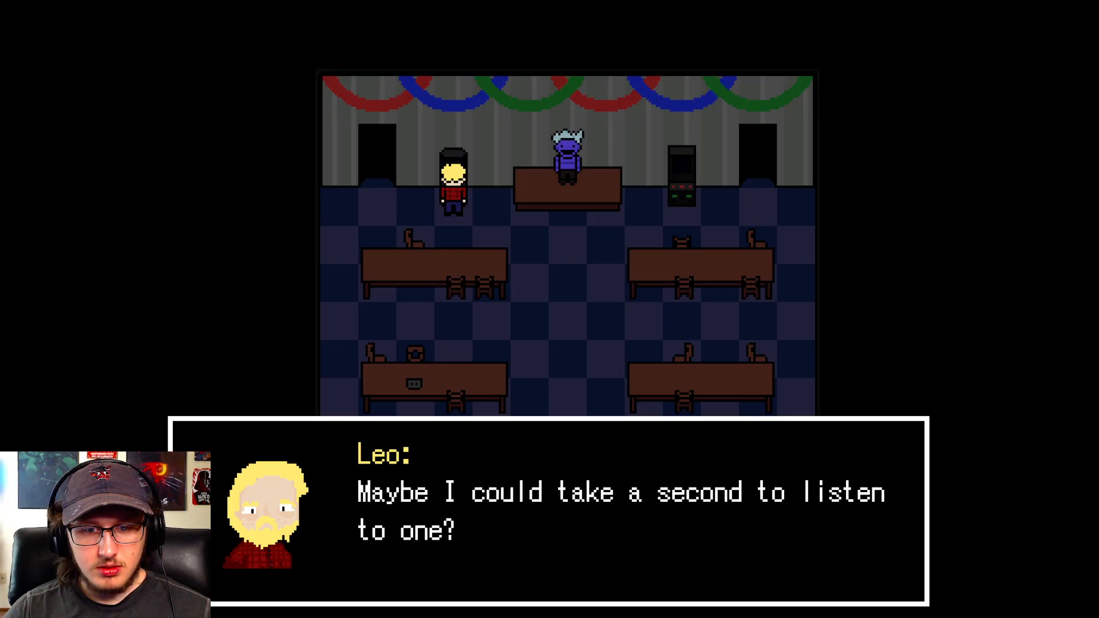
key(Return)
key(Return)
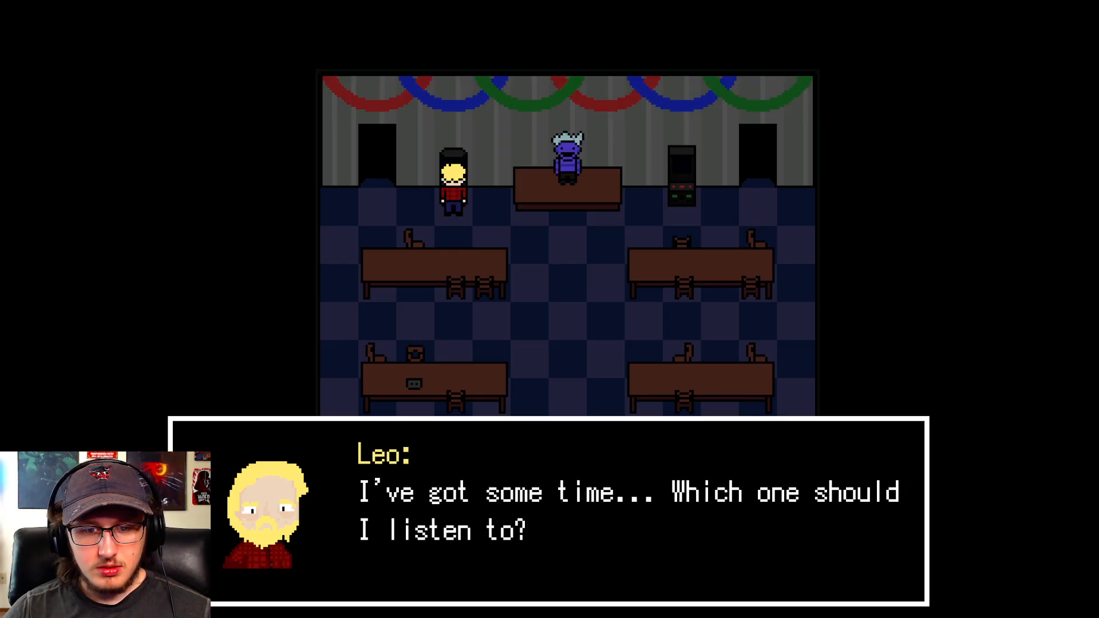
key(Return)
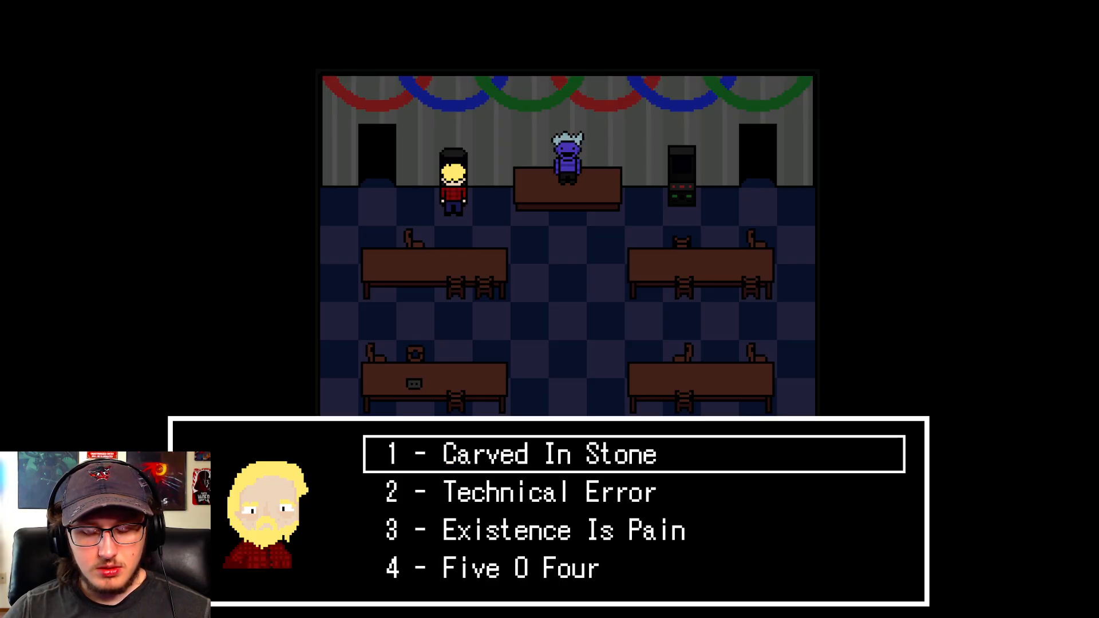
- Turn on switch 0010:Part 2 in the in-game debug list and return to the song choices
key(F9)
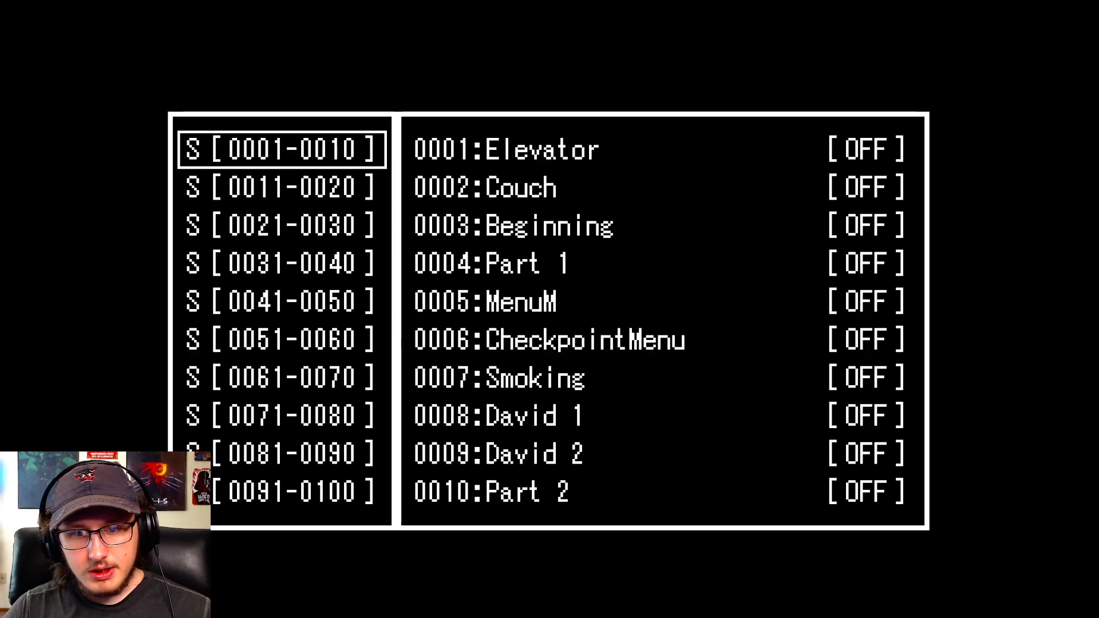
key(Return)
key(Up)
key(Up)
key(Down)
key(Return)
key(Escape)
key(Escape)
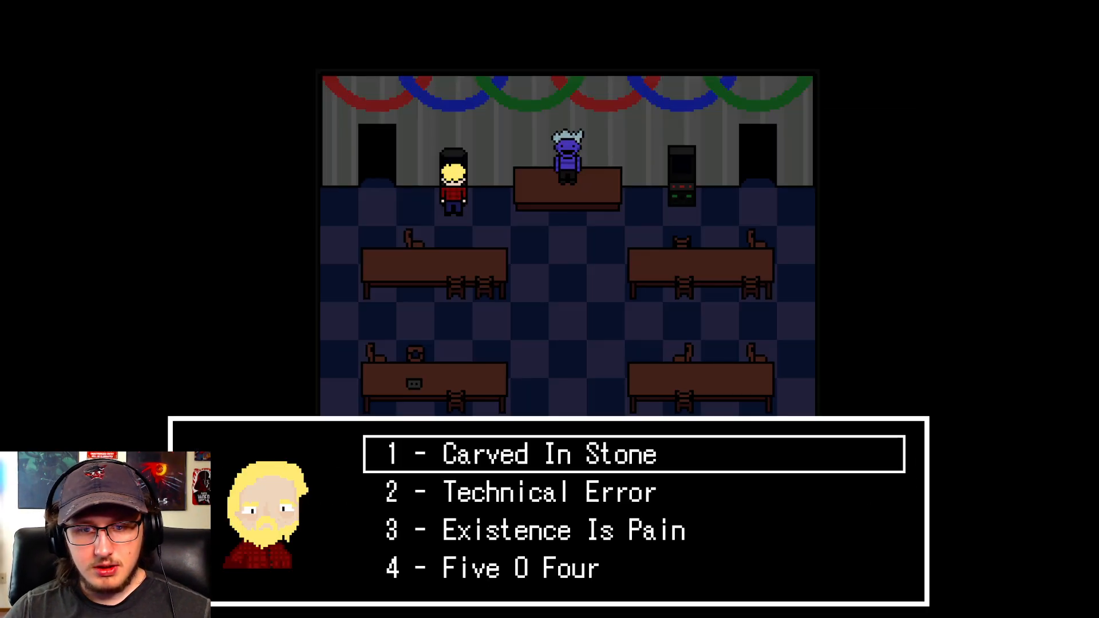
- Choose the song Carved In Stone and advance the dialogue past David's complaint
key(Down)
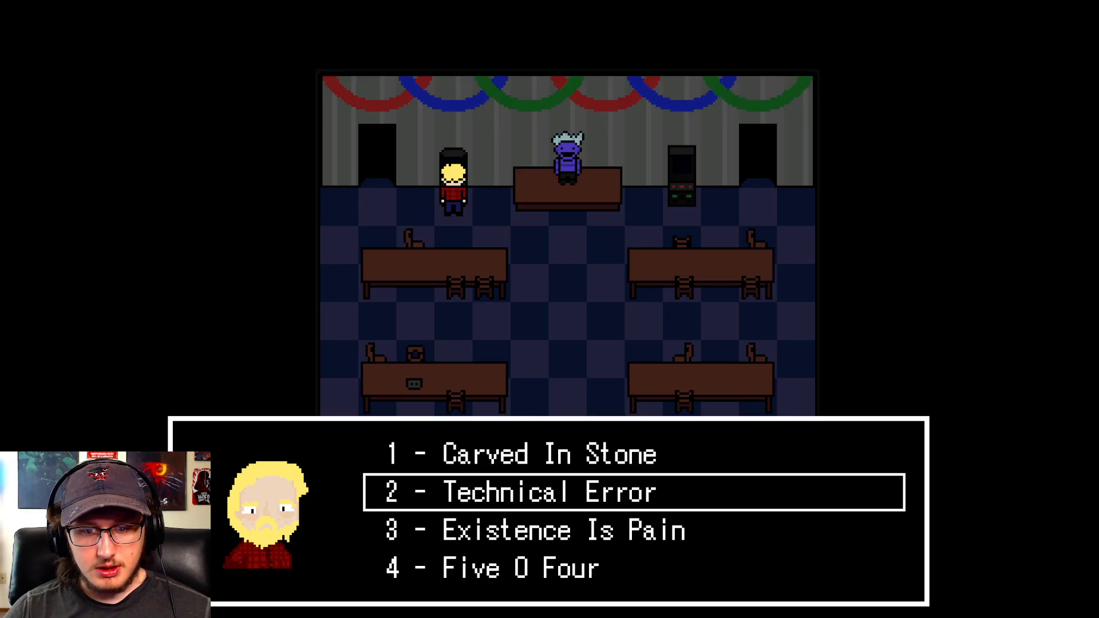
key(Up)
key(Return)
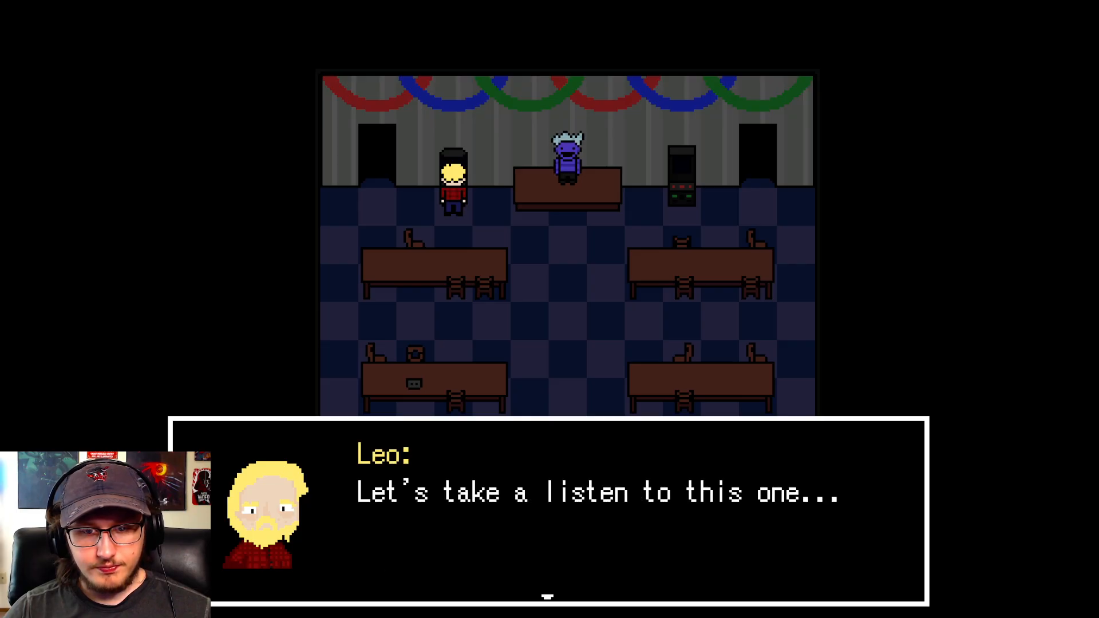
key(Return)
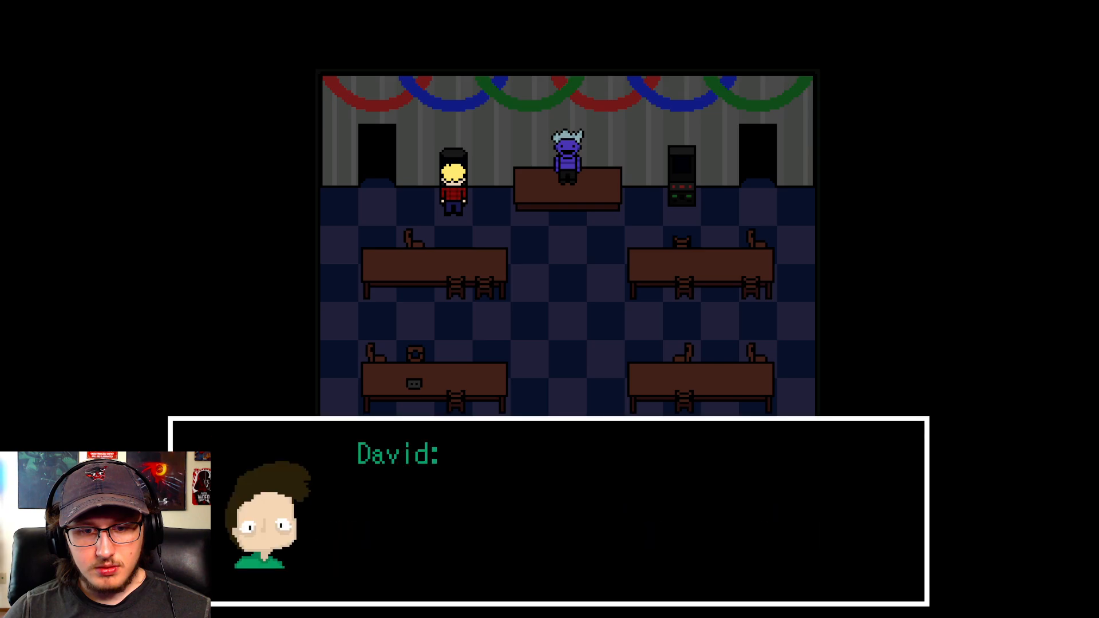
key(Return)
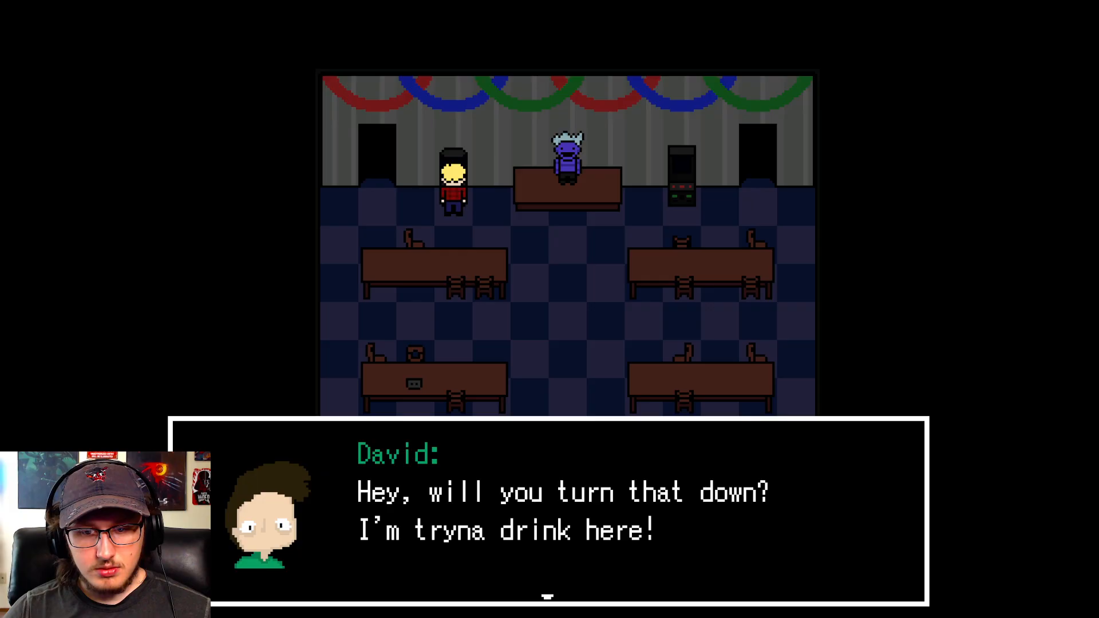
key(Return)
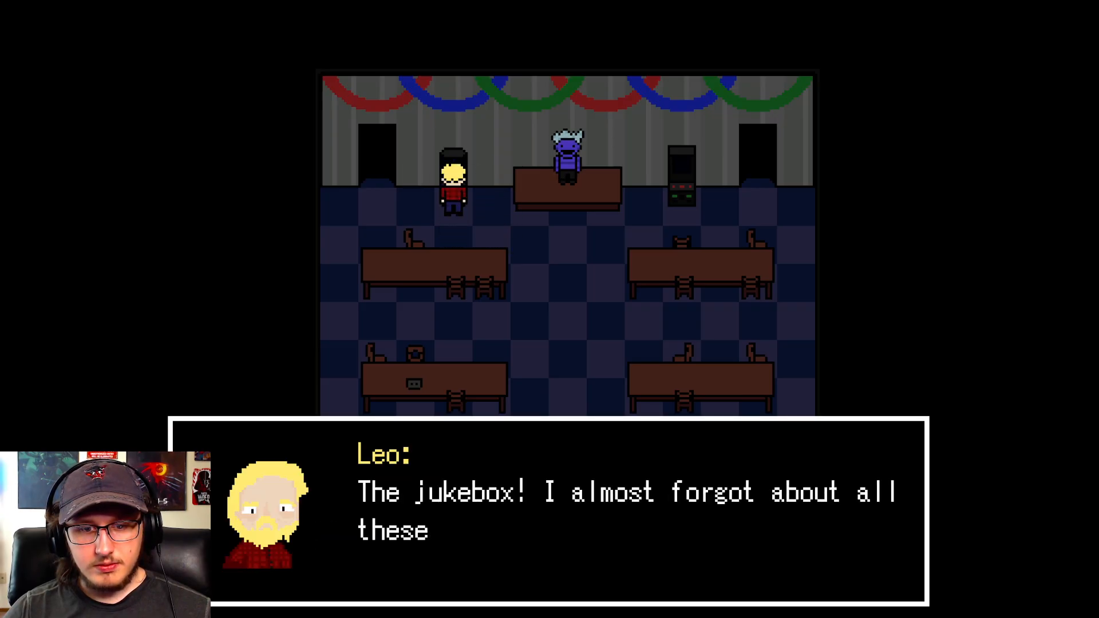
- Run through the jukebox dialogue a second time, picking a song and dismissing David's line
key(z)
key(z)
key(z)
key(z)
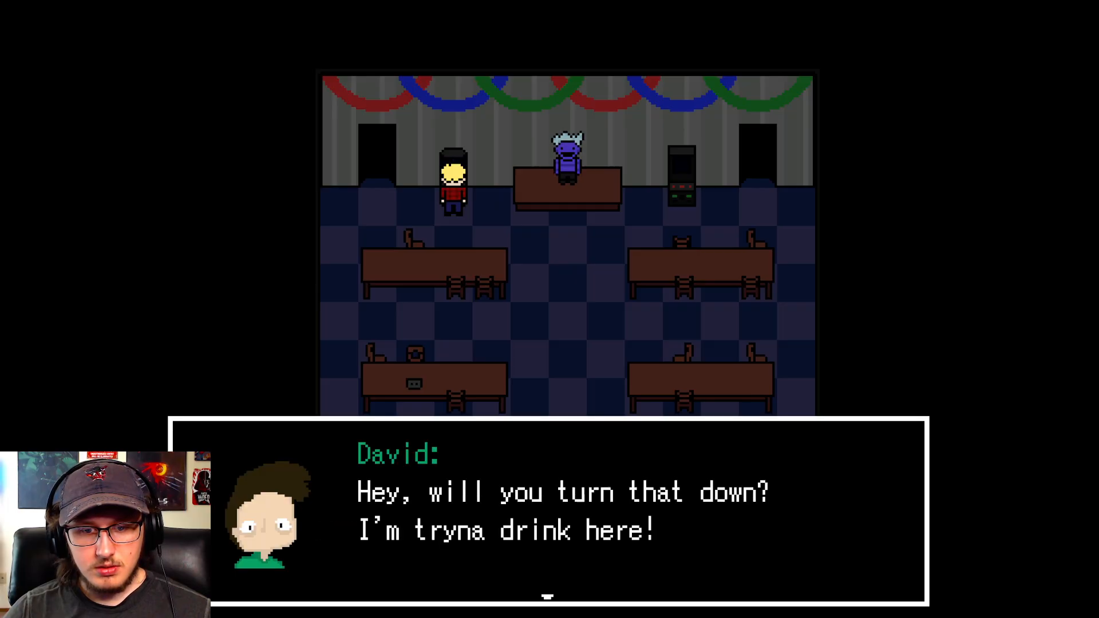
key(z)
- Walk the character around the party room to test movement while the achievement popup plays, and close the game
key(Down)
key(Left)
key(Down)
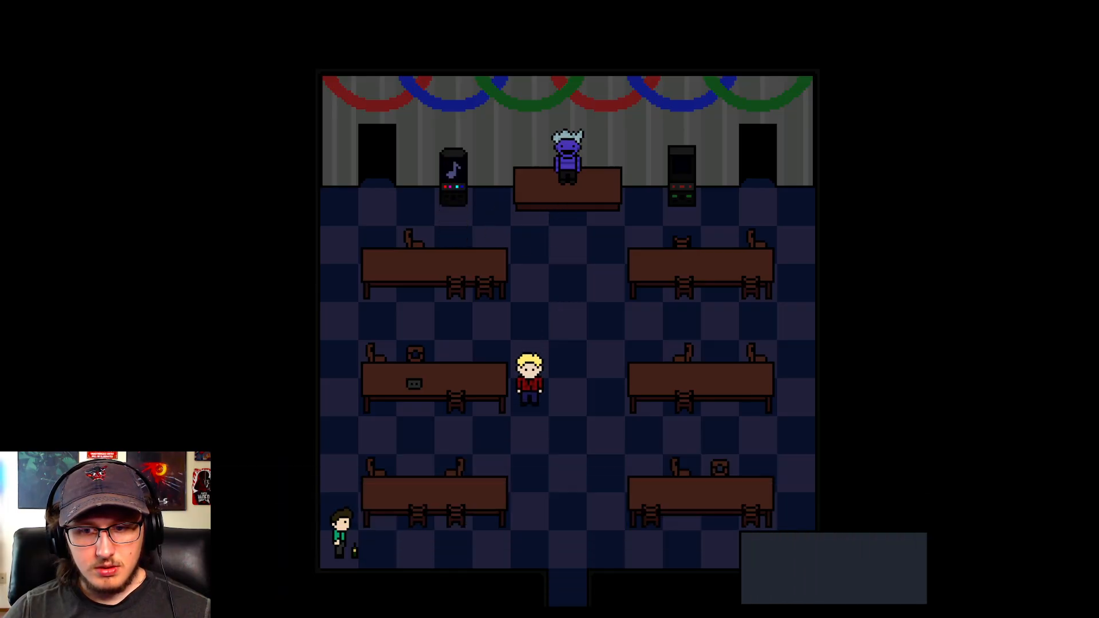
key(Right)
key(Left)
key(Right)
key(Down)
key(Left)
key(Right)
key(Up)
key(Left)
key(Right)
key(Up)
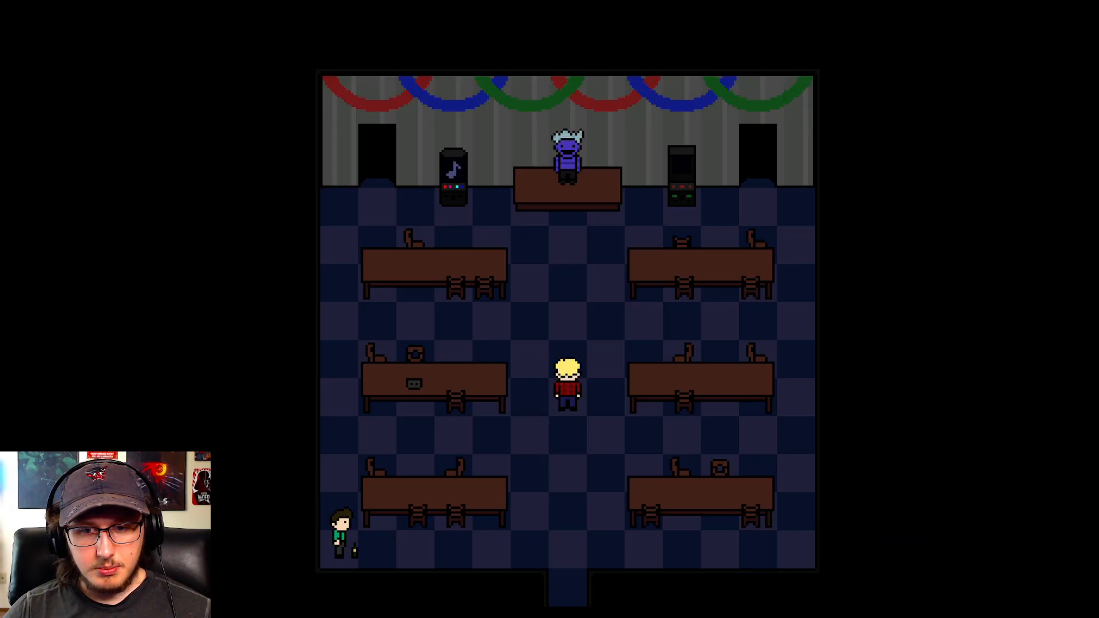
key(Right)
key(Left)
key(Up)
key(Up)
key(F4)
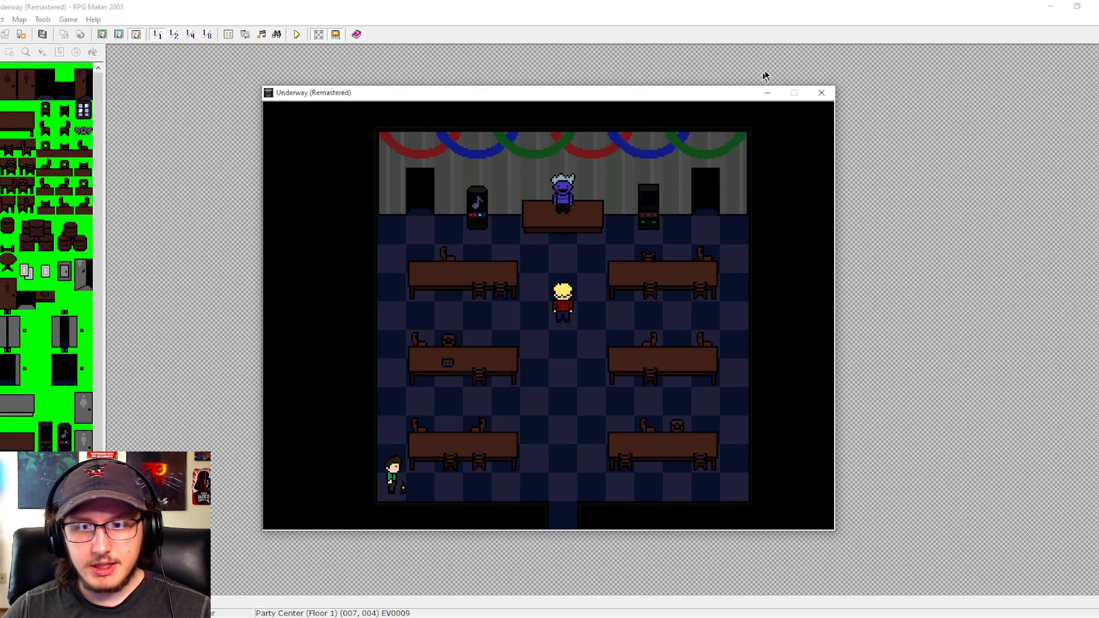
click(821, 93)
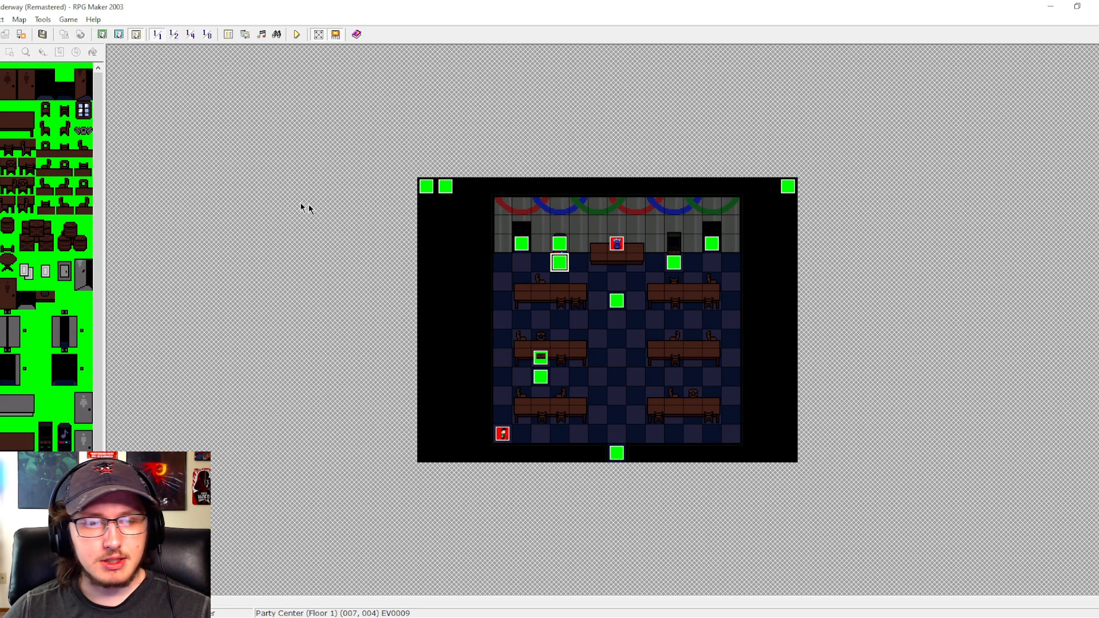
- Reopen the Achievements common event in the database to review its picture moves and closing variable and switch commands
click(230, 36)
drag(800, 270, 801, 309)
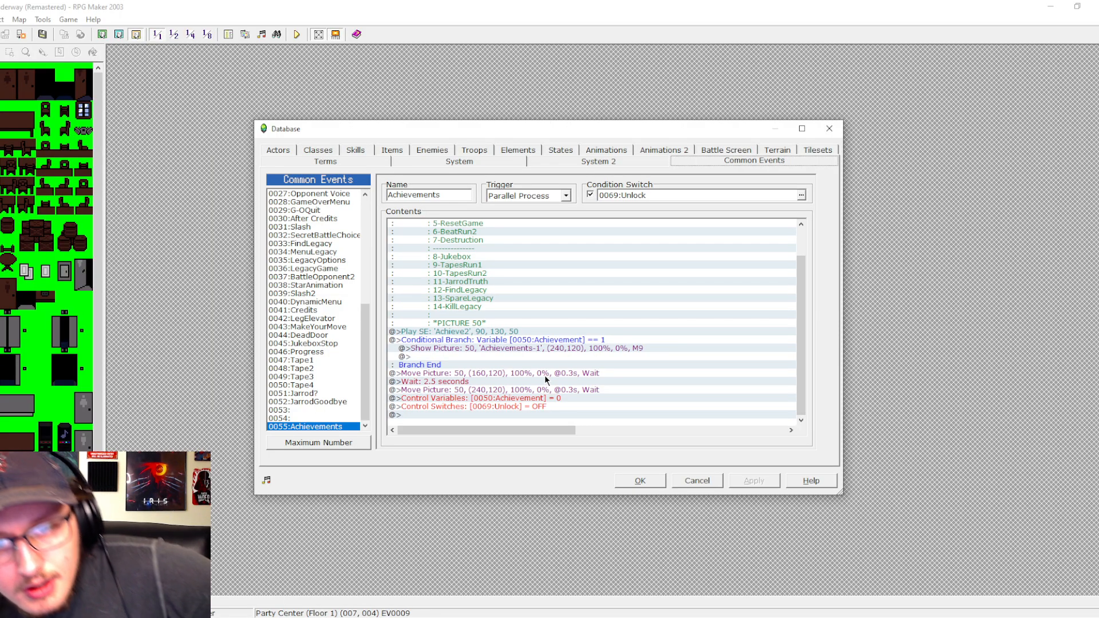
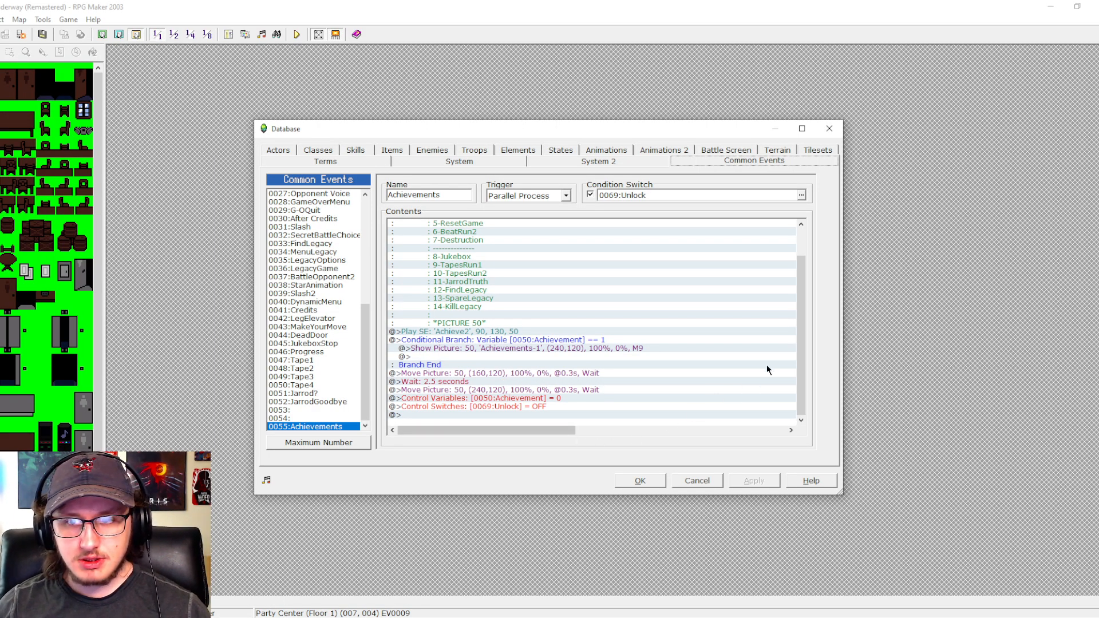
- Review the Achievements common event's numbered achievement list and its conditional branch for the Achievement variable
drag(801, 369, 804, 284)
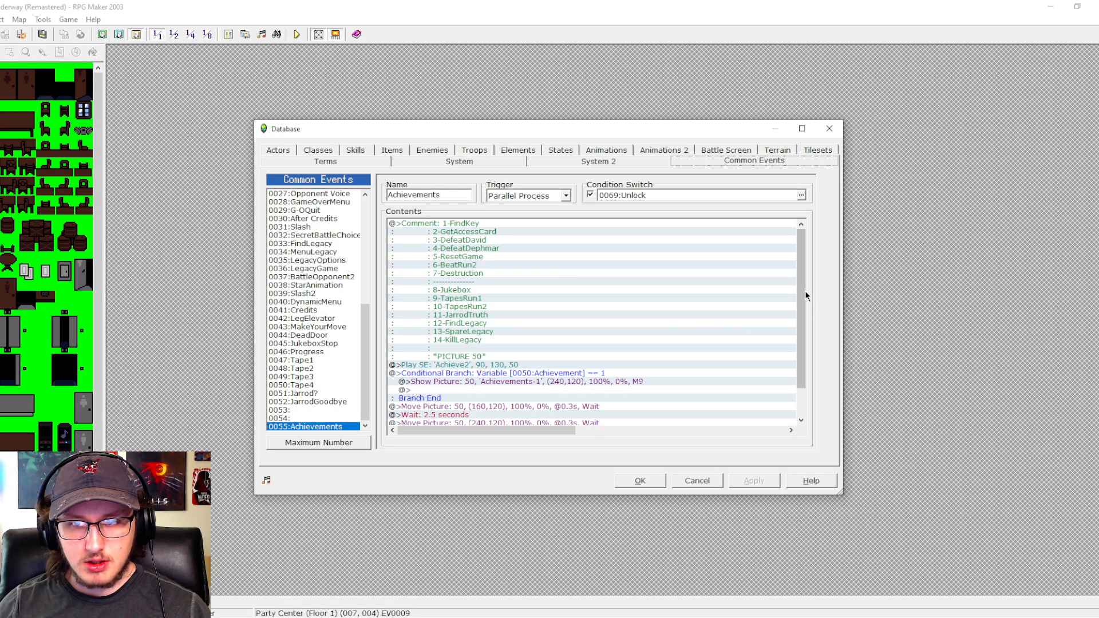
mouse_move(804, 291)
mouse_down()
mouse_move(801, 301)
mouse_move(800, 280)
mouse_up()
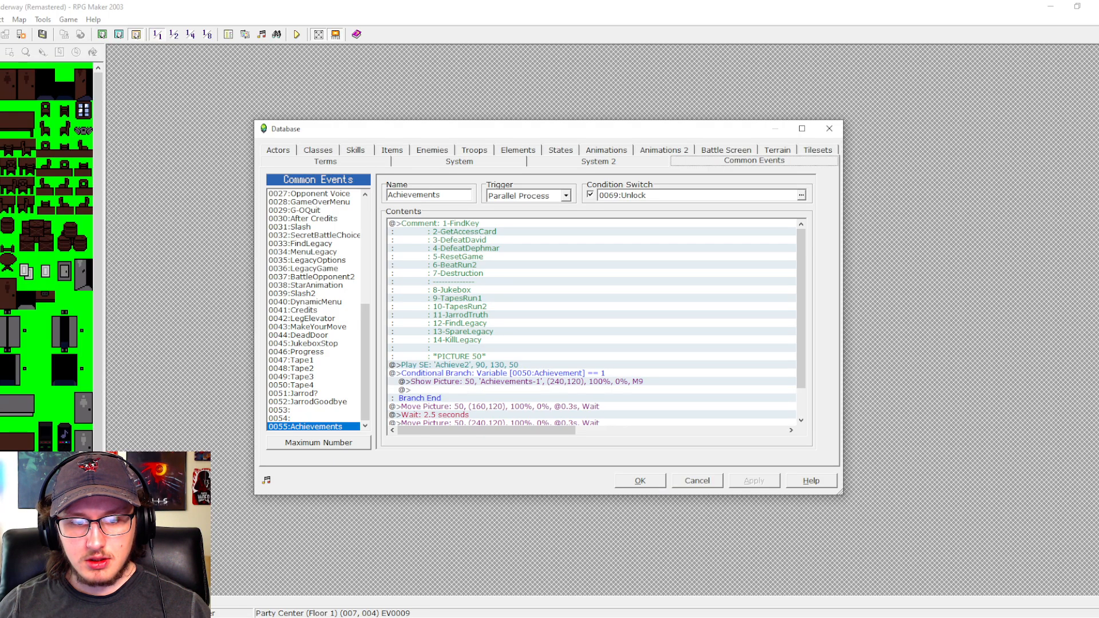
click(289, 617)
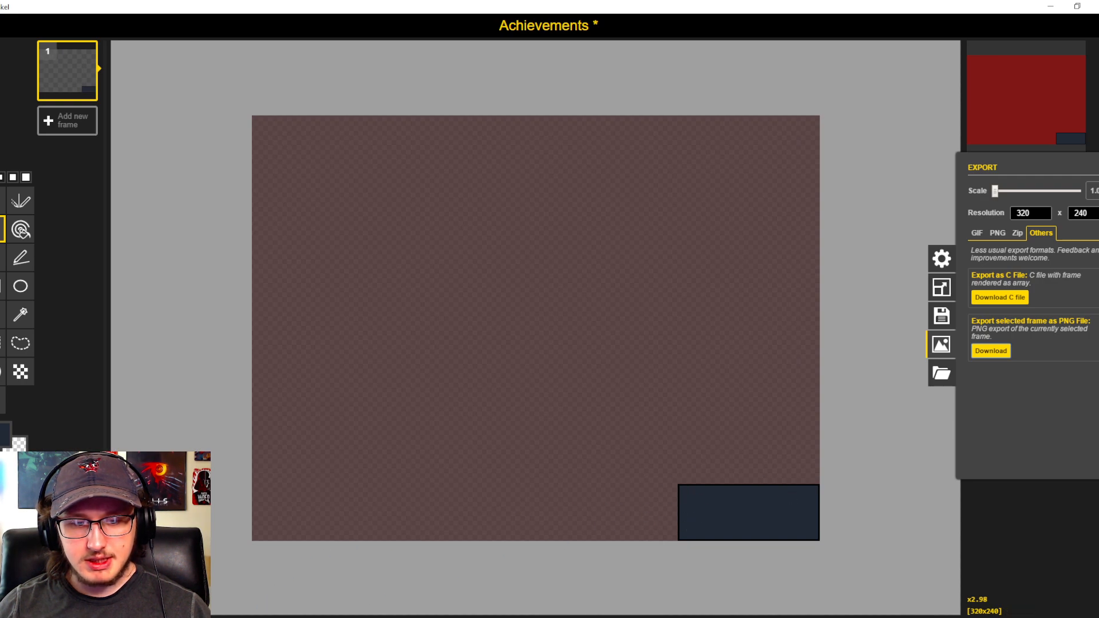
click(260, 617)
mouse_move(799, 321)
mouse_down()
mouse_move(803, 298)
mouse_move(808, 348)
mouse_move(802, 301)
mouse_move(789, 331)
mouse_up()
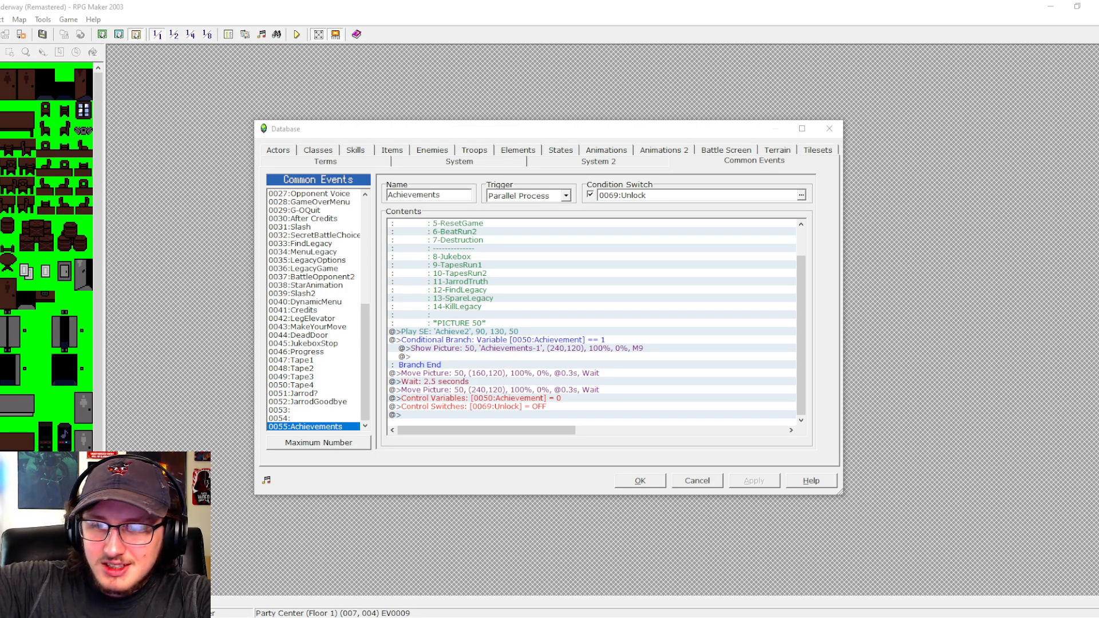
click(483, 339)
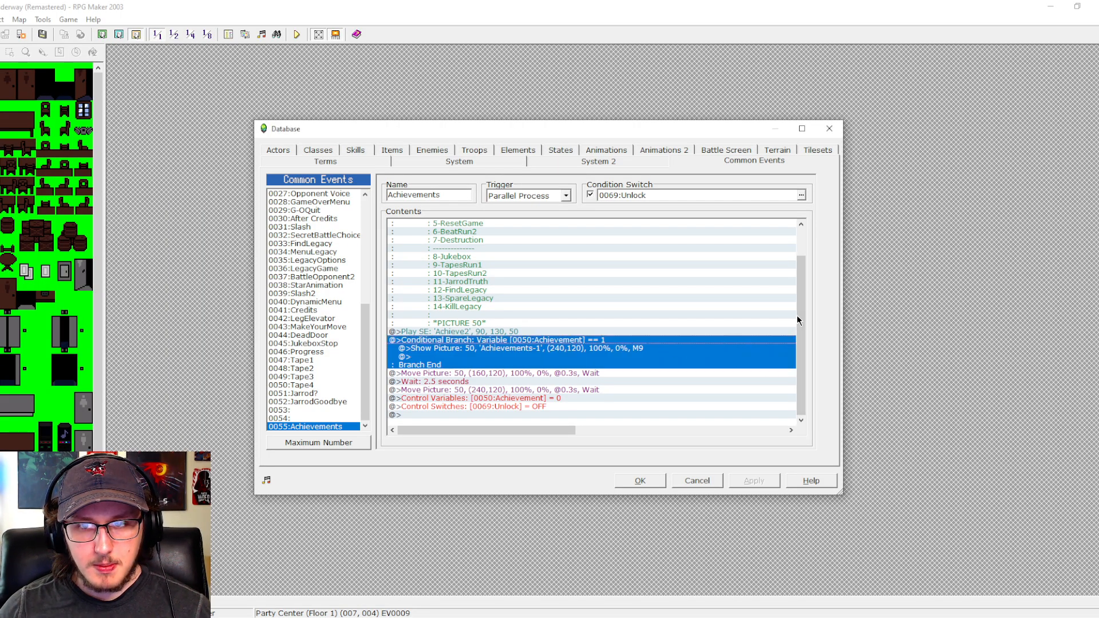
mouse_move(798, 321)
mouse_down()
mouse_move(815, 281)
mouse_move(810, 317)
mouse_up()
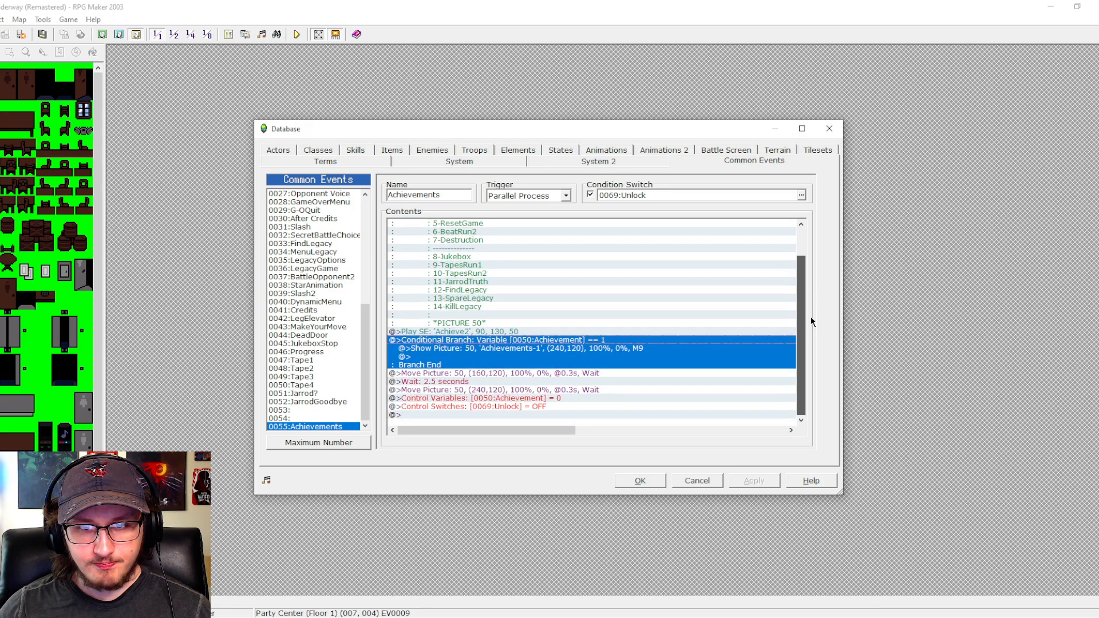
- Start a Control Switches command inside the achievement's conditional branch and name switch 0071 FindKey
double_click(487, 359)
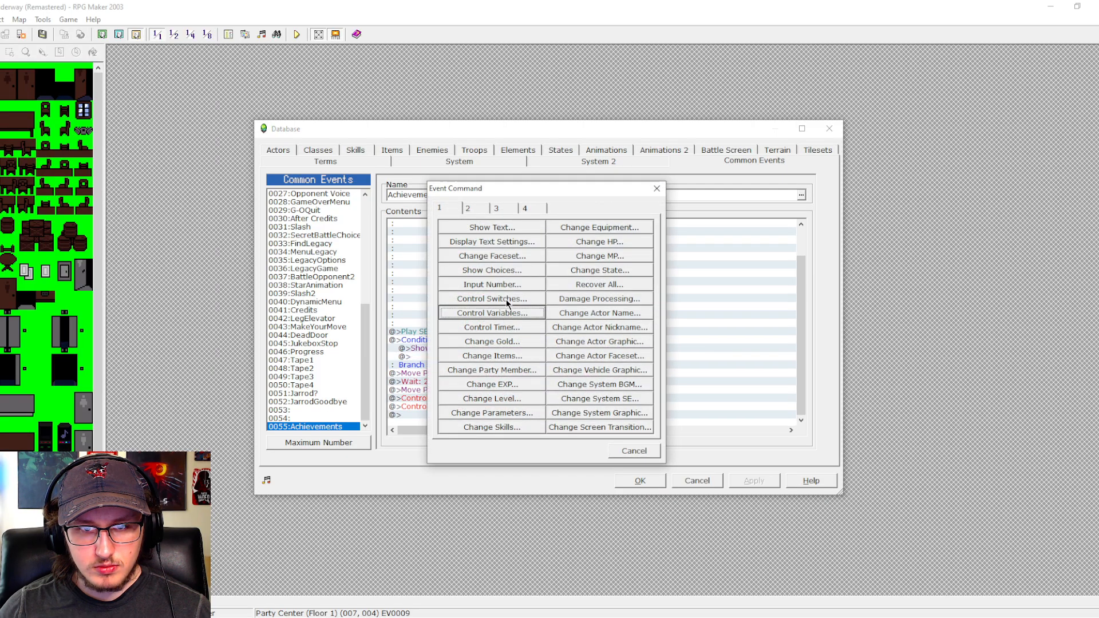
click(492, 298)
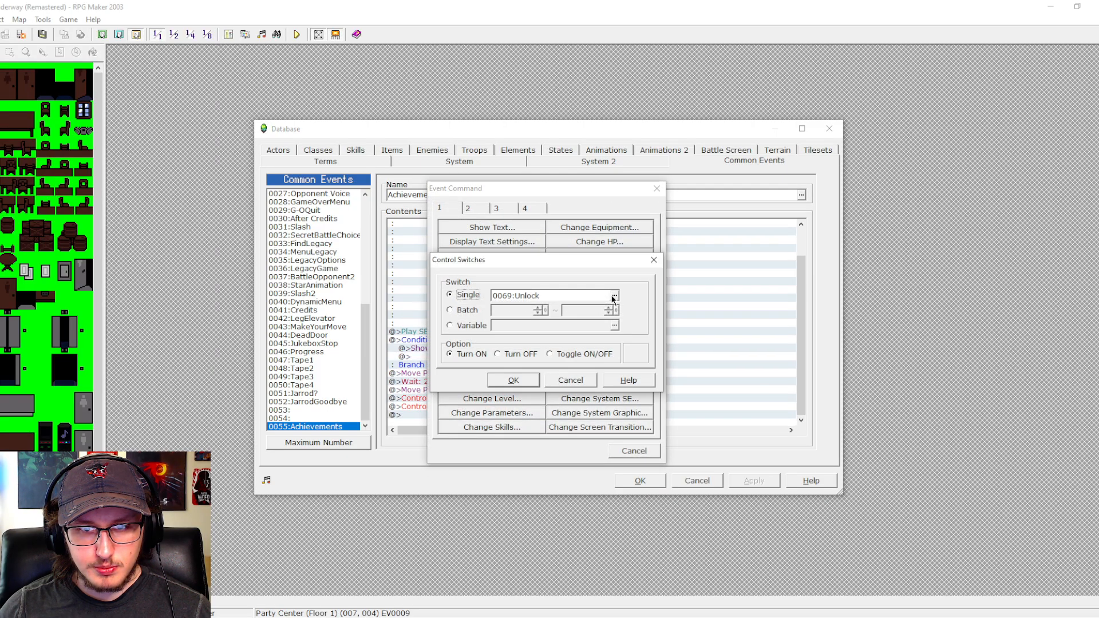
click(614, 296)
click(572, 304)
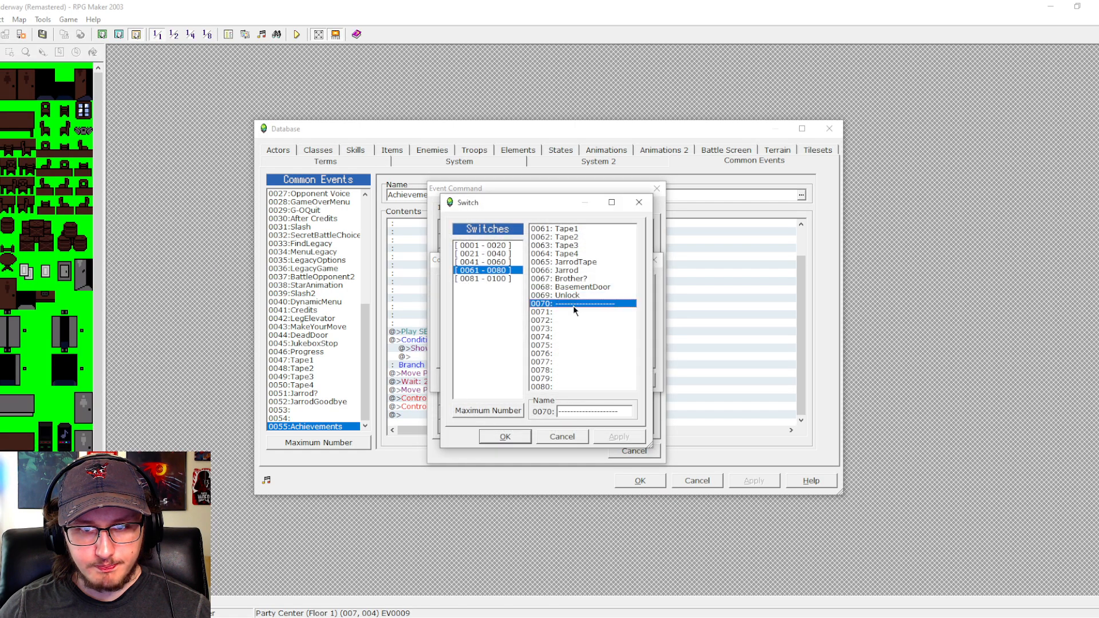
click(572, 312)
mouse_move(518, 203)
mouse_down()
mouse_move(572, 230)
mouse_move(508, 364)
mouse_move(509, 215)
mouse_move(522, 188)
mouse_up()
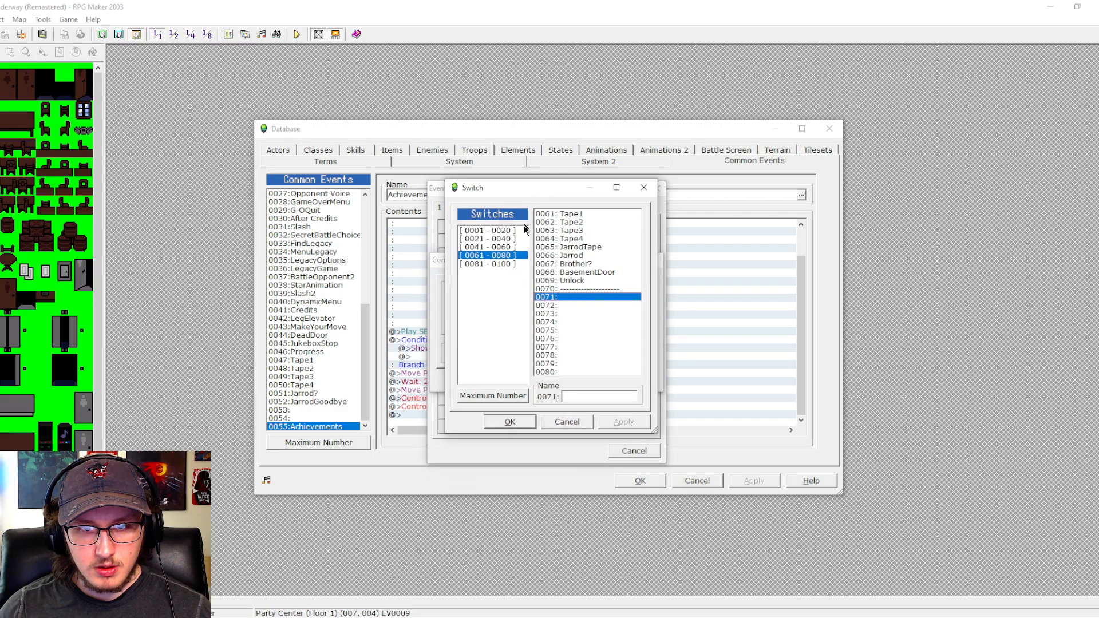
click(581, 397)
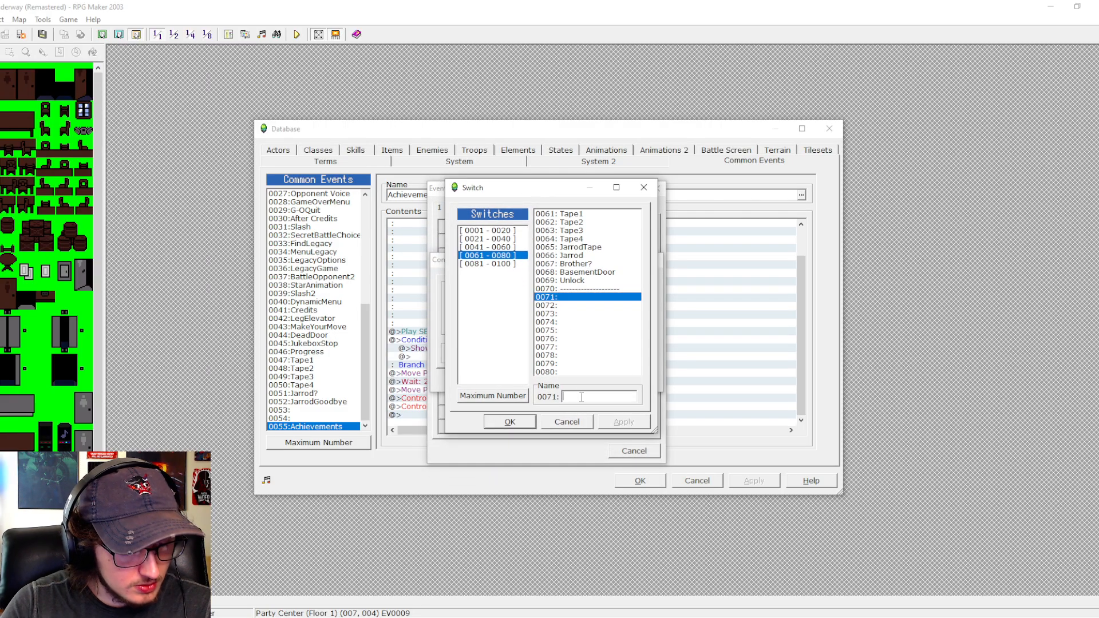
text(Item)
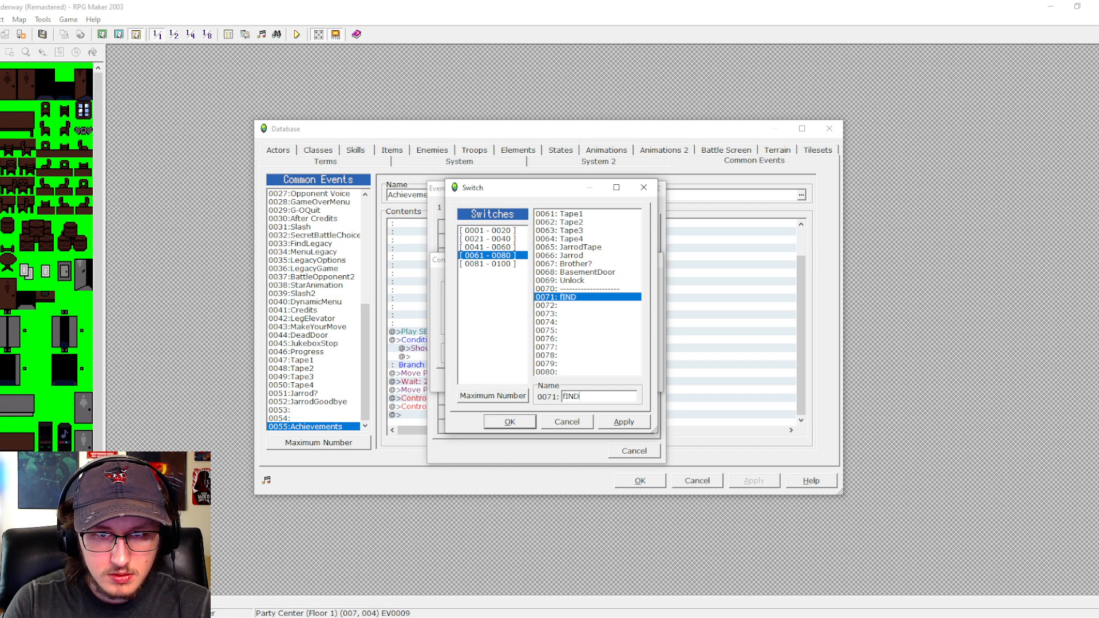
key(BackSpace)
key(BackSpace)
key(BackSpace)
key(BackSpace)
text(Find)
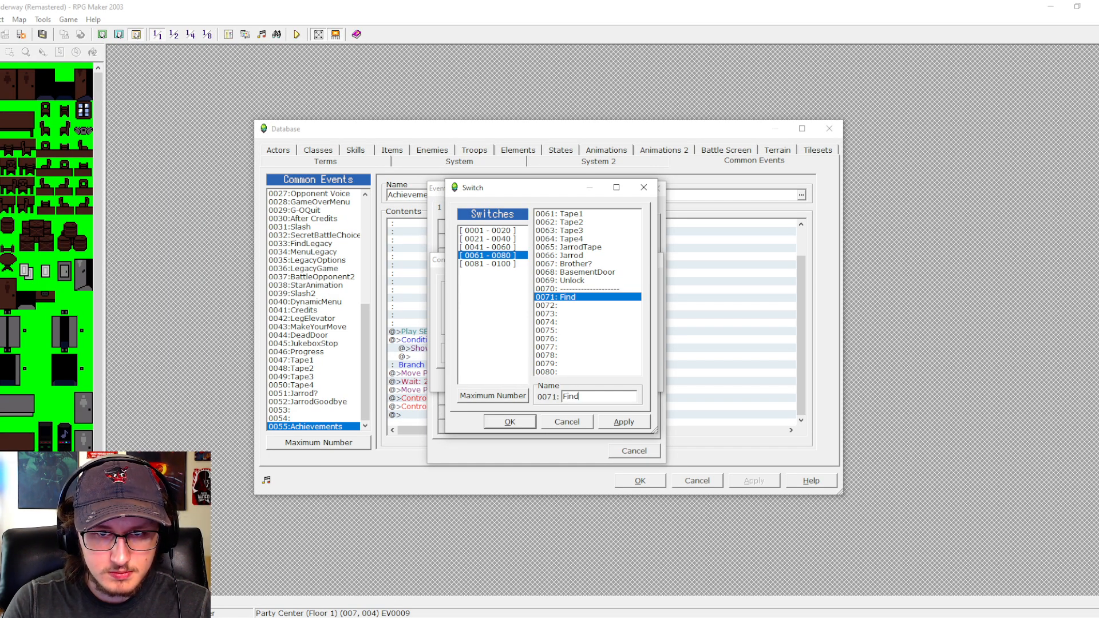
text(Key)
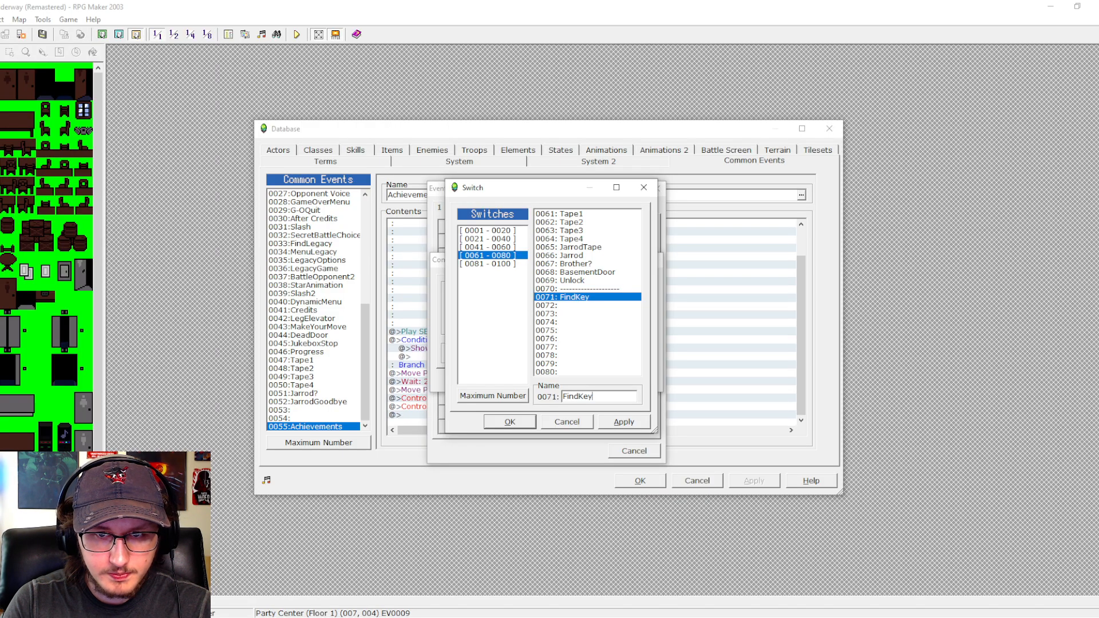
- Name switch 0072 GetAccessCard and accept it as the command's switch
click(568, 304)
click(579, 396)
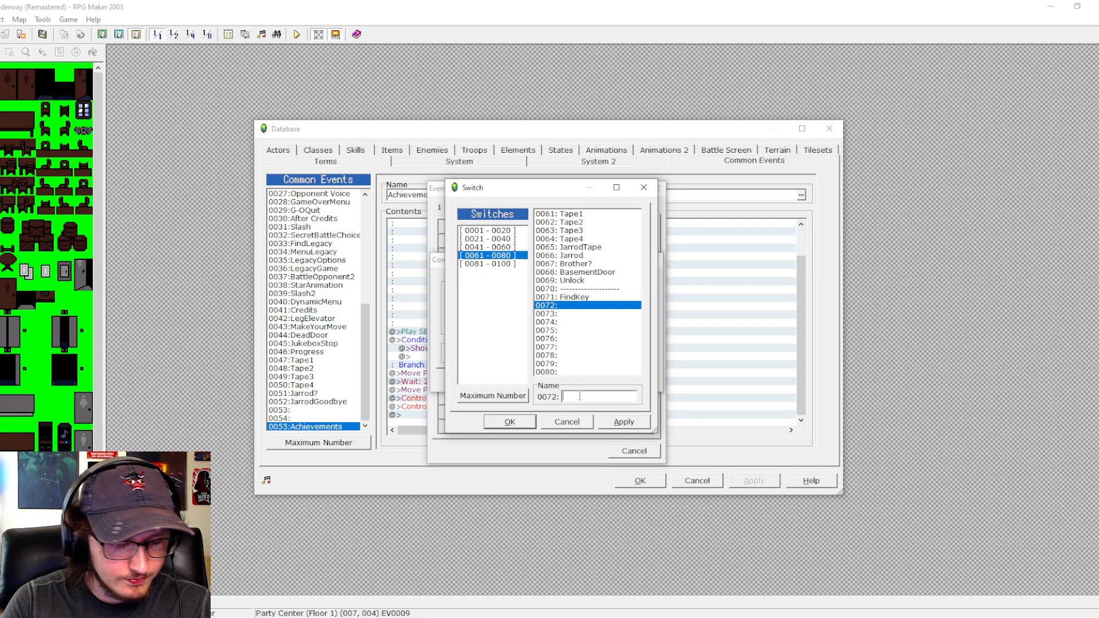
text(Get)
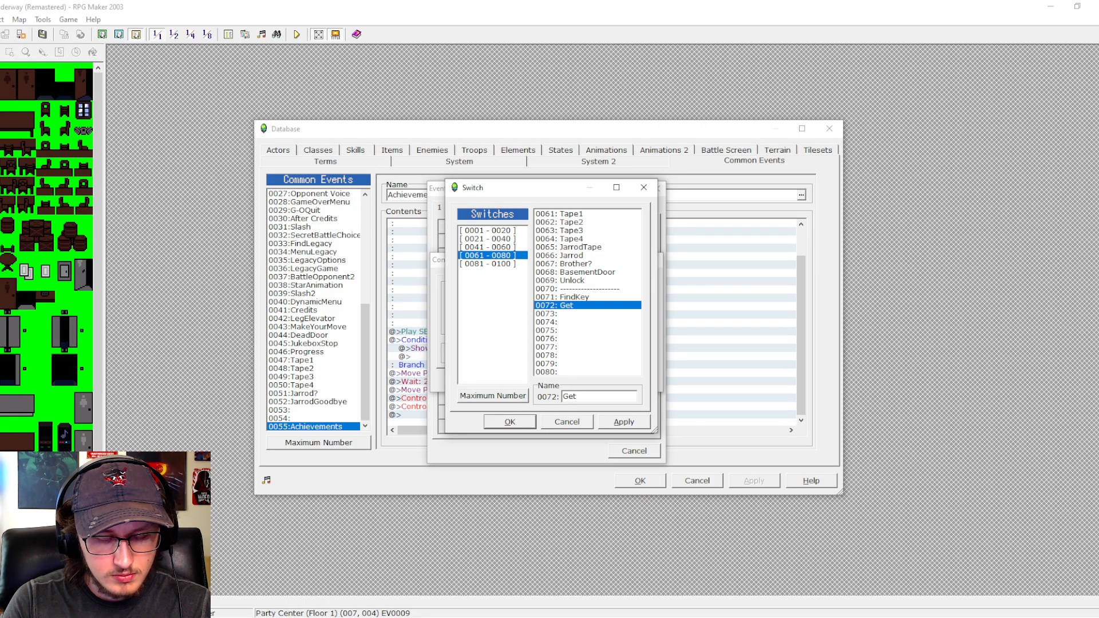
text(AccessC)
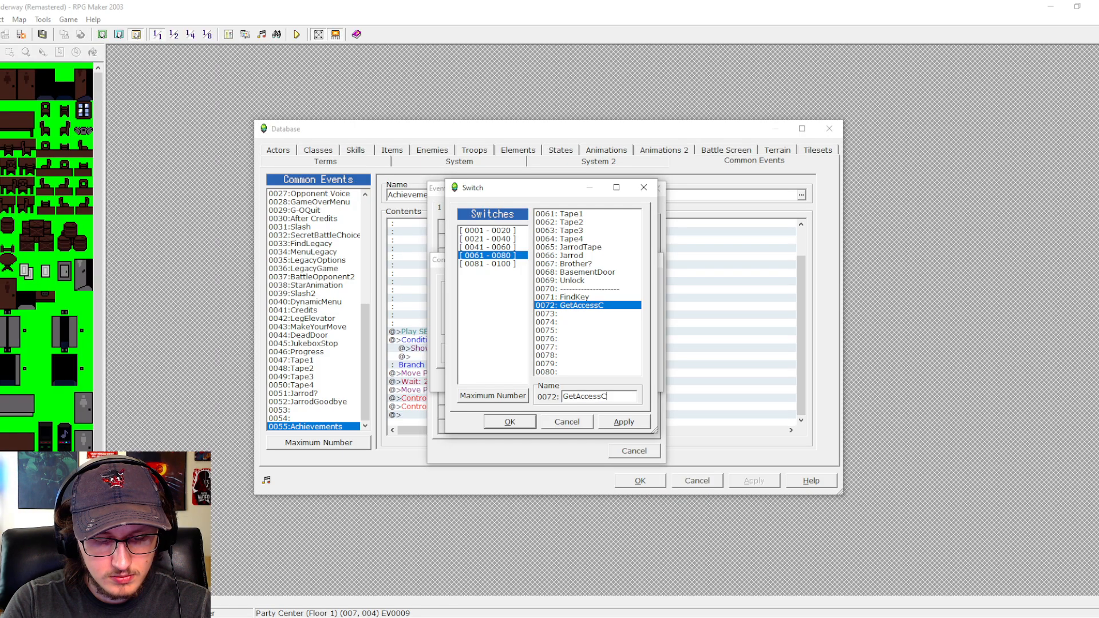
text(ard)
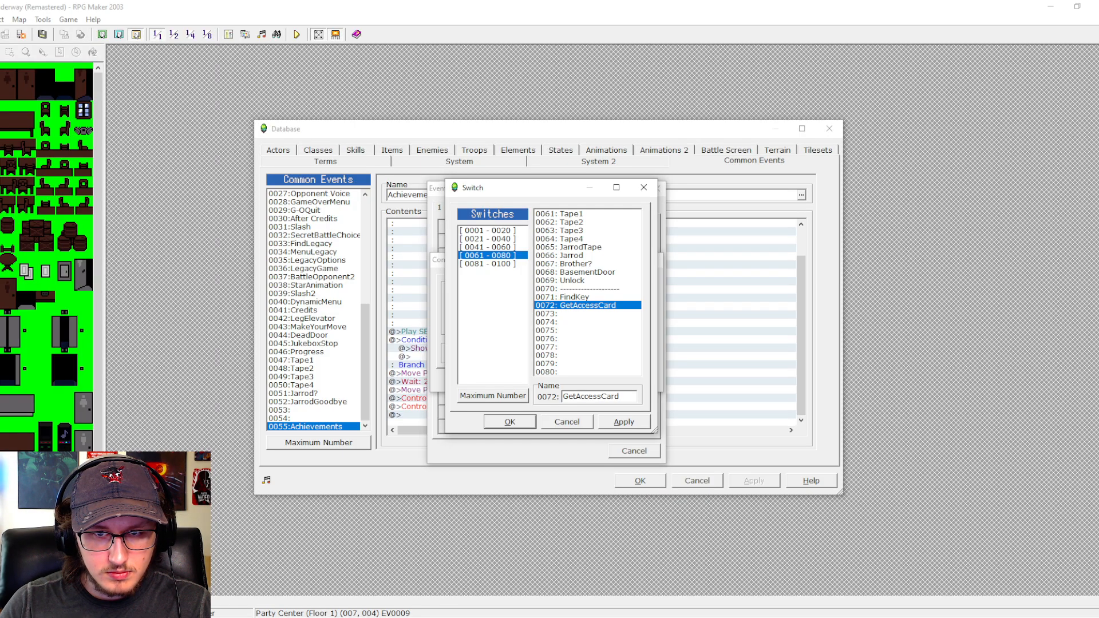
key(Return)
- Reopen the switch list for the command and name switch 0073 DefeatDavid
click(614, 296)
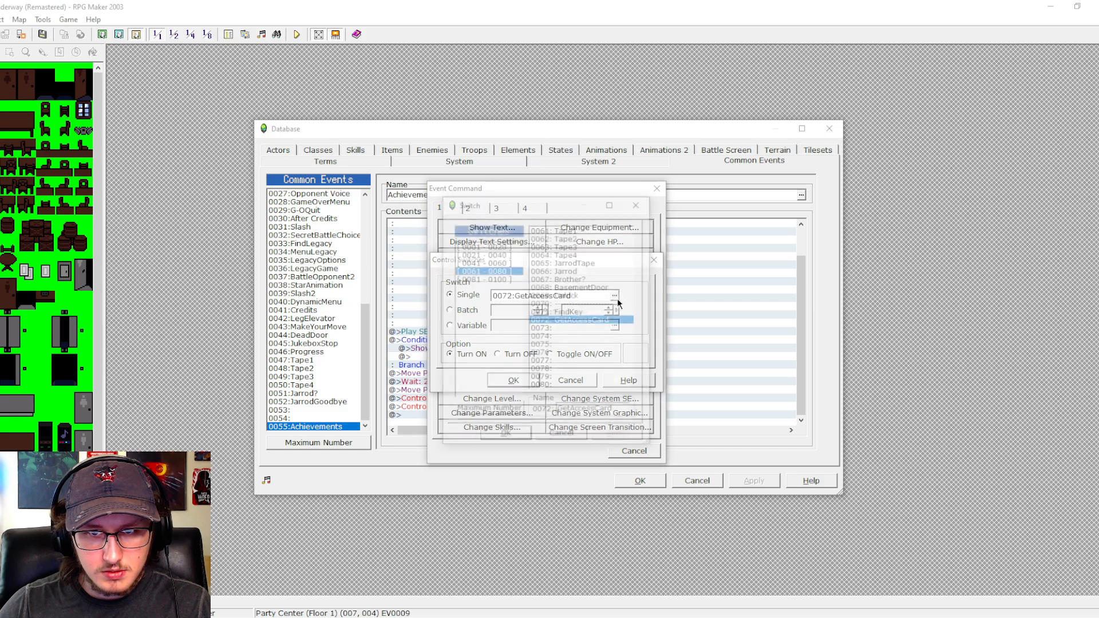
click(589, 327)
click(568, 411)
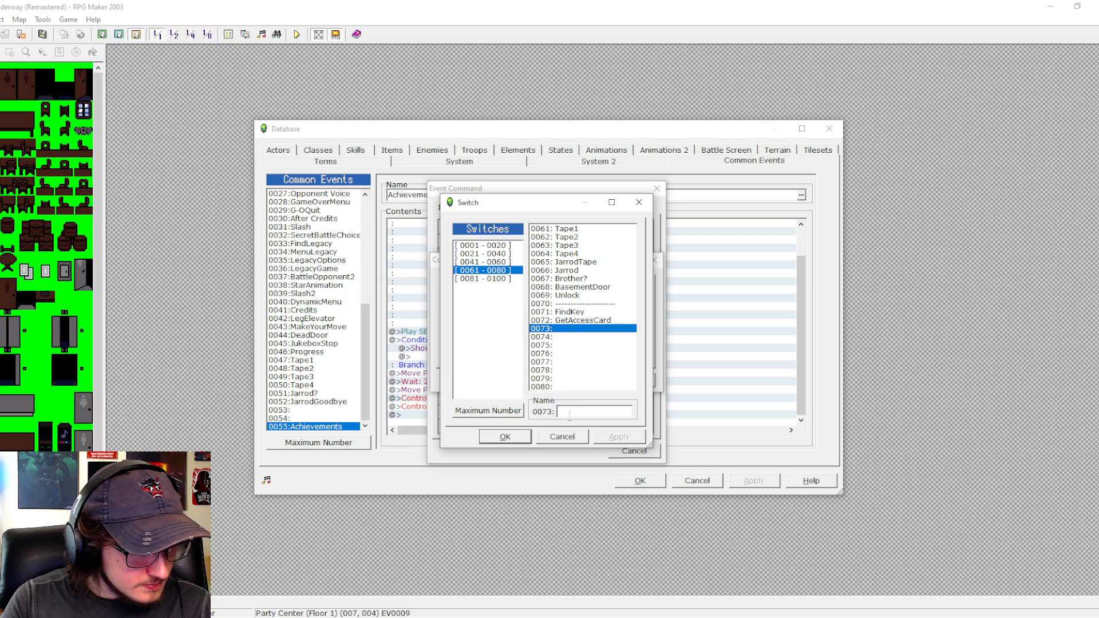
text(De)
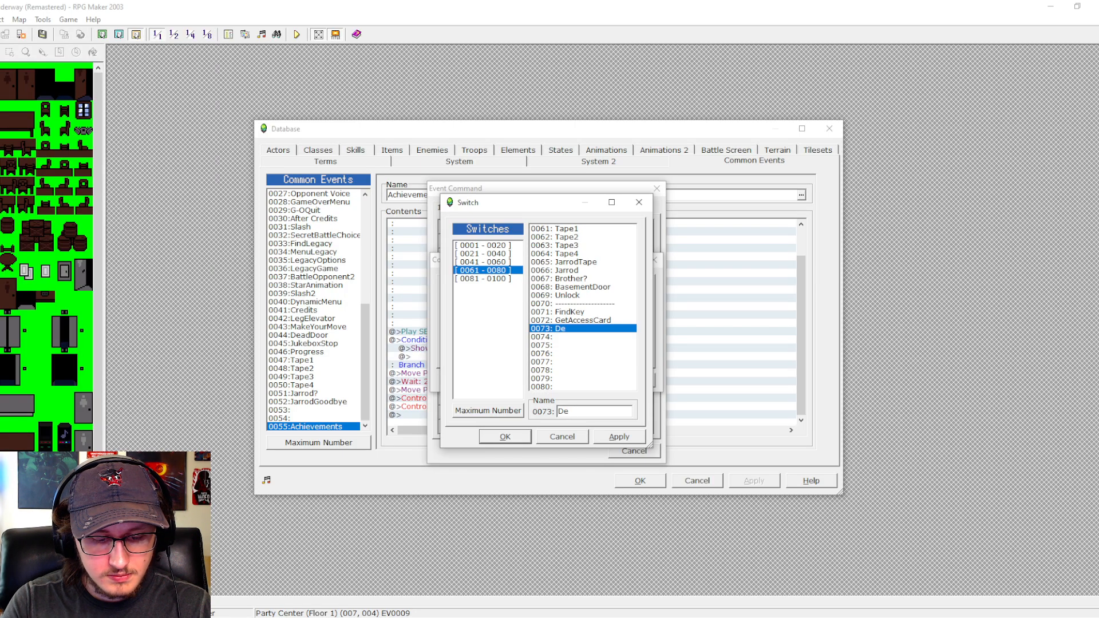
text(featDavid)
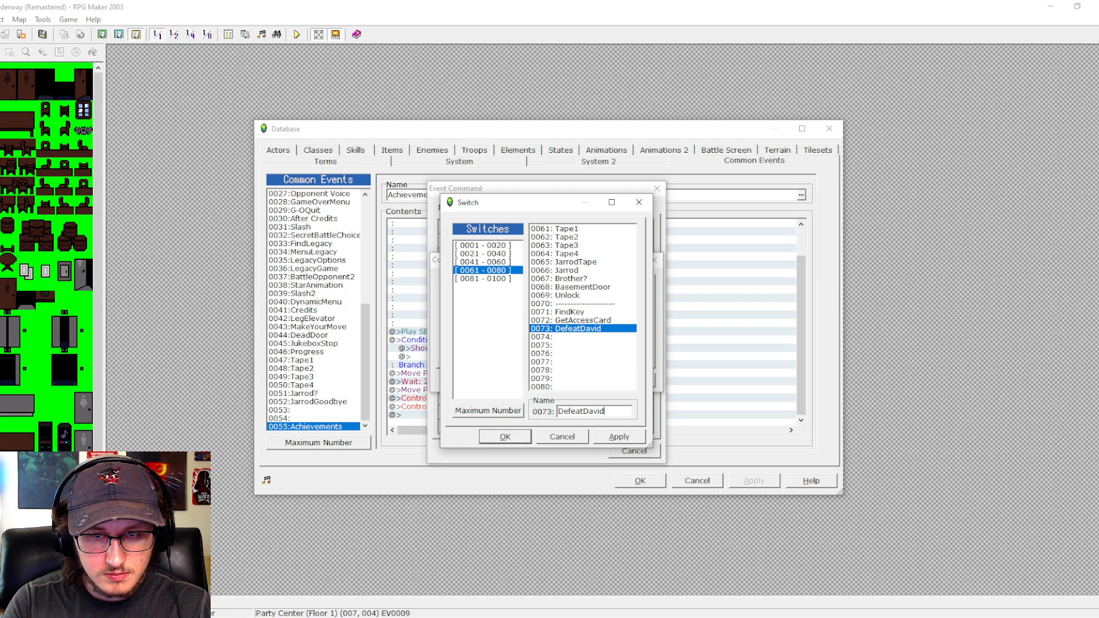
- Name switch 0074 DefeatDephmar and switch 0075 ResetGame
click(564, 336)
click(573, 412)
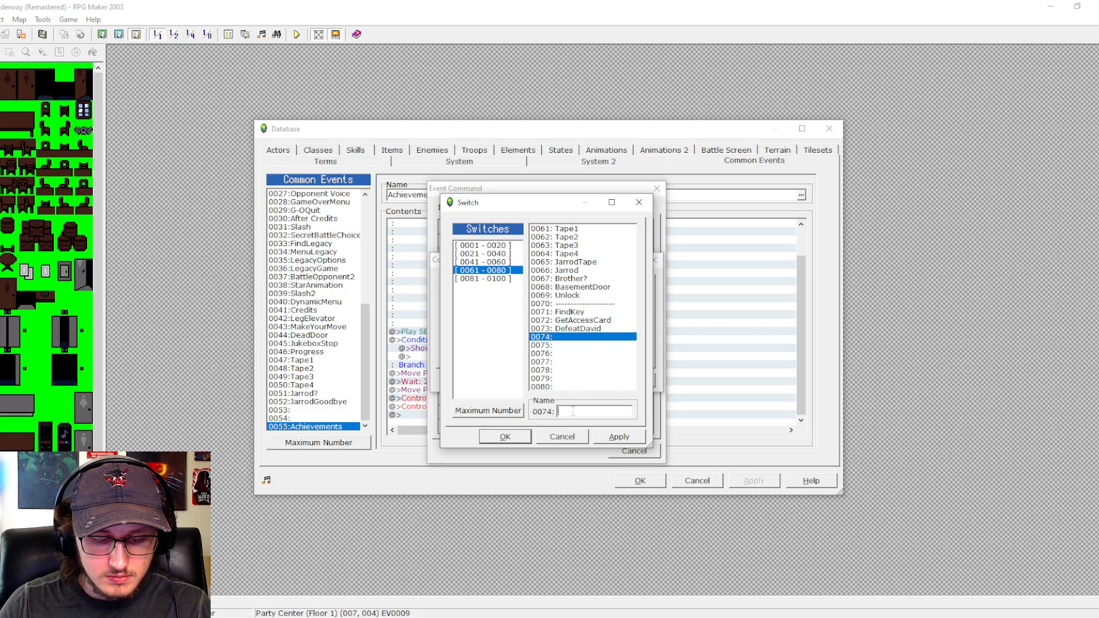
text(Defeat)
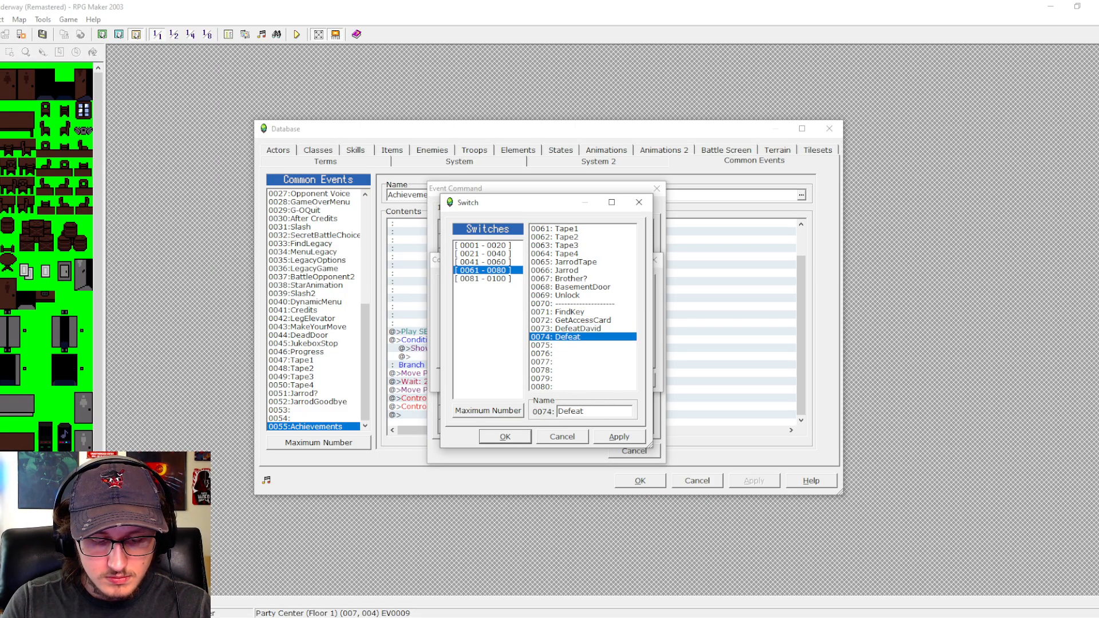
text(Dephmar)
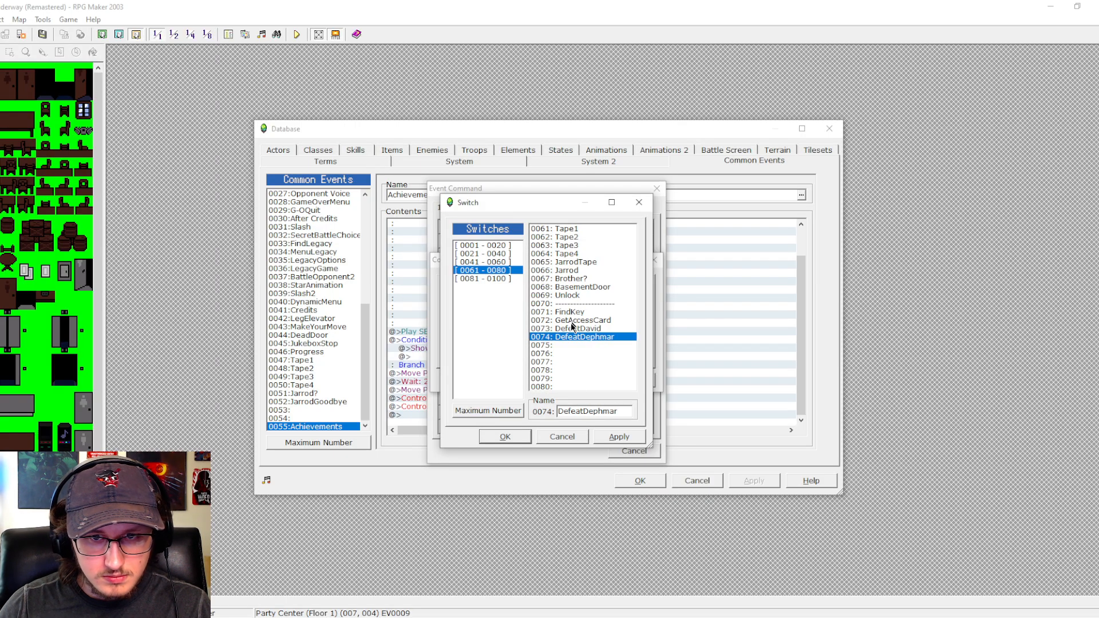
click(570, 345)
click(572, 411)
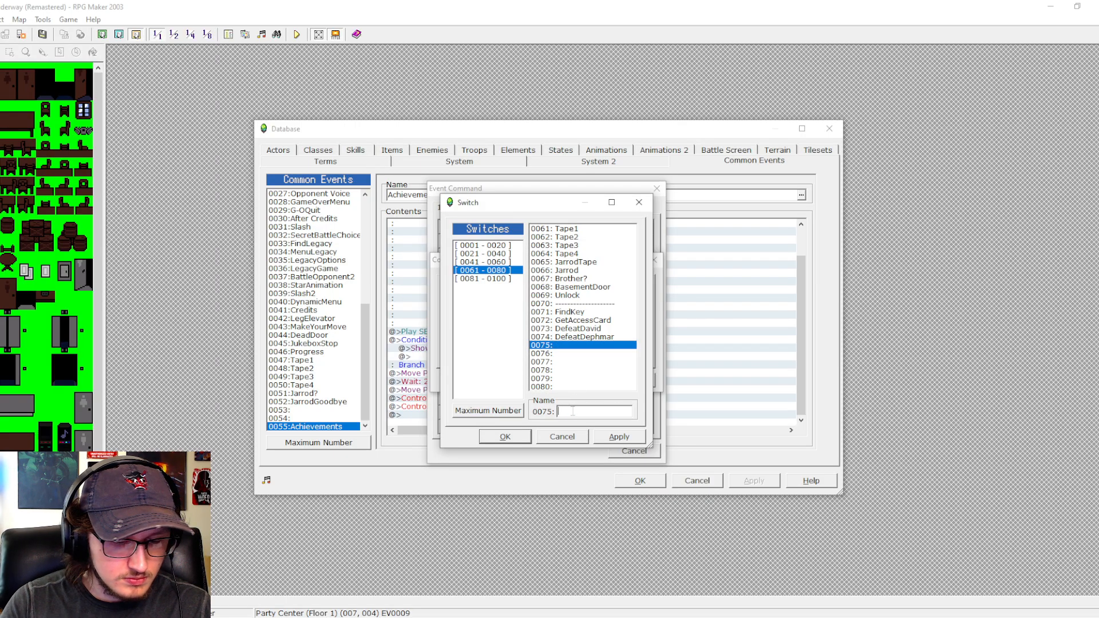
text(ResetG)
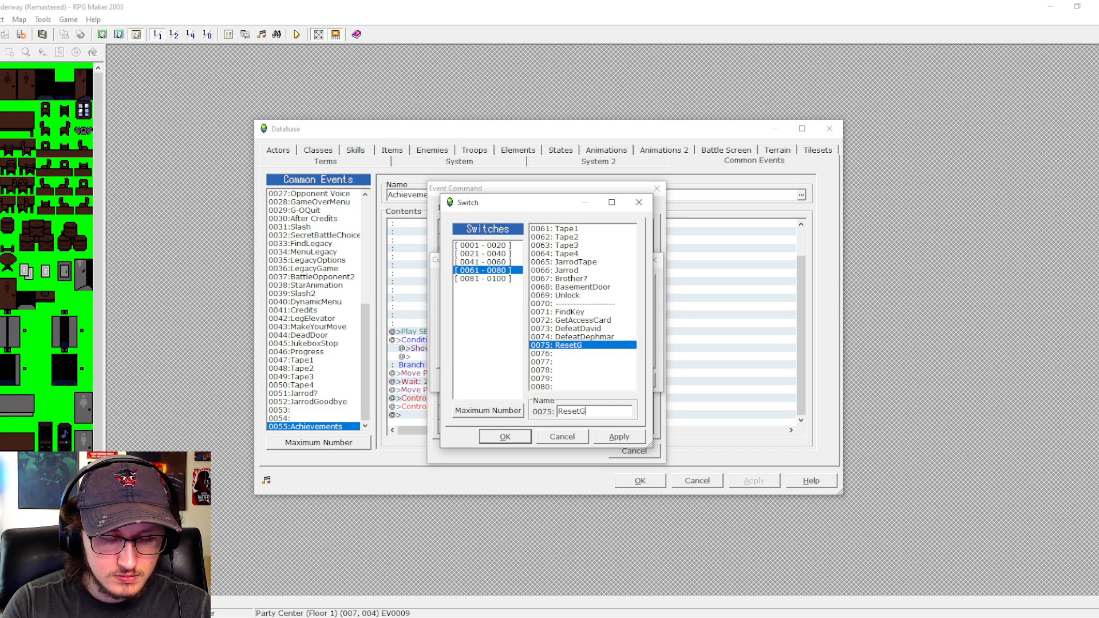
text(ame)
- Name switch 0076 BeatRun2 and switch 0077 Destruction
click(574, 353)
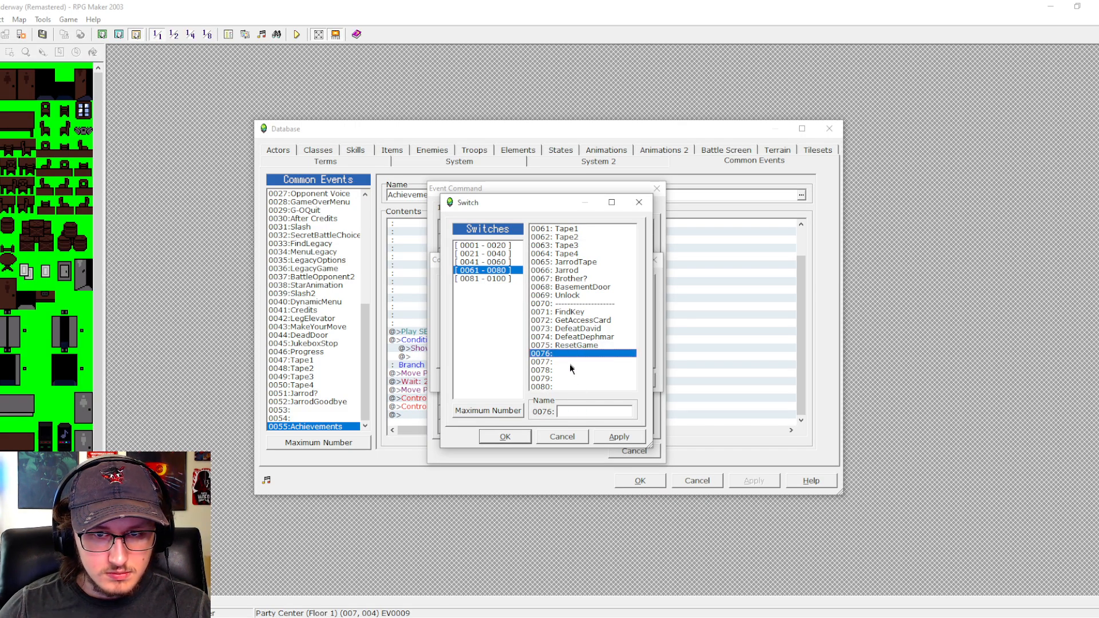
click(572, 411)
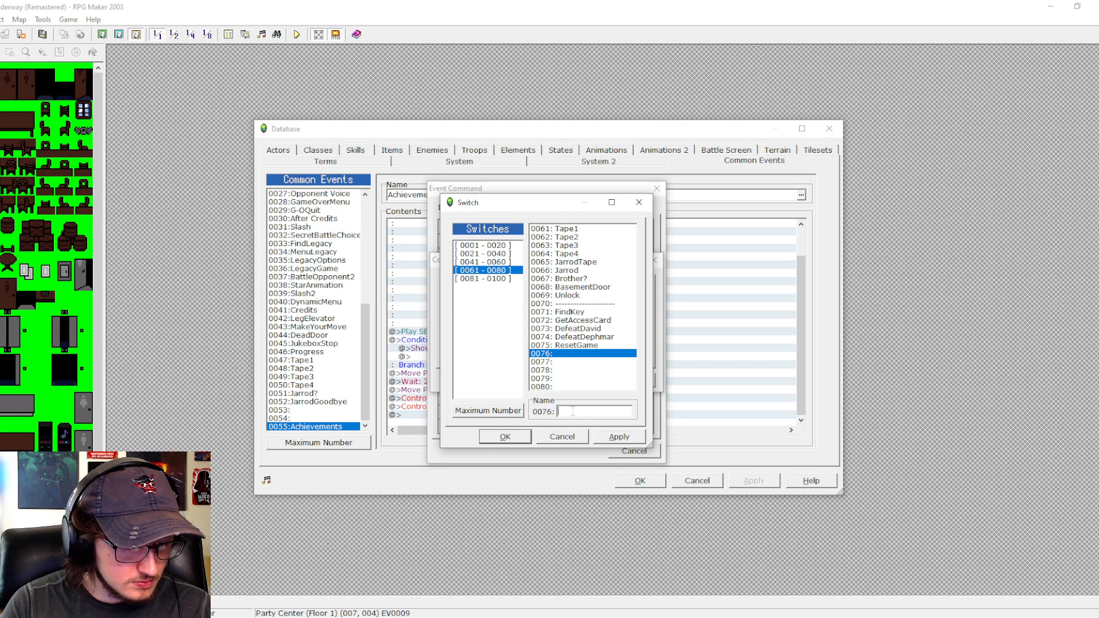
text(Be)
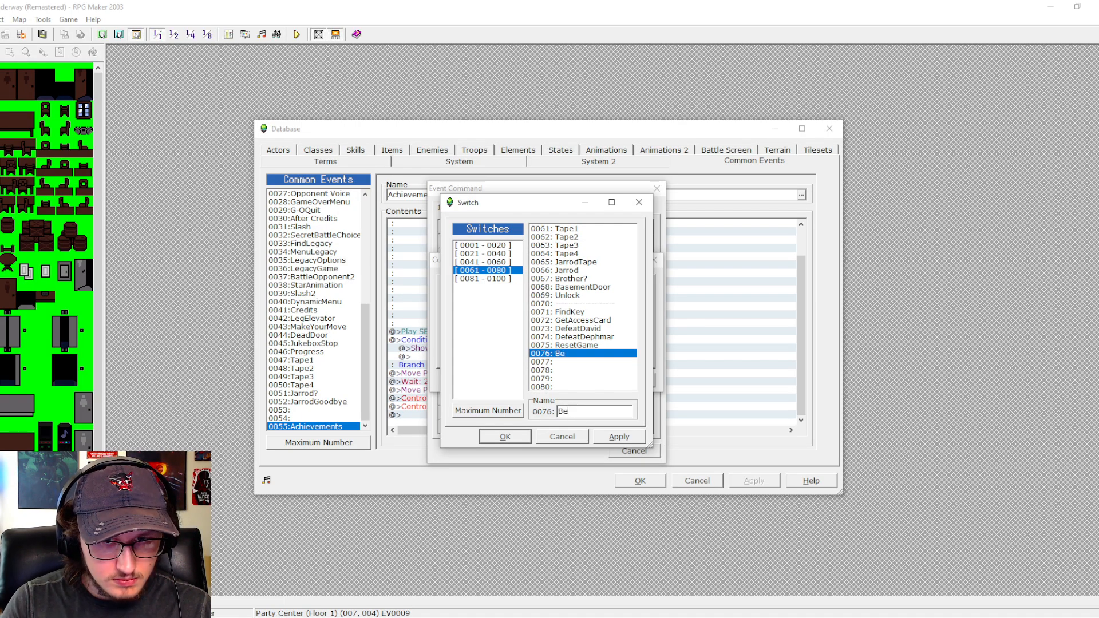
text(arRun2)
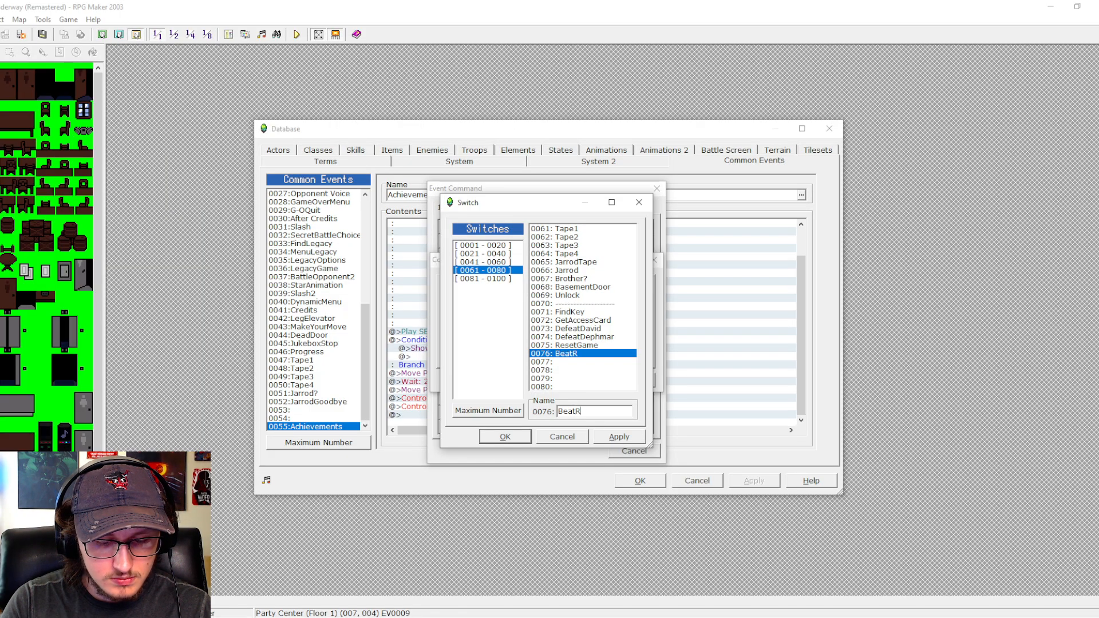
click(554, 364)
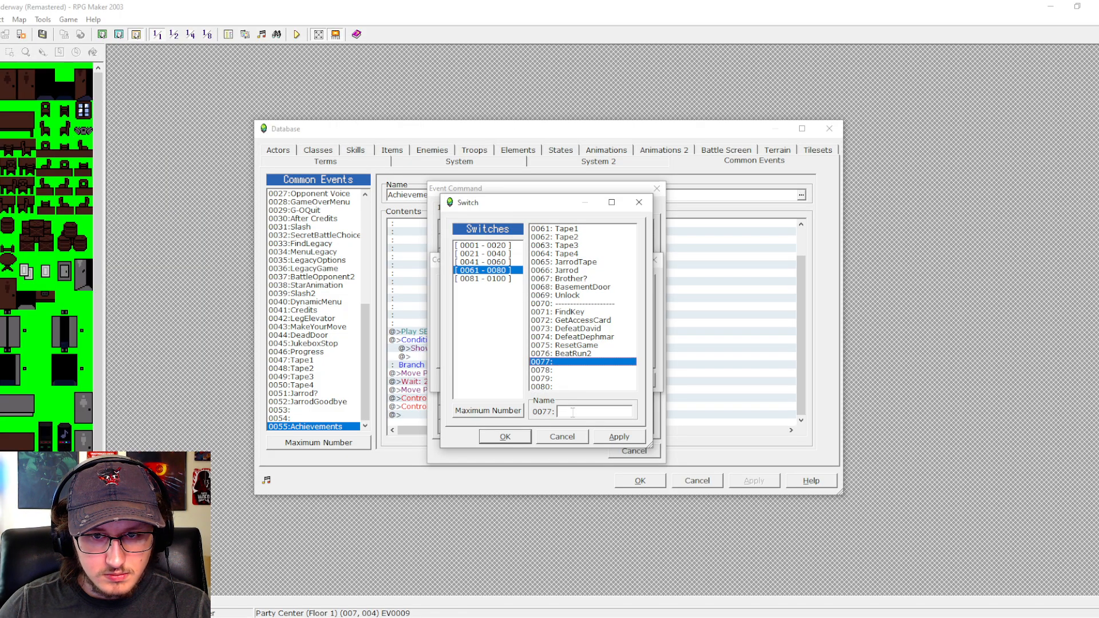
click(572, 412)
text(Des)
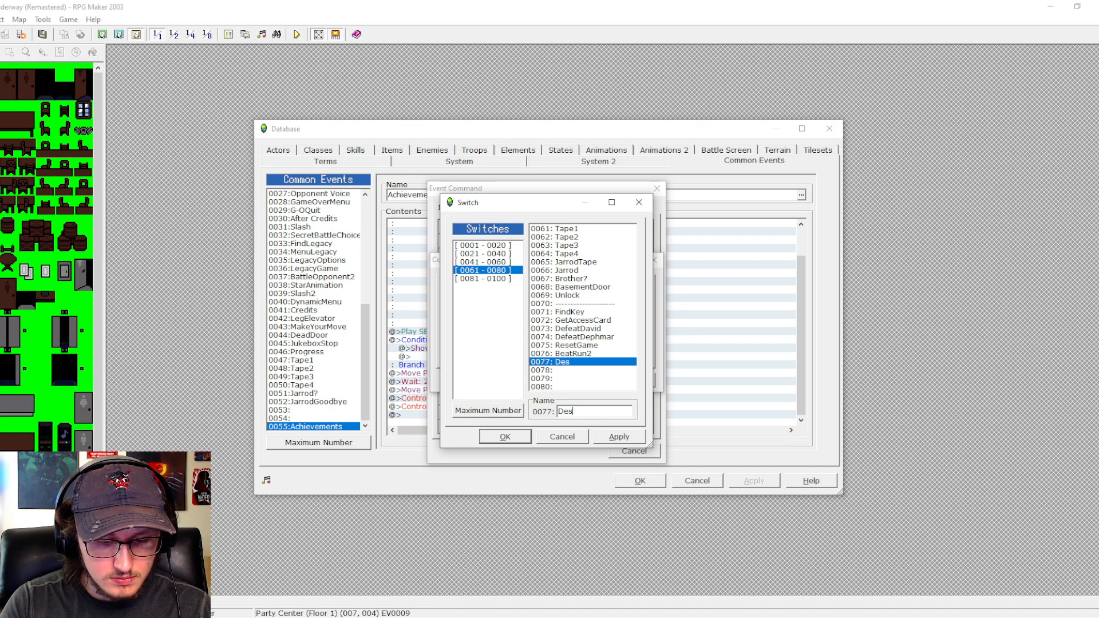
text(truction)
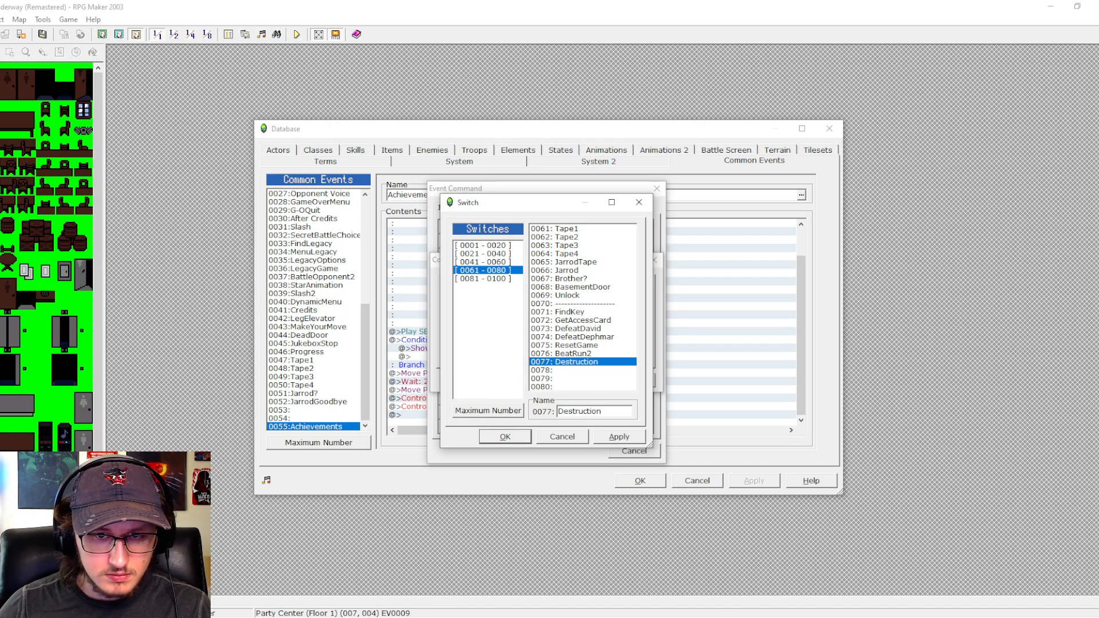
- Name switch 0078 JukeboxListen
click(581, 371)
click(578, 413)
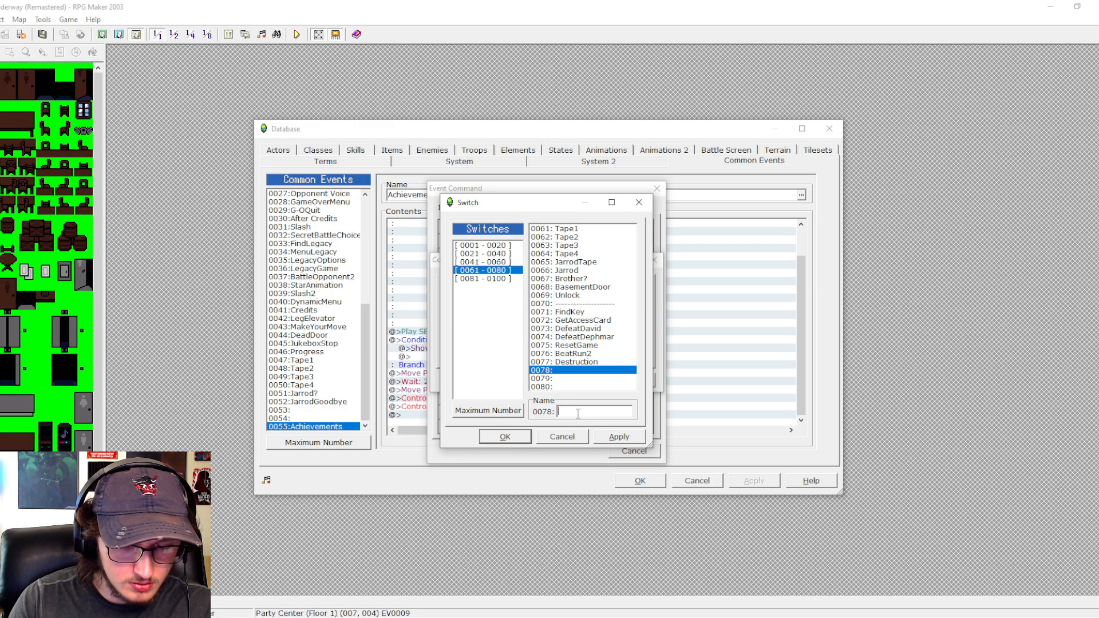
text(Jukebox)
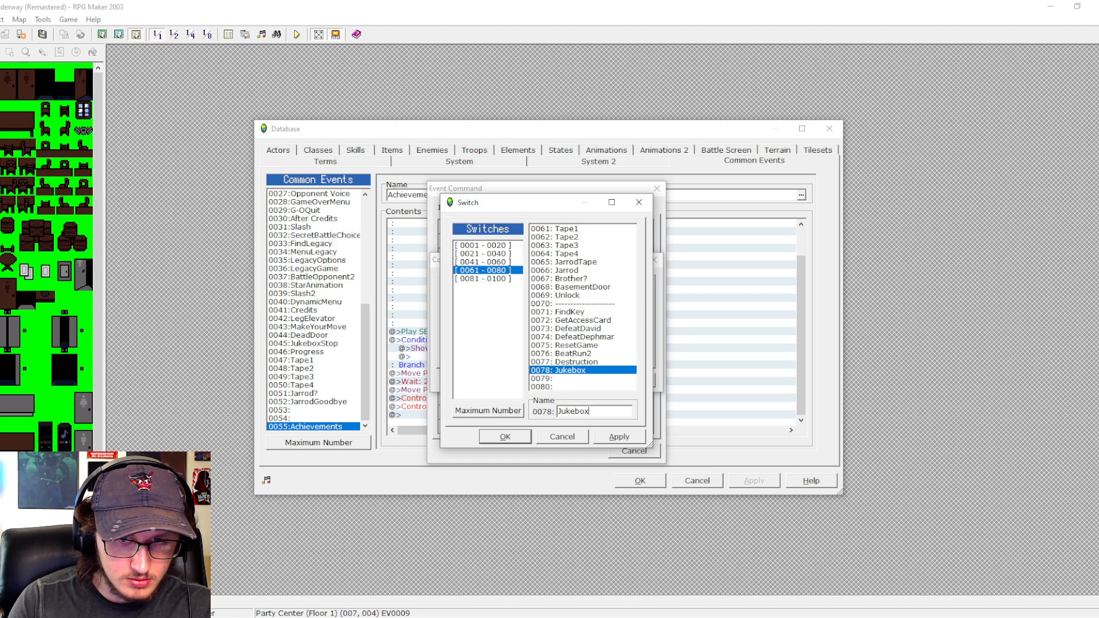
text(Listen)
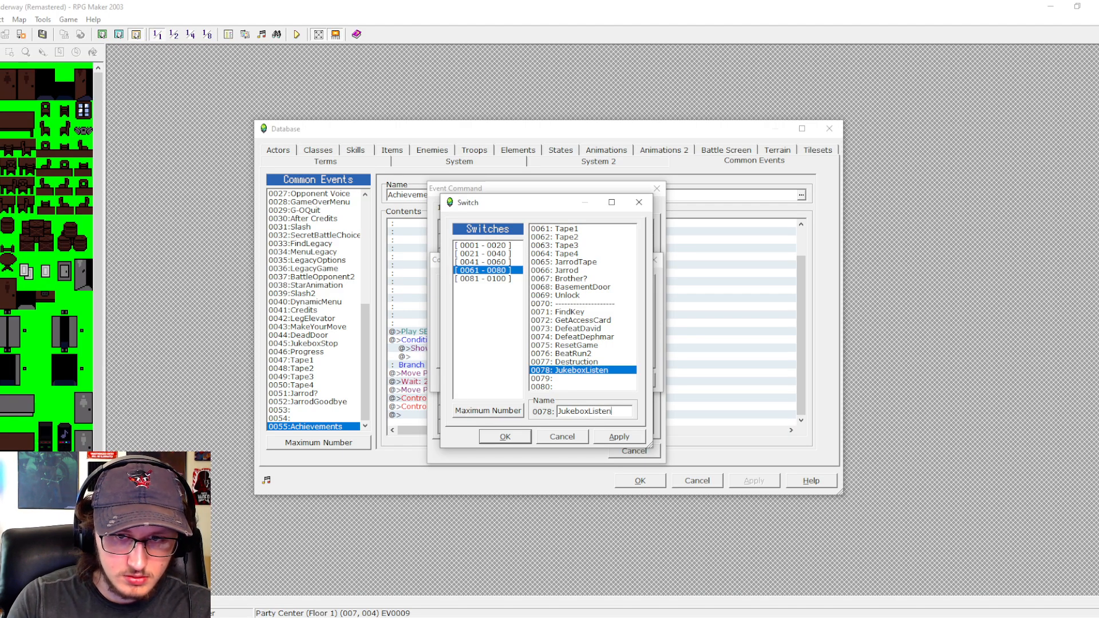
- Name switch 0079 TapesRun1 and switch 0080 TapesRun2
click(580, 379)
click(586, 411)
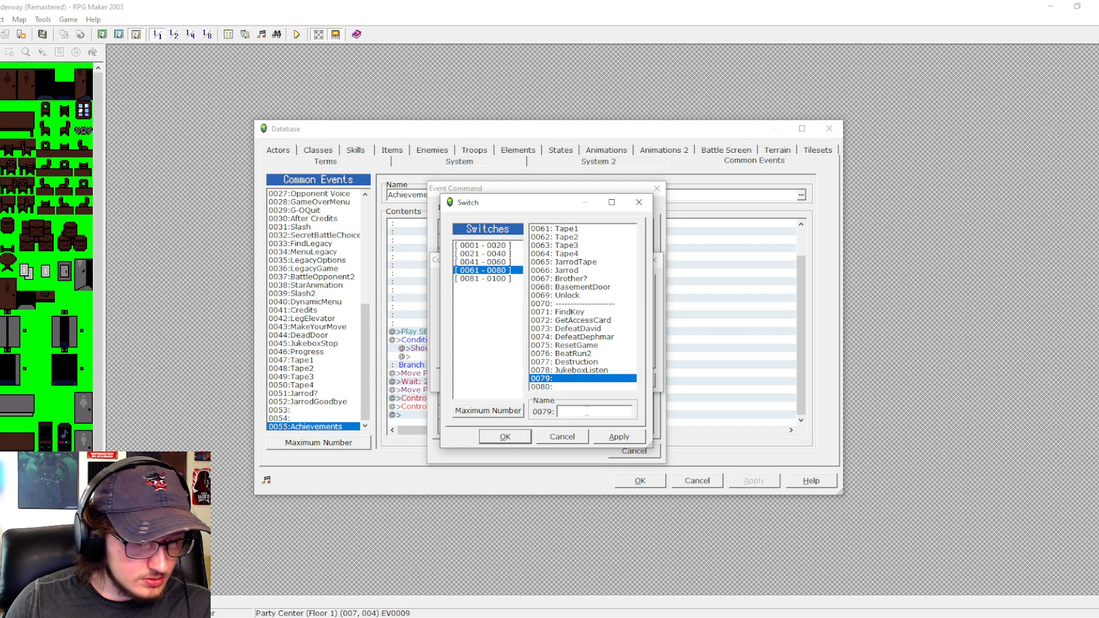
text(T)
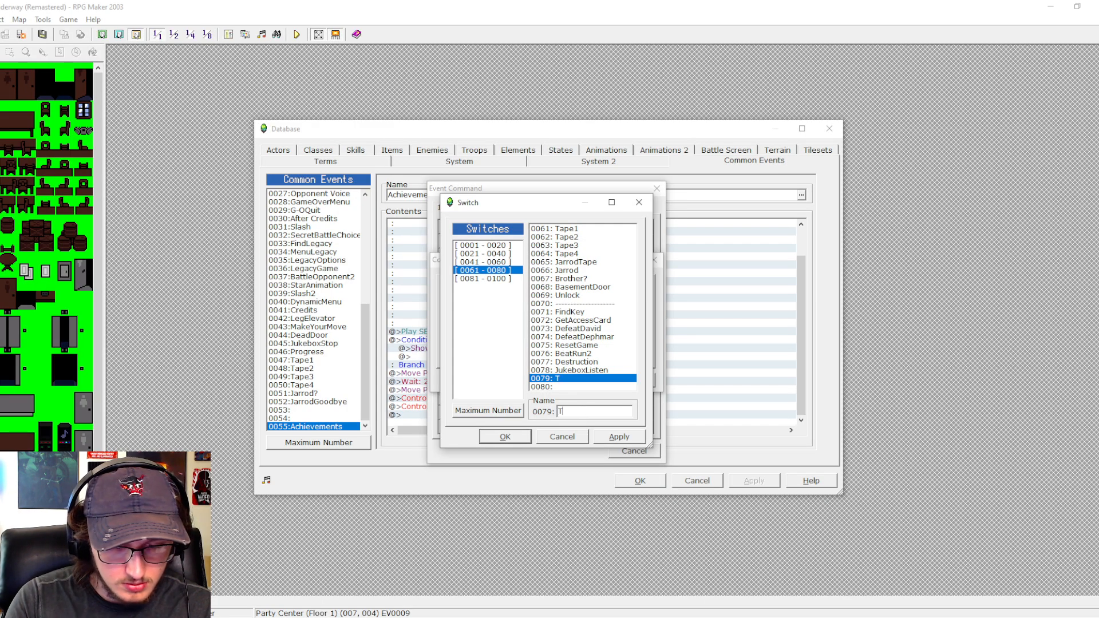
text(apesRun1)
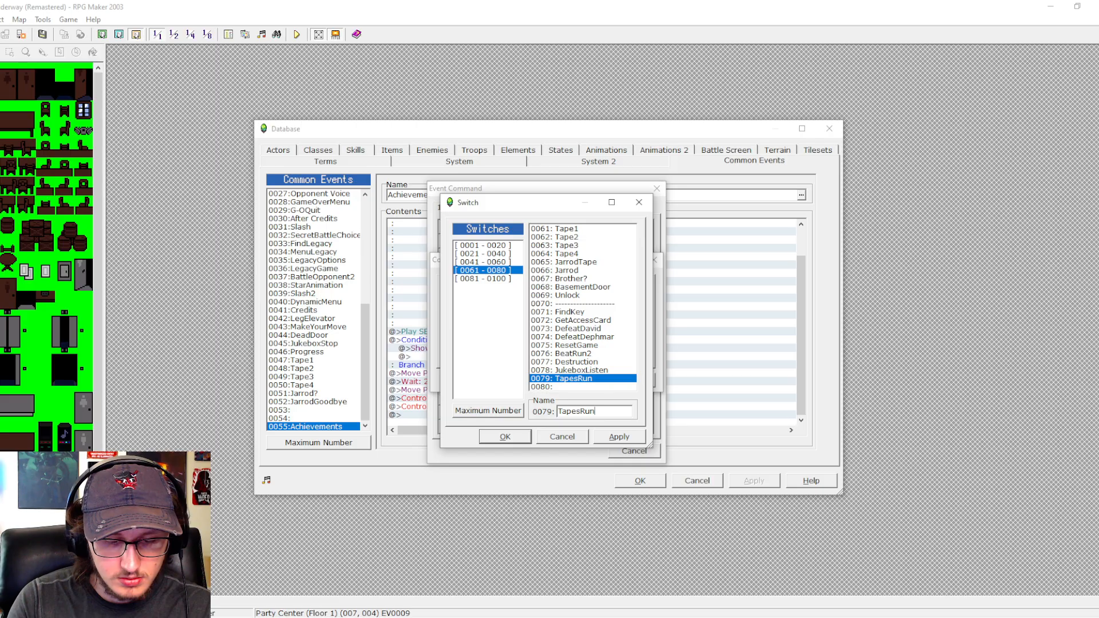
click(577, 387)
click(578, 411)
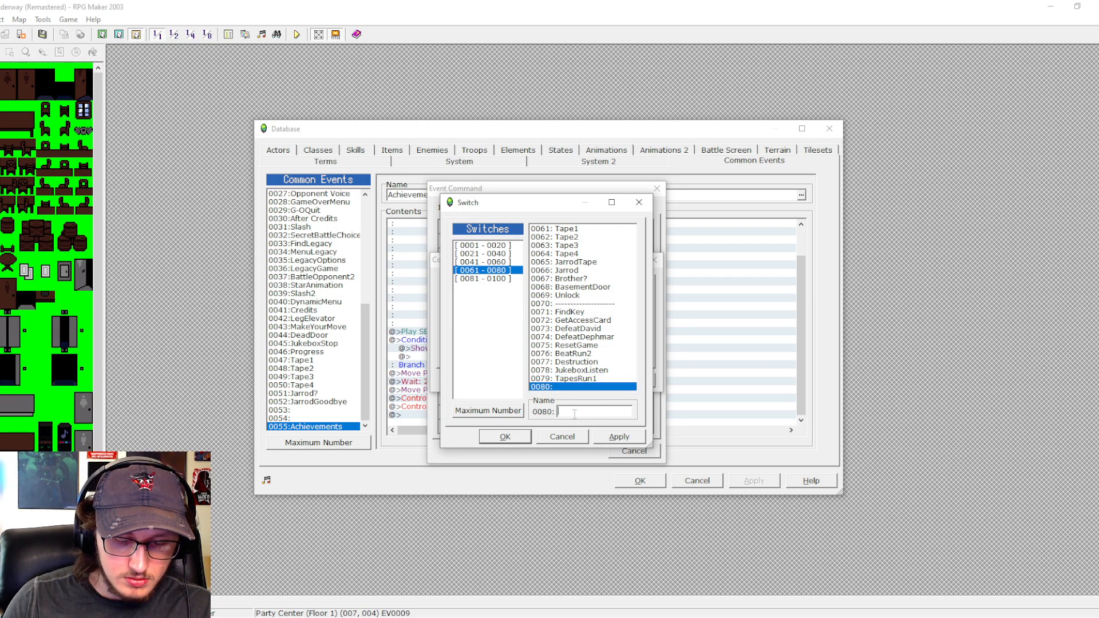
text(TapesRun2)
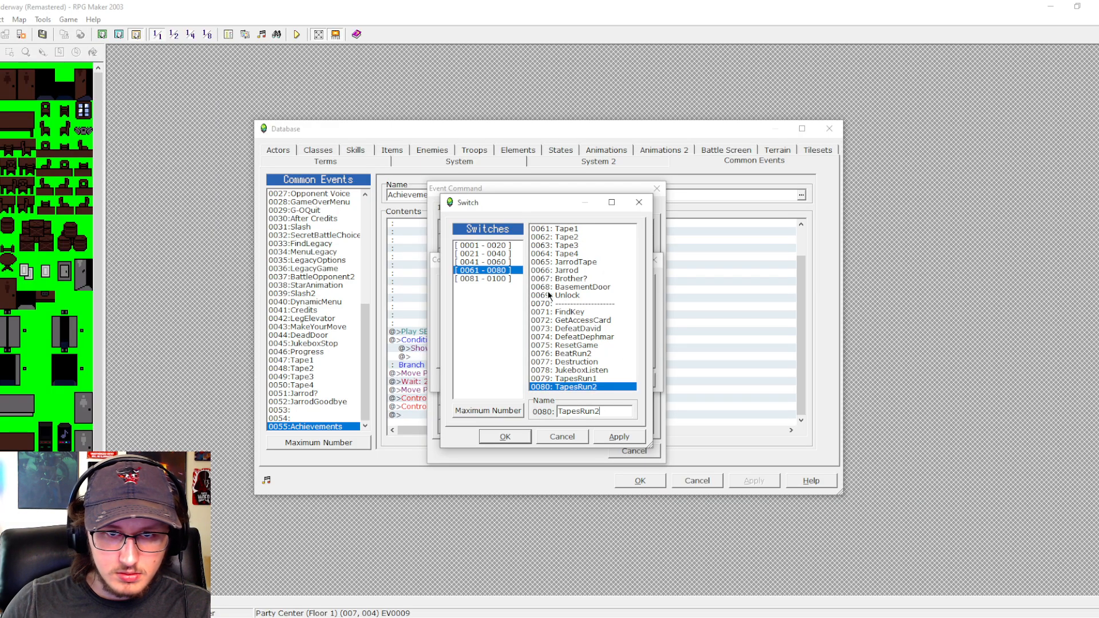
- Name switch 0081 JarrodTruth and switch 0082 FindLegacy in the 0081–0100 range
click(507, 277)
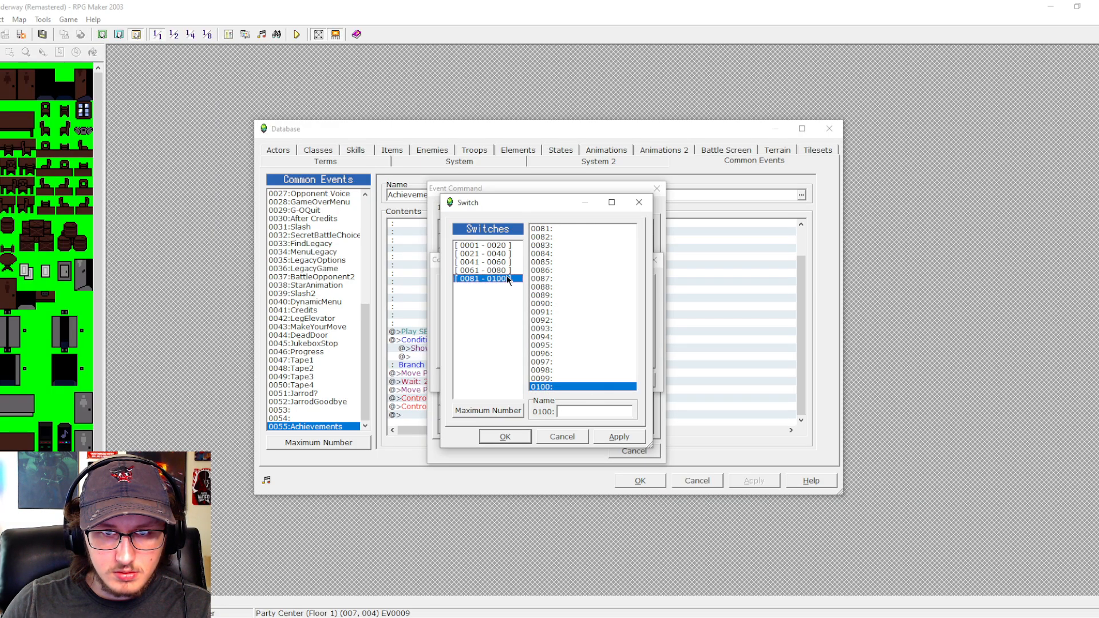
click(567, 229)
click(577, 412)
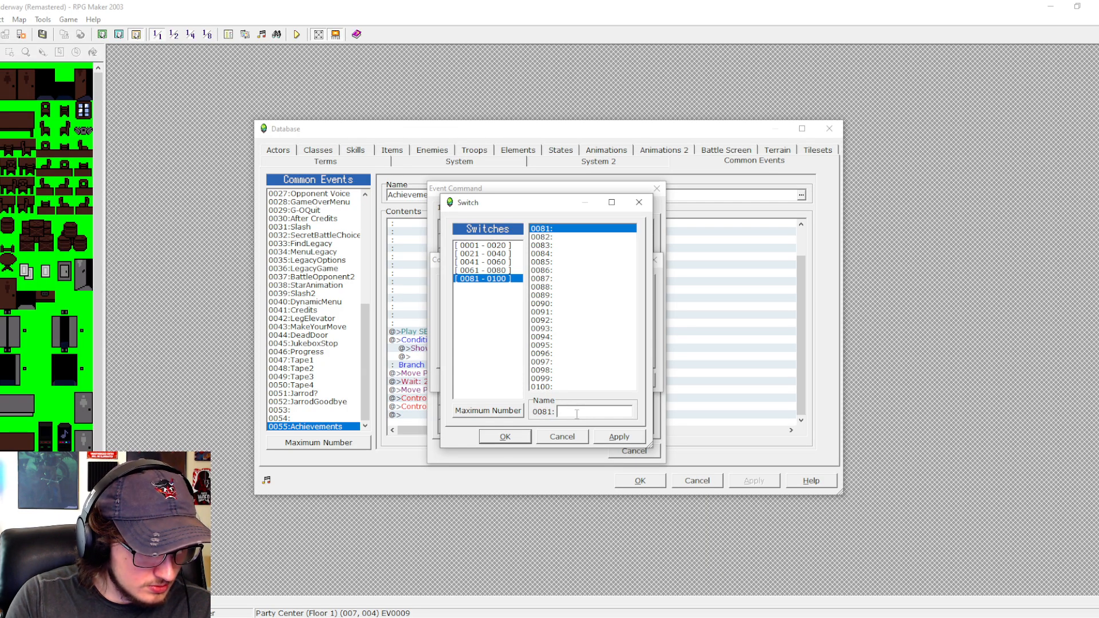
text(Ja)
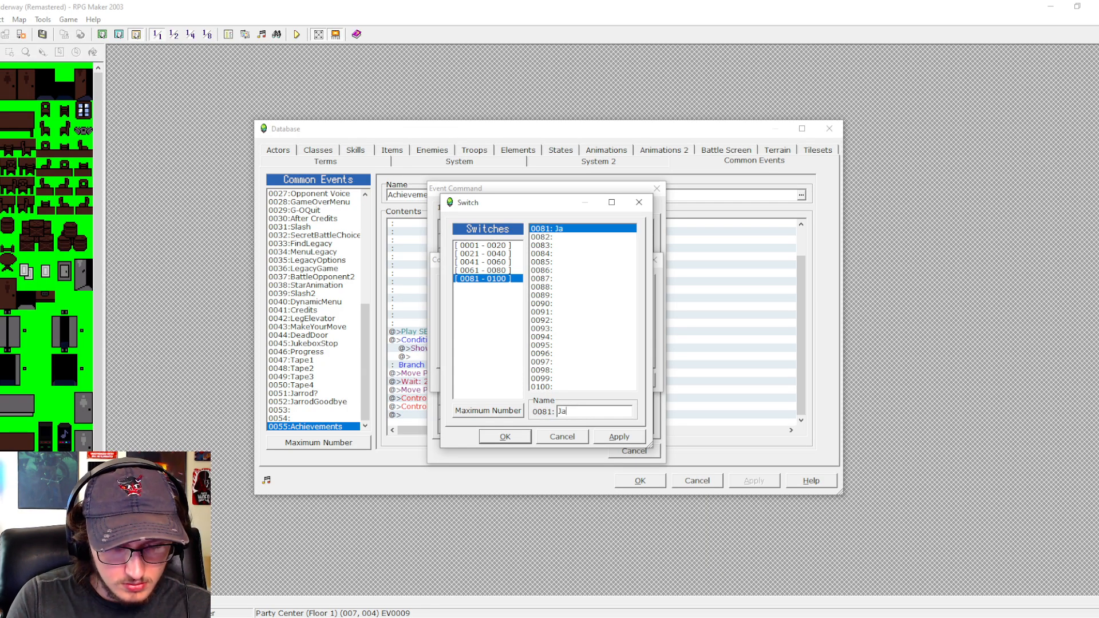
text(rrodTruth)
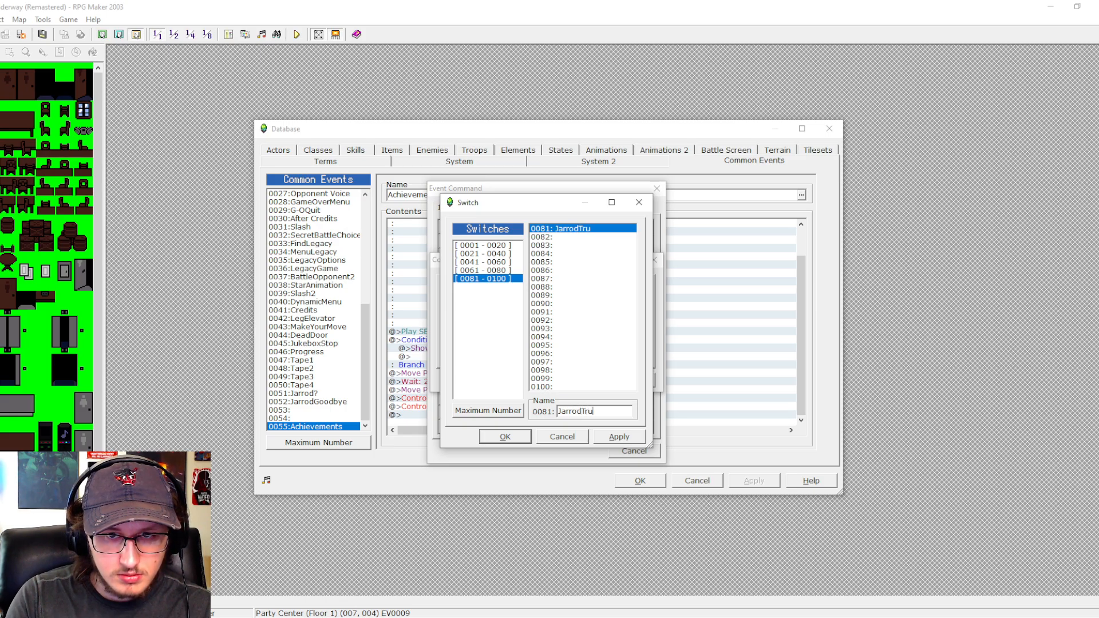
click(550, 238)
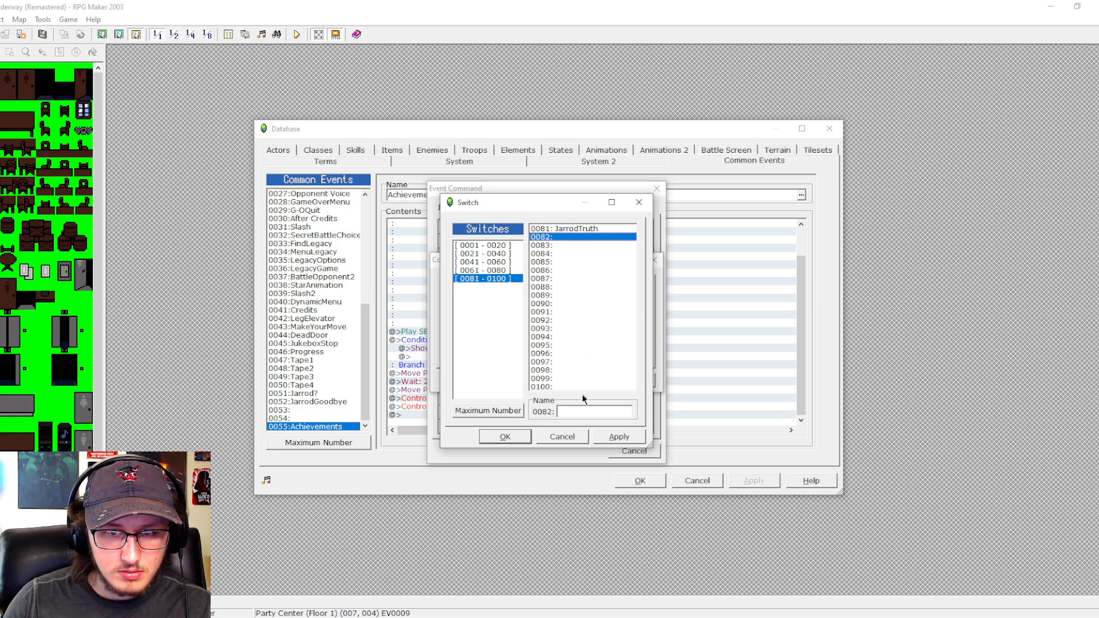
click(579, 411)
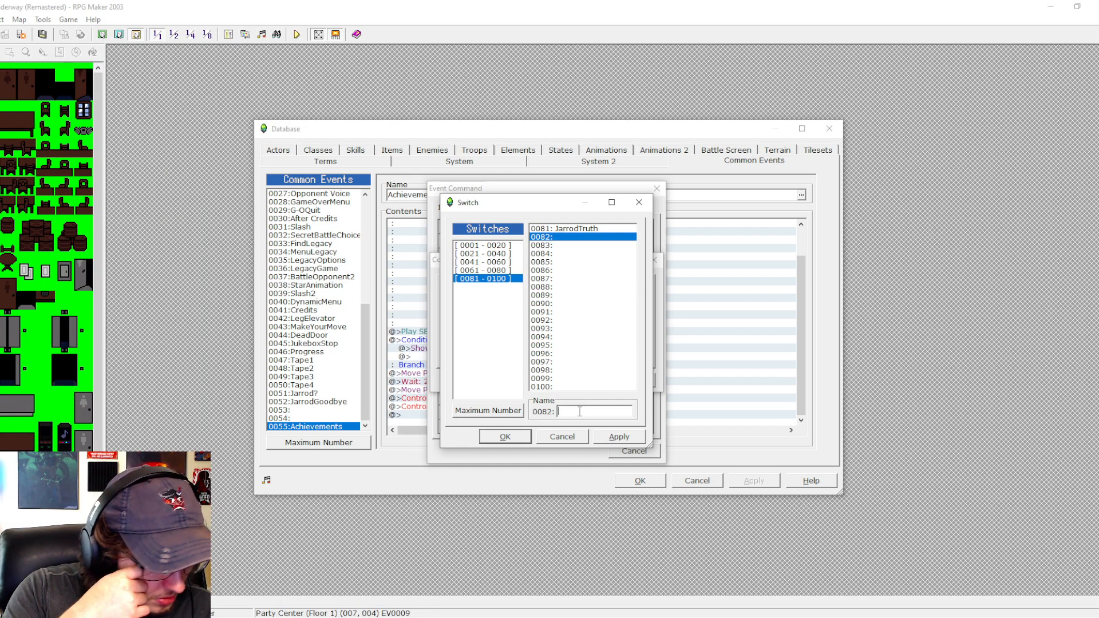
text(FindLegacy)
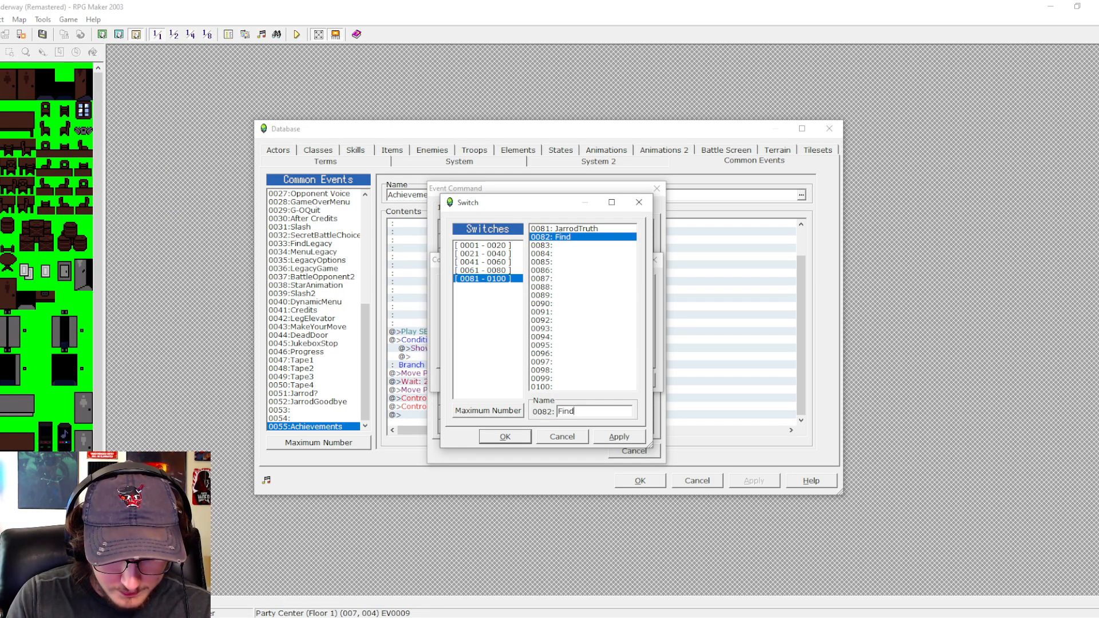
- Name switch 0083 SpareLegacy and switch 0084 KillLegacy, and accept the switch list
click(571, 245)
click(581, 411)
text(Spa)
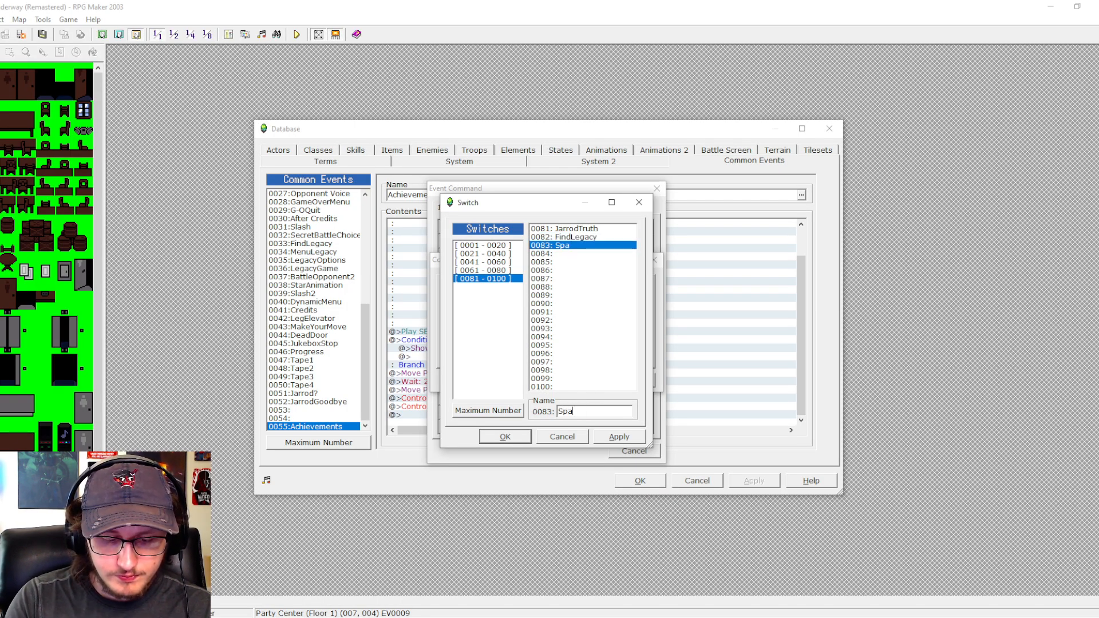
text(reLegacy)
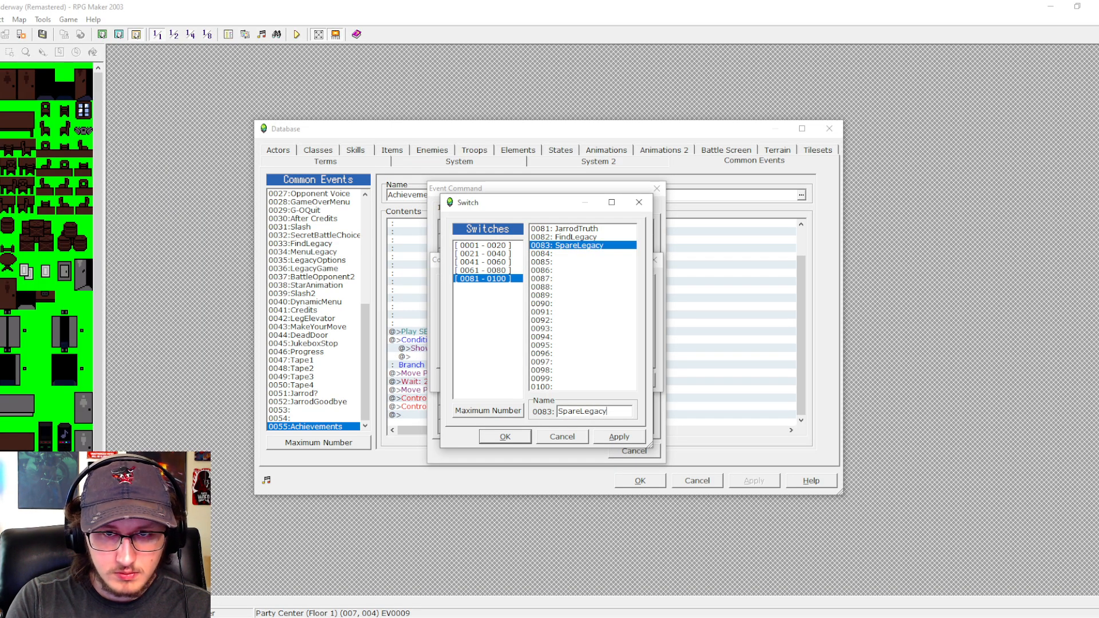
click(569, 254)
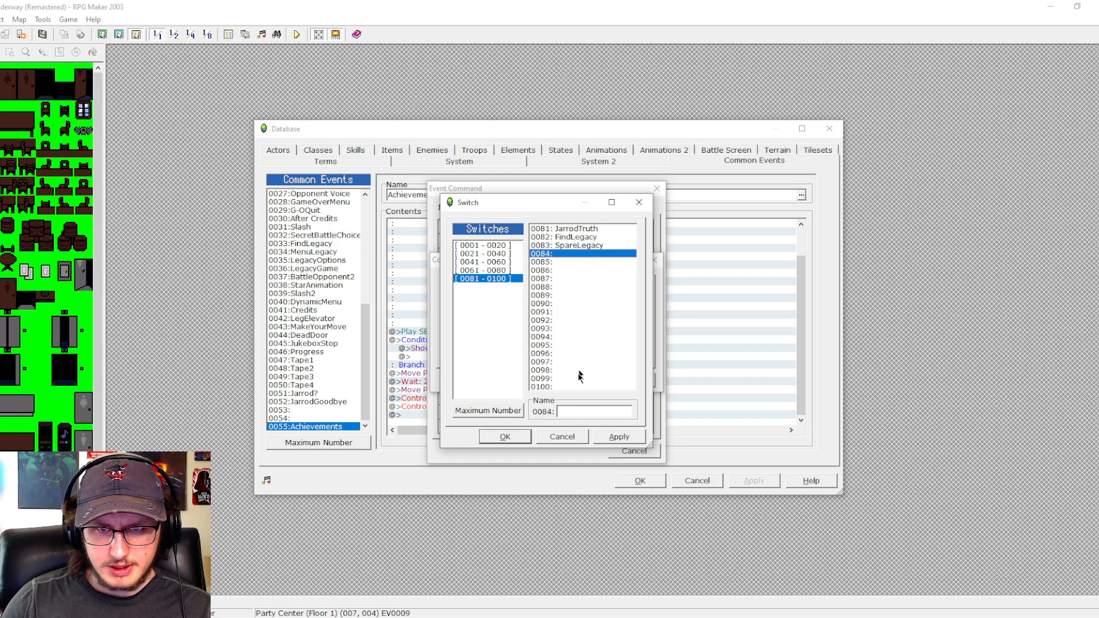
click(576, 413)
text(KillLegacy)
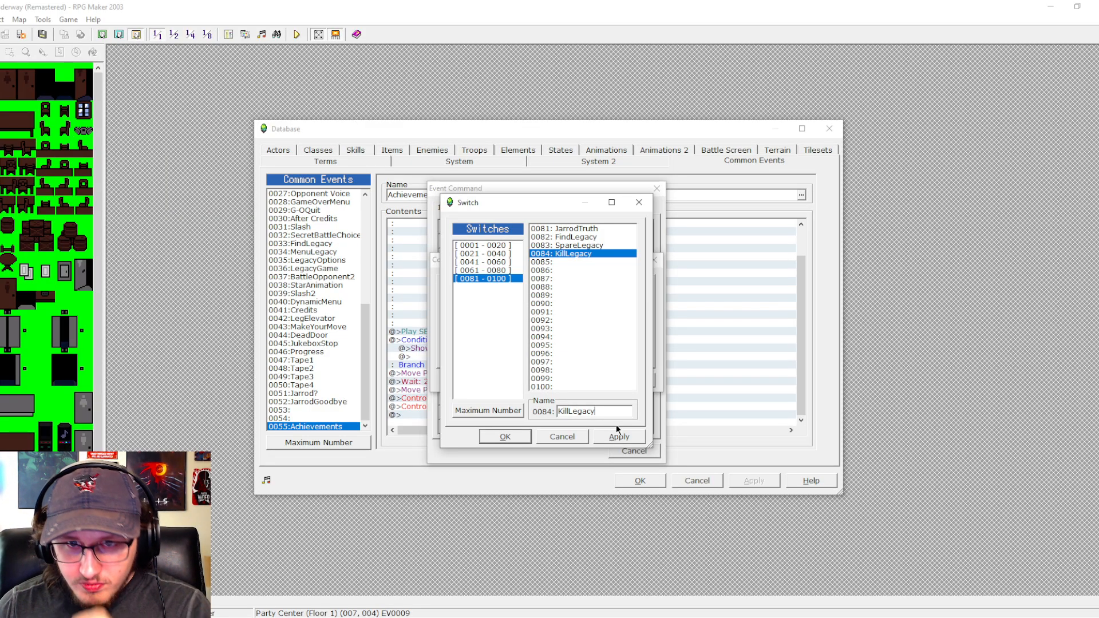
click(505, 436)
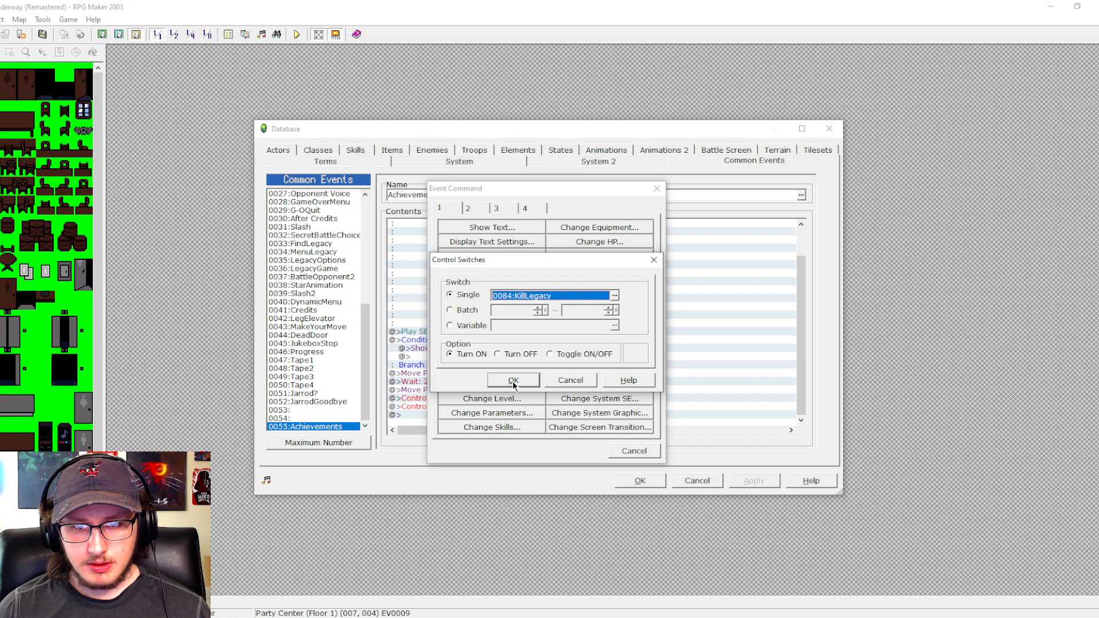
- Choose switch 0071 FindKey for the command and add it, turned ON, to the Achievement == 1 branch
click(614, 296)
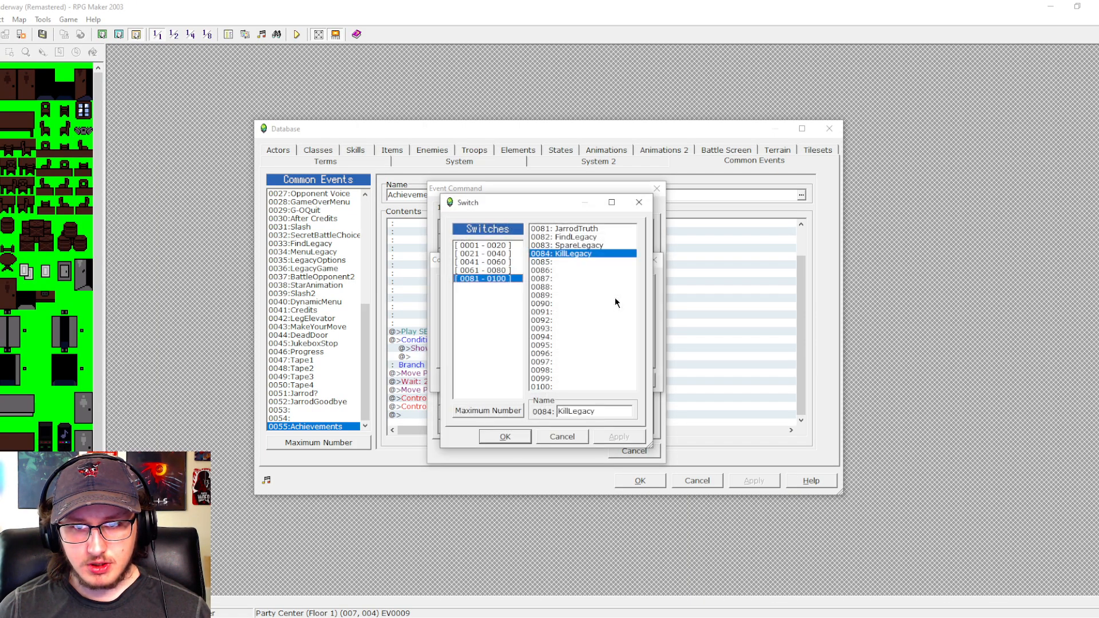
click(506, 270)
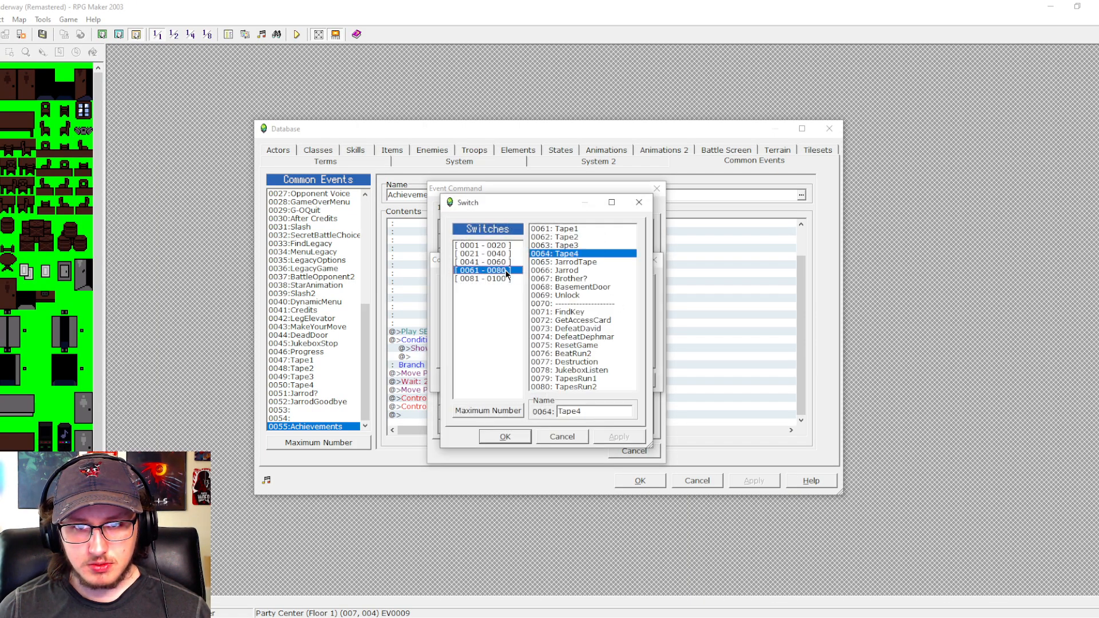
click(578, 313)
click(505, 436)
click(519, 381)
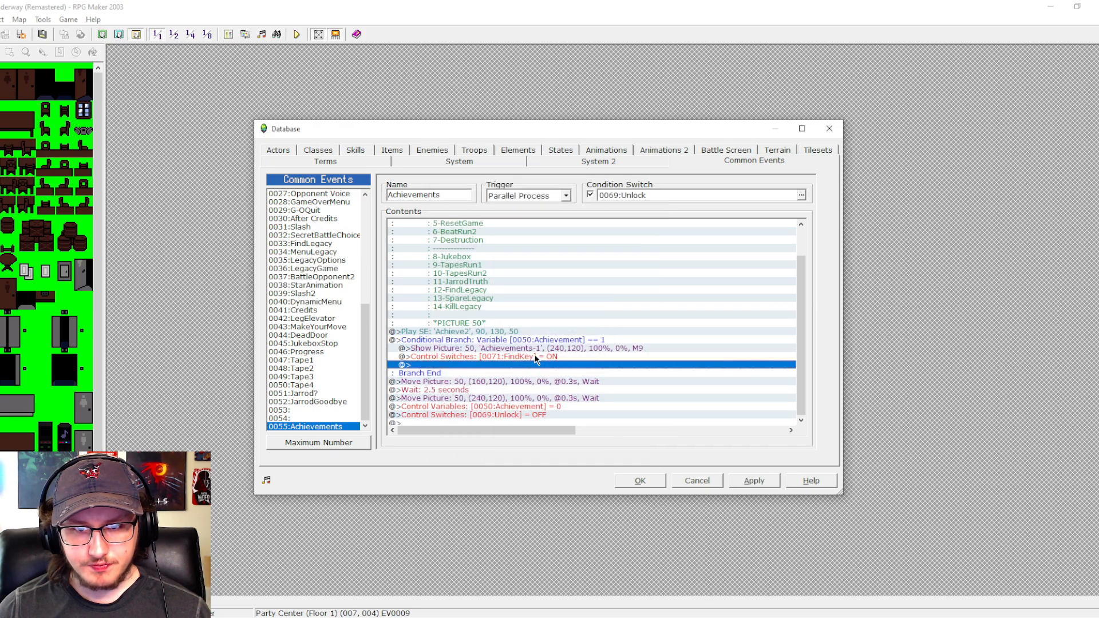
- Review the achievement switch list from the branch's FindKey switch command and close it without changes
click(535, 358)
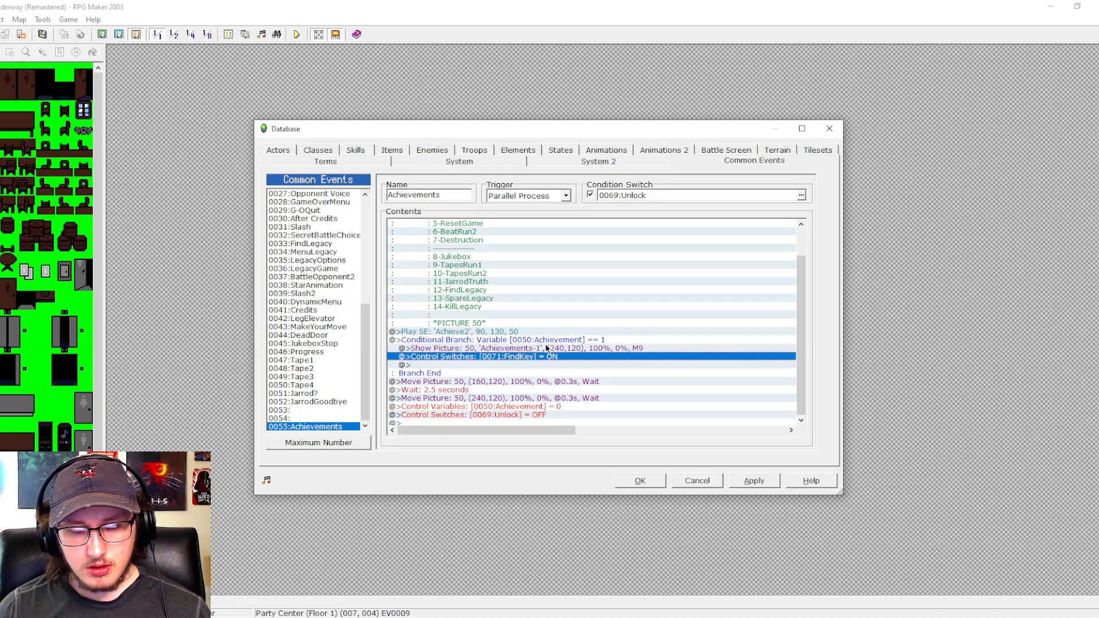
click(514, 342)
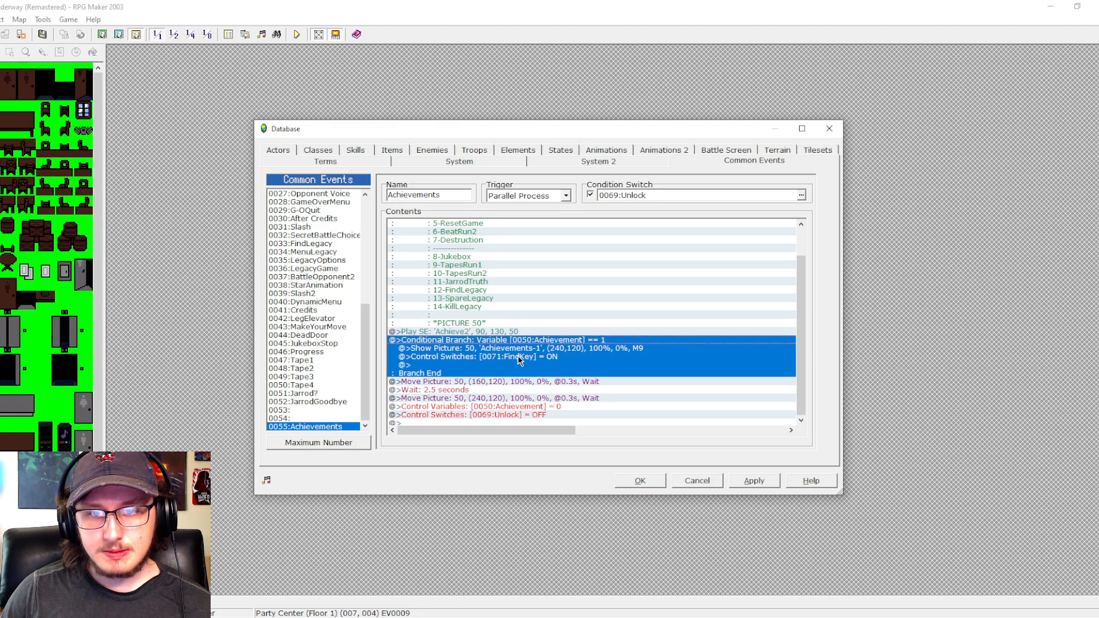
double_click(519, 359)
click(603, 289)
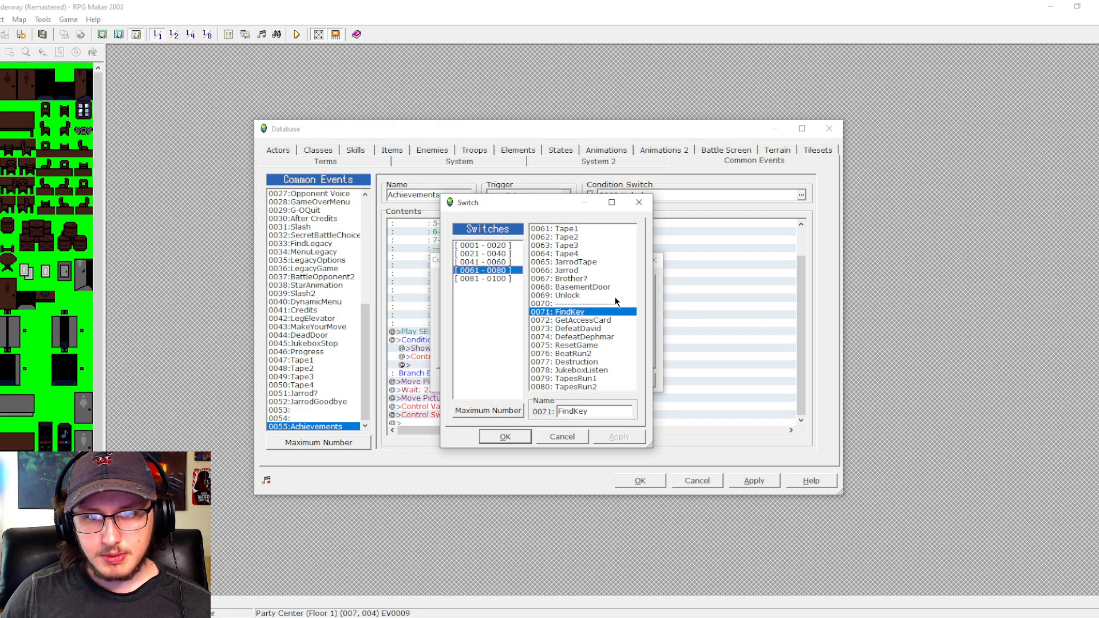
click(581, 435)
click(552, 387)
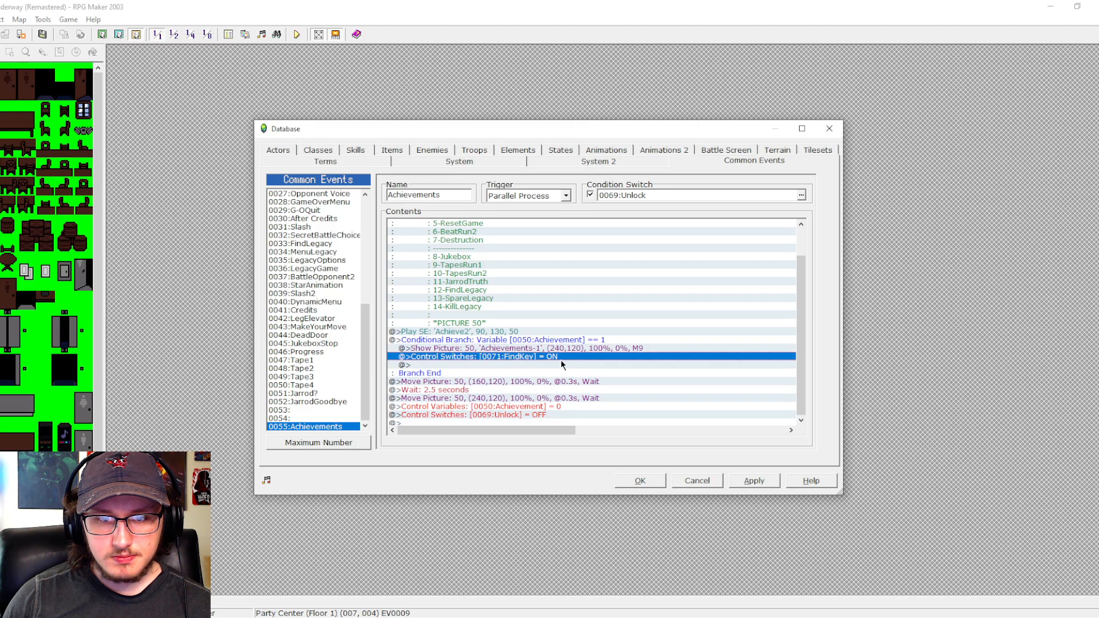
- Duplicate the Achievement == 1 conditional branch directly below the original, before the first Move Picture command
scroll(792, 292, down, 1)
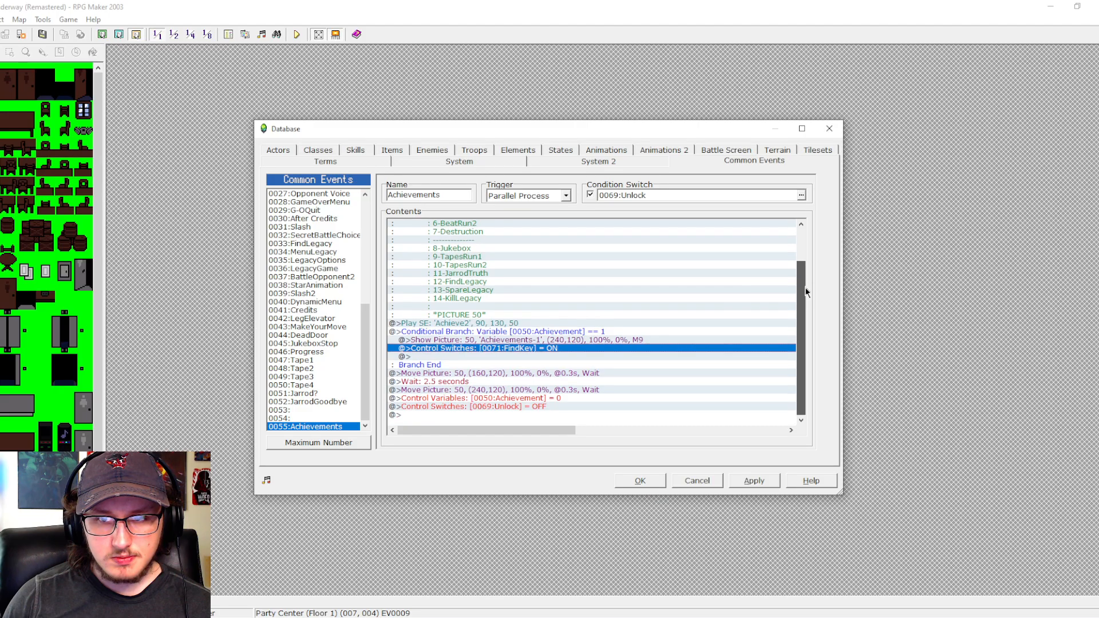
click(546, 331)
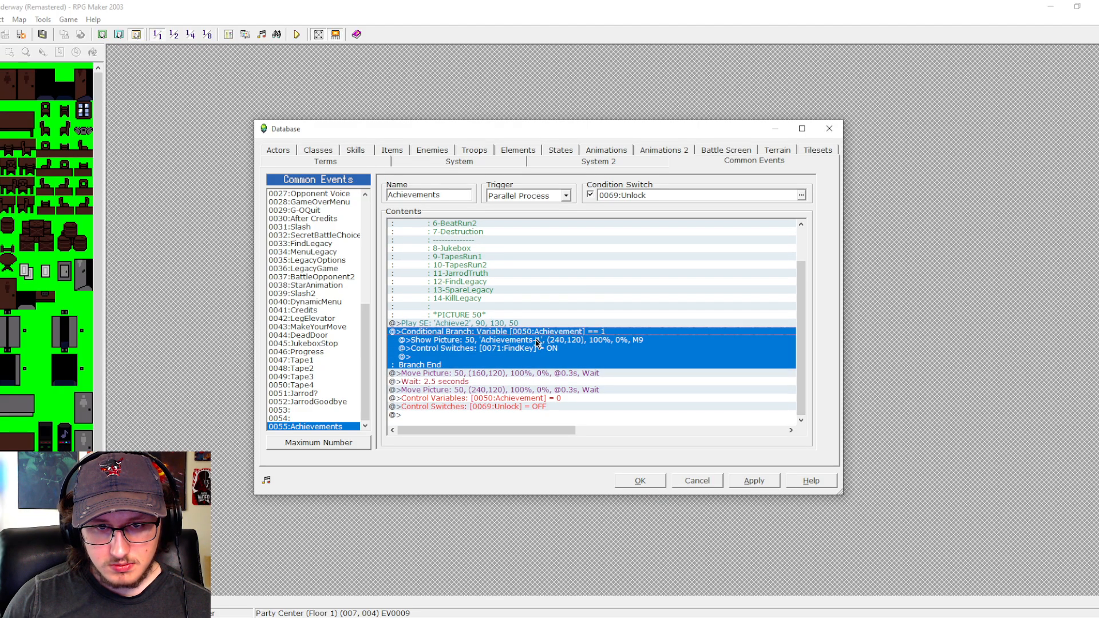
key(ctrl+c)
click(489, 372)
key(ctrl+v)
- Set the duplicated branch's condition to variable 0050 Achievement equal to 2
click(506, 373)
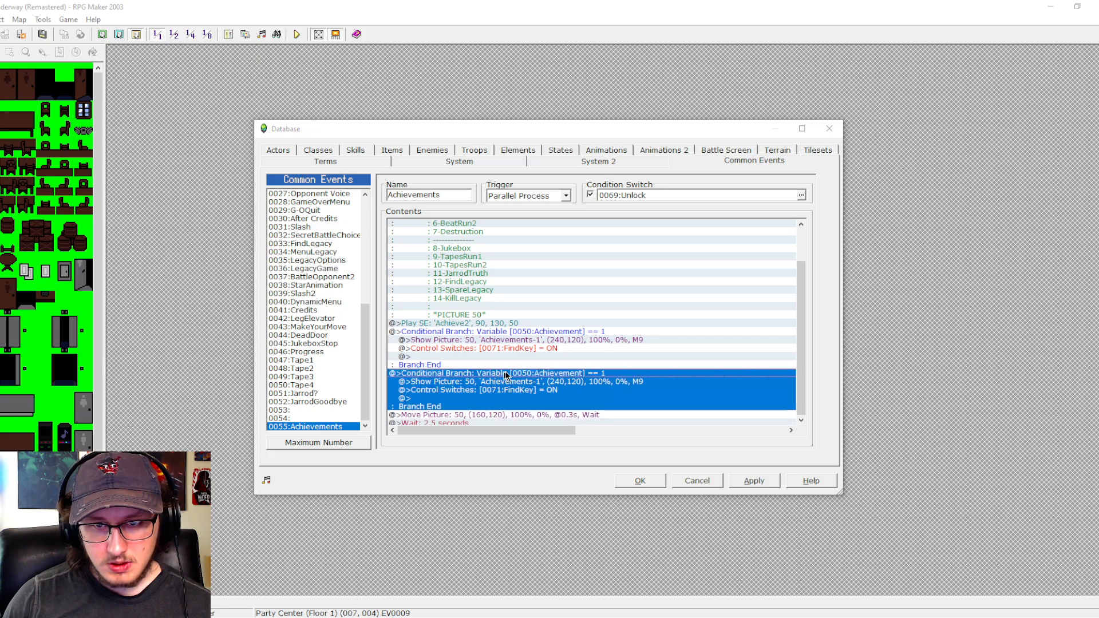
double_click(506, 373)
click(573, 303)
click(542, 430)
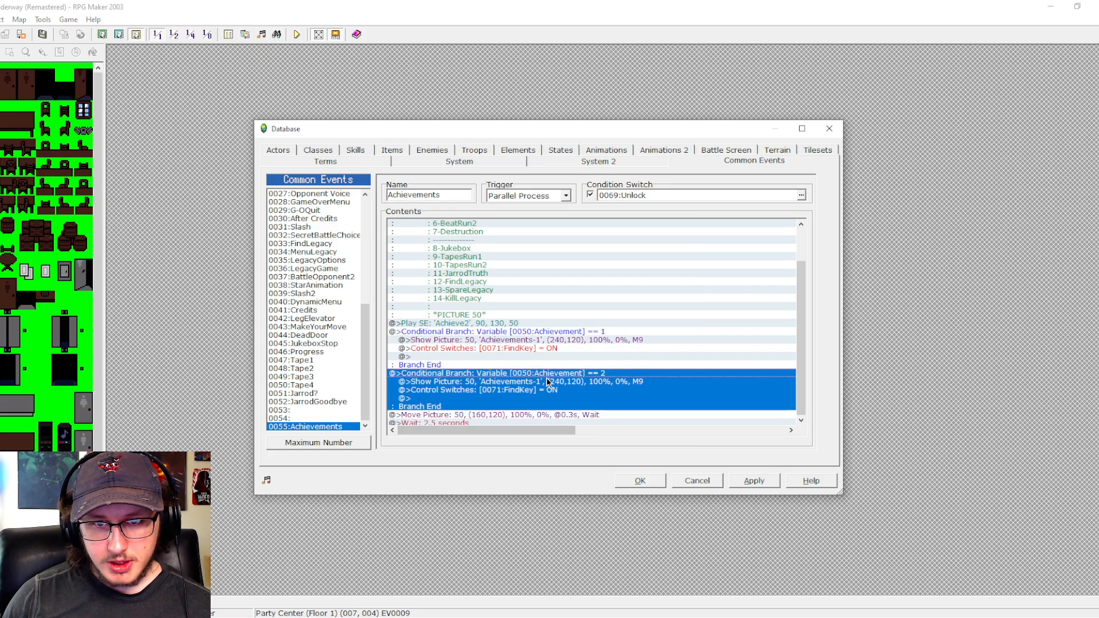
- Change the switch turned ON in the second achievement branch to 0072 GetAccessCard
click(544, 387)
double_click(545, 387)
click(614, 295)
click(582, 321)
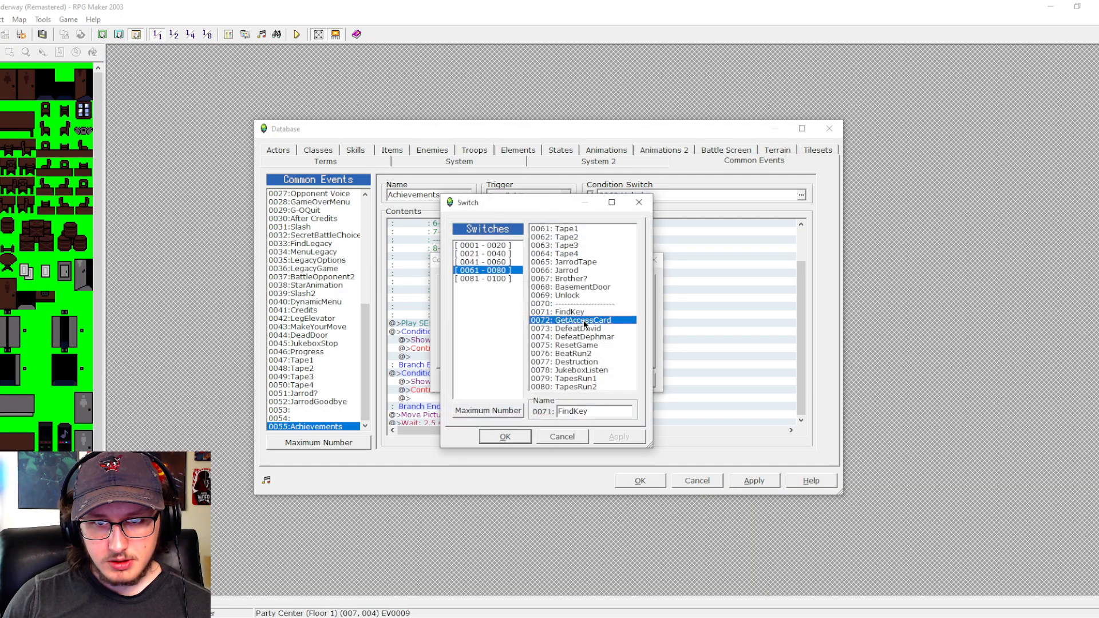
click(503, 437)
click(512, 382)
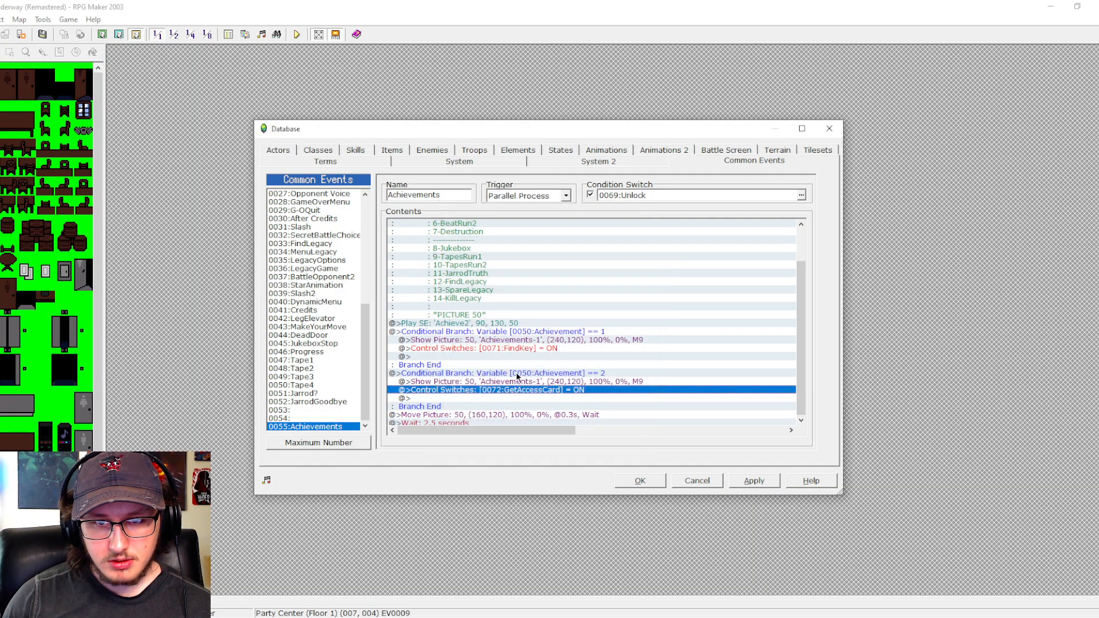
- Duplicate the Achievement == 1 and Achievement == 2 conditional branches directly below them, before the first Move Picture command
click(516, 367)
shift+click(525, 374)
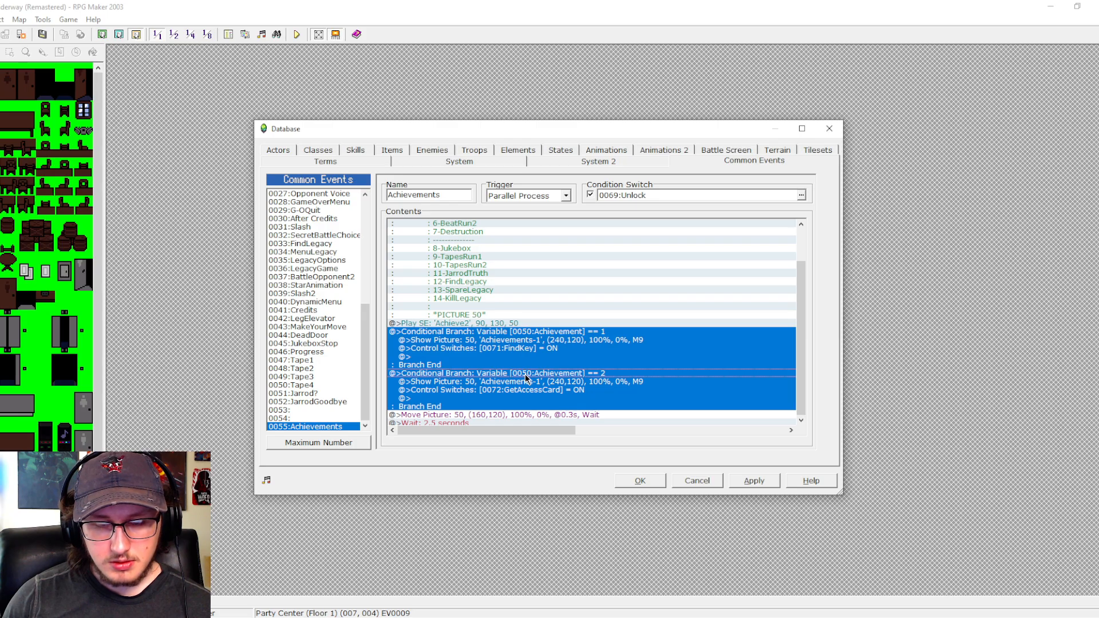
key(ctrl+c)
scroll(525, 374, down, 2)
click(521, 369)
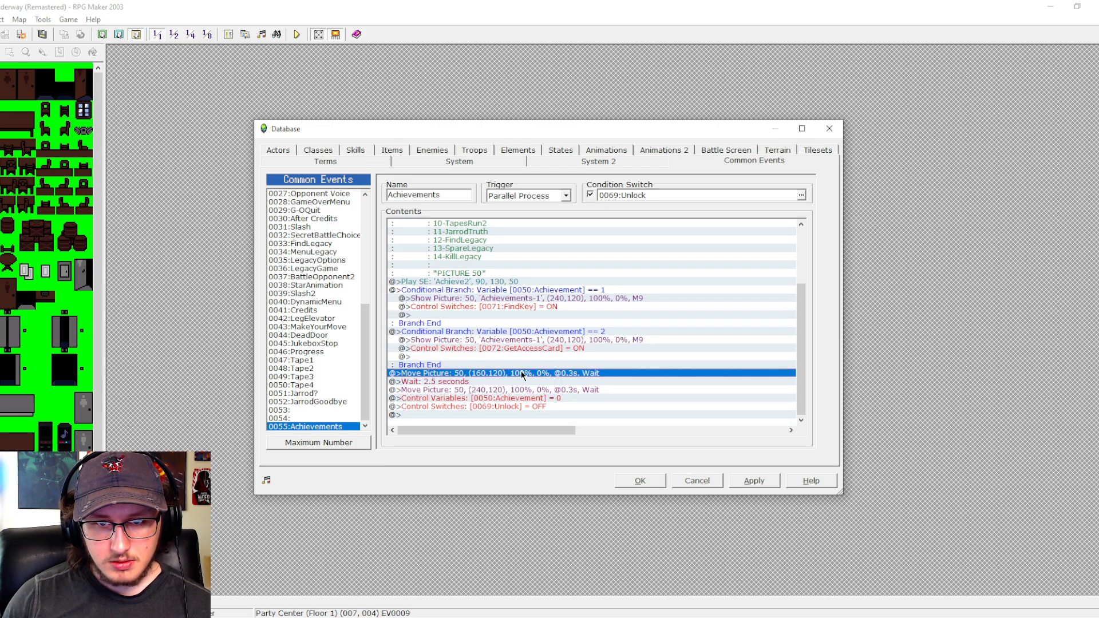
key(ctrl+v)
- Set the two duplicated branches' conditions to variable 0050 Achievement equal to 3 and 4, in order
double_click(537, 332)
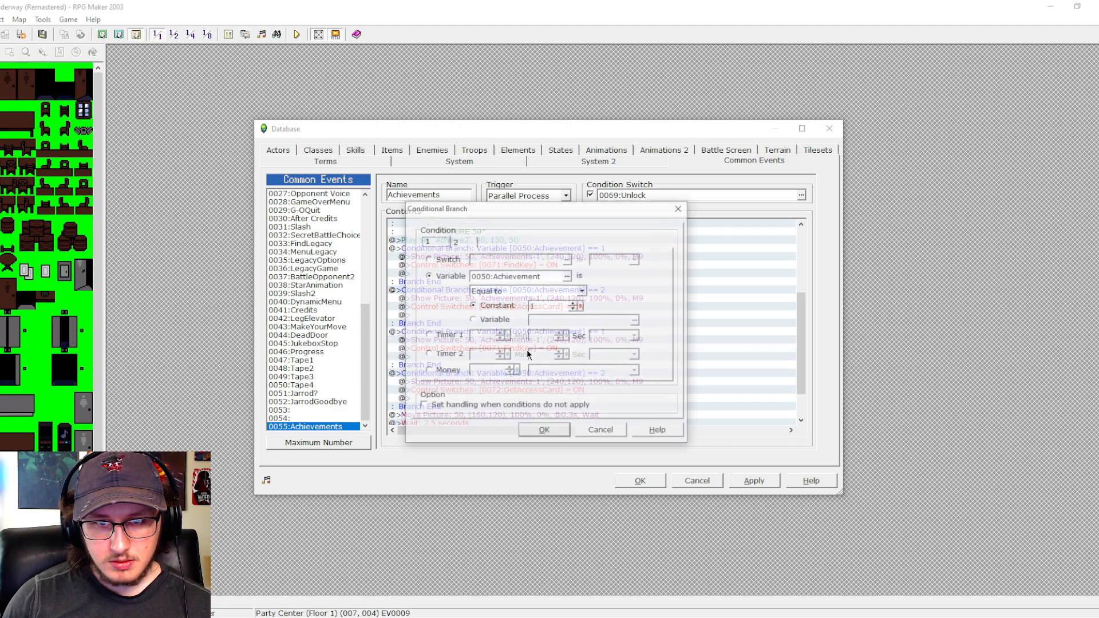
click(573, 304)
click(544, 431)
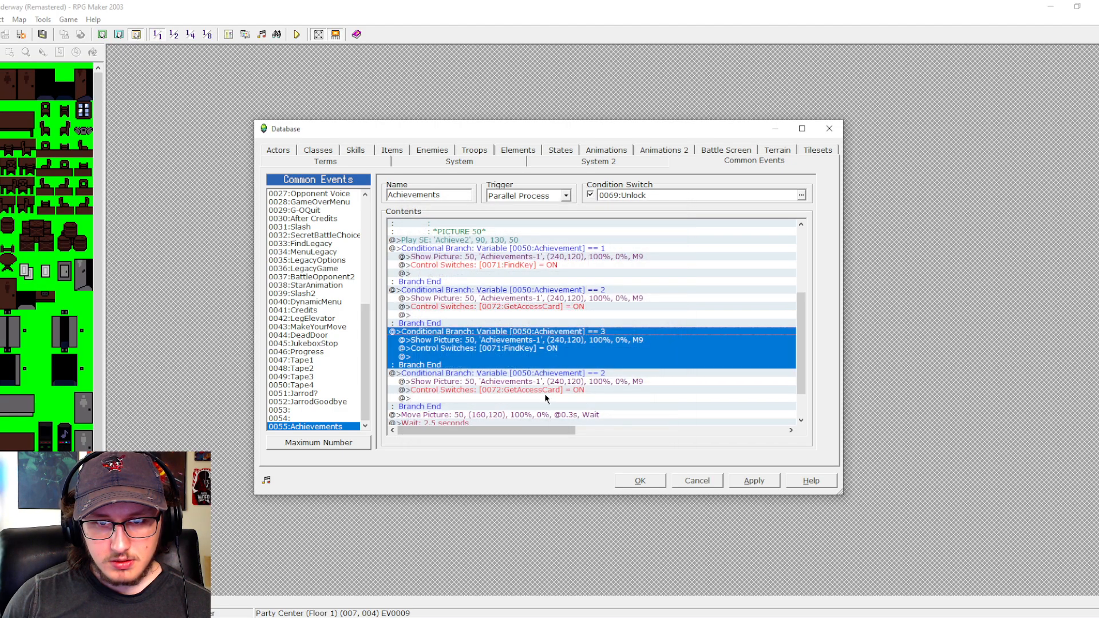
double_click(549, 375)
click(573, 304)
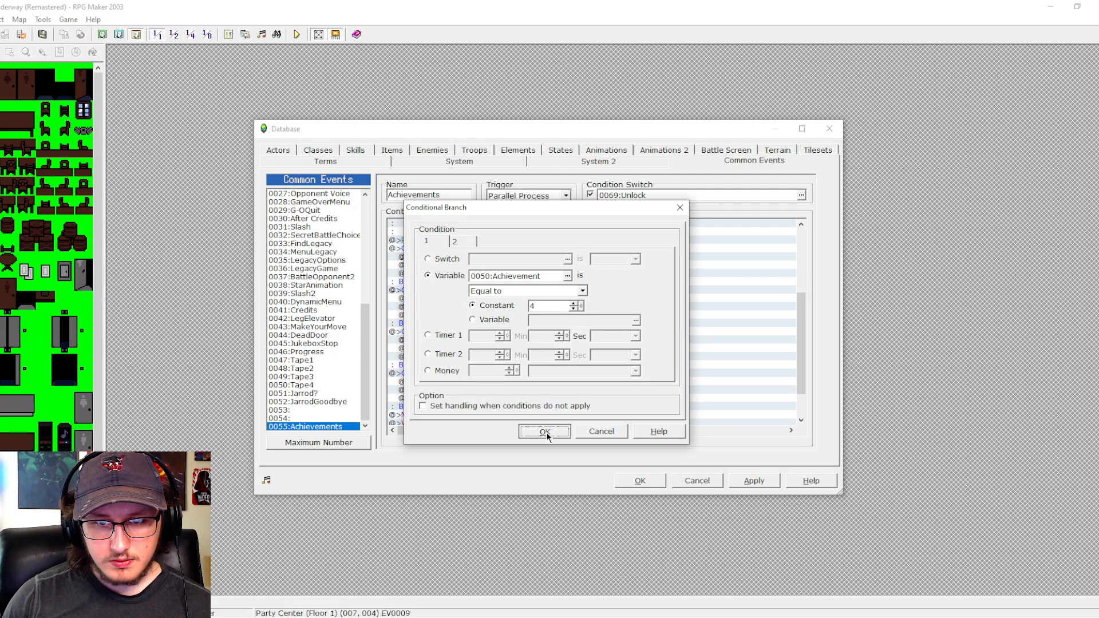
click(544, 431)
- Change the switch turned ON in the Achievement == 3 branch to 0073 DefeatDavid
double_click(544, 348)
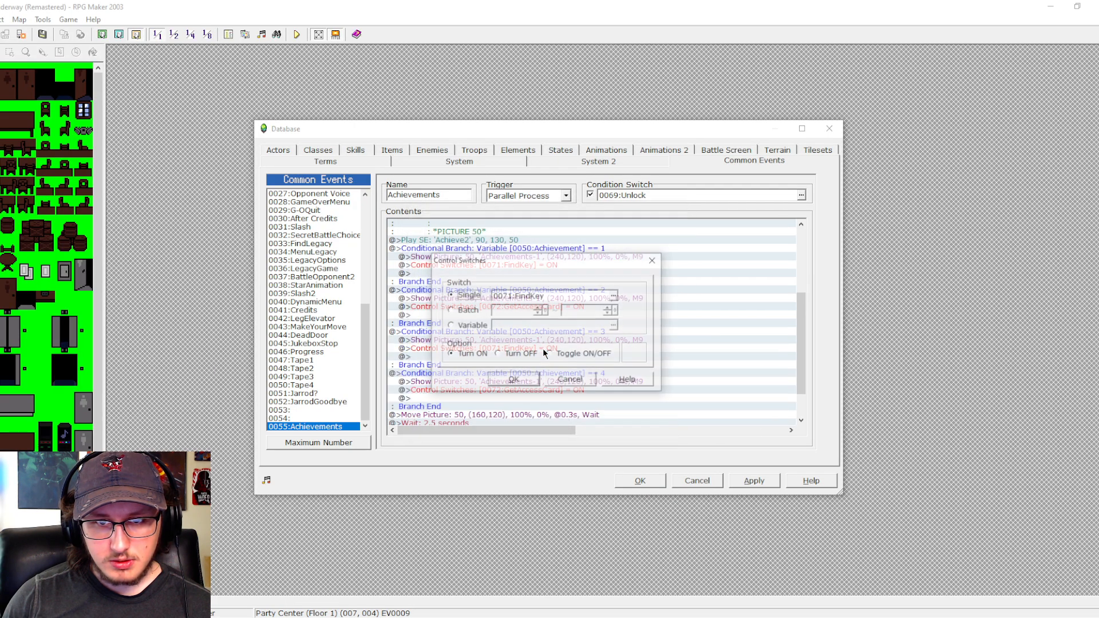
click(613, 296)
click(584, 320)
click(585, 329)
click(505, 436)
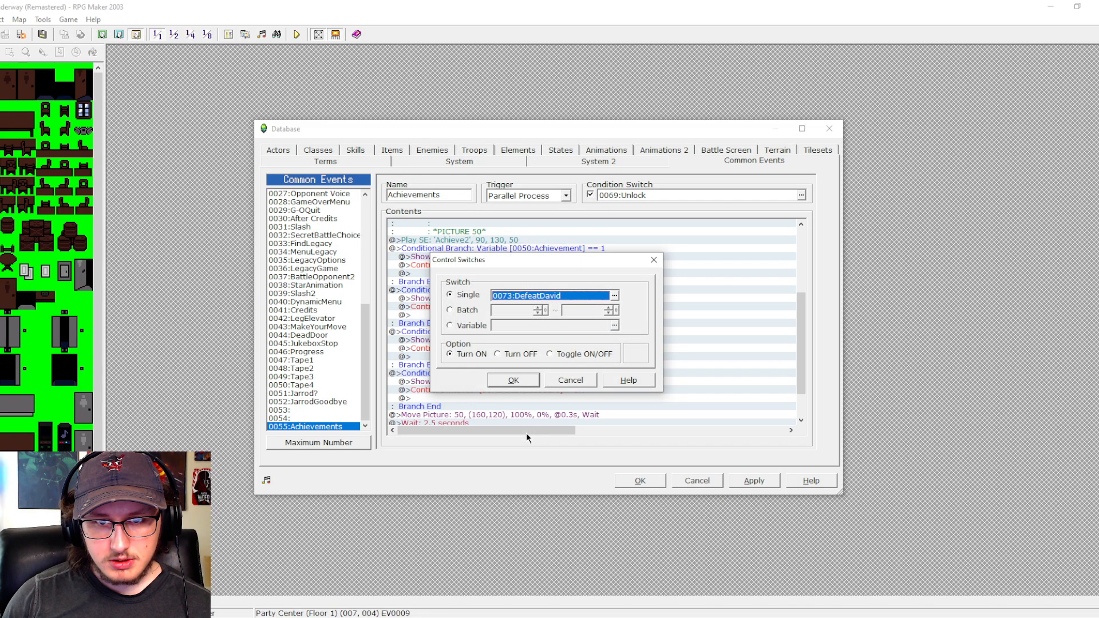
click(514, 380)
- Change the switch turned ON in the Achievement == 4 branch to 0074 DefeatDephmar
click(530, 382)
double_click(530, 382)
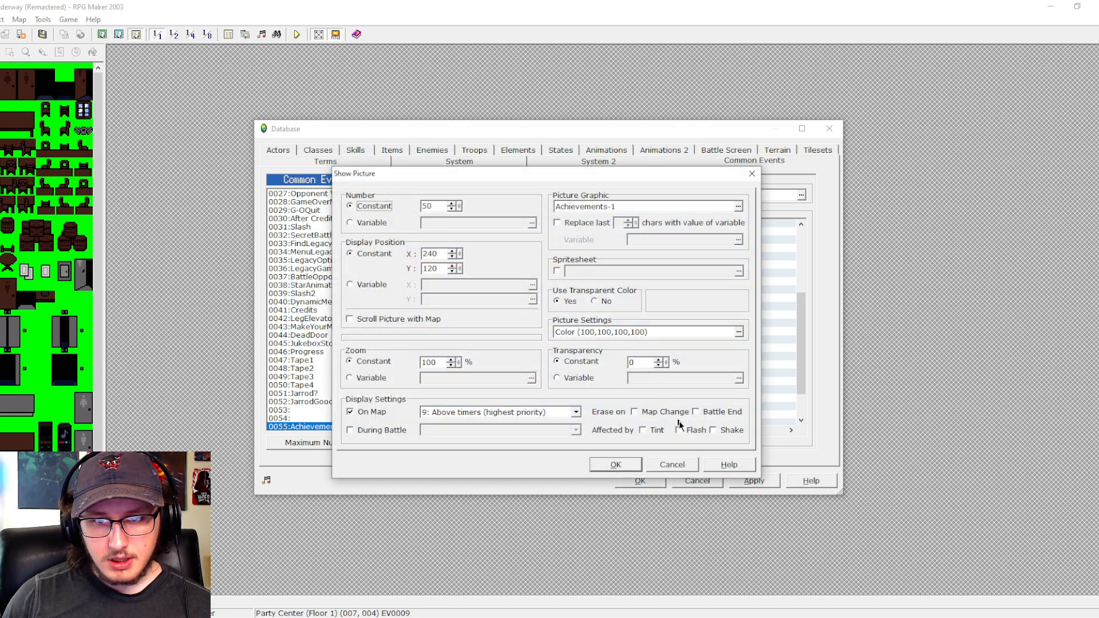
click(663, 465)
double_click(538, 392)
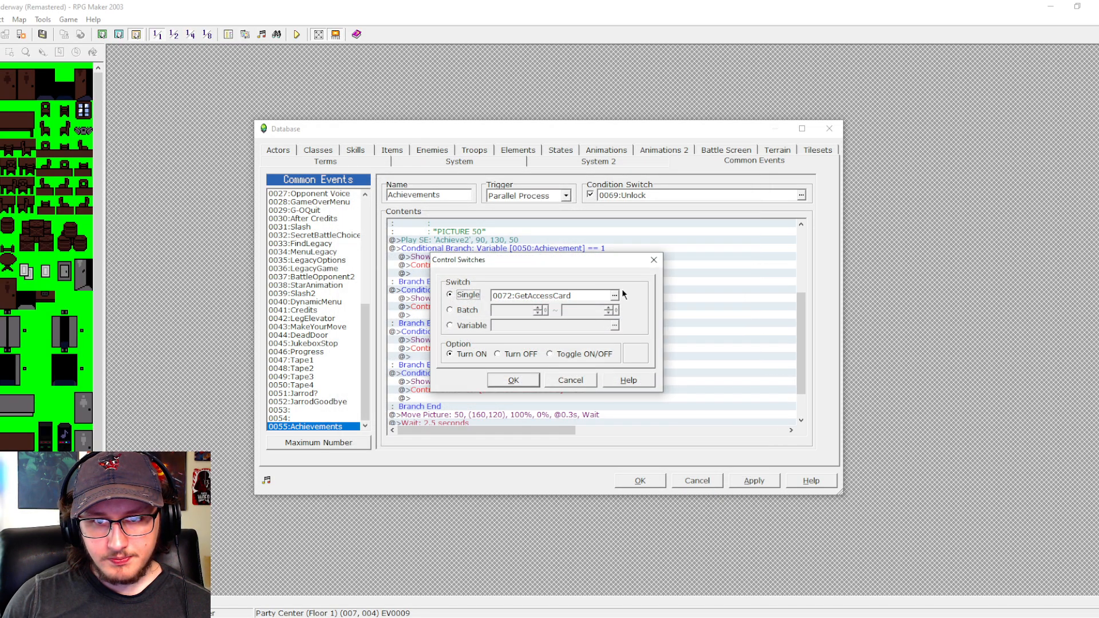
click(621, 294)
click(574, 338)
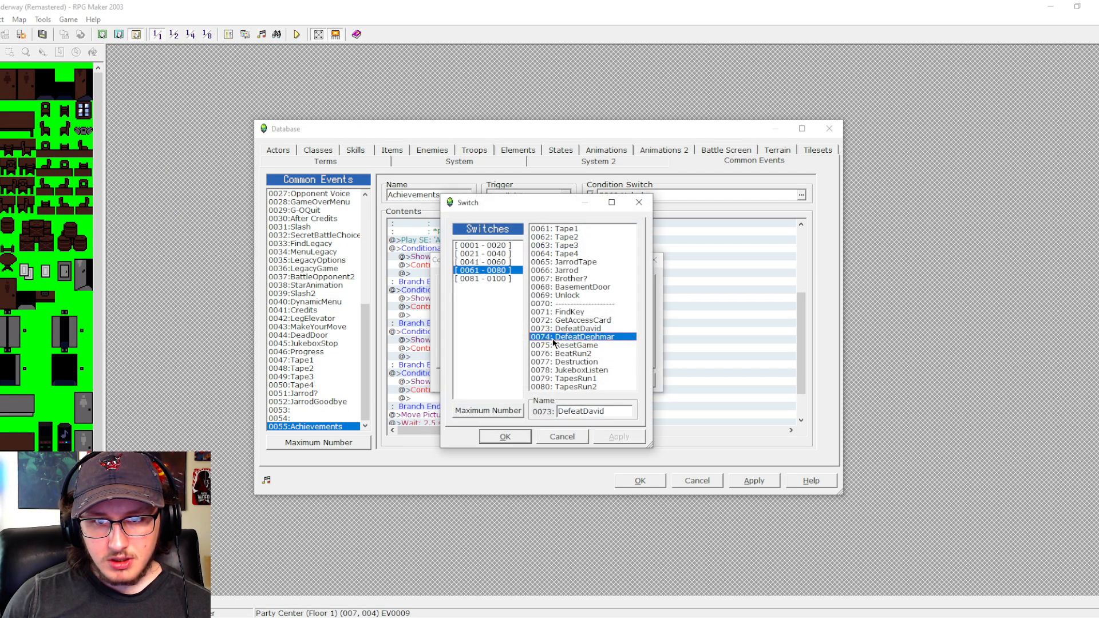
click(518, 437)
click(522, 387)
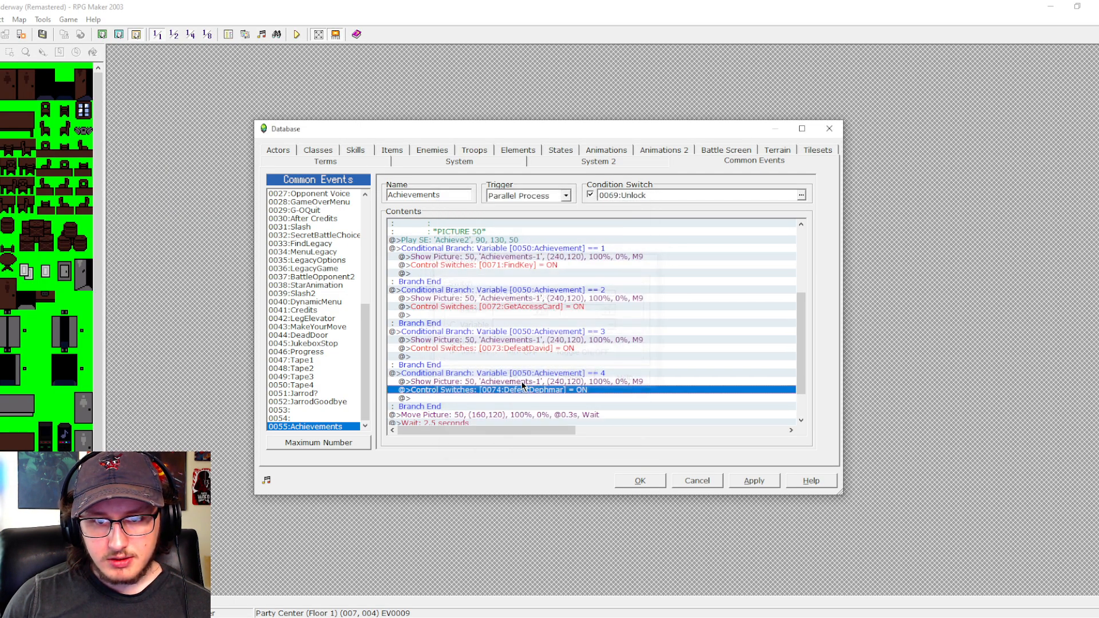
- Review the achievement switch list from the third branch's switch command and close it without changes
double_click(534, 348)
click(622, 295)
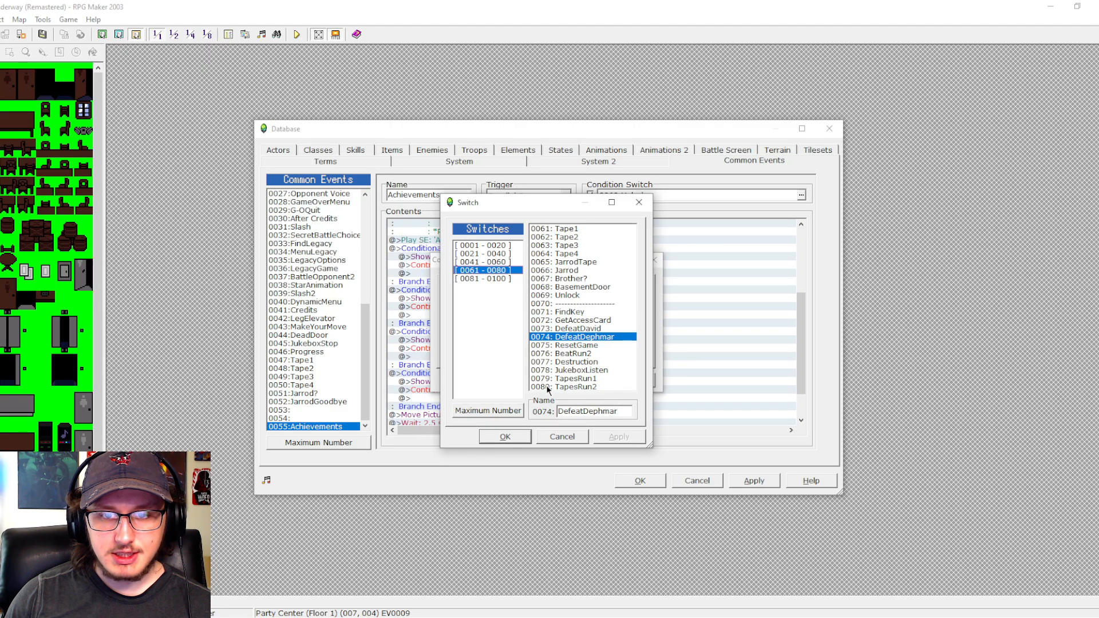
click(543, 437)
click(560, 380)
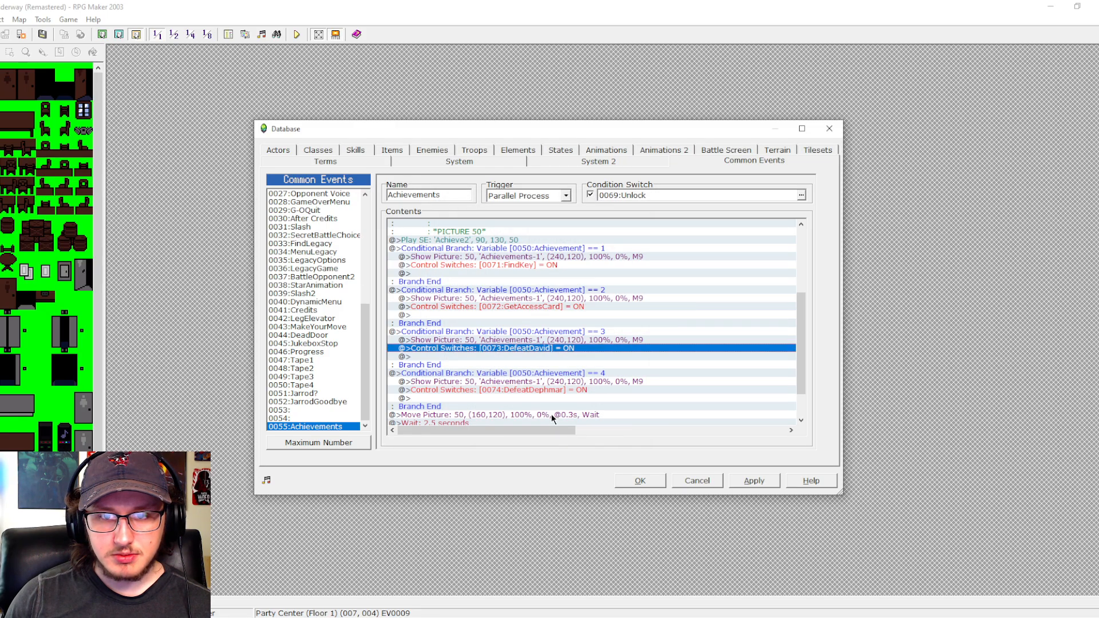
- Duplicate the four conditional branches for Achievement 1 to 4 directly below them, before the first Move Picture command
click(558, 250)
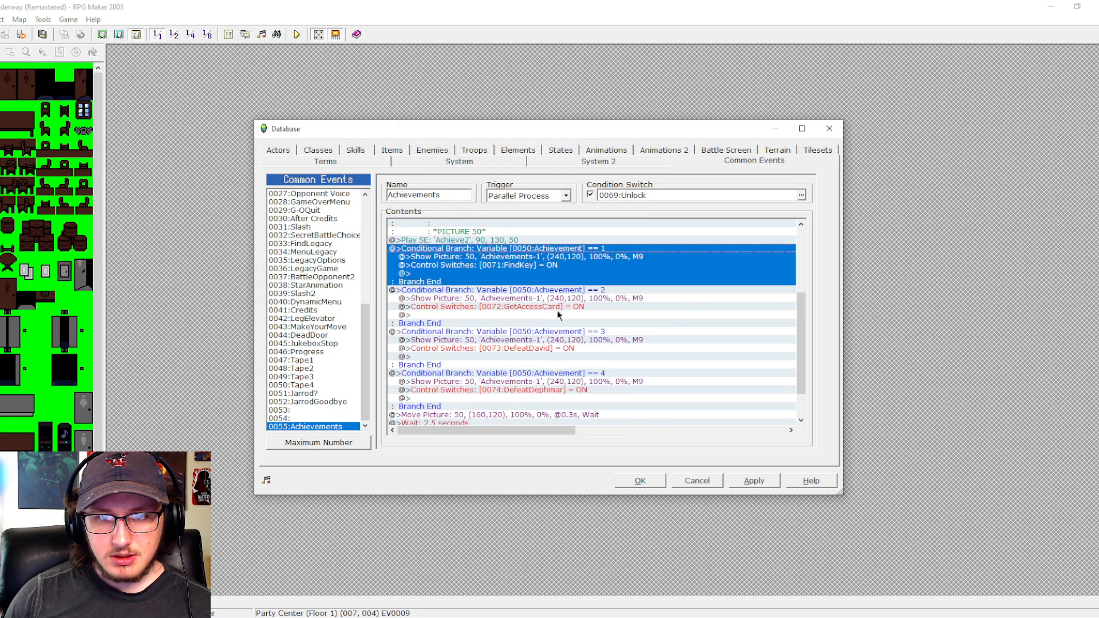
shift+click(561, 374)
key(ctrl+c)
key(ctrl+v)
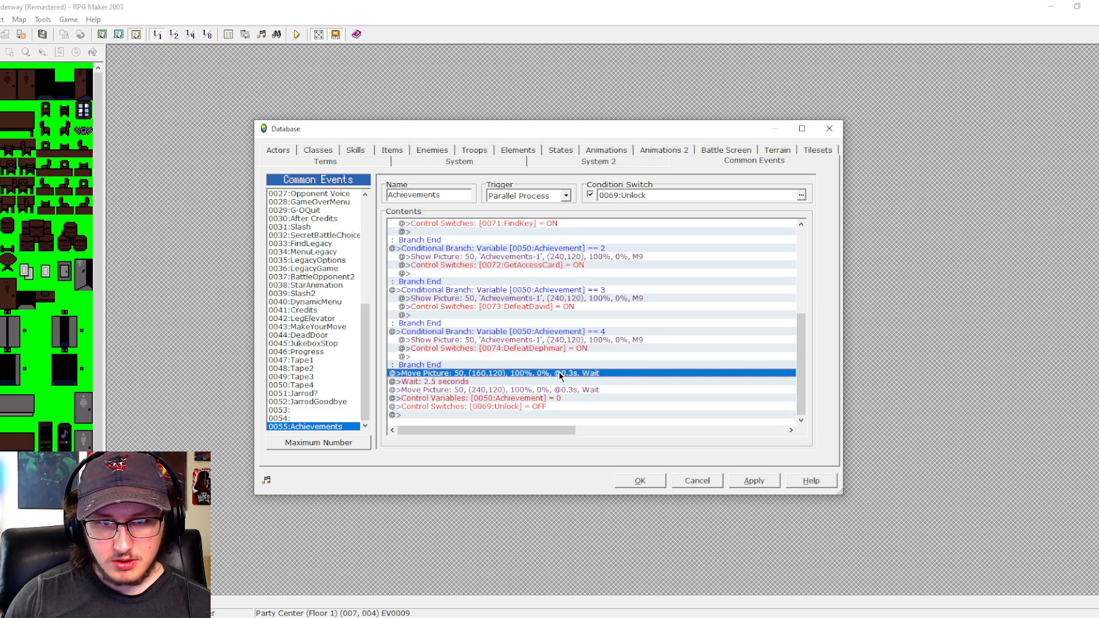
- Set the first two of the four newly pasted branches to the conditions Achievement equal to 5 and 6
scroll(565, 346, up, 5)
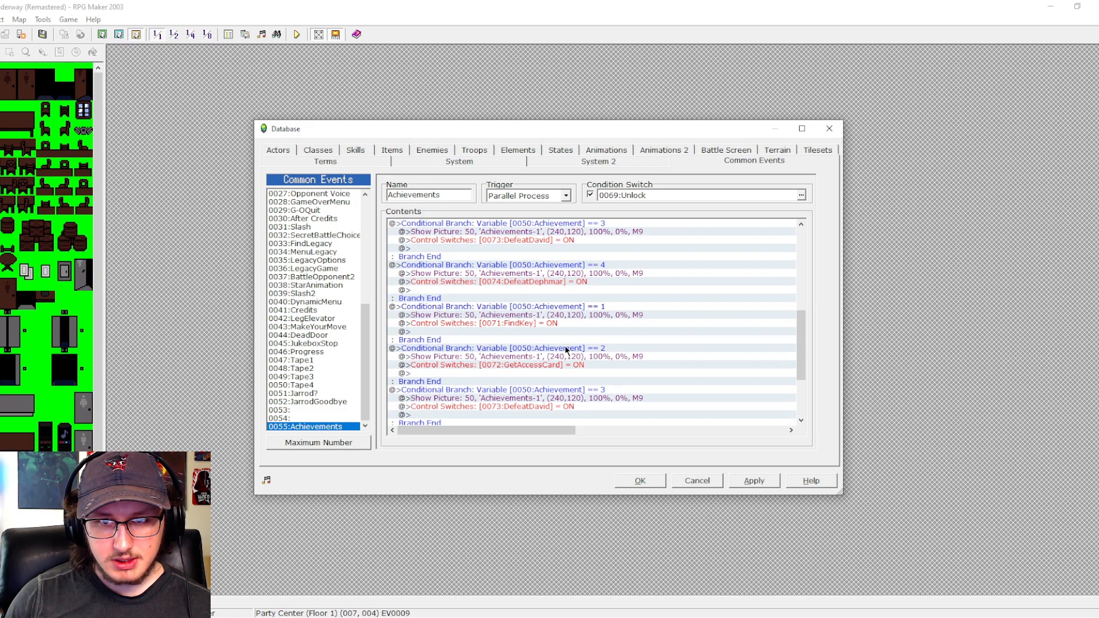
double_click(580, 365)
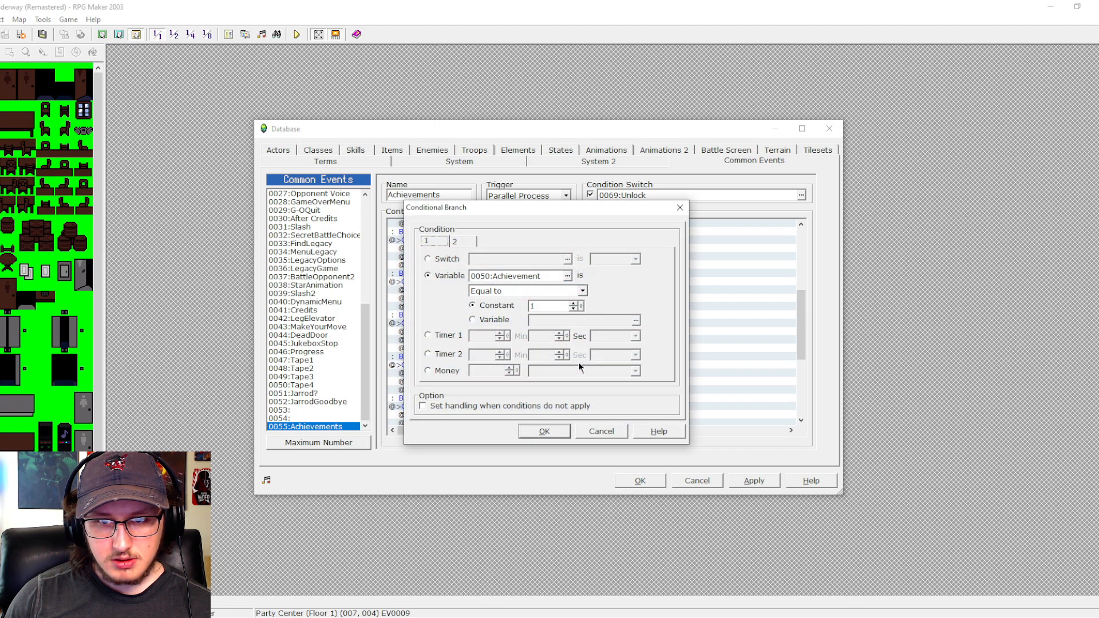
double_click(563, 307)
text(5)
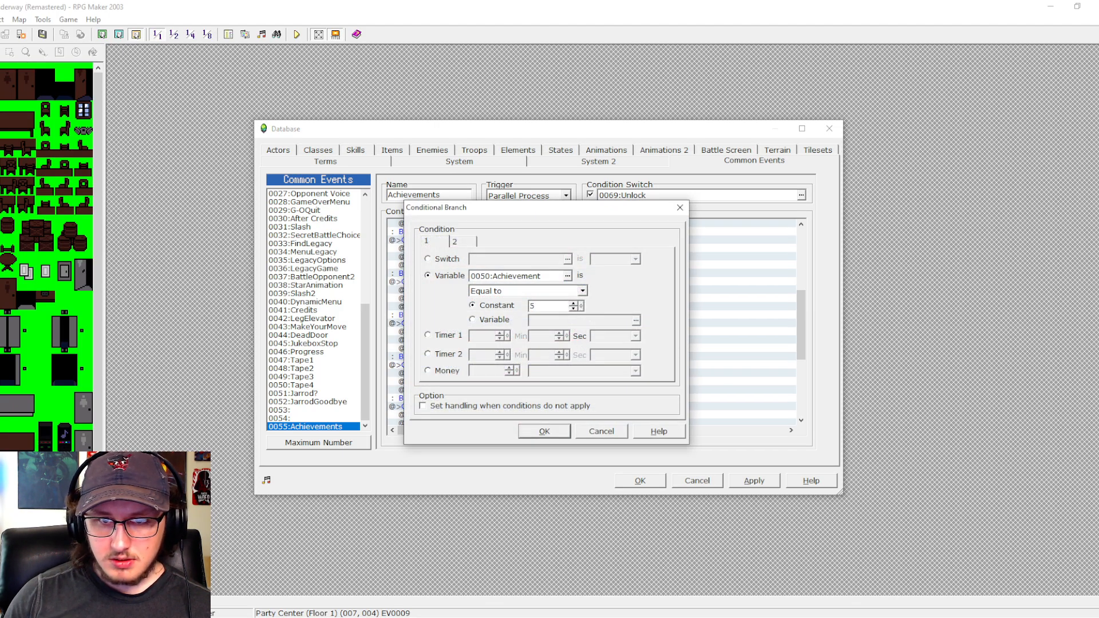
click(544, 432)
double_click(565, 409)
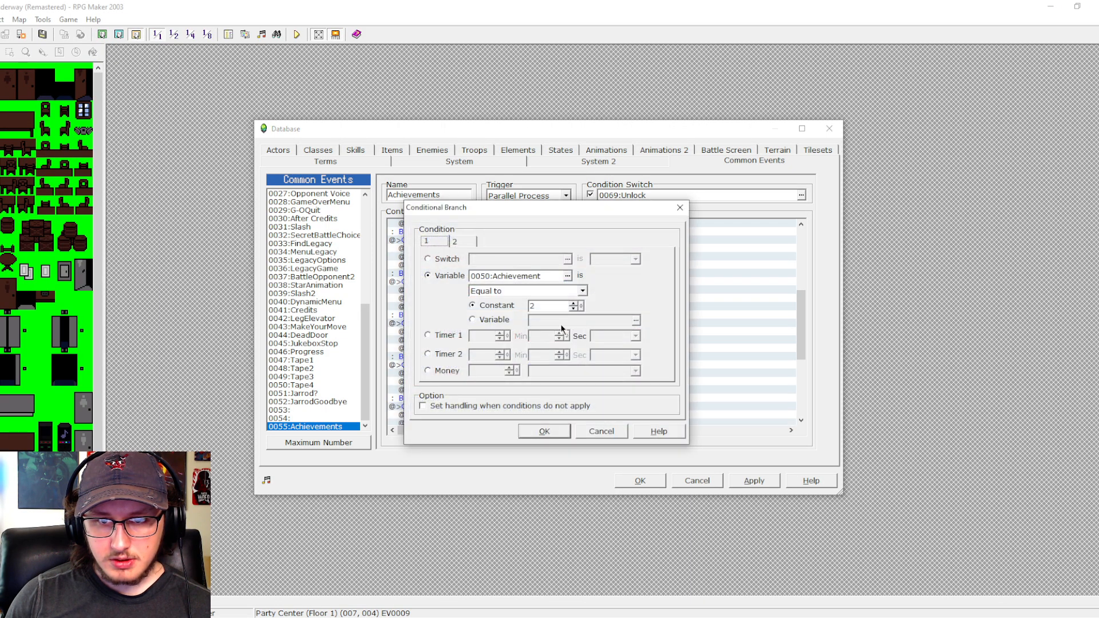
double_click(562, 305)
text(6)
key(Return)
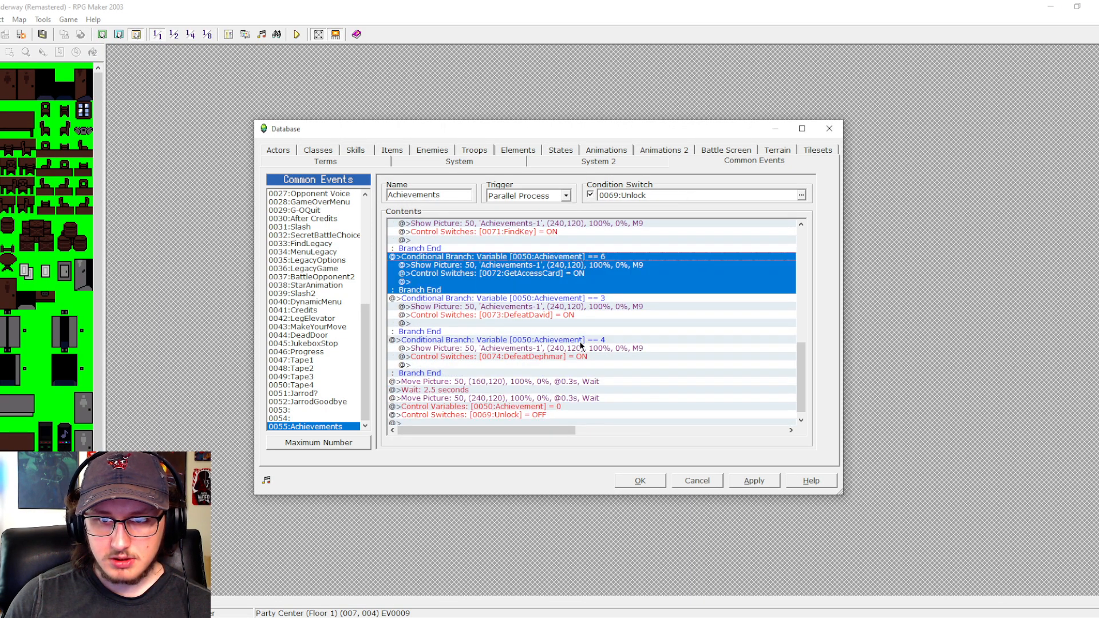
- Set the last two of the four newly pasted branches to the conditions Achievement equal to 7 and 8
double_click(596, 298)
double_click(562, 305)
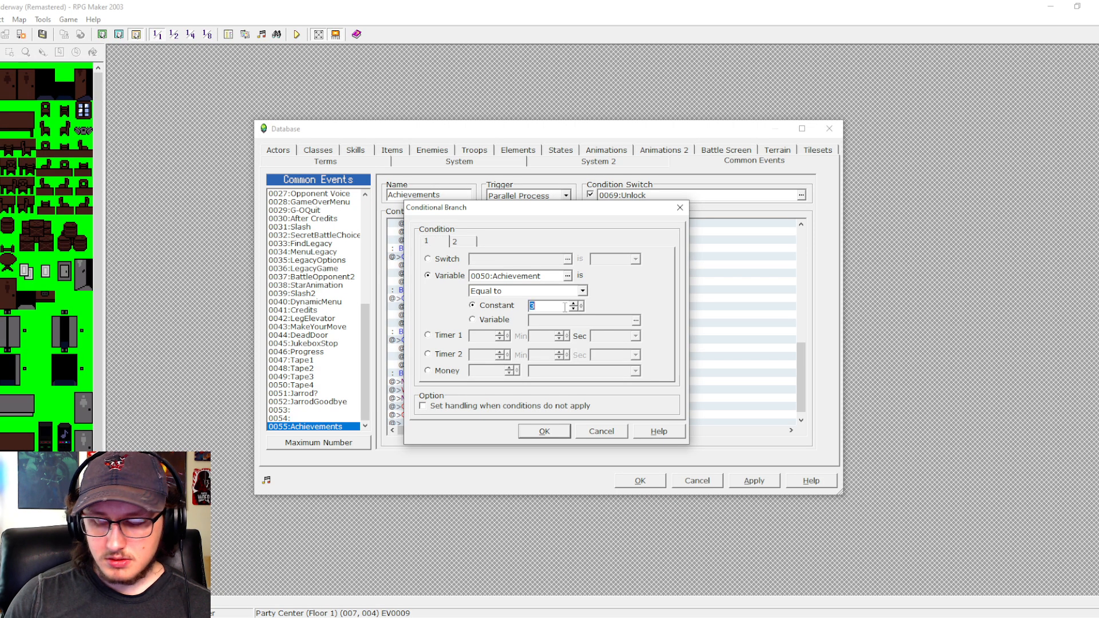
text(7)
key(Return)
double_click(585, 373)
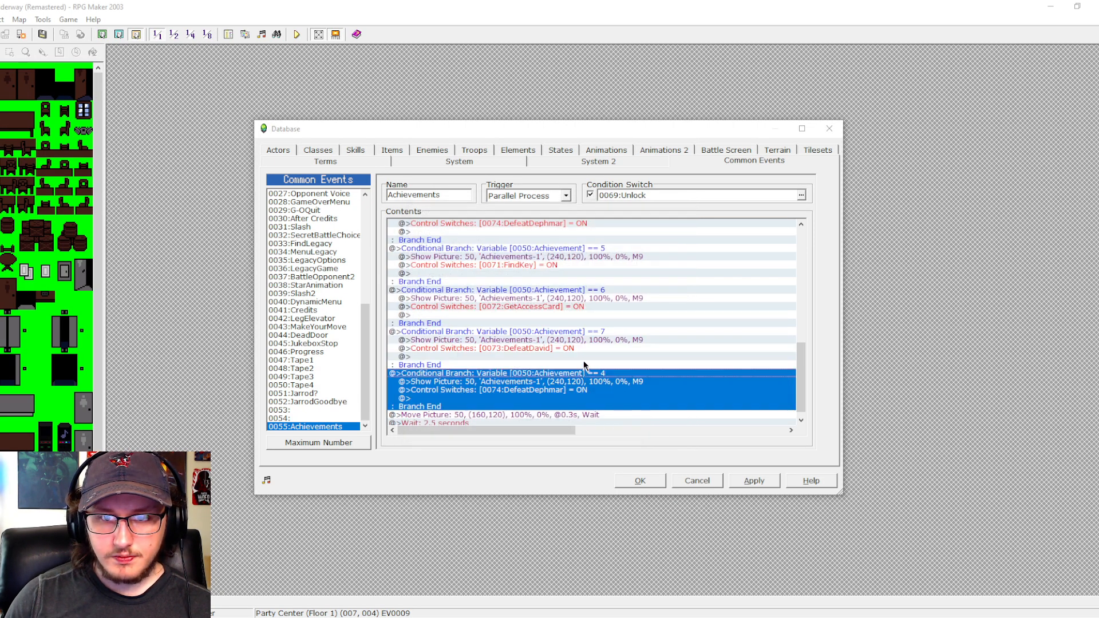
double_click(560, 306)
text(8)
key(Return)
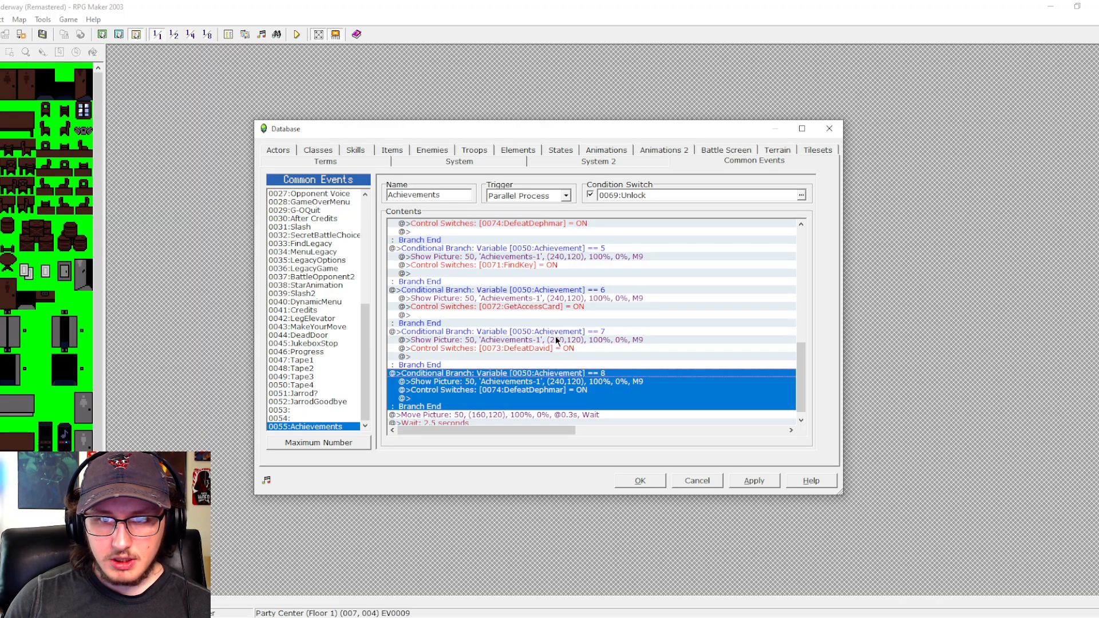
- Change the switch turned ON in the Achievement == 5 branch to 0075 ResetGame
scroll(556, 338, up, 2)
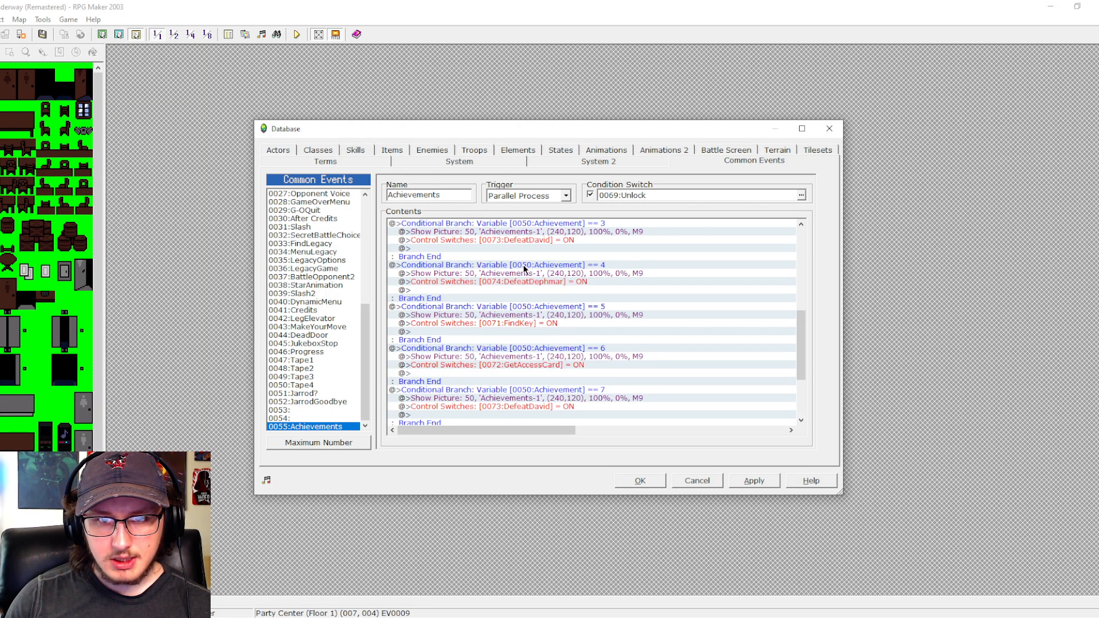
double_click(512, 323)
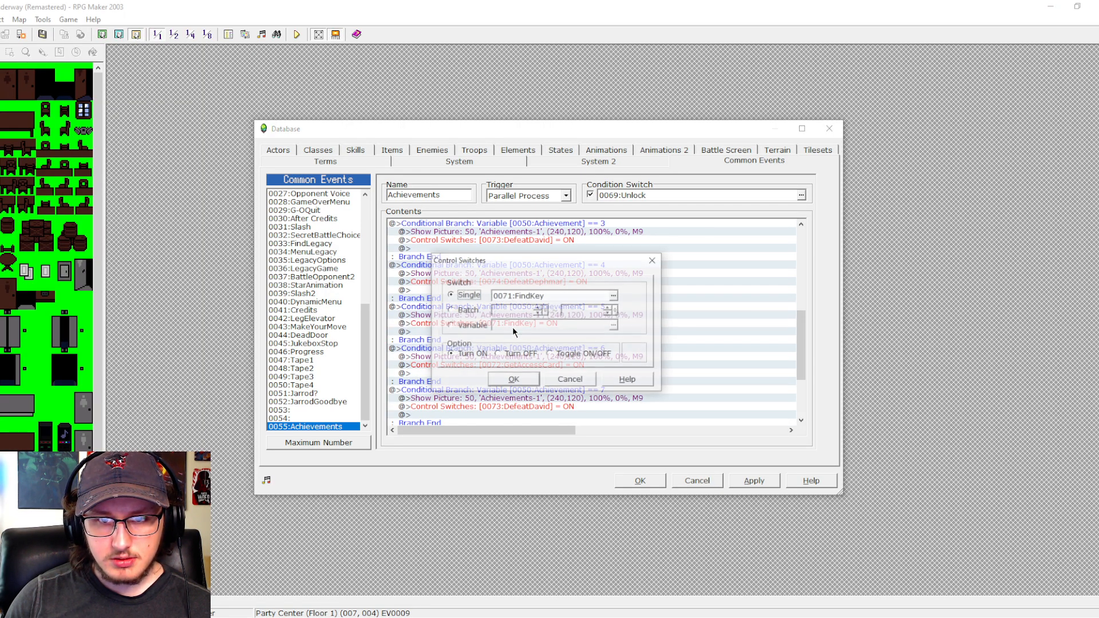
click(629, 293)
click(565, 345)
click(511, 435)
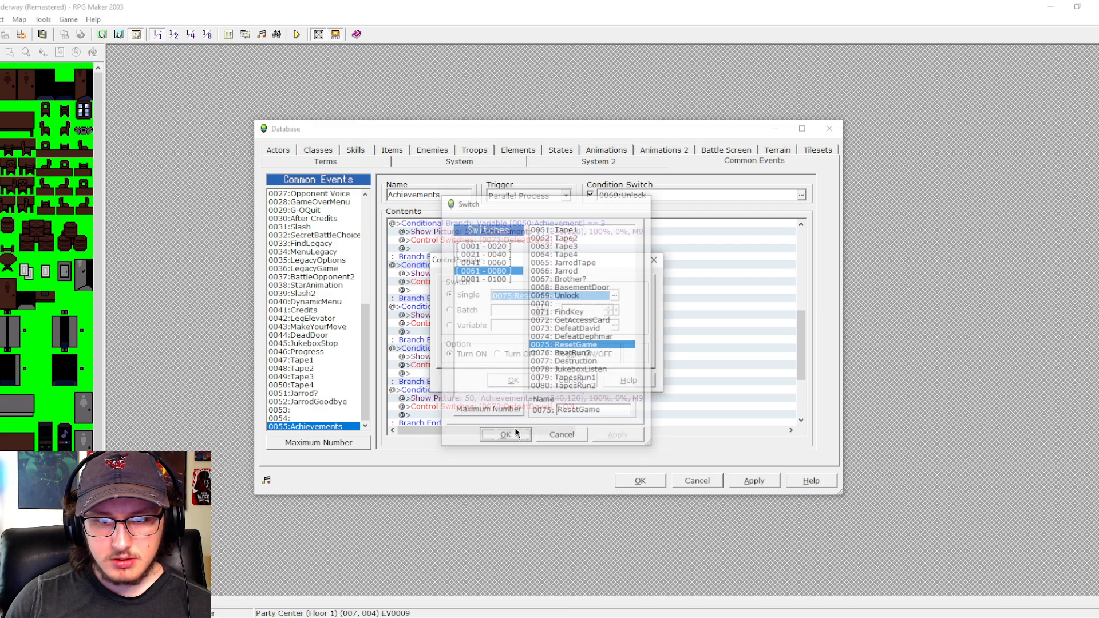
click(518, 382)
- Change the switch turned ON in the Achievement == 6 branch to 0076 BeatRun2
double_click(522, 364)
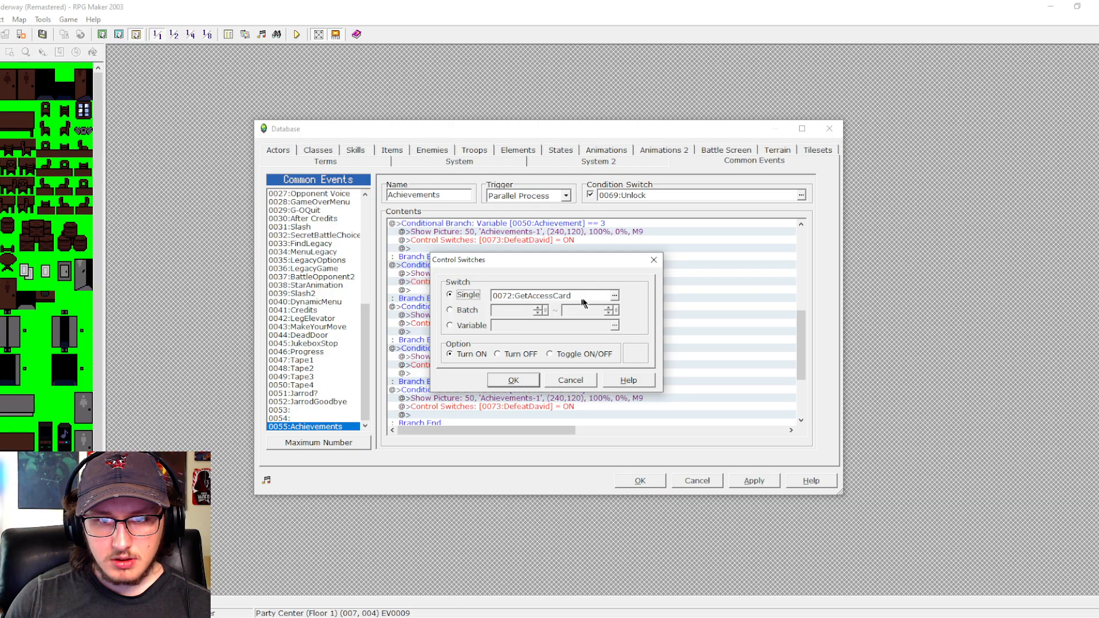
click(617, 299)
click(567, 346)
click(566, 353)
click(504, 435)
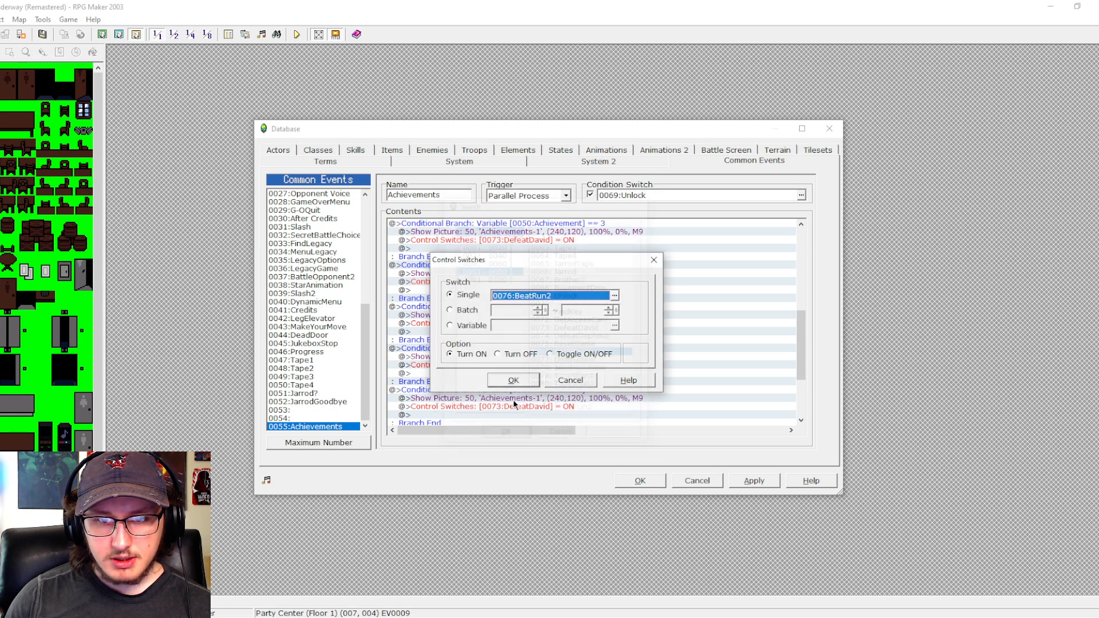
click(516, 380)
- Change the switch turned ON in the Achievement == 7 branch to 0077 Destruction
double_click(516, 407)
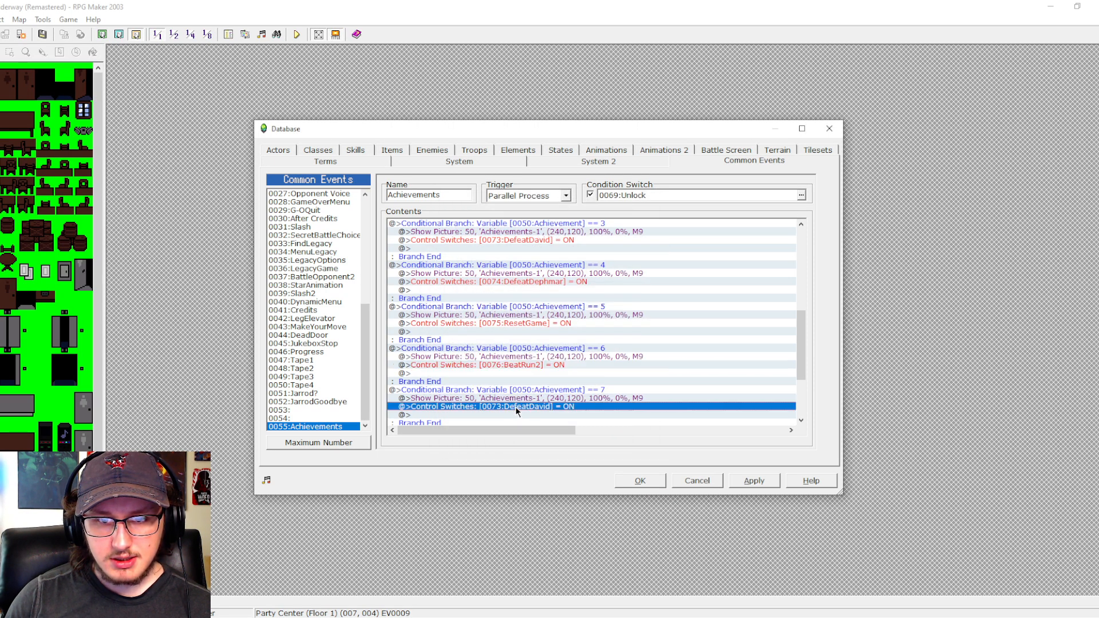
click(615, 299)
click(568, 355)
click(568, 361)
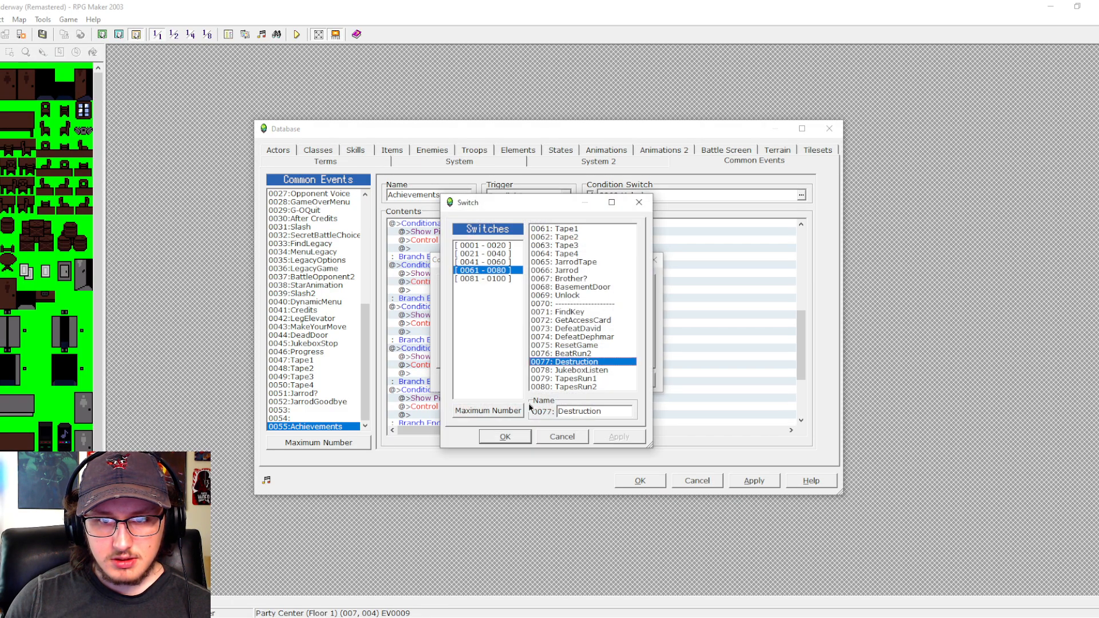
click(505, 436)
click(516, 380)
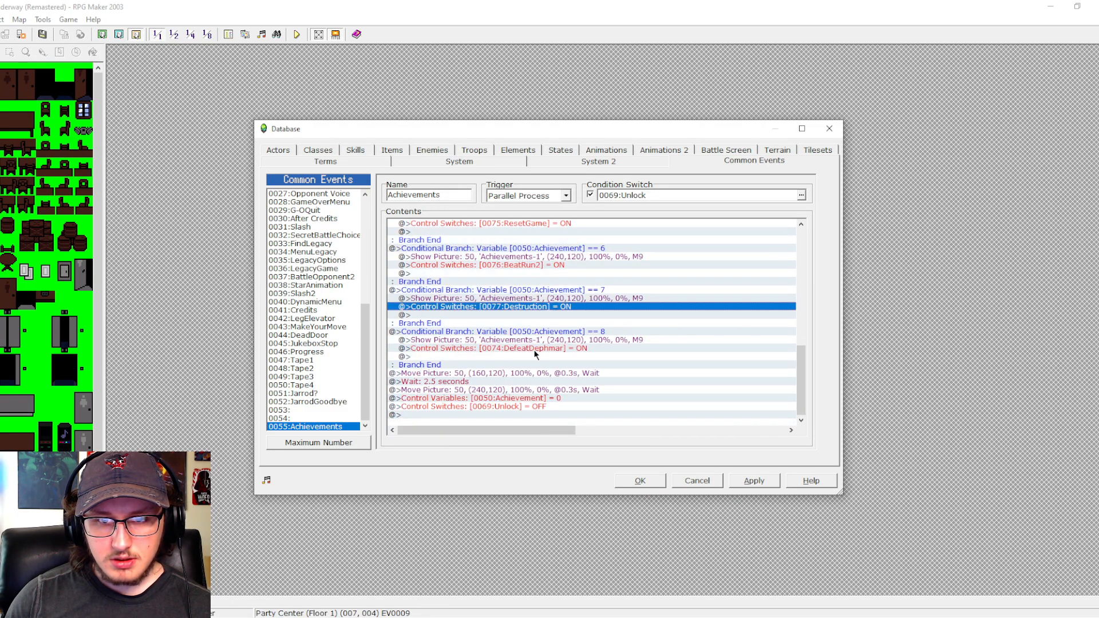
- Change the switch turned ON in the Achievement == 8 branch to 0078 JukeboxListen
double_click(515, 348)
click(614, 300)
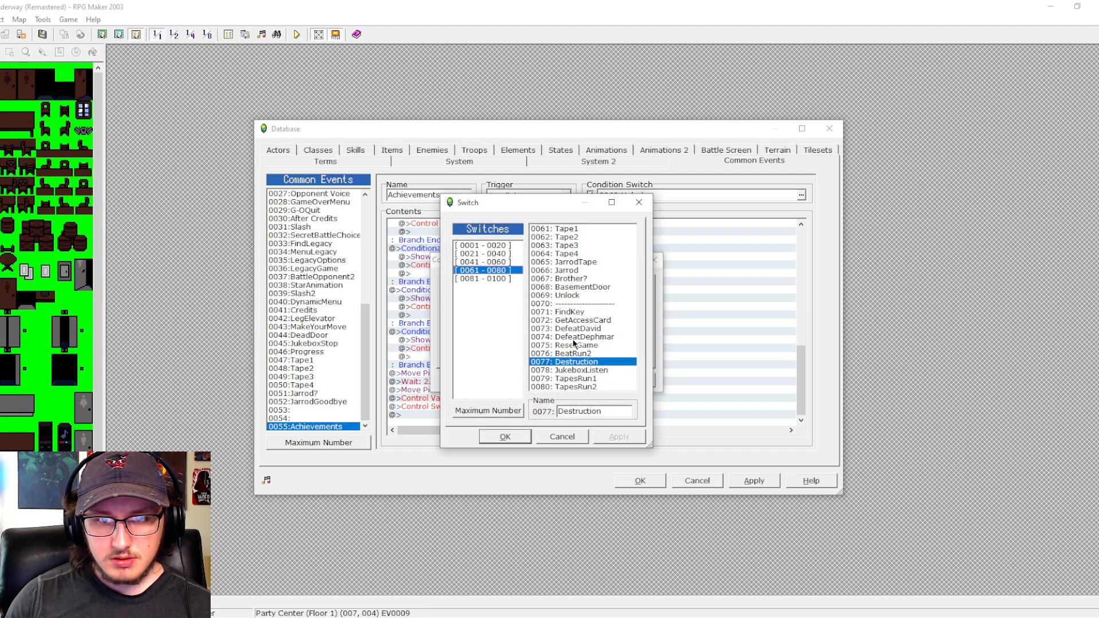
click(570, 369)
click(505, 436)
click(510, 381)
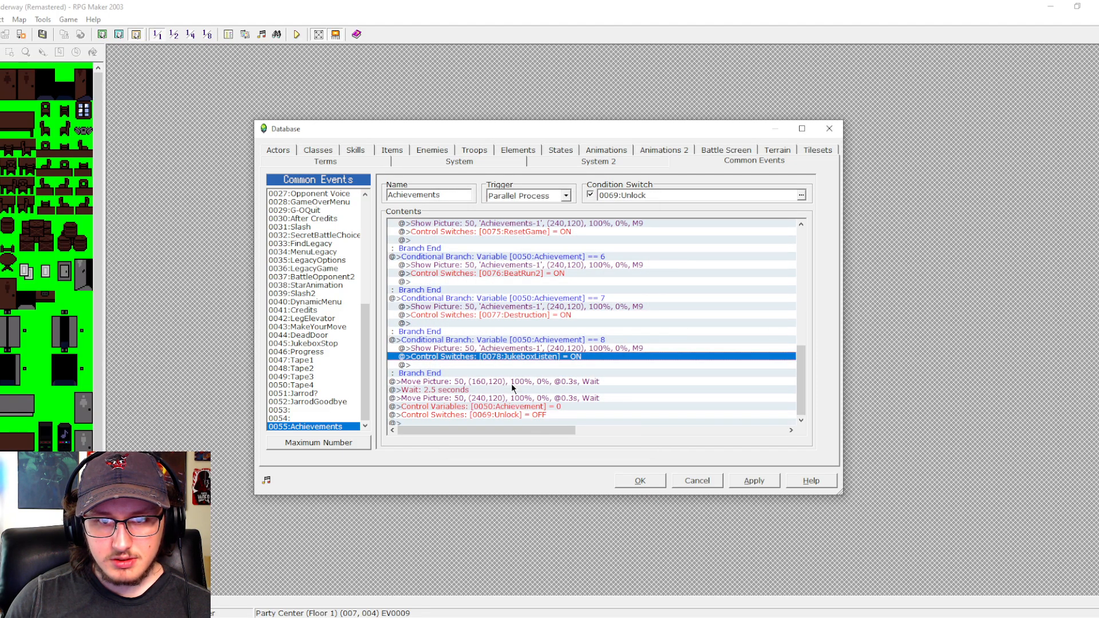
- Duplicate the conditional branches for Achievement 3 through 8 directly below the Achievement == 8 branch
scroll(546, 344, up, 2)
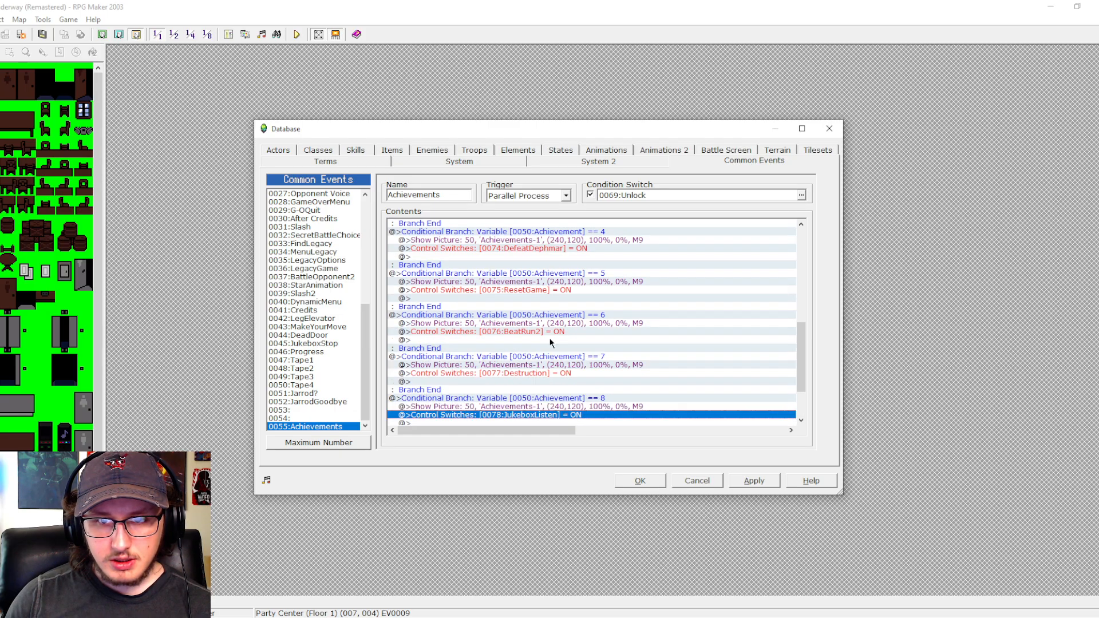
click(564, 399)
drag(570, 360, 584, 238)
scroll(572, 331, up, 2)
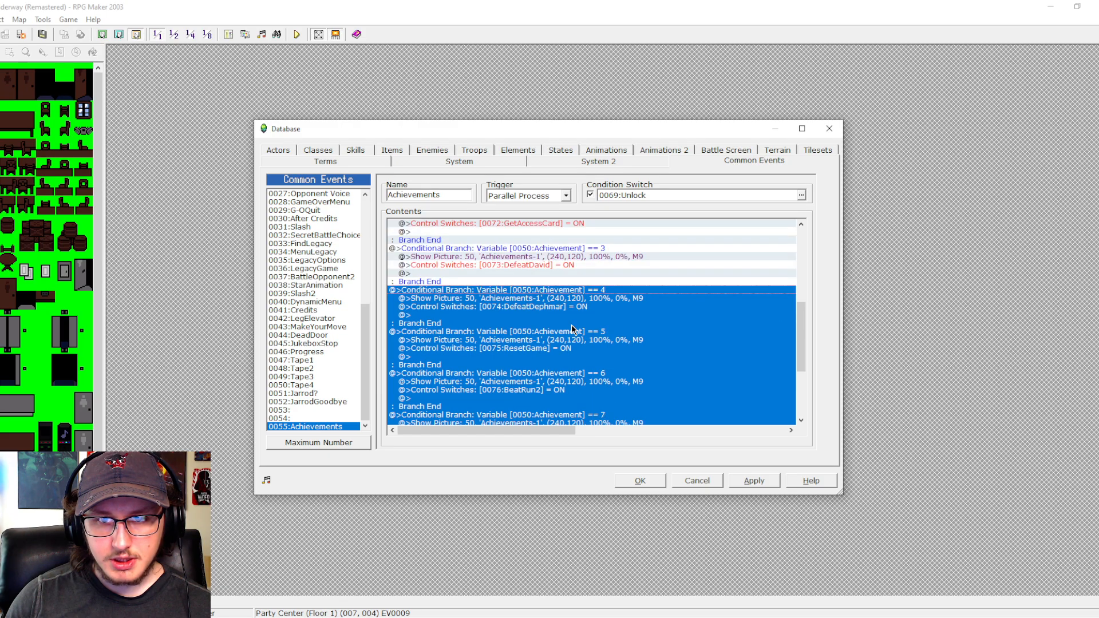
shift+click(577, 252)
scroll(542, 363, down, 5)
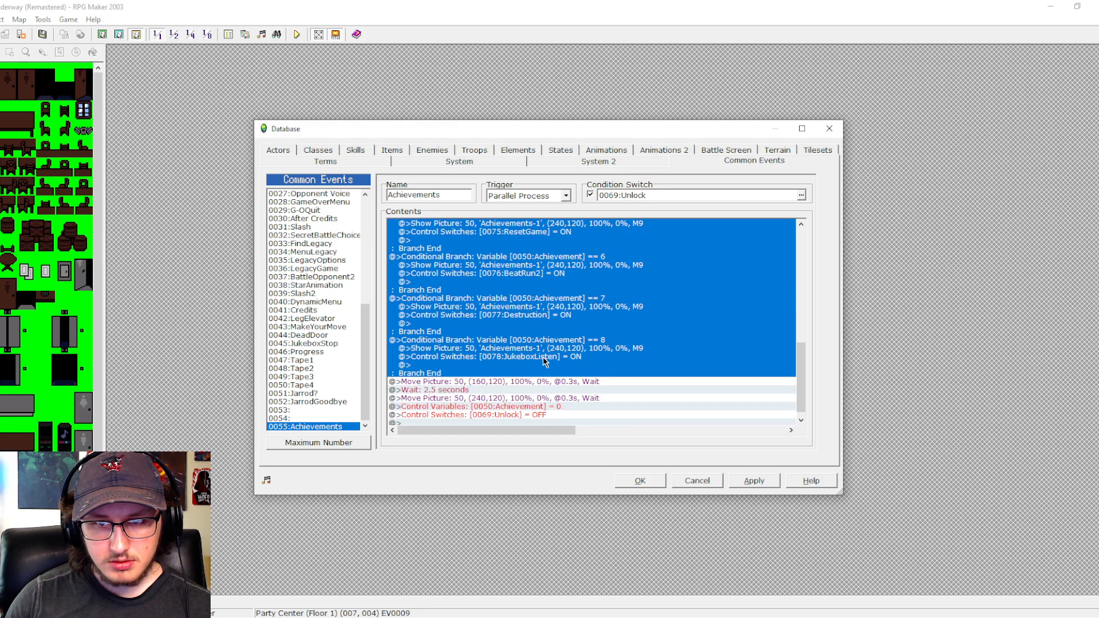
click(535, 373)
scroll(535, 371, up, 2)
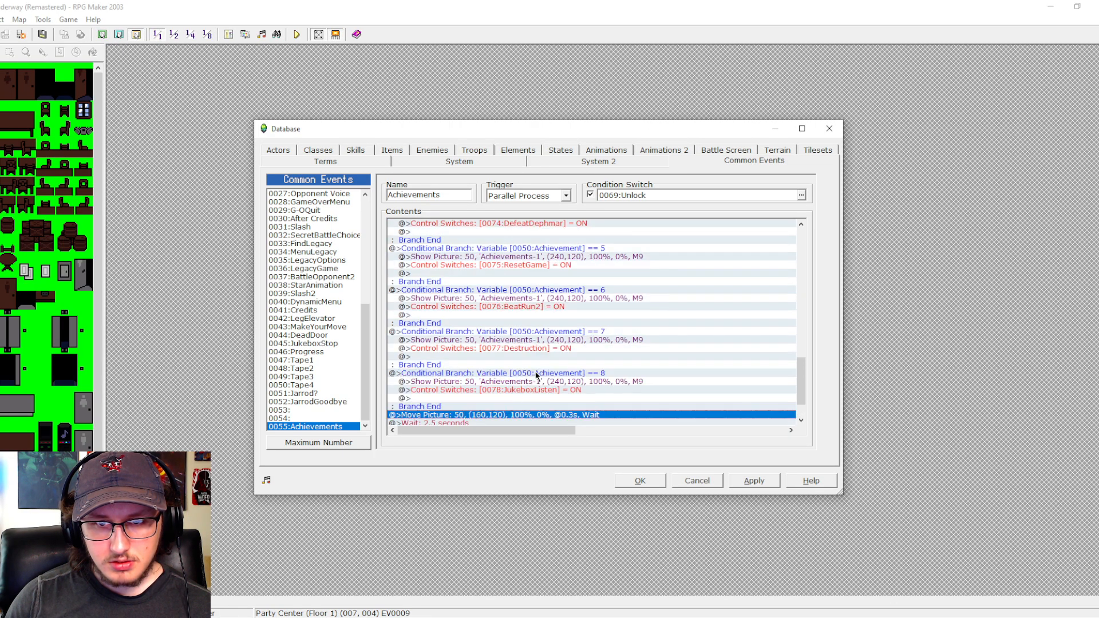
- Set the conditions of the last two duplicated branches to Achievement equal to 14 and, above it, 13
double_click(554, 373)
double_click(558, 305)
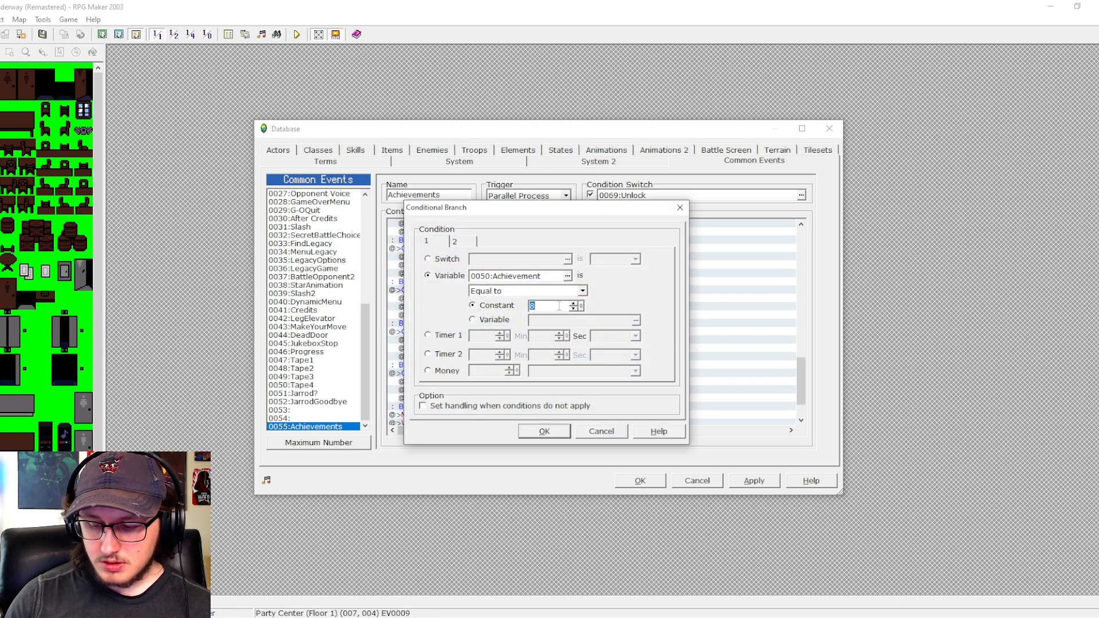
text(14)
key(Return)
double_click(537, 332)
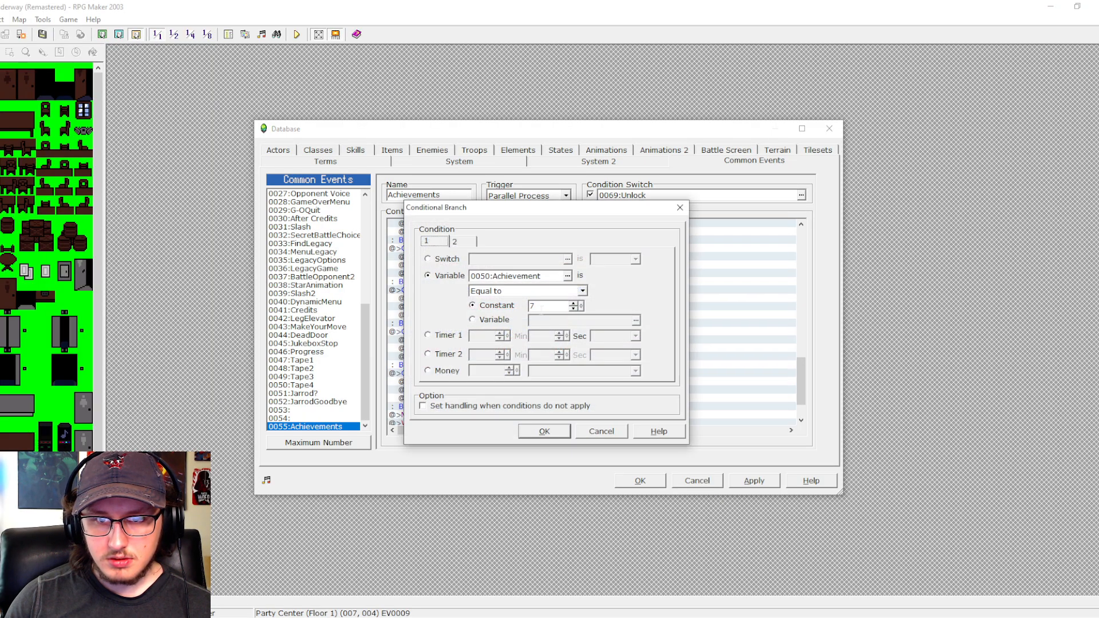
double_click(542, 306)
text(13)
key(Return)
- Set the duplicated Achievement == 6 branch's condition to 12 and the duplicated Achievement == 5 branch's condition to 11
double_click(546, 291)
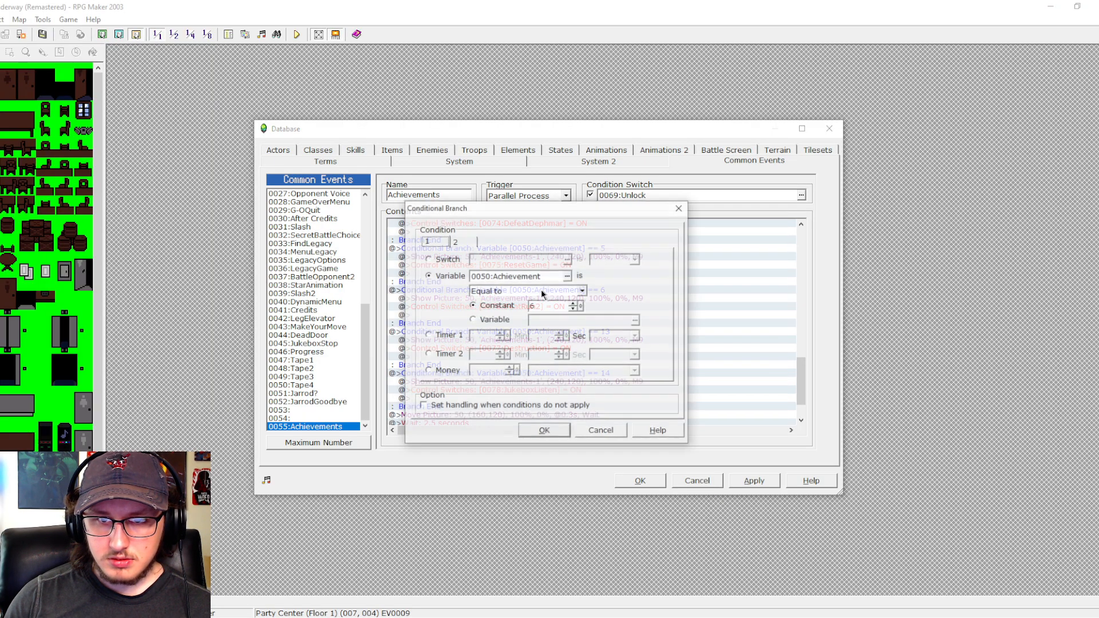
double_click(539, 307)
text(12)
key(Return)
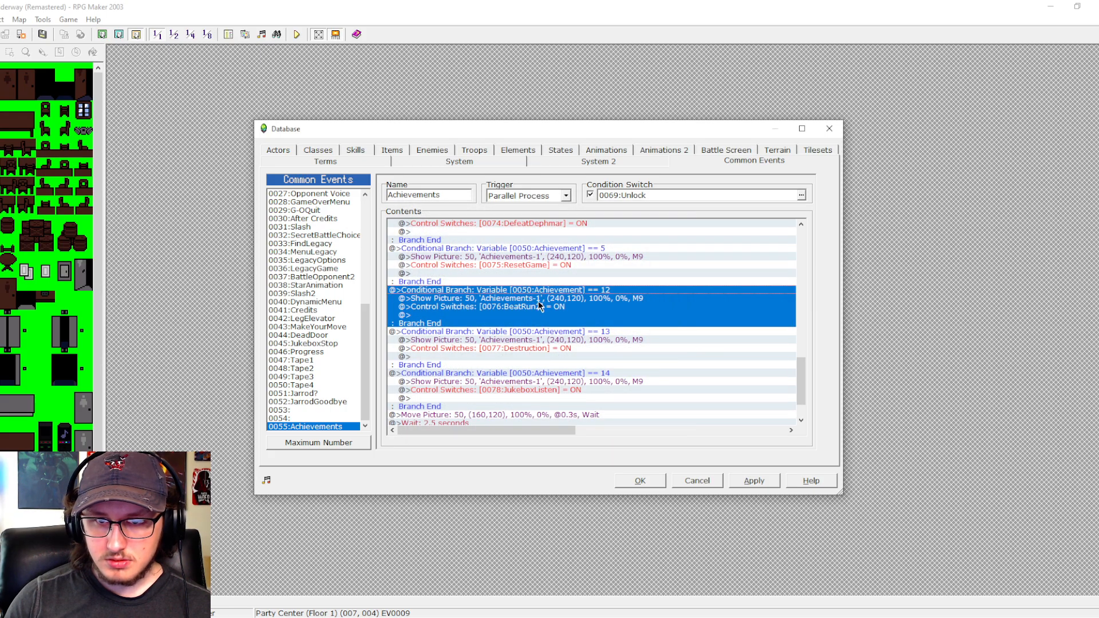
scroll(541, 307, up, 2)
double_click(552, 307)
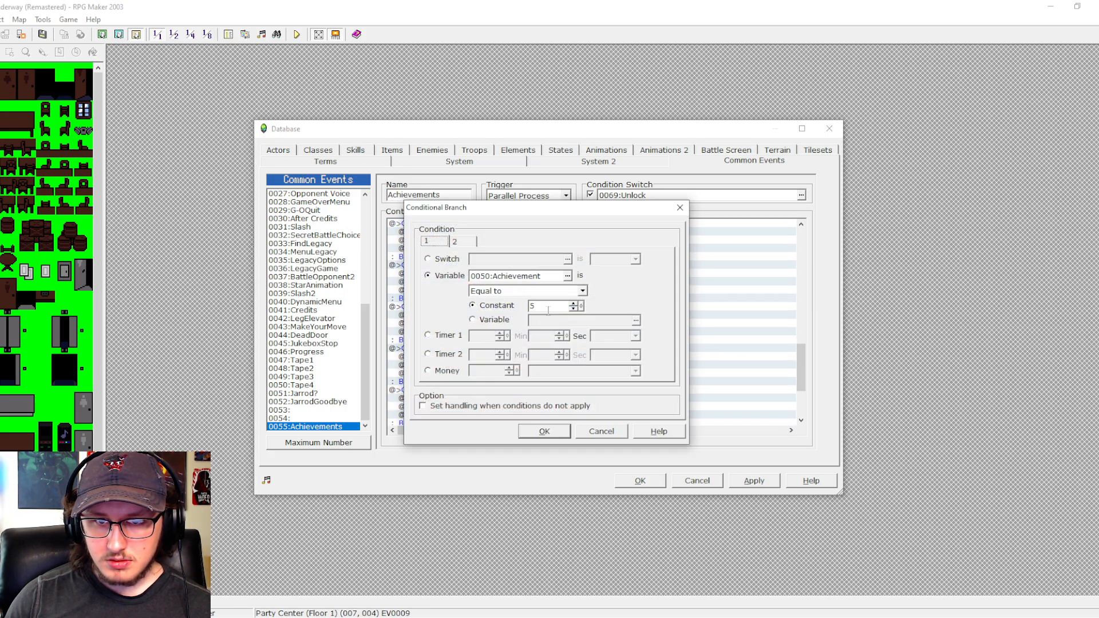
double_click(547, 308)
text(11)
key(Return)
- Set the duplicated Achievement == 4 branch's condition to 10 and the duplicated Achievement == 3 branch's condition to 9
double_click(566, 268)
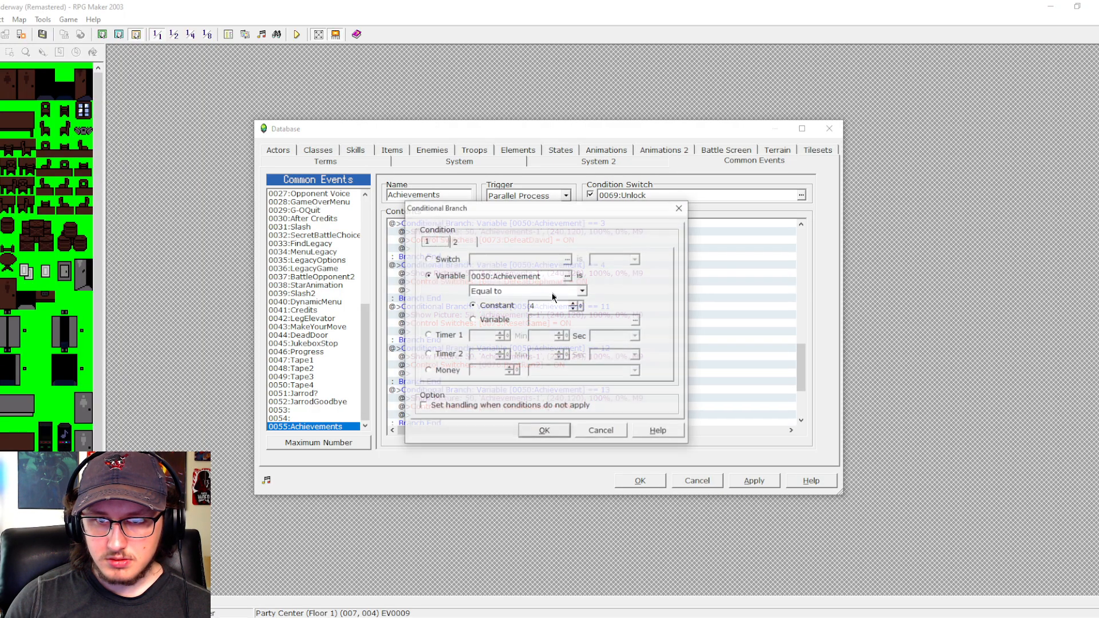
double_click(546, 302)
text(10)
key(Return)
scroll(544, 301, up, 2)
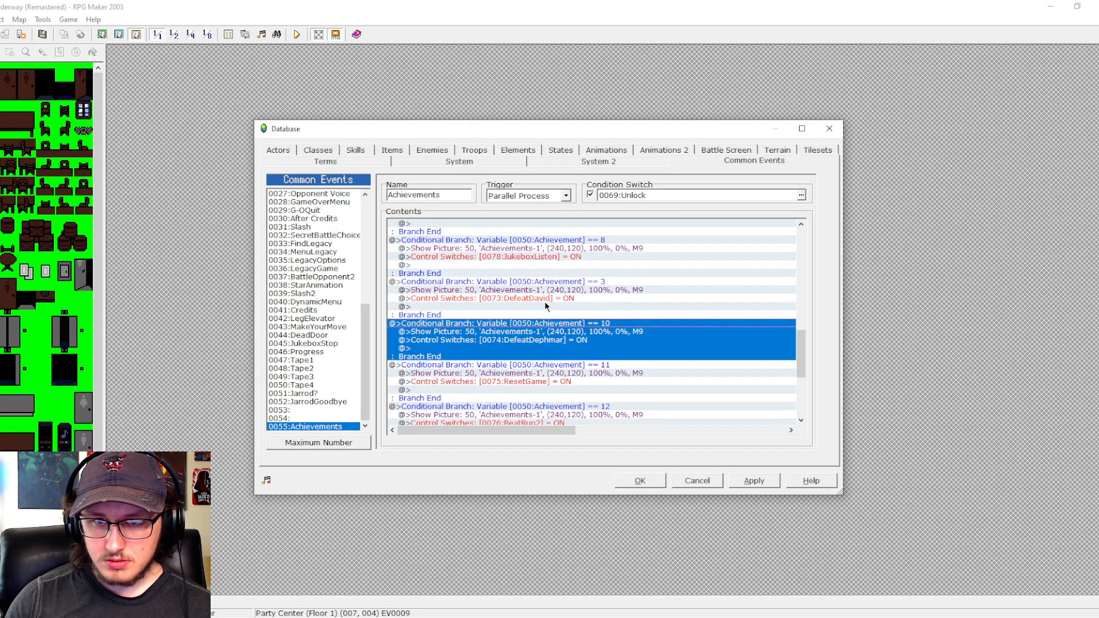
double_click(572, 280)
double_click(540, 309)
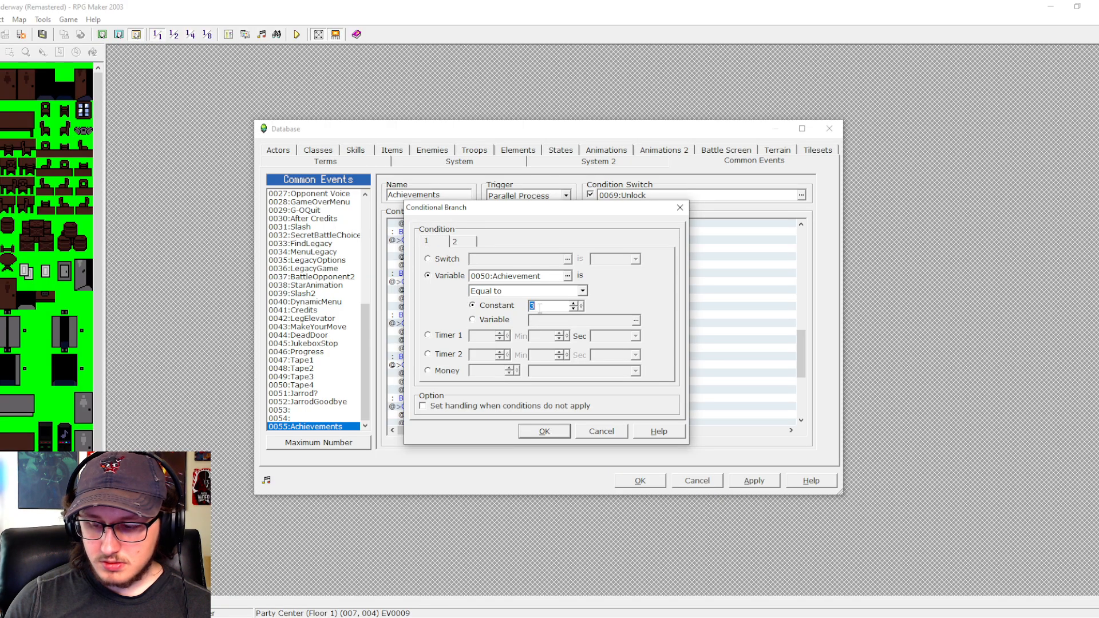
text(9)
key(Return)
scroll(585, 391, up, 1)
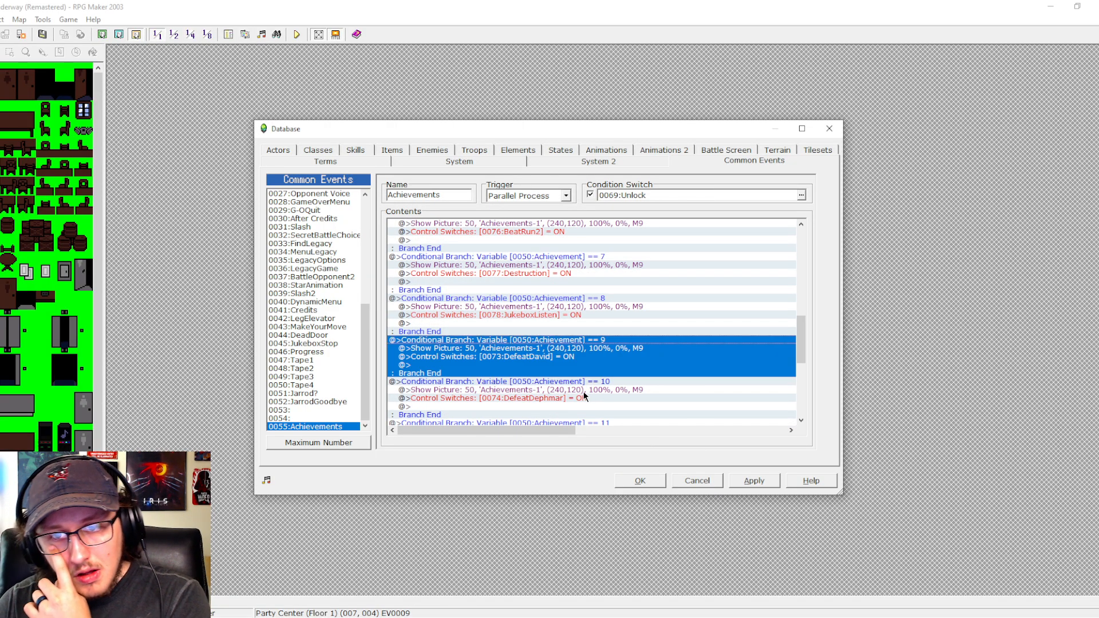
- Change the switch turned ON in the Achievement == 9 branch to 0079 TapesRun1
scroll(582, 391, down, 1)
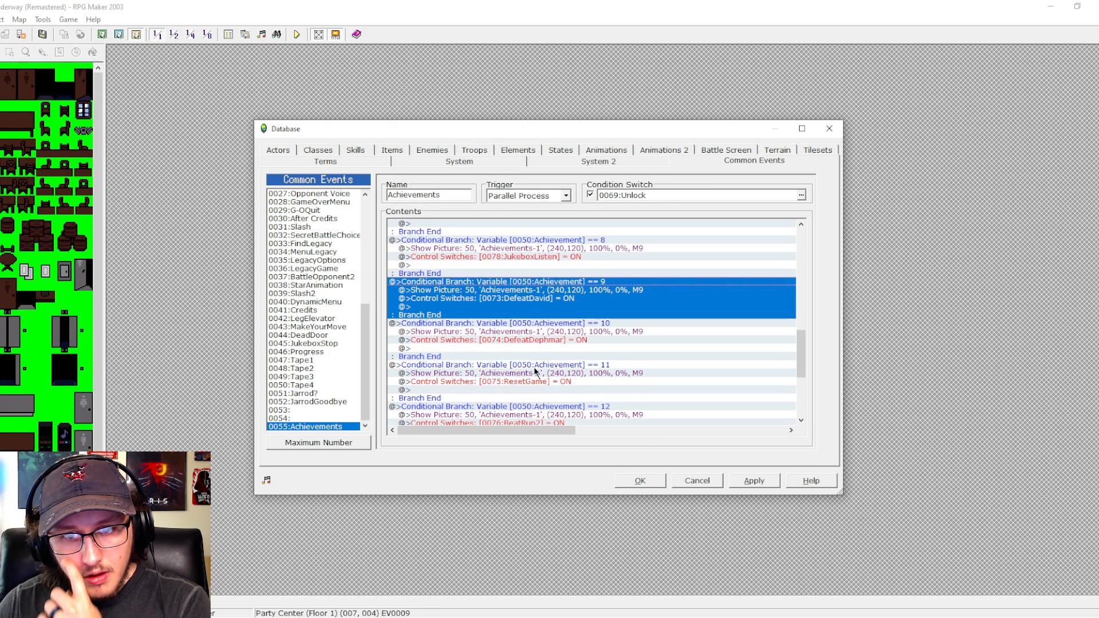
double_click(530, 299)
click(623, 297)
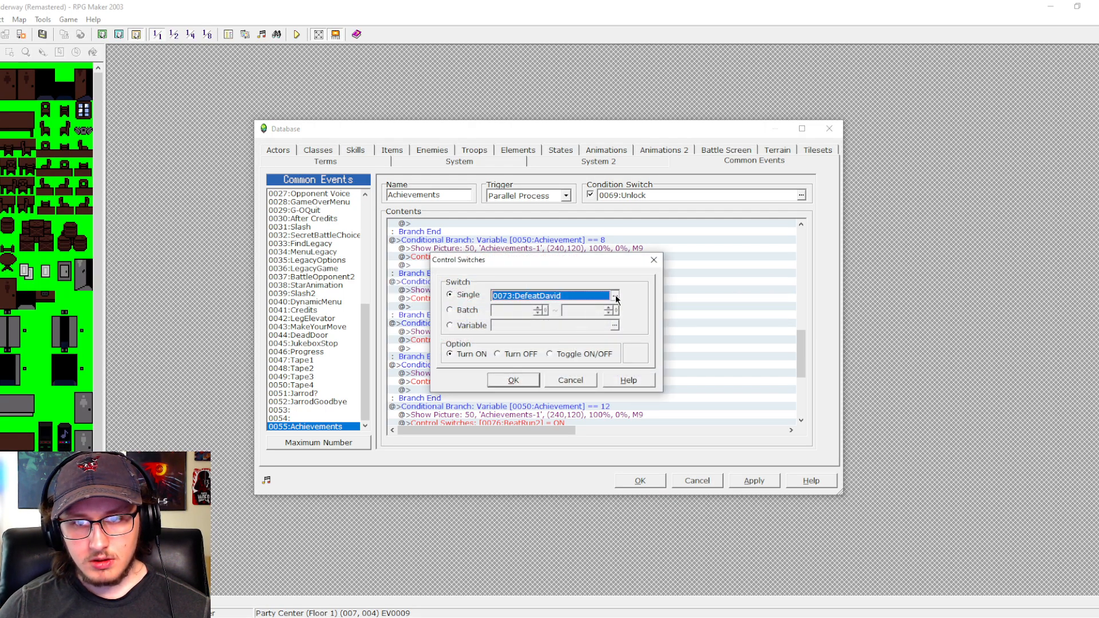
click(566, 371)
click(565, 379)
click(505, 436)
click(508, 380)
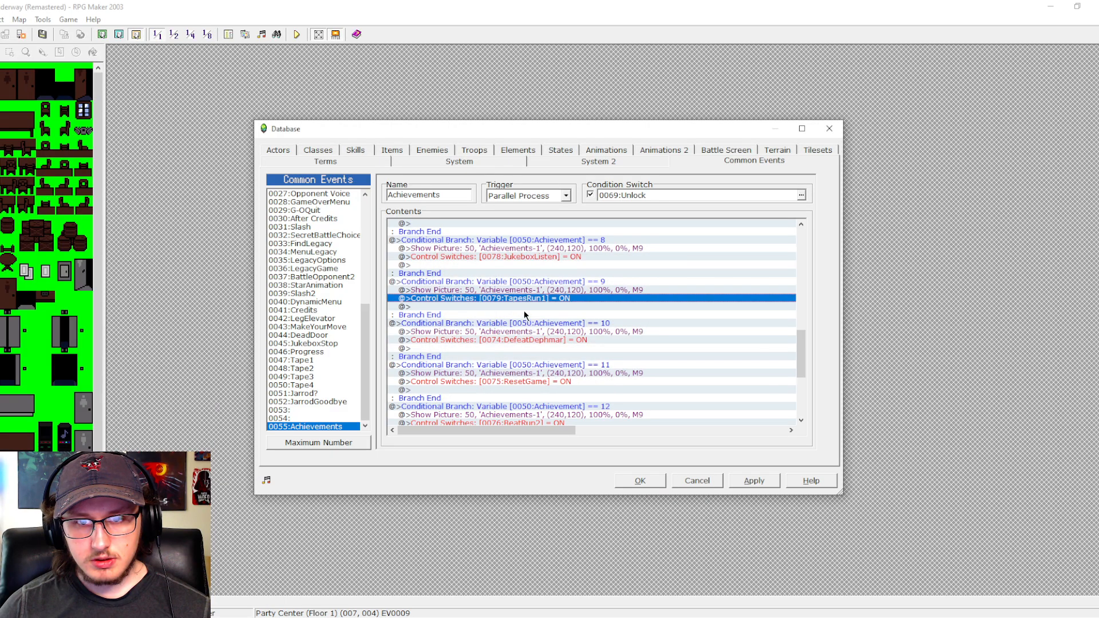
- Change the switch turned ON in the Achievement == 10 branch to 0080 TapesRun2
click(525, 341)
double_click(525, 340)
click(622, 296)
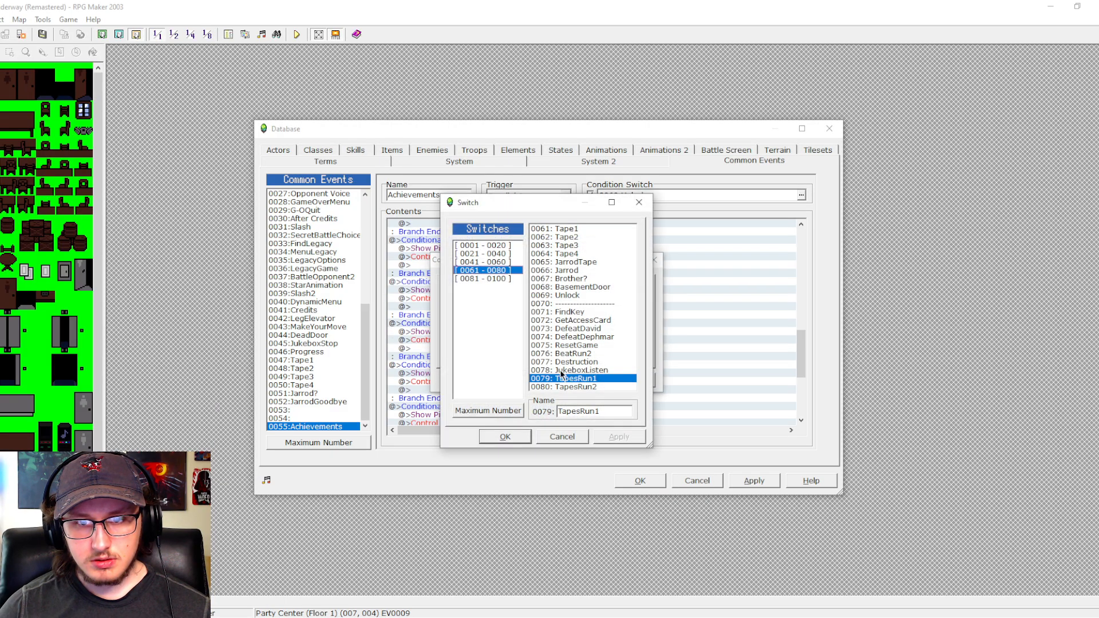
click(567, 387)
click(505, 436)
click(509, 380)
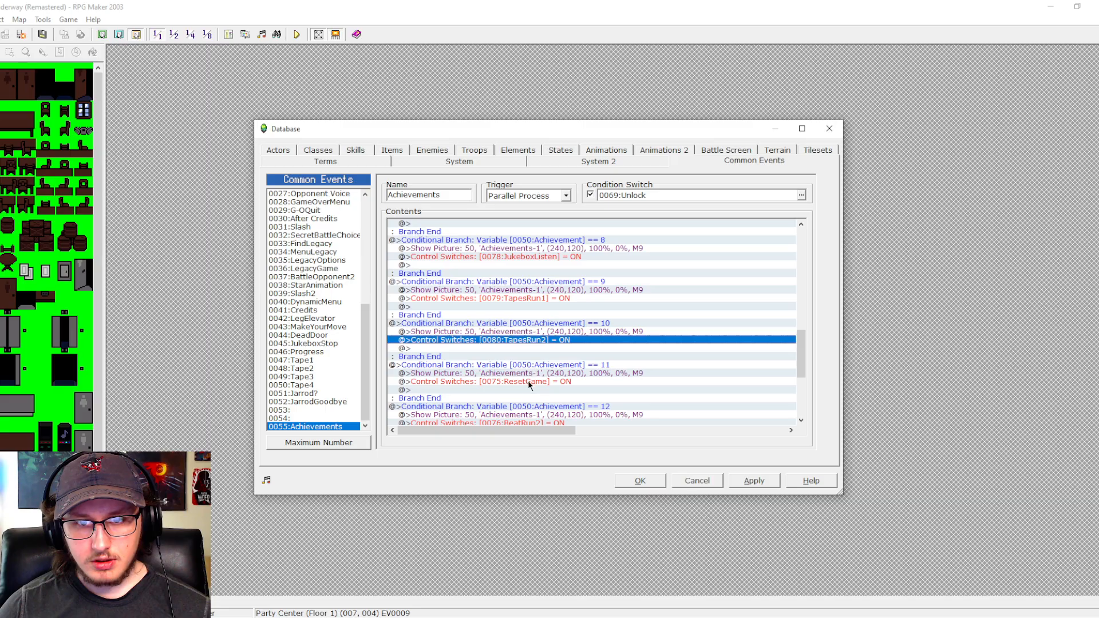
- Change the switch turned ON in the Achievement == 11 branch to 0081 JarrodTruth
click(528, 381)
double_click(528, 382)
click(623, 297)
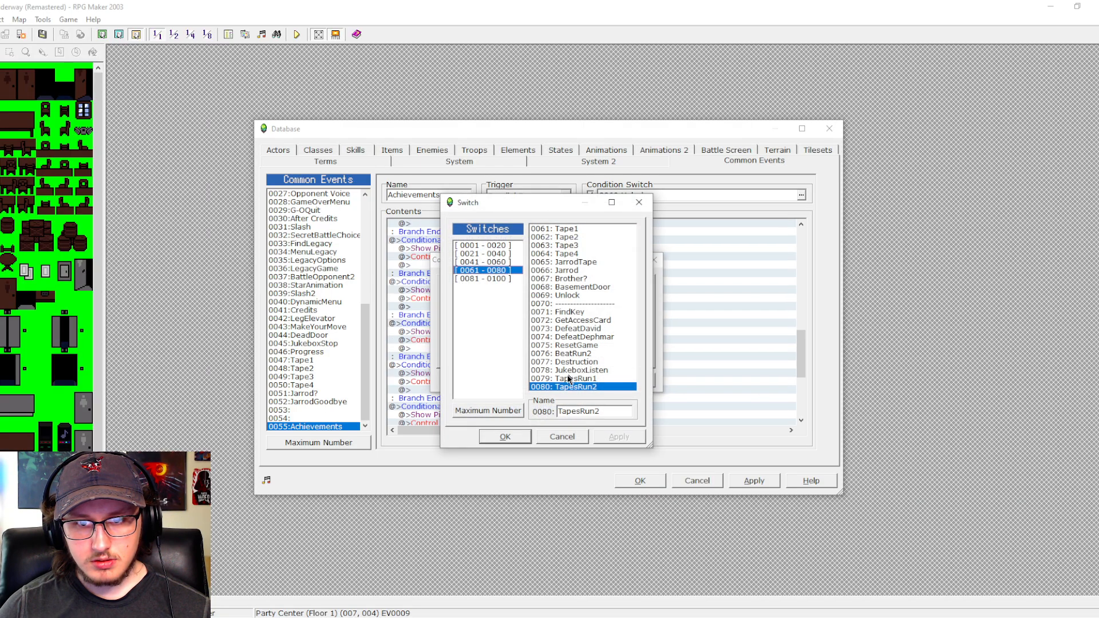
click(513, 279)
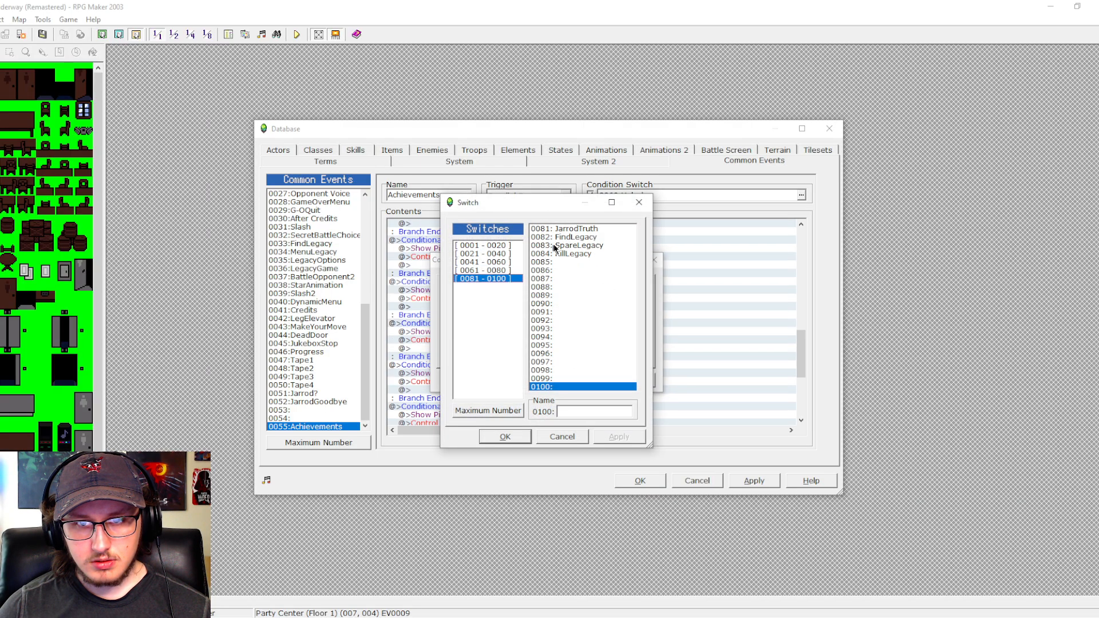
click(555, 229)
click(505, 436)
click(513, 380)
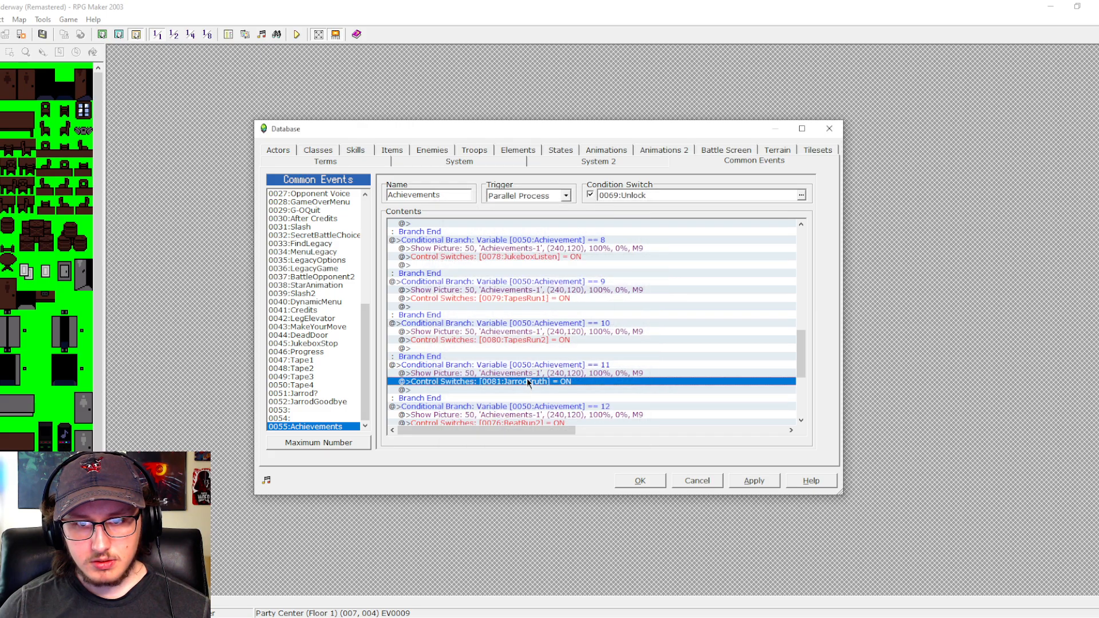
- Change the switch turned ON in the Achievement == 12 branch to 0082 FindLegacy
scroll(526, 372, down, 5)
click(539, 308)
double_click(539, 310)
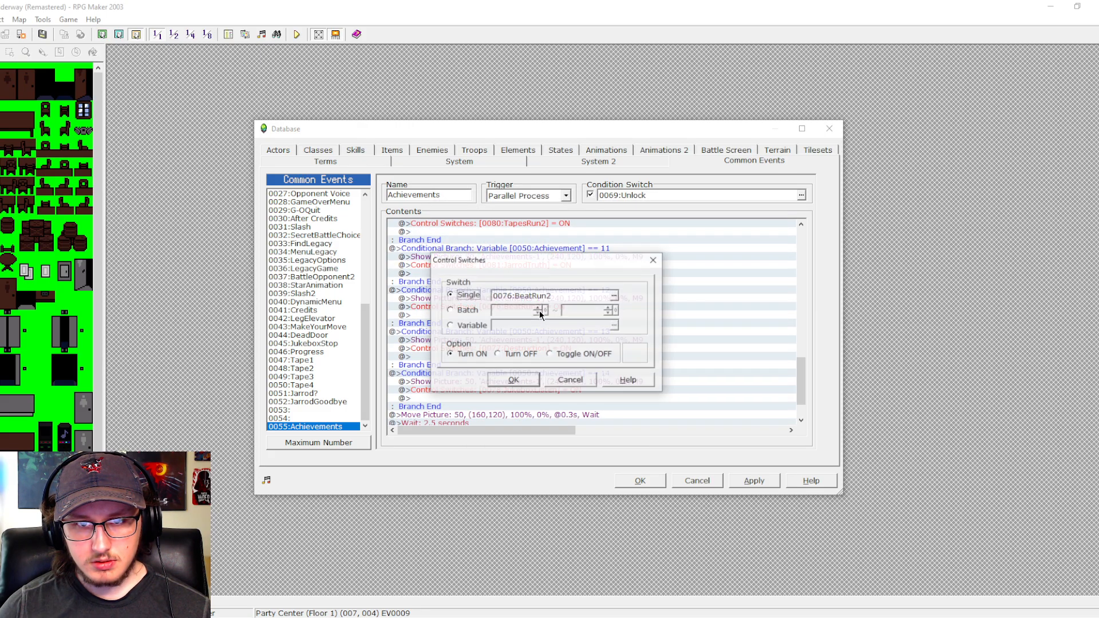
click(611, 297)
key(Down)
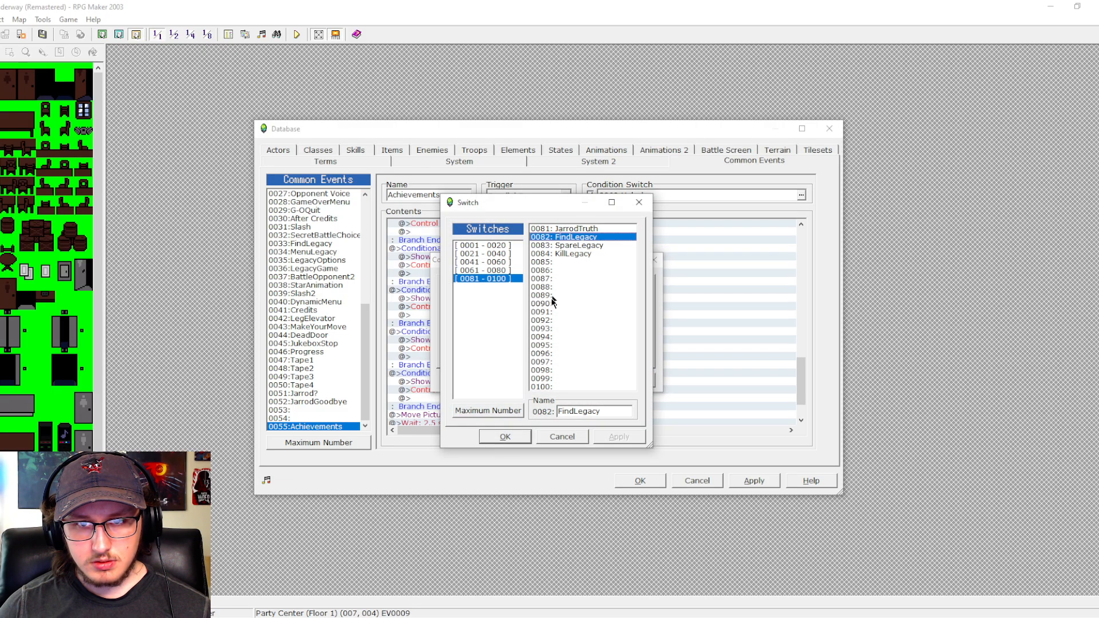
click(505, 437)
click(514, 379)
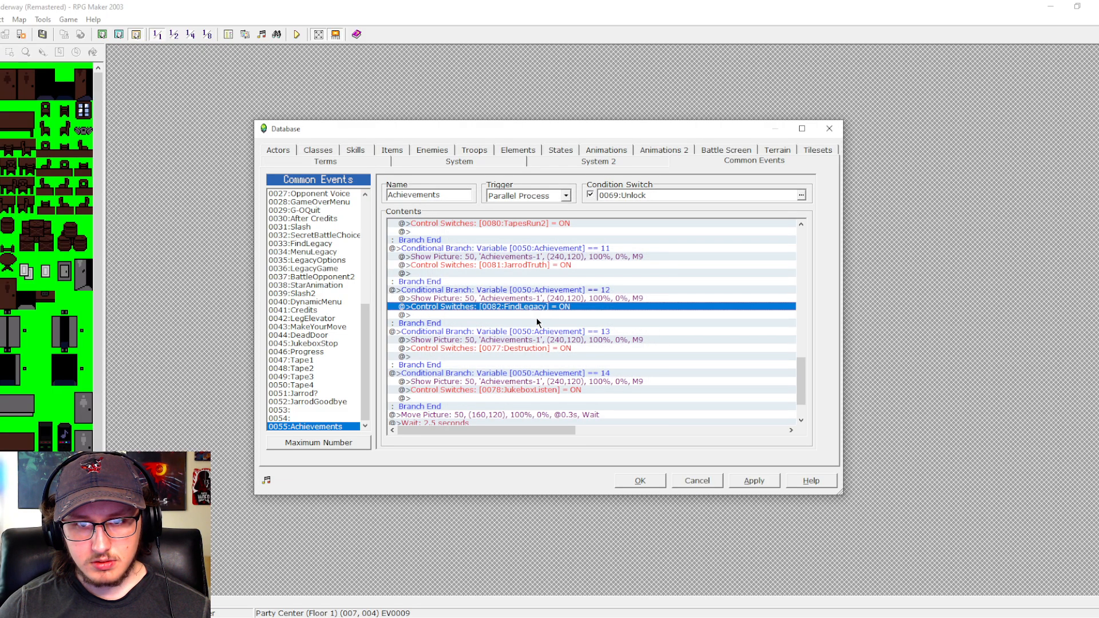
- Change the switch turned ON in the Achievement == 13 branch to 0083 SpareLegacy
double_click(538, 348)
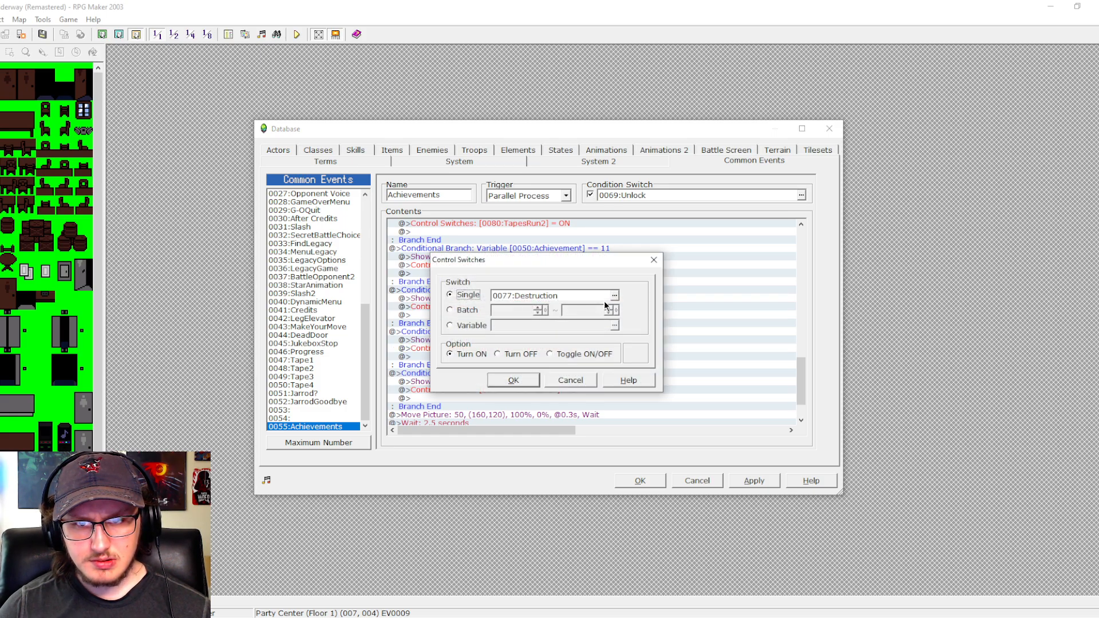
click(603, 297)
click(579, 245)
click(505, 436)
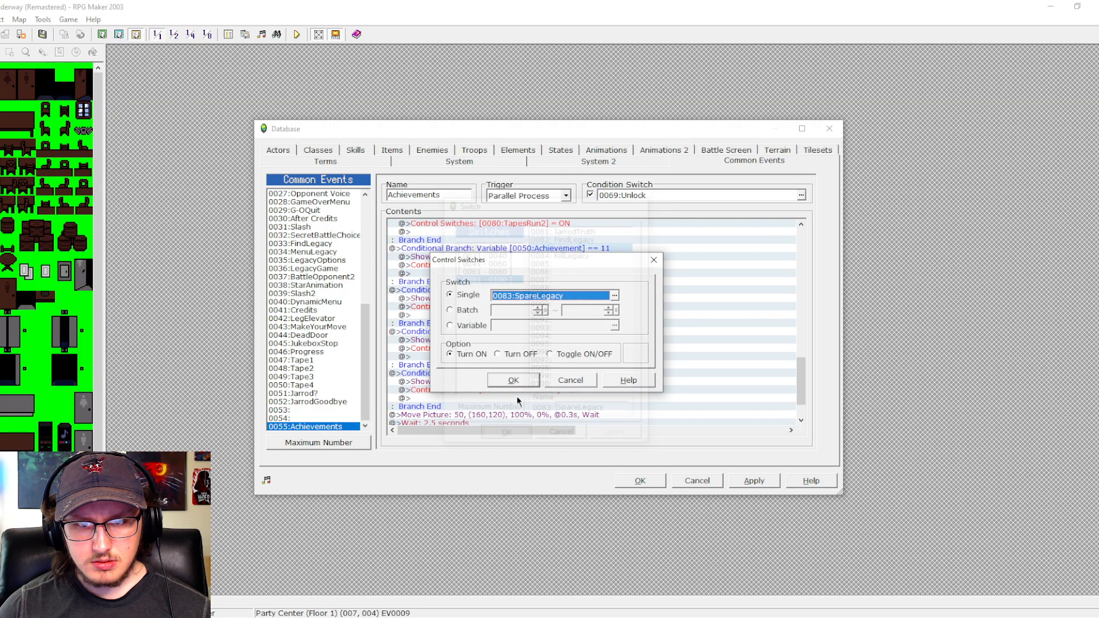
click(518, 380)
- Change the switch turned ON in the Achievement == 14 branch to 0084 KillLegacy and save the database changes
double_click(524, 389)
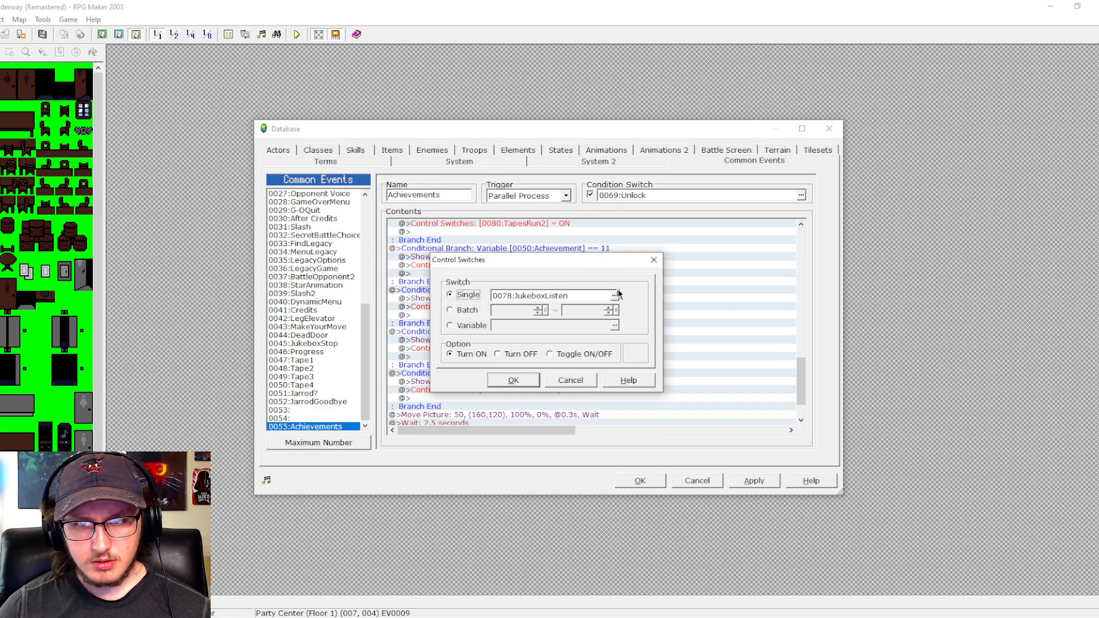
click(615, 295)
click(580, 255)
click(505, 436)
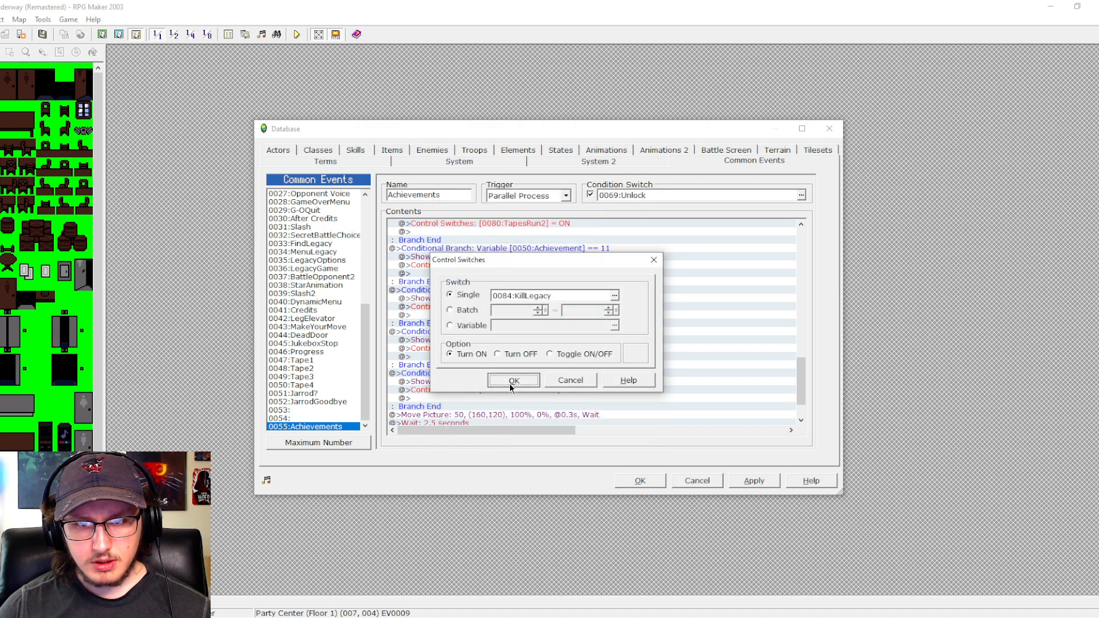
click(513, 380)
drag(796, 386, 802, 257)
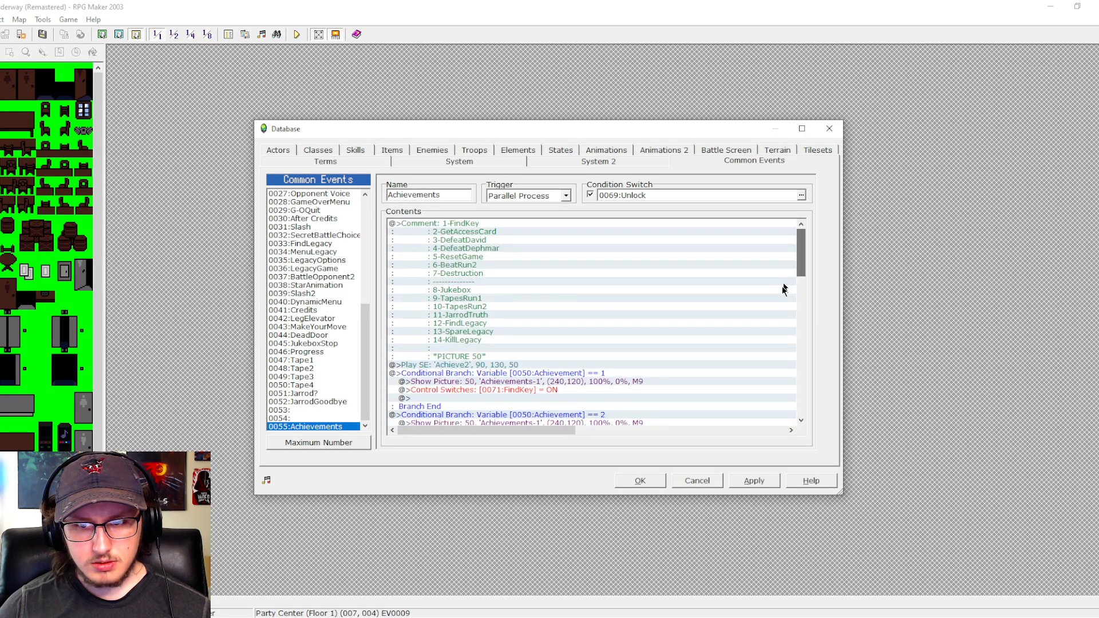
click(657, 484)
- In the jukebox event EV0009, set the value assigned to the Achievement variable in the Yes choice to 8
double_click(557, 256)
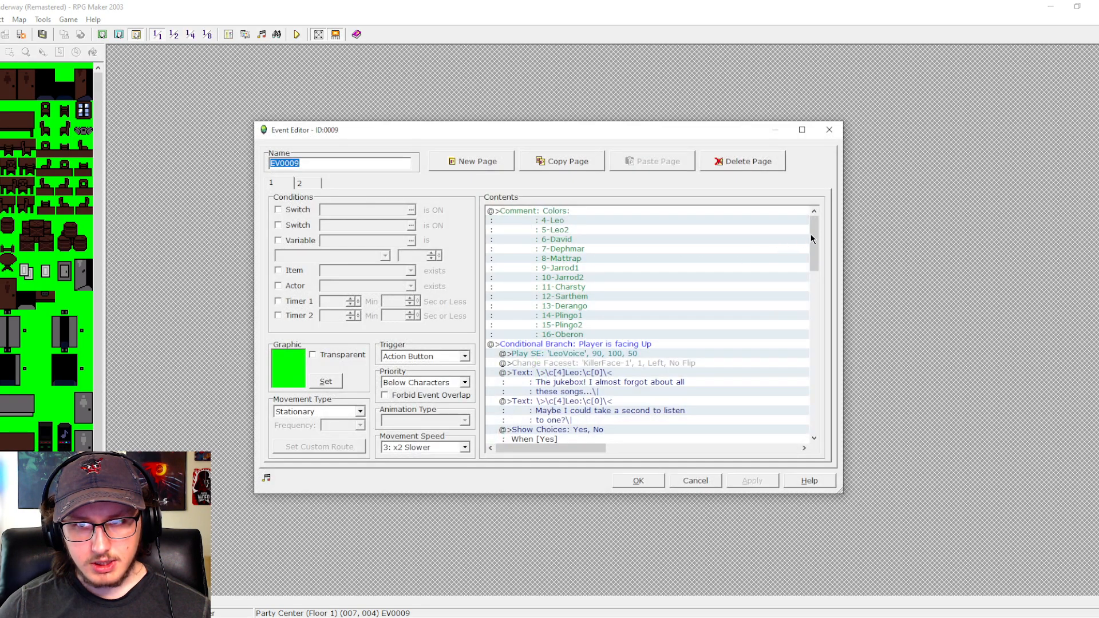
drag(810, 239, 799, 399)
click(599, 356)
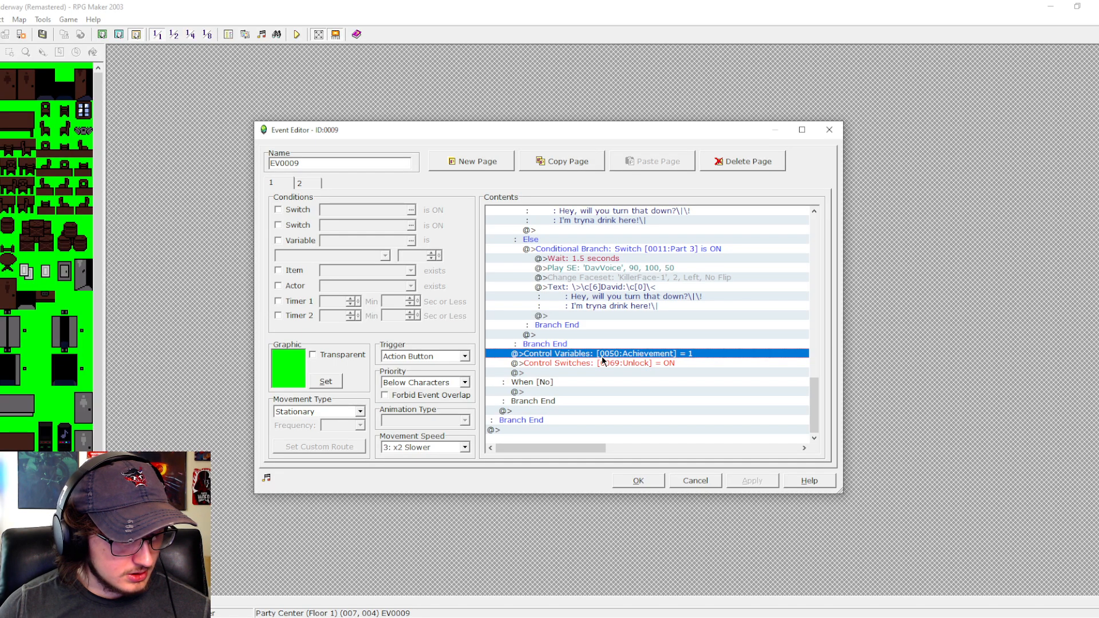
double_click(602, 356)
text(8)
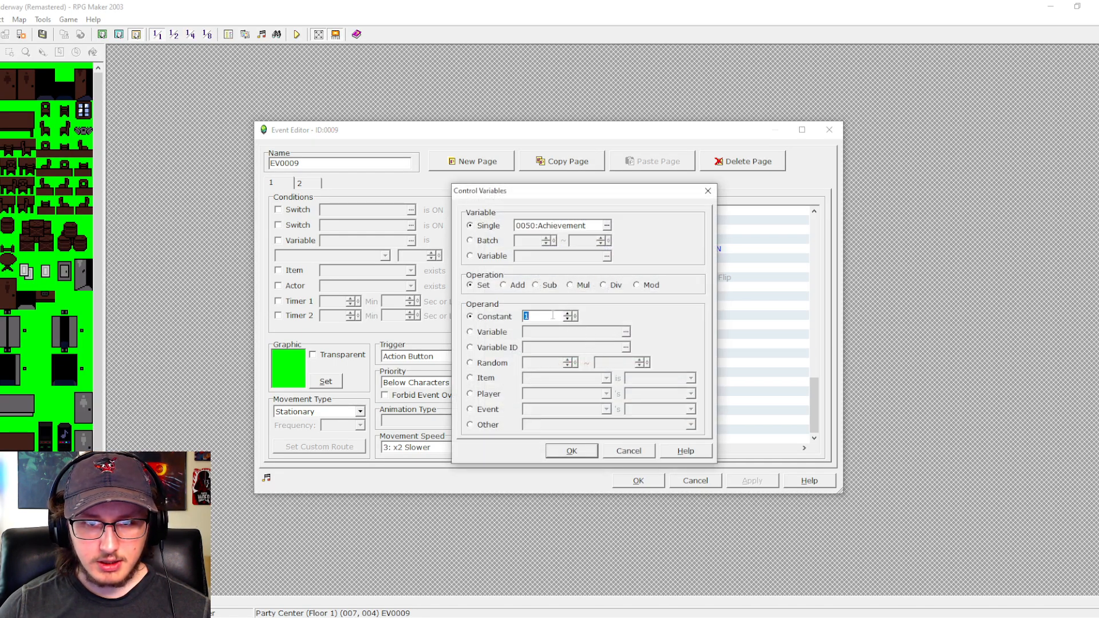
key(Return)
- Insert a conditional branch for switch 0078 JukeboxListen being OFF above the Achievement assignment in the jukebox event's Yes choice
double_click(572, 360)
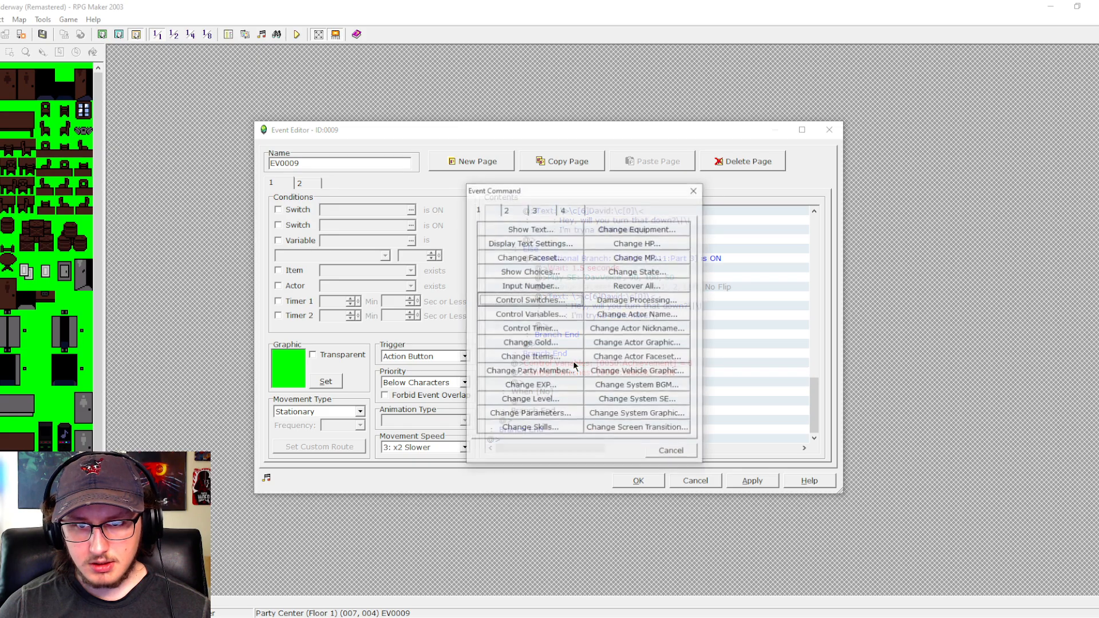
click(534, 210)
click(624, 284)
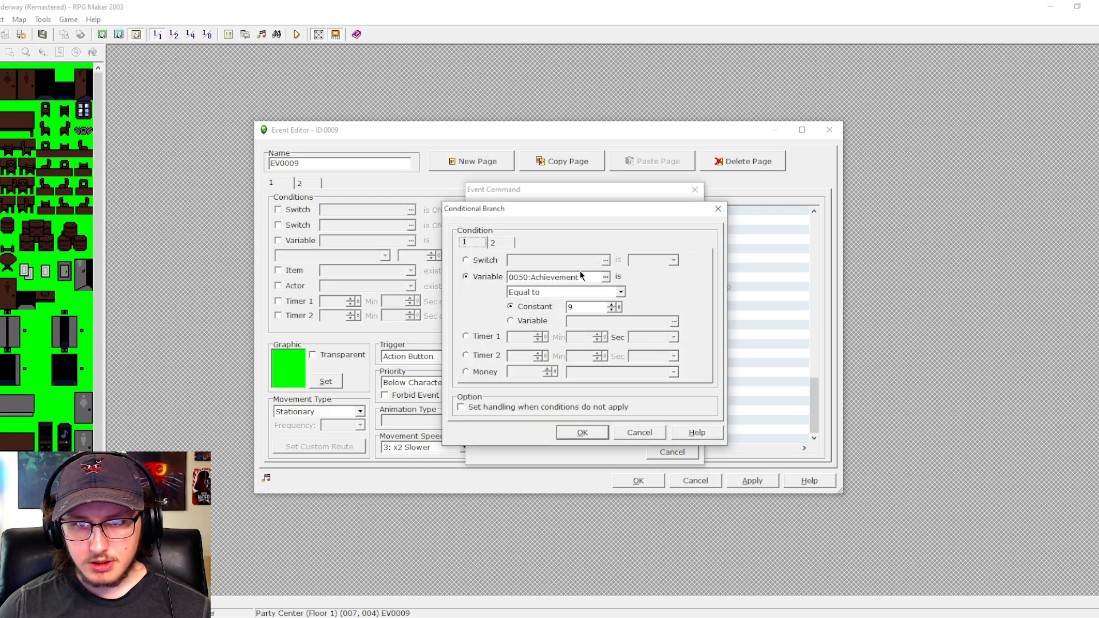
click(479, 261)
click(605, 260)
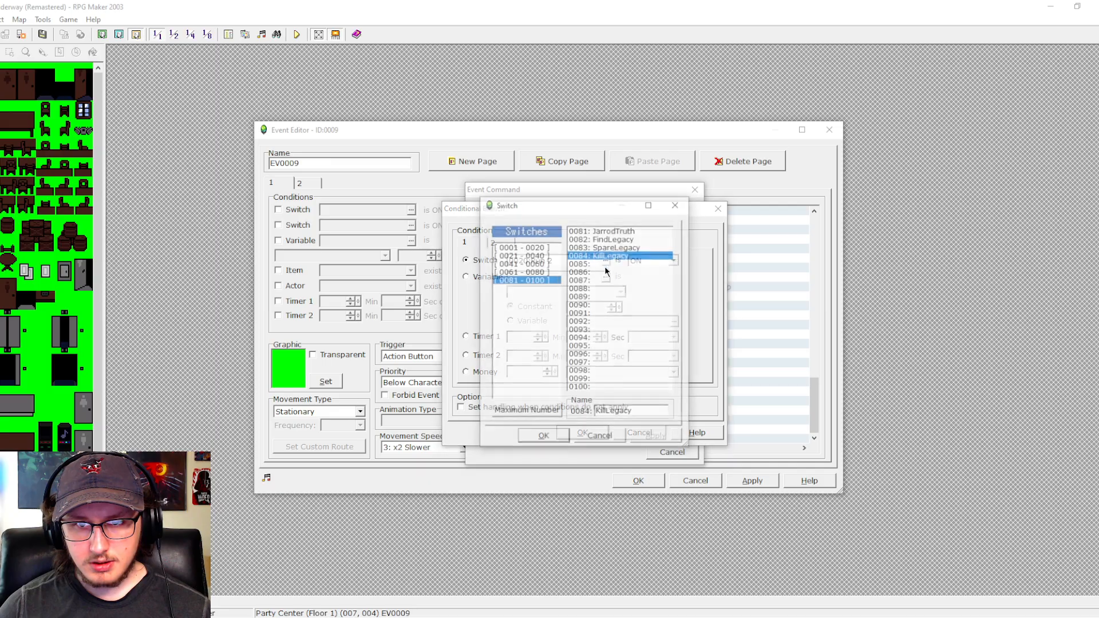
click(531, 271)
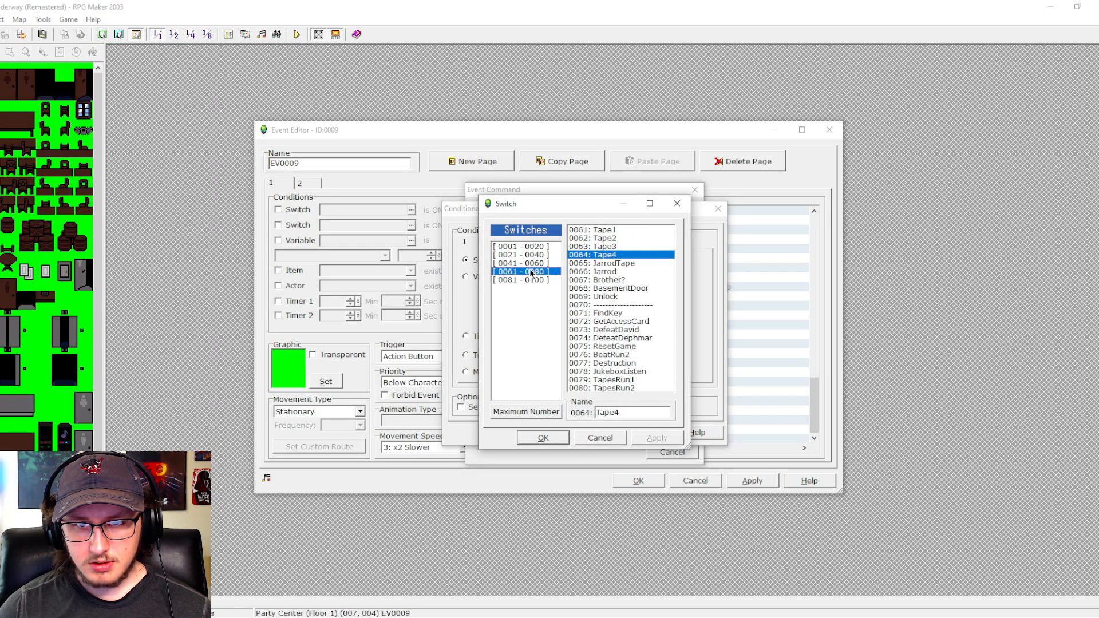
click(616, 372)
click(561, 438)
click(647, 261)
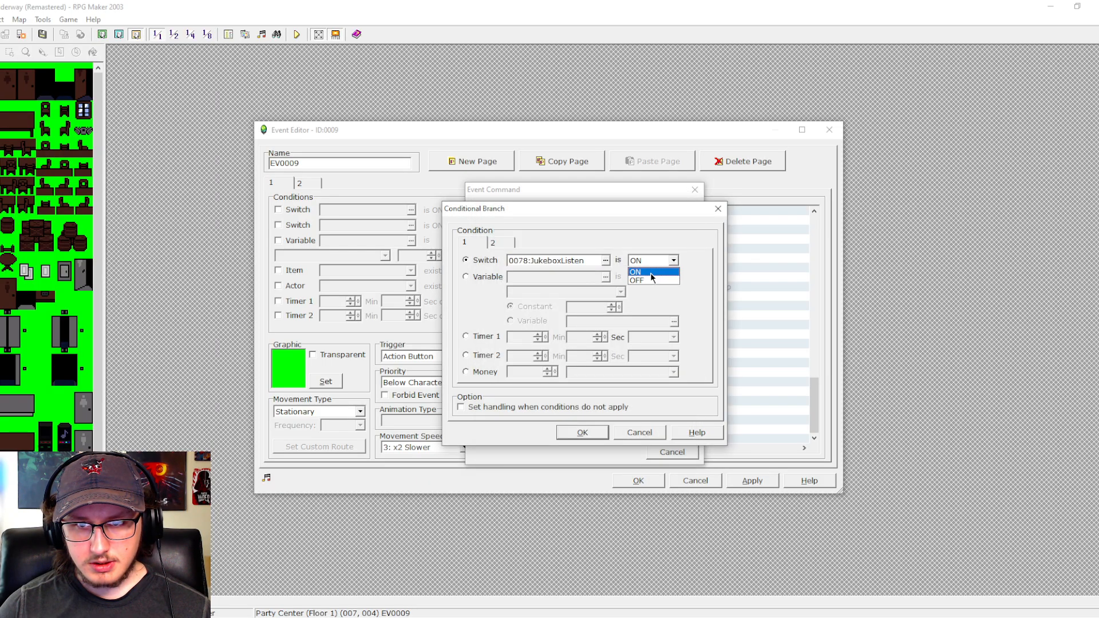
click(582, 432)
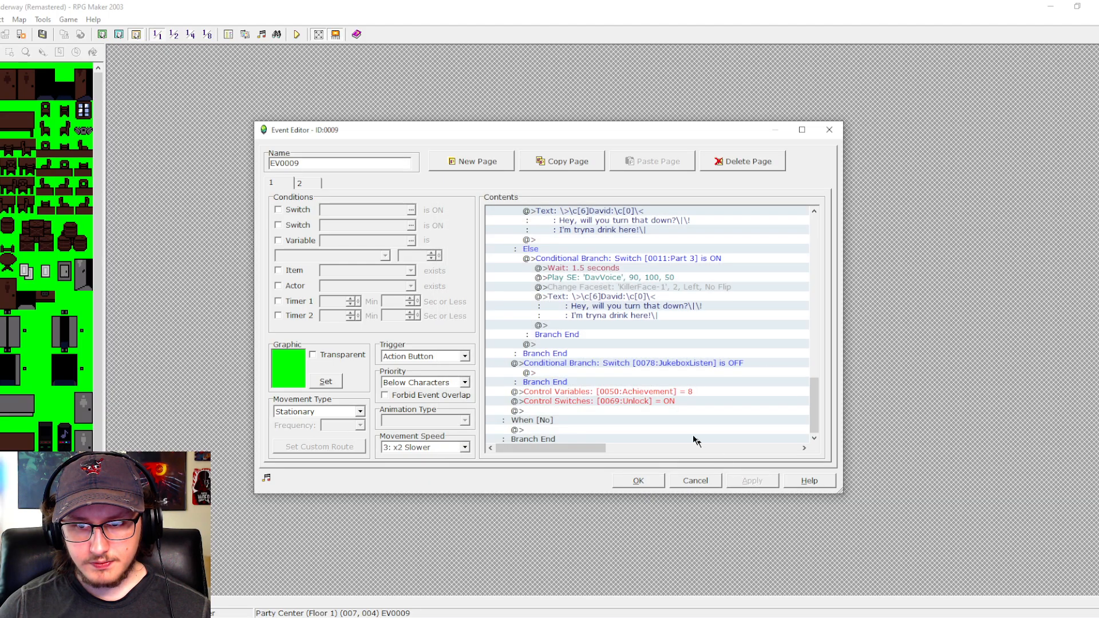
- Move the Achievement = 8 and Unlock = ON commands inside the JukeboxListen branch and save the jukebox event
click(612, 394)
shift+click(612, 402)
key(ctrl+c)
click(617, 373)
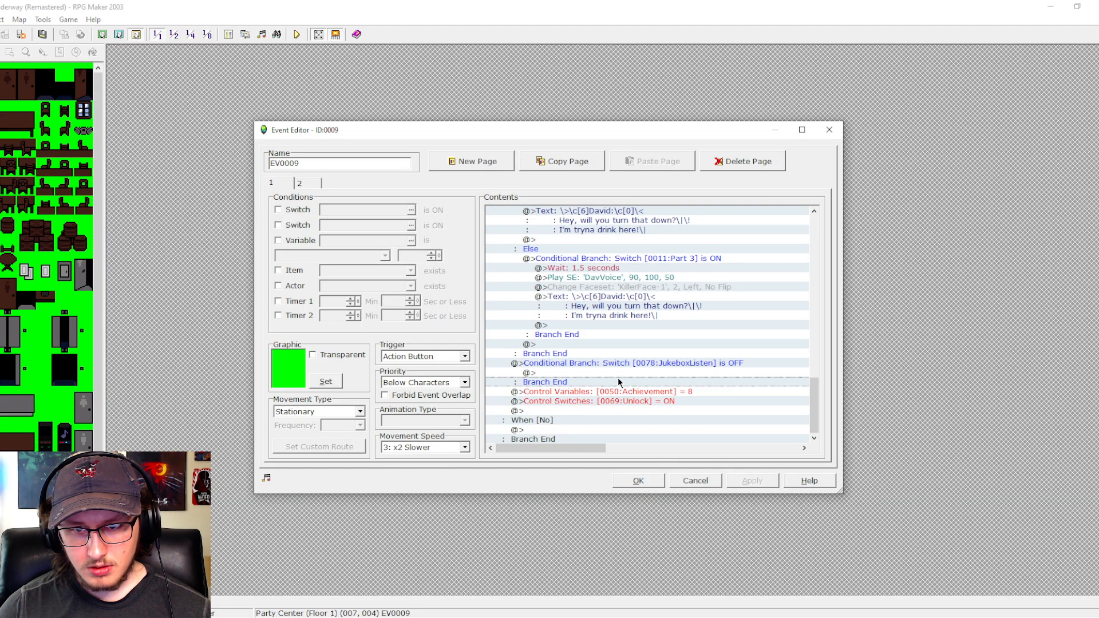
key(ctrl+v)
click(630, 412)
key(Delete)
key(Delete)
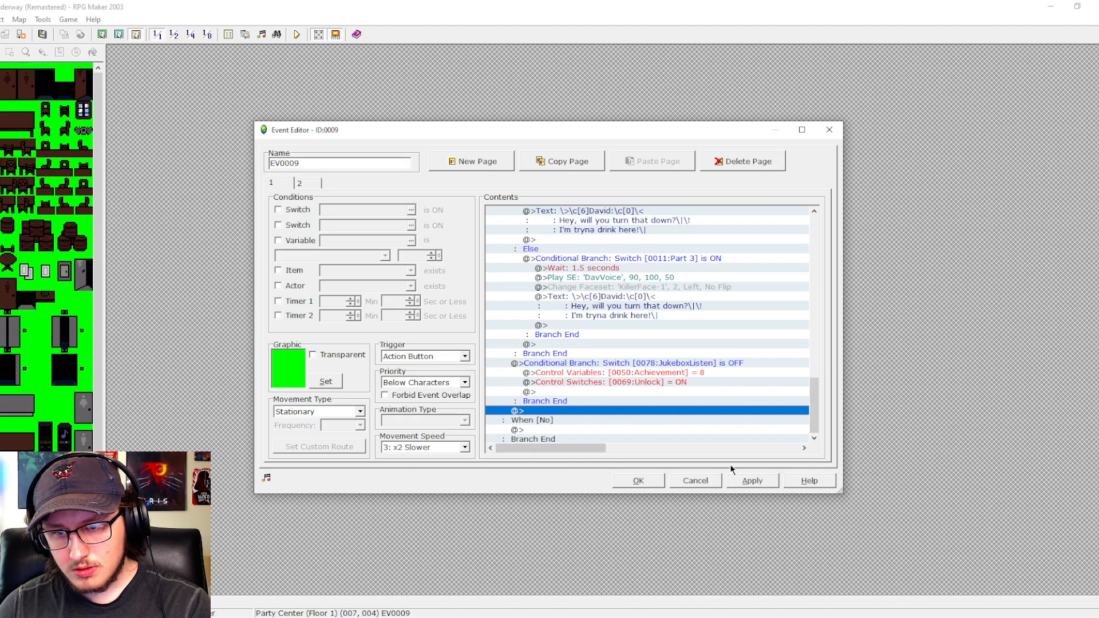
click(769, 480)
click(651, 480)
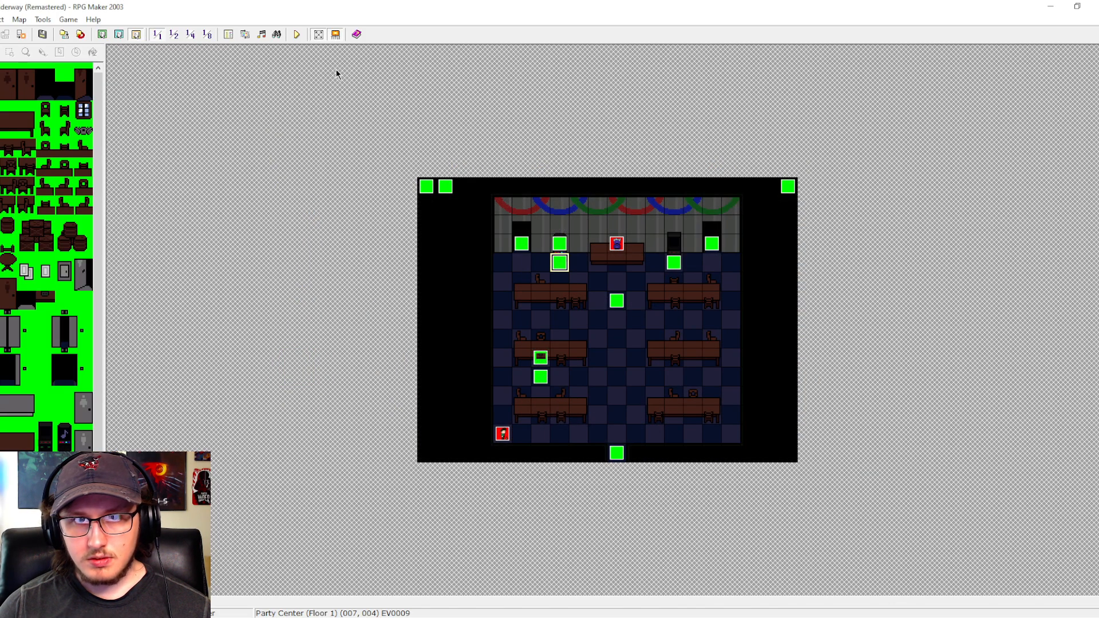
- Playtest the game and choose the song Carved In Stone at the jukebox
click(297, 35)
key(Return)
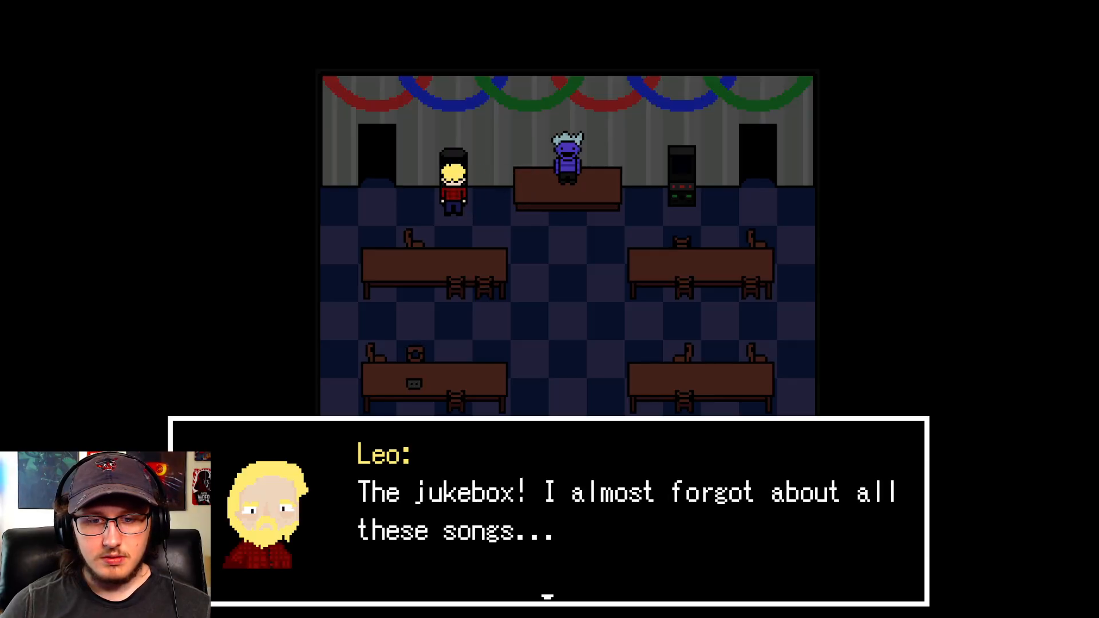
key(Return)
key(Return)
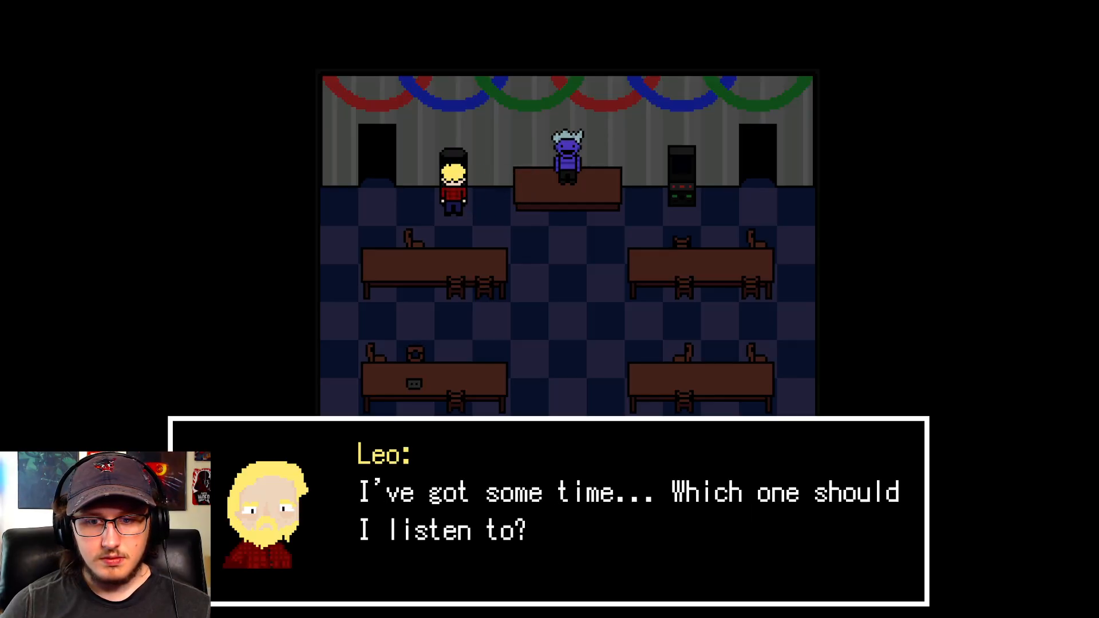
key(Return)
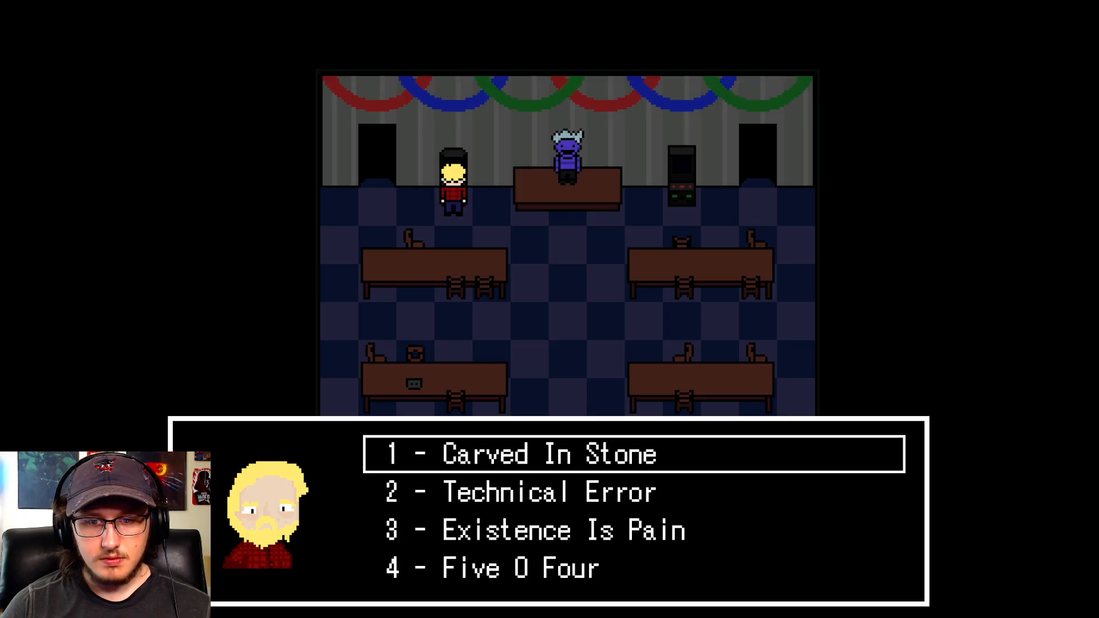
key(Return)
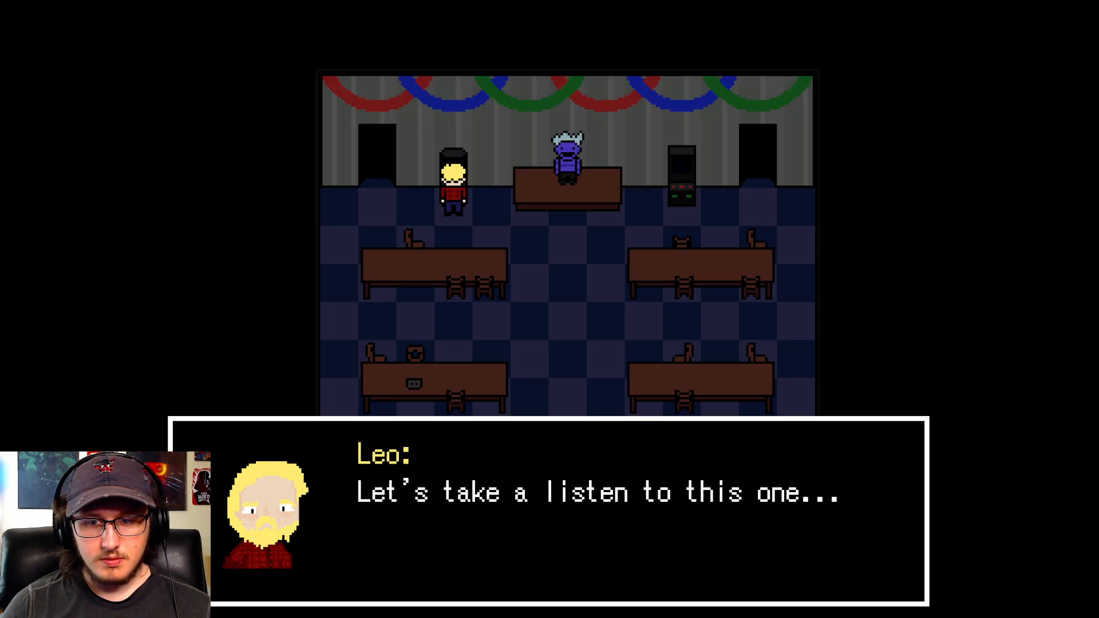
key(Return)
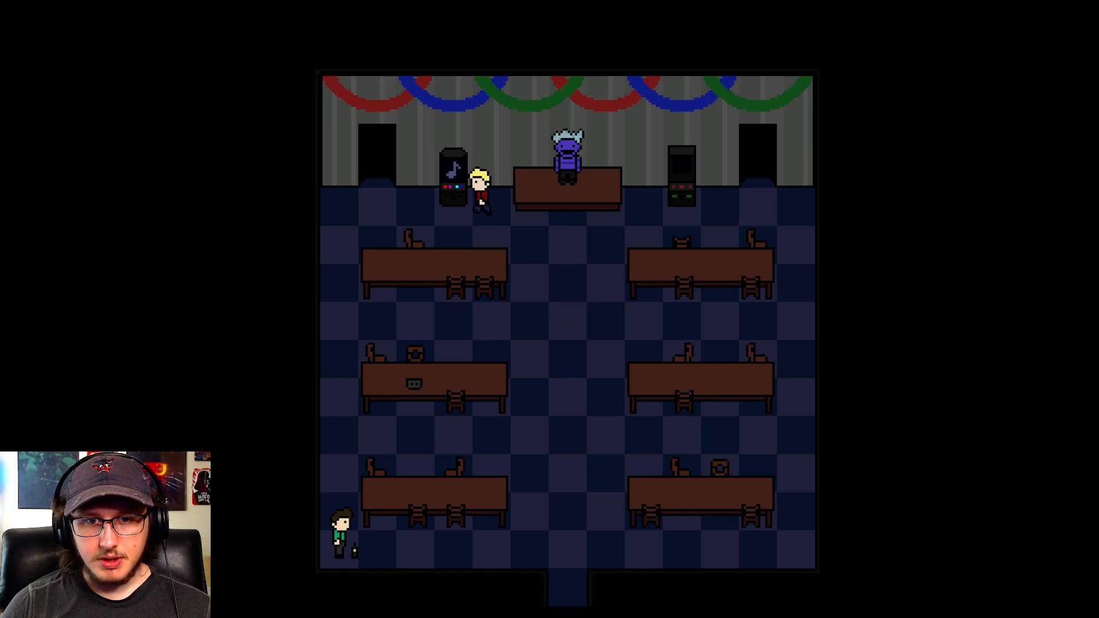
- Play a song on the jukebox a second time to test for a repeated unlock and close the playtest
key(Return)
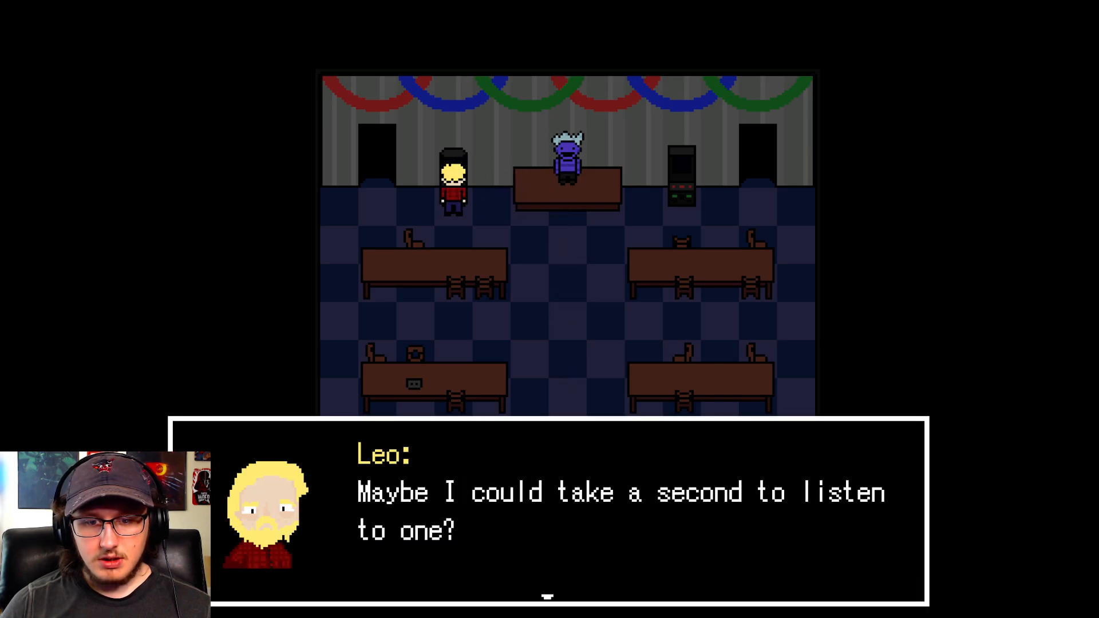
key(Return)
key(Return)
key(Return)
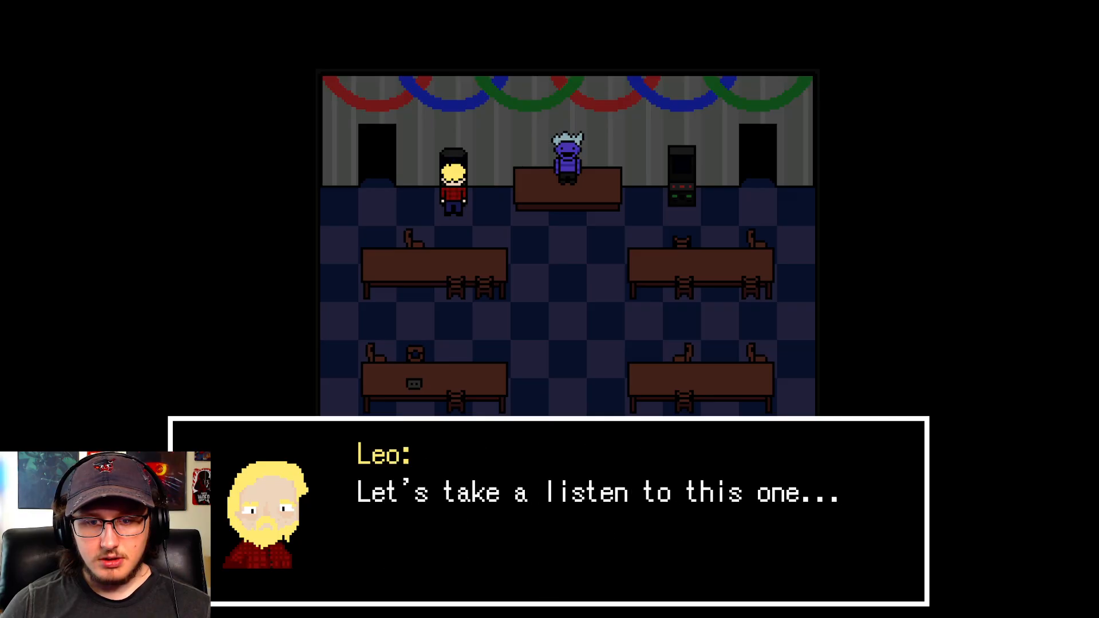
key(Return)
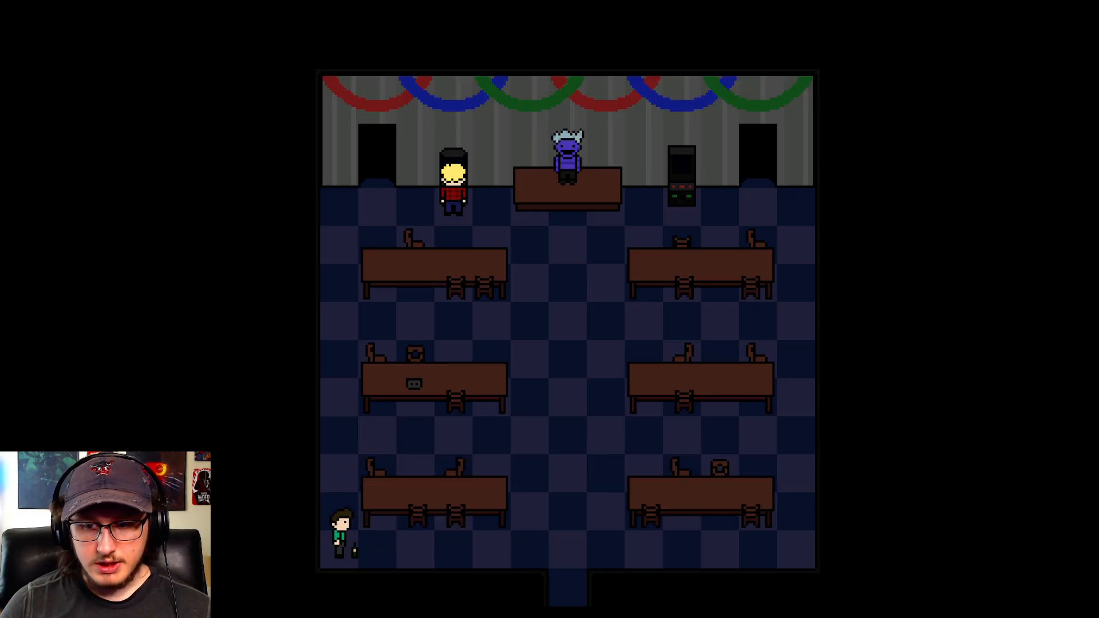
key(F4)
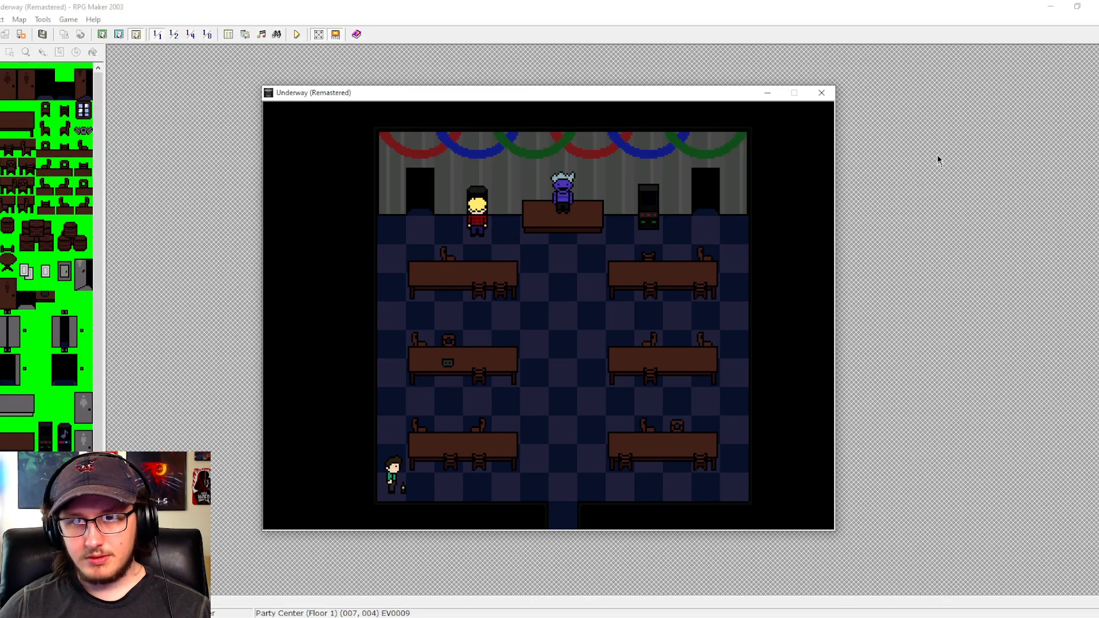
click(823, 92)
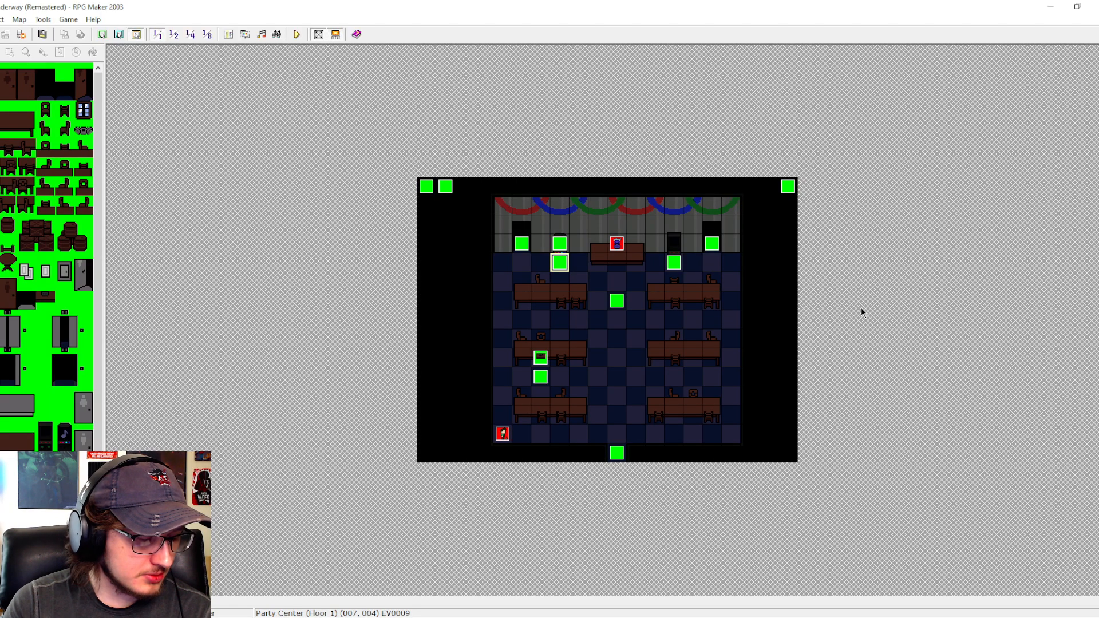
- Lower the volume of the Achieve2 sound effect in the Achievements common event, preview it and save the database
key(F8)
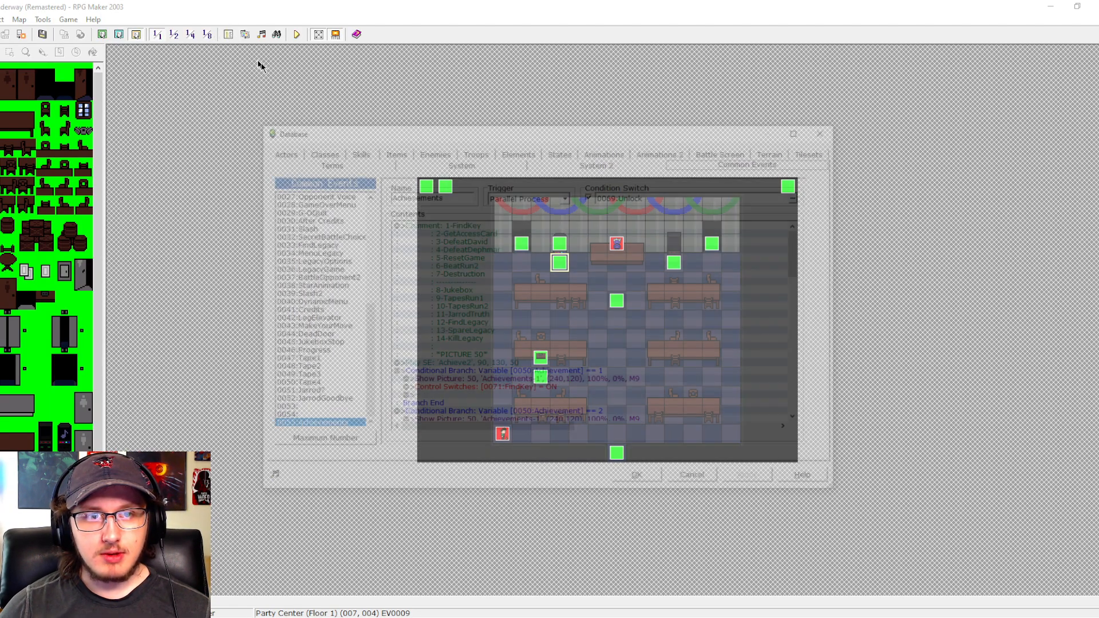
mouse_move(799, 249)
mouse_down()
mouse_move(794, 400)
mouse_move(801, 246)
mouse_move(813, 361)
mouse_move(806, 252)
mouse_move(801, 397)
mouse_move(801, 252)
mouse_up()
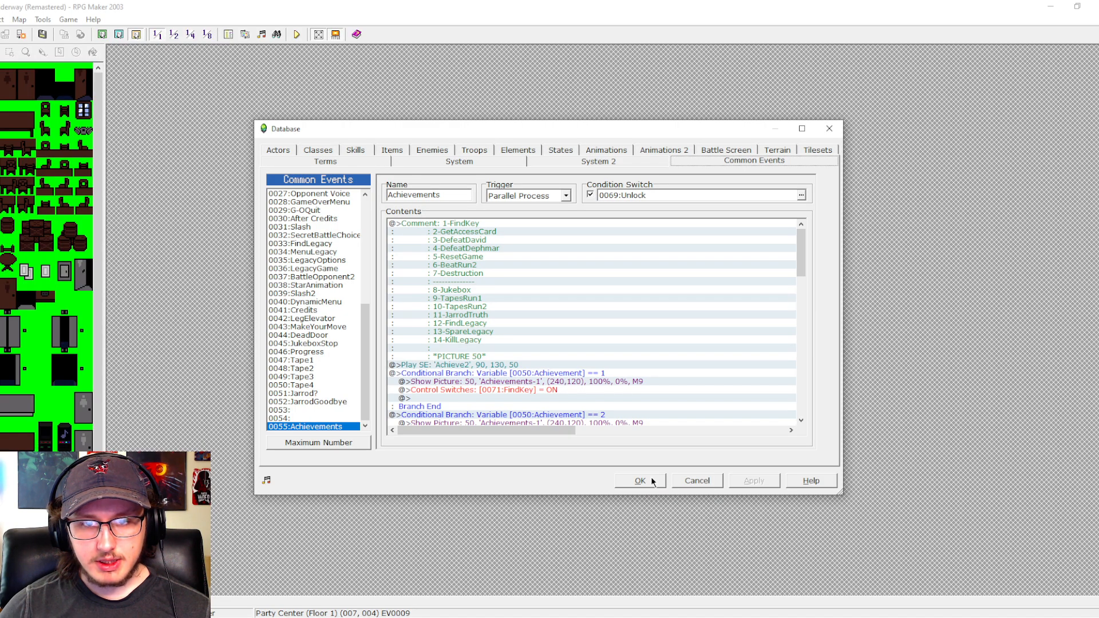
double_click(477, 365)
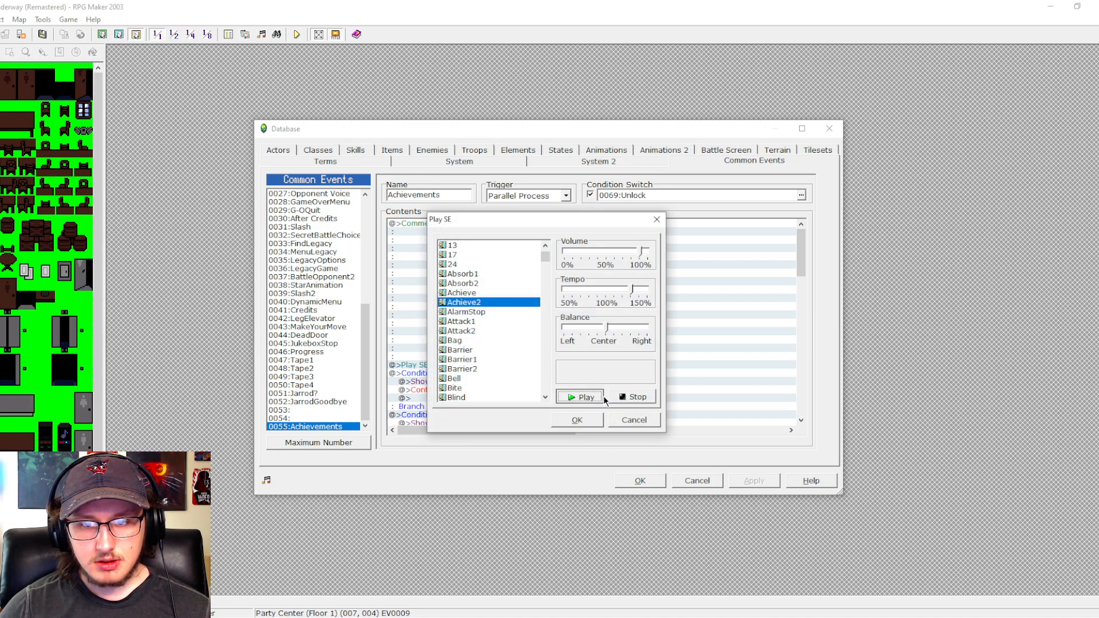
click(632, 252)
click(621, 398)
click(576, 422)
click(651, 475)
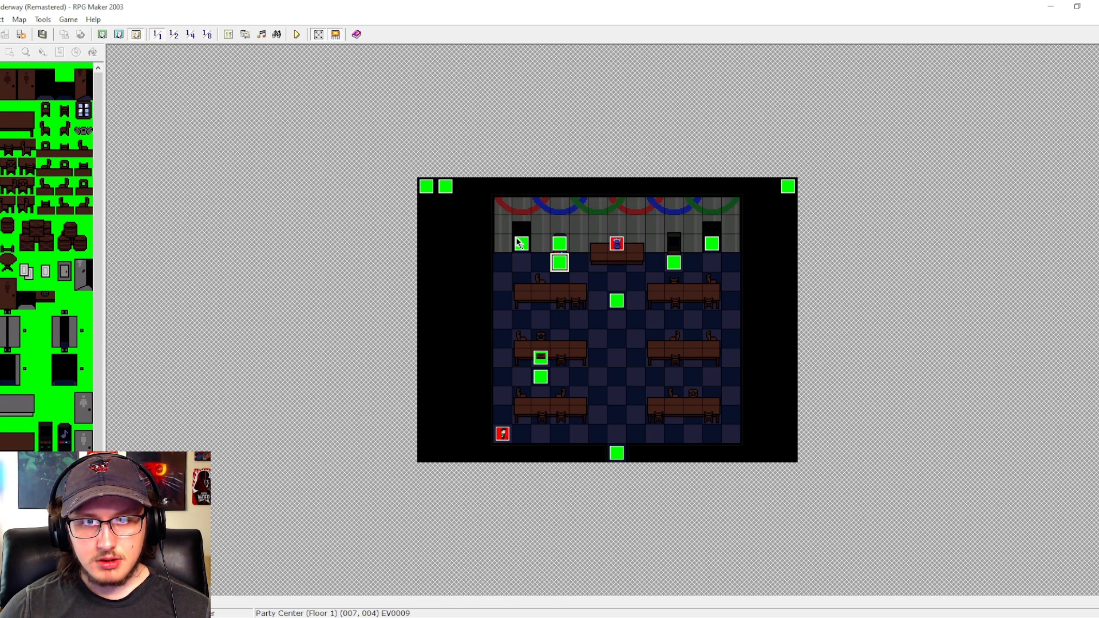
- Copy the whole JukeboxListen conditional branch with its achievement commands from the jukebox event EV0009
double_click(445, 190)
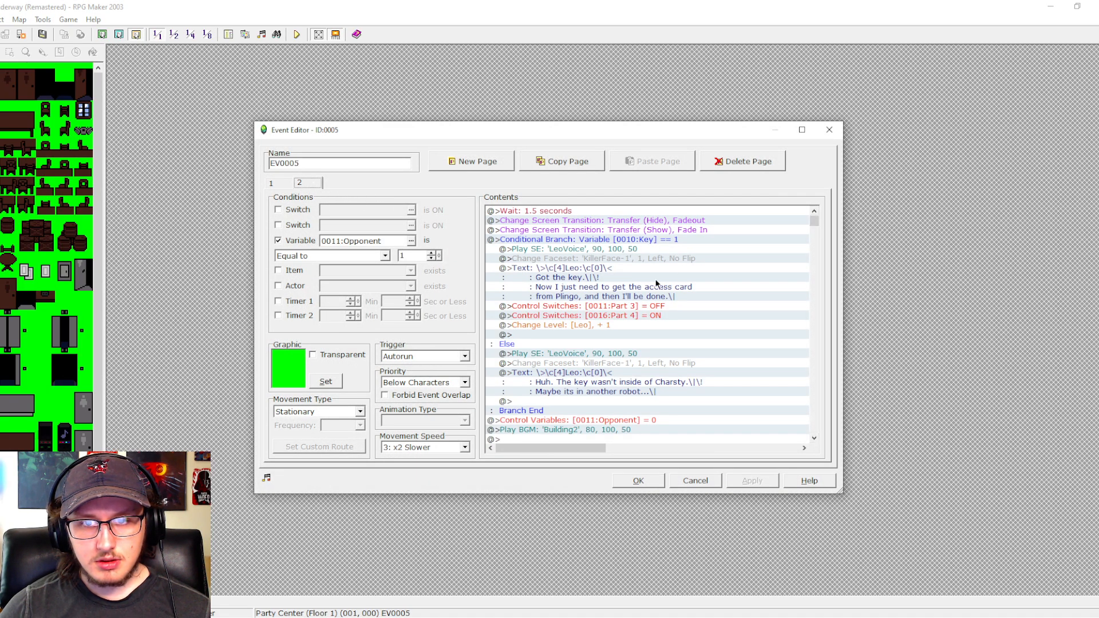
click(678, 482)
double_click(555, 260)
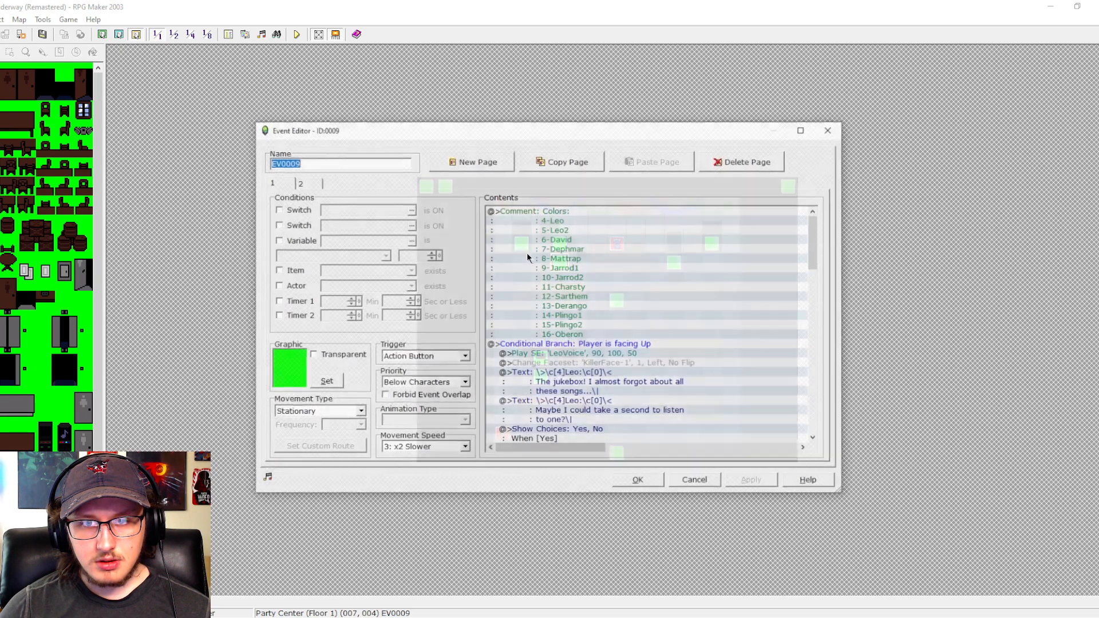
drag(810, 265, 802, 414)
click(683, 337)
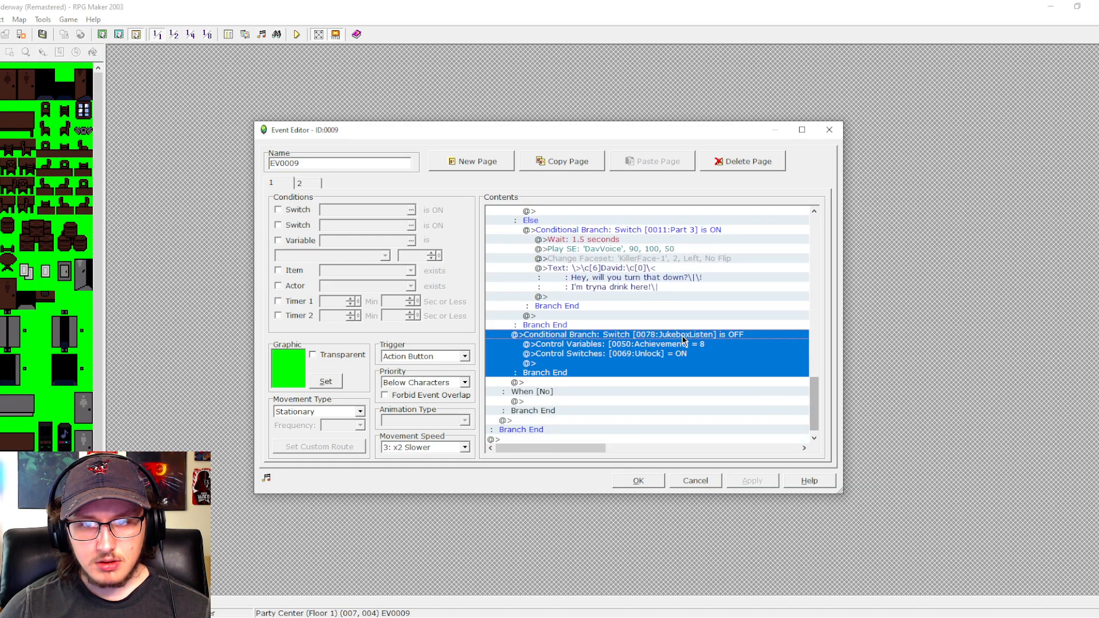
click(638, 480)
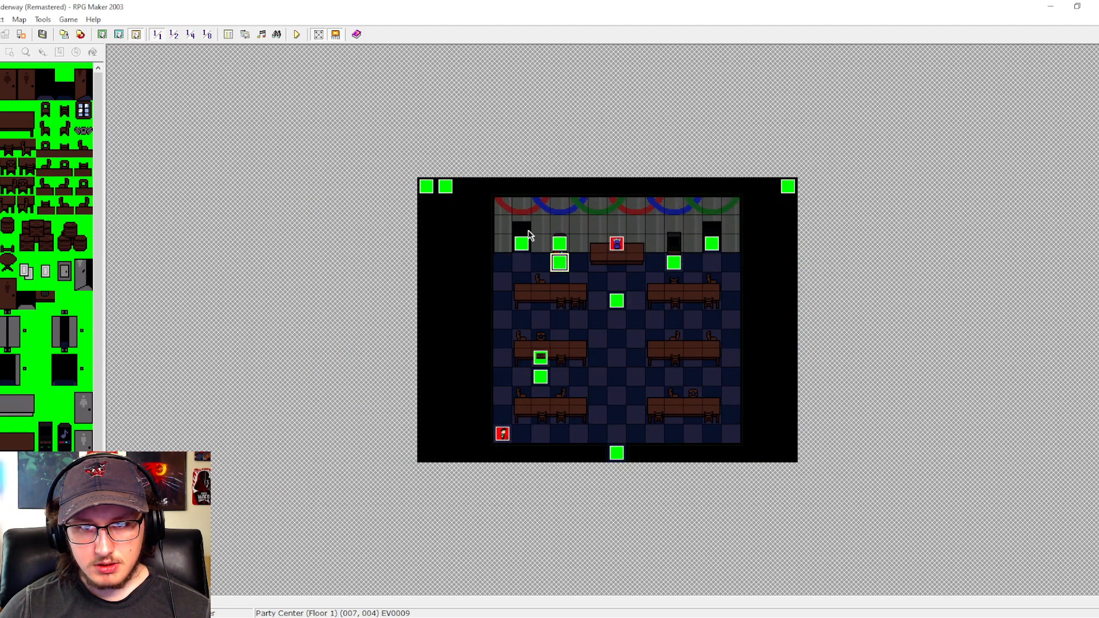
- Paste the copied branch after the Change Level command in the Key == 1 branch on page 2 of EV0005
double_click(446, 188)
click(299, 183)
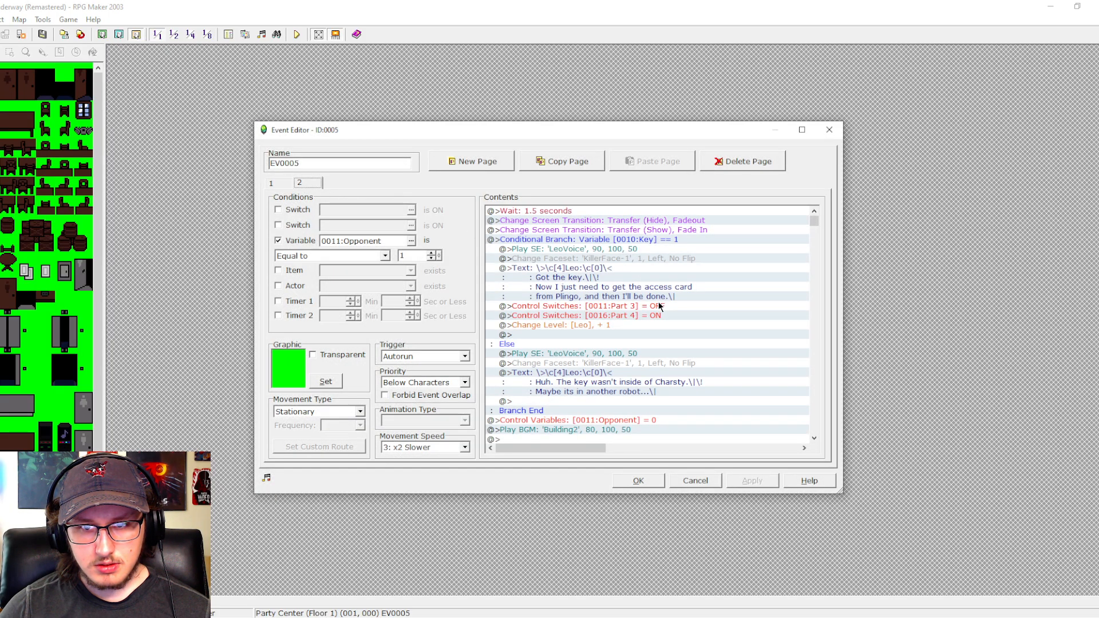
click(545, 335)
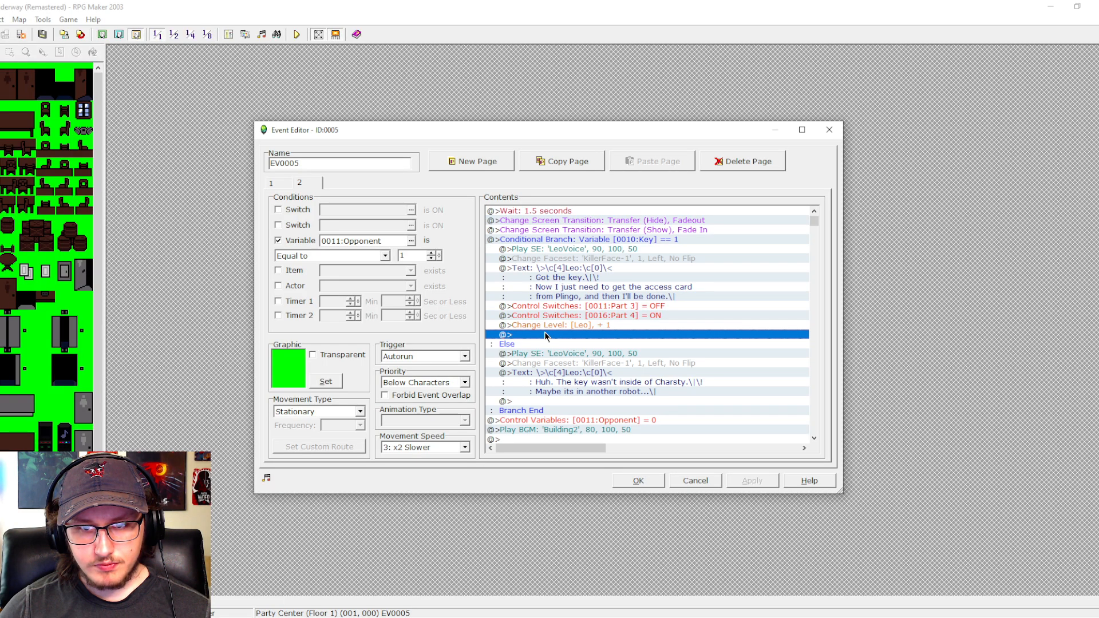
key(ctrl+v)
- Change the switch checked by the pasted branch to 0071 FindKey
click(561, 337)
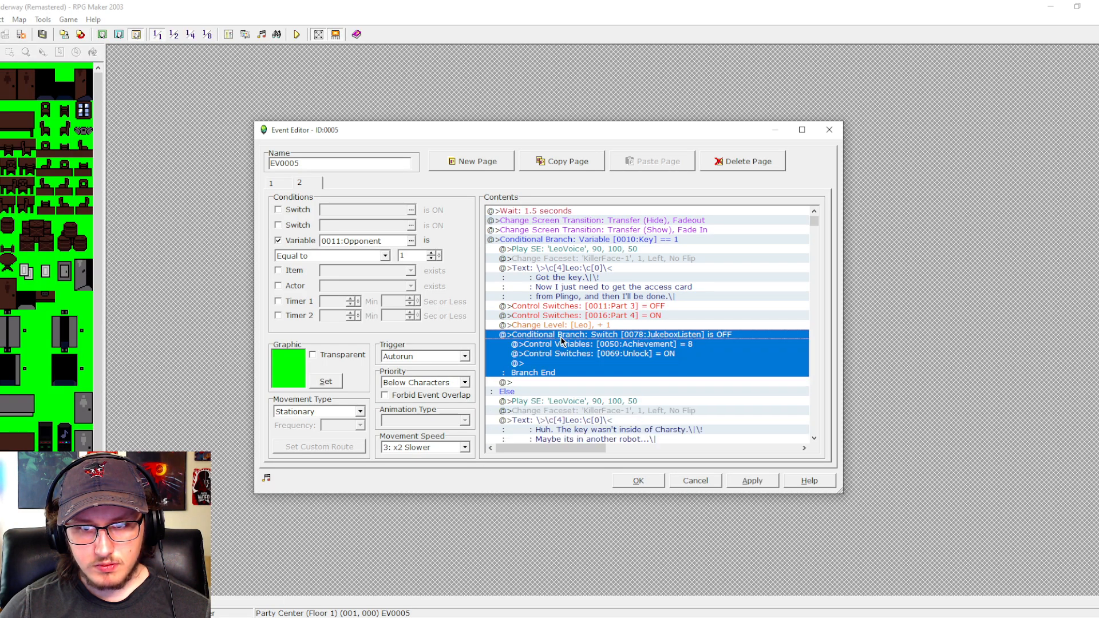
double_click(603, 339)
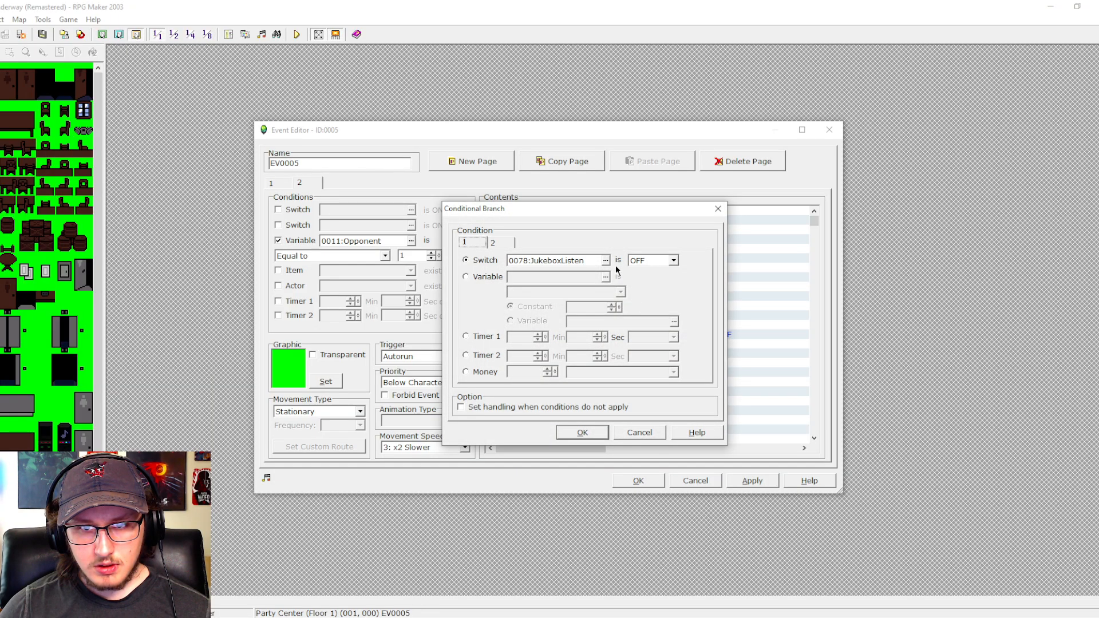
click(613, 261)
click(608, 314)
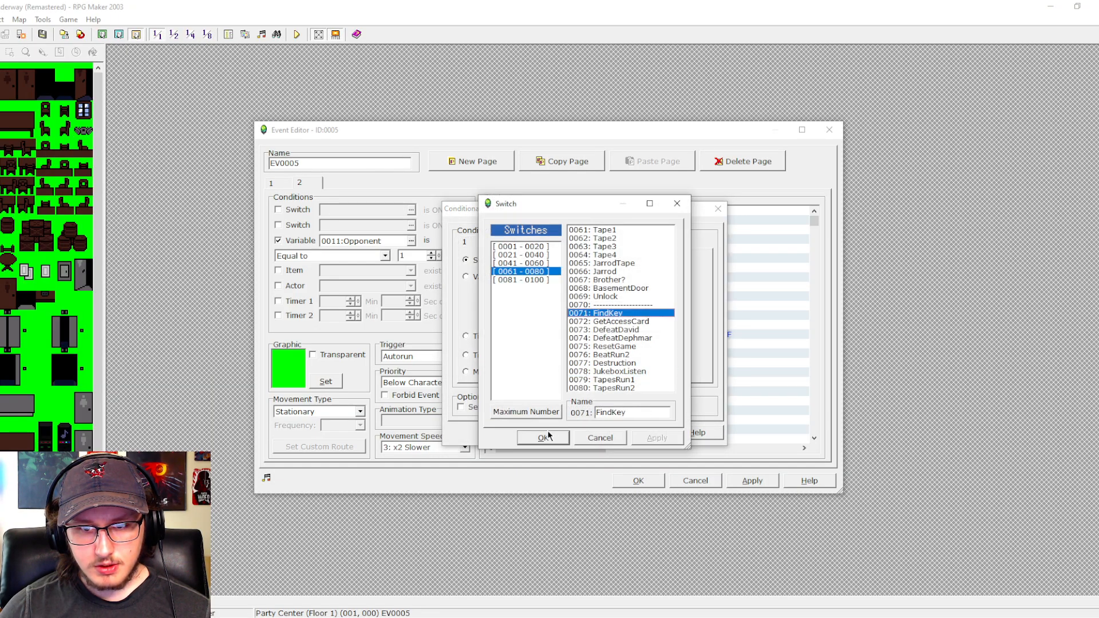
click(542, 437)
click(579, 426)
- Set the Achievement variable to 1 inside the FindKey branch and save event EV0005
double_click(630, 344)
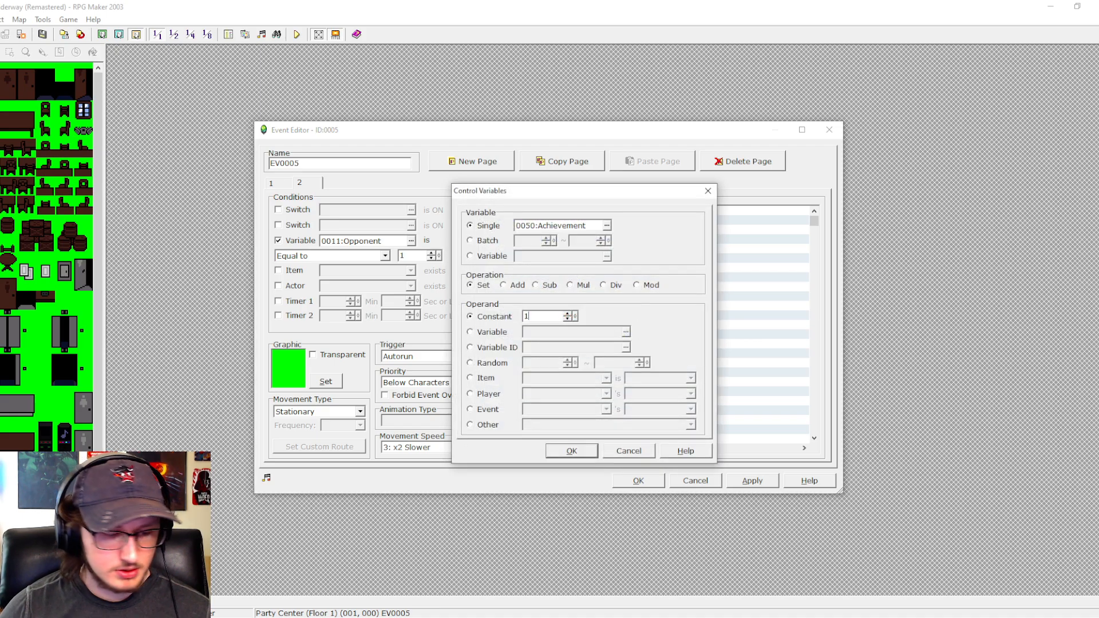
text(1)
key(Return)
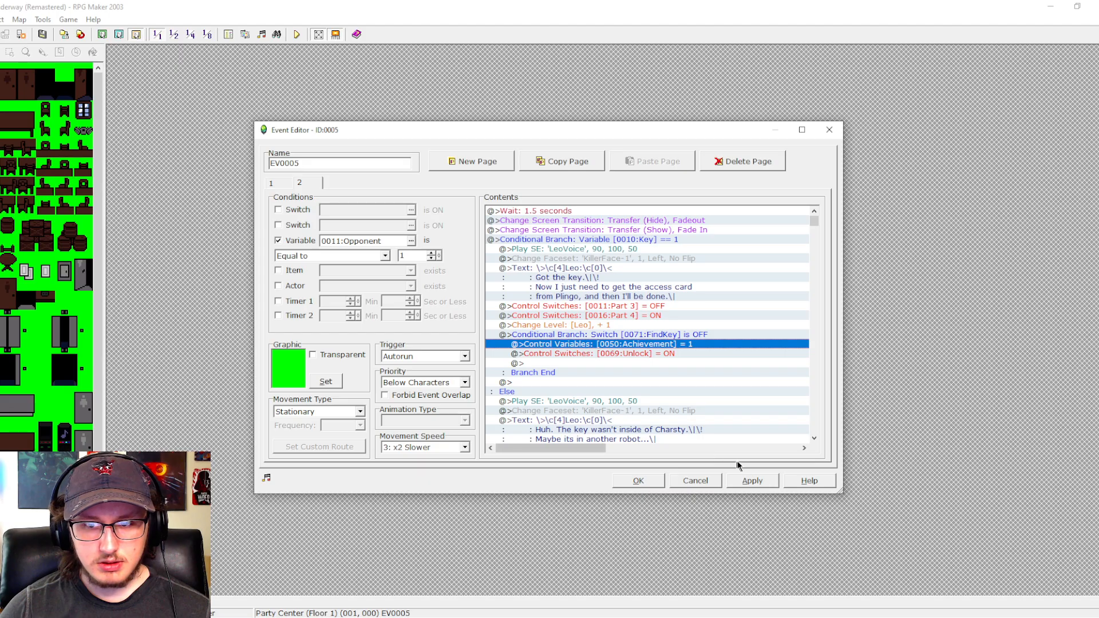
click(652, 482)
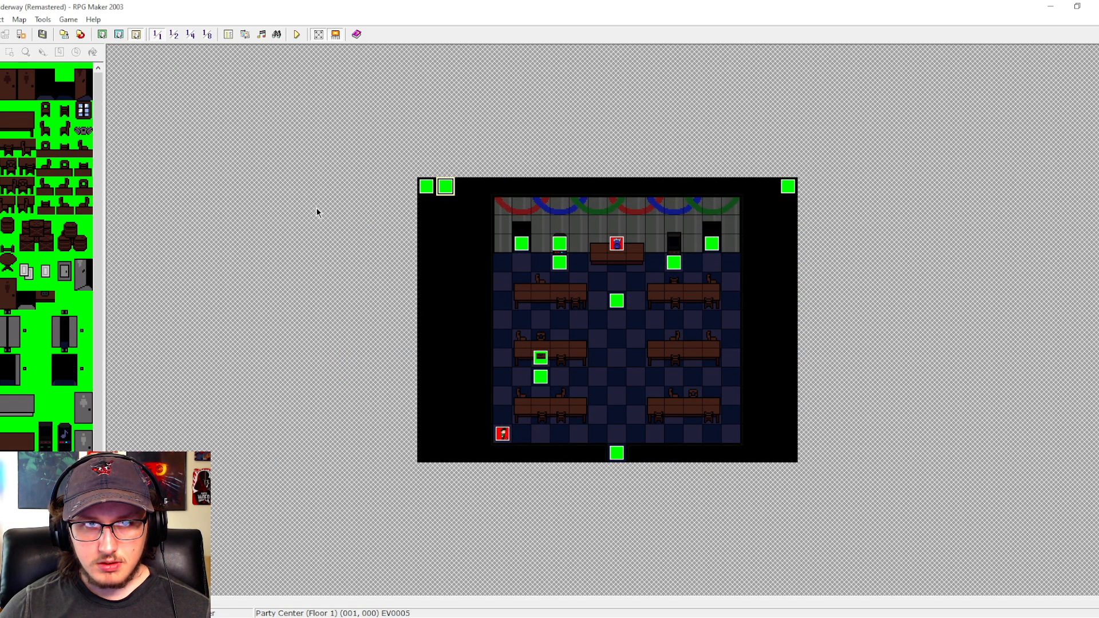
- Examine the switch and variable resets in the common event 0017 To Run 2, leaving the database unchanged
click(229, 35)
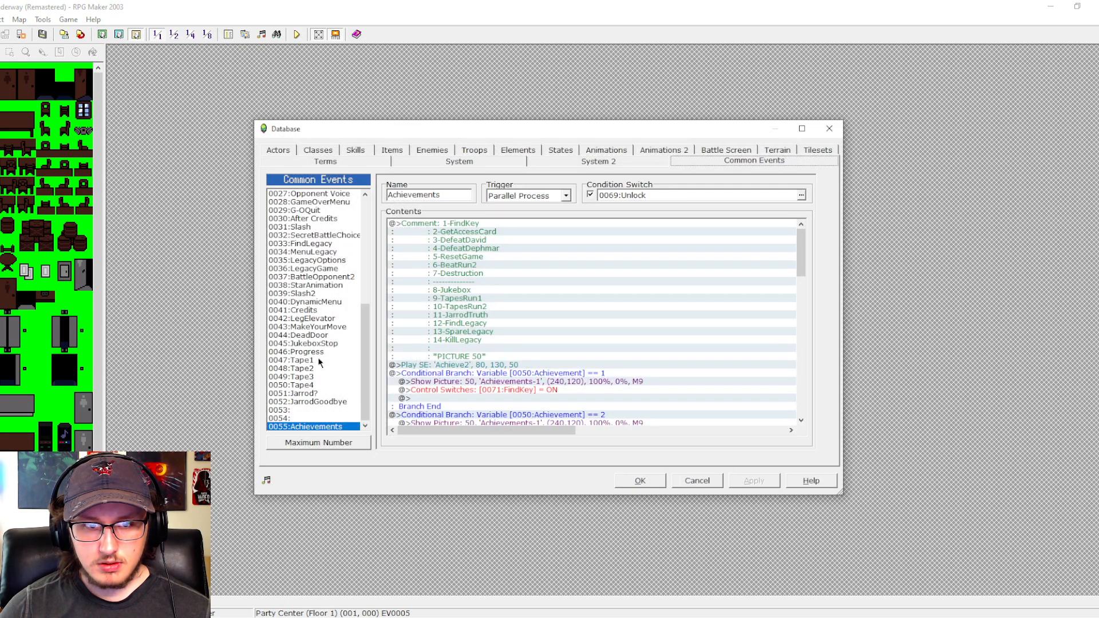
scroll(321, 378, up, 5)
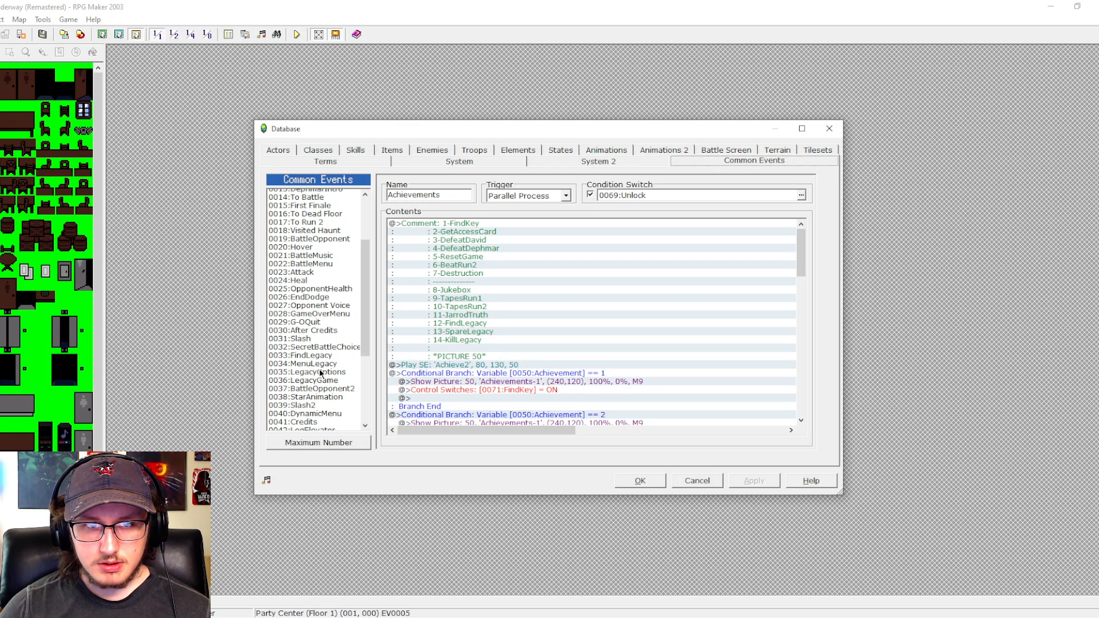
click(314, 244)
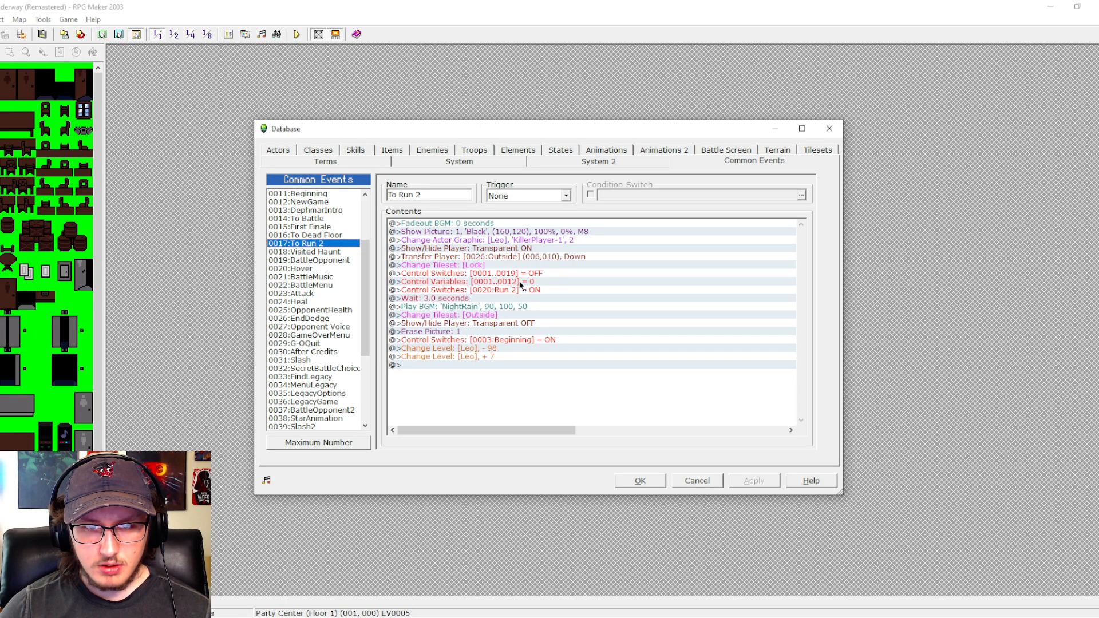
click(688, 477)
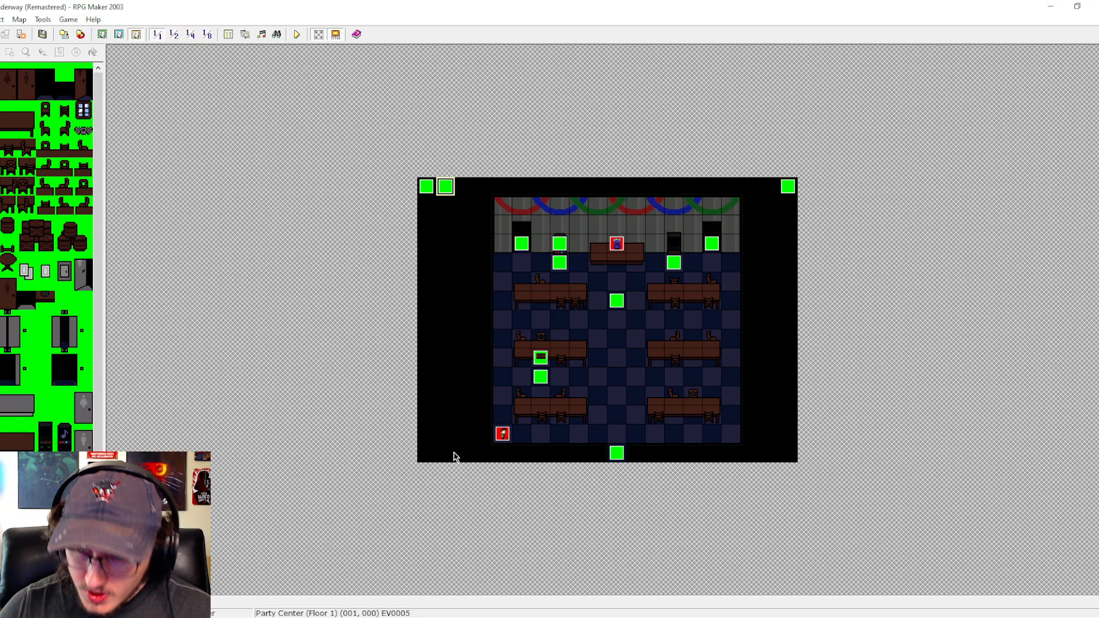
- Review the dialogue and save commands of event EV0003 on the Party Center (Floor 1) map
click(670, 269)
double_click(670, 270)
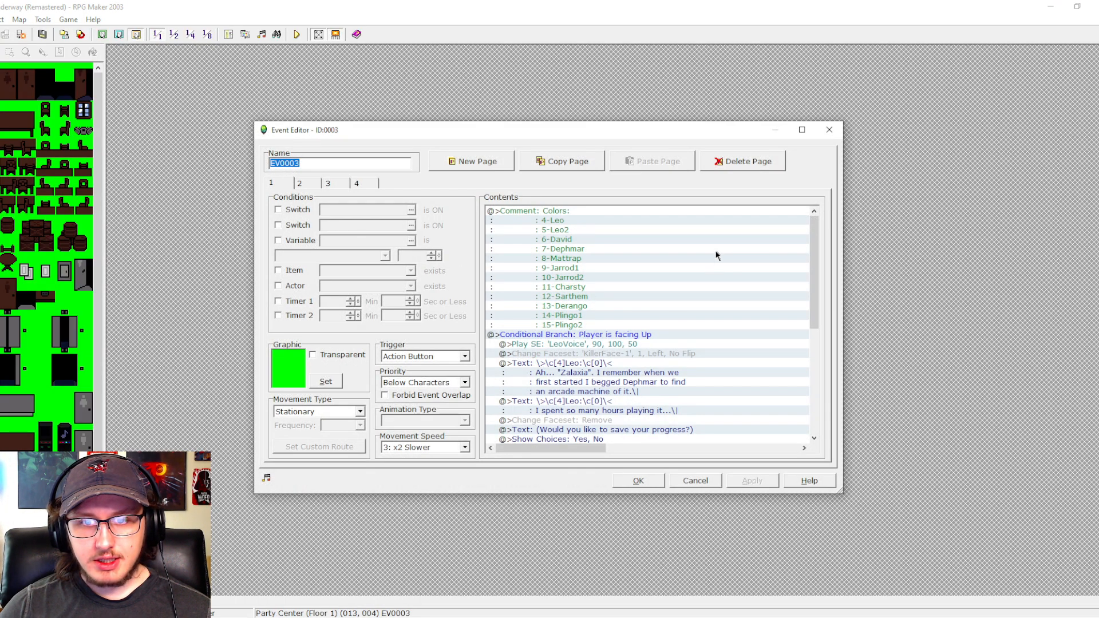
scroll(818, 250, down, 6)
drag(818, 249, 802, 303)
click(679, 481)
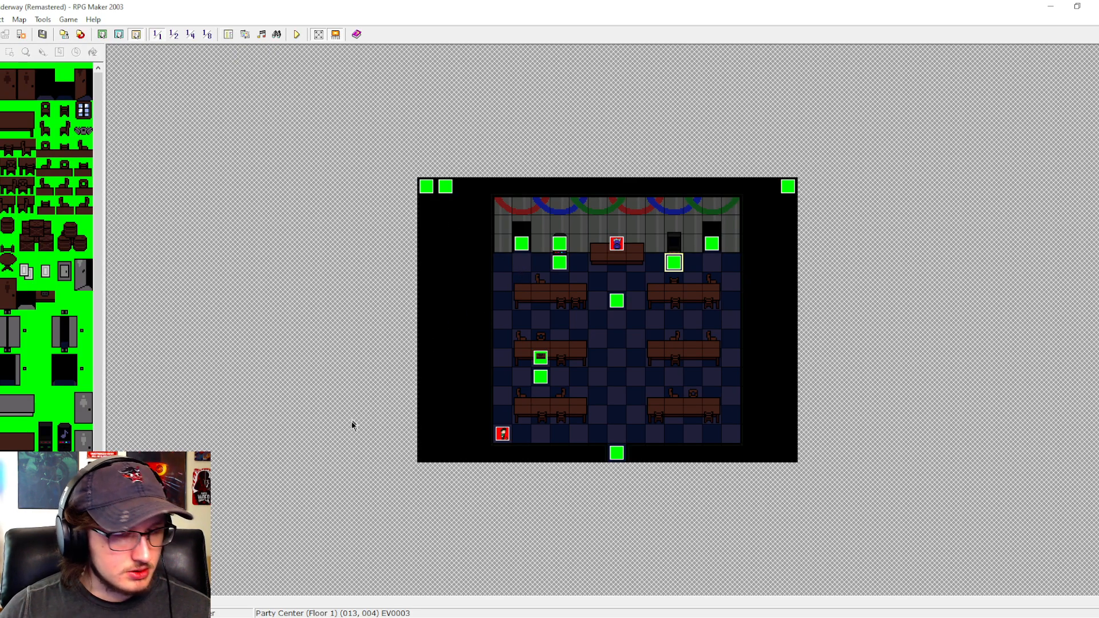
- Copy the whole FindKey conditional branch from page 2 of EV0005 on the Party Center (Floor 1) map
double_click(447, 188)
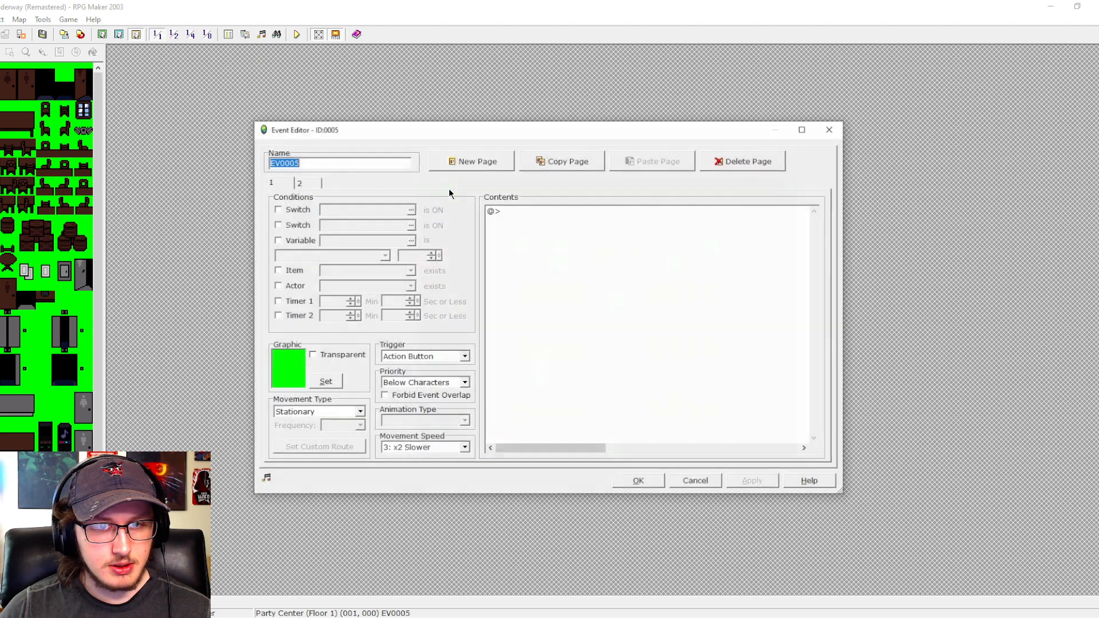
click(310, 183)
click(585, 336)
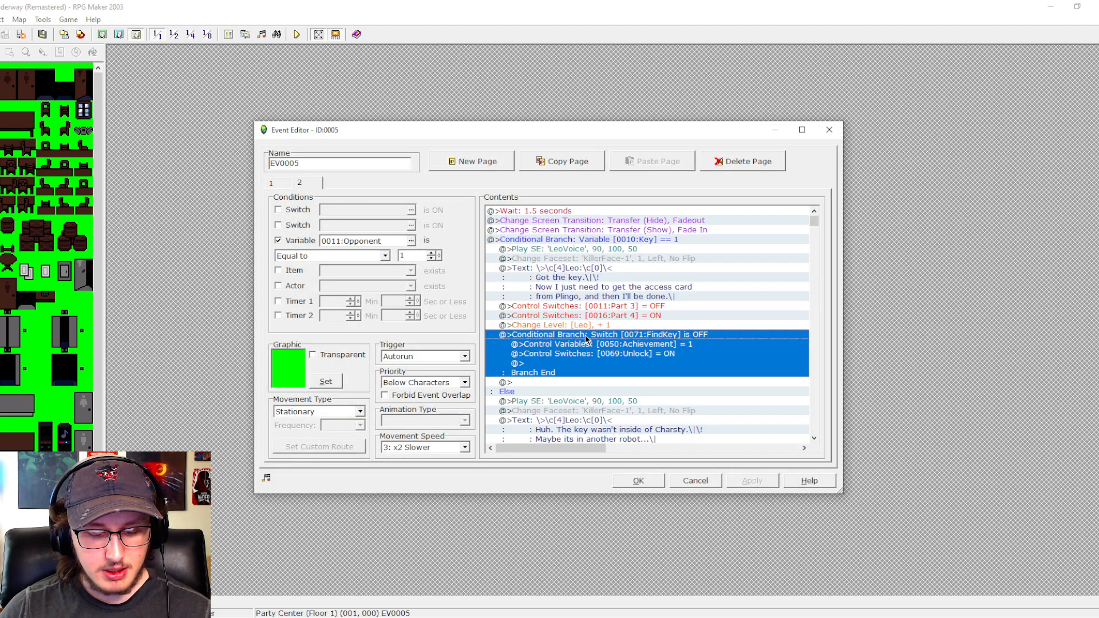
click(639, 481)
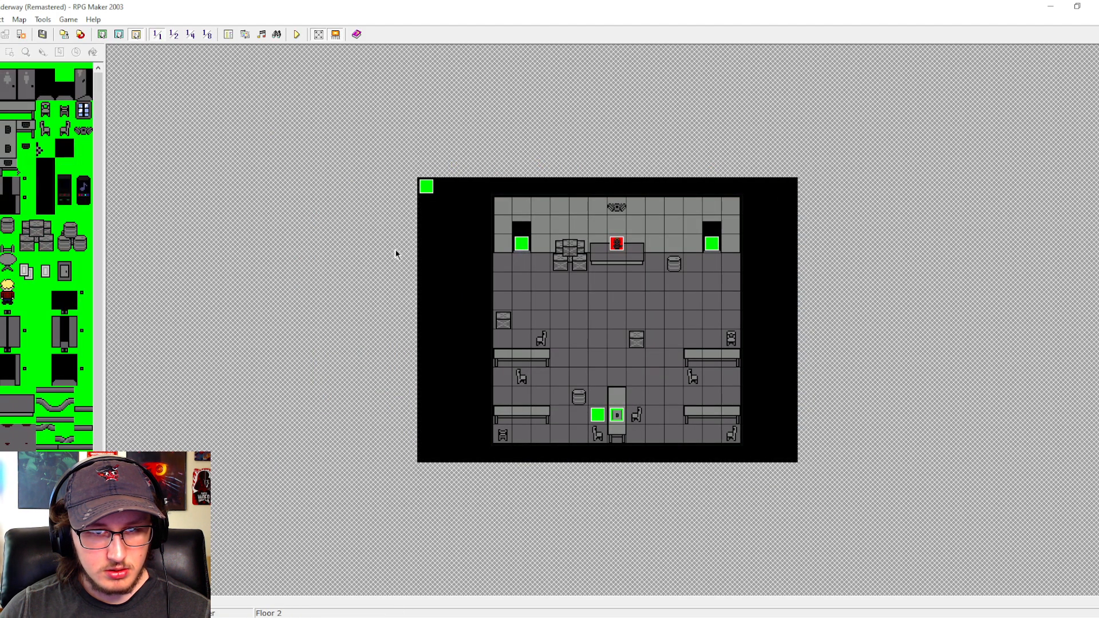
- Paste the FindKey branch after the Change Level command in the Key == 2 branch of EV0004 on Floor 2 and save the event
double_click(425, 185)
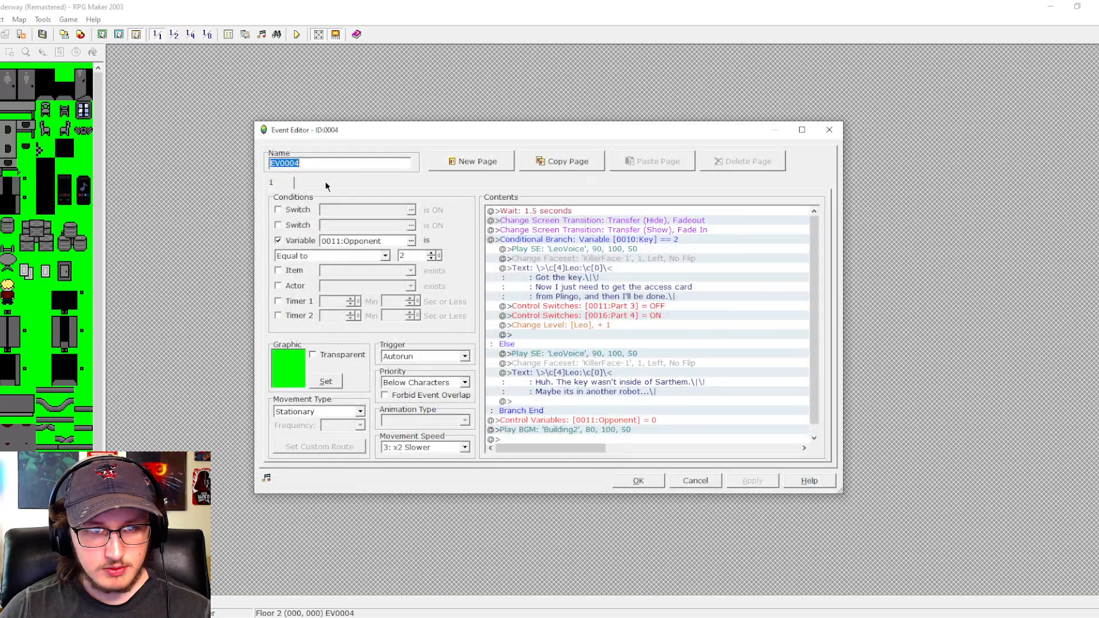
click(576, 335)
key(ctrl+v)
click(623, 480)
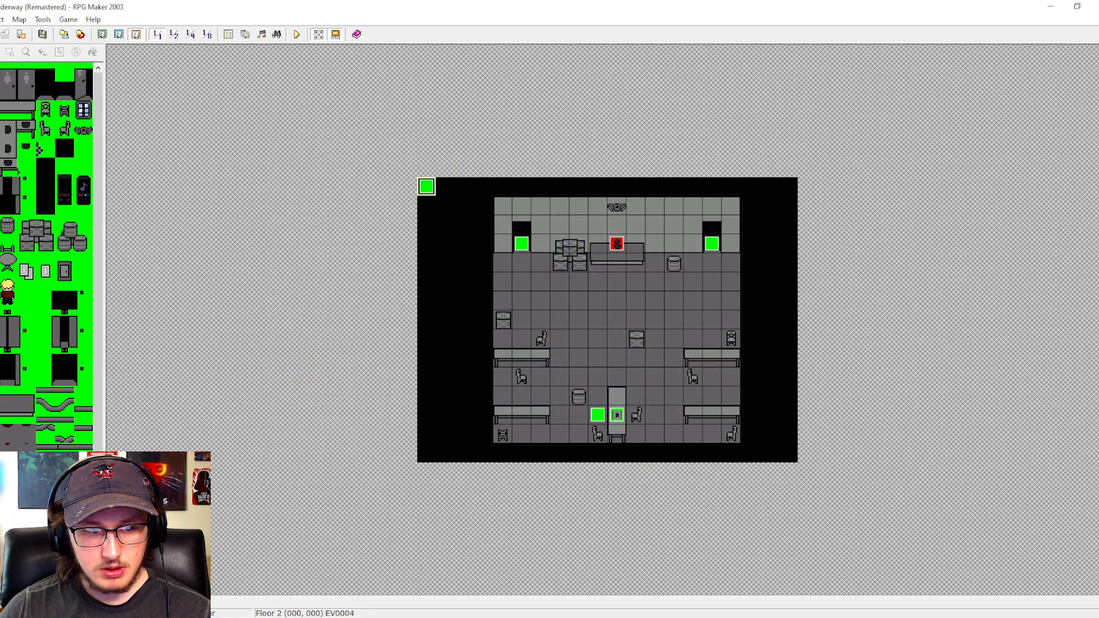
- Paste the FindKey branch after the Change Level command in the Key == 3 branch of EV0004 on Floor 3 and save the event
key(Down)
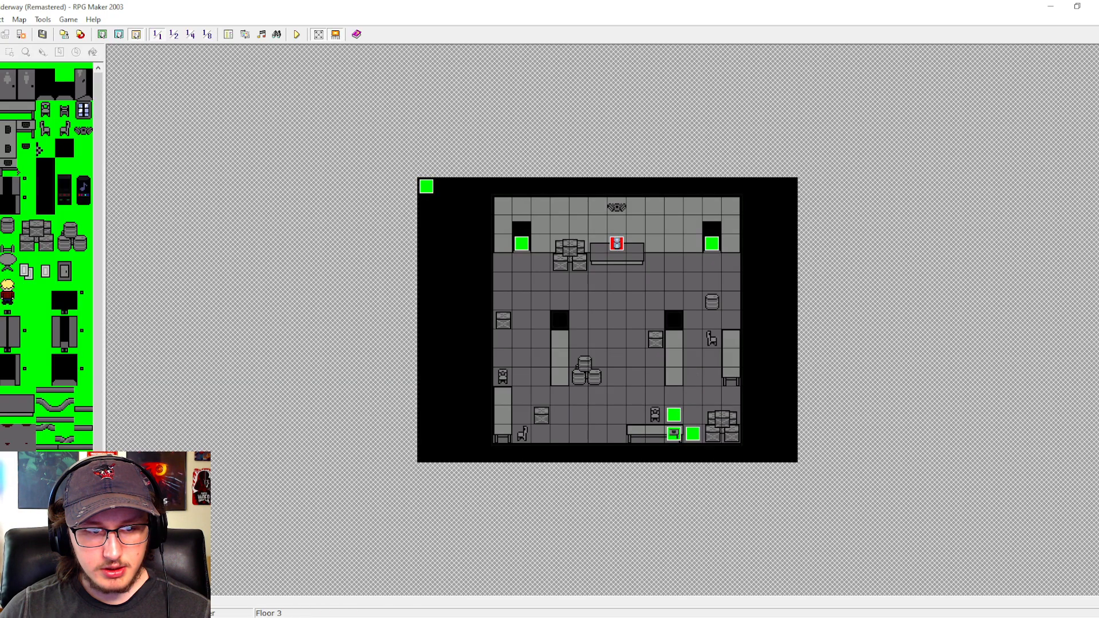
double_click(426, 186)
click(576, 335)
key(ctrl+v)
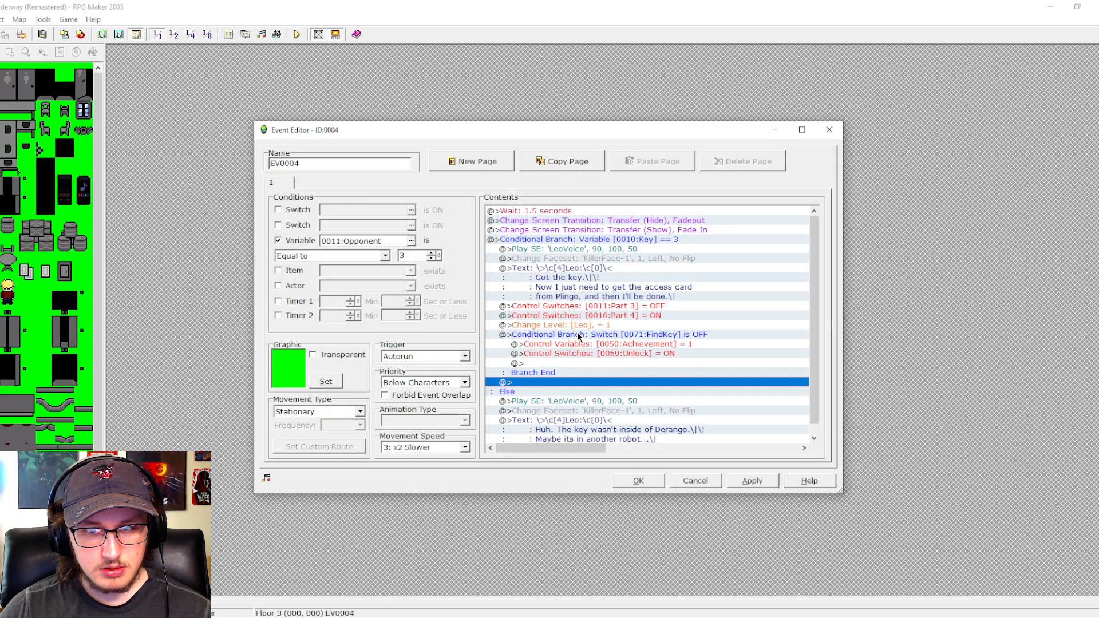
click(645, 480)
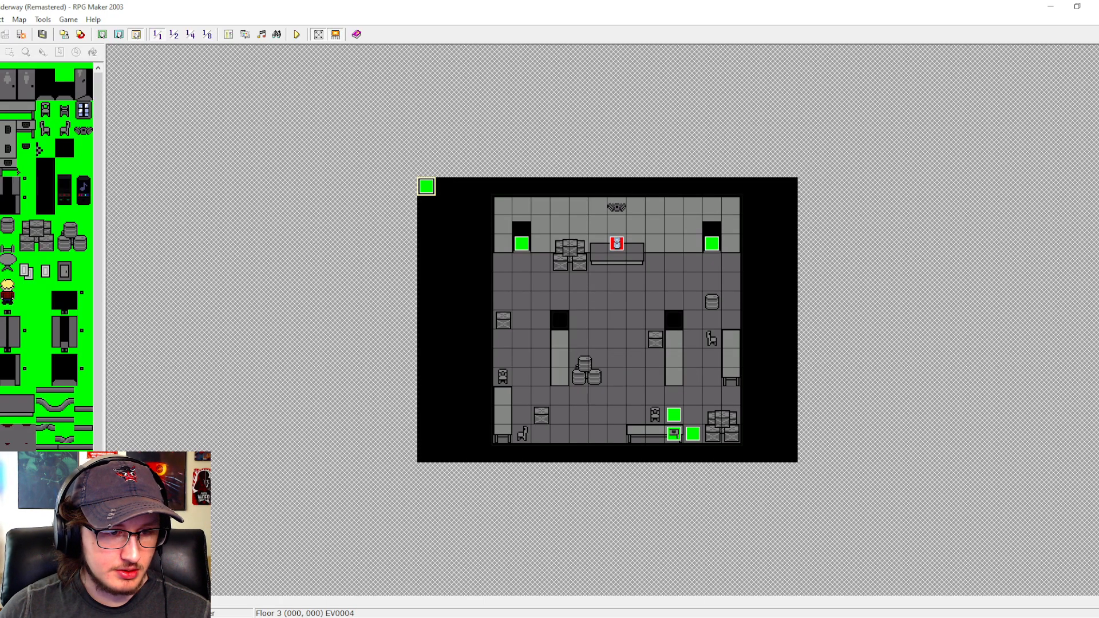
- Paste the FindKey branch at the end of event EV0005 on Floor 4, after the last Change Actor Faceset command
click(86, 523)
double_click(426, 186)
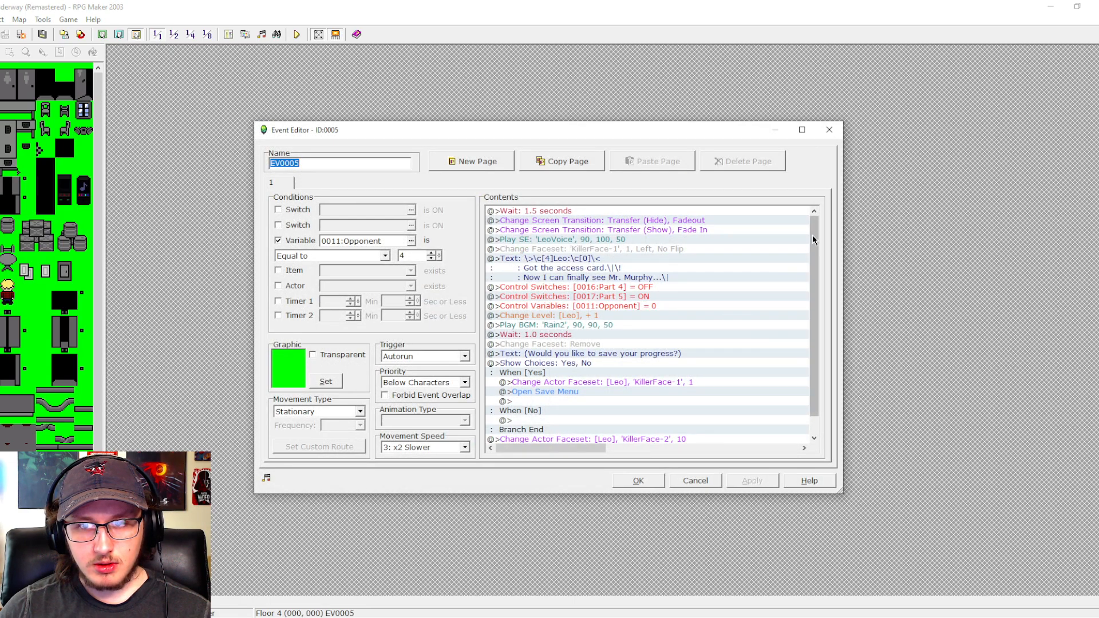
mouse_move(814, 235)
mouse_down()
mouse_move(815, 258)
mouse_move(817, 218)
mouse_up()
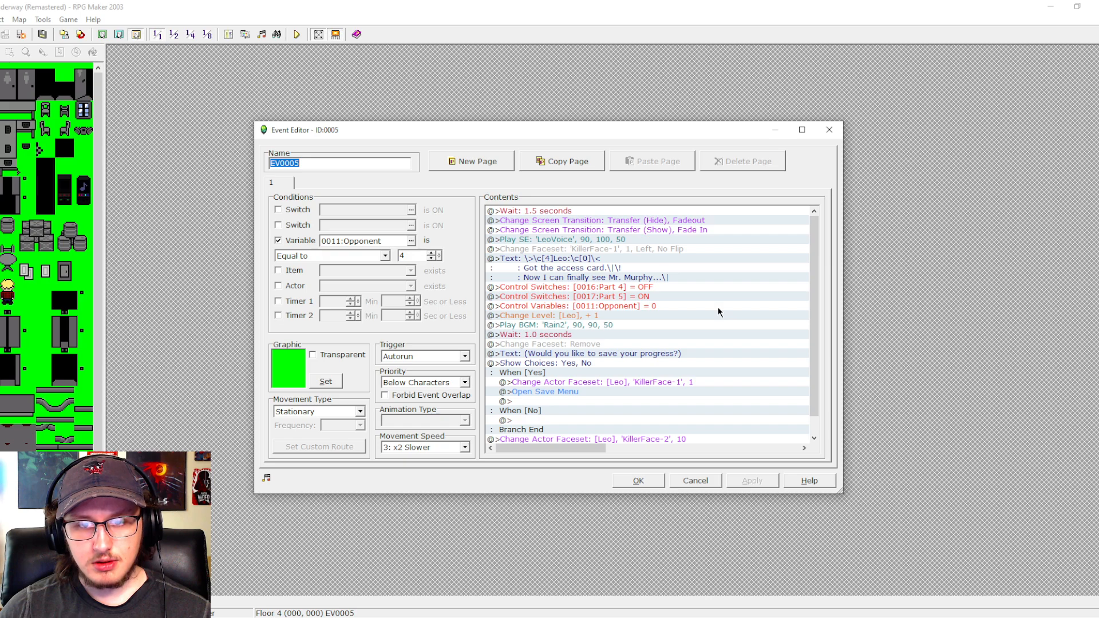
drag(812, 253, 785, 314)
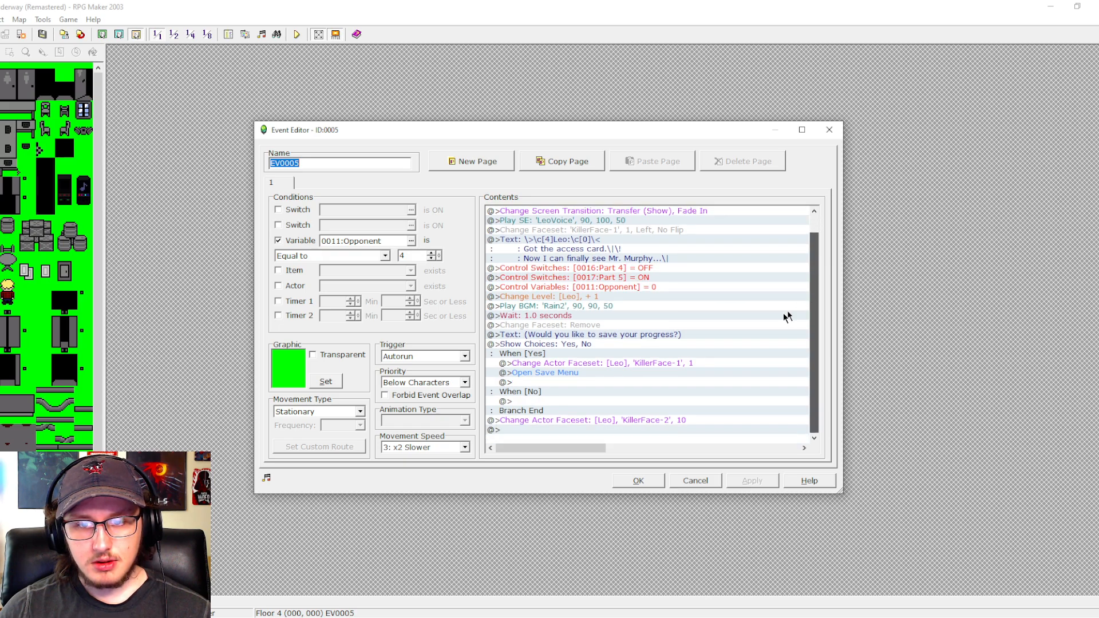
click(554, 430)
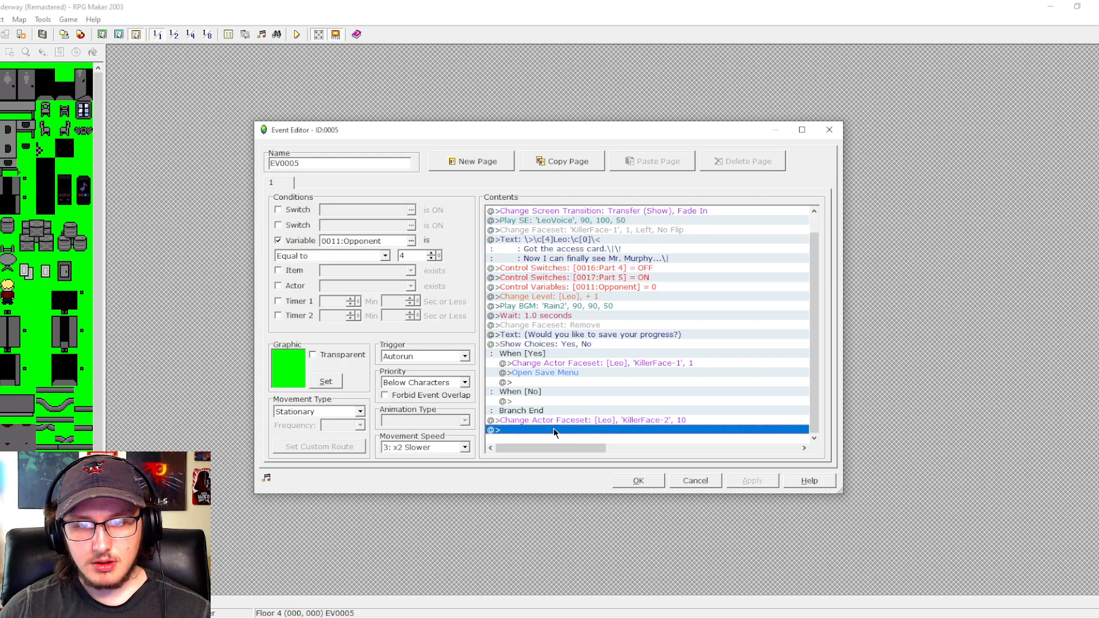
key(ctrl+v)
- Change the switch checked by the branch pasted in Floor 4's EV0005 to 0072 GetAccessCard
double_click(605, 384)
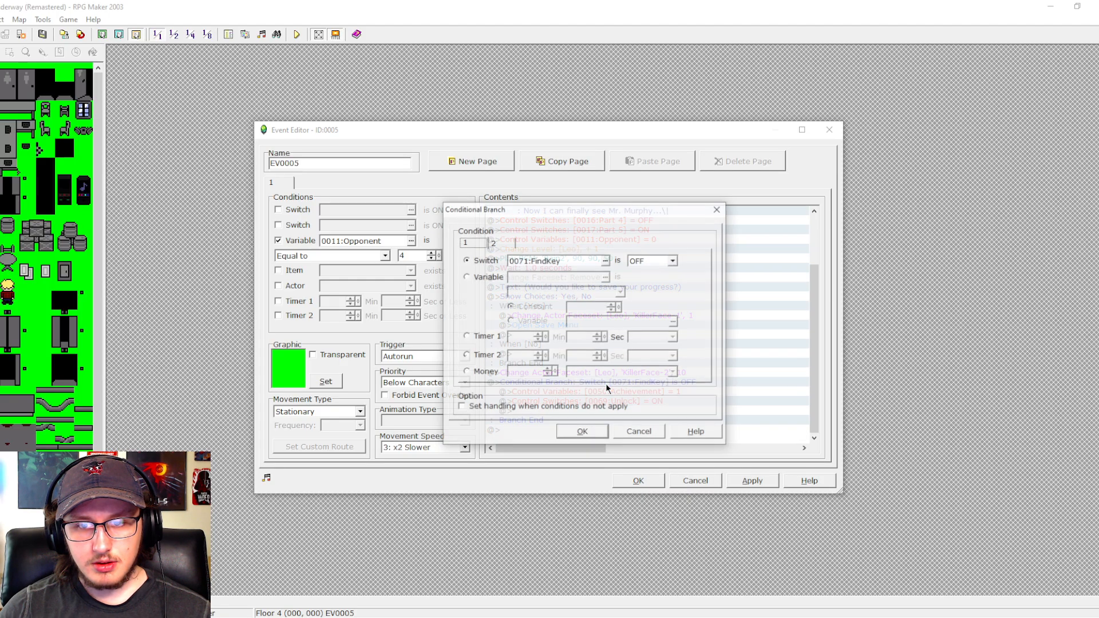
click(605, 256)
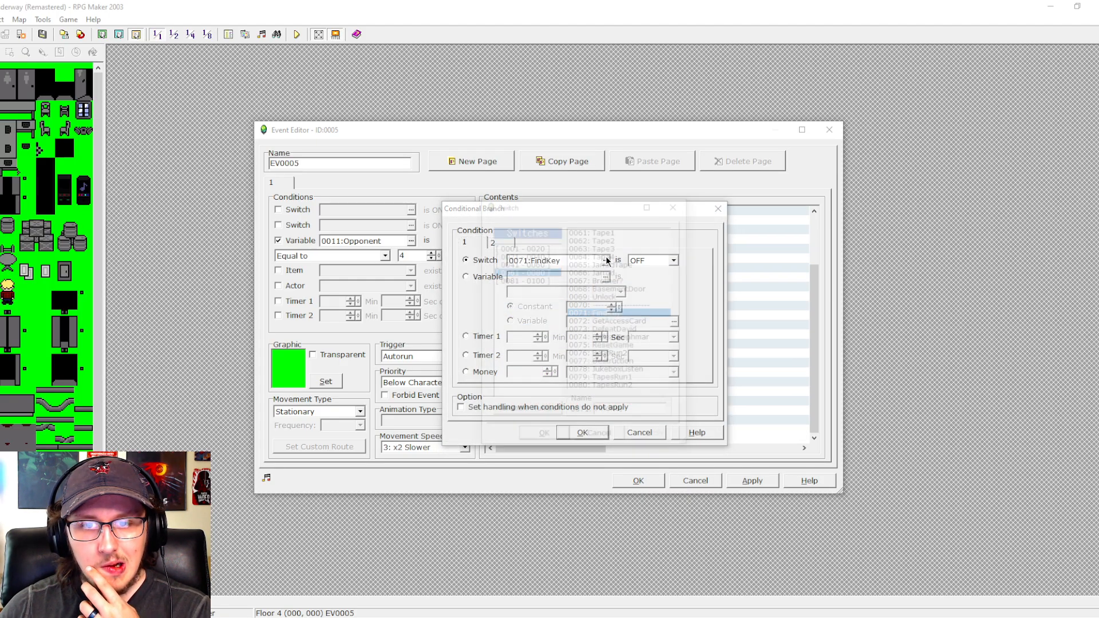
click(604, 321)
click(544, 438)
click(582, 433)
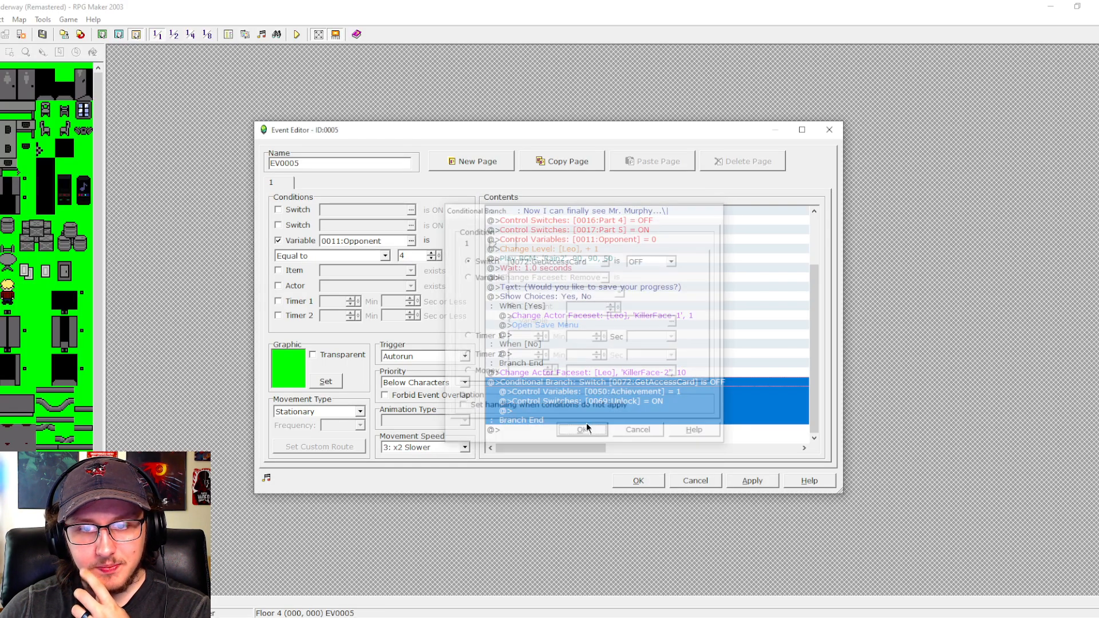
- Set the Achievement variable to 2 inside the GetAccessCard branch and save Floor 4's event EV0005
double_click(603, 389)
click(567, 313)
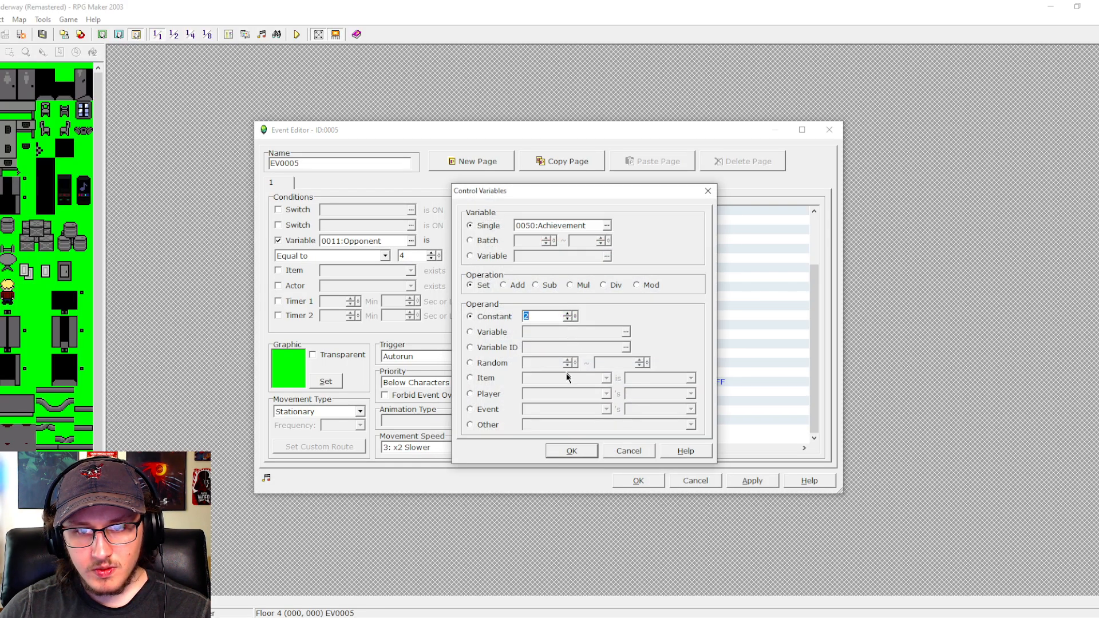
click(571, 450)
click(752, 480)
drag(814, 377, 816, 386)
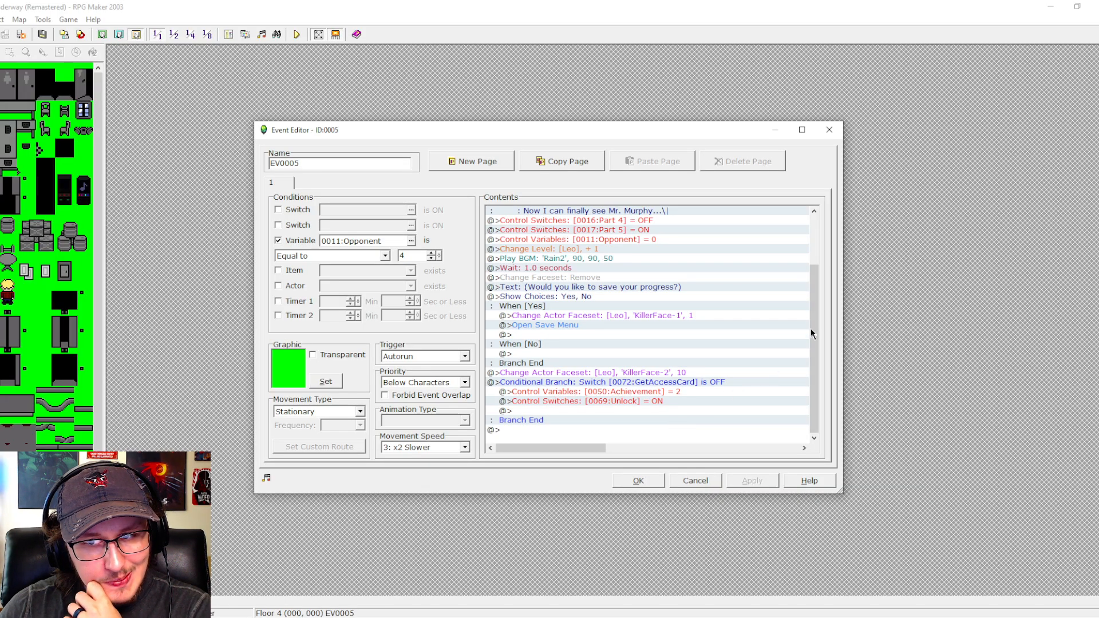
drag(810, 328, 818, 362)
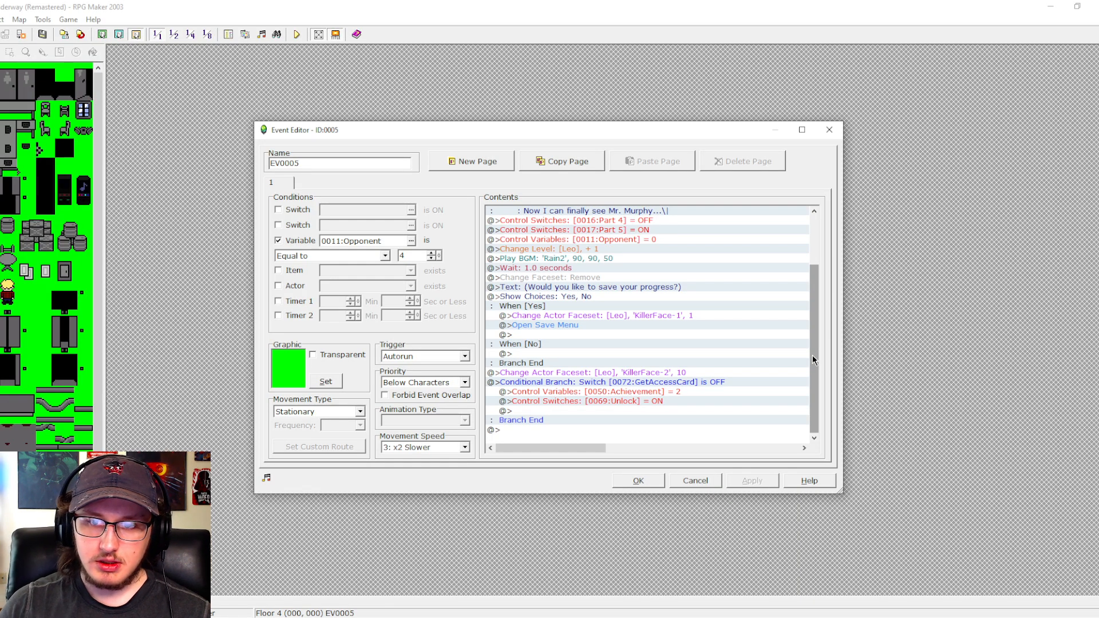
click(630, 482)
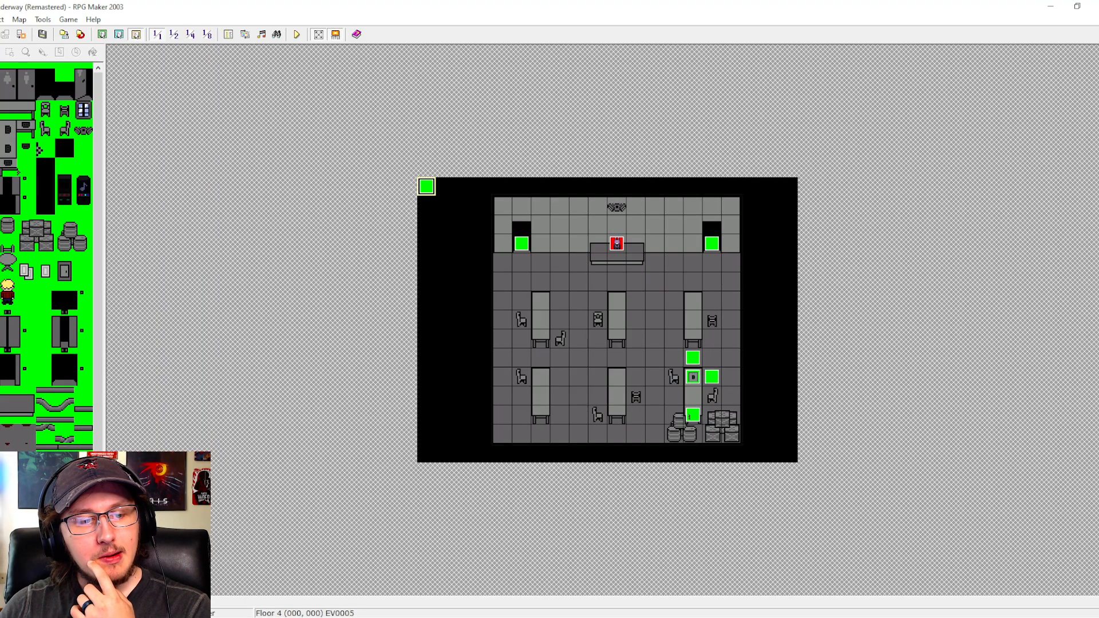
- View the Hallway 4 map, and examine the EndDodge common event for the commands that run when an opponent is defeated
click(46, 532)
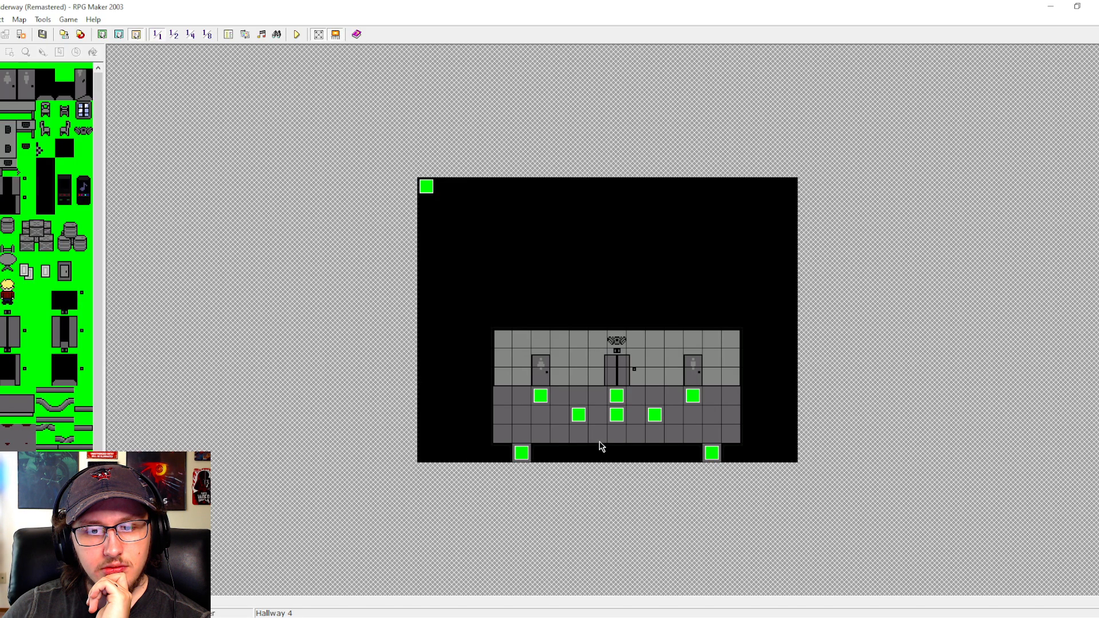
click(228, 35)
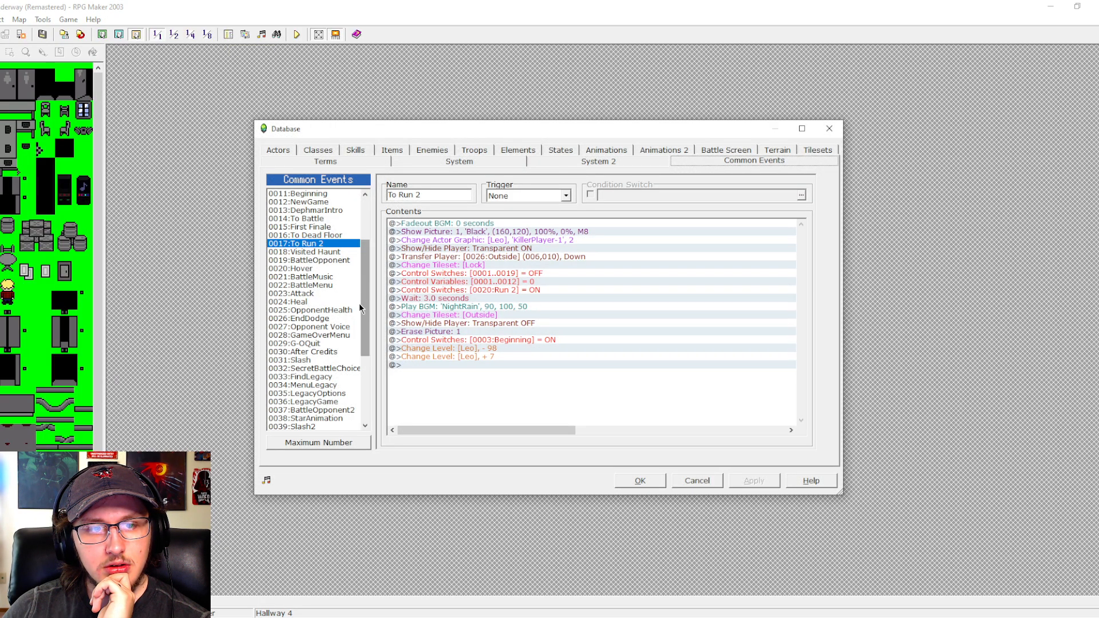
click(309, 318)
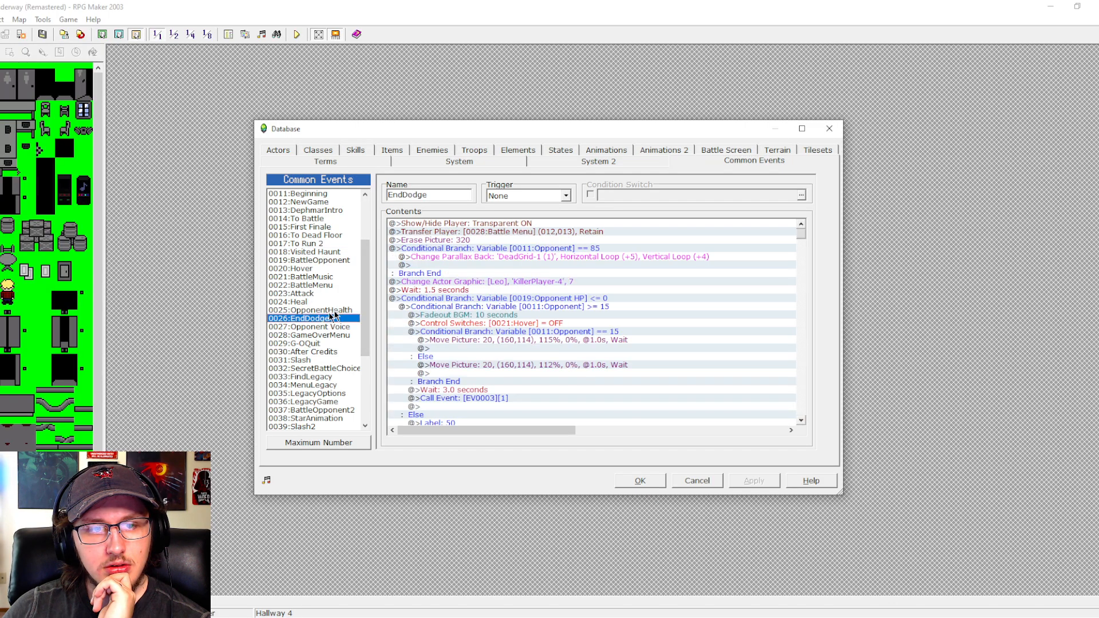
drag(801, 257, 789, 370)
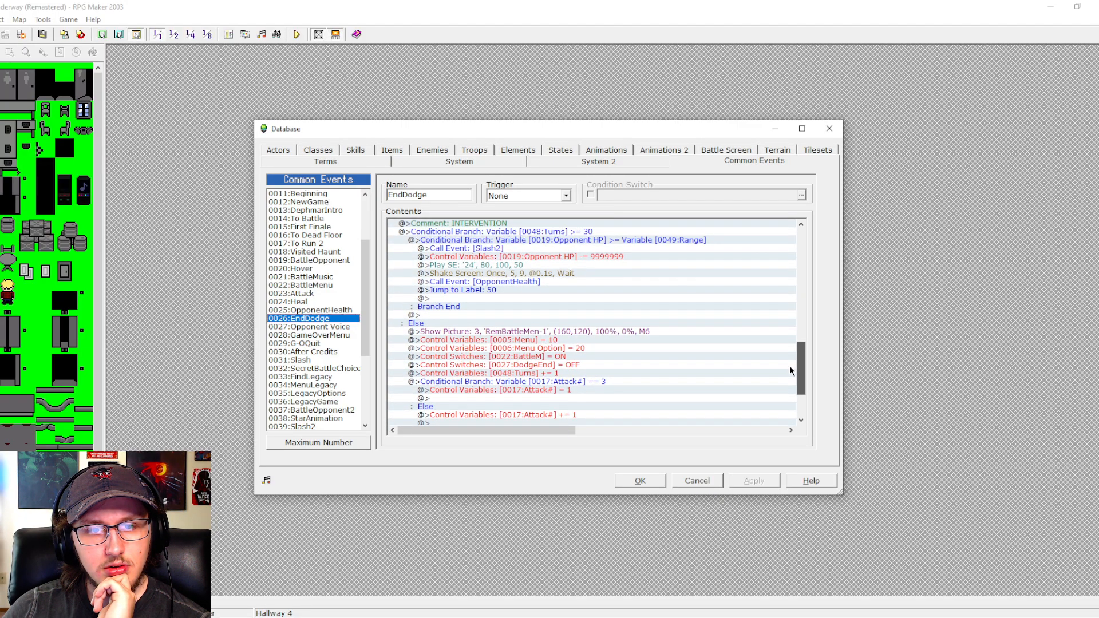
drag(790, 370, 801, 318)
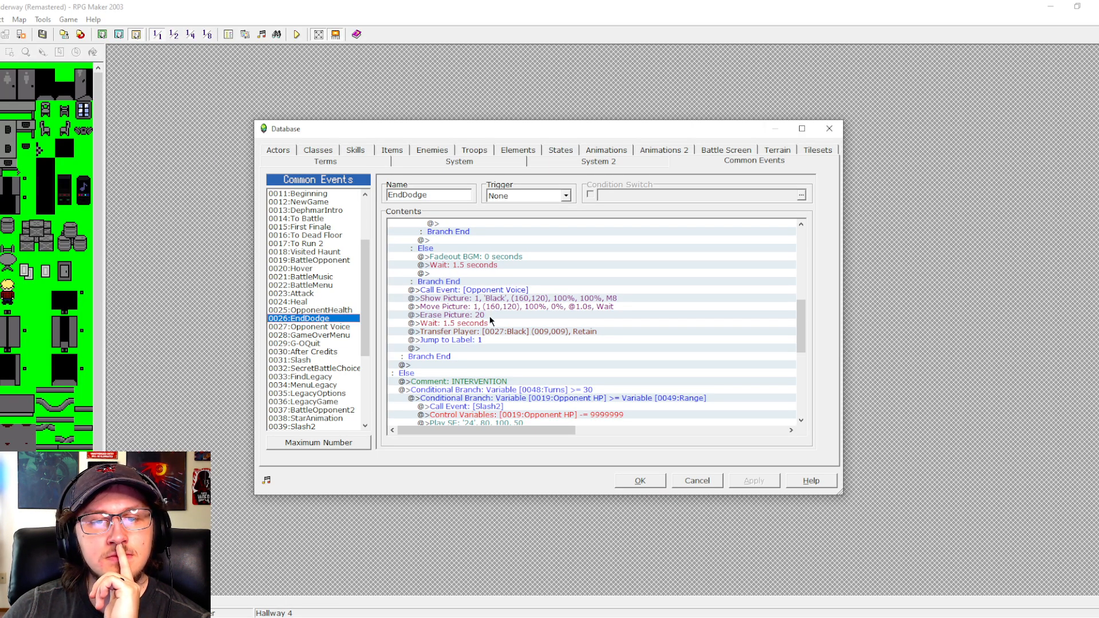
click(488, 333)
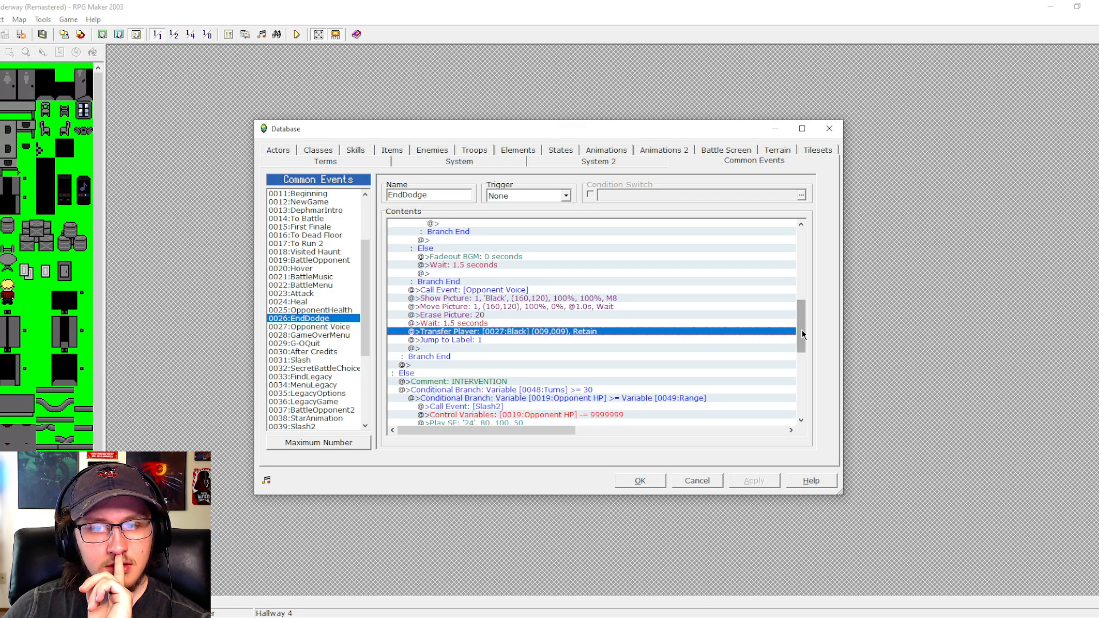
drag(802, 330, 800, 318)
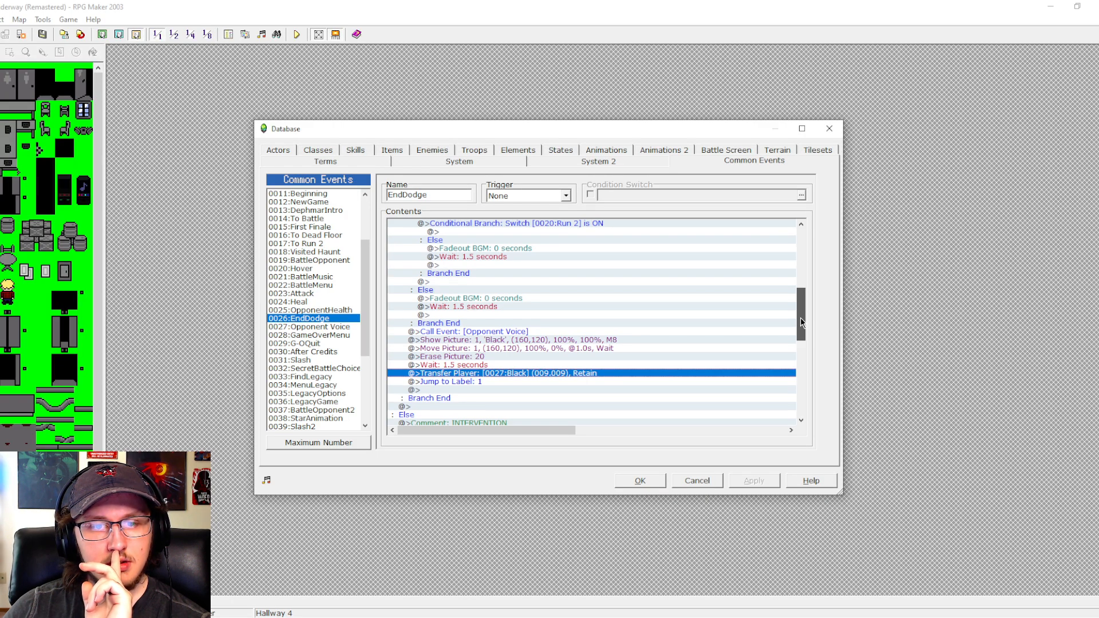
drag(800, 317, 800, 317)
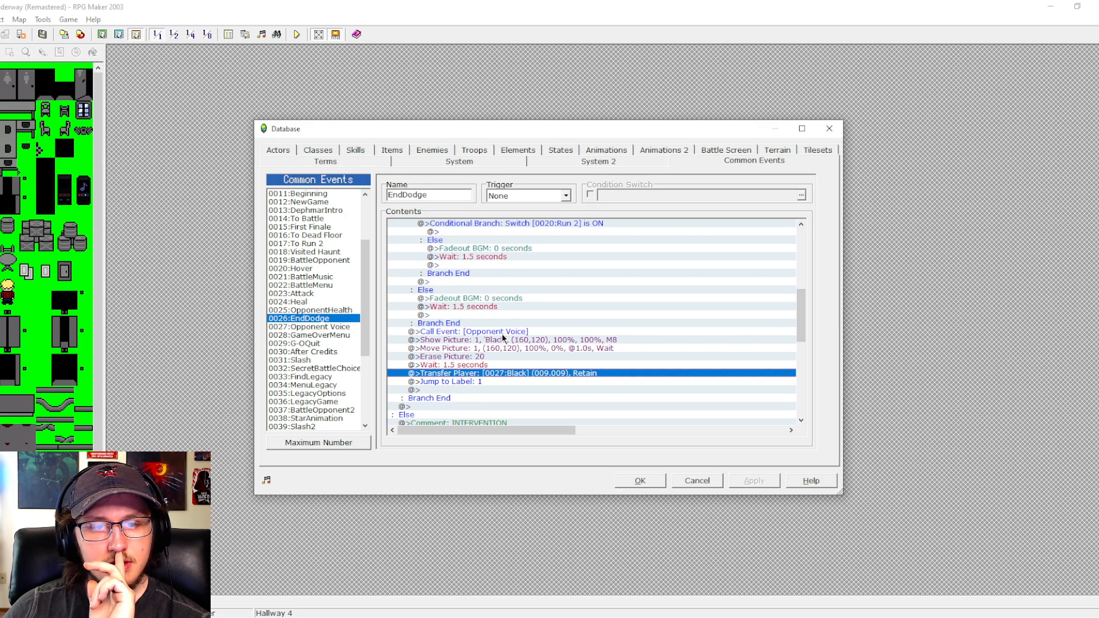
- Insert a conditional branch in EndDodge, before the 1.5-second wait preceding the transfer to Black, checking that variable 0011:Opponent equals 5
double_click(469, 365)
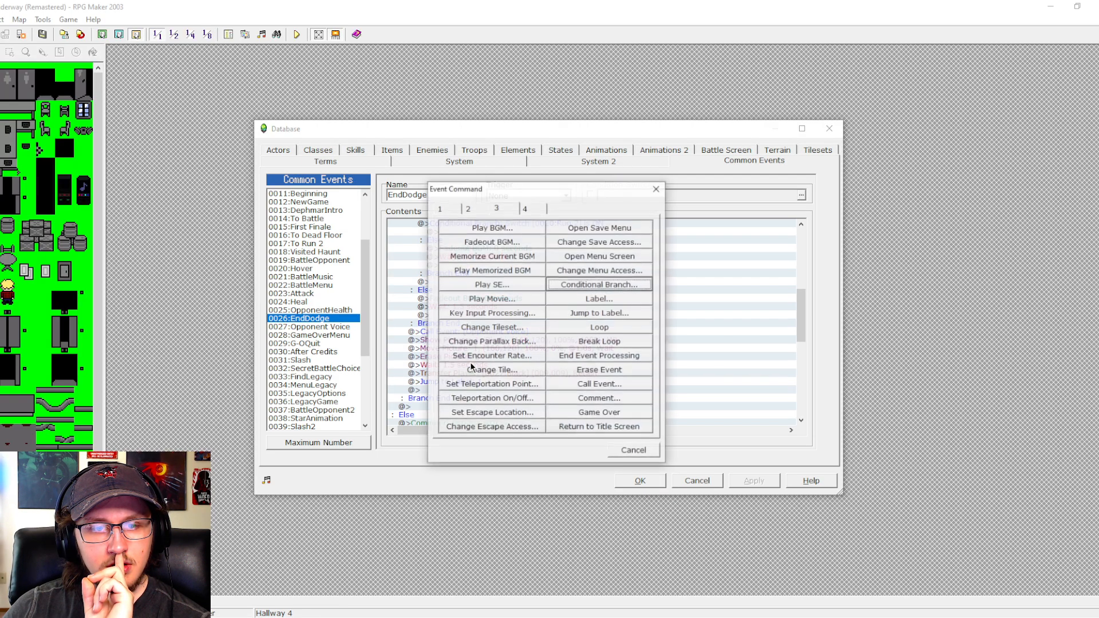
click(587, 287)
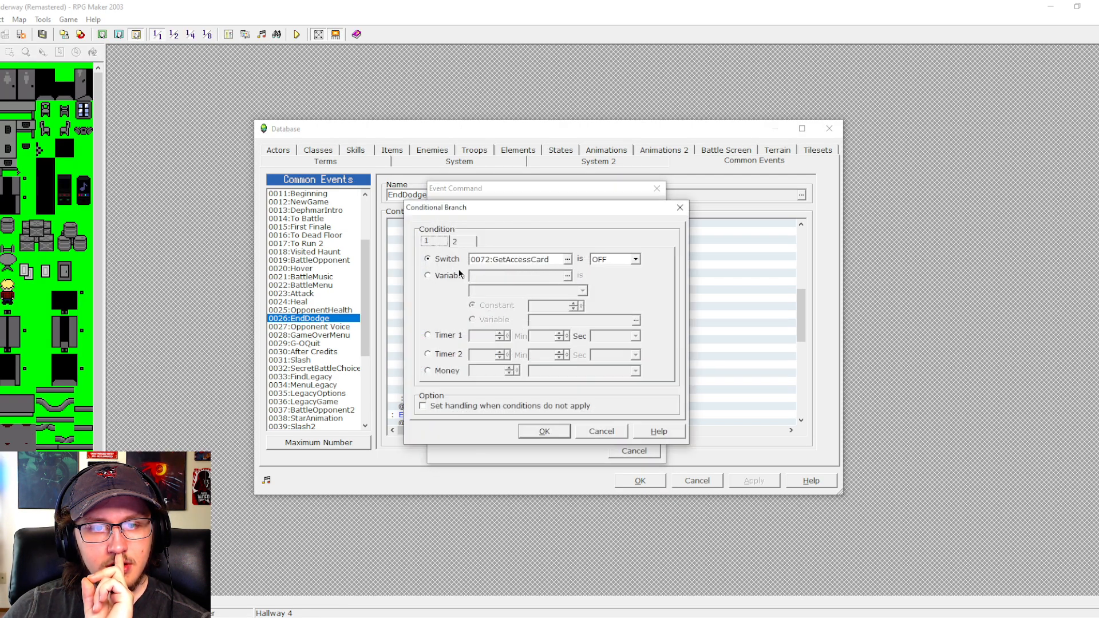
click(457, 275)
click(568, 276)
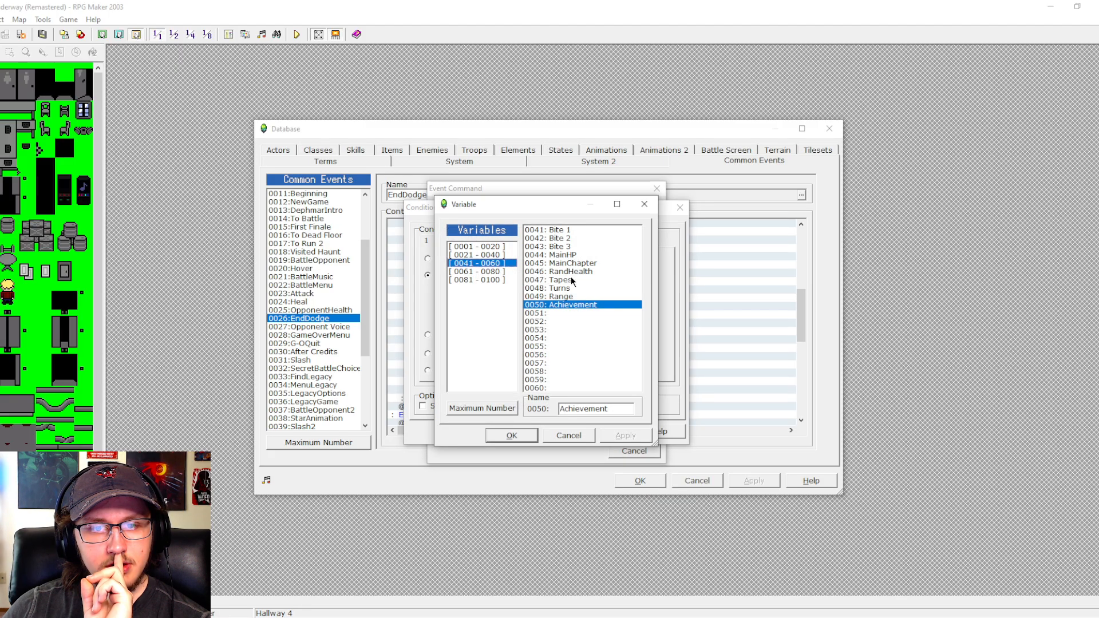
click(492, 247)
click(565, 315)
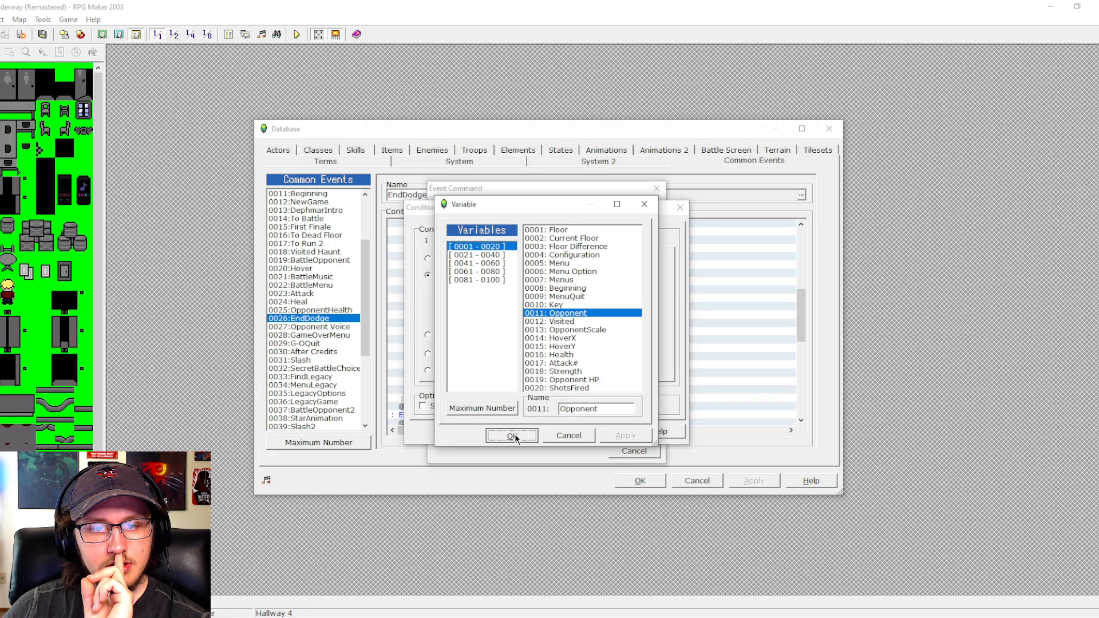
click(512, 435)
double_click(561, 306)
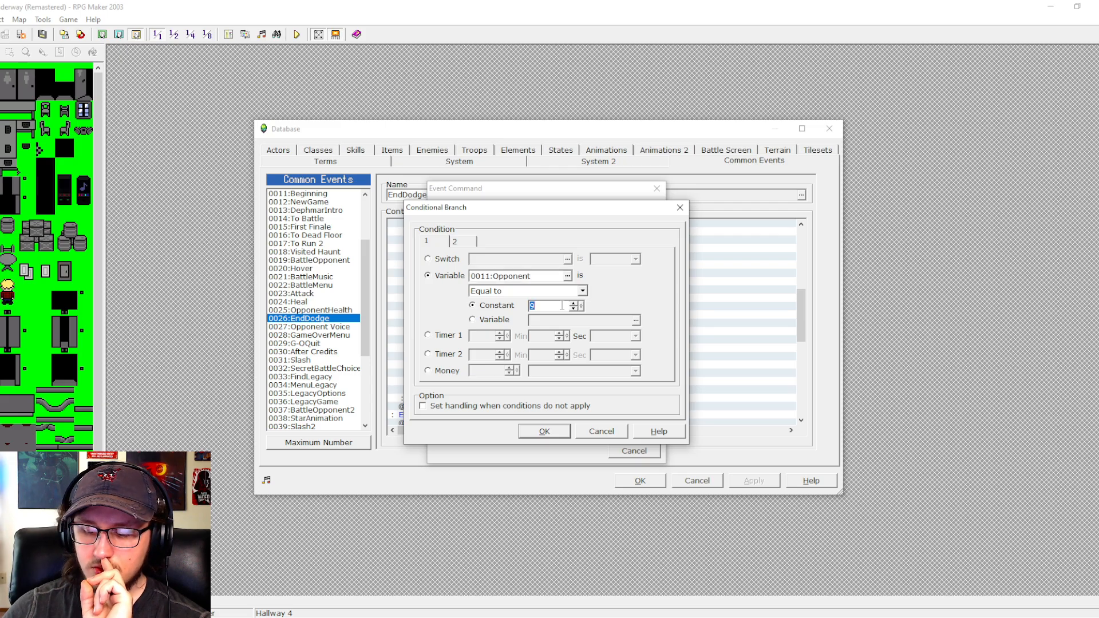
text(5)
key(Return)
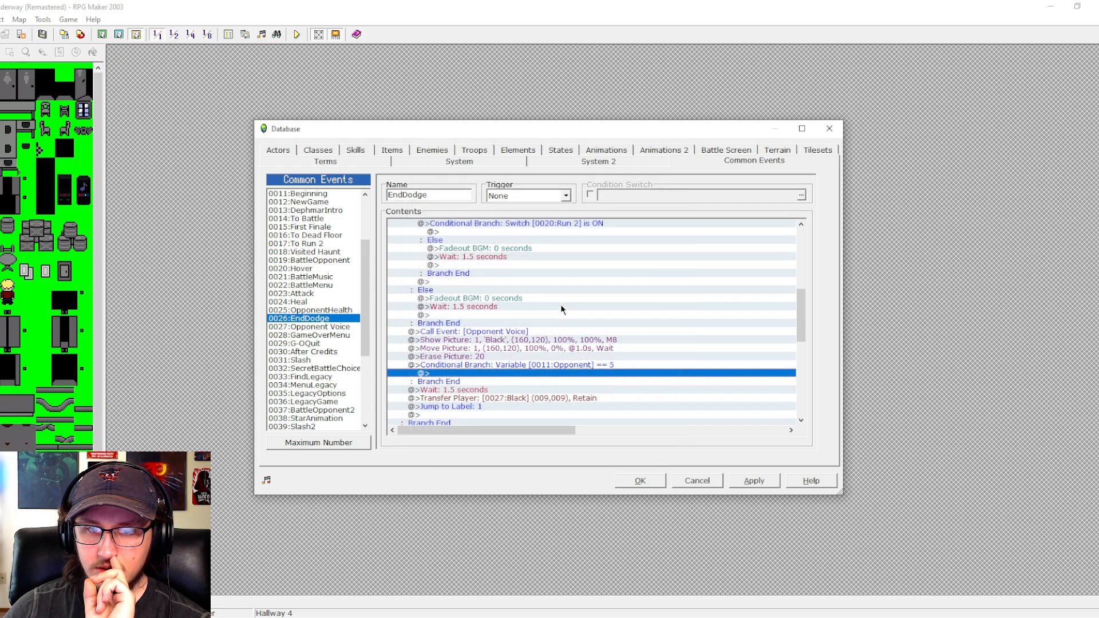
- Paste the copied FindKey branch inside the Opponent equals 5 branch of EndDodge
click(566, 366)
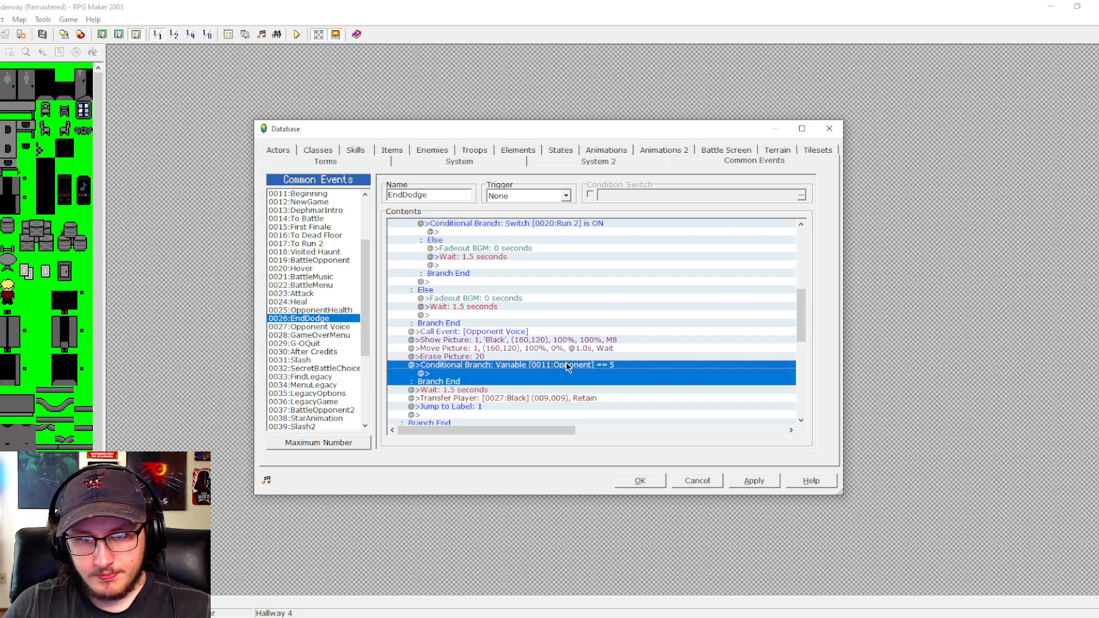
click(515, 373)
key(ctrl+v)
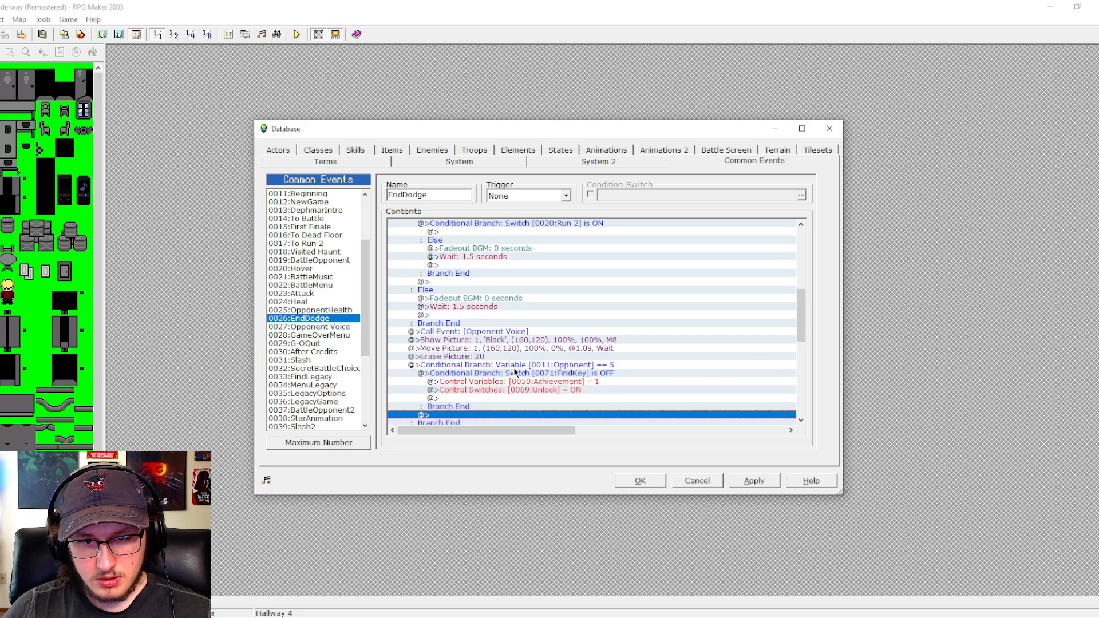
- Change the switch checked by the pasted branch in EndDodge to 0073:DefeatDavid, with the condition OFF
click(514, 367)
click(526, 374)
scroll(527, 375, down, 2)
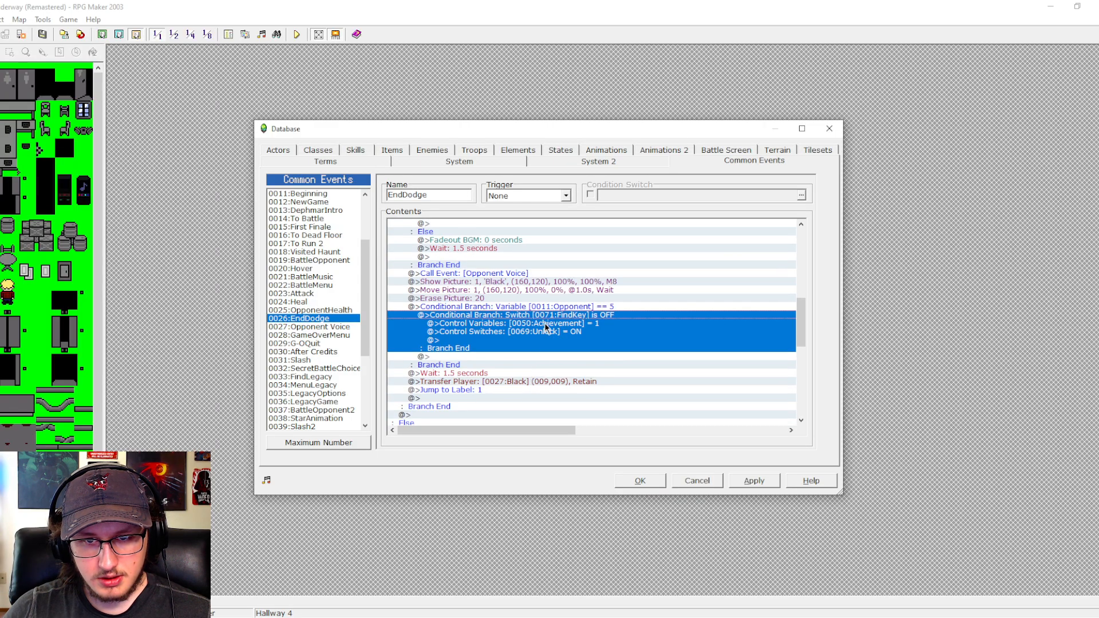
double_click(545, 320)
click(567, 260)
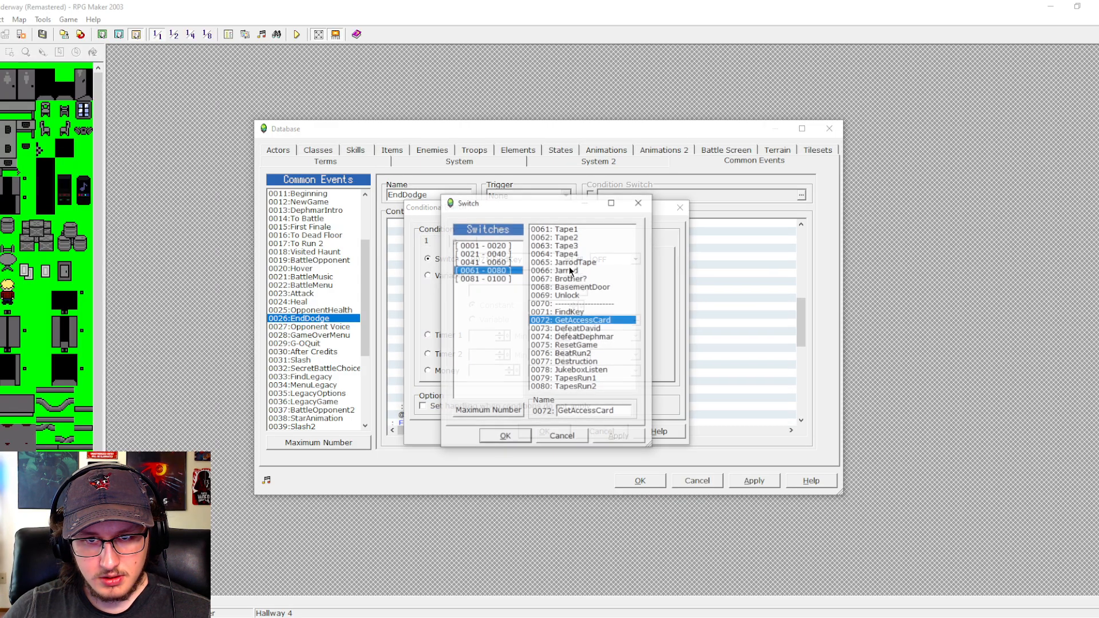
click(575, 329)
click(505, 435)
click(602, 263)
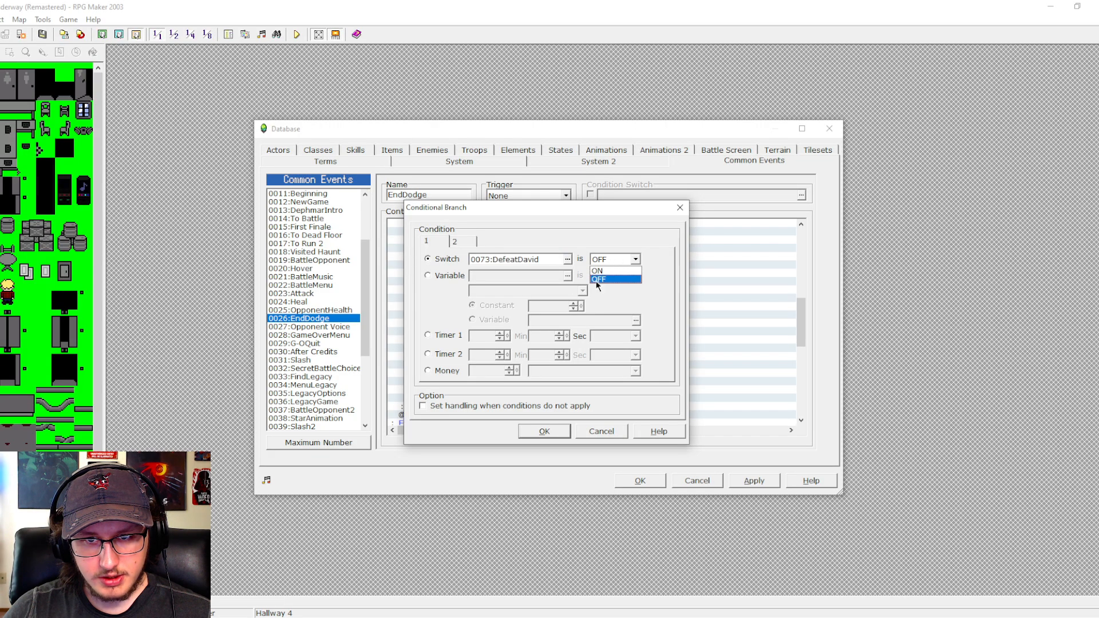
click(537, 428)
click(537, 428)
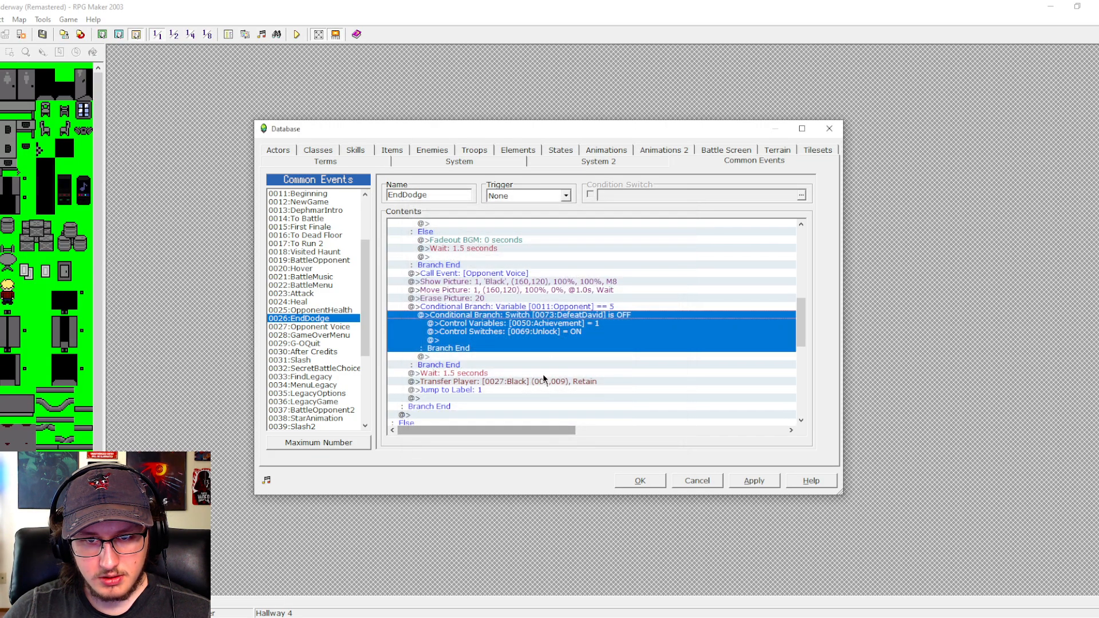
- Set the Achievement variable to 3 inside the DefeatDavid branch
double_click(561, 324)
double_click(511, 315)
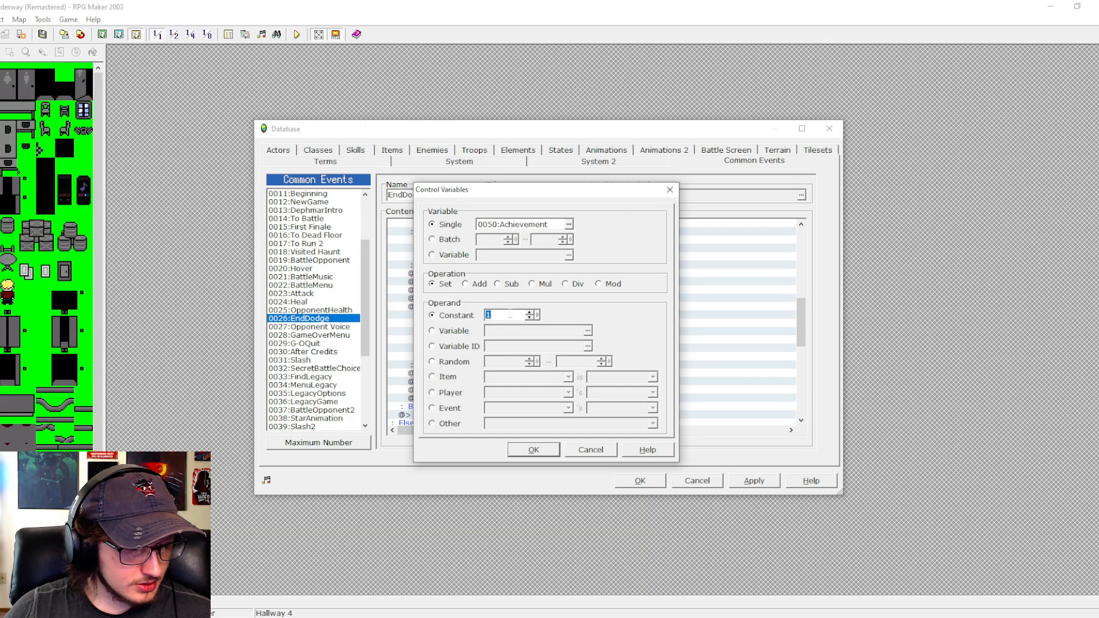
text(3)
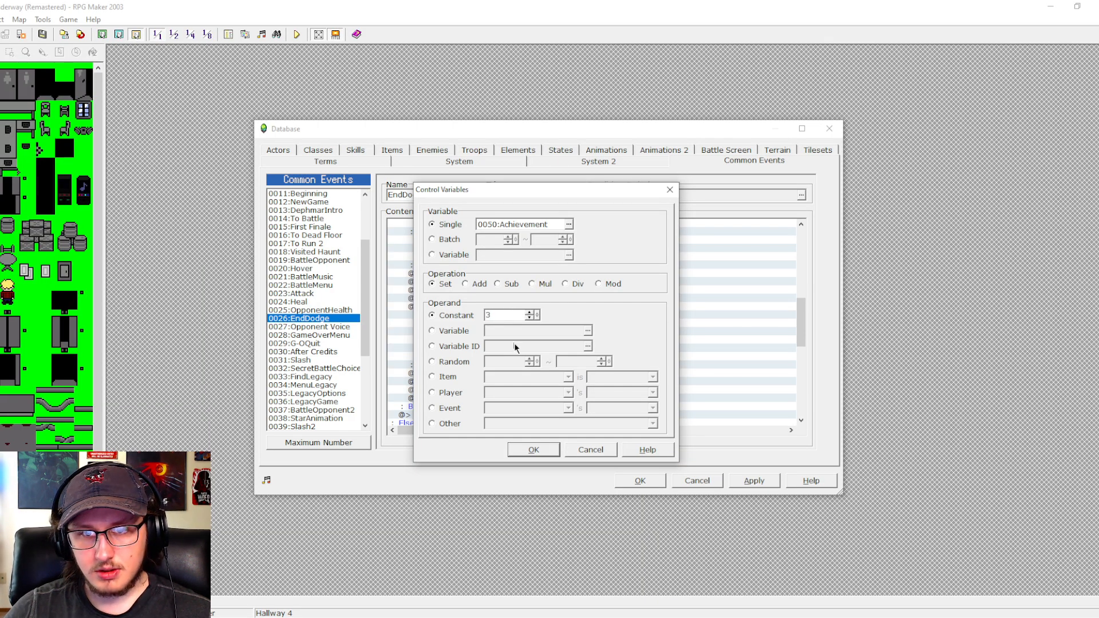
click(546, 451)
- Duplicate the whole Opponent equals 5 branch directly before the 1.5-second wait and set the copy's Opponent value to 6
click(580, 308)
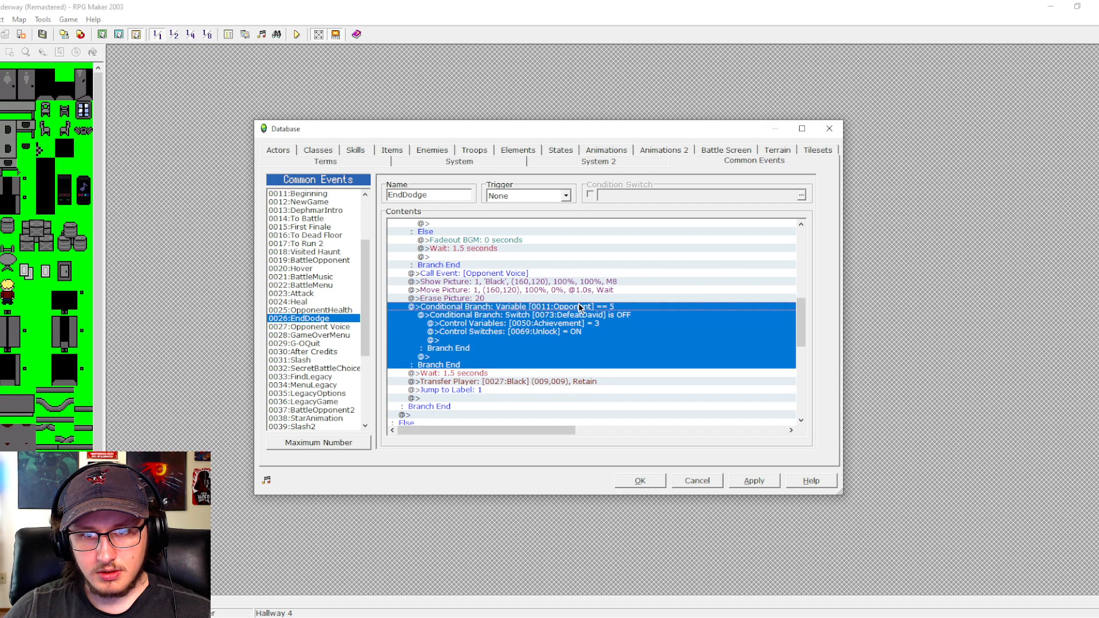
key(ctrl+c)
click(542, 371)
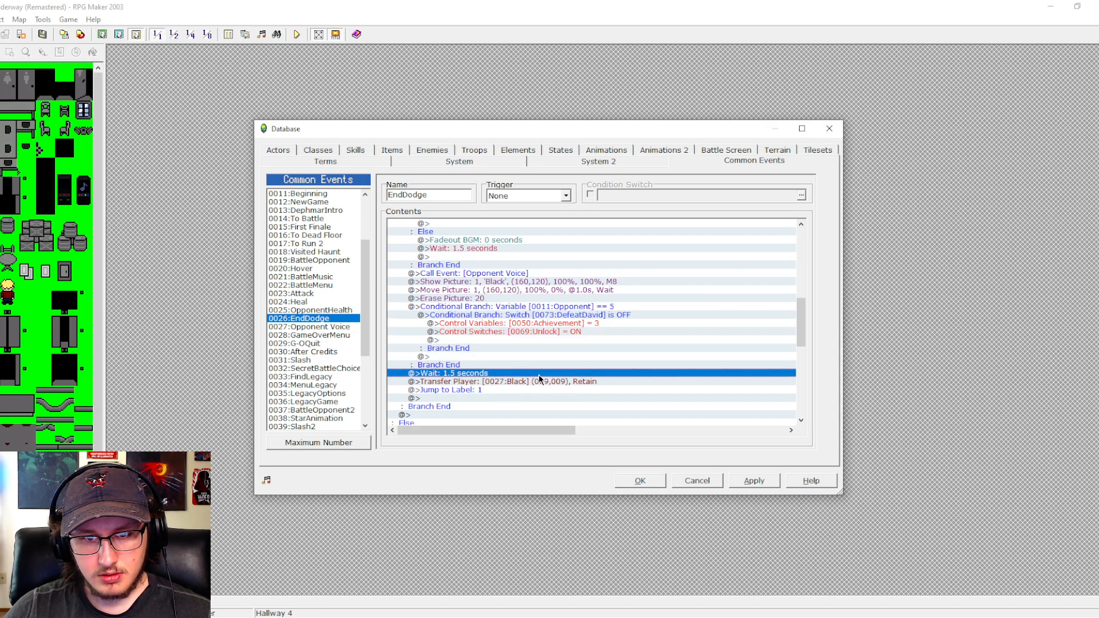
key(ctrl+v)
click(538, 349)
double_click(538, 350)
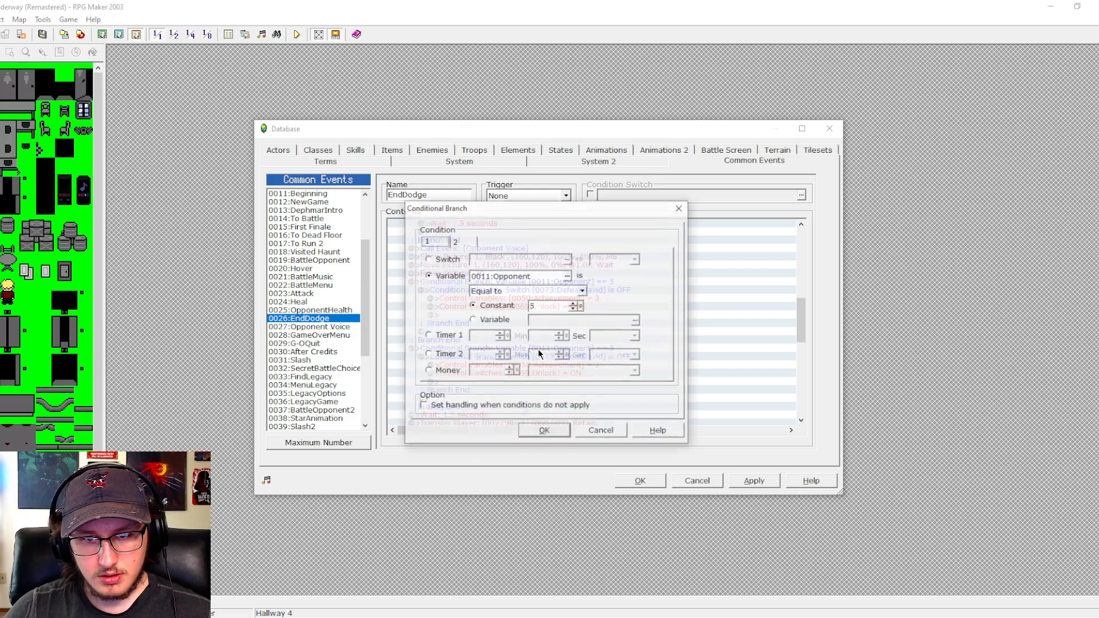
key(Up)
click(544, 431)
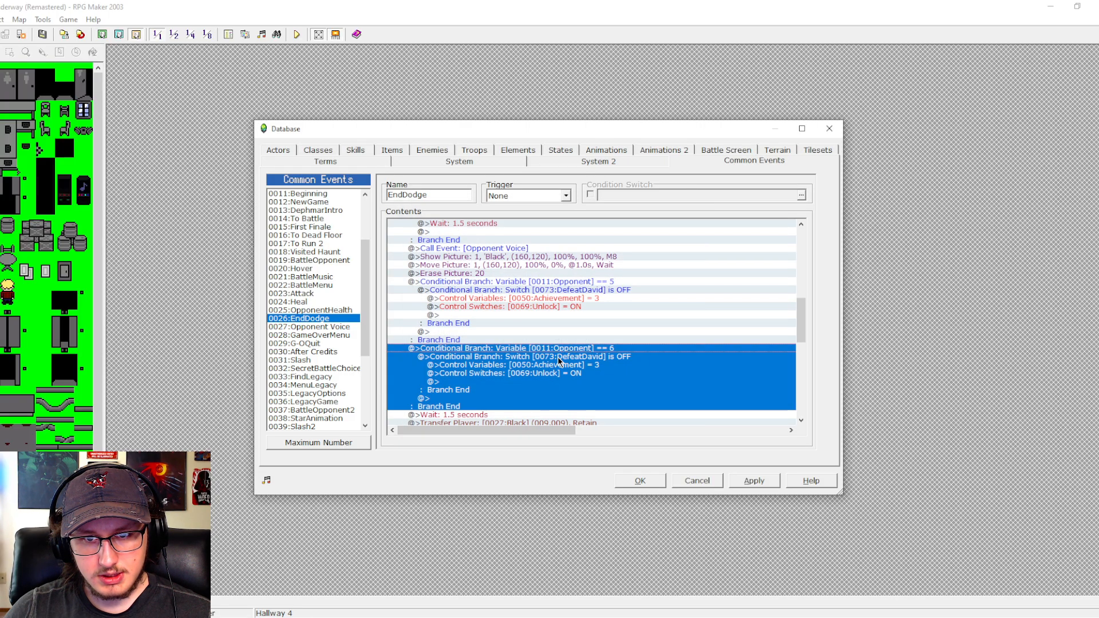
click(556, 355)
double_click(556, 354)
click(568, 260)
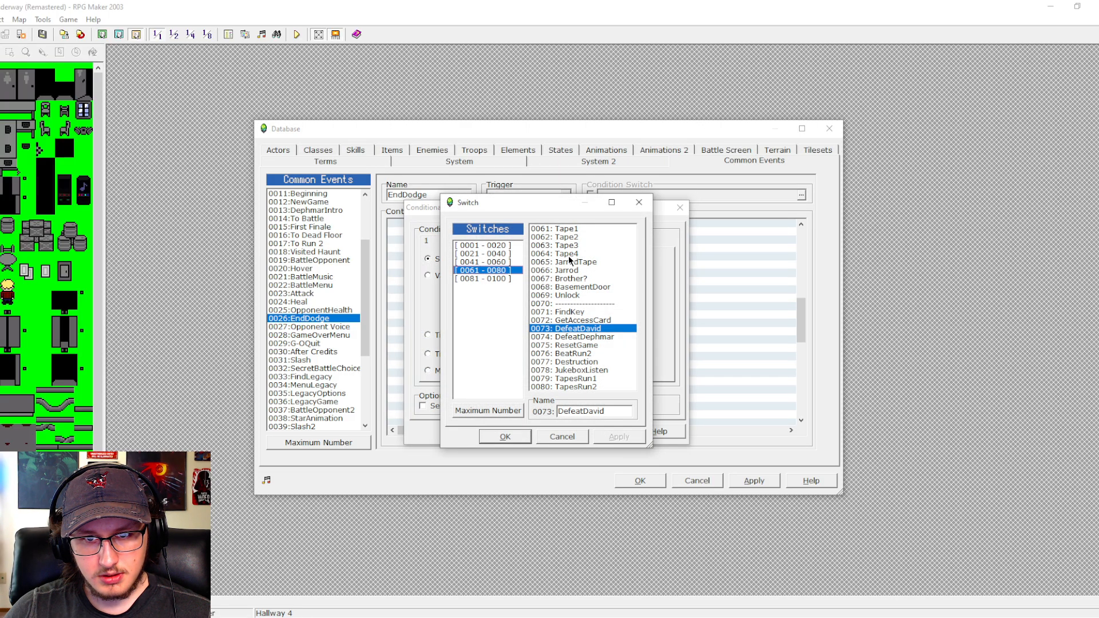
click(563, 436)
click(568, 434)
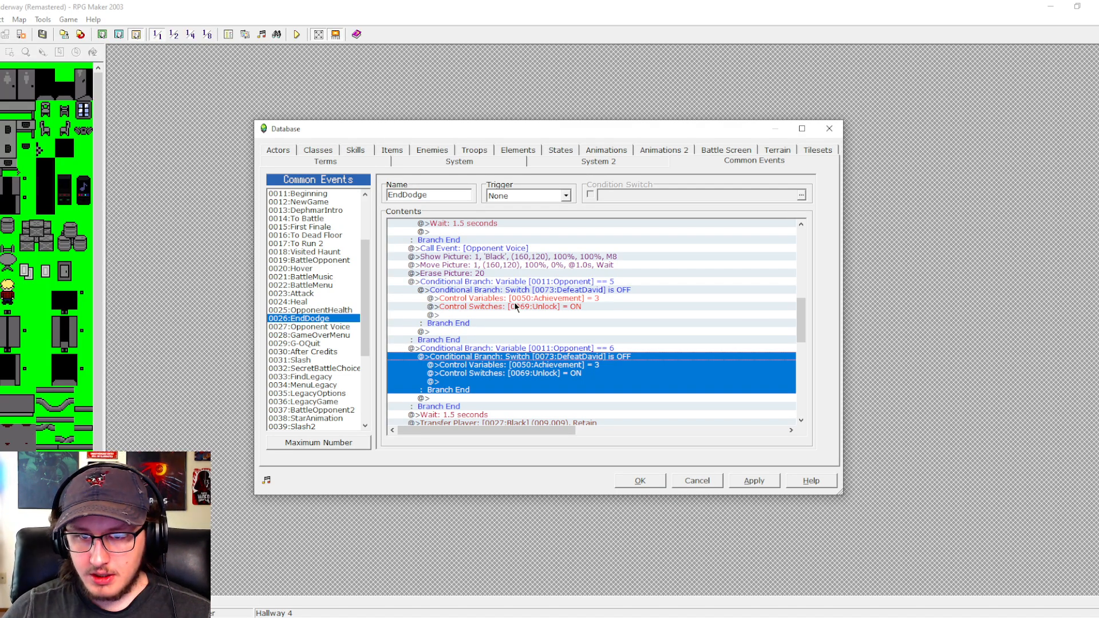
- Delete the Opponent equals 5 branch from EndDodge, and save the database changes
click(578, 283)
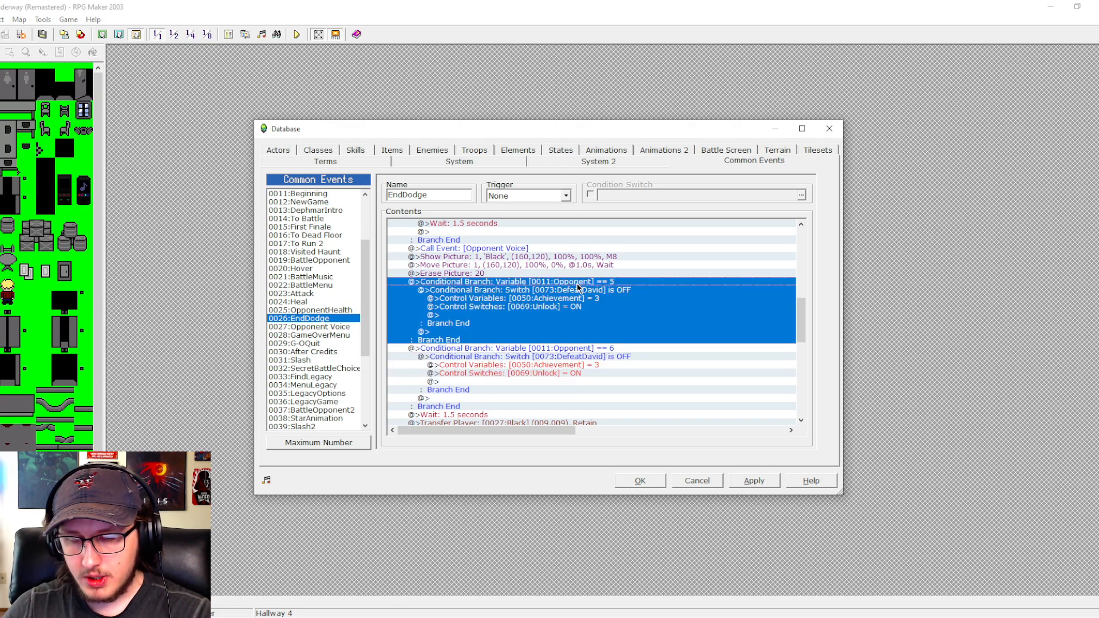
click(580, 290)
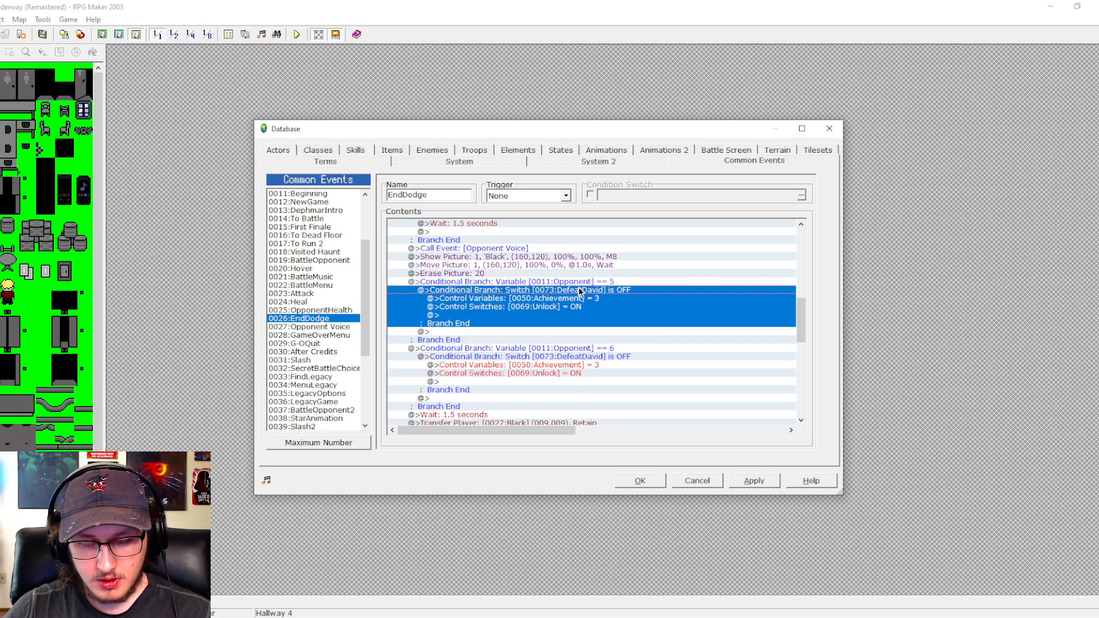
click(578, 286)
key(Delete)
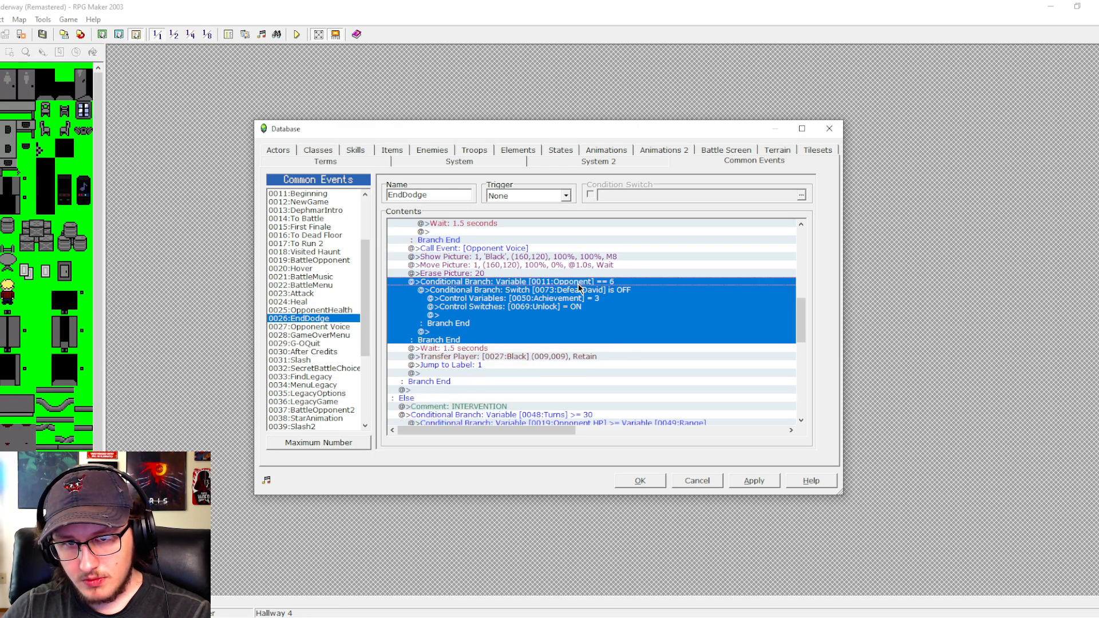
click(753, 481)
click(640, 481)
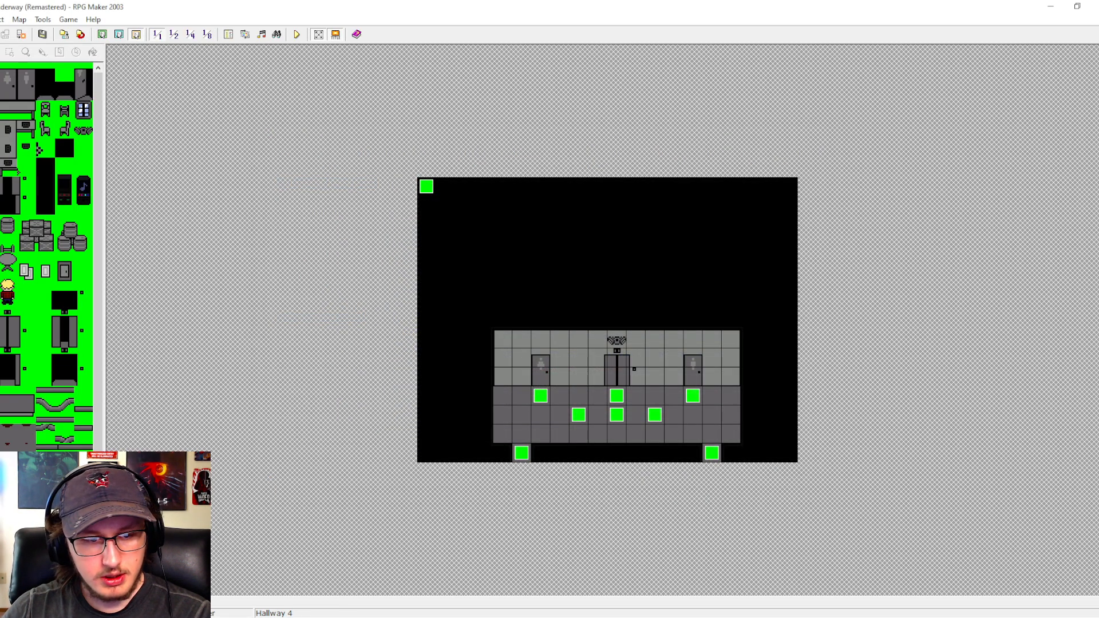
- Examine the pages of the AfterBattle2 and AfterBattle events on the Black map for the commands run after each opponent
click(57, 532)
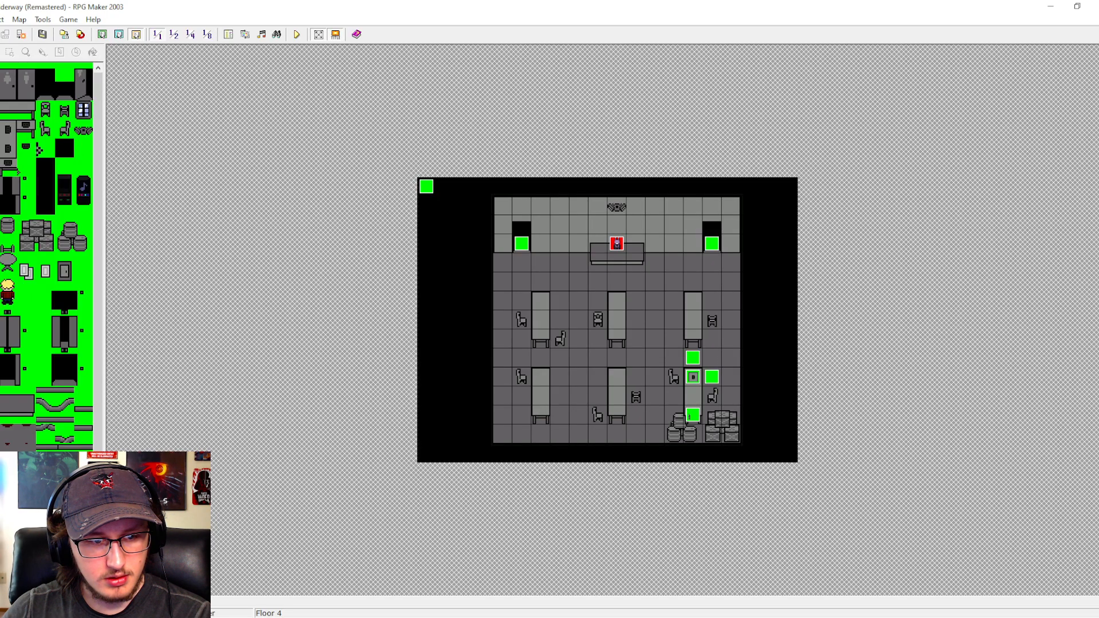
click(57, 541)
double_click(772, 188)
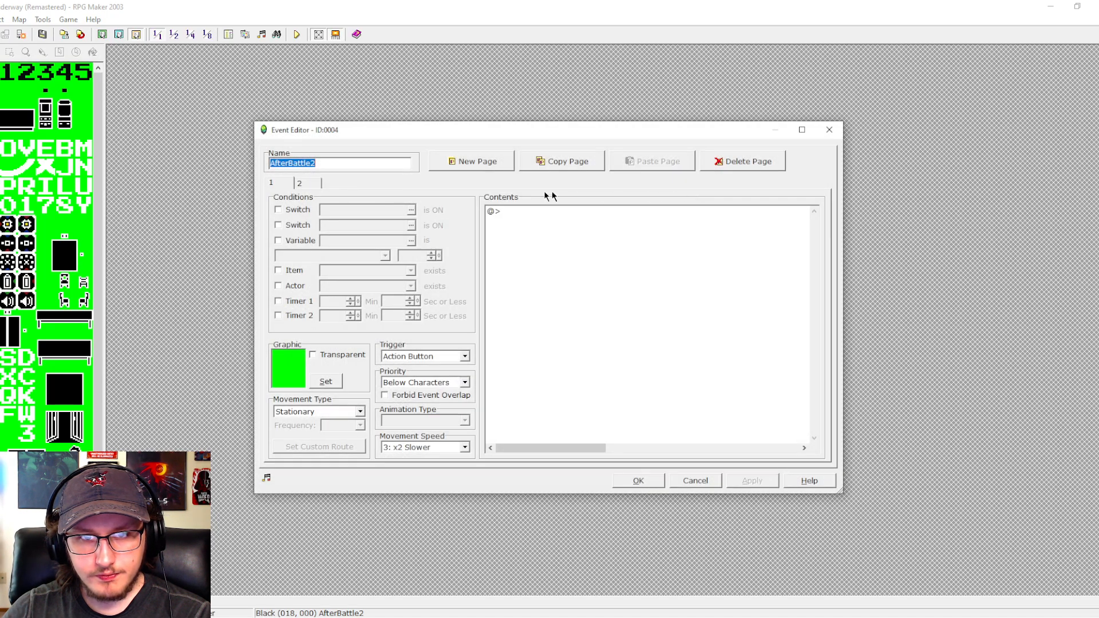
click(300, 182)
click(704, 481)
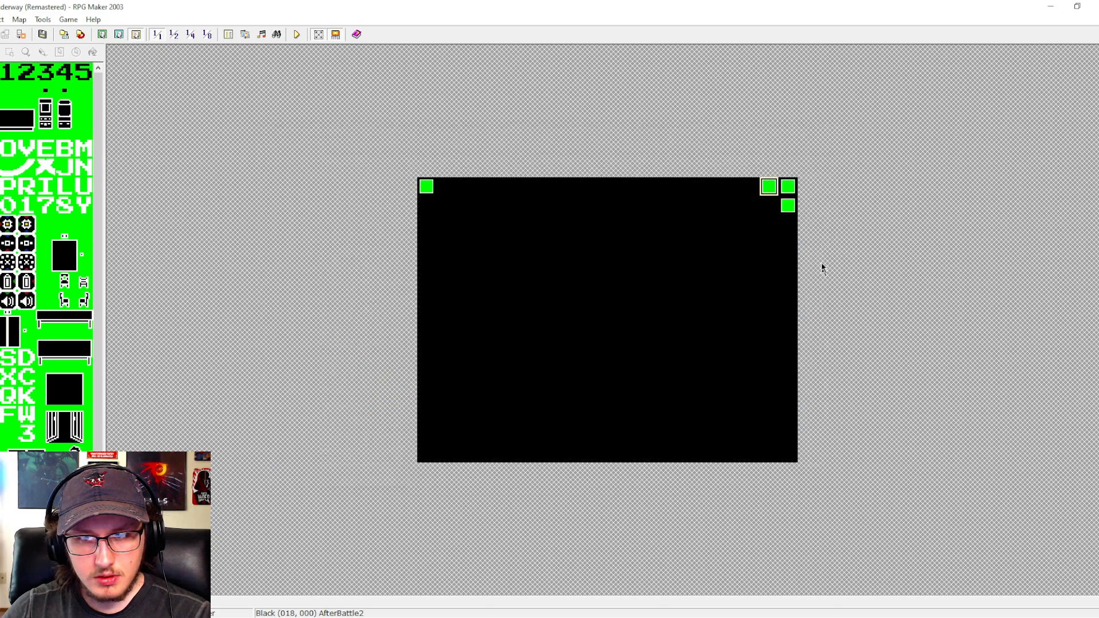
double_click(788, 186)
click(328, 183)
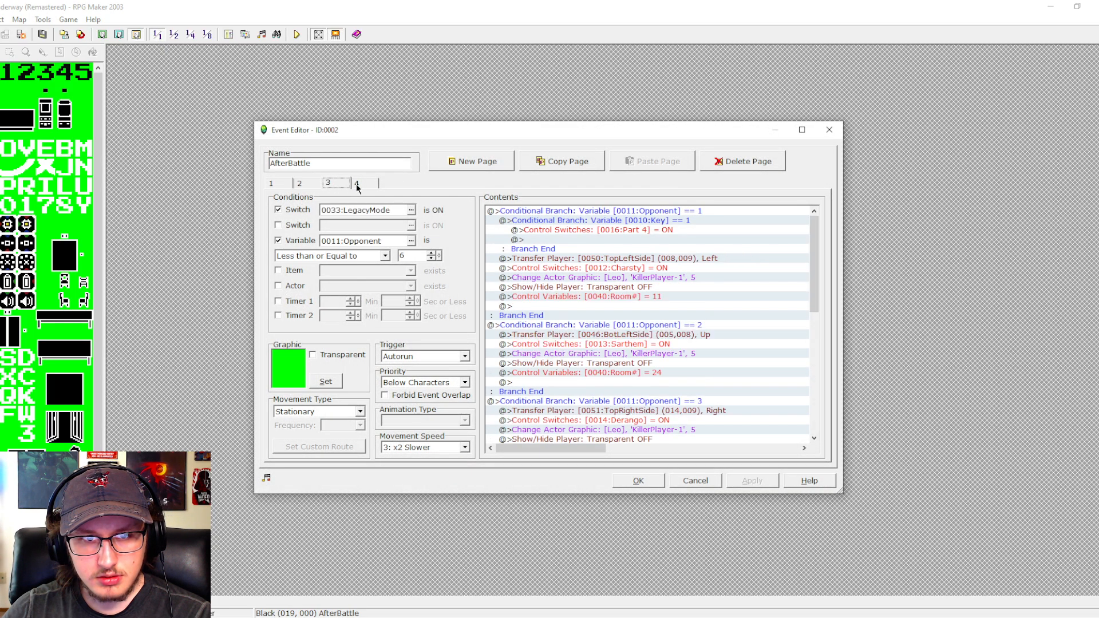
click(310, 185)
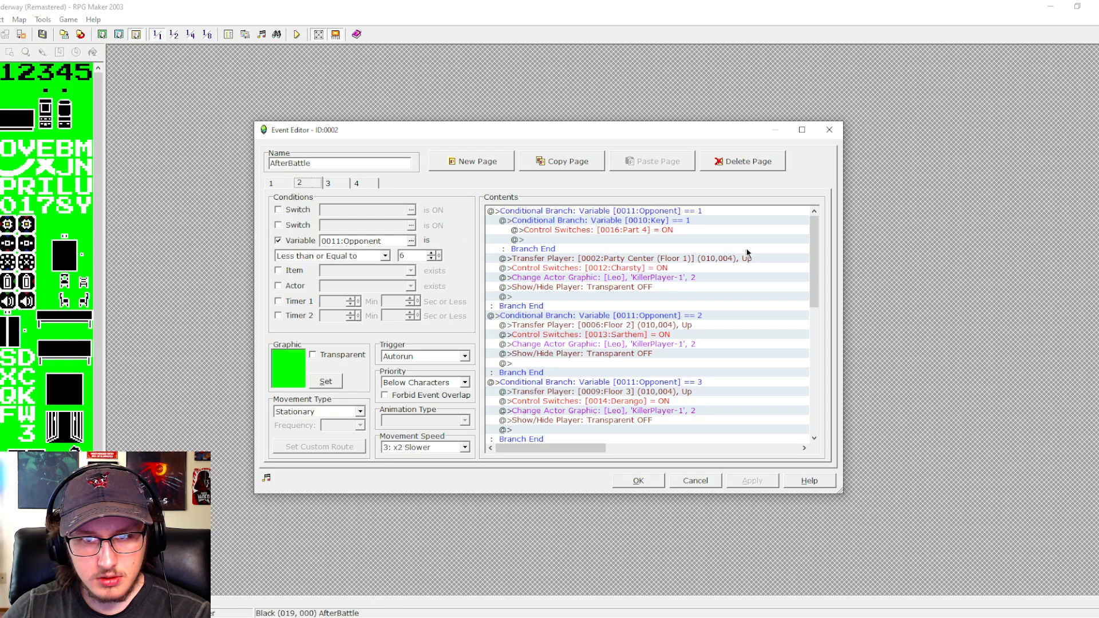
drag(819, 225, 799, 346)
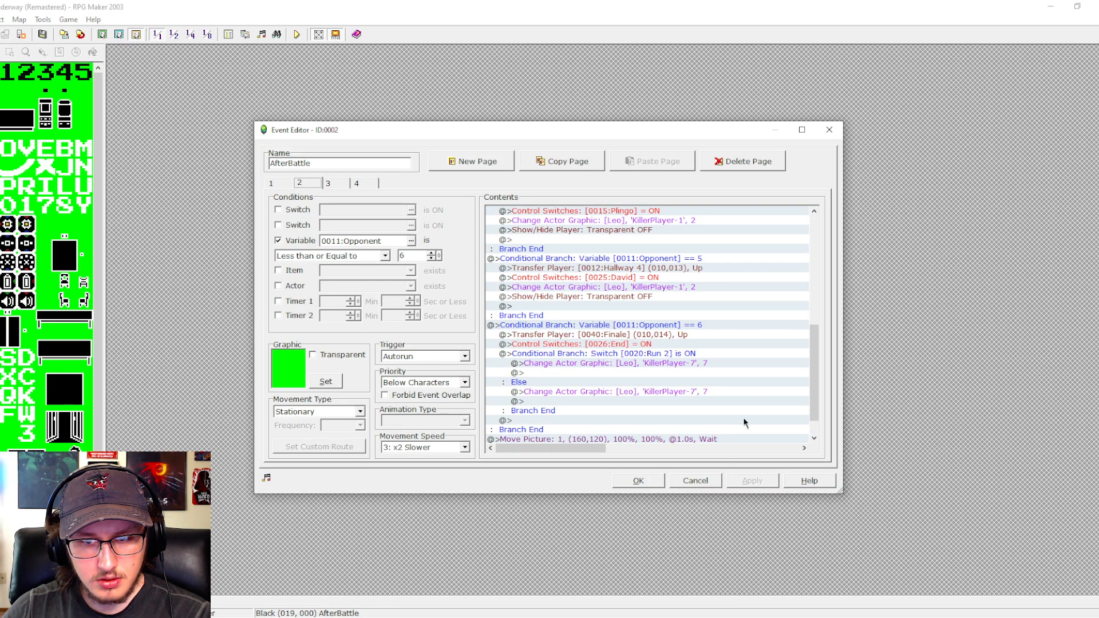
drag(814, 370, 814, 385)
click(692, 478)
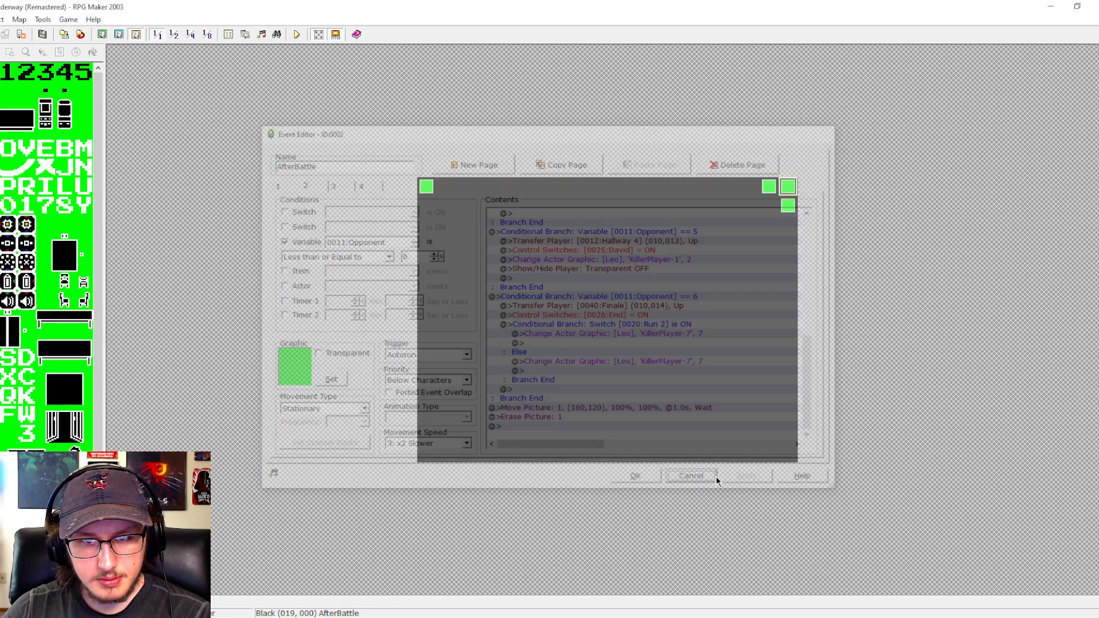
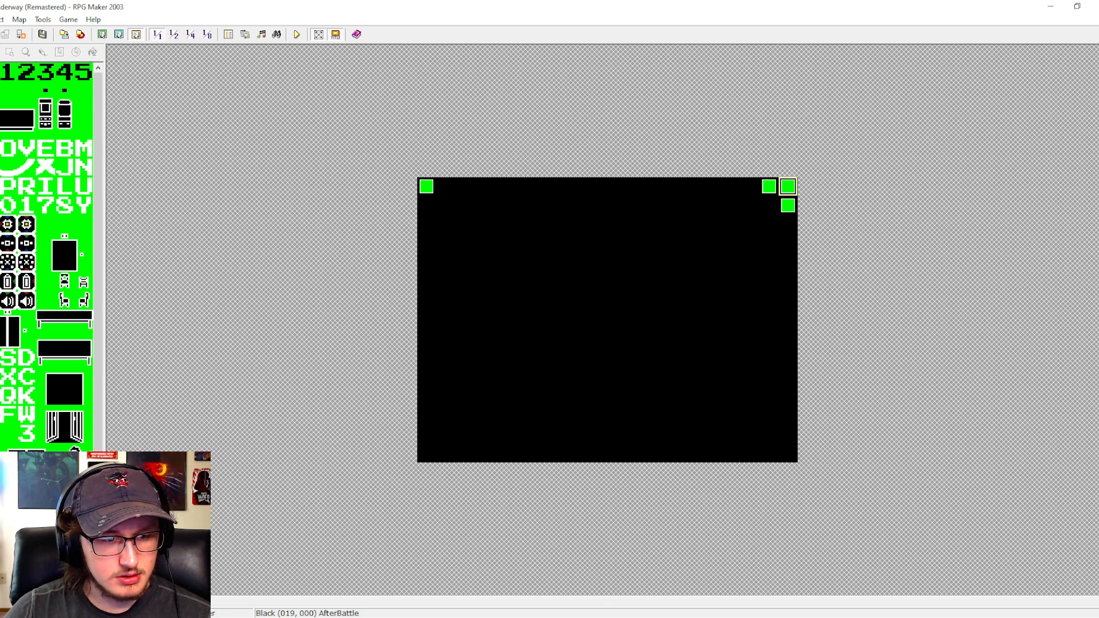
- Examine the pages of the David 2 event on the Hallway 4 map for the sequence that follows the David battle
click(57, 533)
click(57, 541)
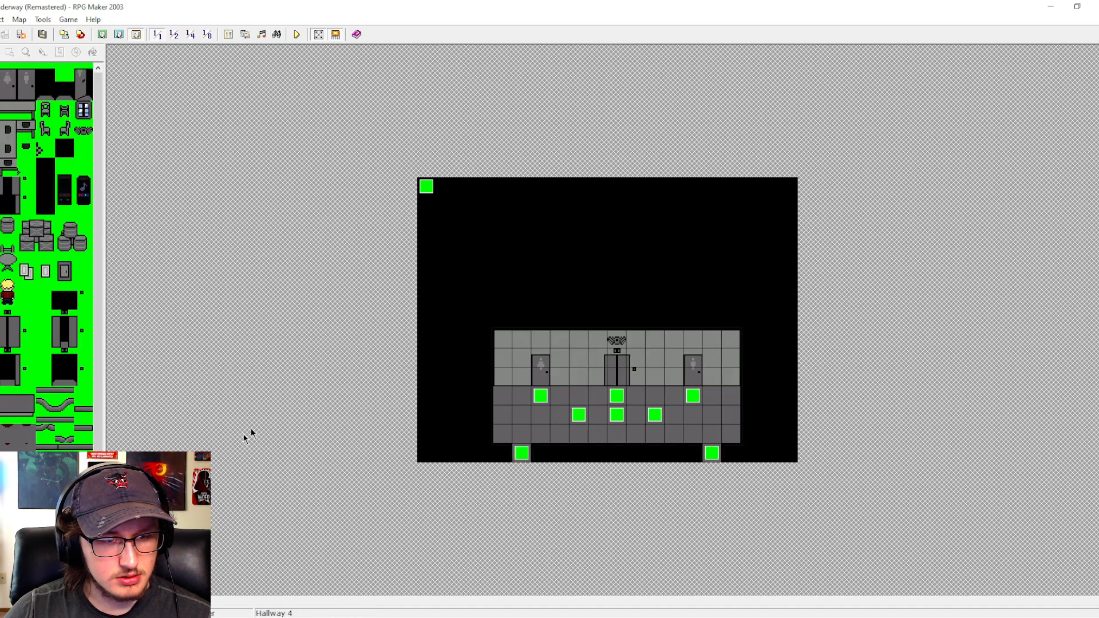
click(424, 189)
double_click(424, 188)
click(299, 183)
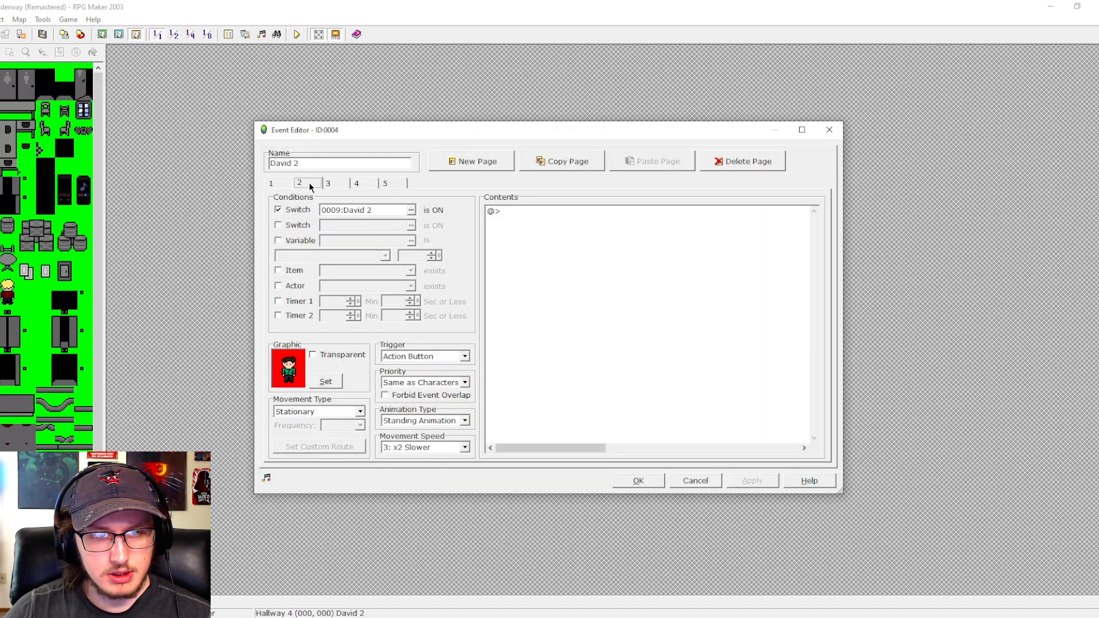
click(328, 184)
click(357, 183)
click(392, 183)
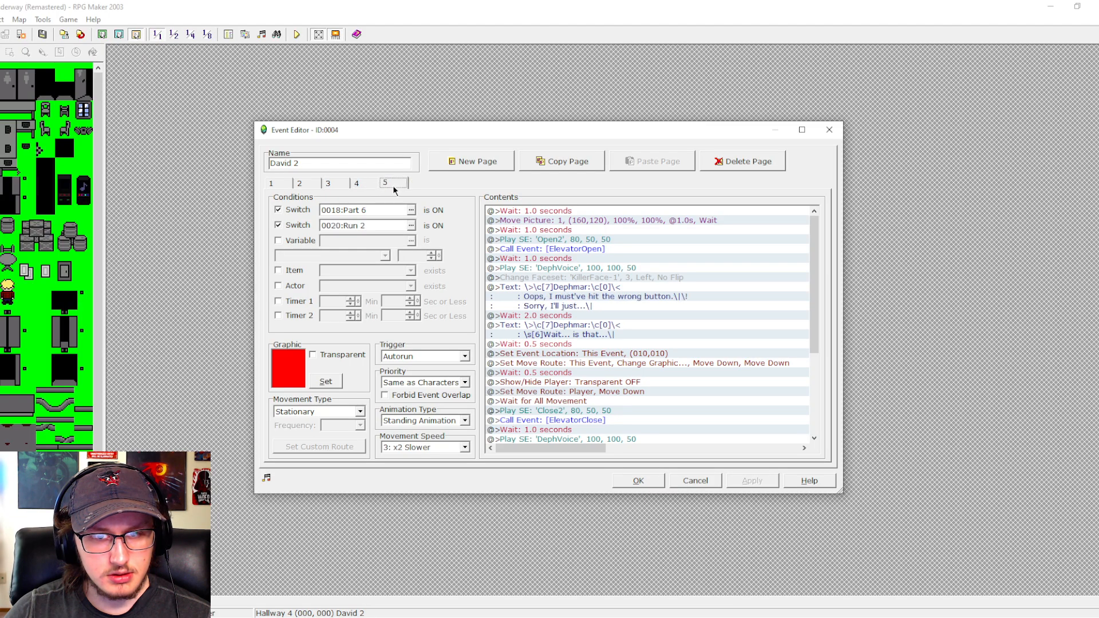
click(329, 185)
click(308, 184)
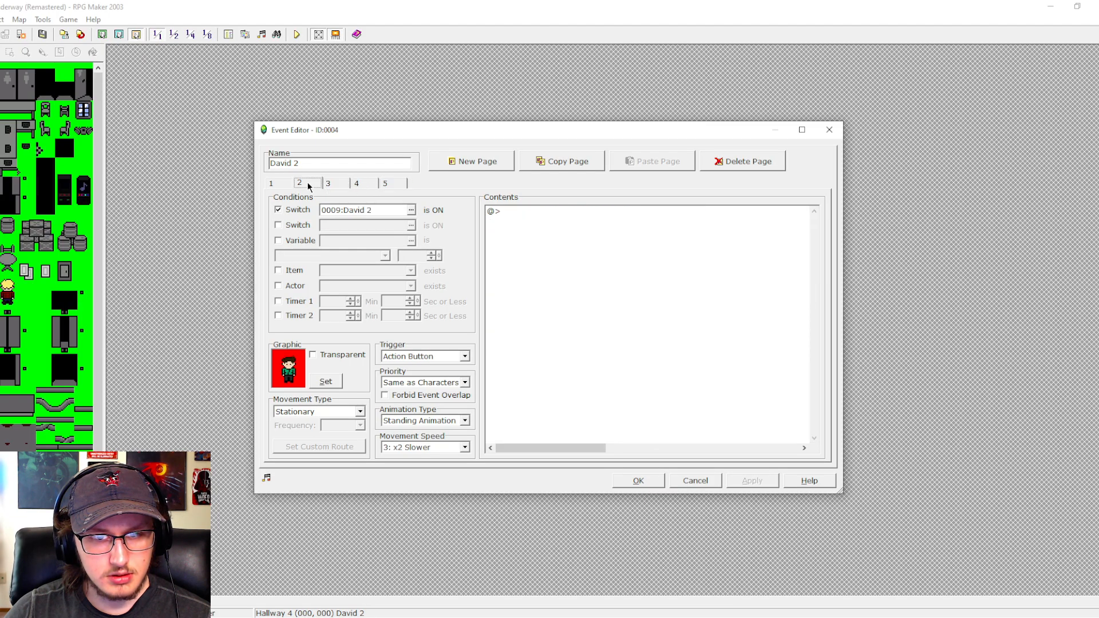
click(280, 184)
click(310, 184)
click(324, 187)
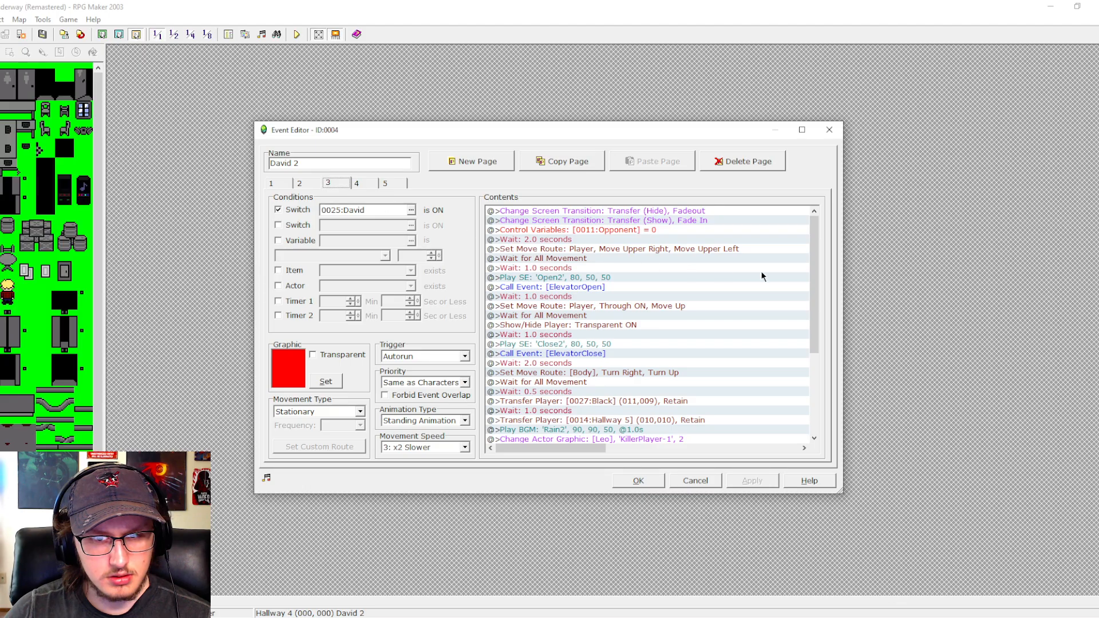
- Paste the DefeatDavid achievement branch at the end of page 3 of the David 2 event, after the Change Level command, and save the event
drag(810, 232, 795, 318)
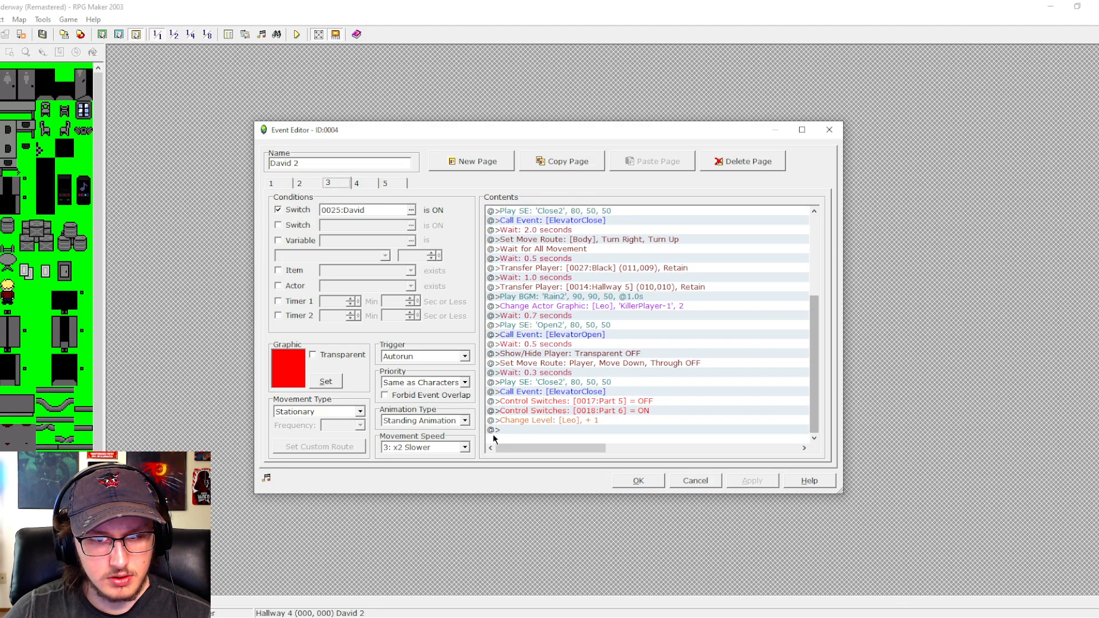
click(530, 430)
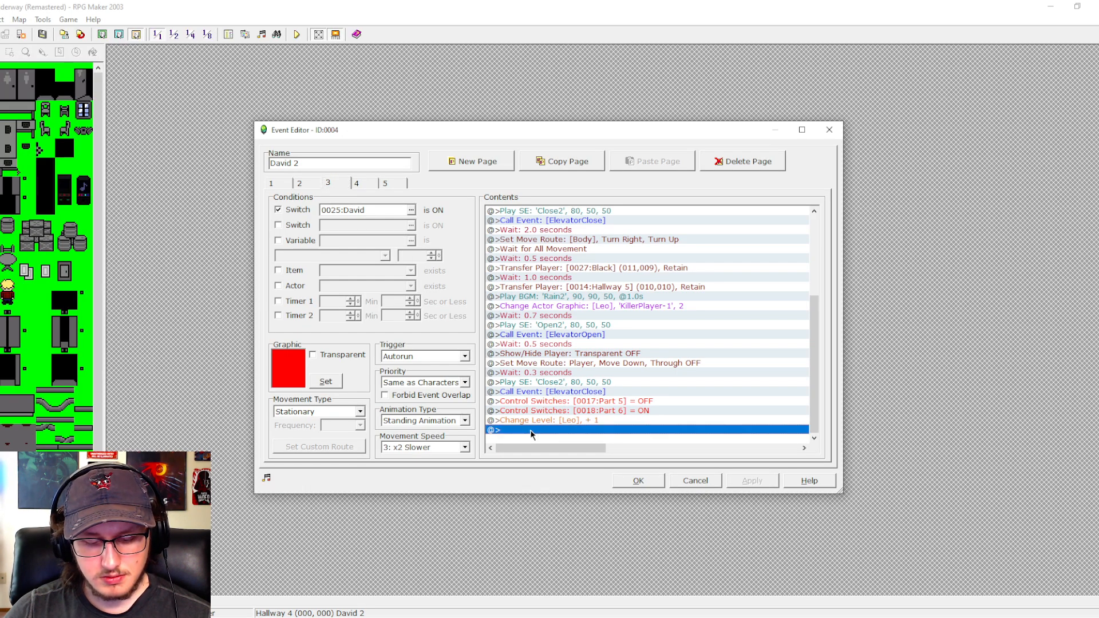
key(ctrl+v)
click(600, 382)
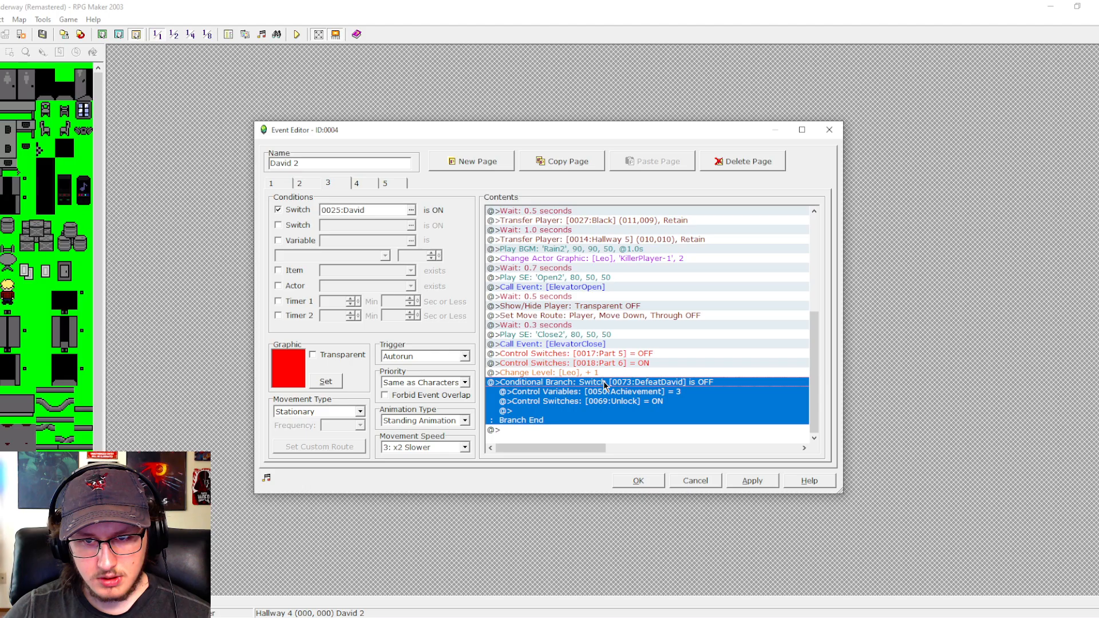
click(744, 481)
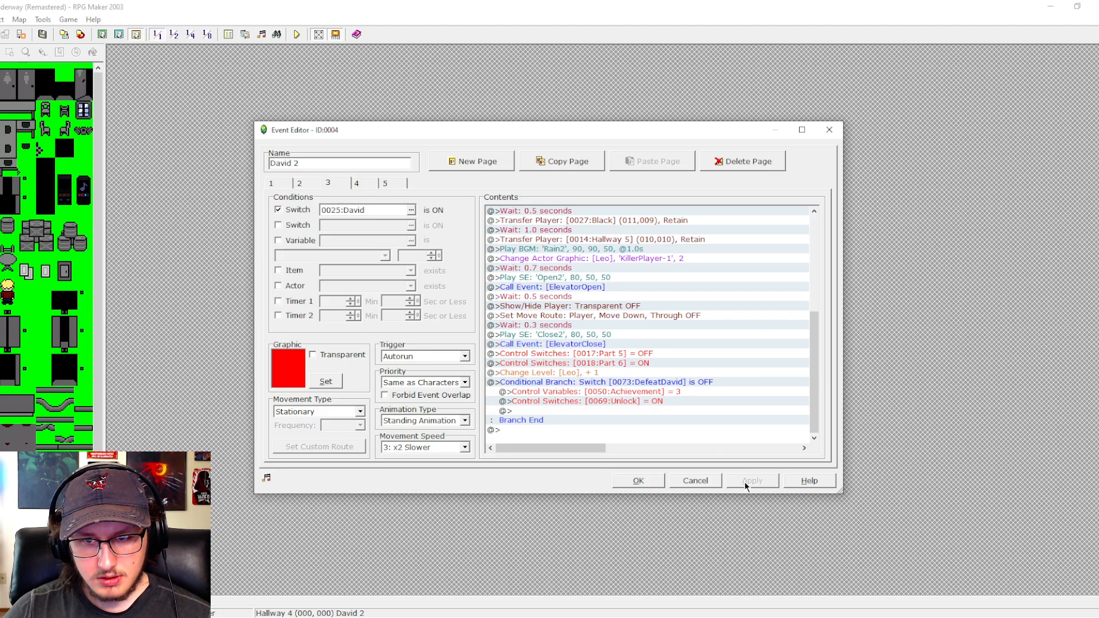
click(637, 480)
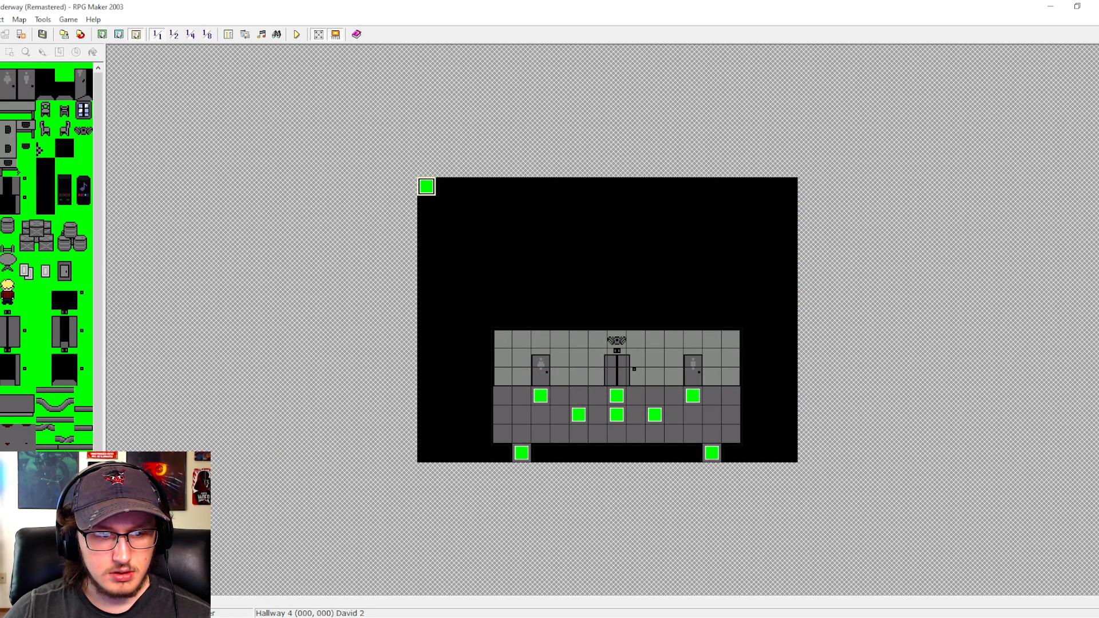
- Examine the commands of EV0004 on the Finale map, especially the Run 2 branch and the transfer to Credits
click(46, 537)
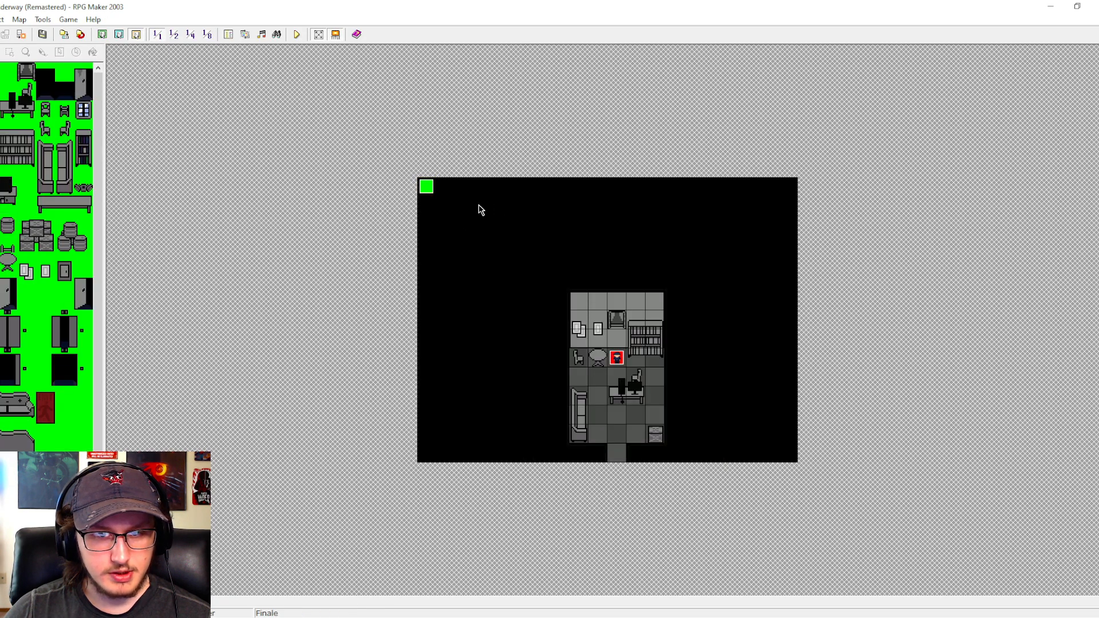
double_click(431, 189)
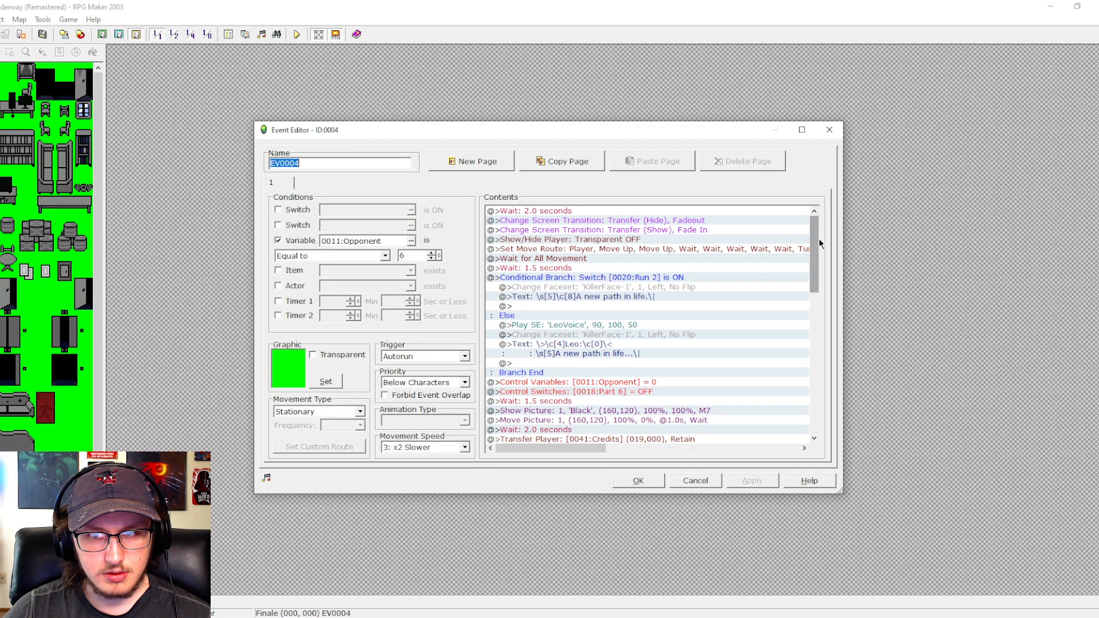
scroll(816, 246, down, 2)
drag(815, 252, 810, 315)
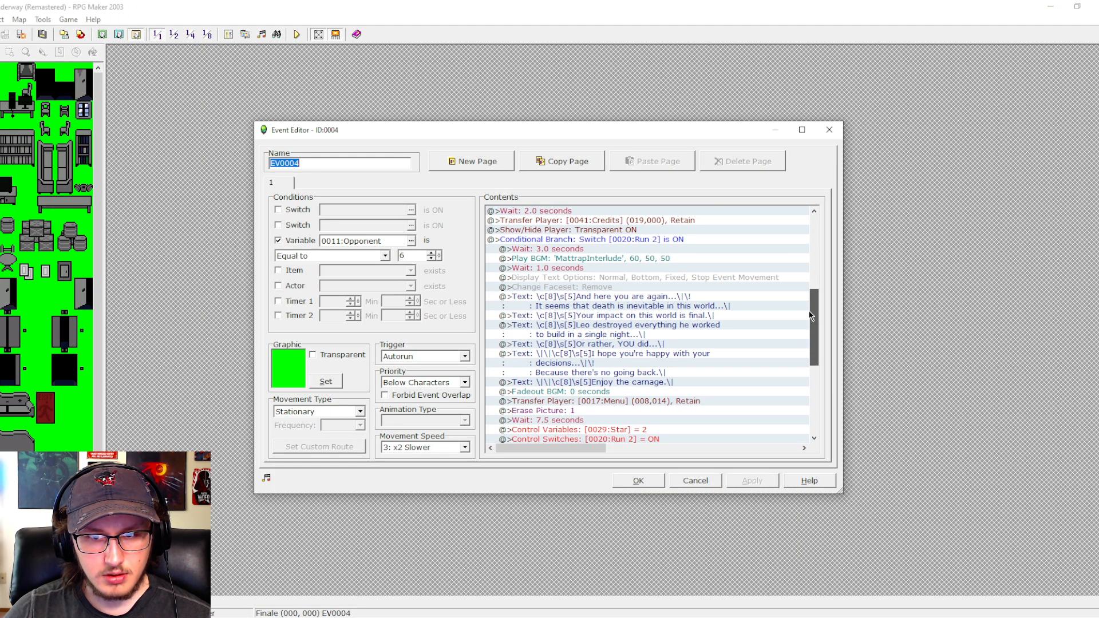
drag(810, 315, 830, 278)
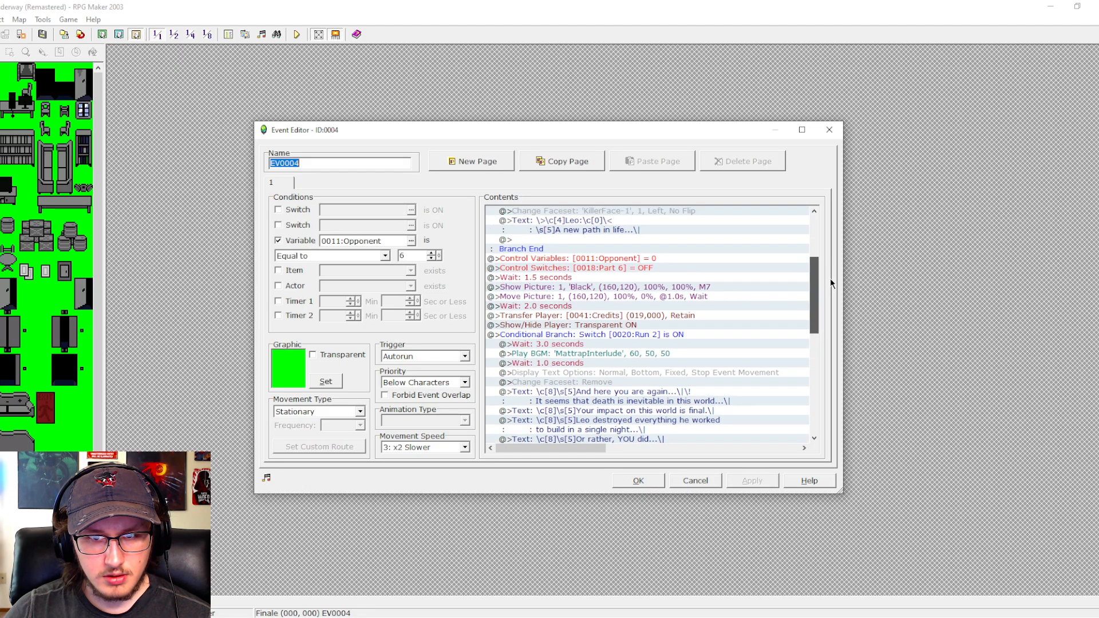
drag(830, 278, 830, 278)
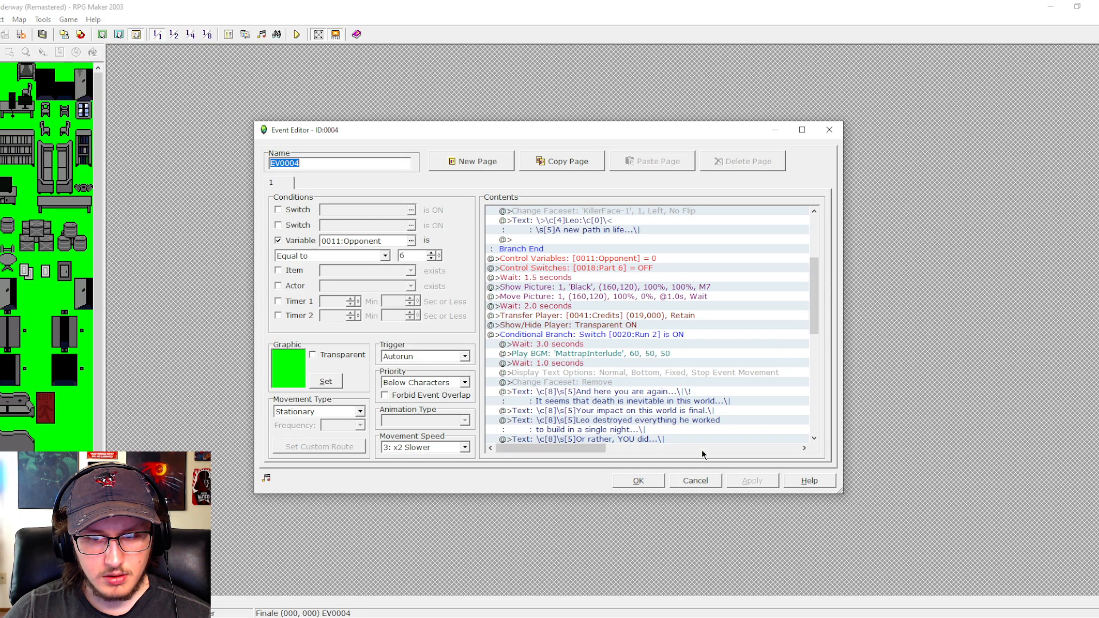
click(693, 480)
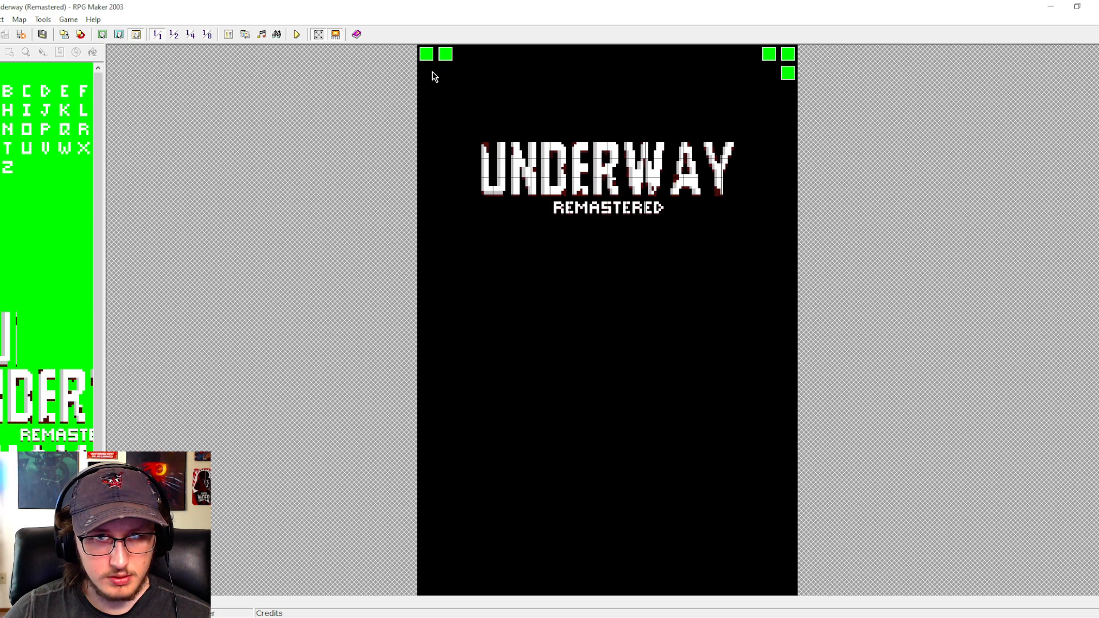
- Check the Credits and Skip events on the Credits map and the closing commands of the Finale map's EV0004
double_click(426, 54)
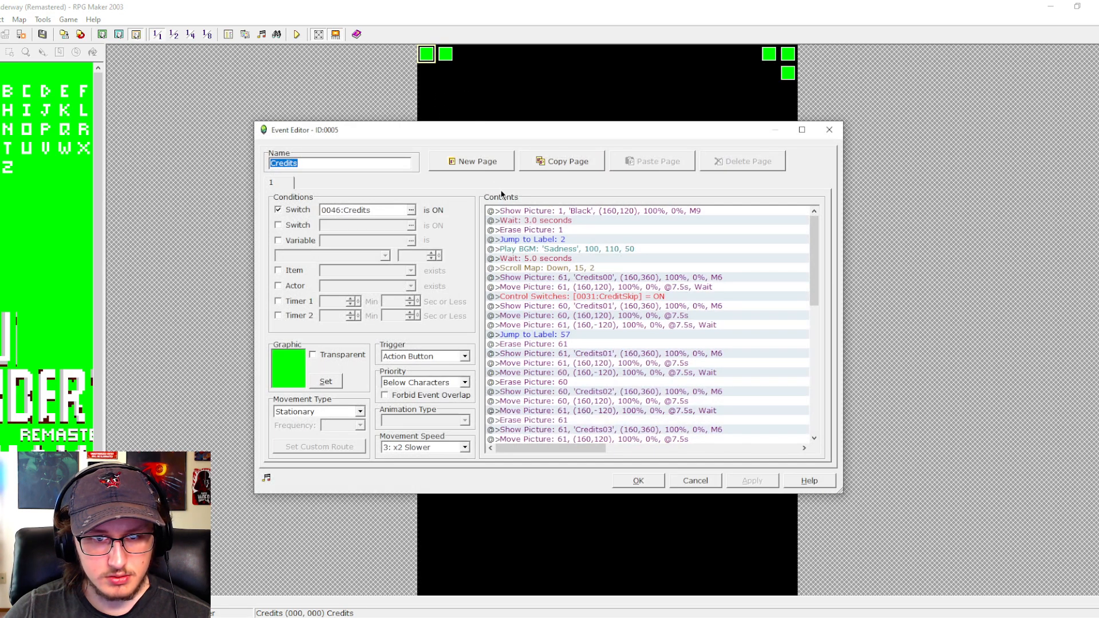
click(694, 480)
double_click(445, 54)
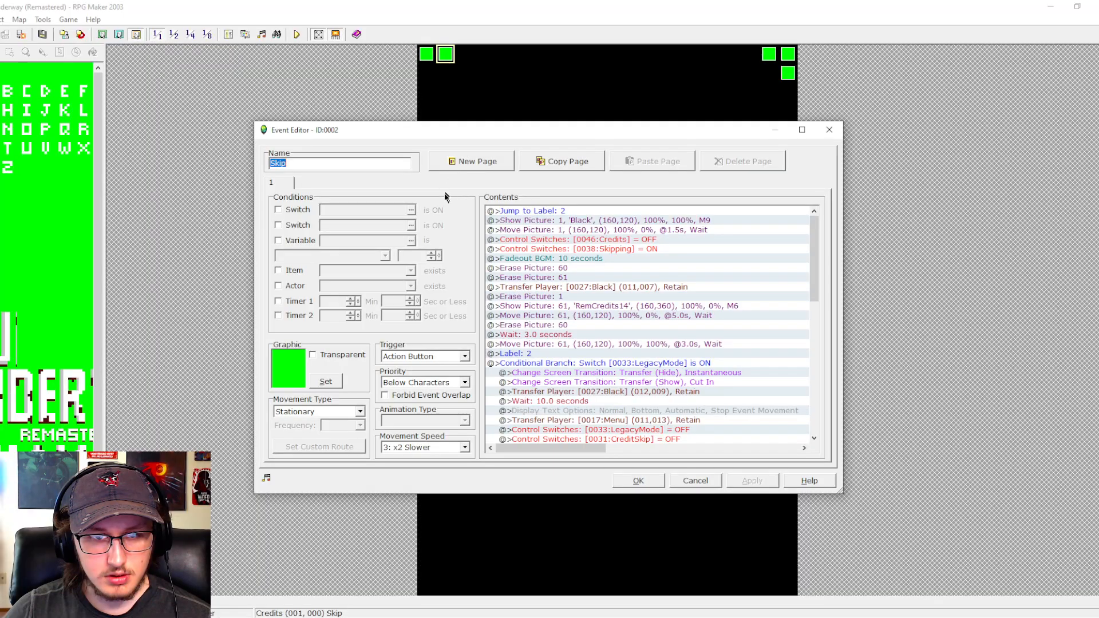
click(695, 480)
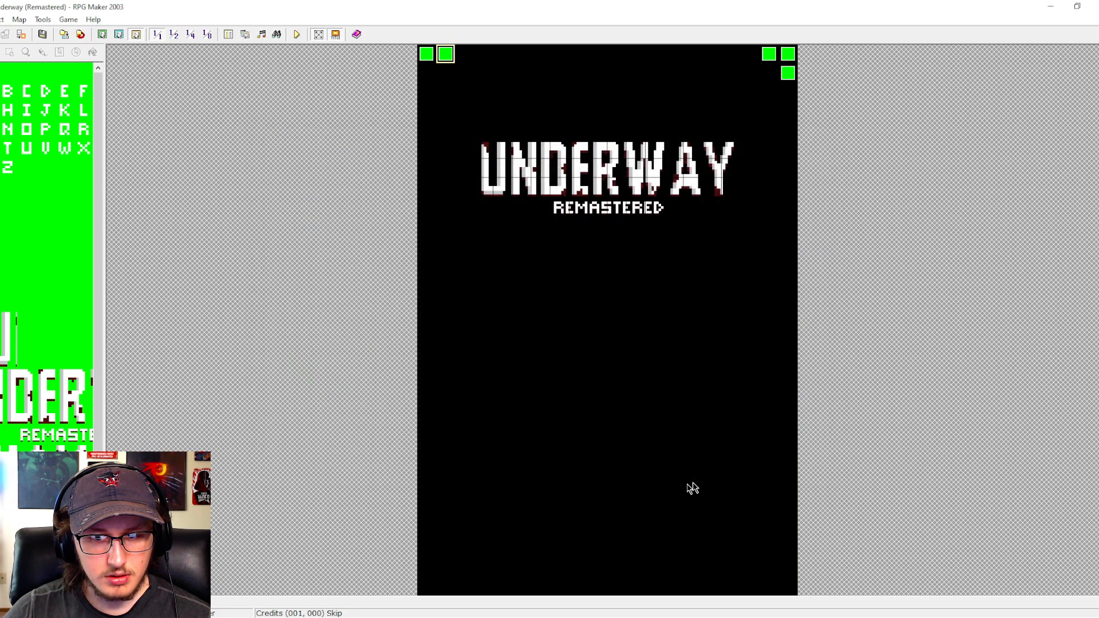
double_click(427, 183)
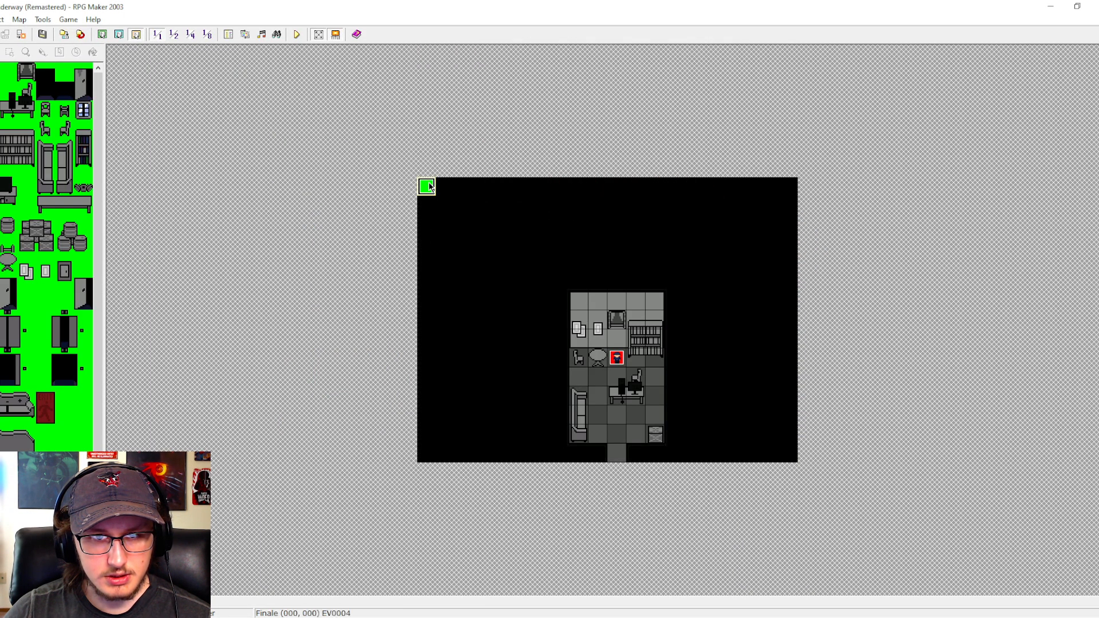
drag(814, 230, 819, 377)
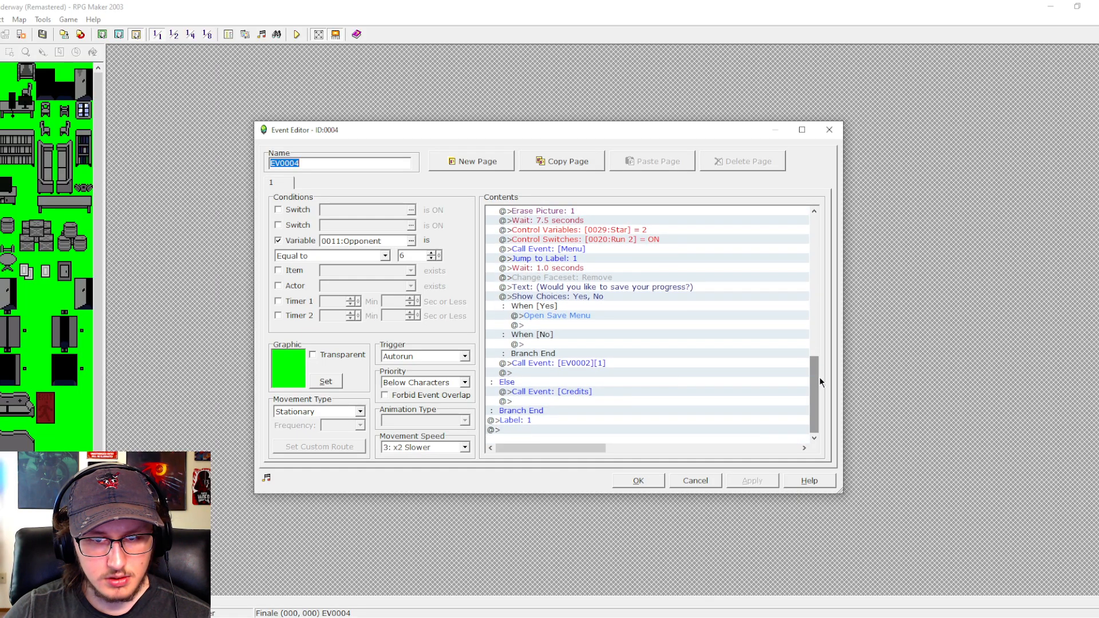
click(646, 484)
- Open the Credits common event in the database
click(228, 34)
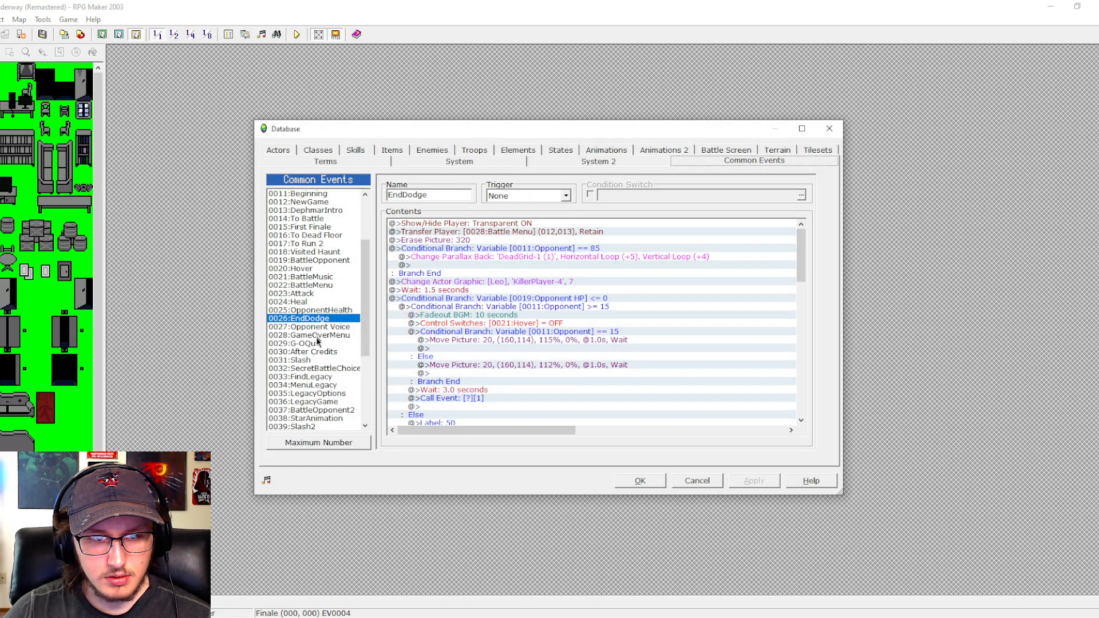
scroll(316, 337, down, 4)
click(318, 343)
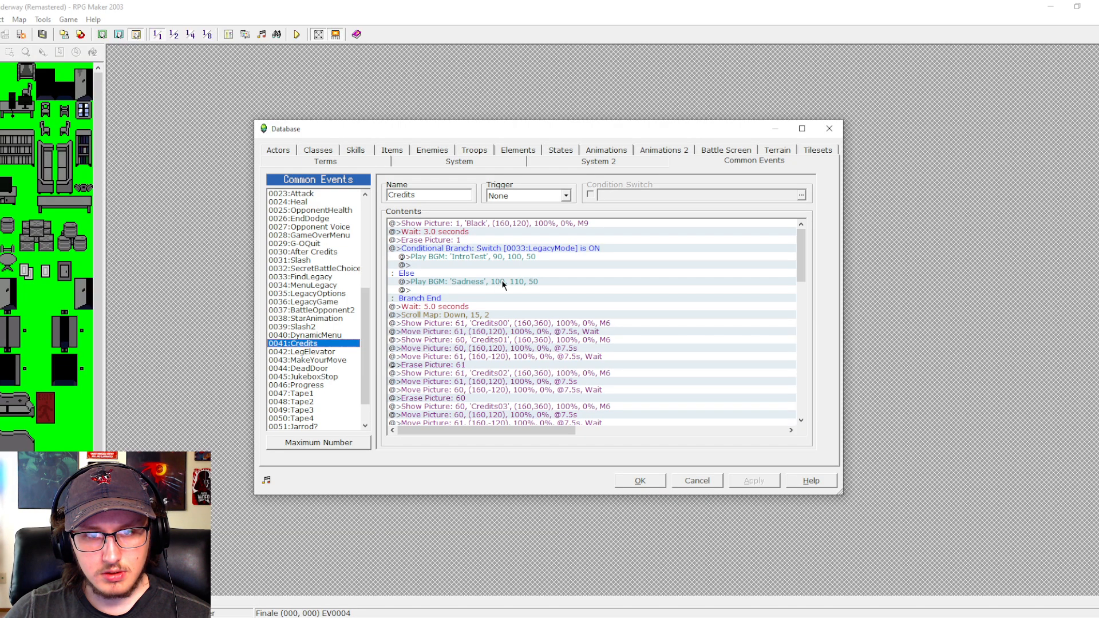
- Insert a conditional branch for switch 0020:Run 2 being ON directly before the 5.0-second wait in the Credits common event
click(442, 307)
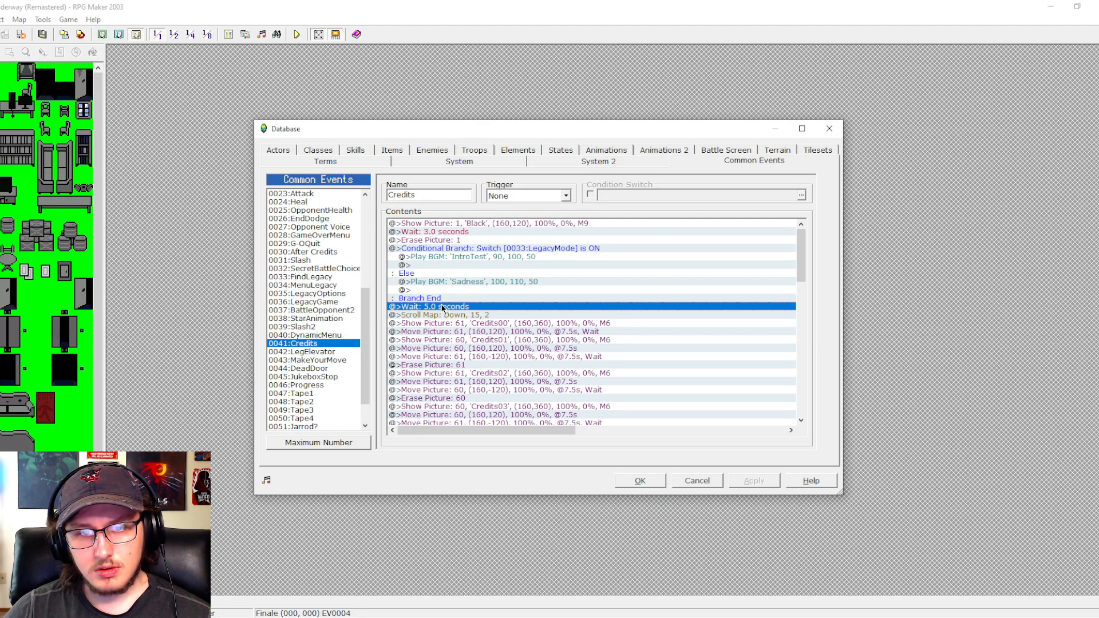
double_click(441, 307)
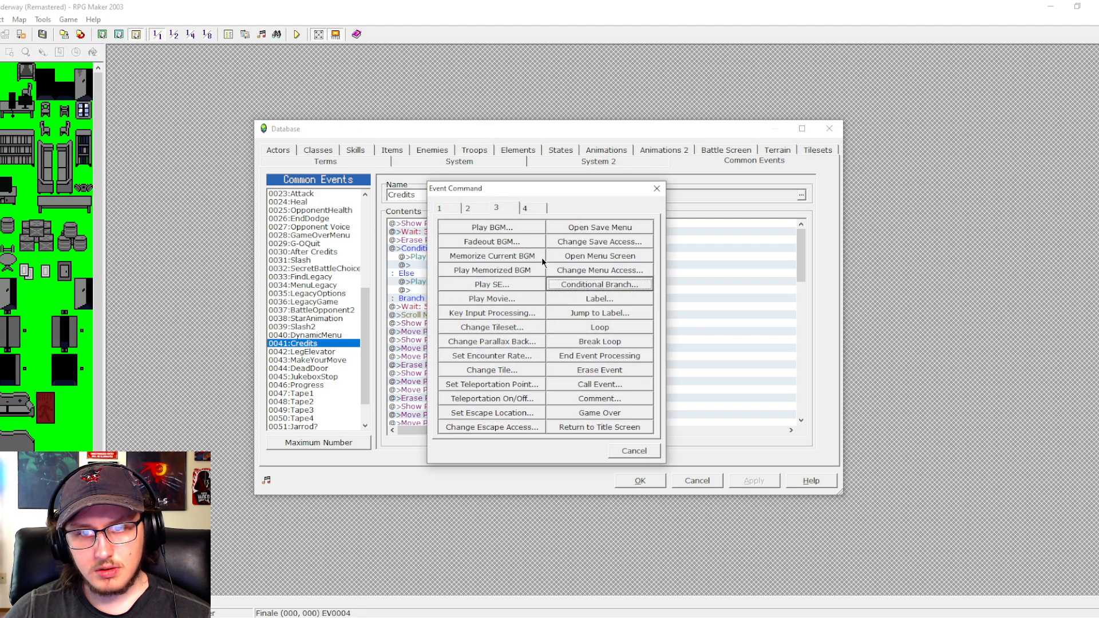
click(568, 284)
click(447, 260)
click(567, 259)
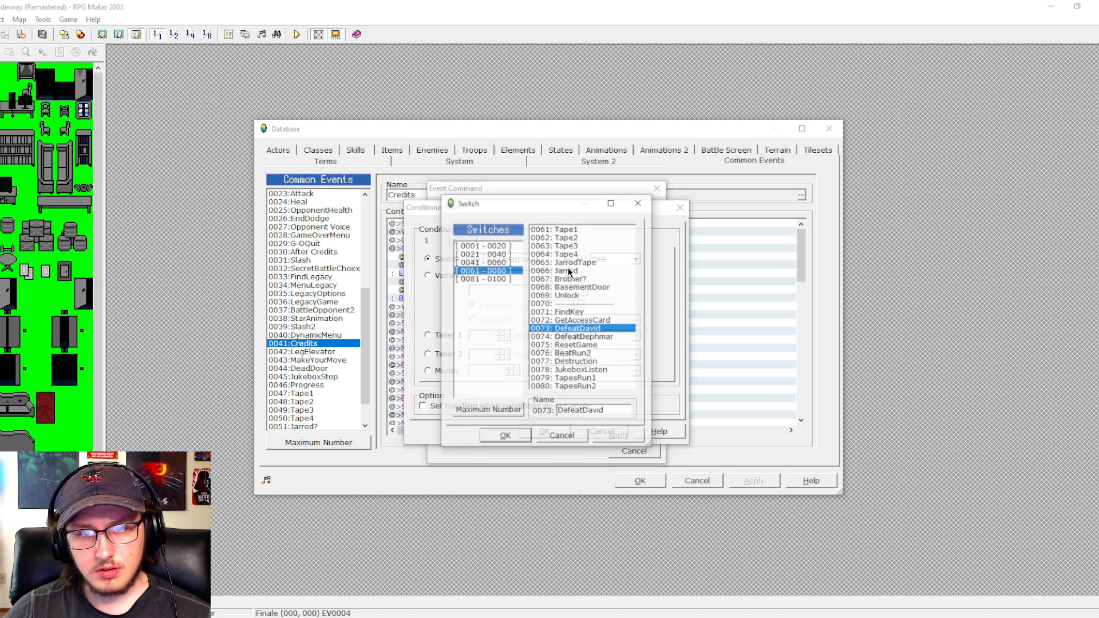
click(511, 253)
click(504, 245)
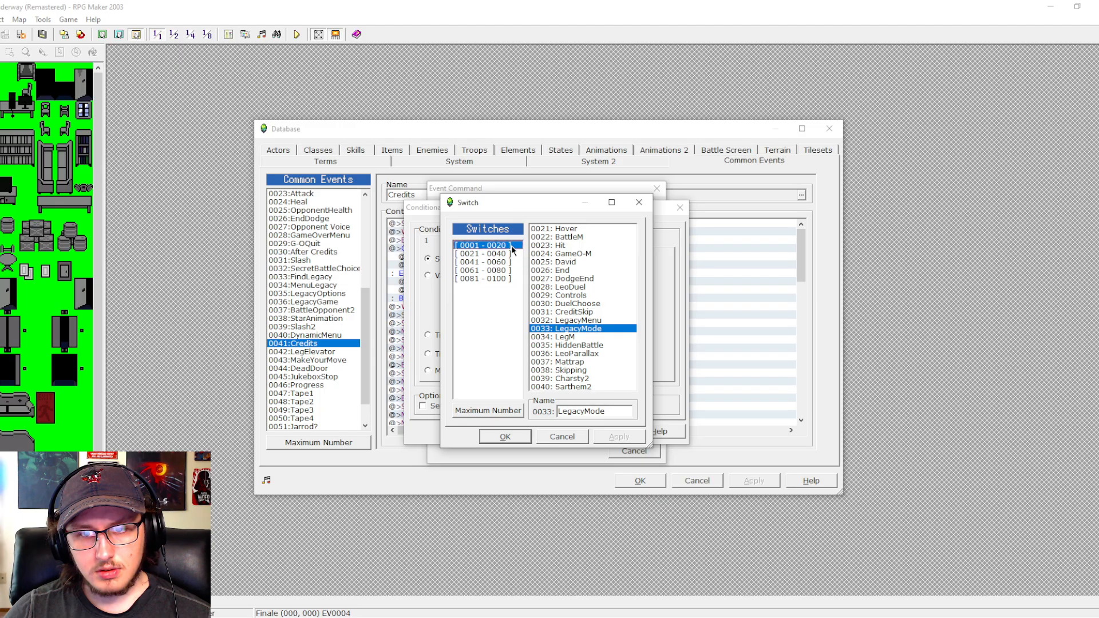
click(564, 387)
click(504, 436)
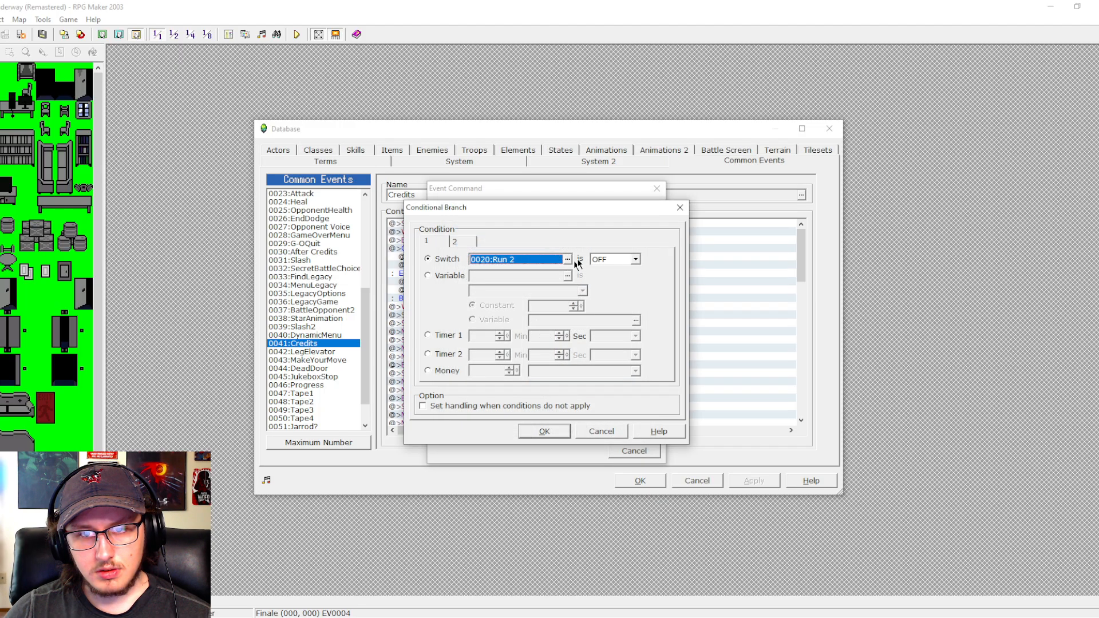
click(635, 259)
click(608, 267)
click(538, 427)
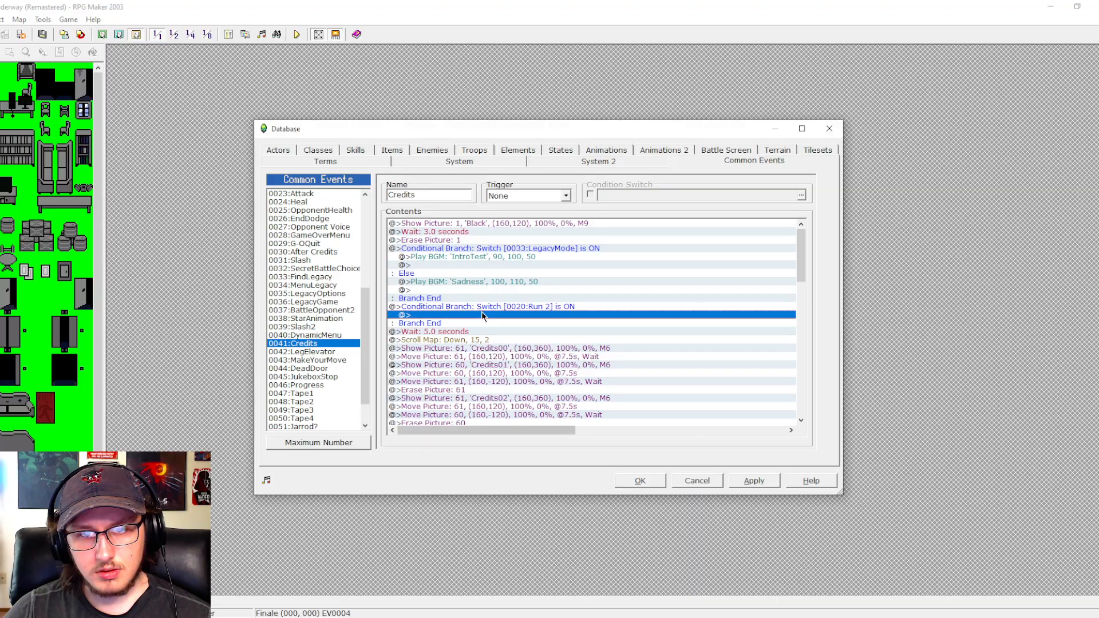
- Add an Else case to the Run 2 branch and paste the DefeatDavid achievement branch into both cases
double_click(482, 311)
click(488, 400)
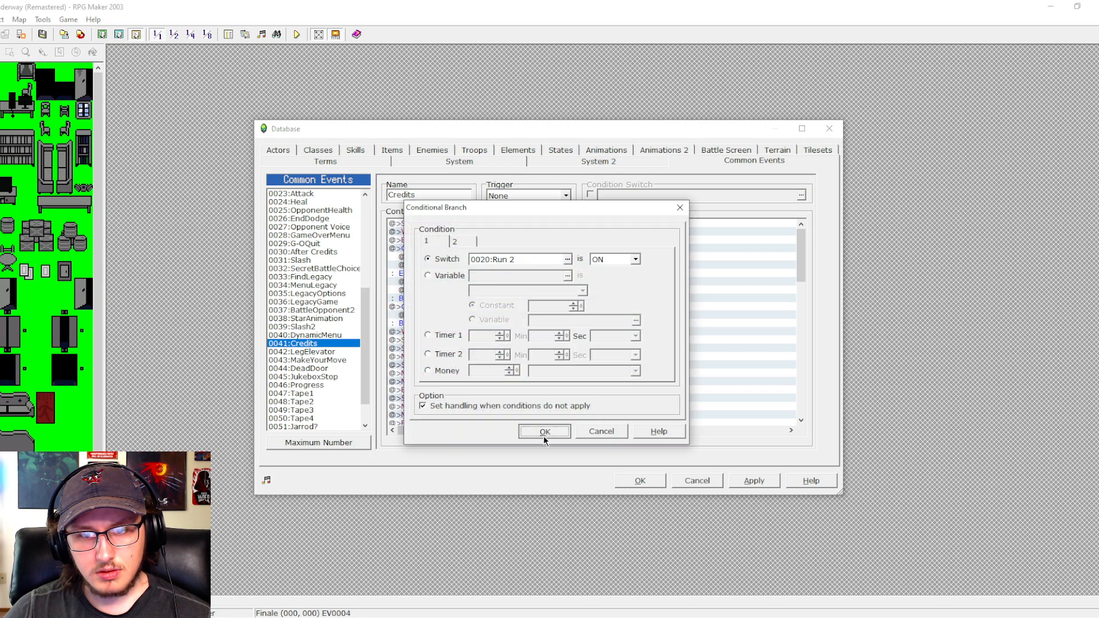
click(544, 432)
click(473, 317)
key(ctrl+v)
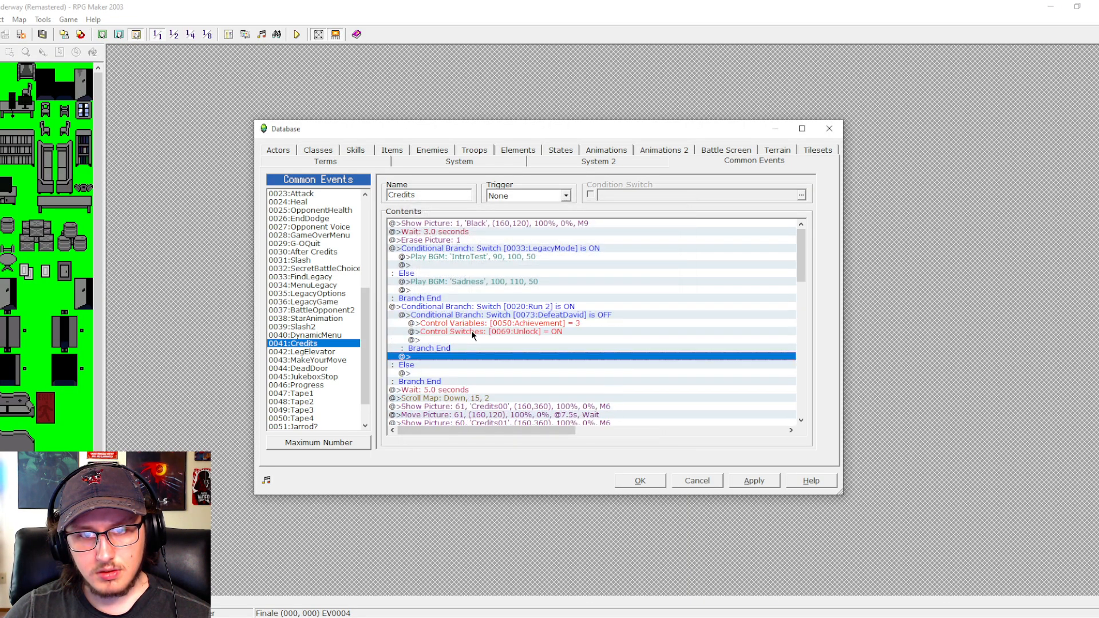
click(469, 373)
key(ctrl+v)
click(535, 317)
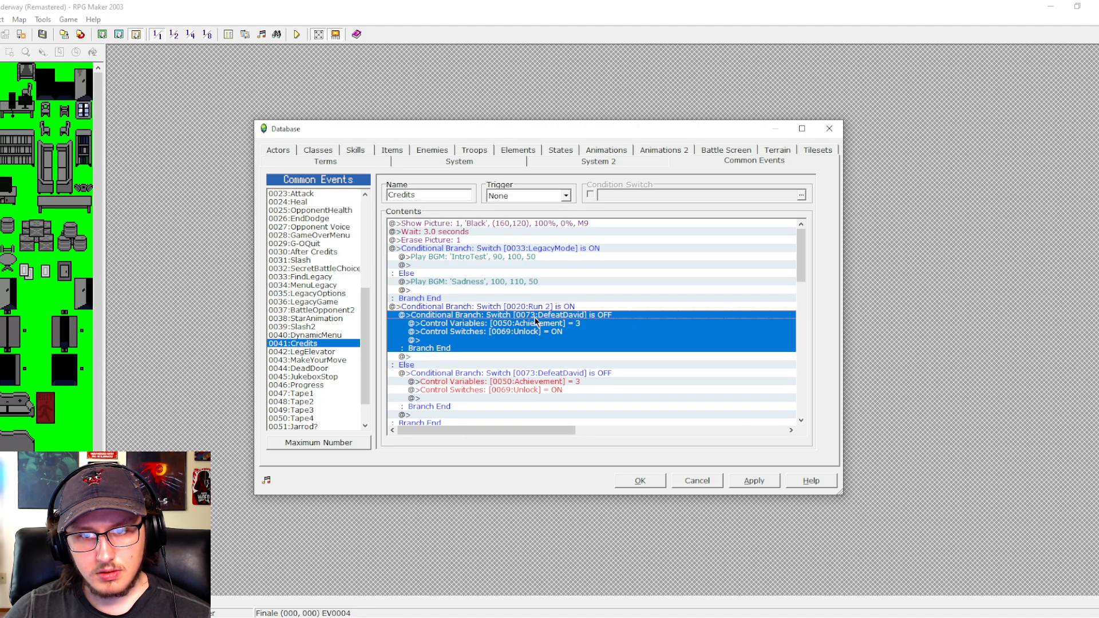
double_click(535, 318)
click(591, 429)
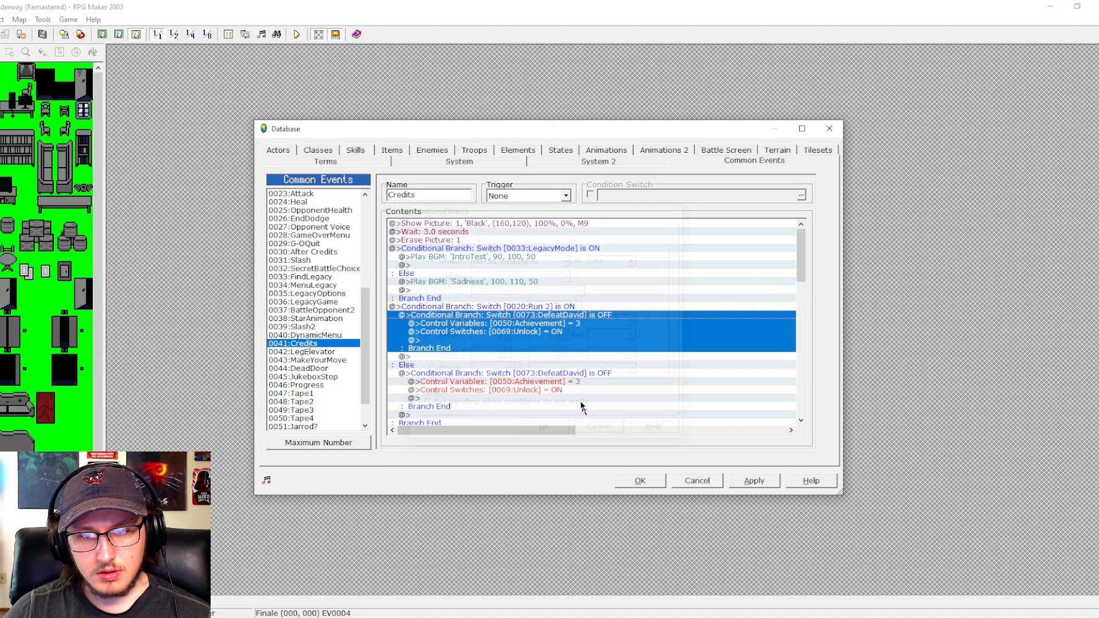
- Change the achievement branch in the Else case of the Run 2 branch to check switch 0074:DefeatDephmar being OFF
scroll(565, 319, down, 2)
click(559, 318)
double_click(559, 324)
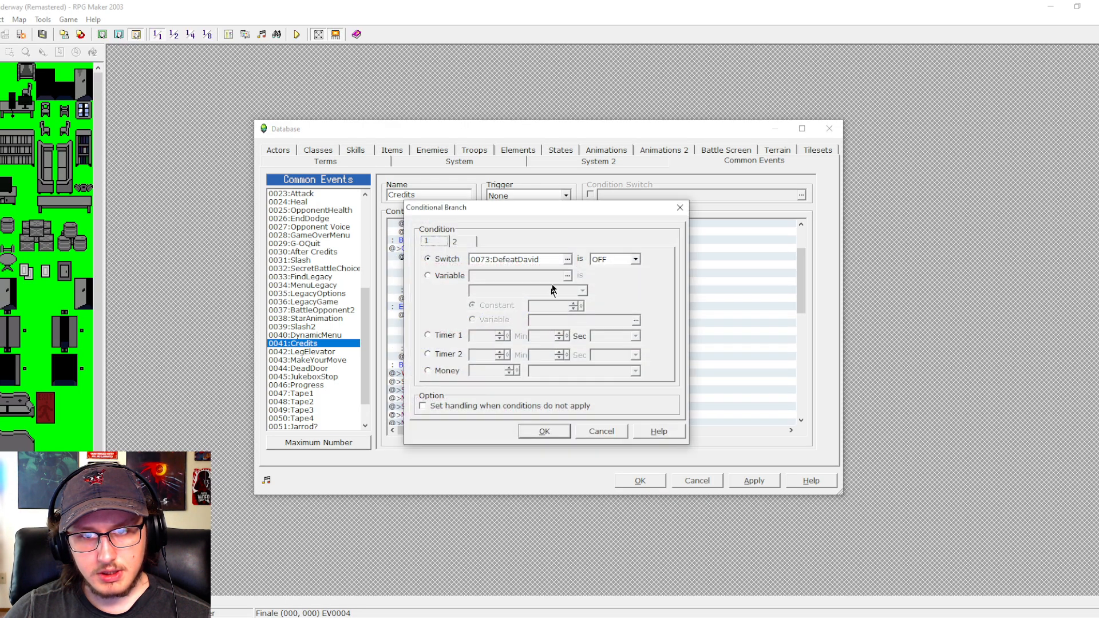
click(572, 259)
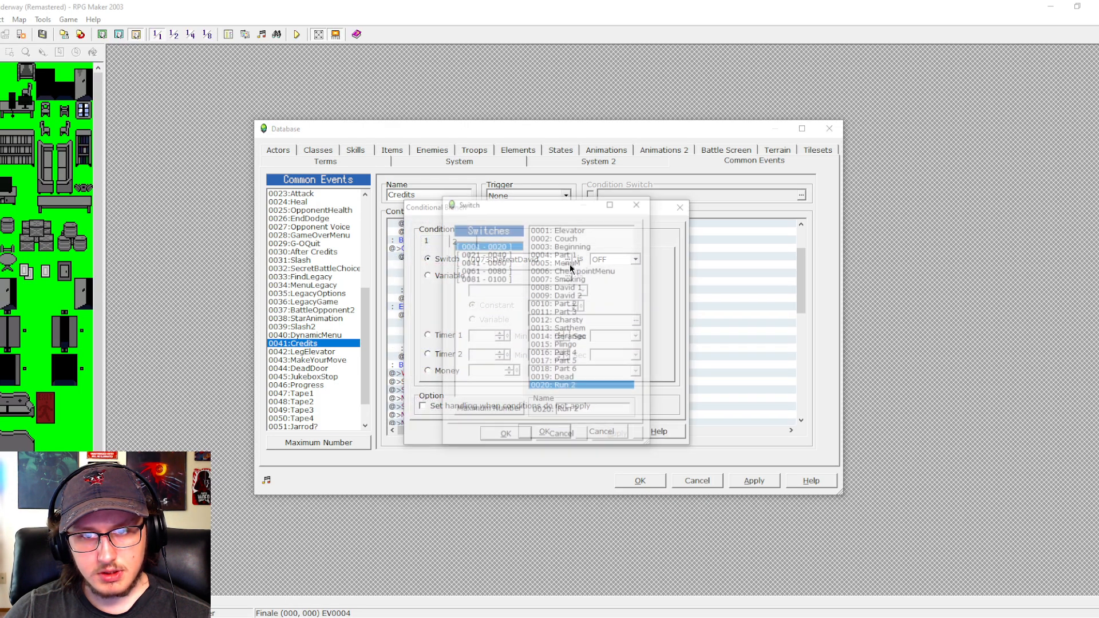
click(501, 270)
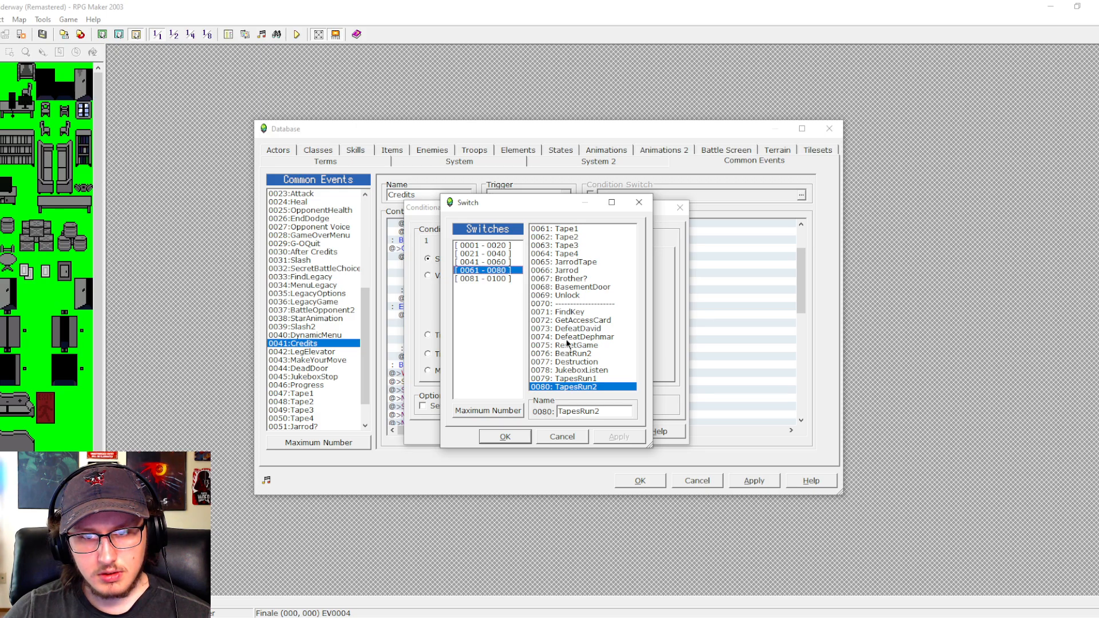
click(566, 338)
click(514, 435)
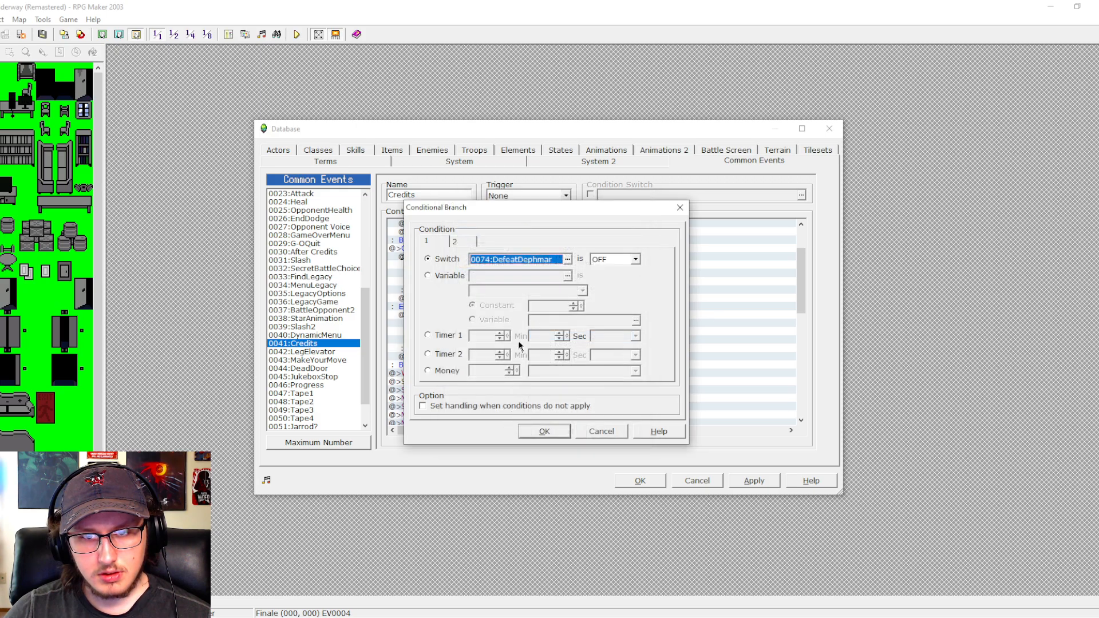
click(622, 261)
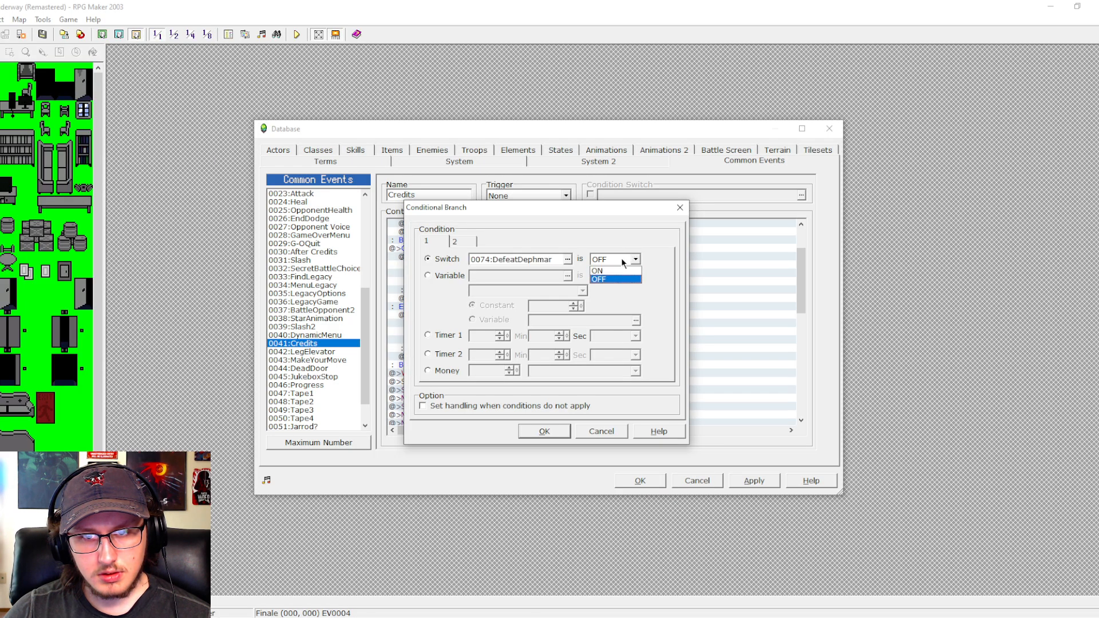
click(621, 260)
click(544, 431)
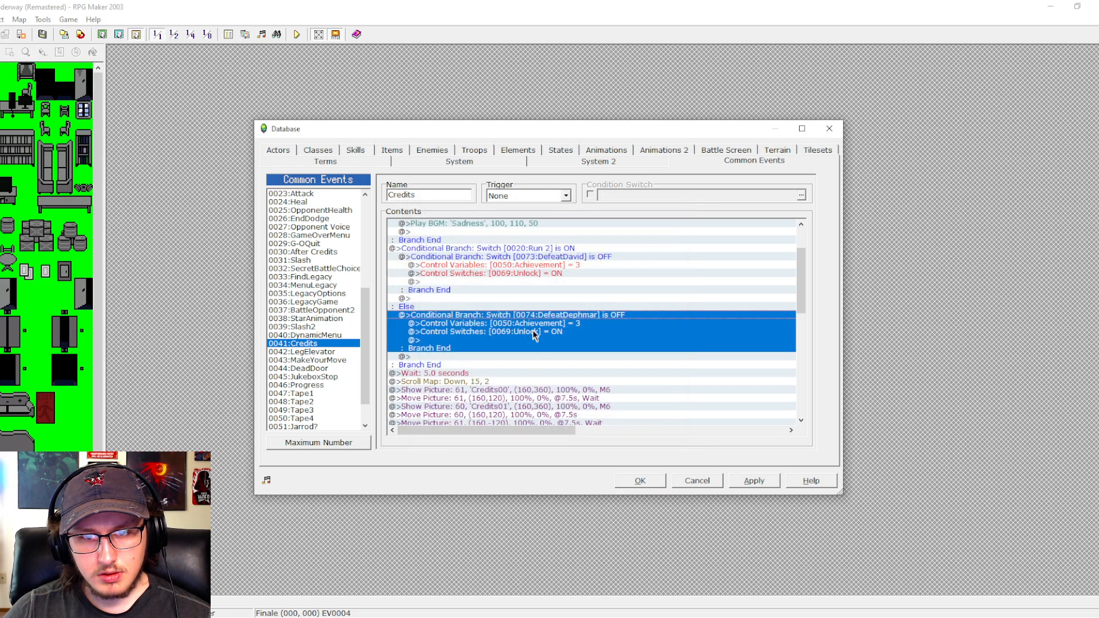
- Set the 0050:Achievement variable to 4 in the DefeatDephmar branch
double_click(537, 323)
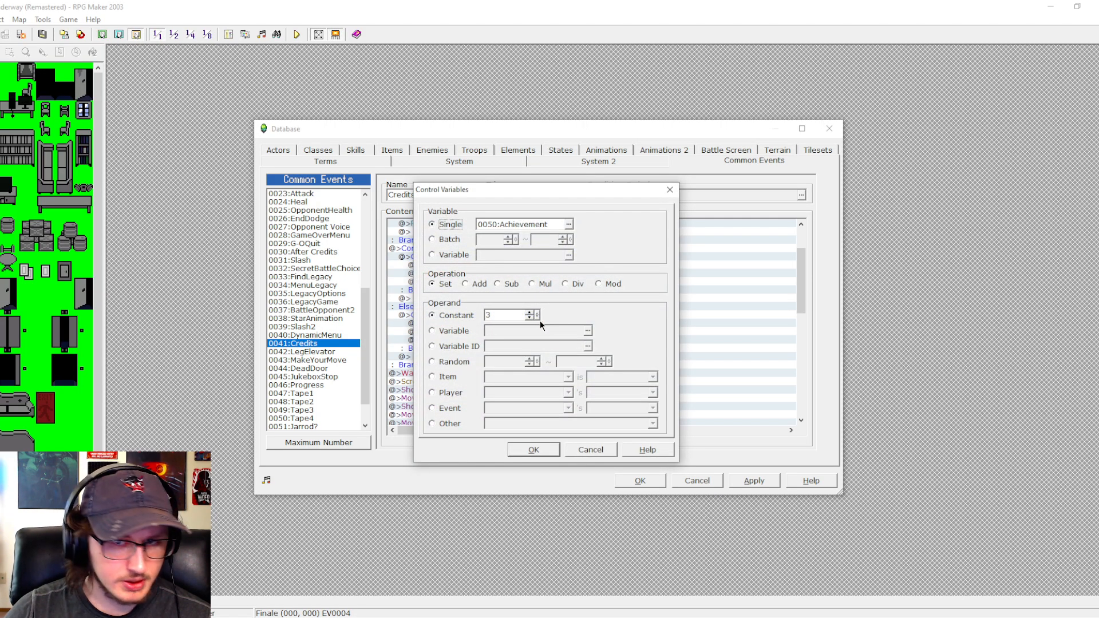
double_click(499, 315)
text(4)
key(Return)
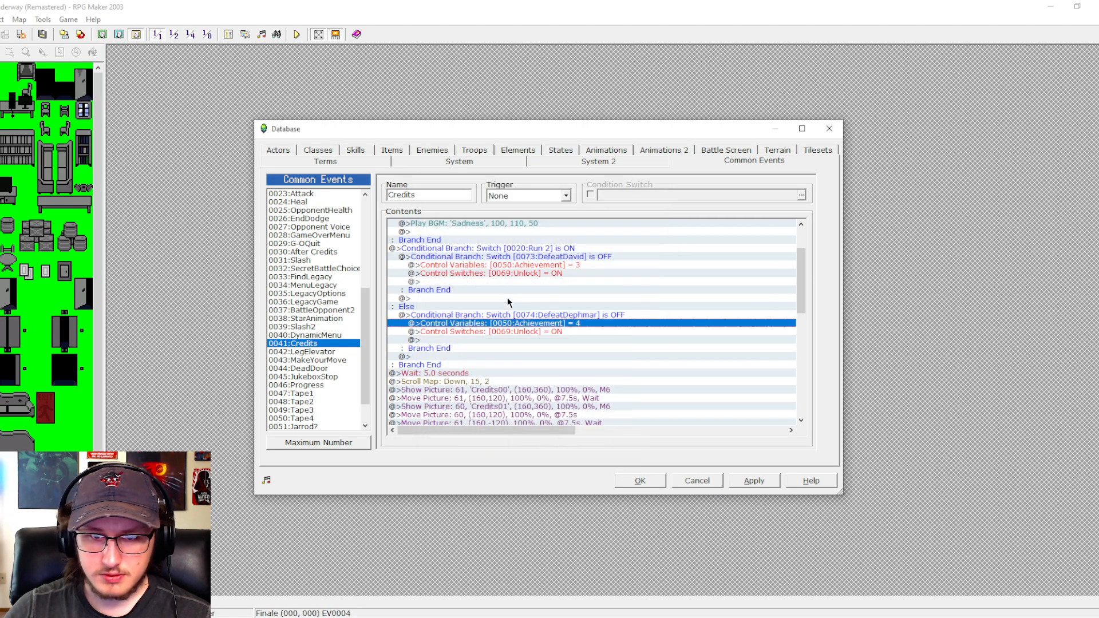
click(541, 331)
- Set the 0050:Achievement variable to 6 in the DefeatDavid branch under the Run 2 ON case
click(549, 265)
click(550, 257)
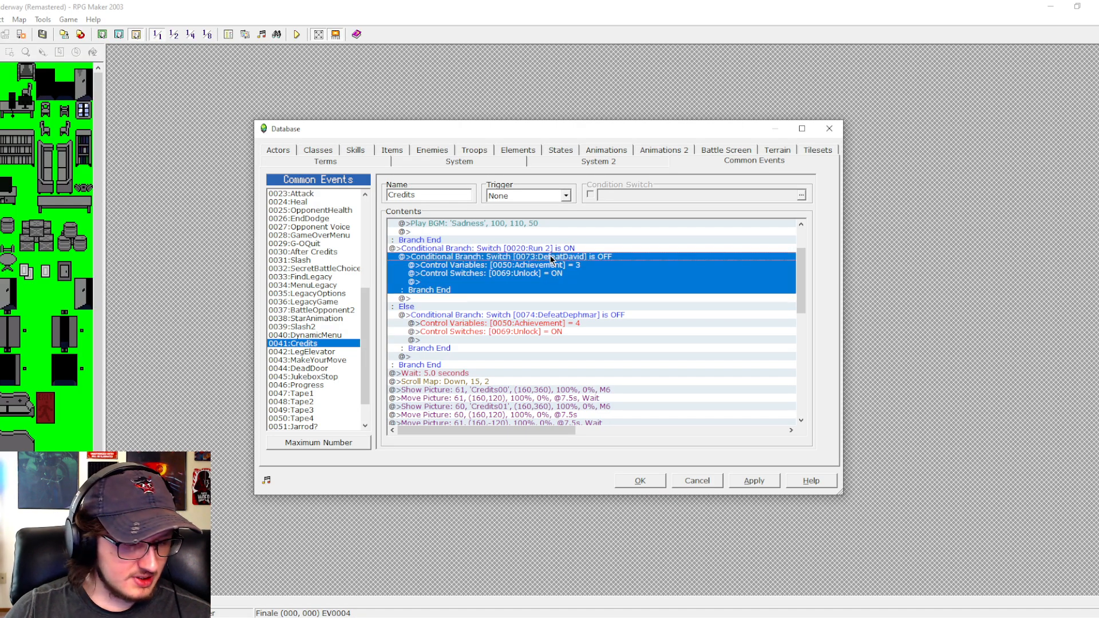
click(548, 265)
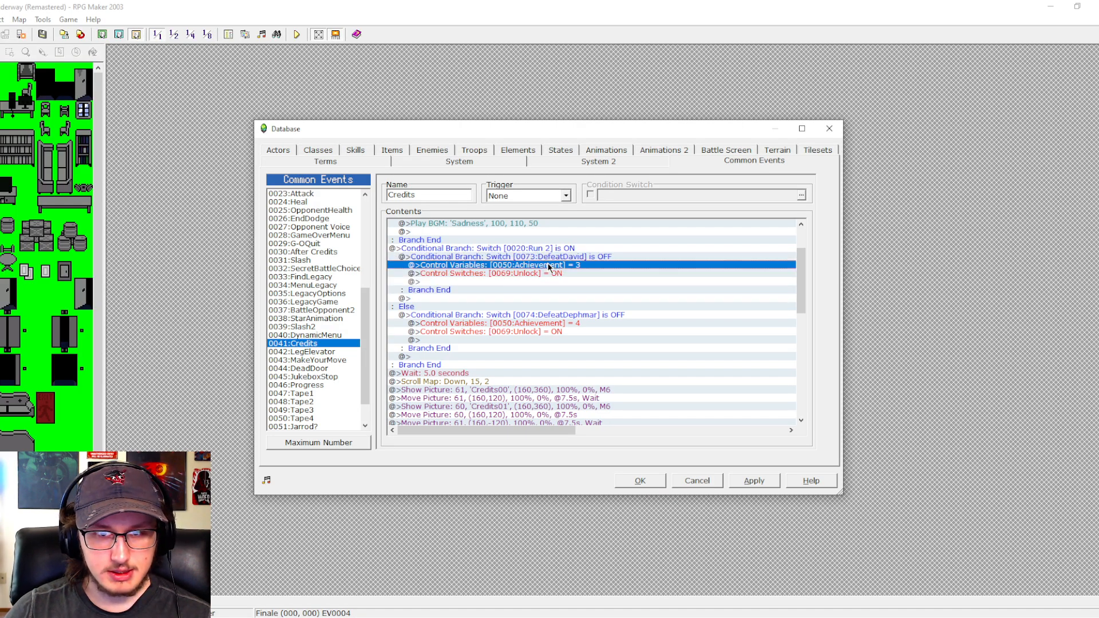
double_click(549, 265)
double_click(490, 314)
text(6)
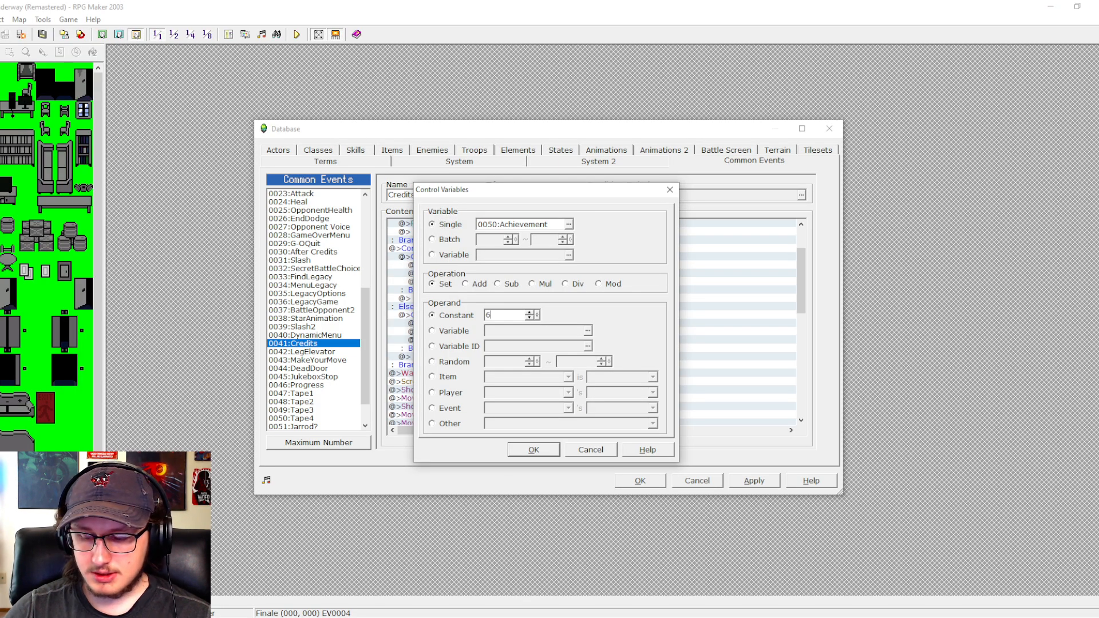
key(Return)
- Change the DefeatDavid condition under the Run 2 ON case to switch 0076:BeatRun2 and apply the database changes
double_click(538, 258)
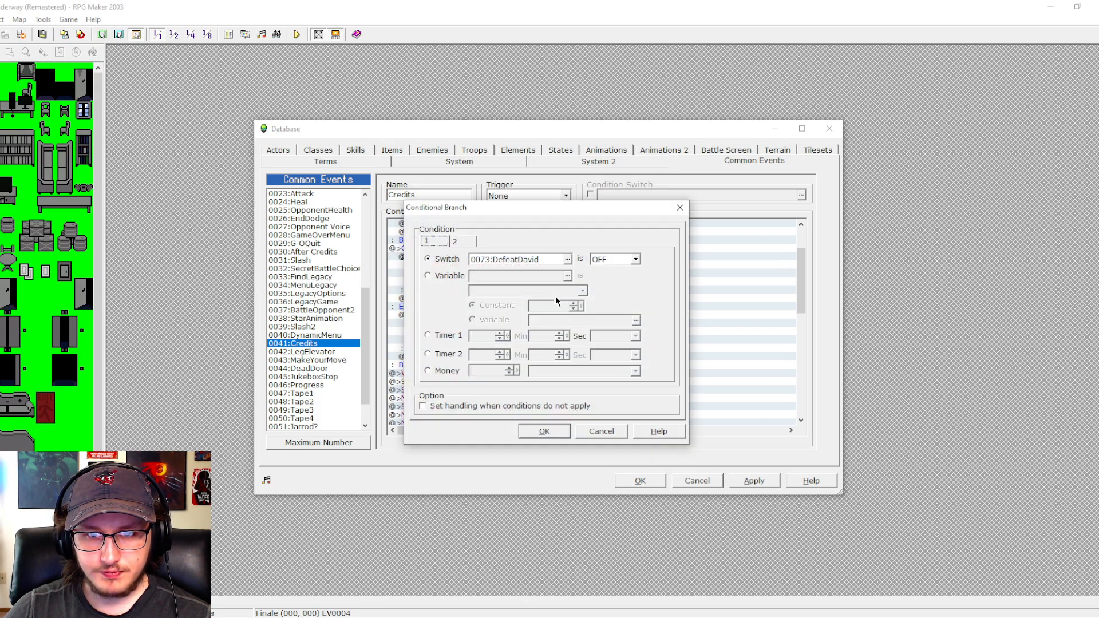
click(565, 263)
click(567, 260)
click(559, 356)
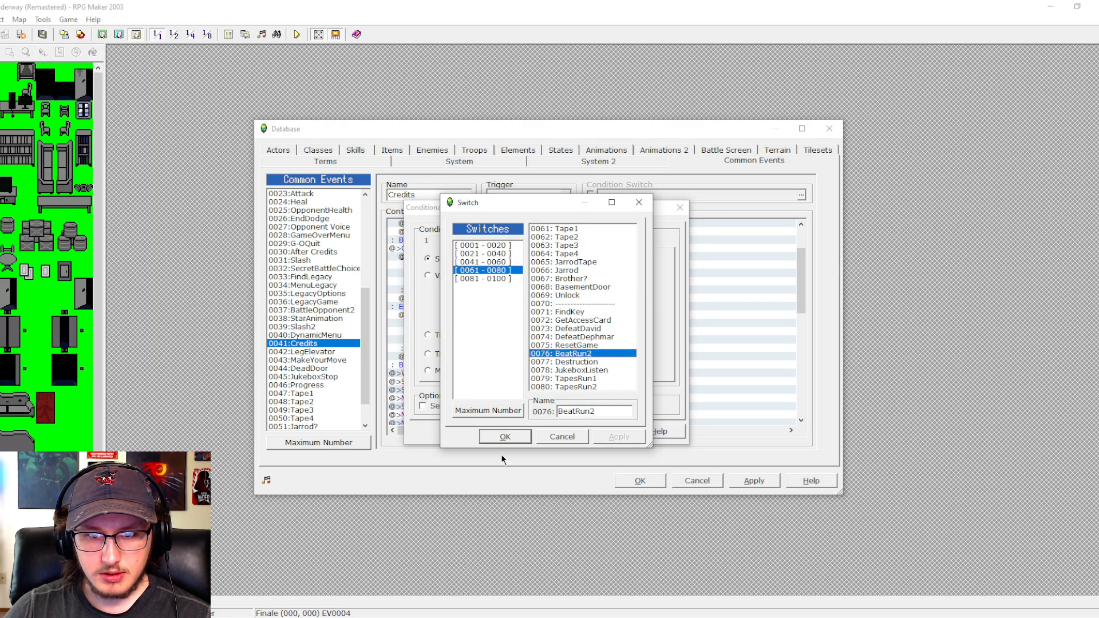
click(502, 454)
click(542, 431)
click(733, 481)
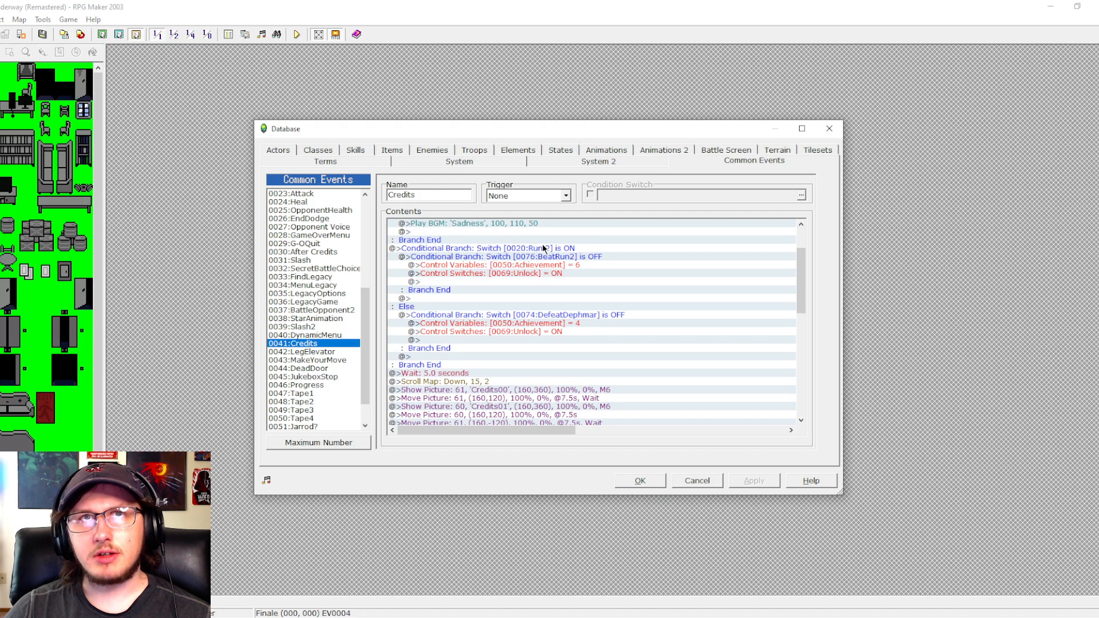
- Copy the DefeatDephmar achievement branch and paste it directly above the Run 2 conditional branch
click(482, 249)
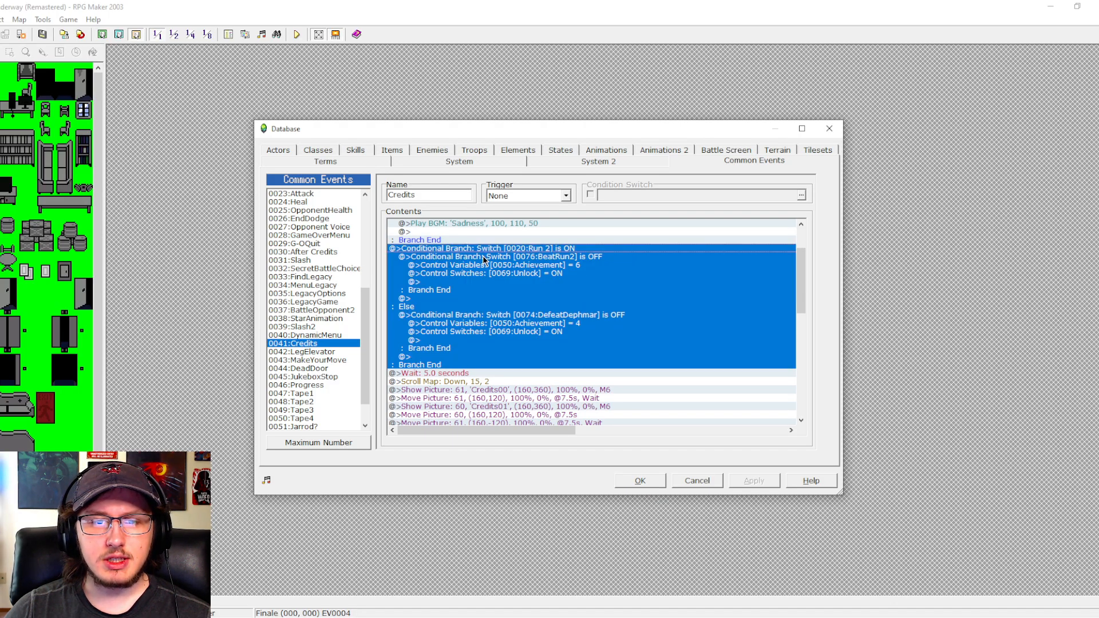
click(482, 256)
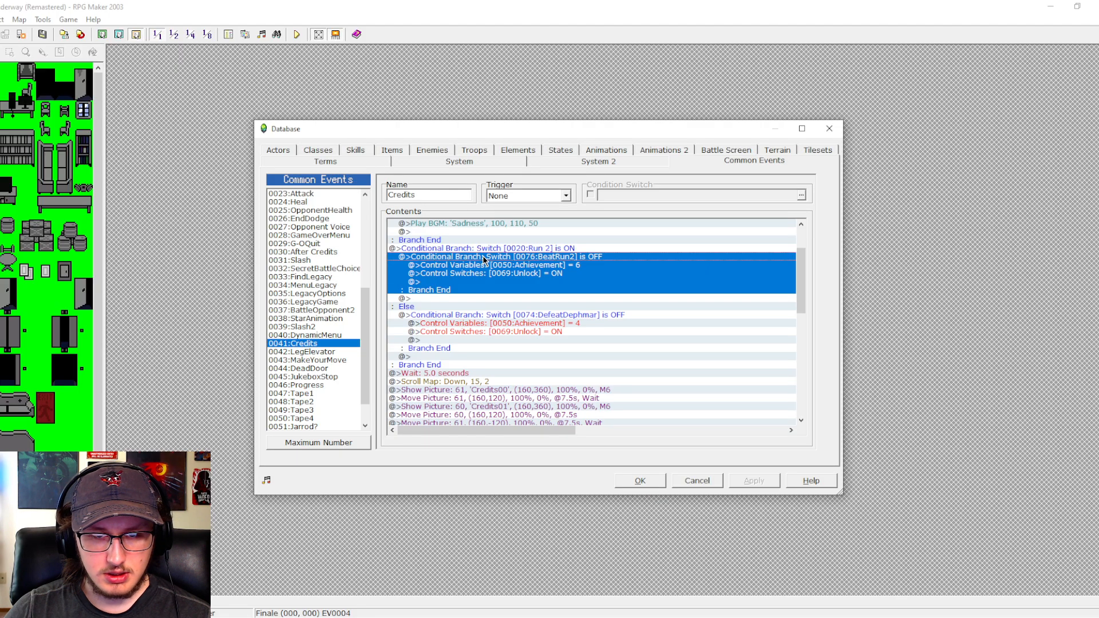
click(496, 316)
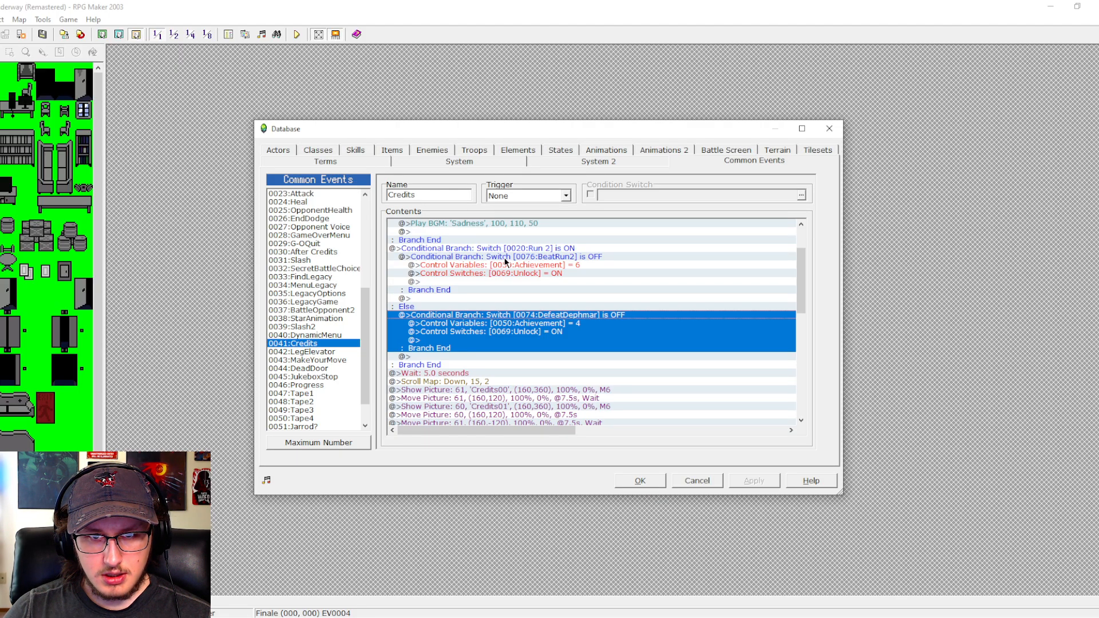
key(ctrl+c)
click(490, 248)
key(ctrl+v)
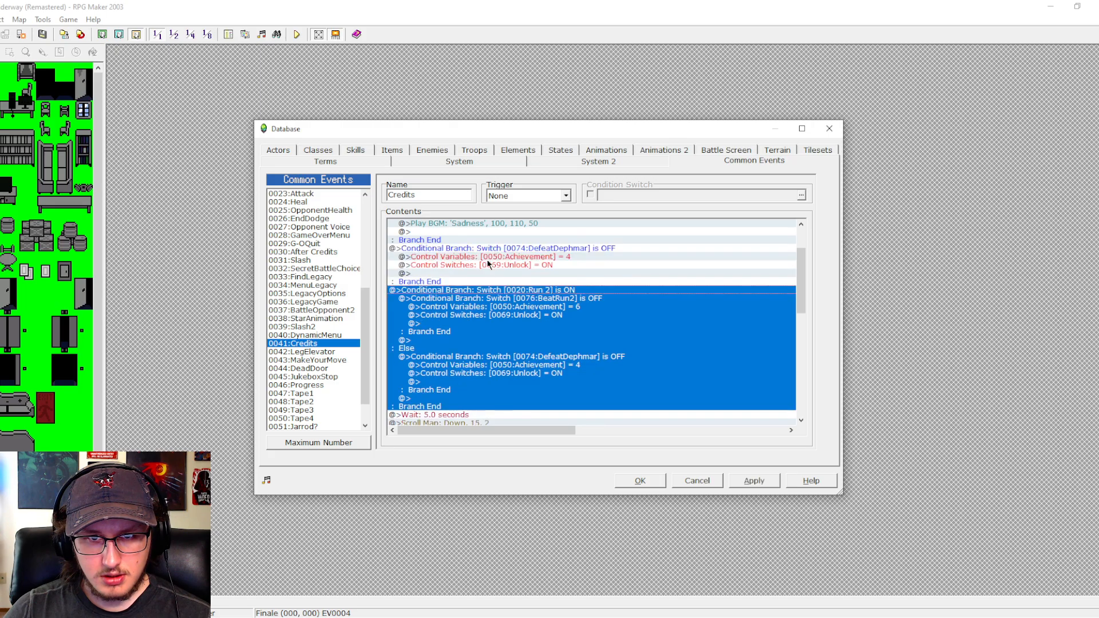
- Copy the BeatRun2 achievement branch and delete the whole Run 2 conditional branch from the Credits common event, keeping the database changes
click(497, 299)
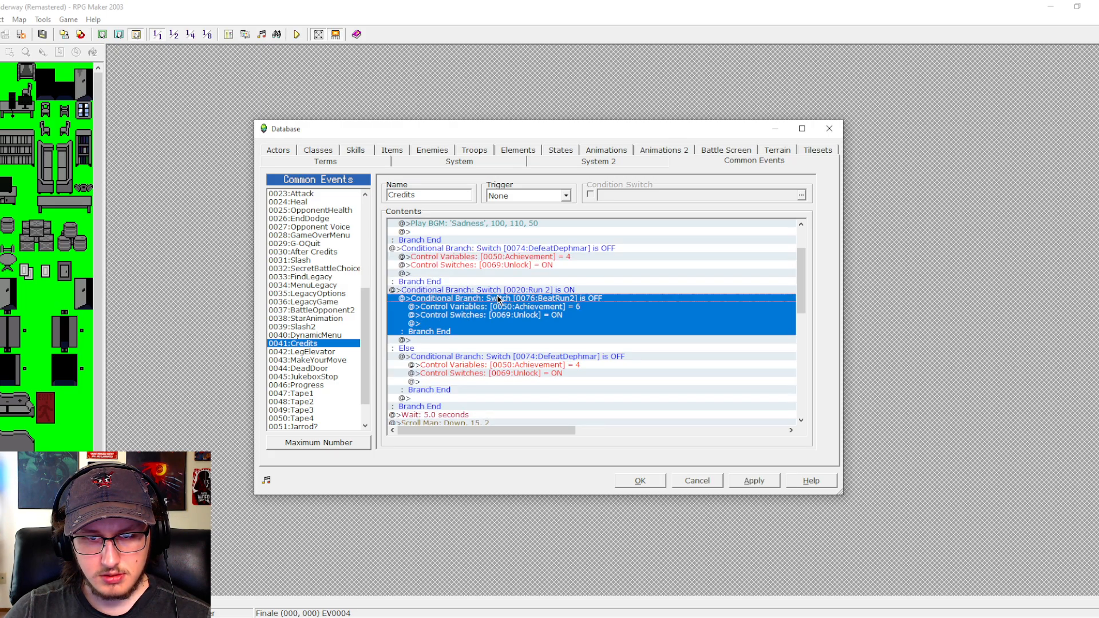
click(498, 289)
key(Delete)
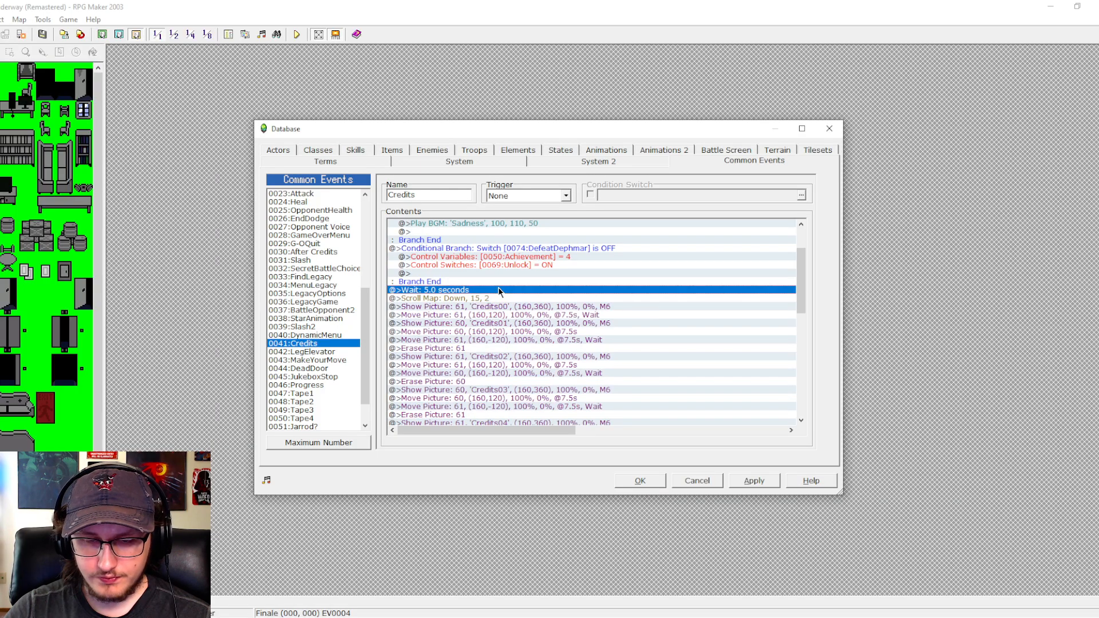
click(755, 480)
click(639, 480)
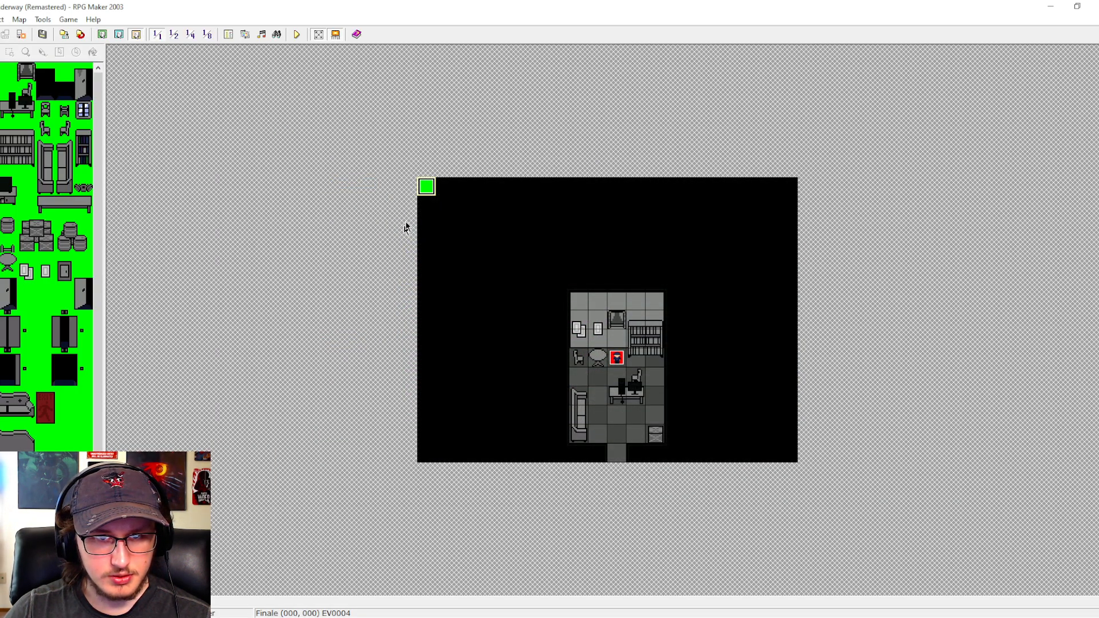
- Paste the BeatRun2 achievement branch directly before the 7.5-second wait in the Finale map's EV0004 and save the event
double_click(427, 186)
drag(815, 250, 824, 359)
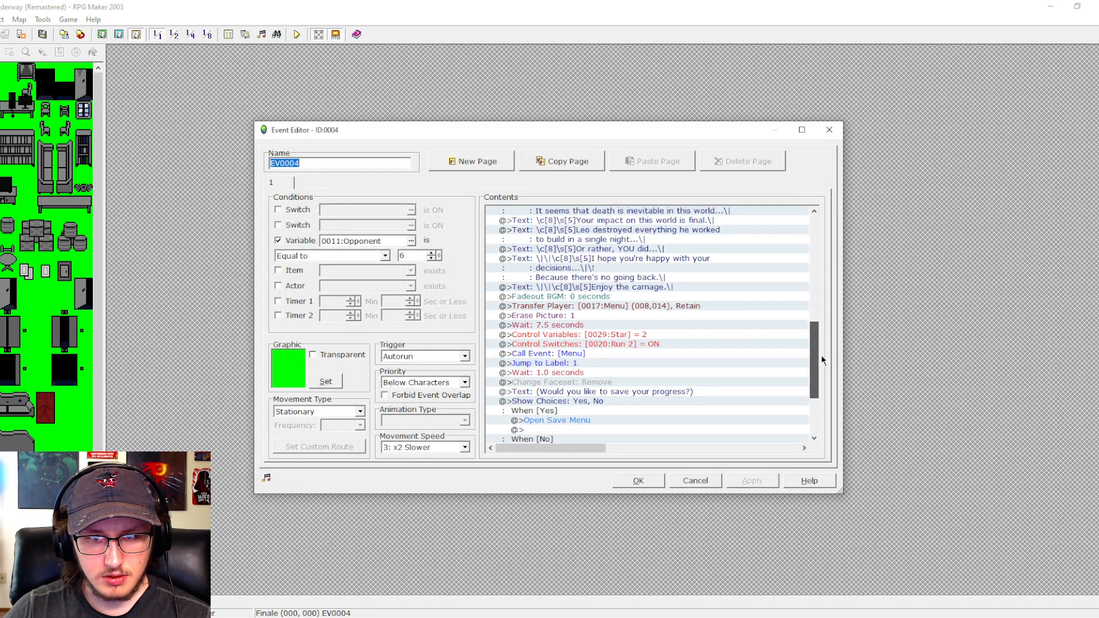
click(562, 298)
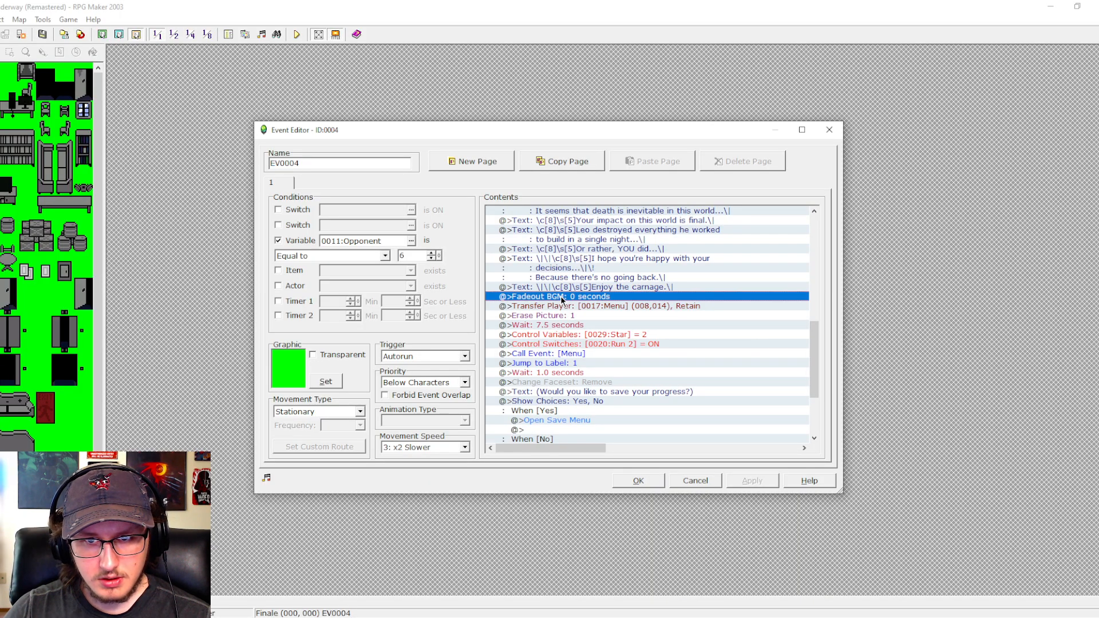
click(575, 307)
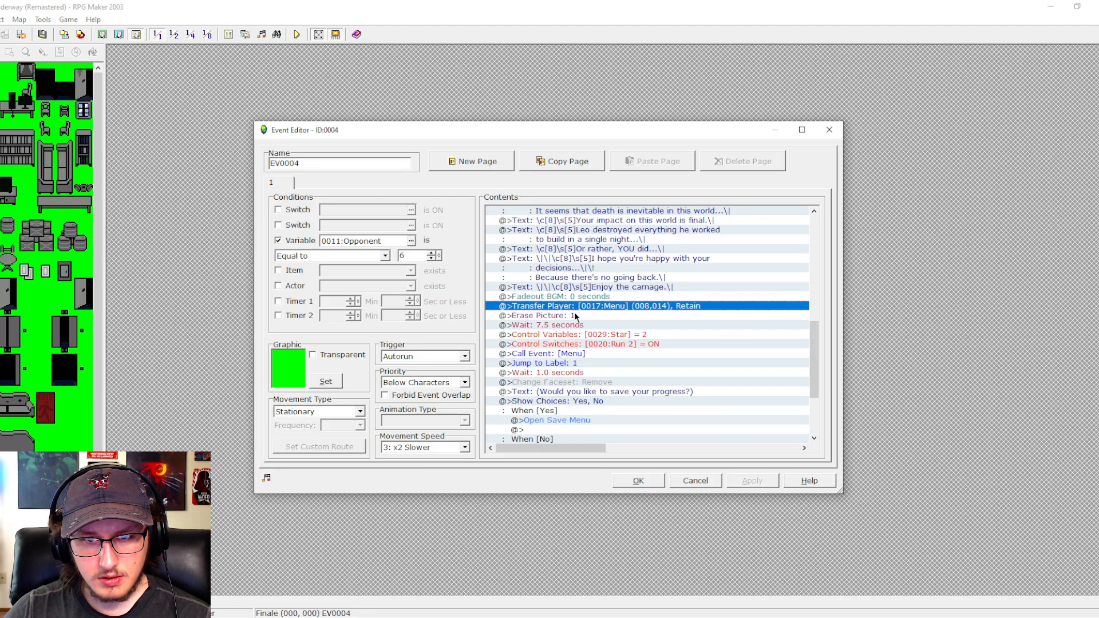
click(574, 316)
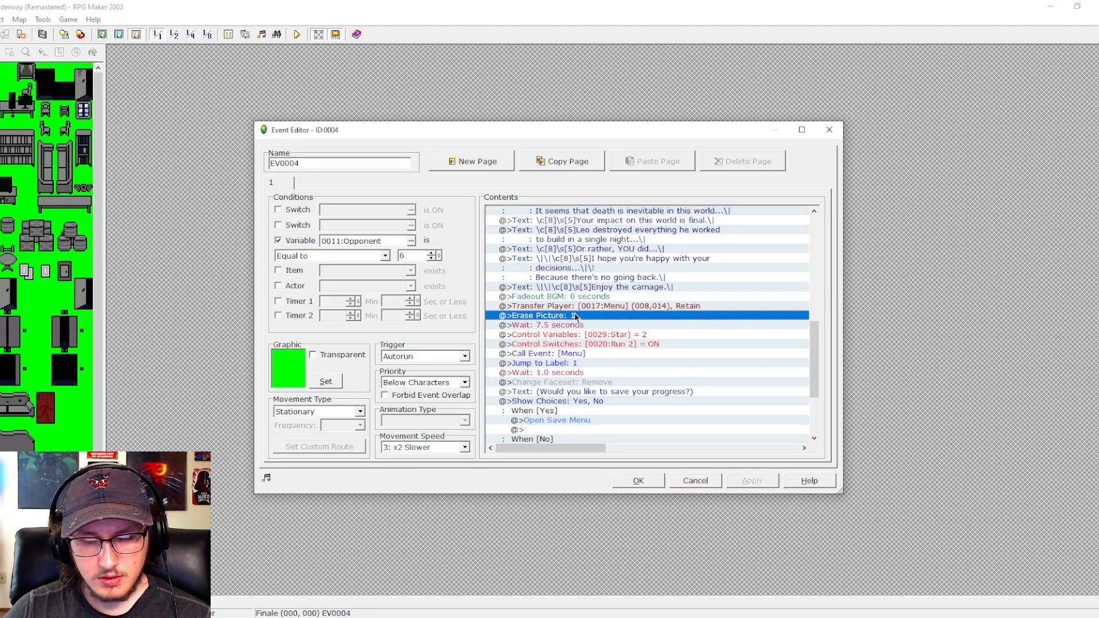
click(576, 326)
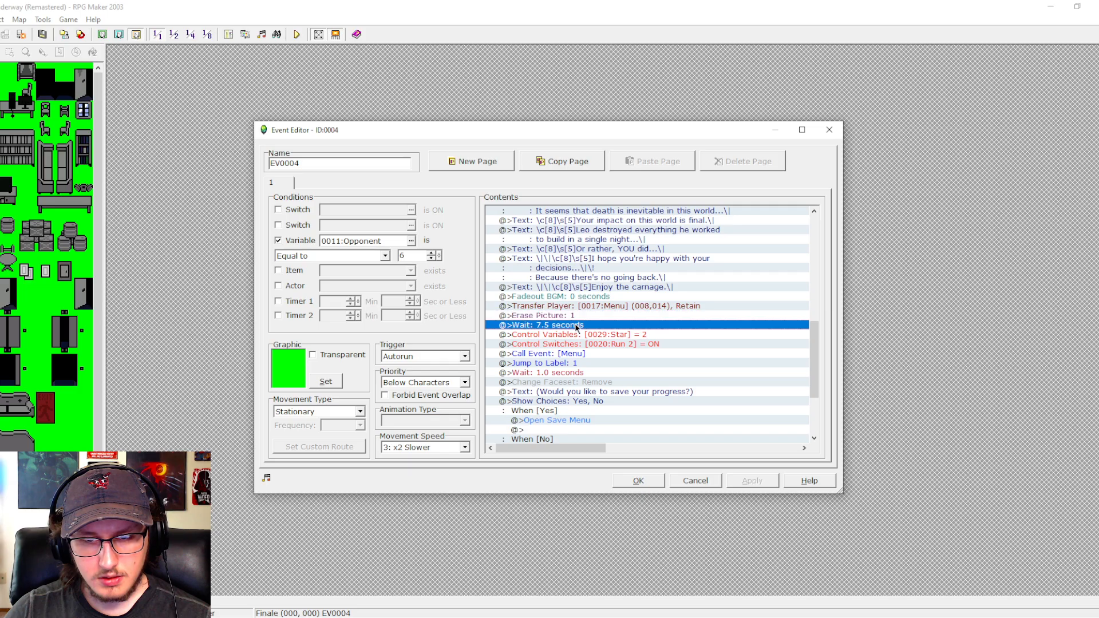
key(ctrl+v)
click(736, 476)
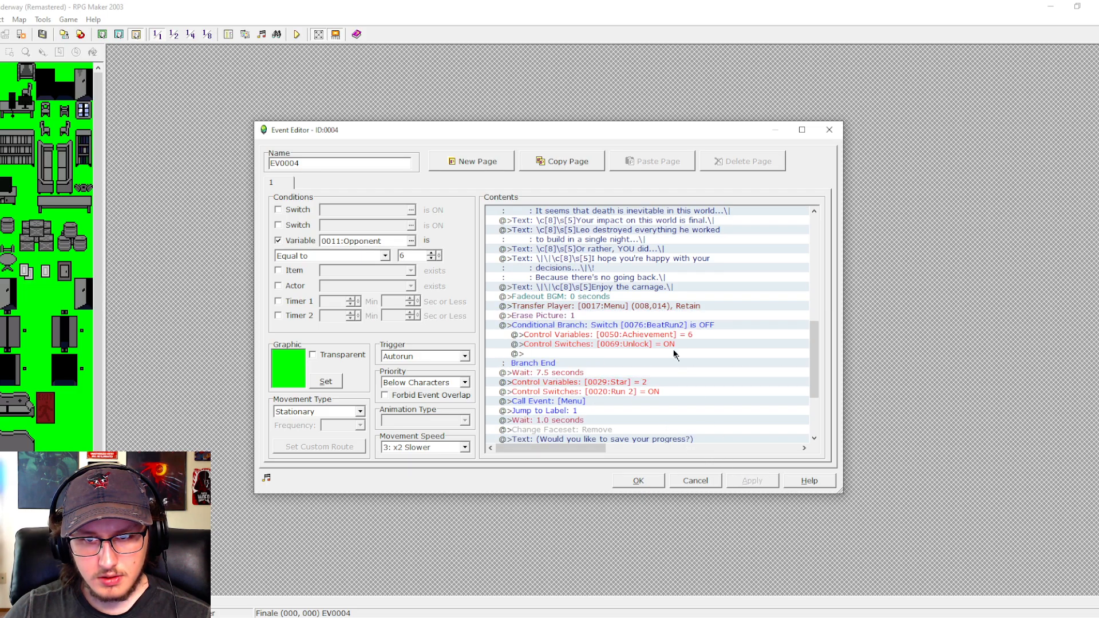
click(648, 481)
- Insert a conditional branch with an Else case for switch 0033:LegacyMode being OFF above the DefeatDephmar branch in the Credits common event
click(229, 35)
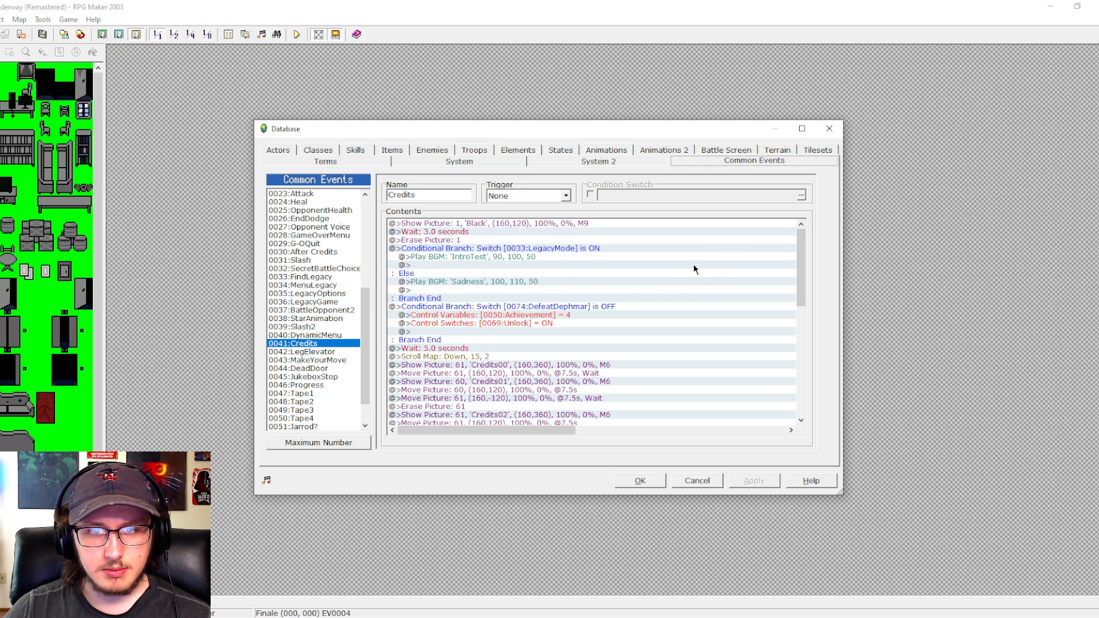
double_click(480, 308)
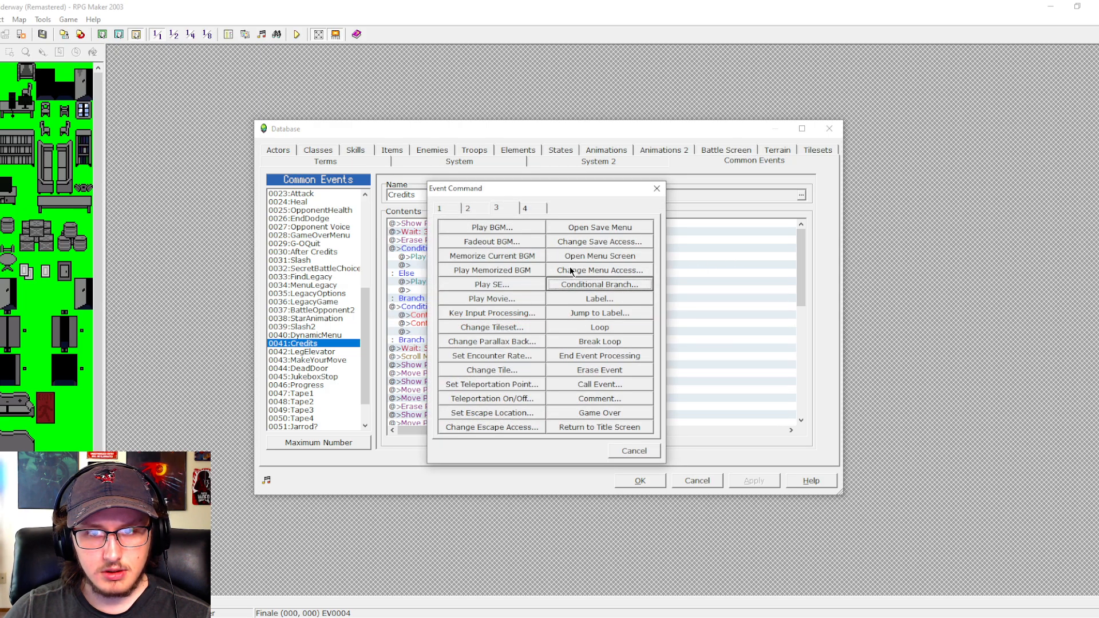
click(584, 280)
click(567, 259)
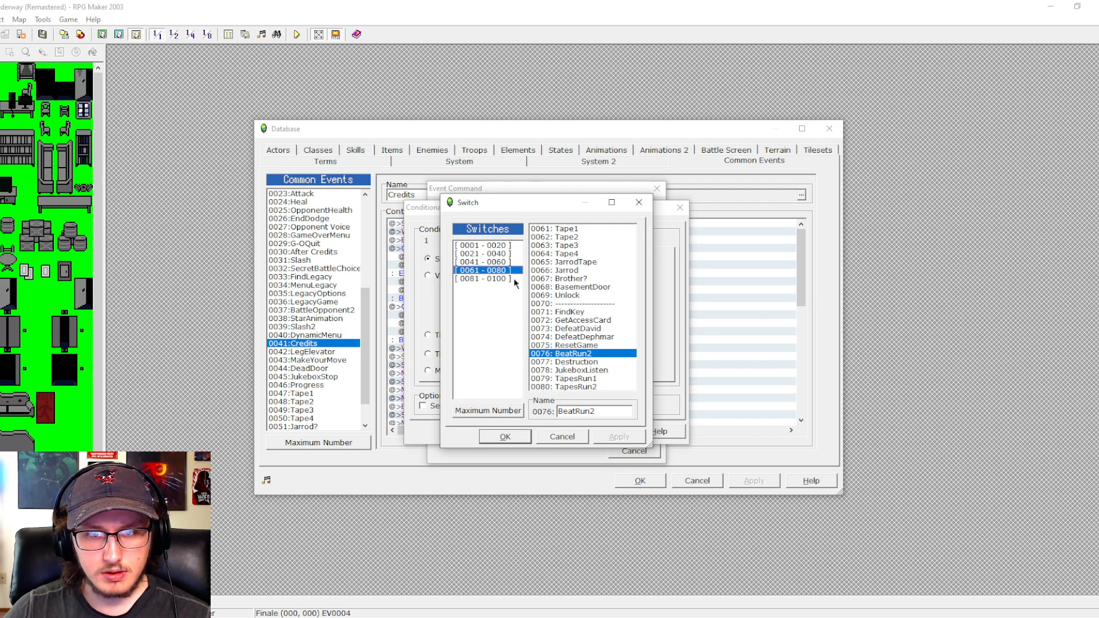
click(505, 279)
click(508, 254)
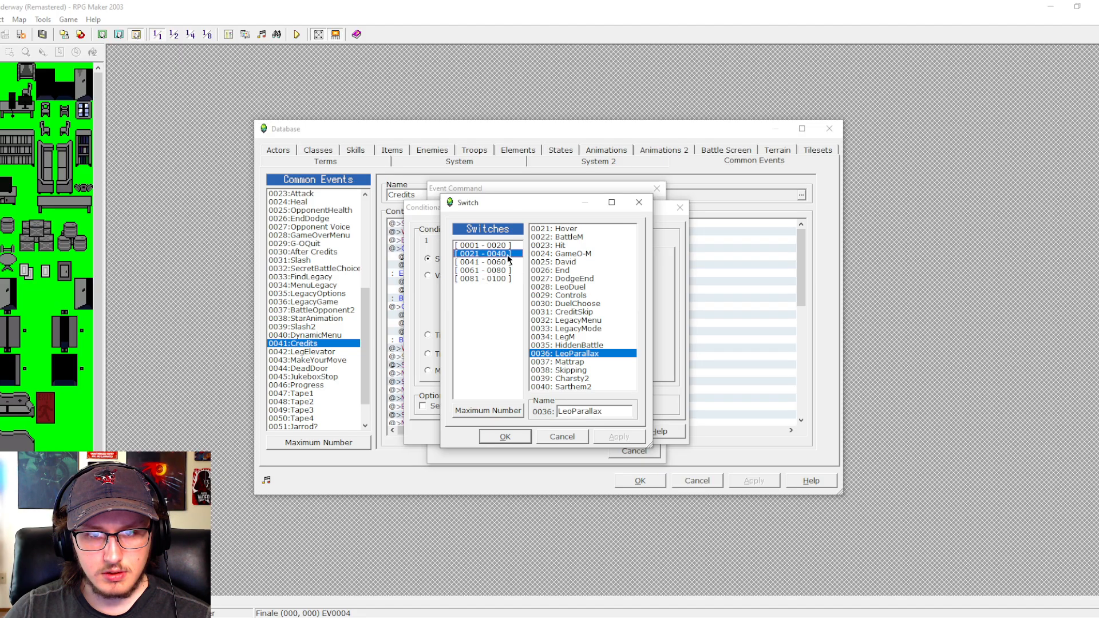
click(511, 264)
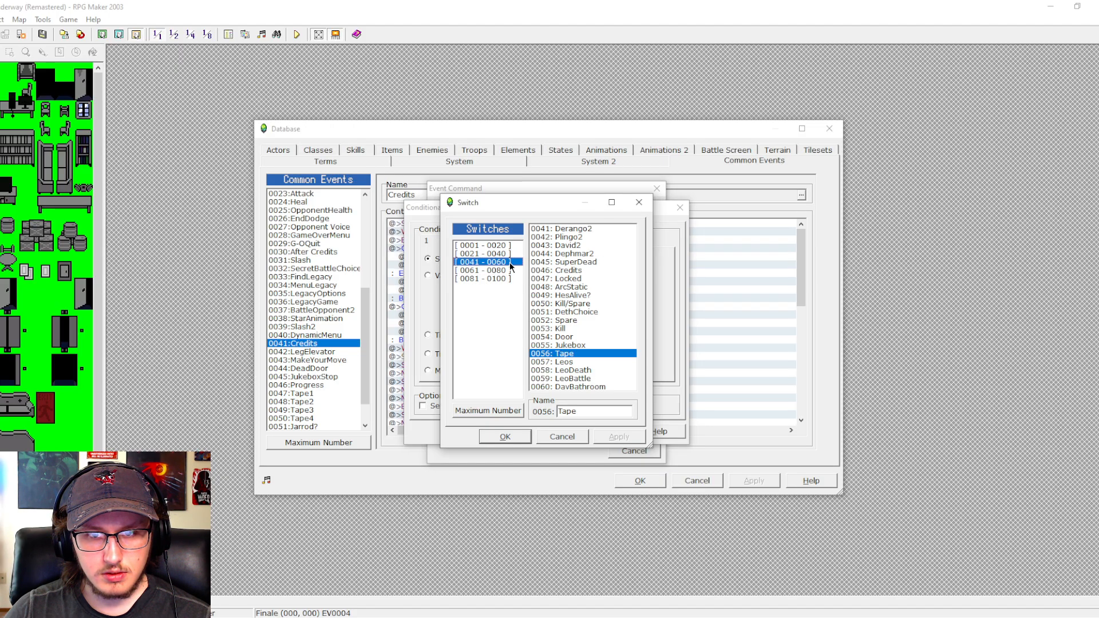
click(510, 254)
click(561, 329)
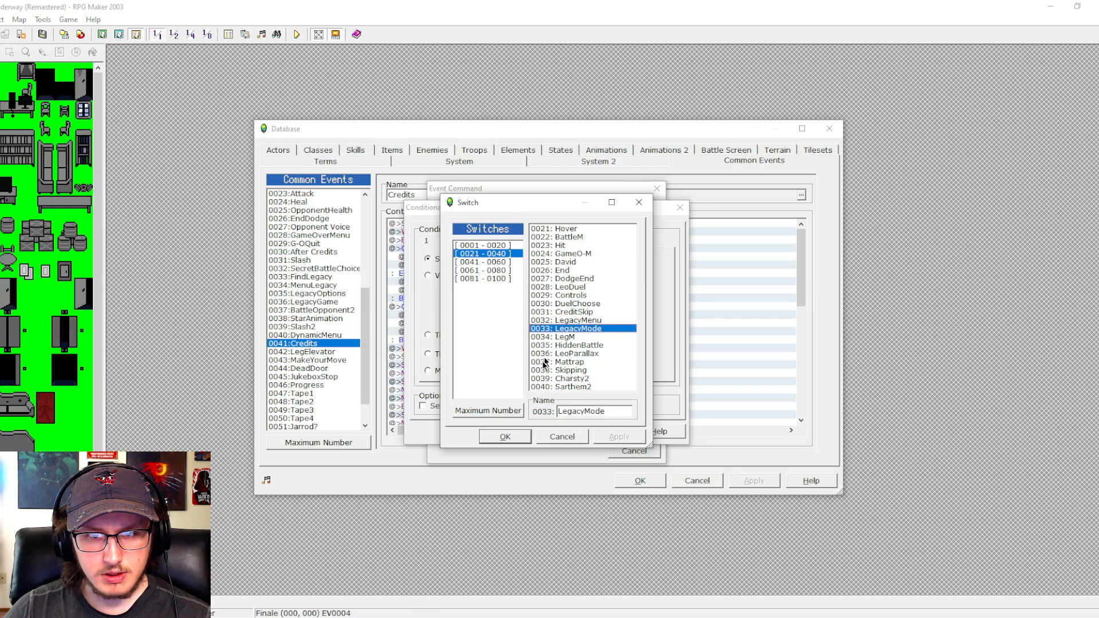
click(511, 435)
click(544, 430)
- Copy the DefeatDephmar branch into both cases of the LegacyMode OFF branch and delete the original below it
click(530, 348)
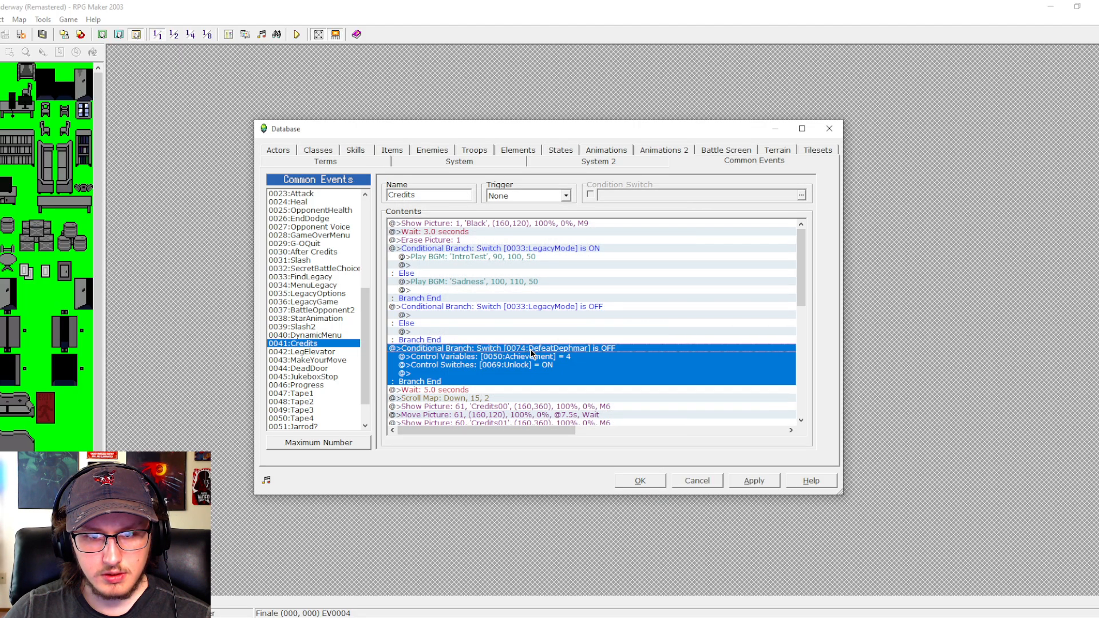
key(ctrl+c)
click(520, 332)
key(ctrl+v)
click(513, 315)
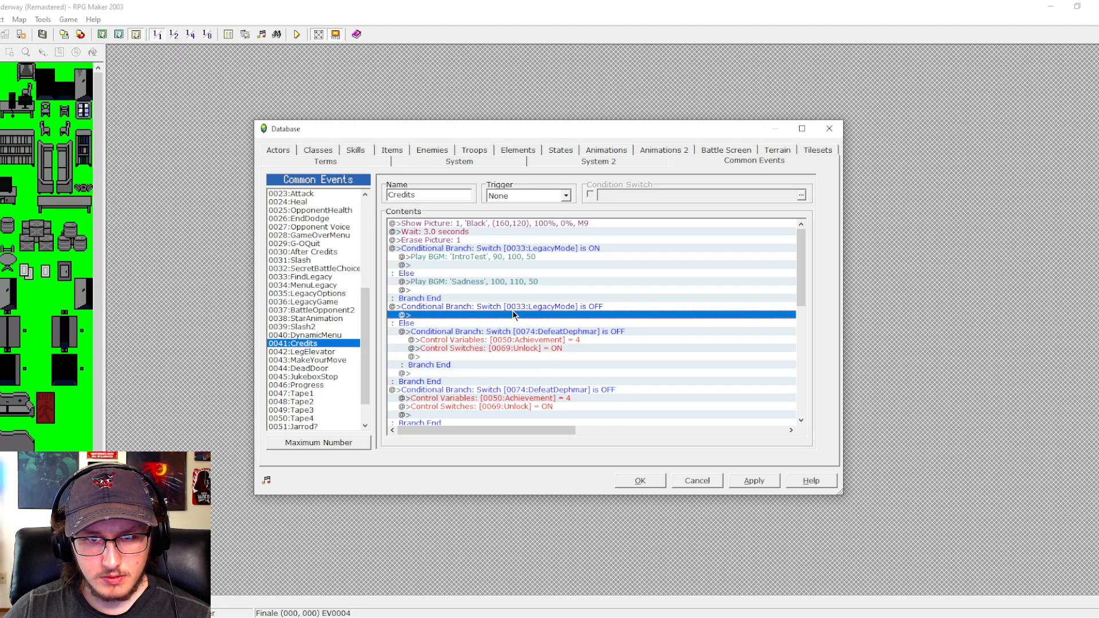
key(ctrl+v)
scroll(518, 335, down, 5)
click(522, 317)
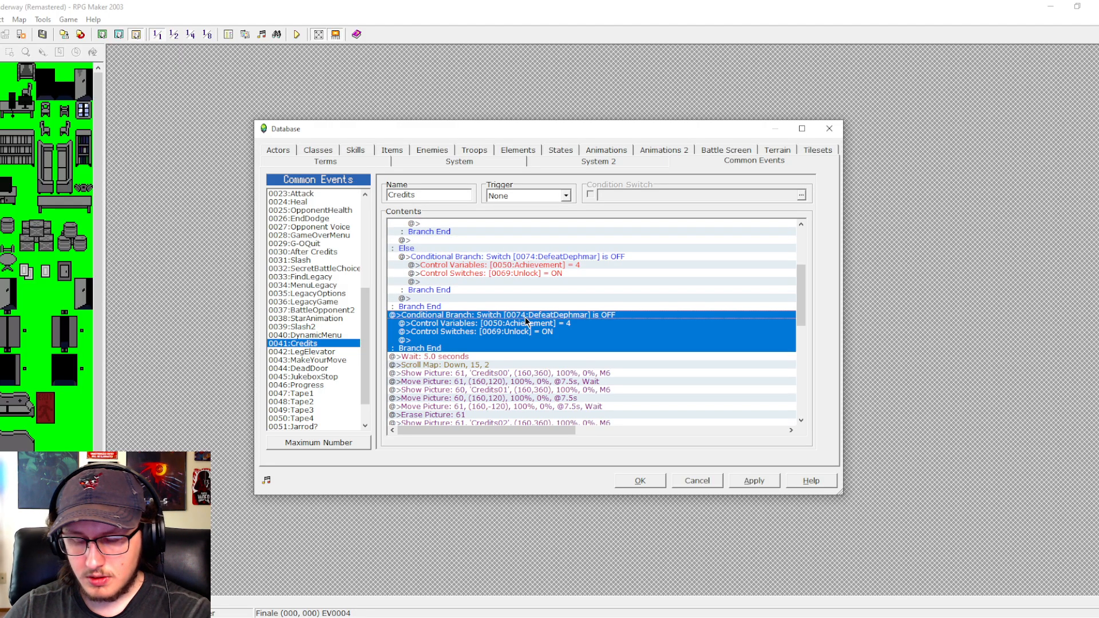
key(Delete)
- Change the condition of the LegacyMode branch that holds the DefeatDephmar branches to ON
scroll(520, 324, up, 2)
click(513, 317)
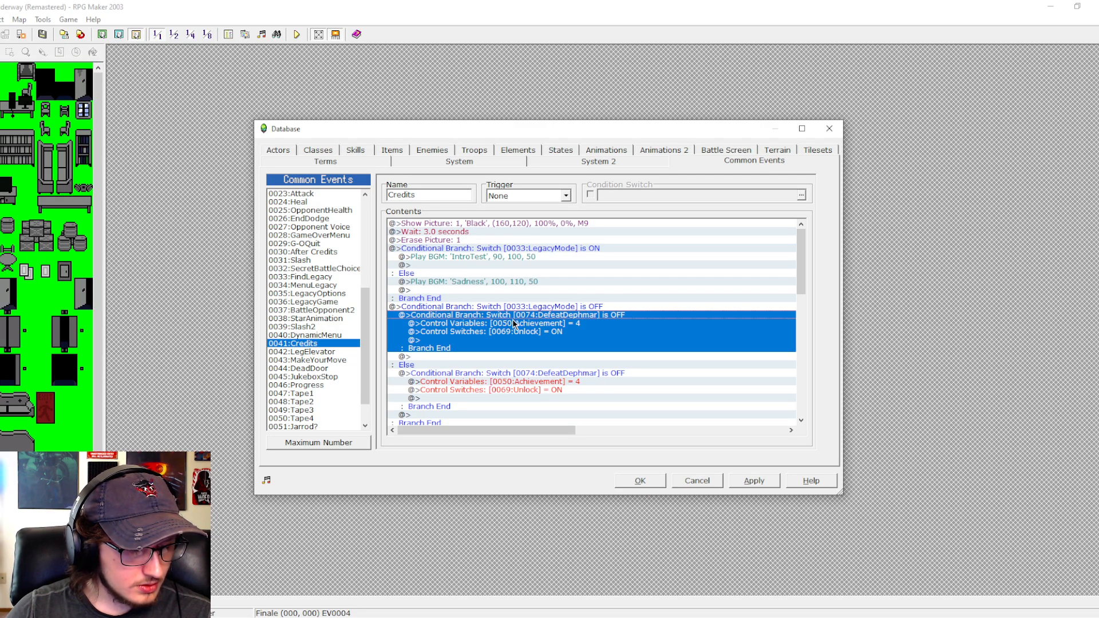
double_click(512, 318)
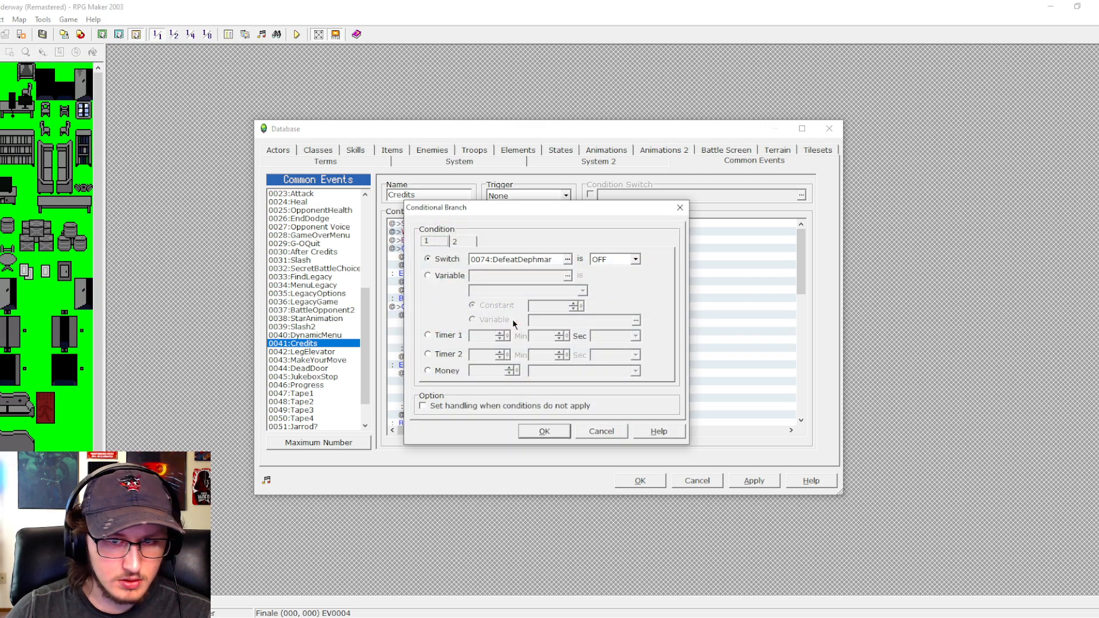
click(600, 431)
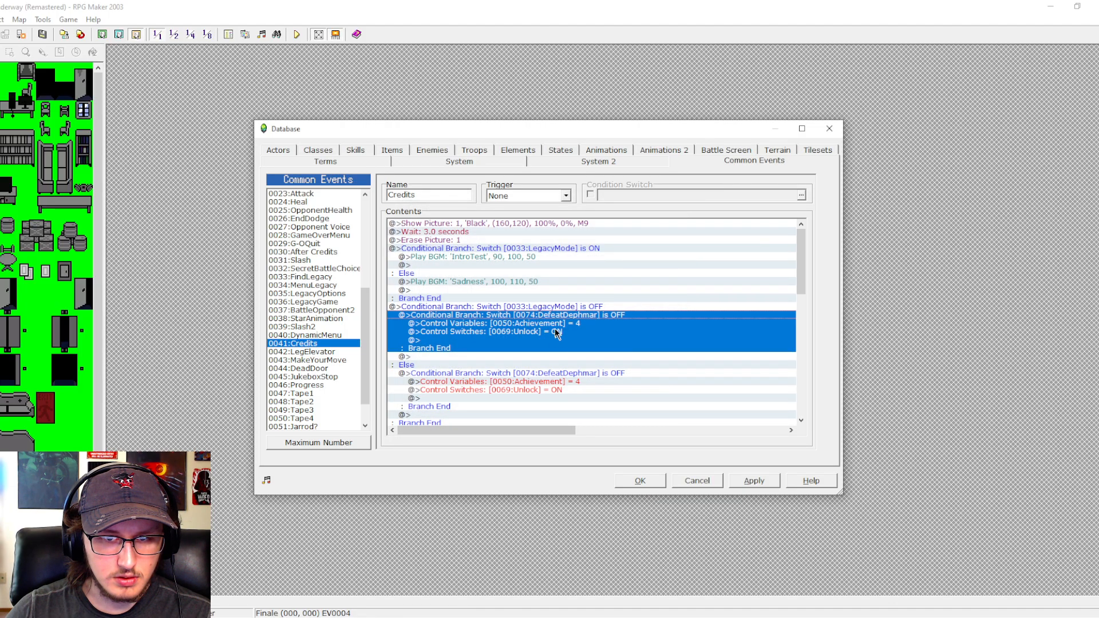
double_click(553, 309)
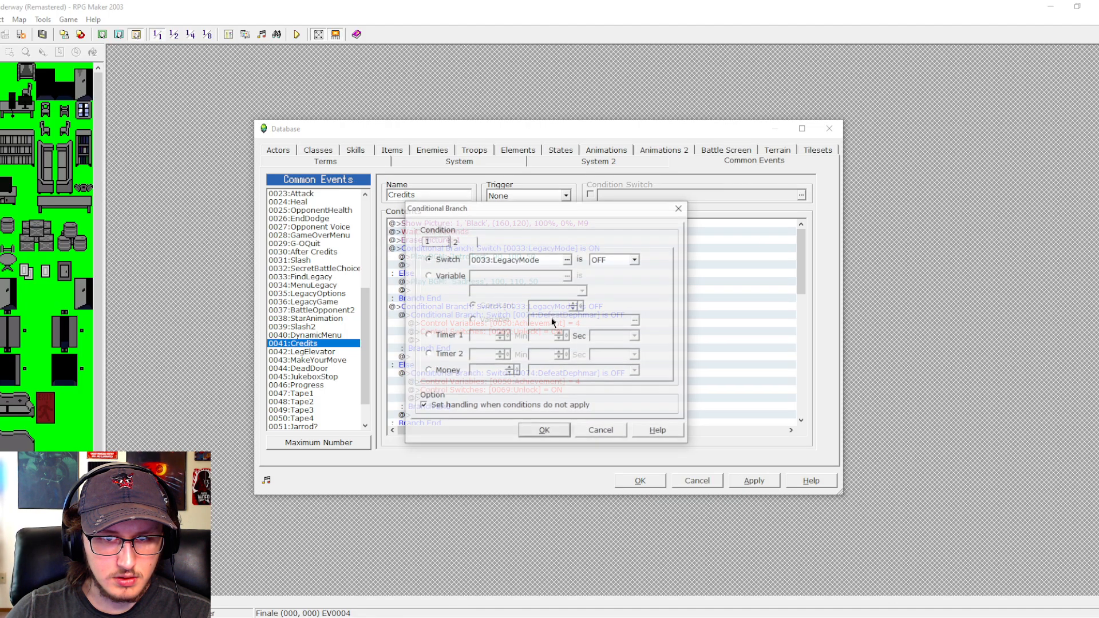
click(636, 259)
click(608, 267)
click(554, 435)
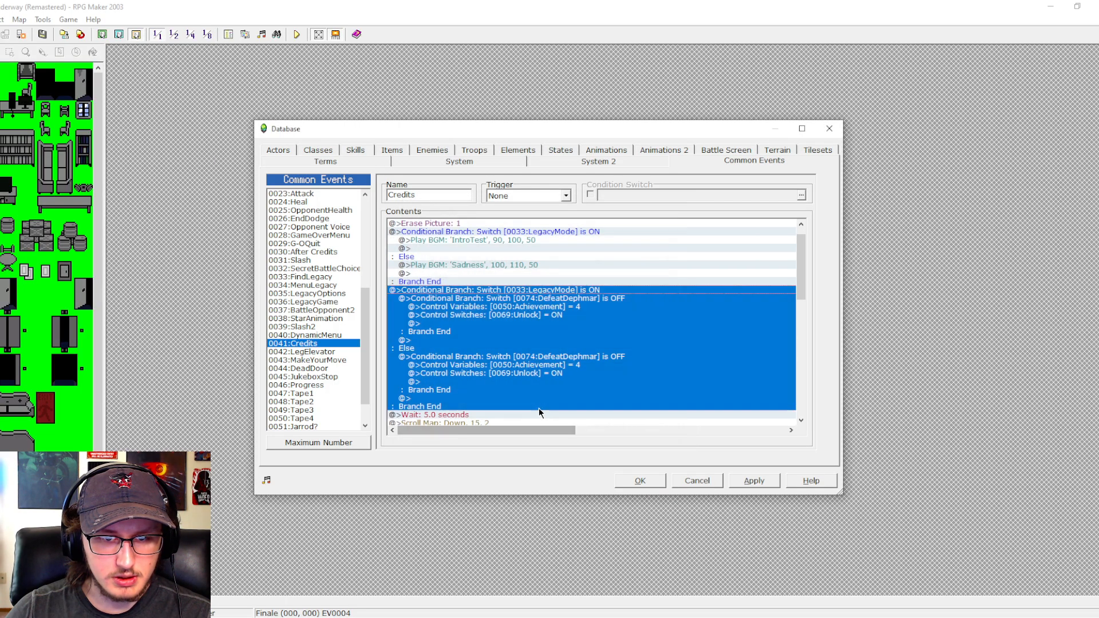
- Insert a conditional branch without an Else case for switch 0053:Kill being ON above the first DefeatDephmar branch, inside the LegacyMode ON case
click(540, 299)
double_click(540, 300)
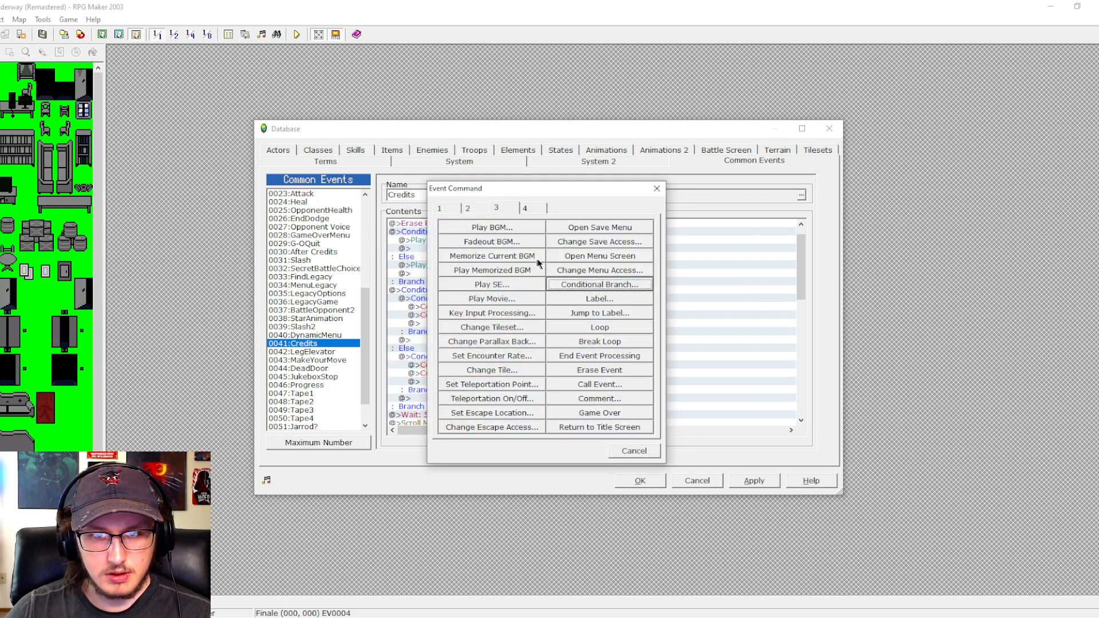
click(567, 278)
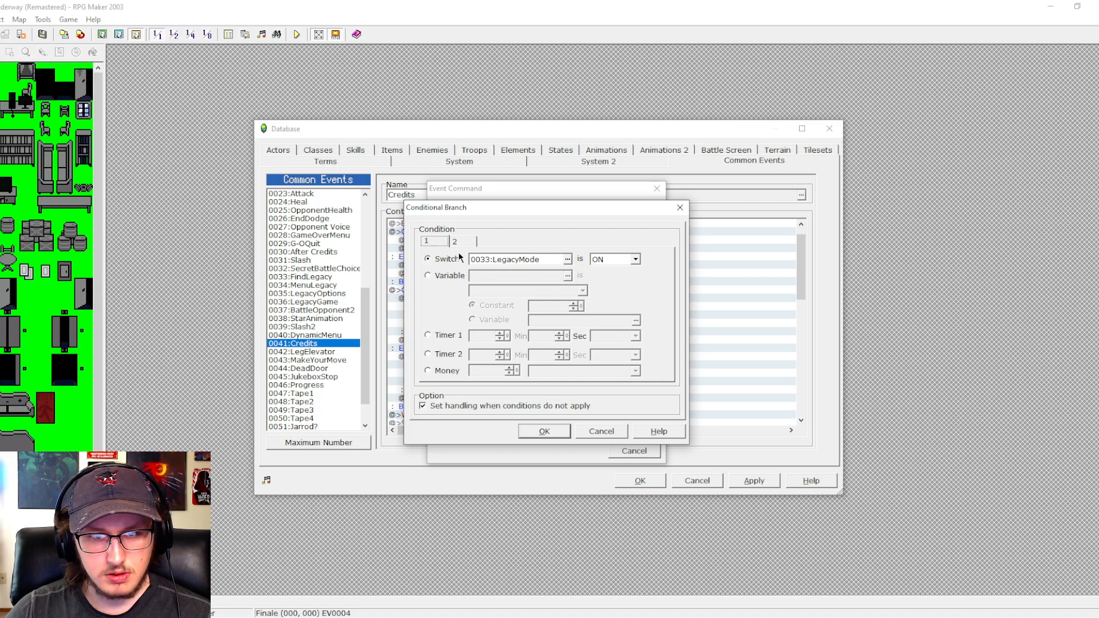
click(477, 404)
click(567, 259)
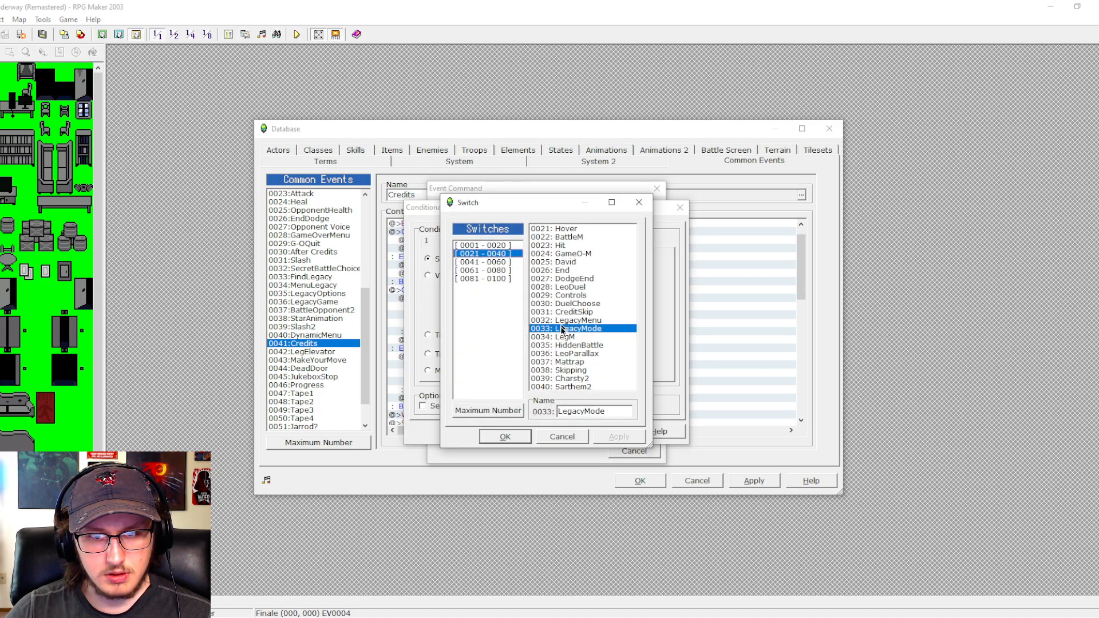
click(514, 263)
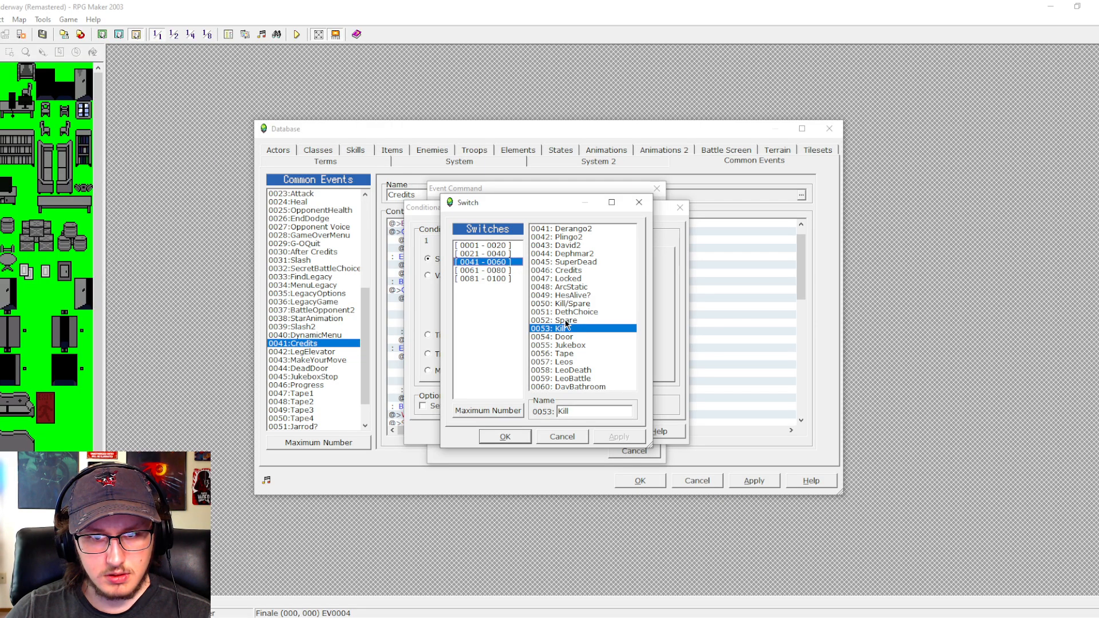
click(504, 436)
click(541, 429)
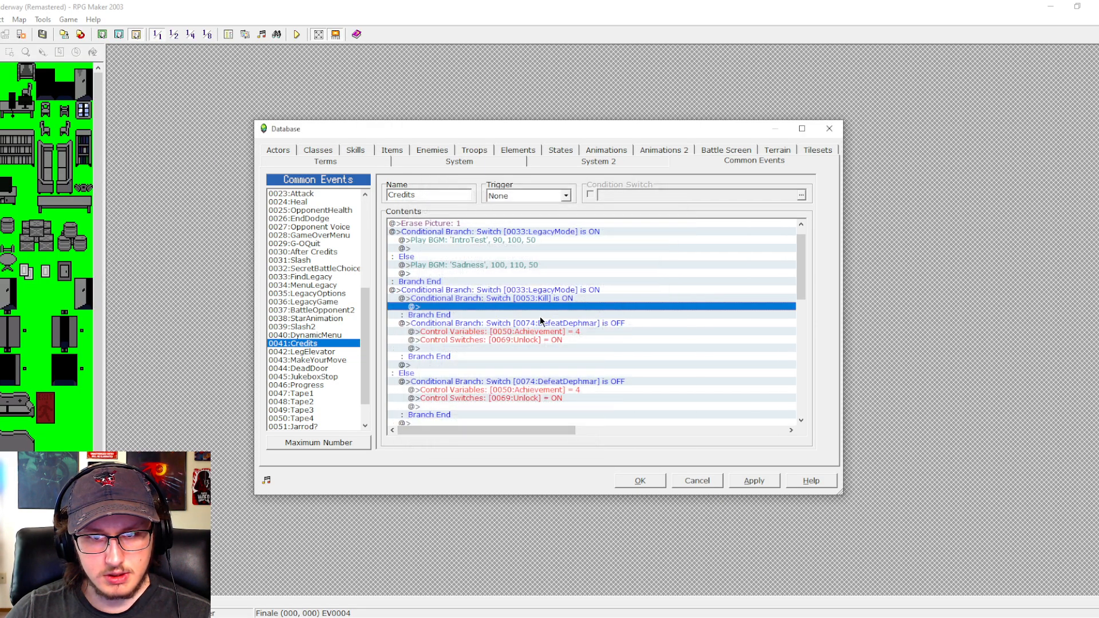
- Duplicate the Kill conditional branch directly below itself and change the upper copy's switch to 0052:Spare
click(539, 299)
key(ctrl+c)
click(534, 323)
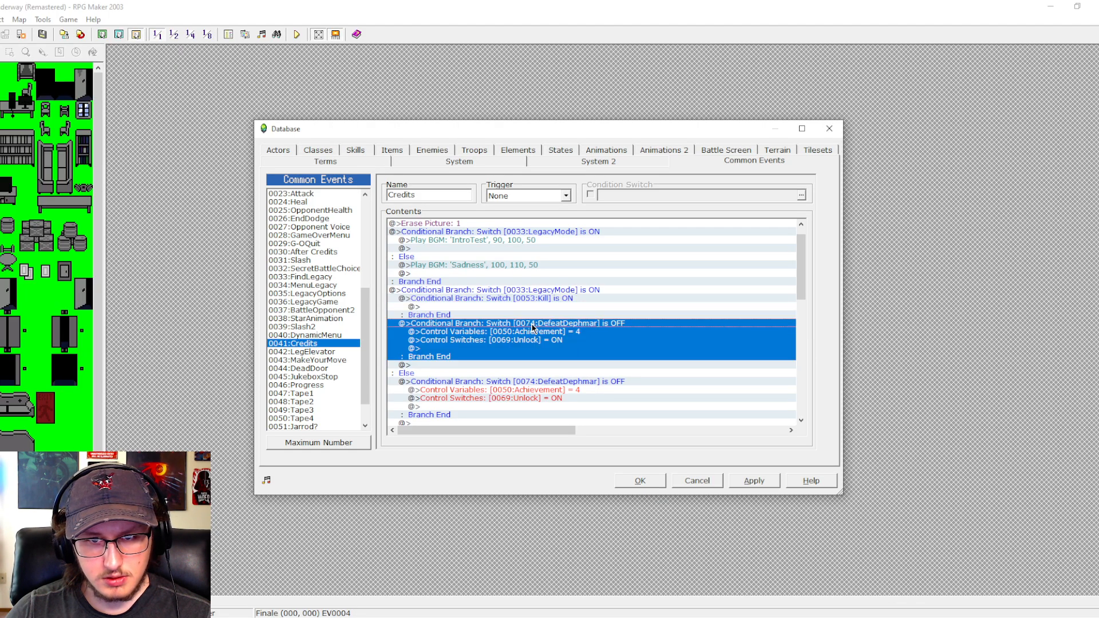
key(ctrl+v)
double_click(533, 324)
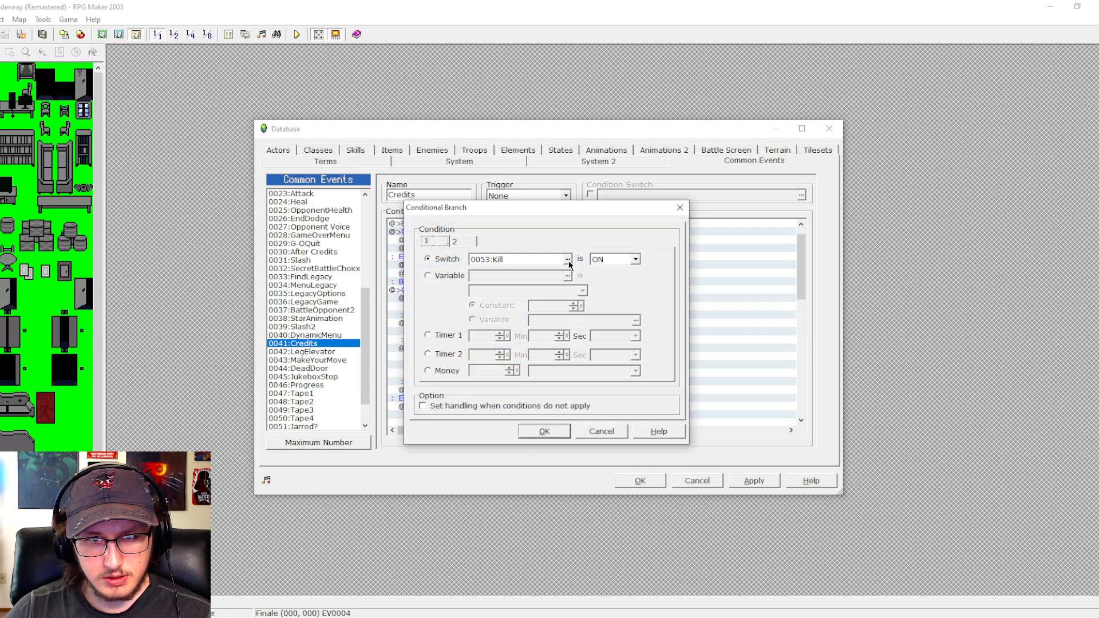
click(601, 431)
double_click(543, 296)
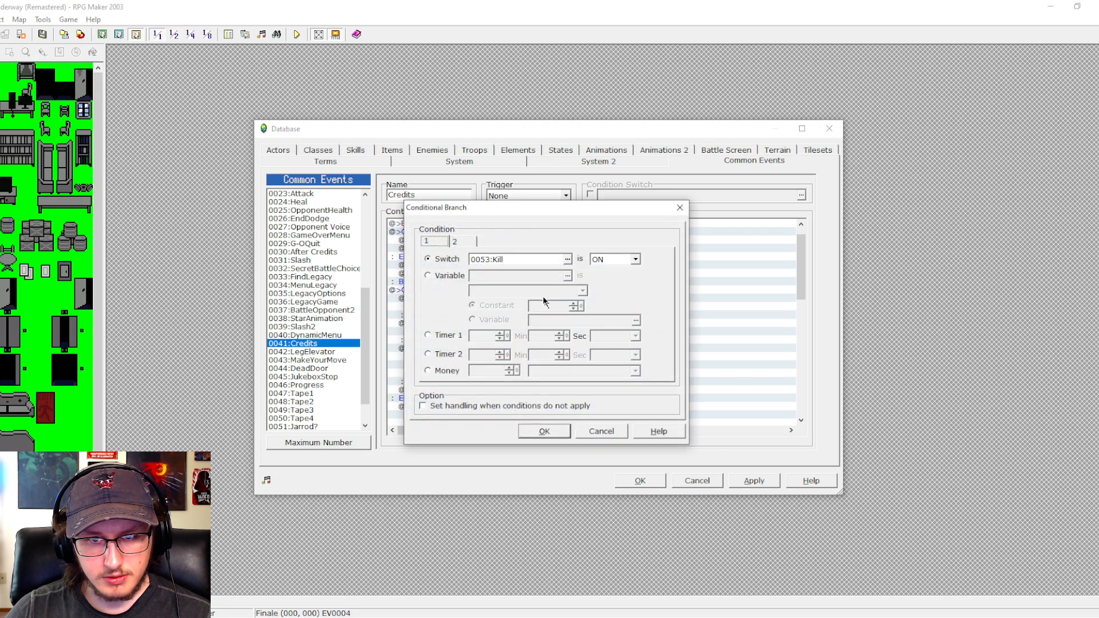
click(567, 259)
click(568, 320)
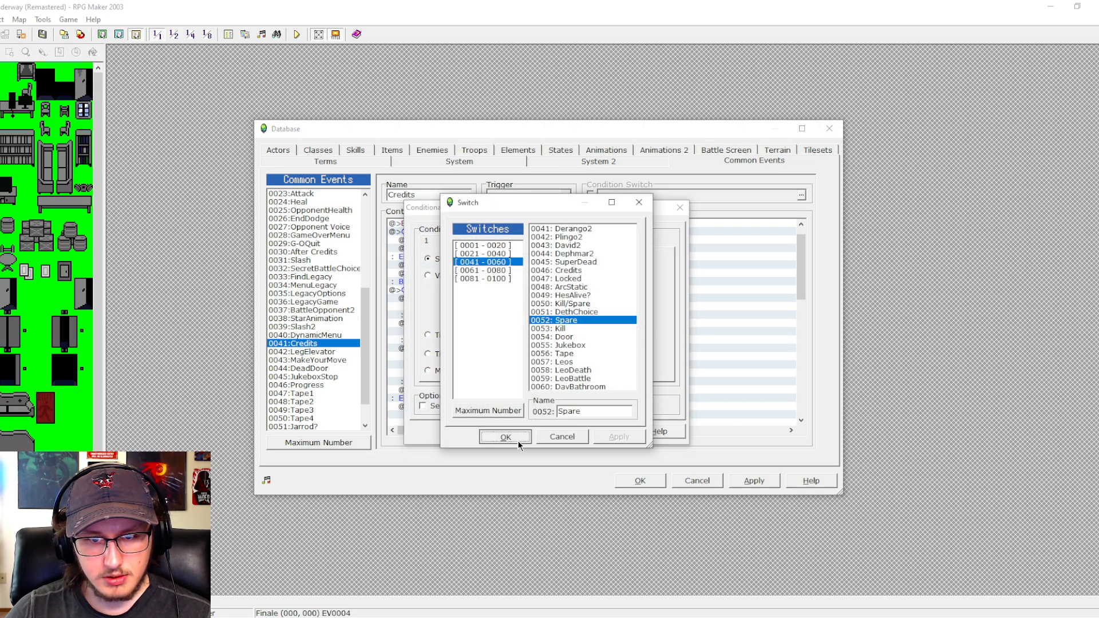
click(506, 437)
click(538, 431)
- Move the DefeatDephmar branch from the LegacyMode ON case into both the Kill and the Spare branches
click(510, 349)
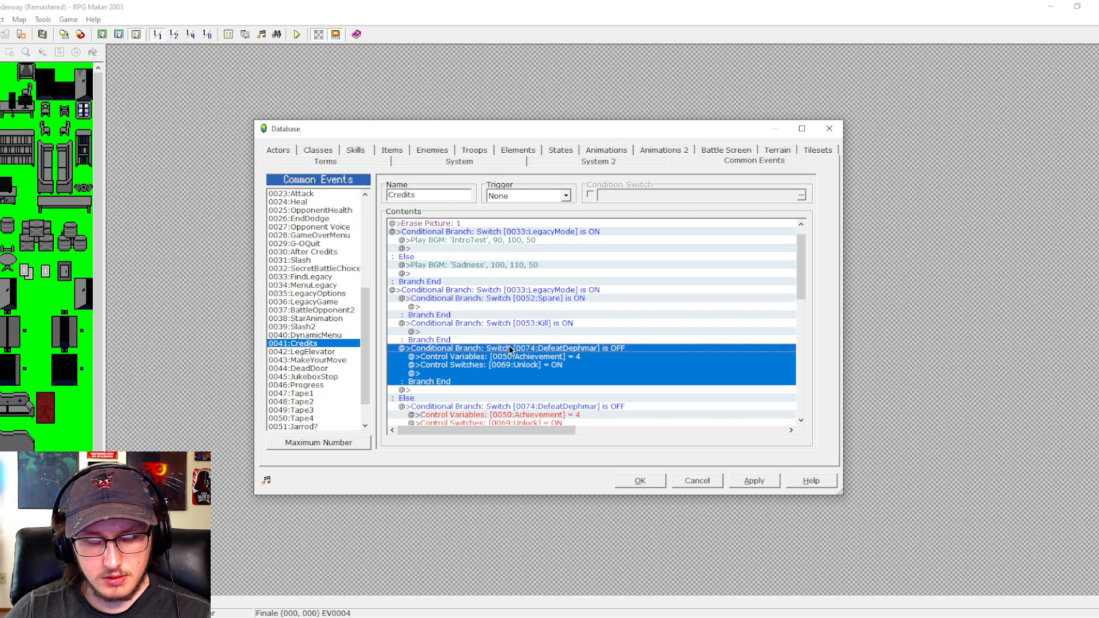
key(Delete)
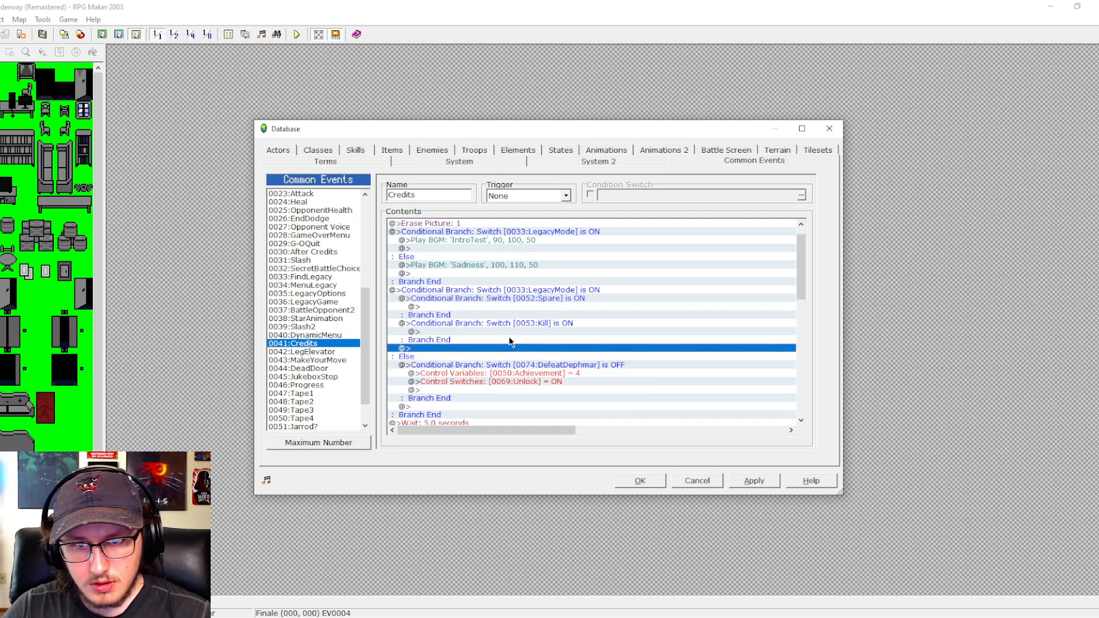
key(Up)
key(Up)
key(ctrl+v)
click(508, 307)
key(ctrl+v)
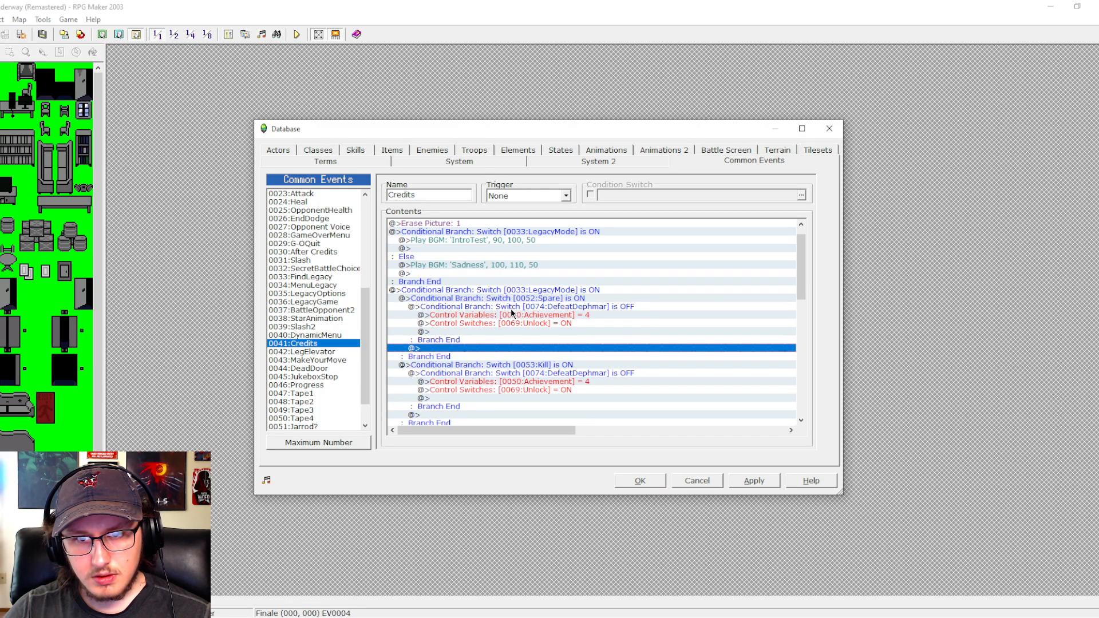
- Change the switch checked by the DefeatDephmar branch inside the Spare branch to 0083:SpareLegacy
scroll(511, 308, down, 2)
click(541, 248)
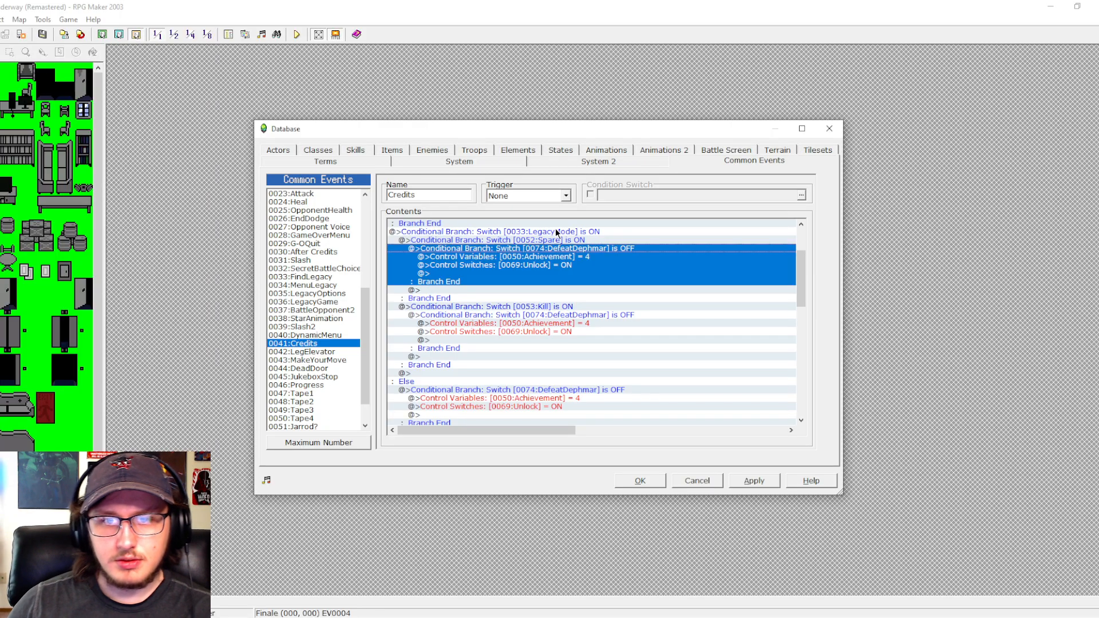
double_click(541, 248)
click(567, 259)
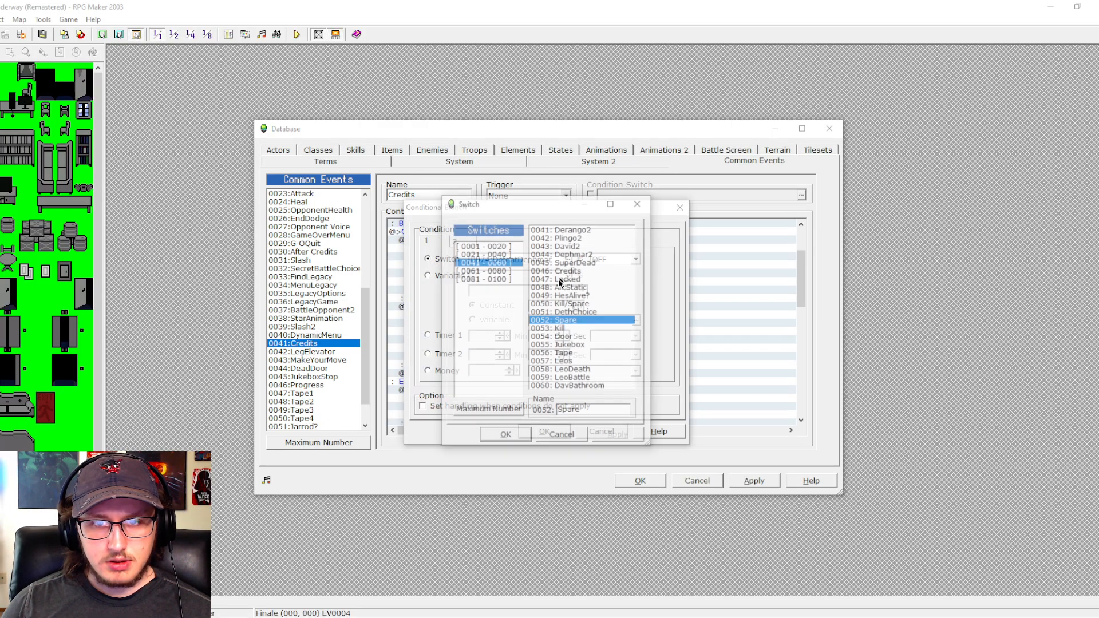
click(493, 270)
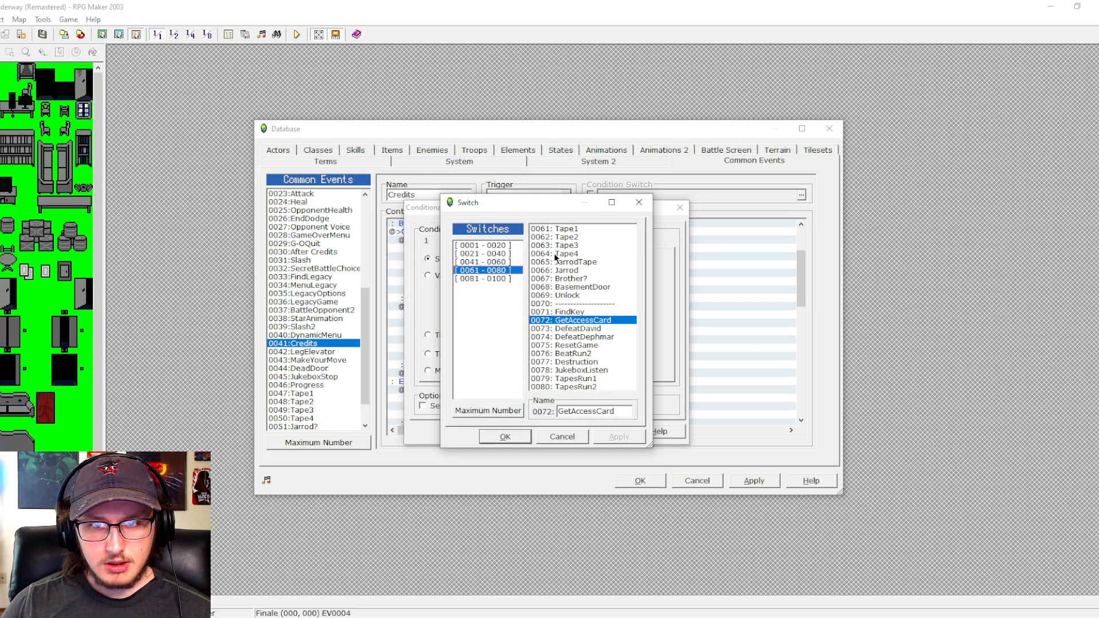
click(506, 279)
click(575, 245)
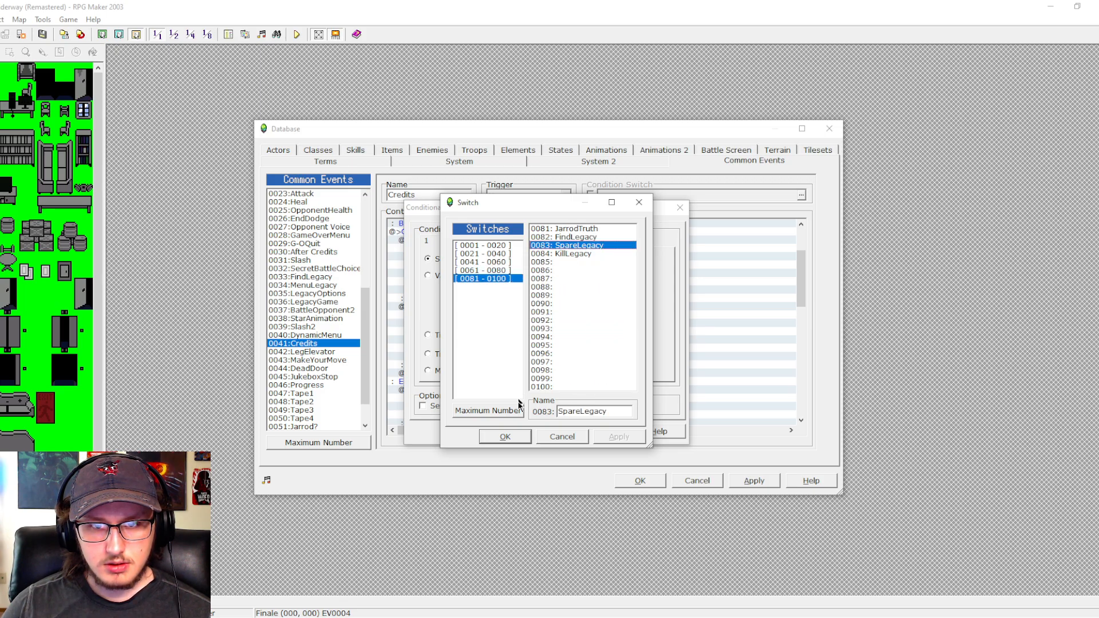
click(524, 436)
click(537, 431)
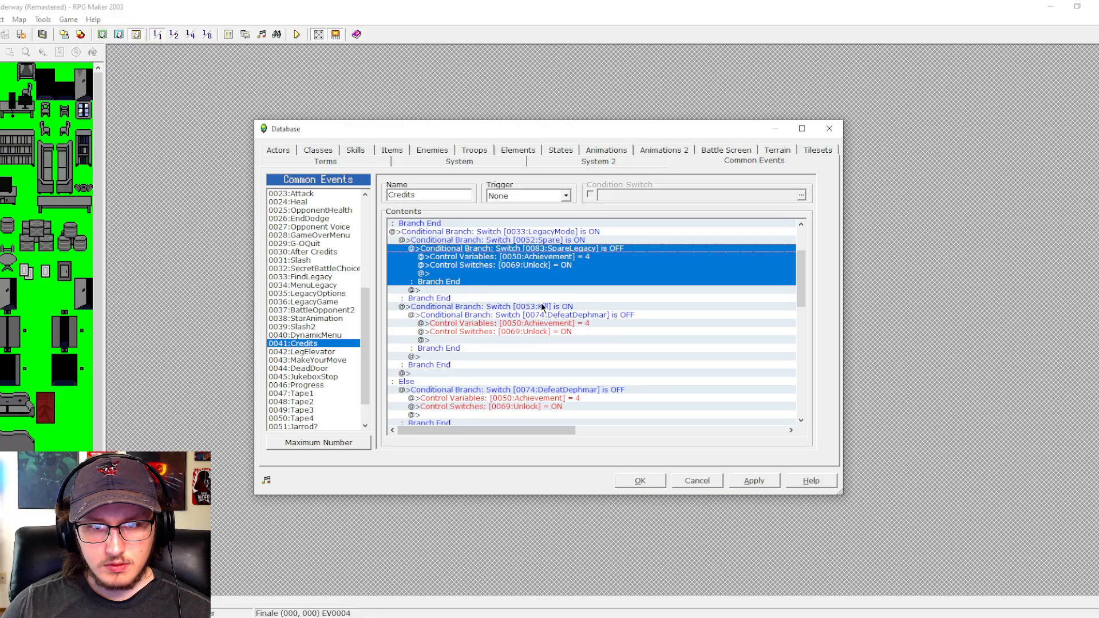
- Set the Achievement variable in the SpareLegacy branch to 13
click(562, 257)
double_click(517, 313)
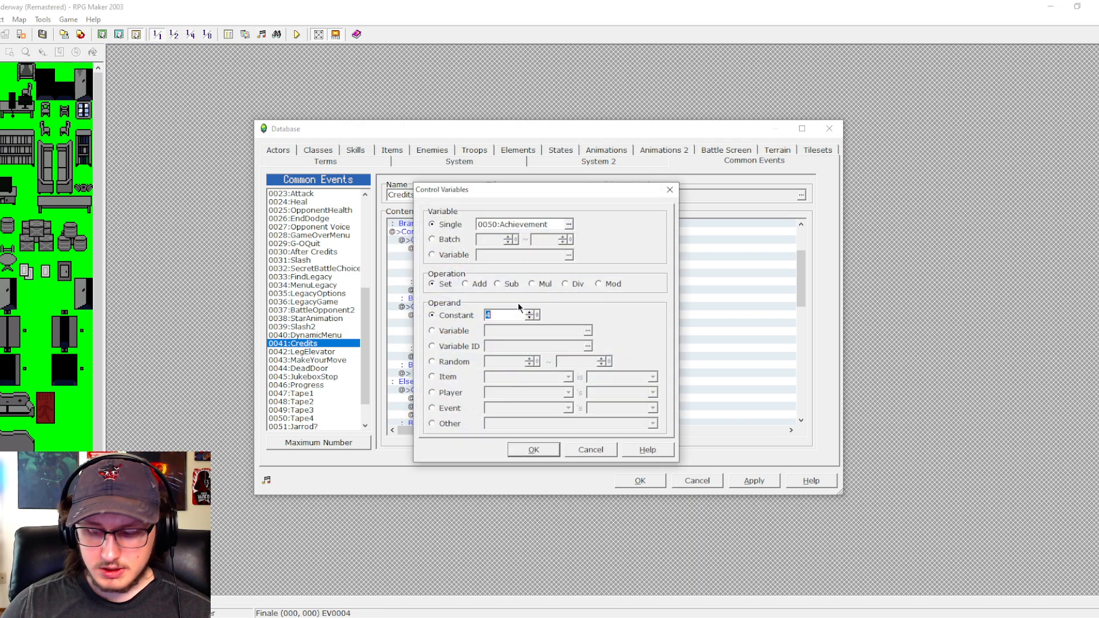
text(13)
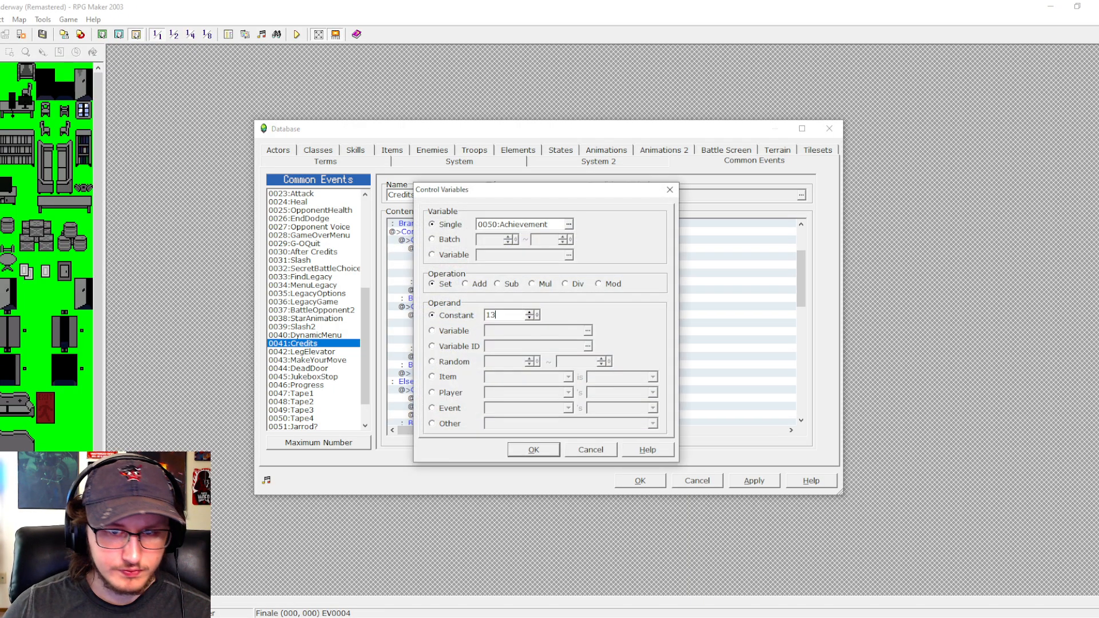
click(533, 448)
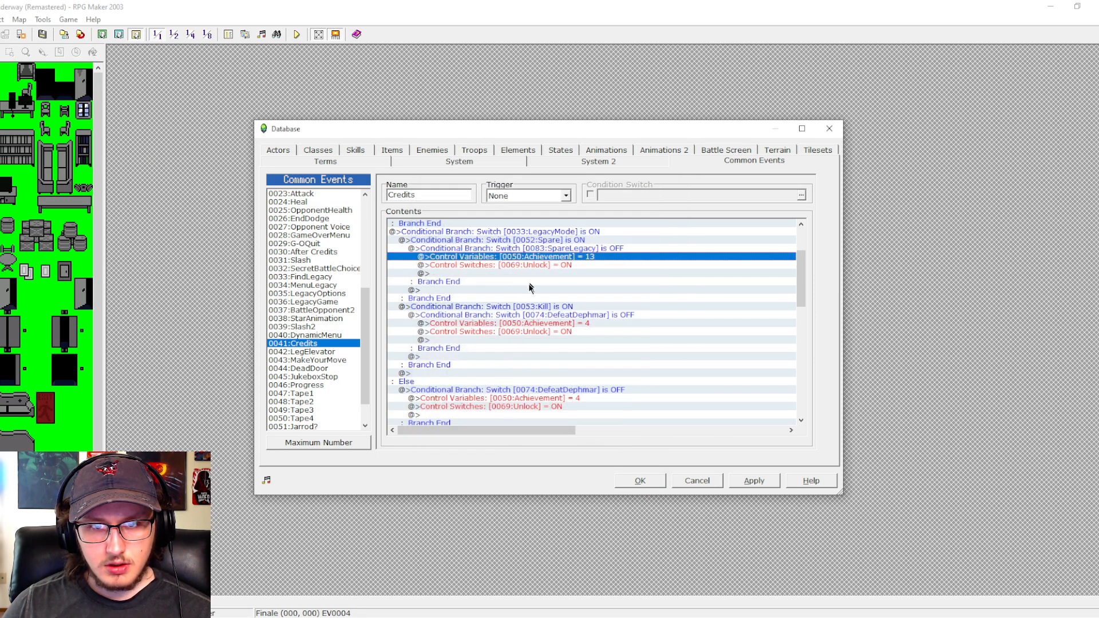
- Change the switch checked by the DefeatDephmar branch inside the Kill branch to 0084:KillLegacy
click(536, 316)
double_click(536, 317)
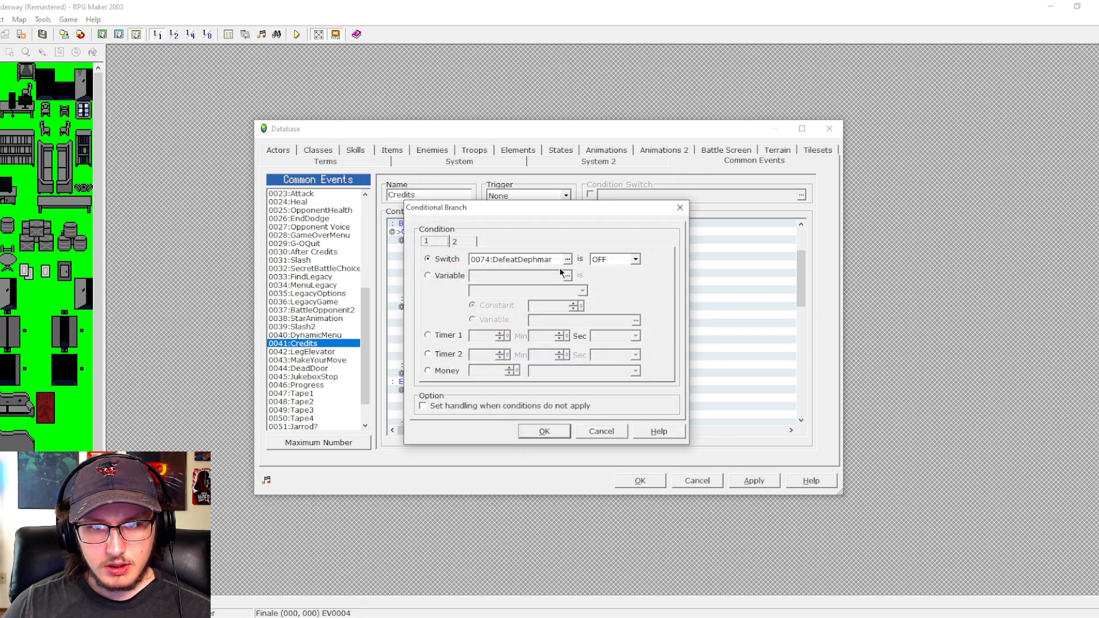
click(568, 257)
click(568, 257)
click(505, 436)
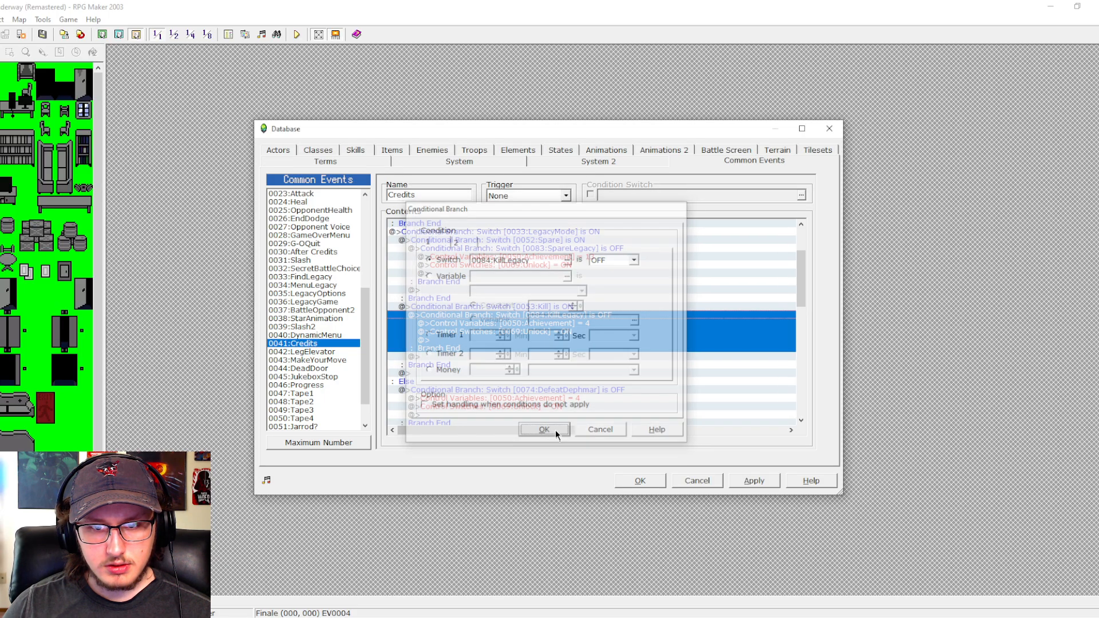
click(553, 431)
- Set the Achievement variable in the KillLegacy branch to 14 and apply the database changes
click(563, 325)
double_click(564, 330)
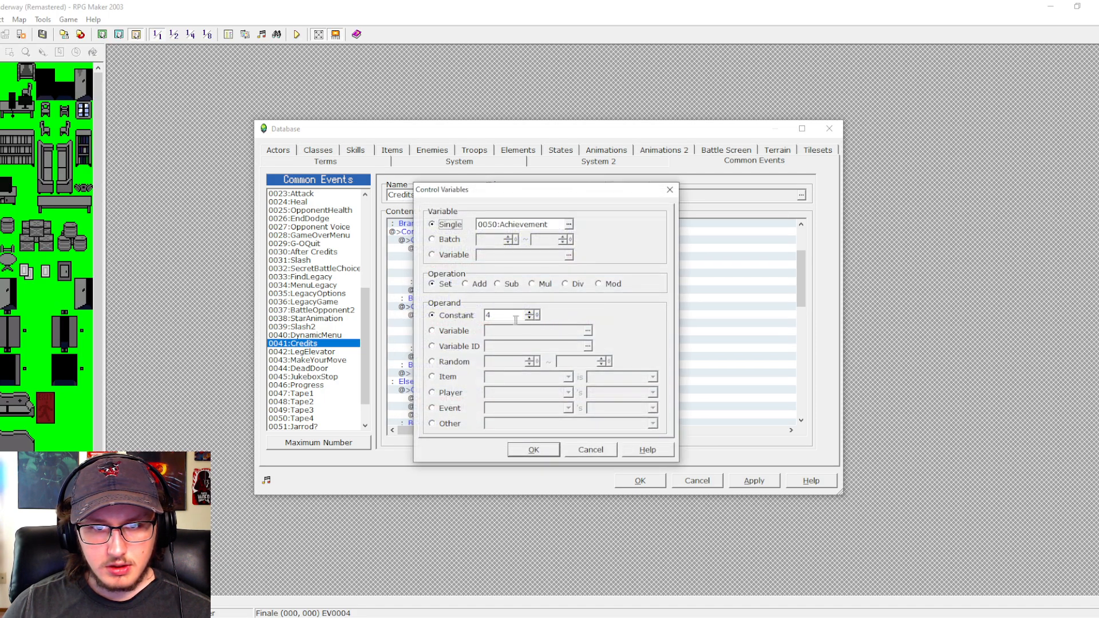
double_click(501, 318)
text(14)
key(Return)
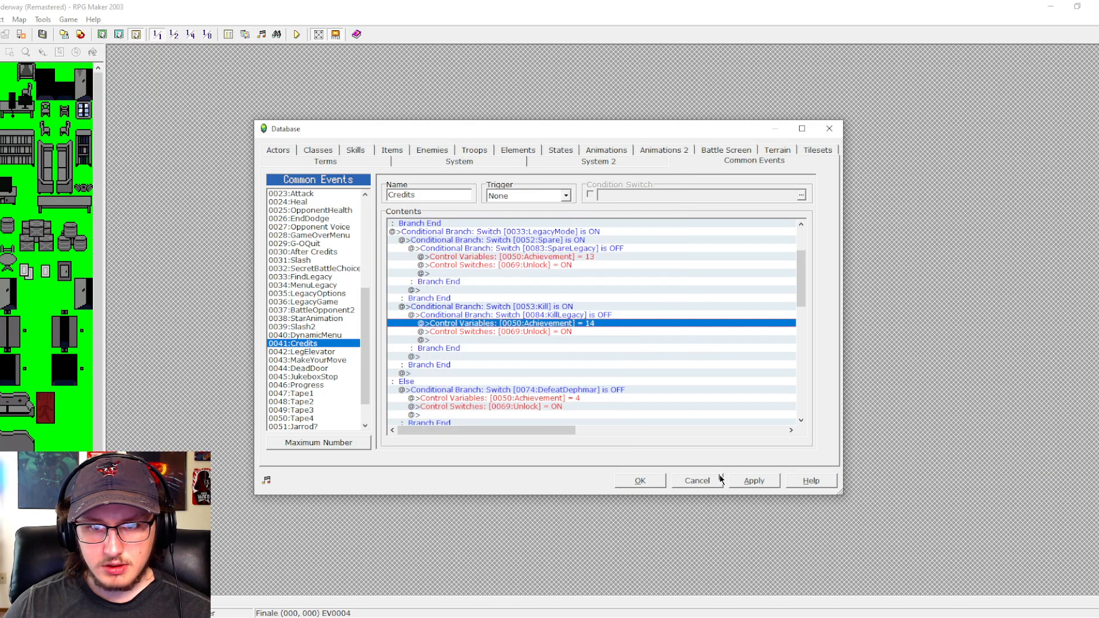
click(750, 480)
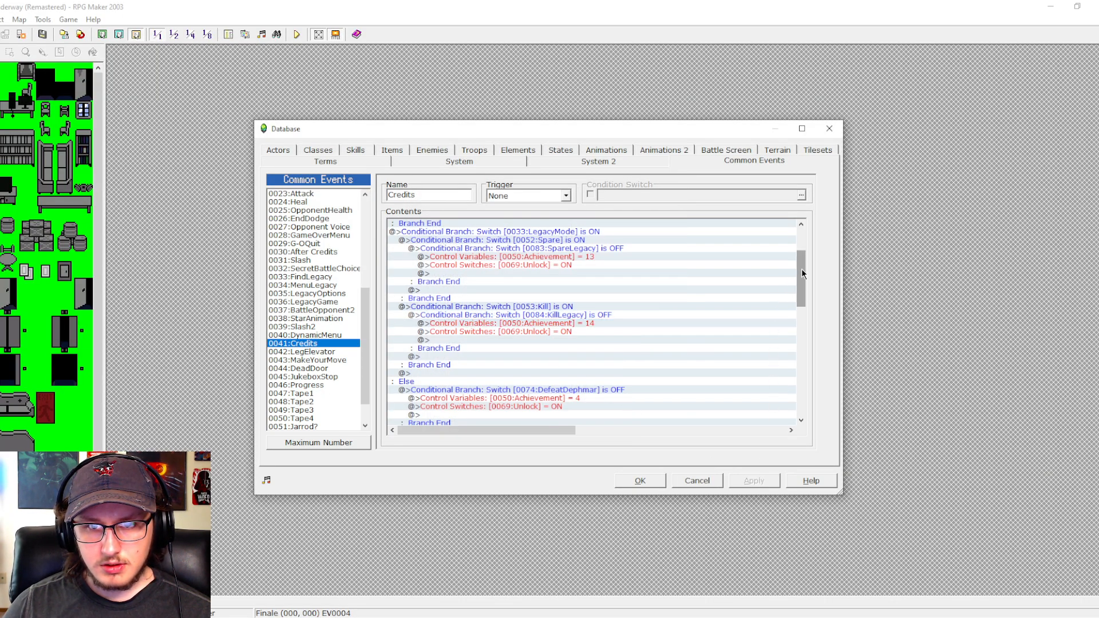
drag(802, 273, 802, 275)
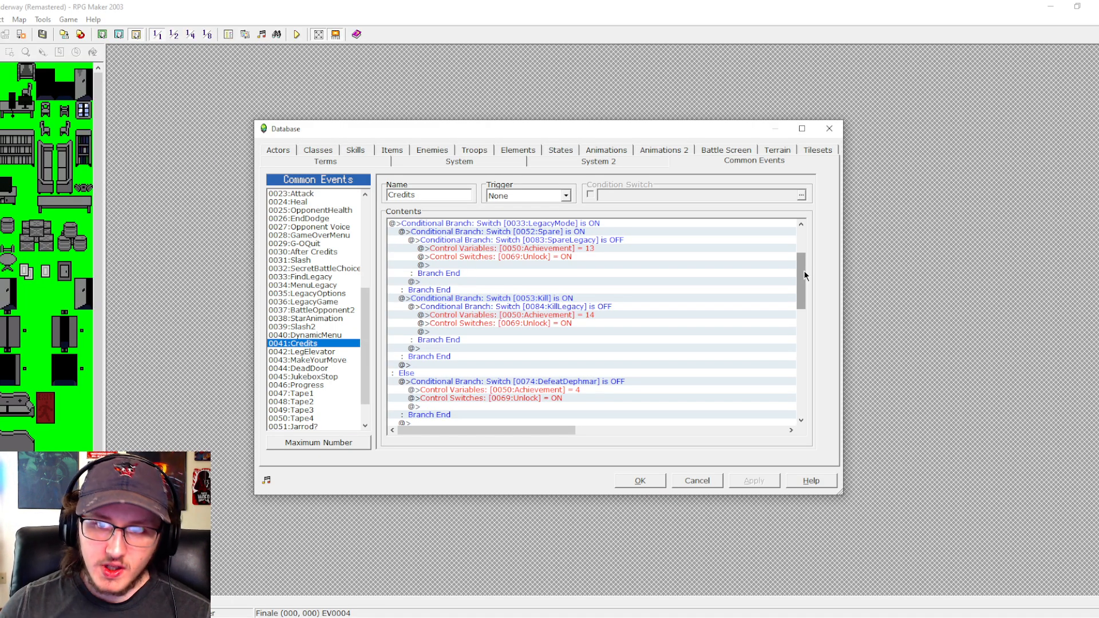
scroll(803, 270, up, 4)
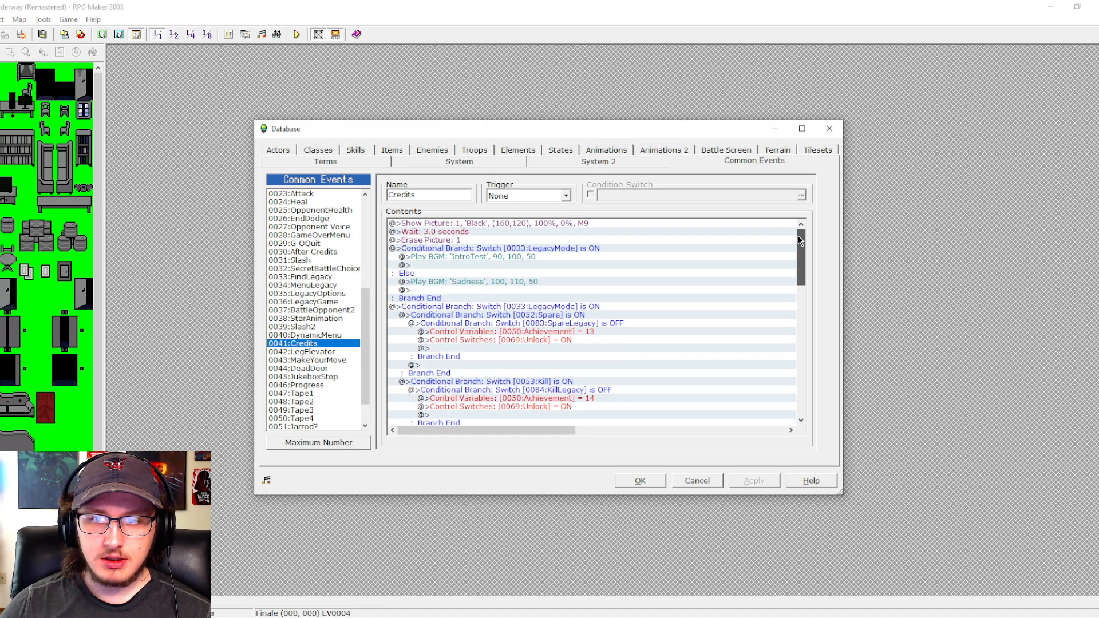
- Close the database and examine event EV0004 on the Finale map and page 4 of the David 2 event in Hallway 4
click(630, 483)
double_click(426, 191)
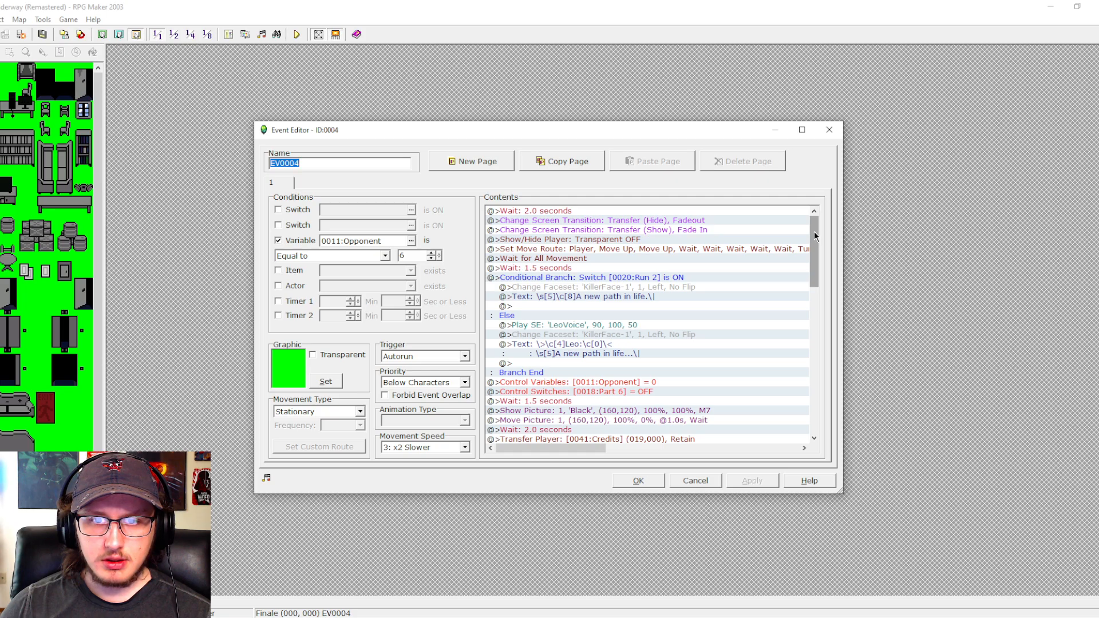
click(698, 481)
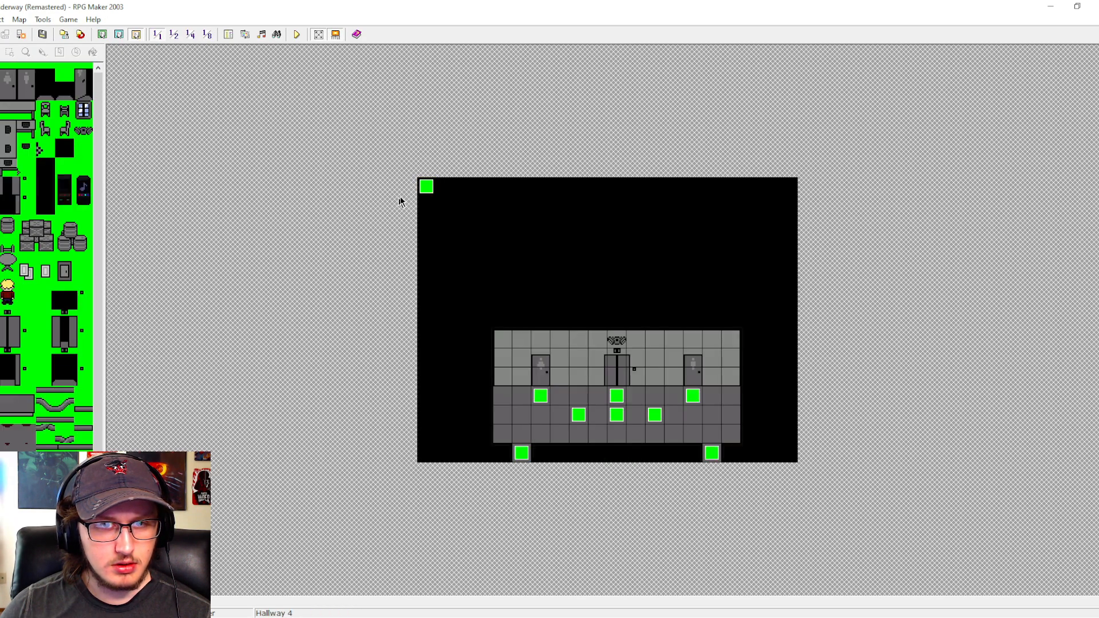
double_click(427, 186)
click(356, 182)
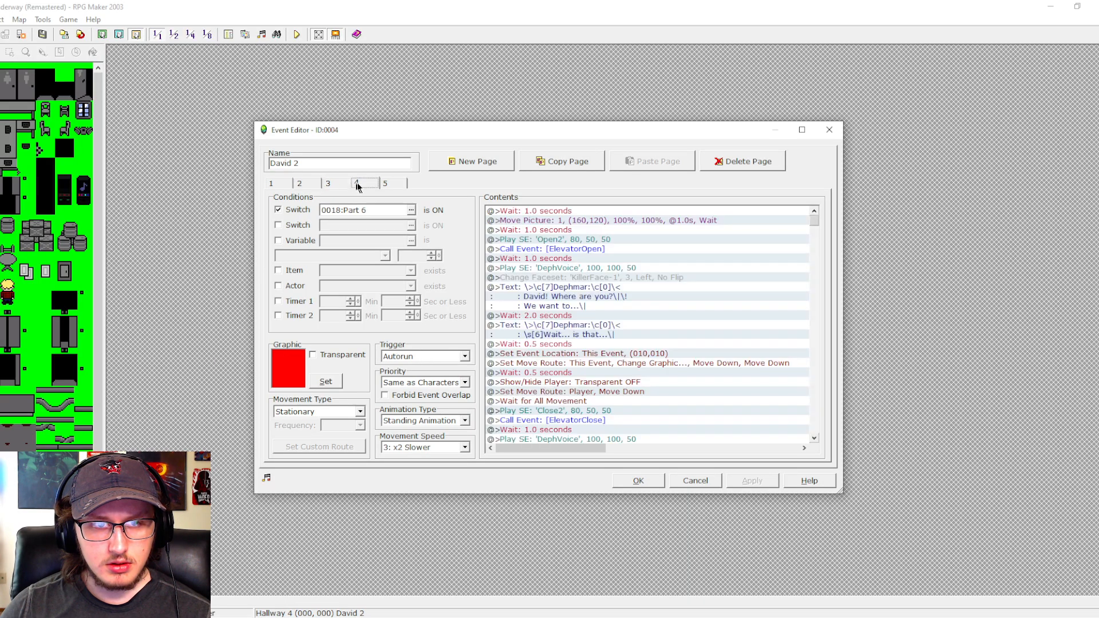
drag(812, 235, 805, 401)
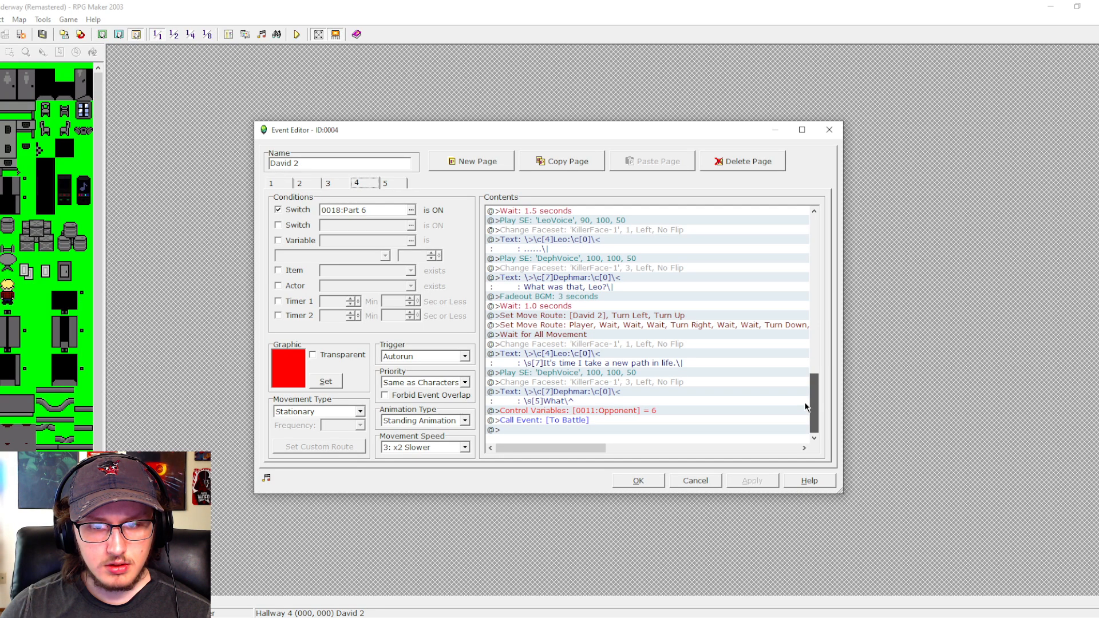
click(681, 483)
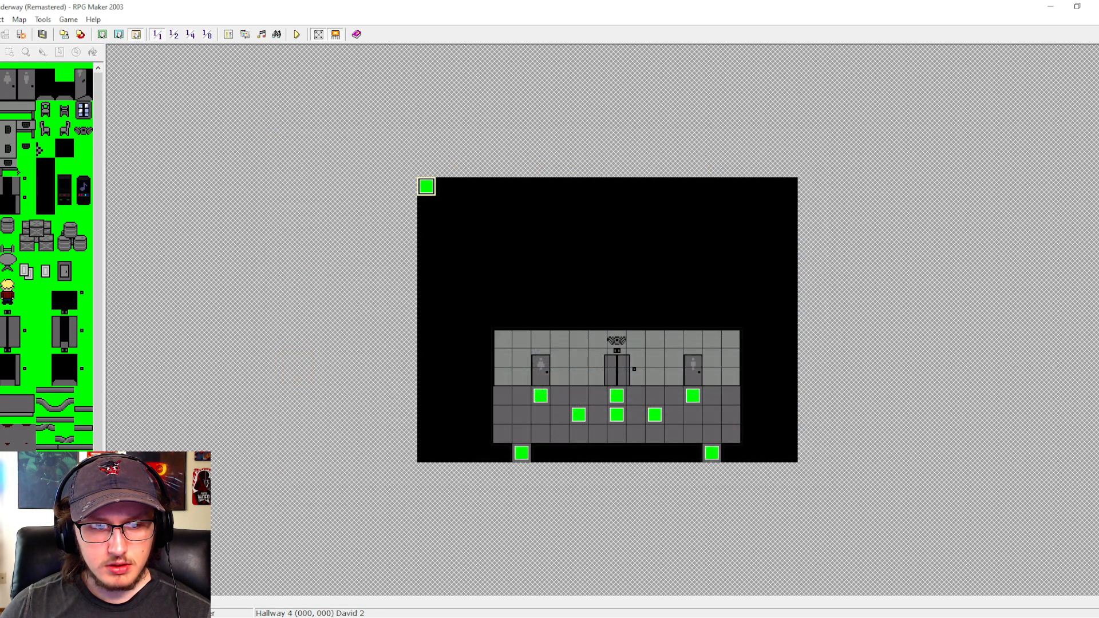
- Examine page 2 of the AfterBattle event on the Black map, down to the branch for Opponent equal to 6
click(52, 532)
double_click(788, 186)
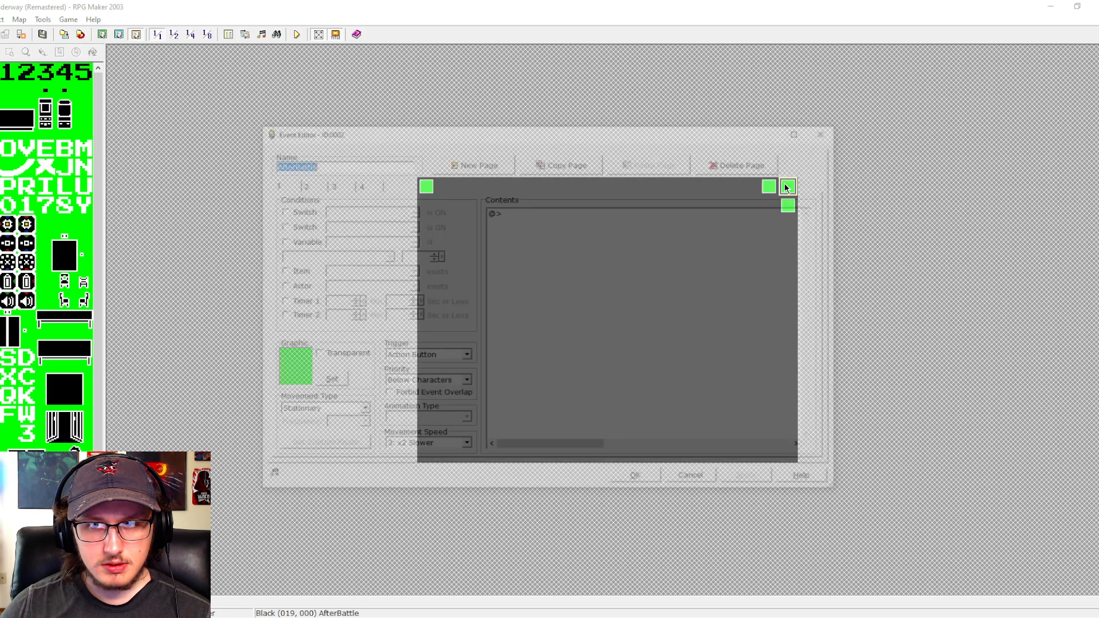
click(299, 182)
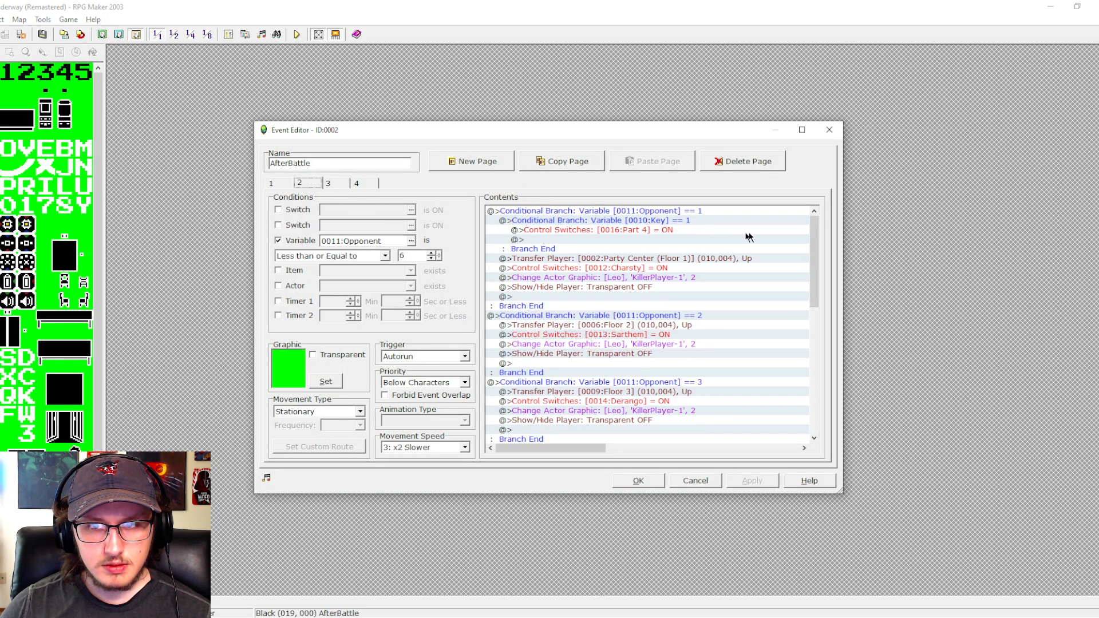
drag(819, 238, 812, 367)
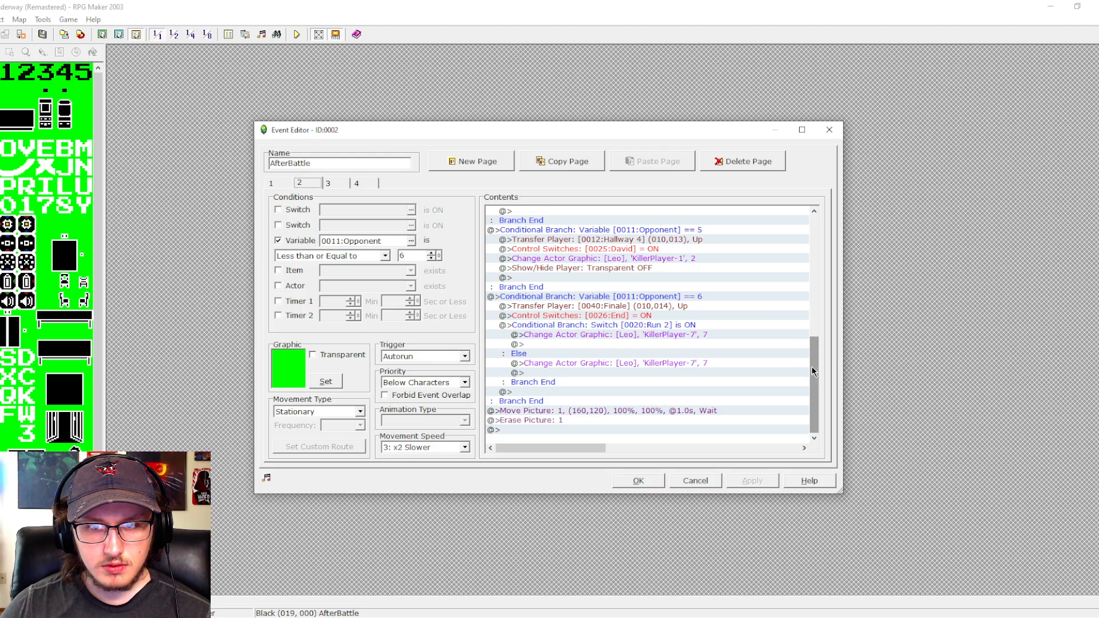
click(694, 481)
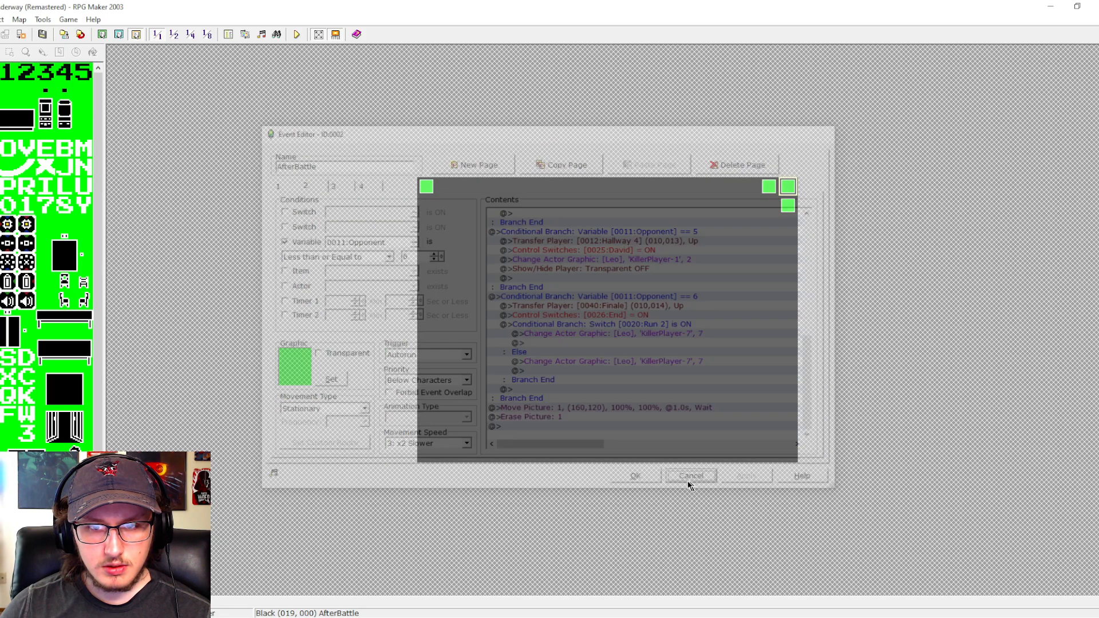
- In the Start map's TestMode event, change the Party Center transfer to Finale (010,014) and set the following Show/Hide Player command to Transparent ON
double_click(427, 186)
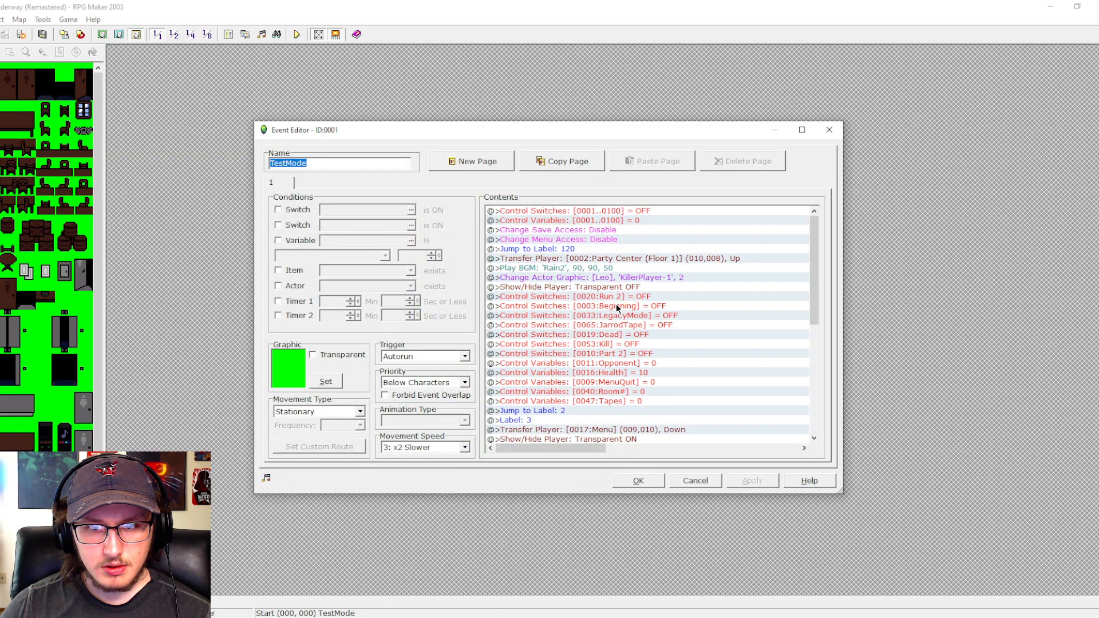
click(621, 260)
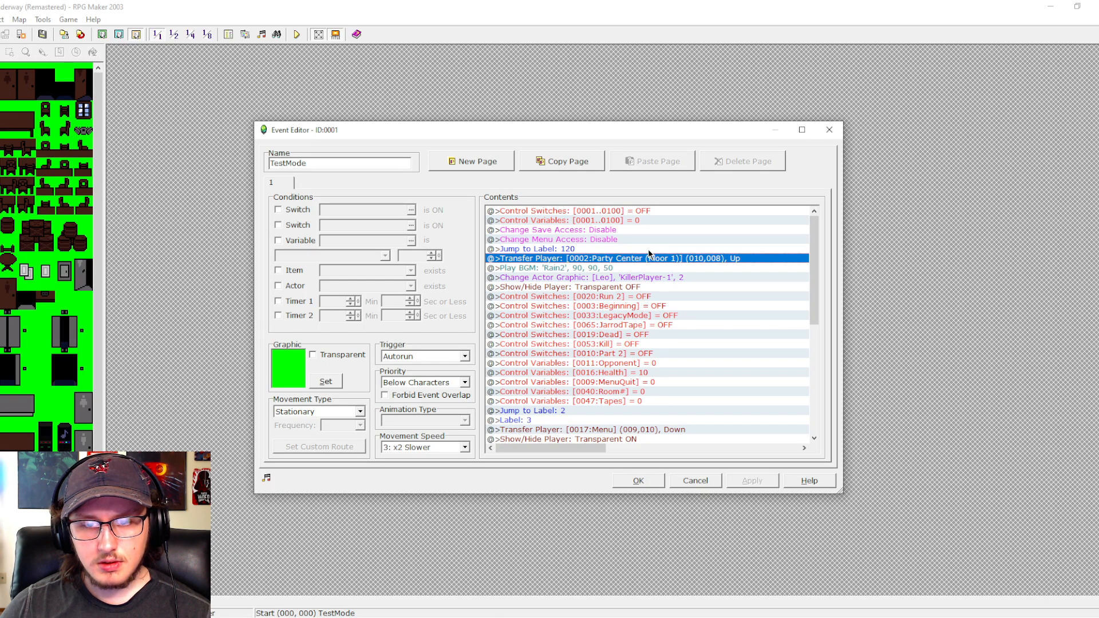
key(Return)
scroll(470, 316, down, 2)
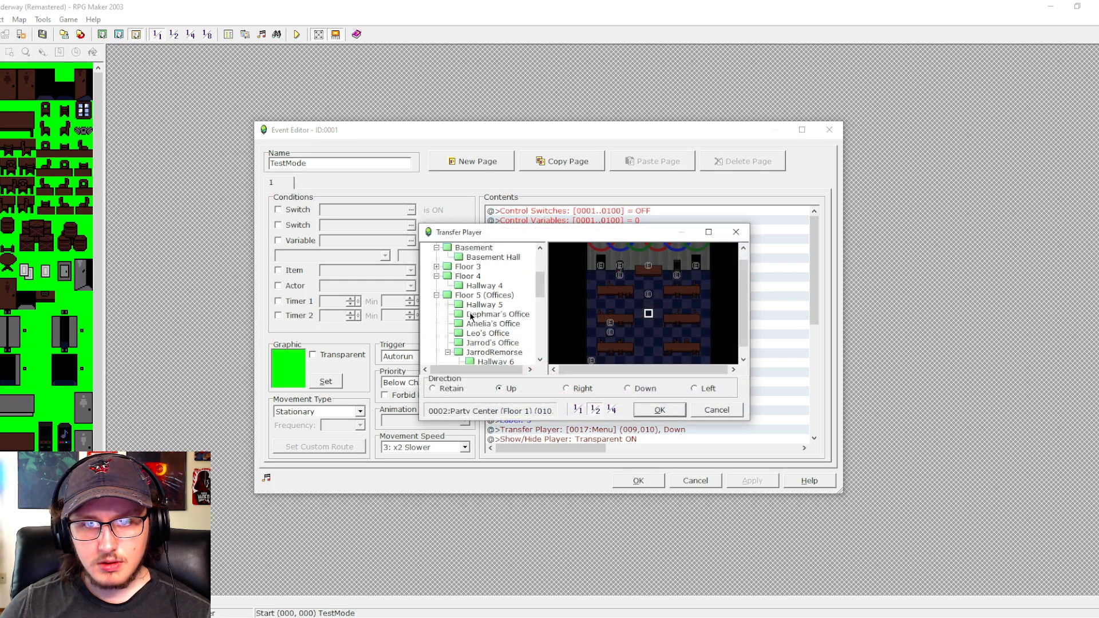
scroll(473, 313, down, 4)
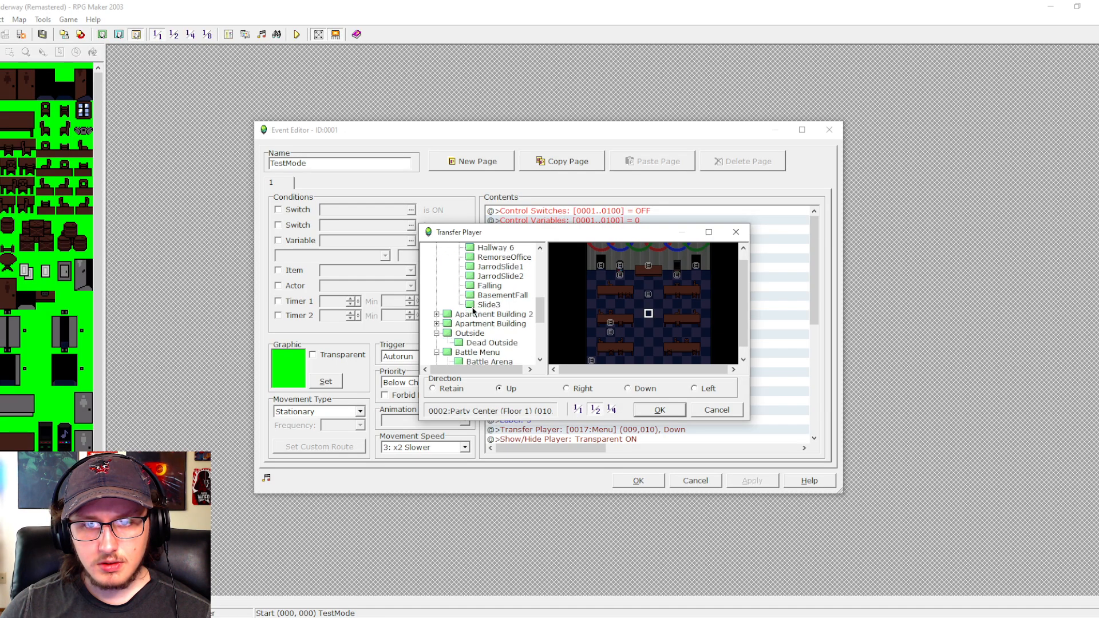
scroll(473, 312, down, 2)
click(468, 305)
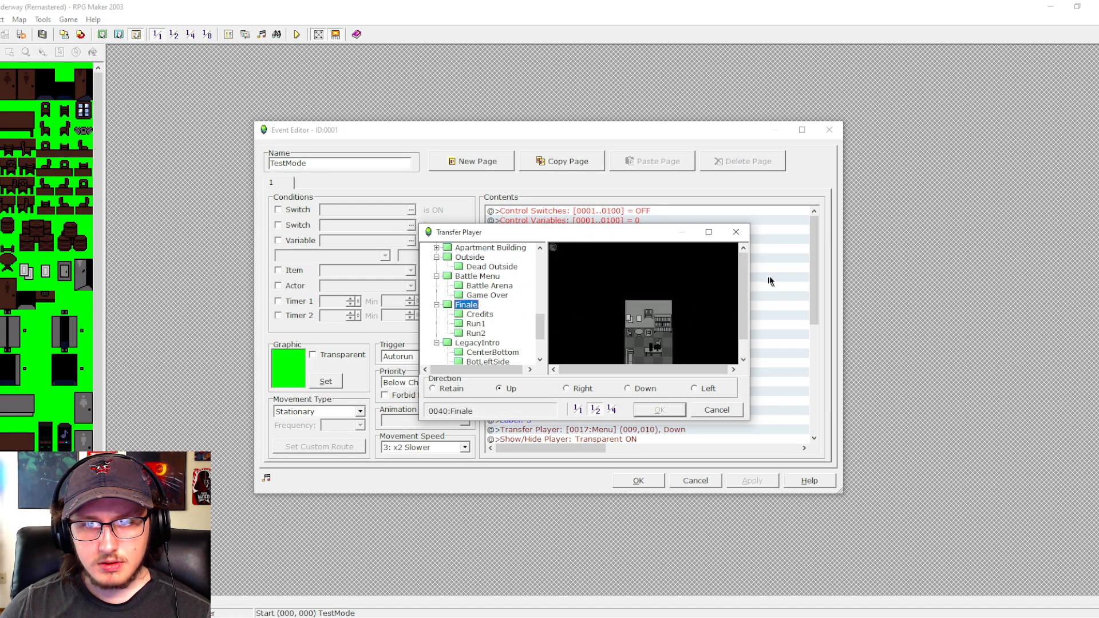
click(639, 360)
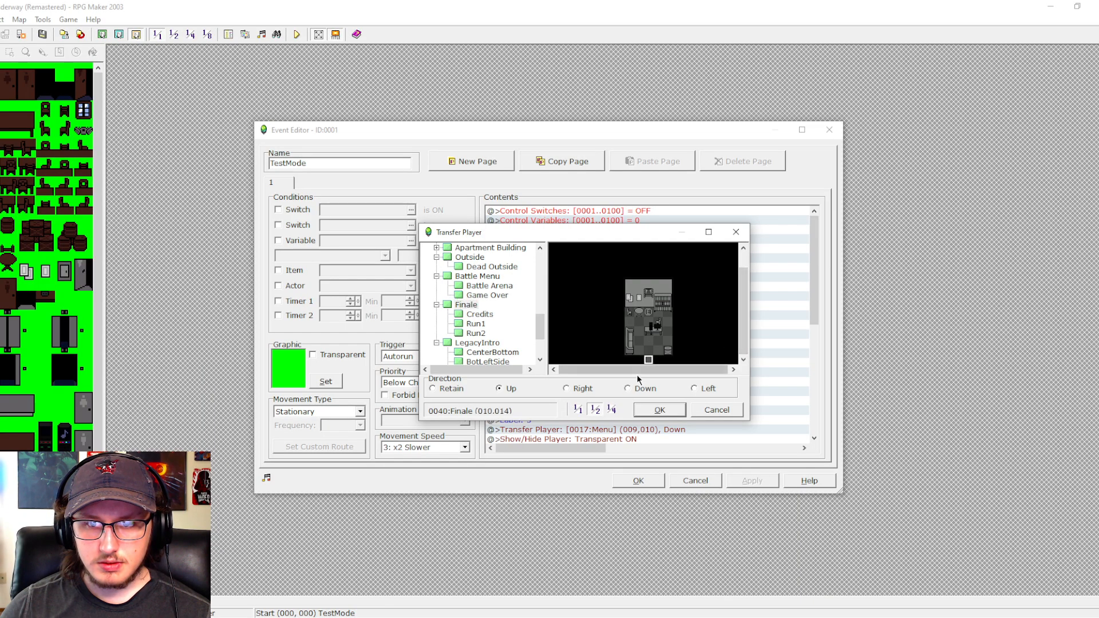
click(656, 411)
double_click(624, 288)
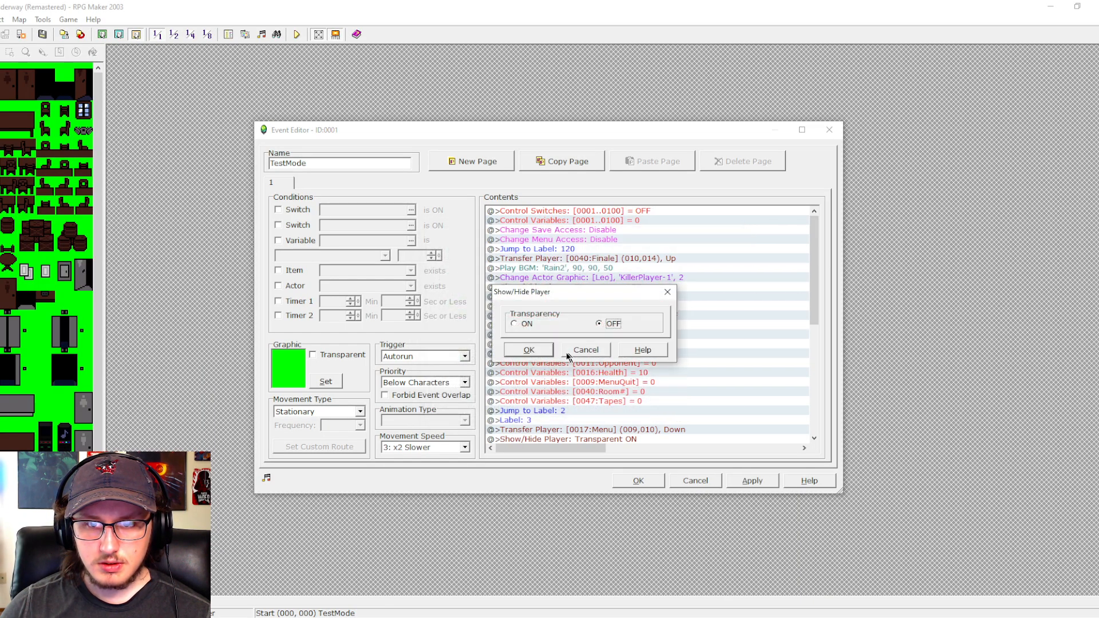
click(529, 350)
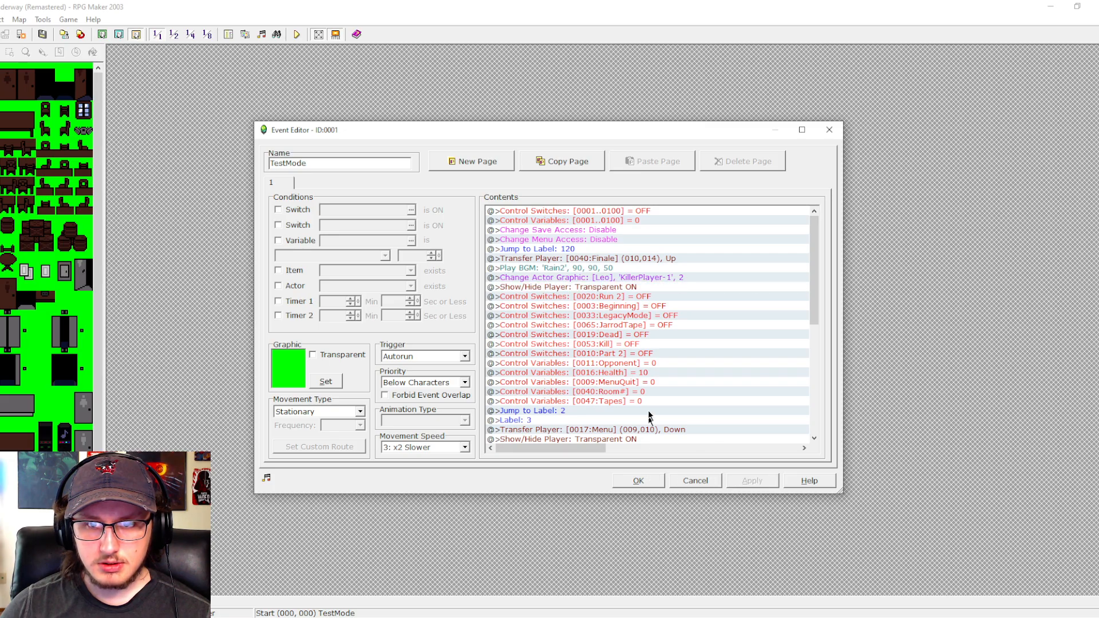
- Insert a command turning switch 0026:End ON before the Part 2 switch command in TestMode, and save the event
double_click(607, 355)
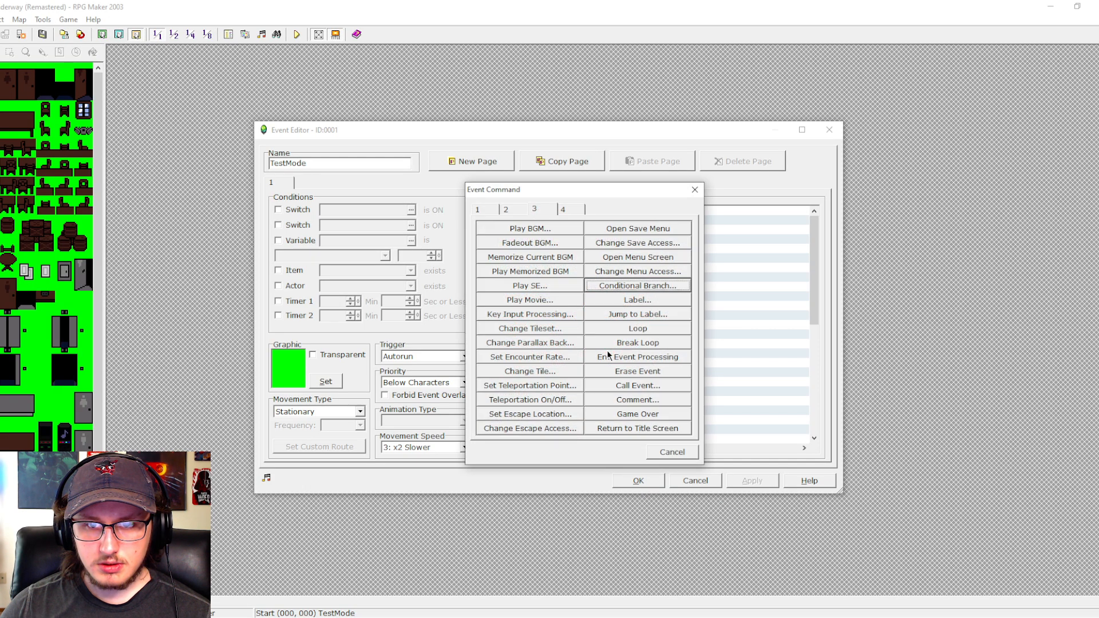
click(485, 210)
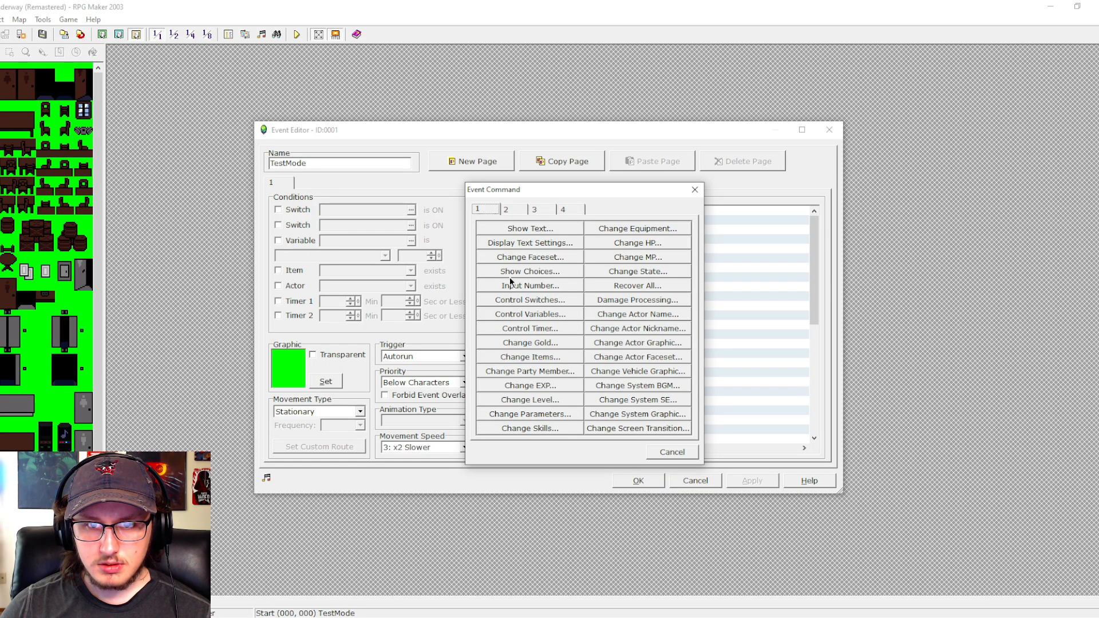
click(508, 298)
click(653, 298)
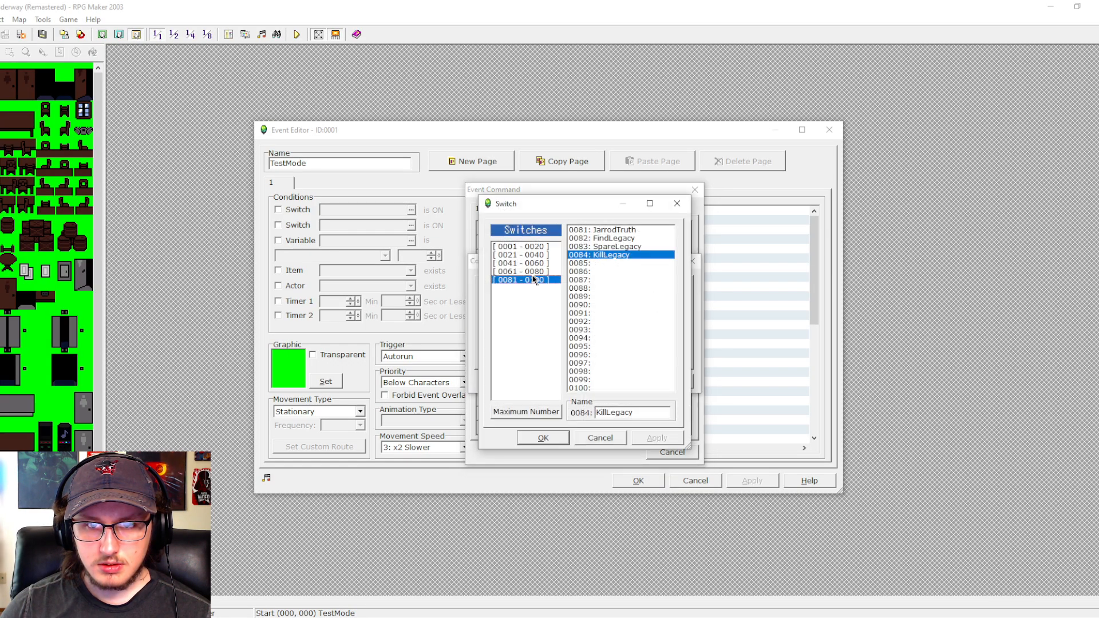
click(524, 255)
click(606, 271)
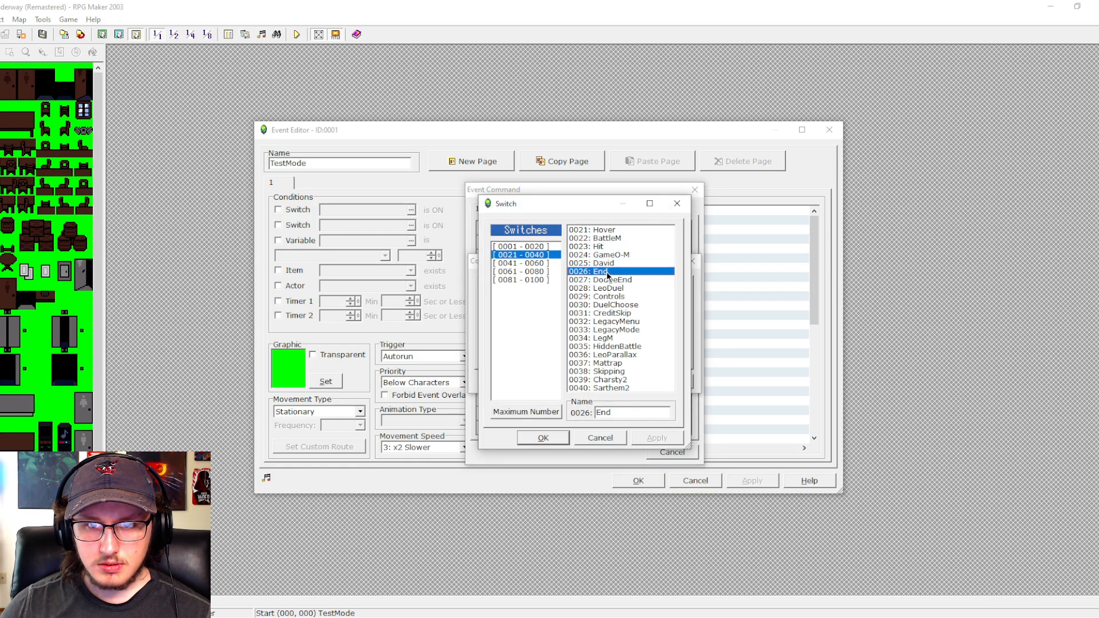
click(543, 438)
click(551, 384)
click(752, 480)
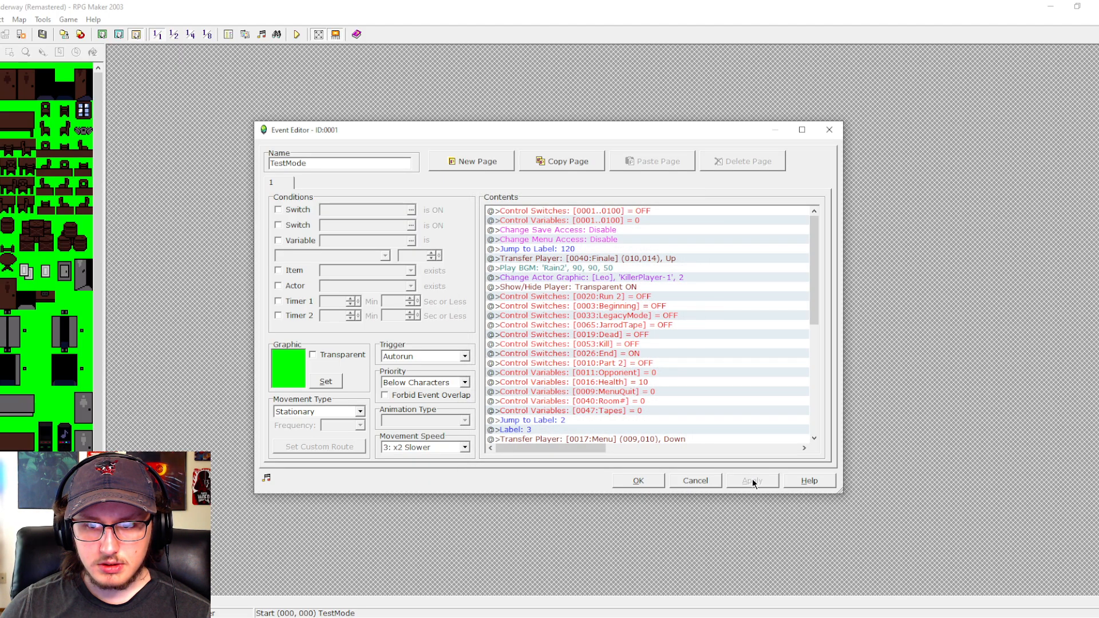
click(637, 480)
- Save the project, playtest the transfer into the Finale room, and close the game window
click(297, 35)
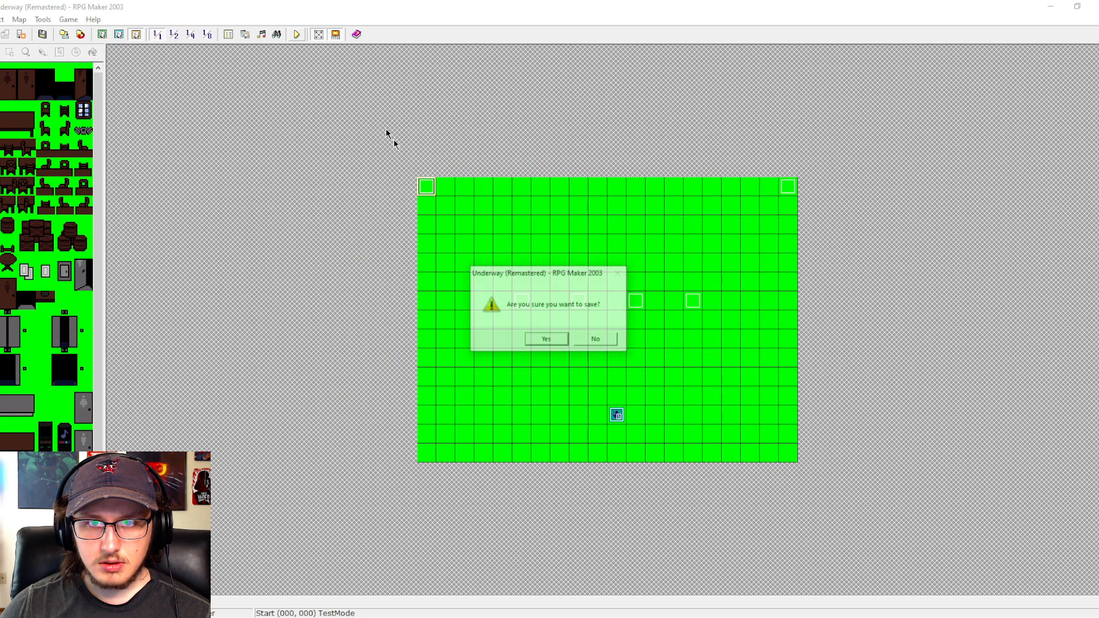
click(546, 339)
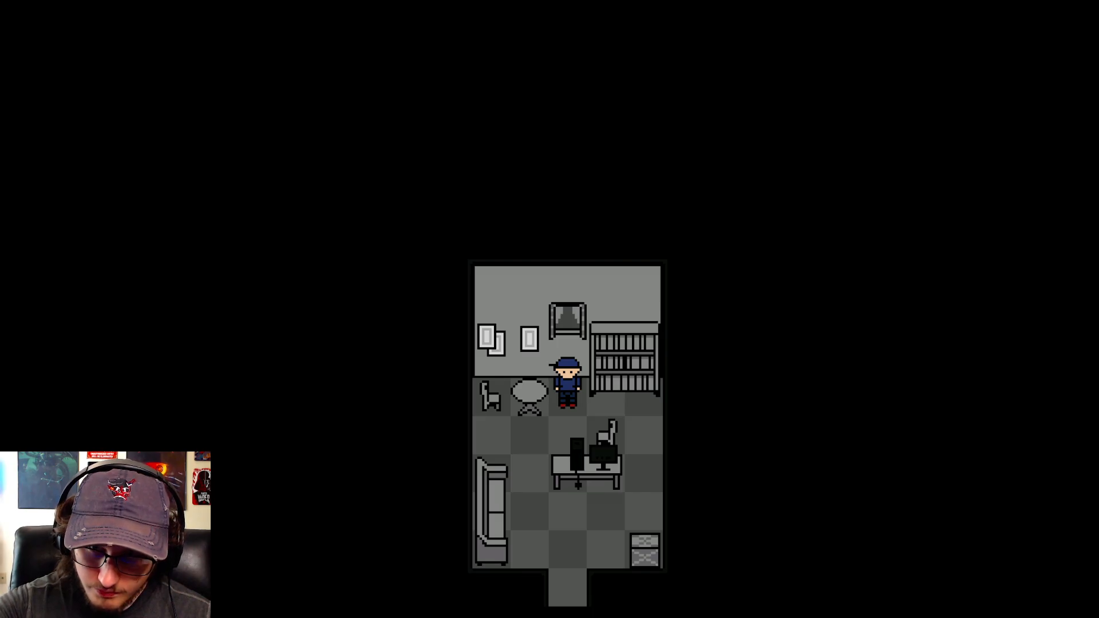
key(F4)
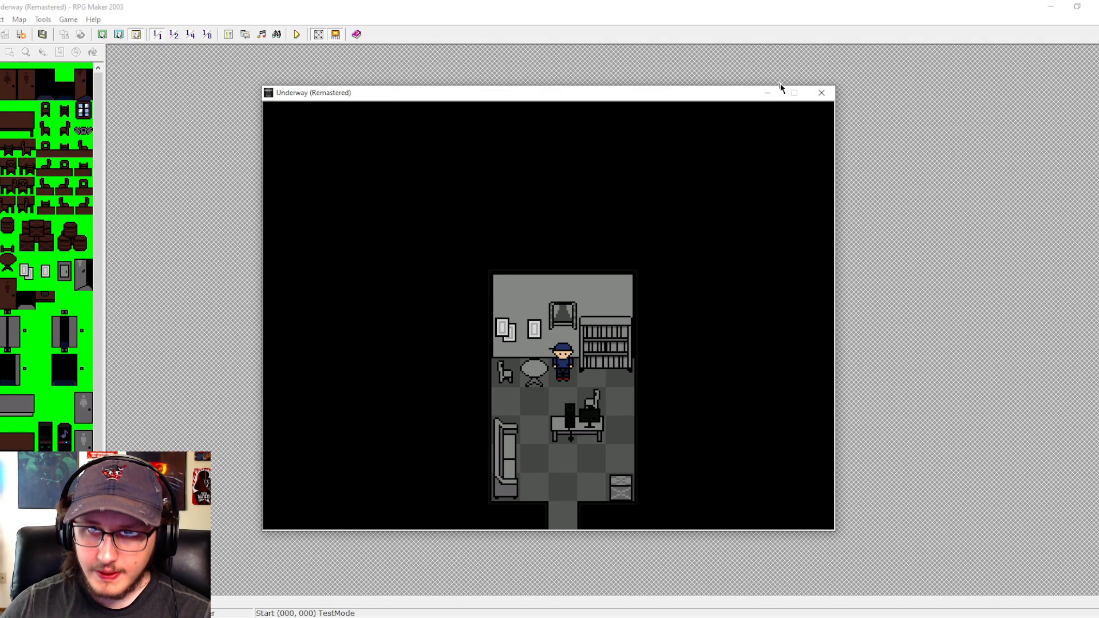
click(819, 95)
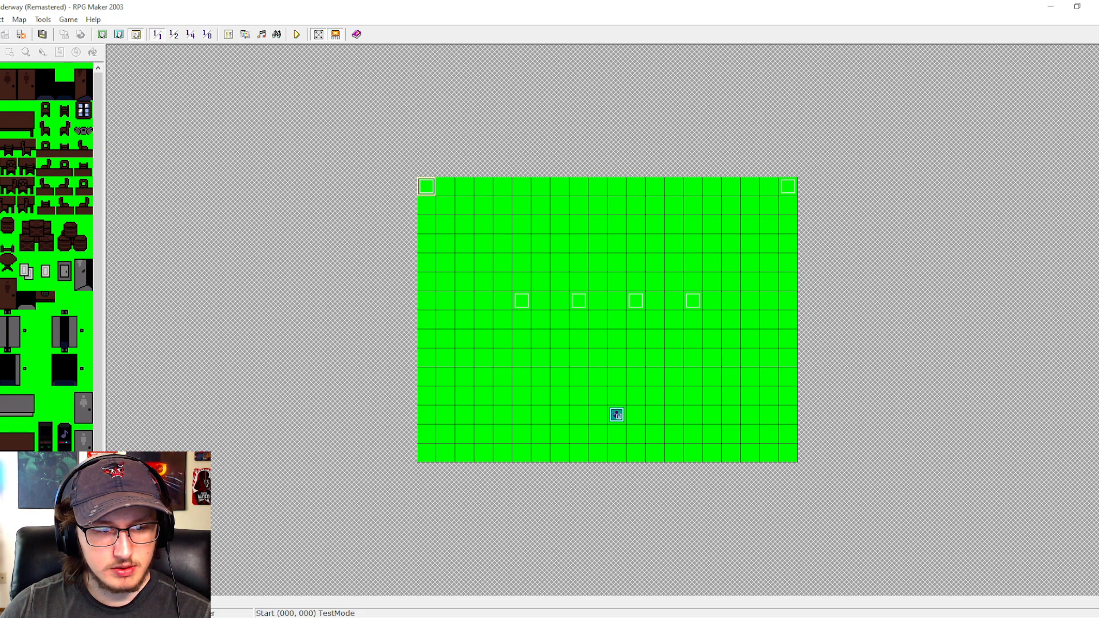
- Check the conditions of Finale event EV0004, and set the 0011:Opponent variable to 6 in the Start map's TestMode event
double_click(425, 184)
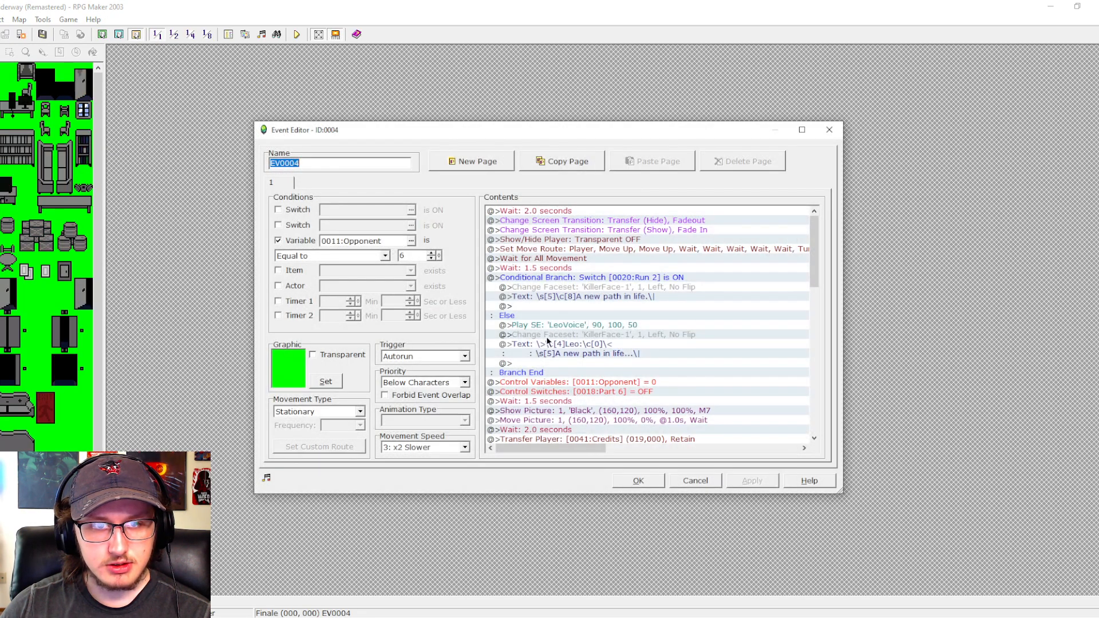
click(702, 484)
click(34, 467)
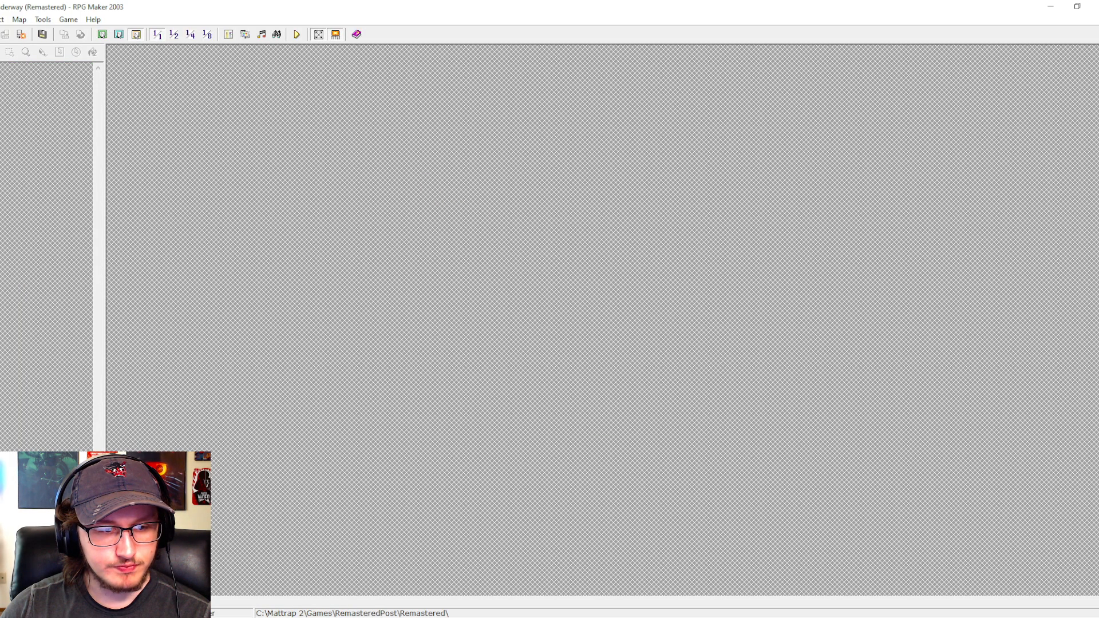
click(40, 480)
double_click(435, 188)
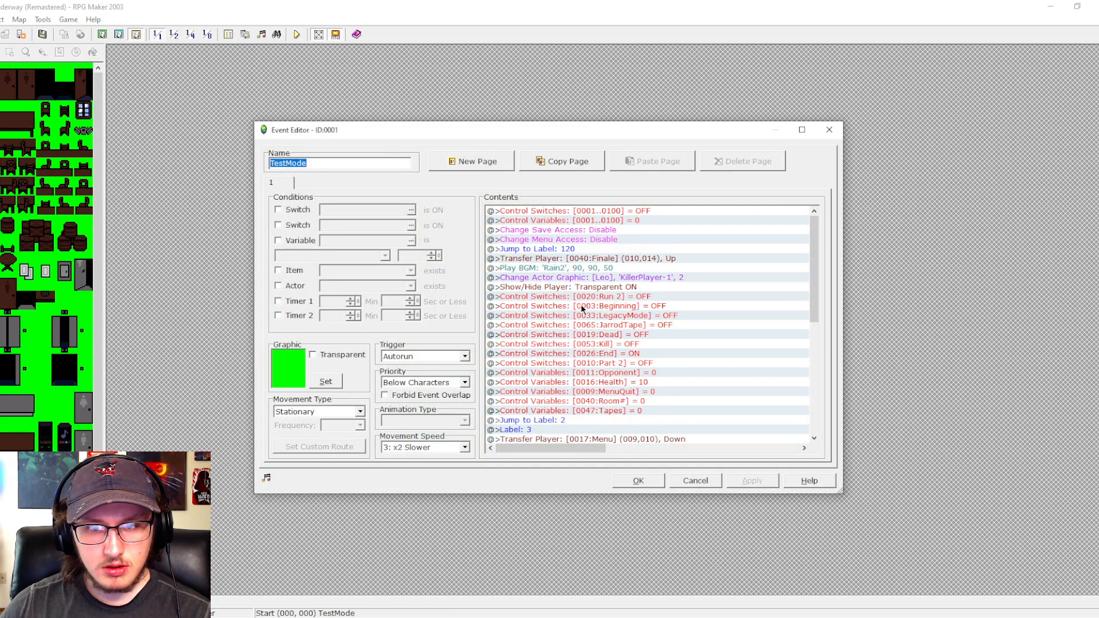
double_click(613, 378)
click(630, 446)
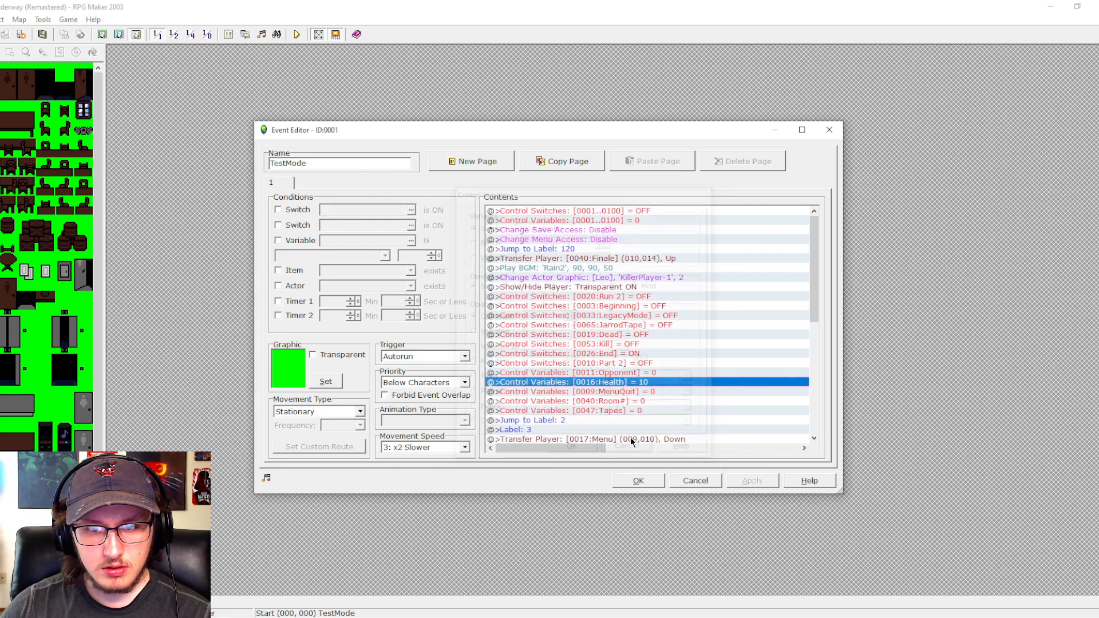
double_click(637, 373)
double_click(542, 317)
text(6)
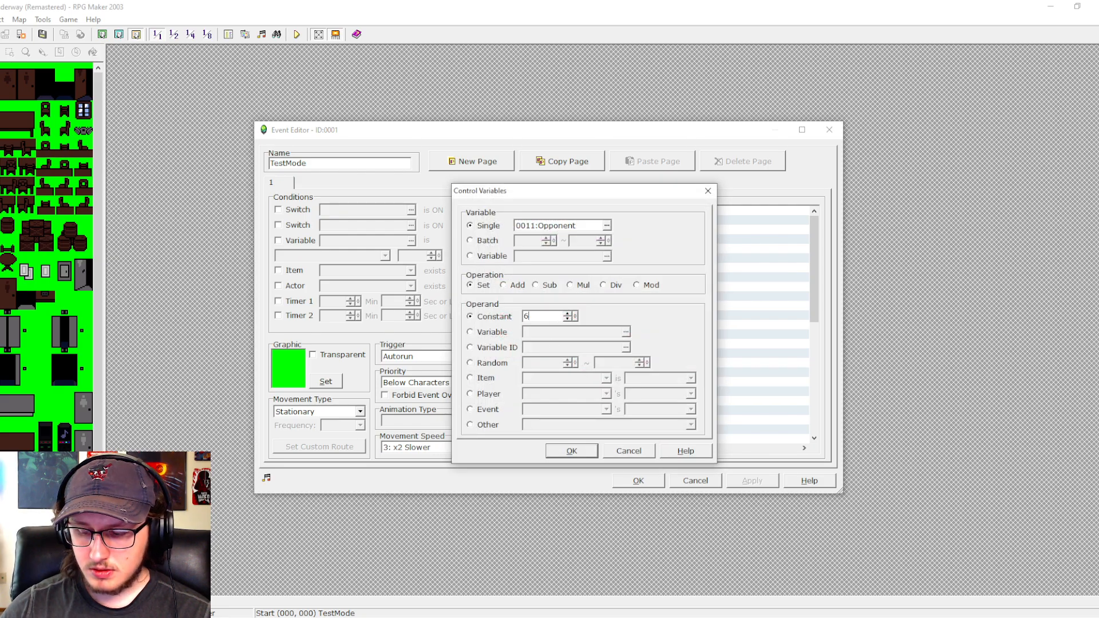
key(Return)
click(621, 480)
- Save and playtest the finale scene again, advance Leo's dialogue through to the credits, and close the game
click(296, 33)
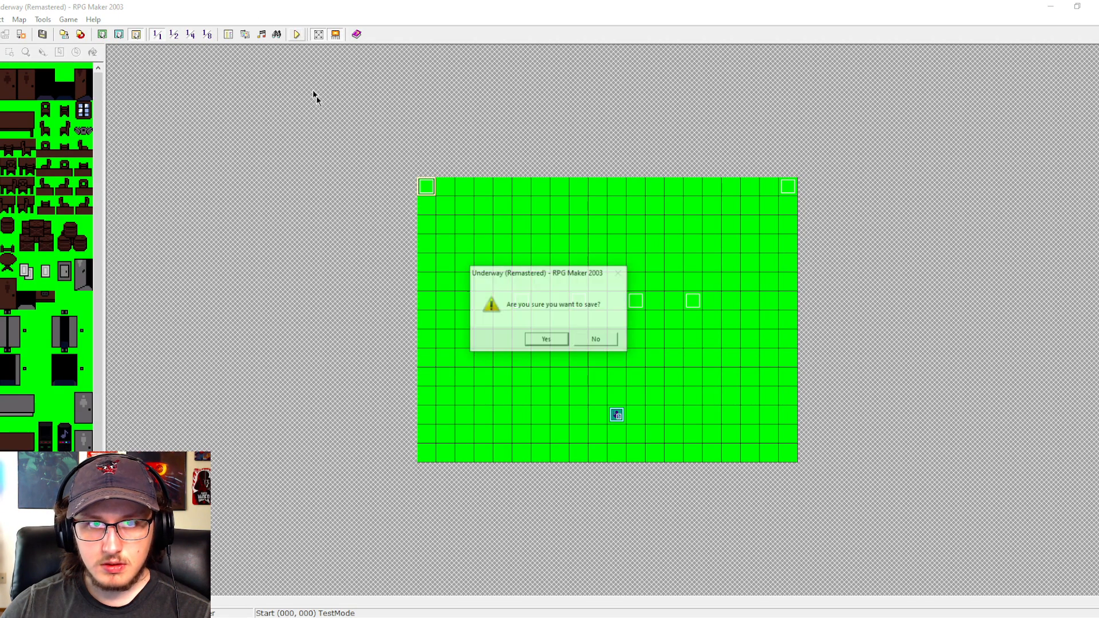
key(Return)
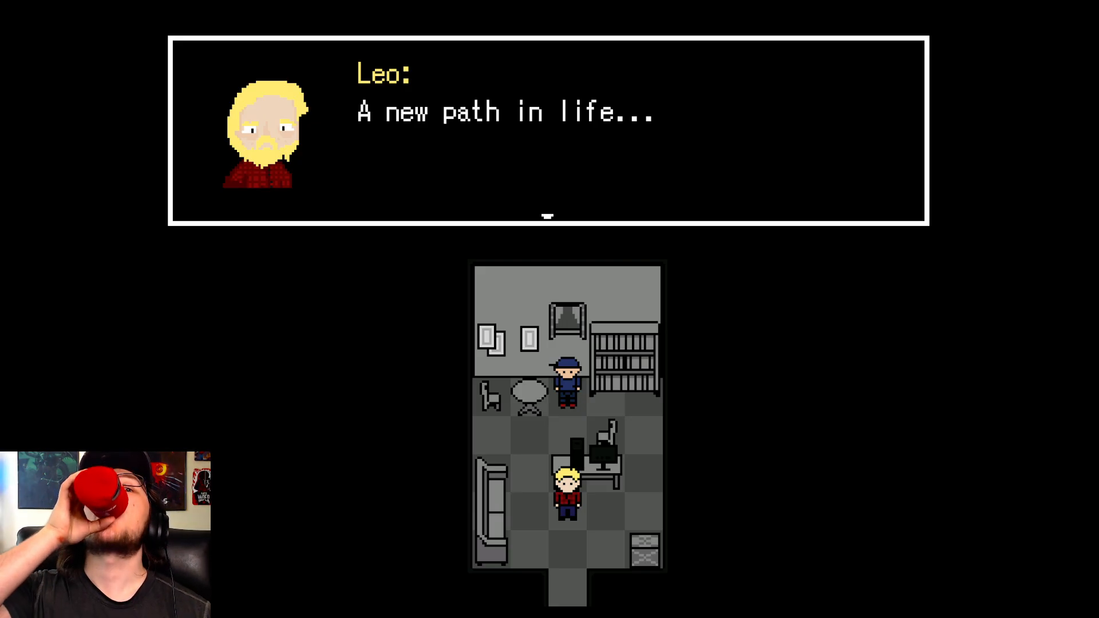
key(z)
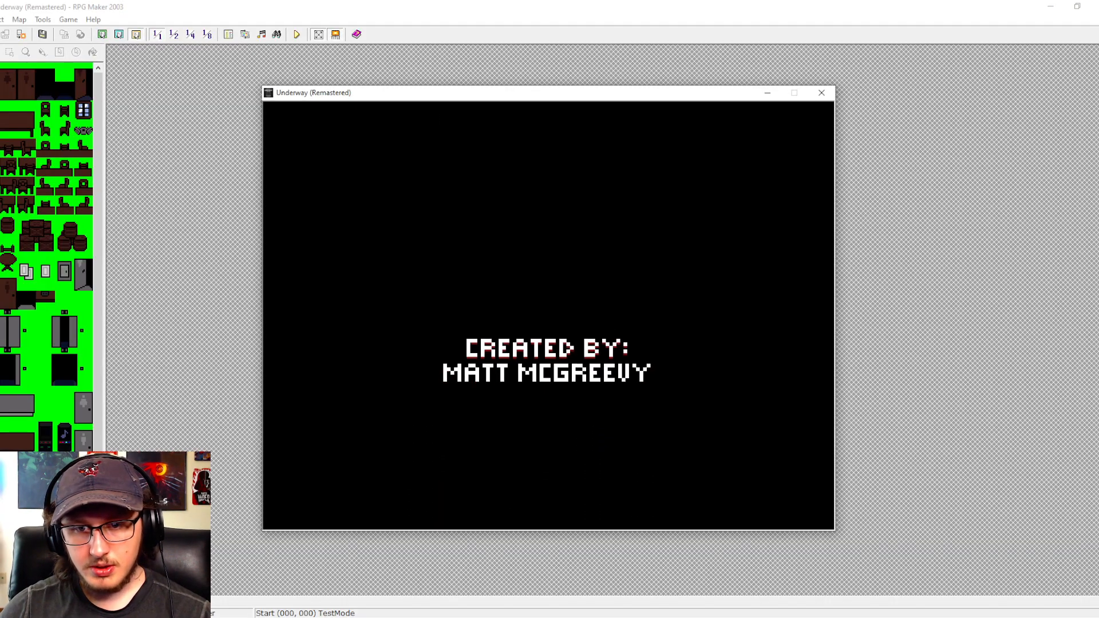
click(821, 92)
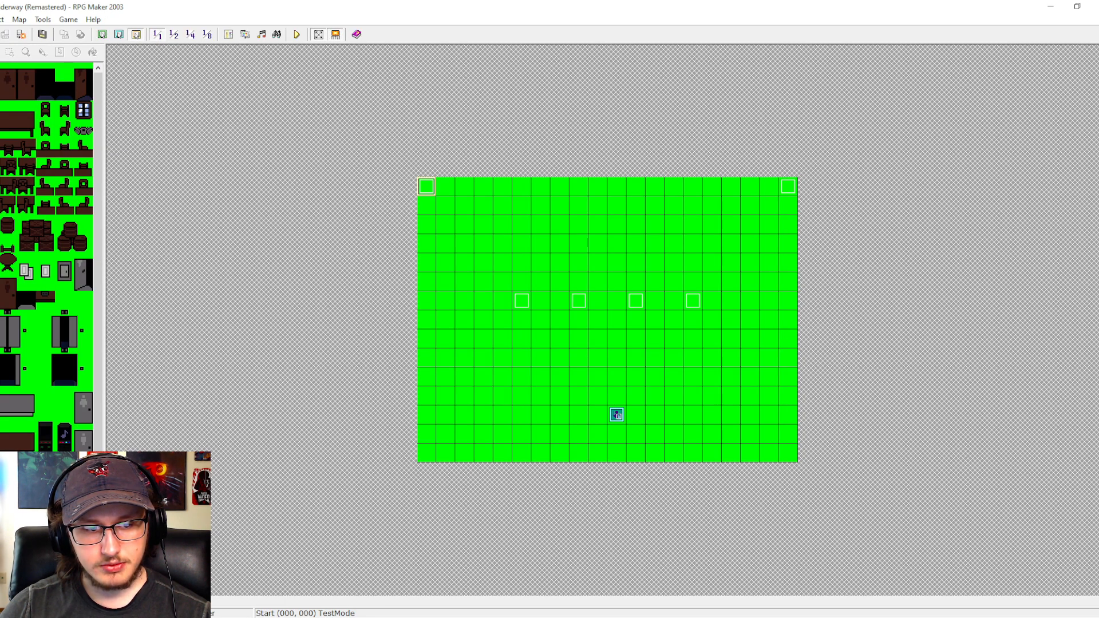
- In Finale event EV0004's player move route, insert Decrease Speed before the two Move Up commands and Increase Speed right after them
double_click(425, 187)
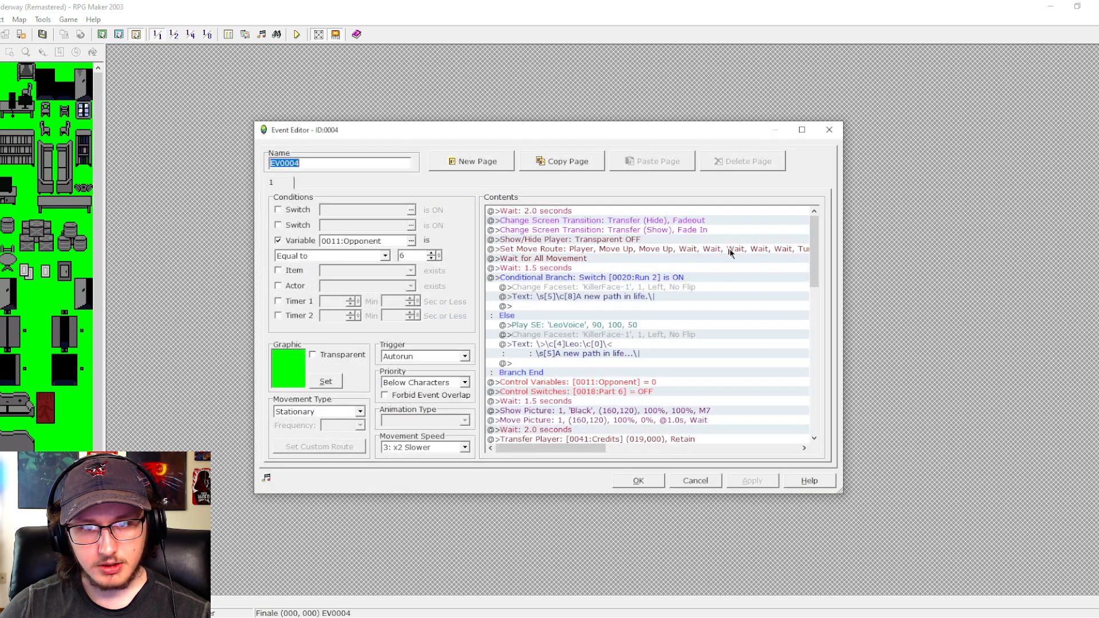
click(675, 250)
key(space)
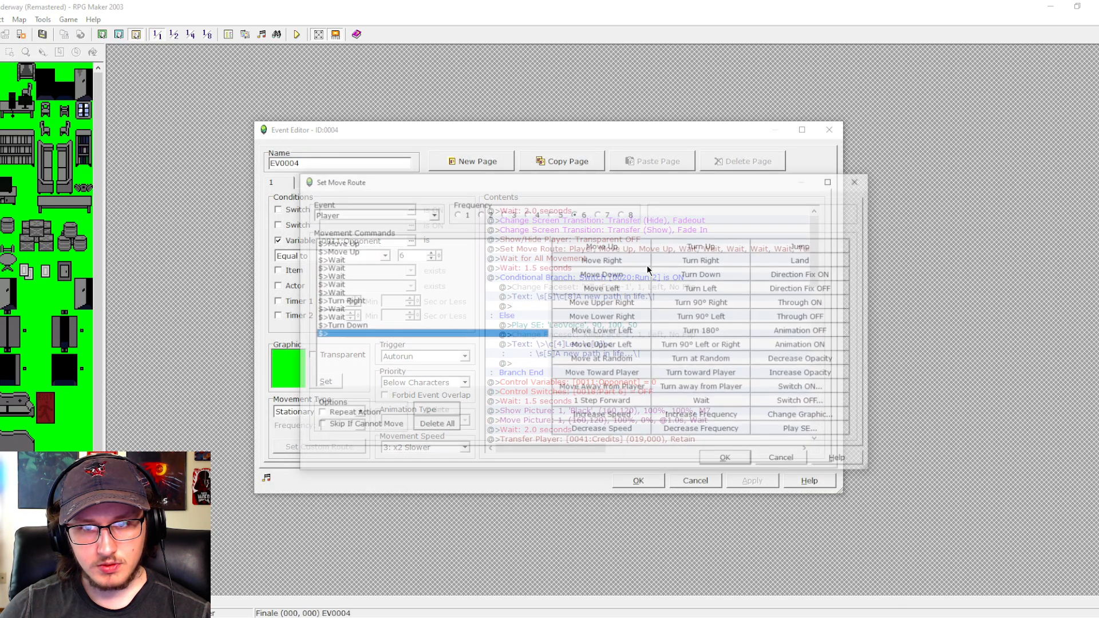
click(350, 242)
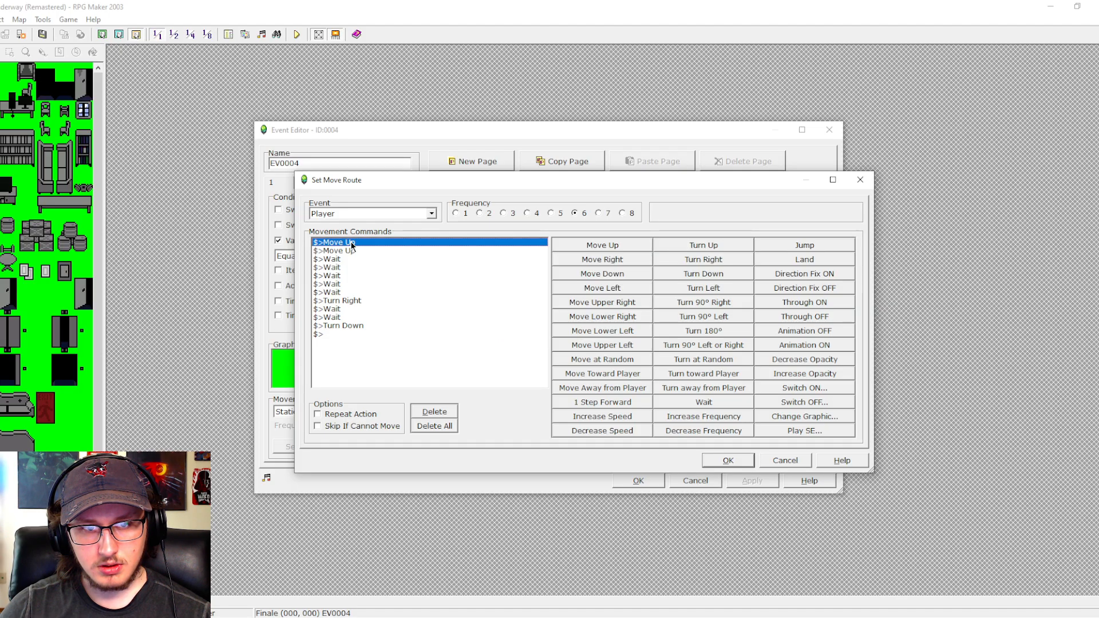
click(588, 432)
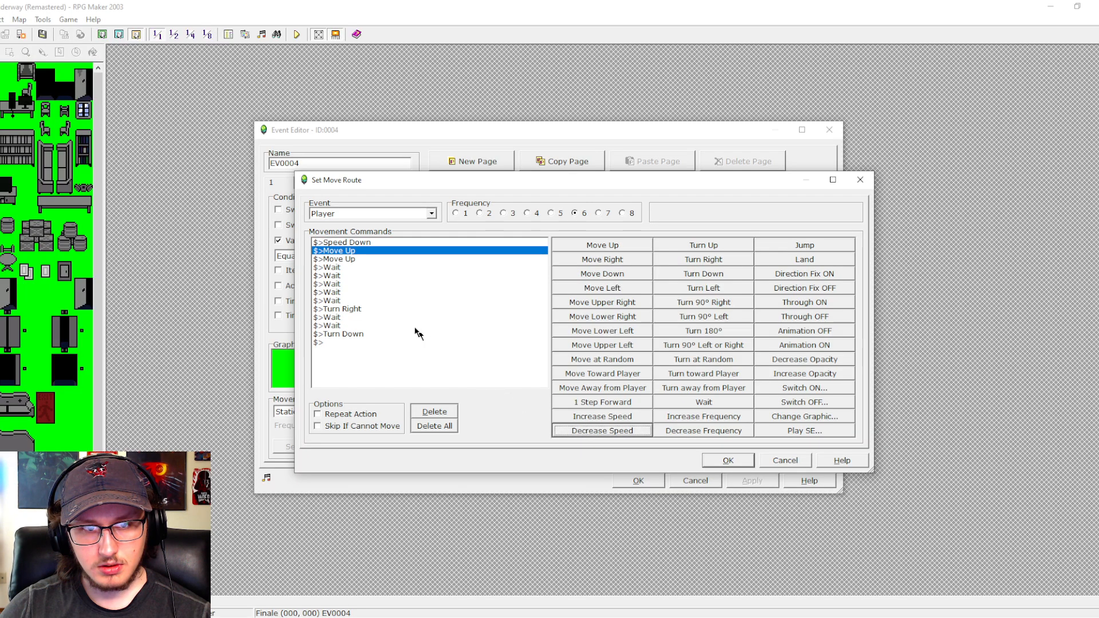
click(346, 267)
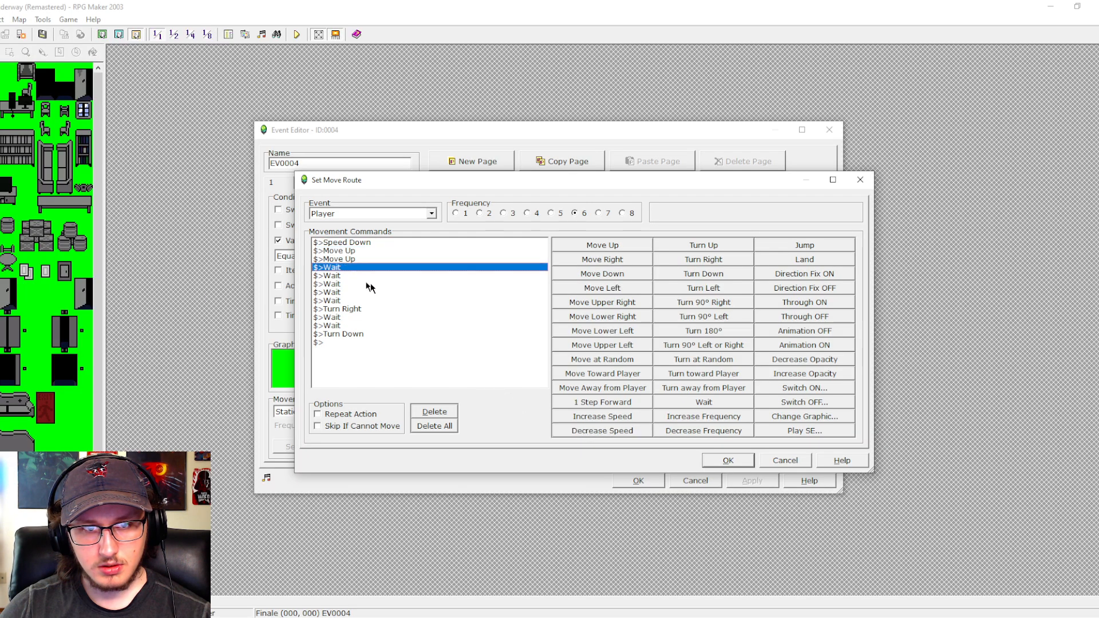
click(600, 421)
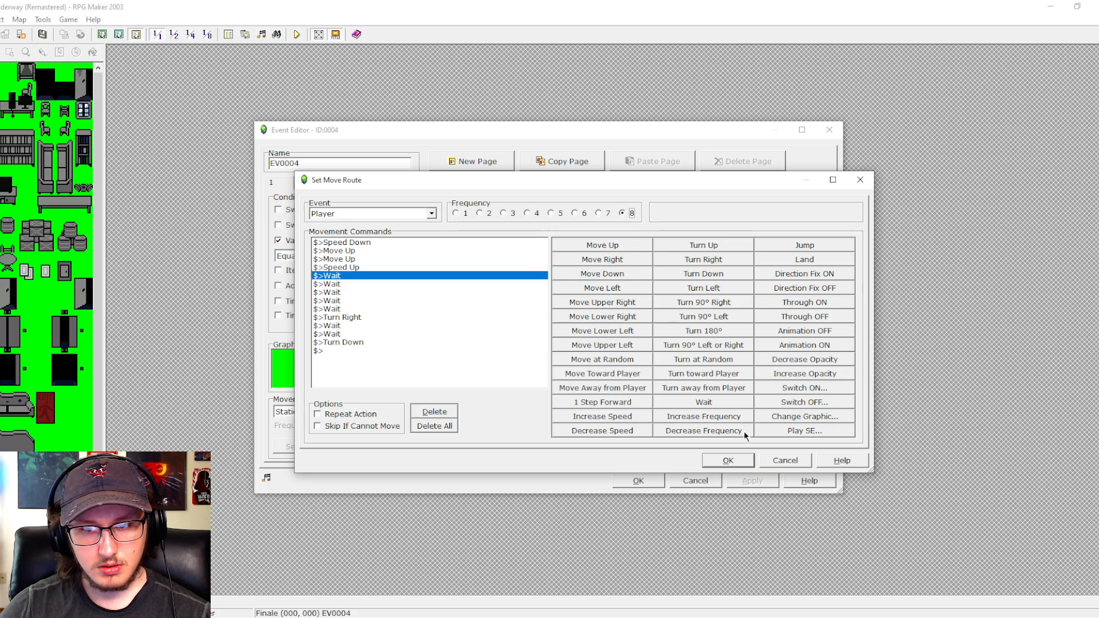
click(744, 461)
click(749, 481)
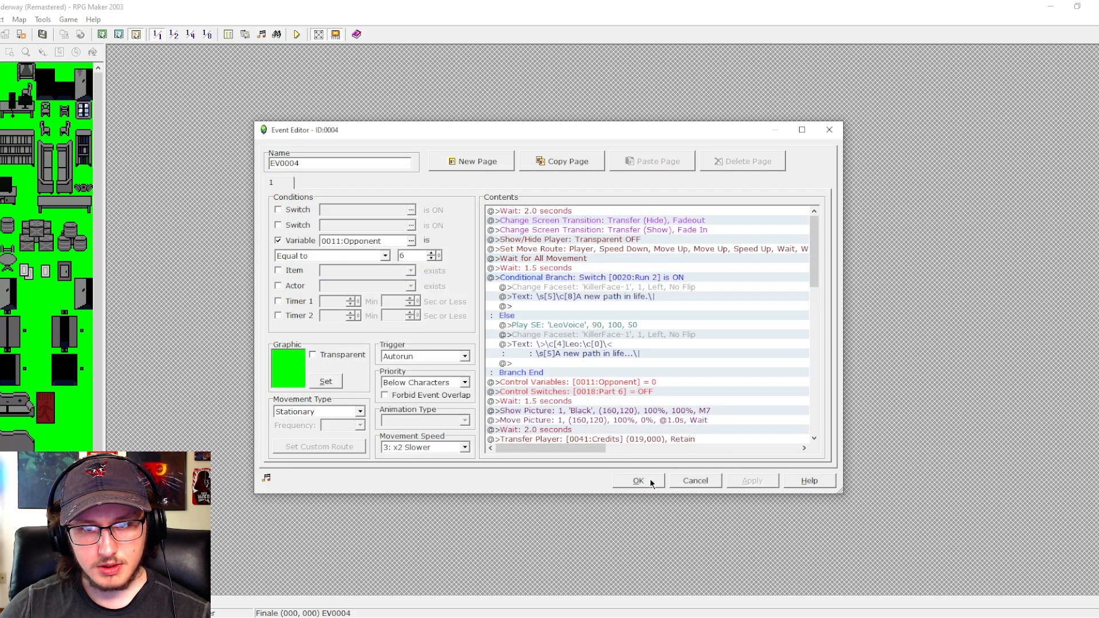
drag(815, 237, 801, 302)
scroll(801, 296, down, 10)
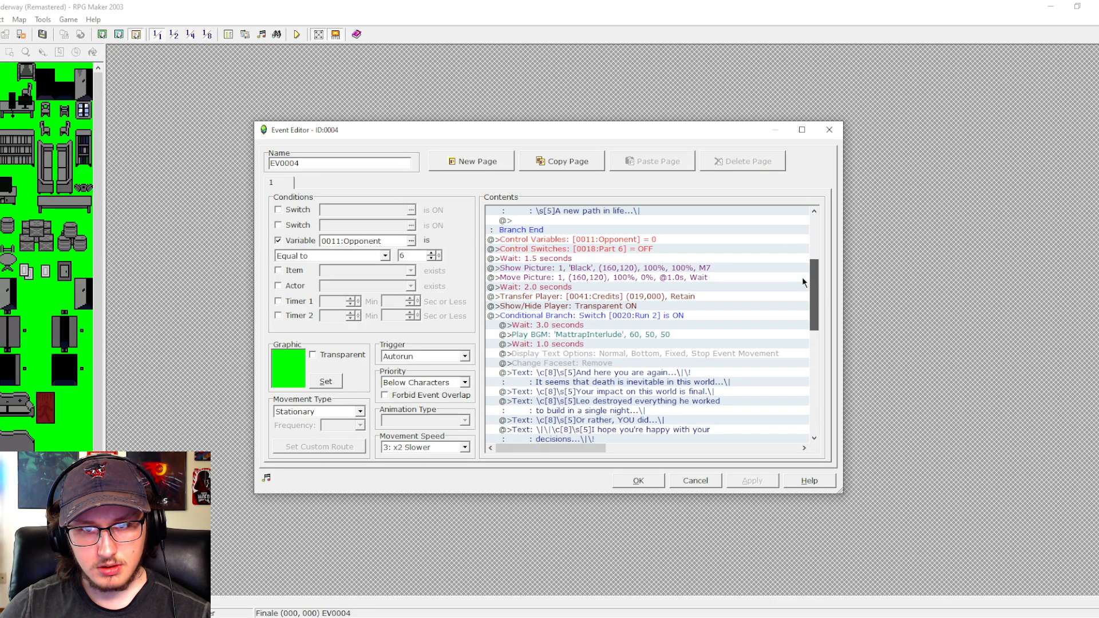
click(632, 482)
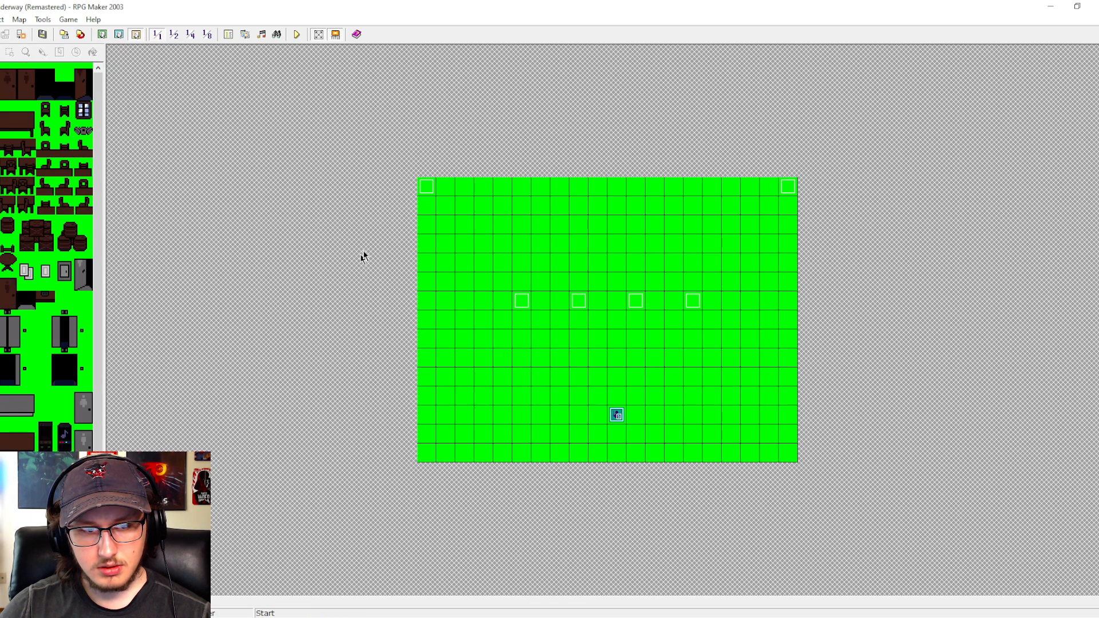
- Set the Rain2 background music volume to 0% in the Start map's TestMode event
double_click(425, 186)
double_click(572, 268)
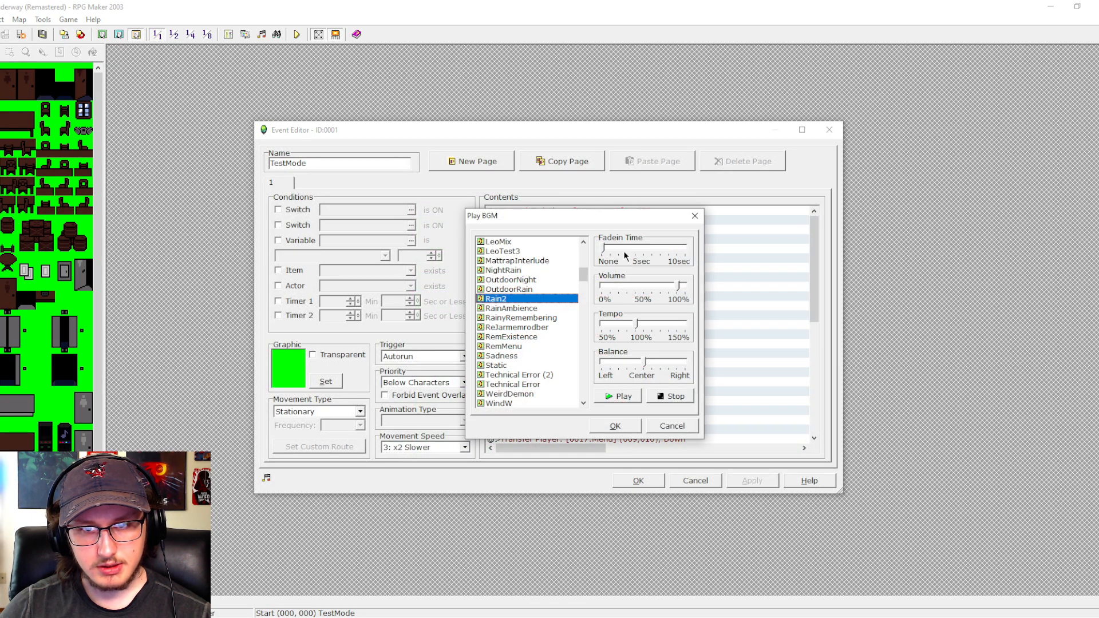
click(615, 427)
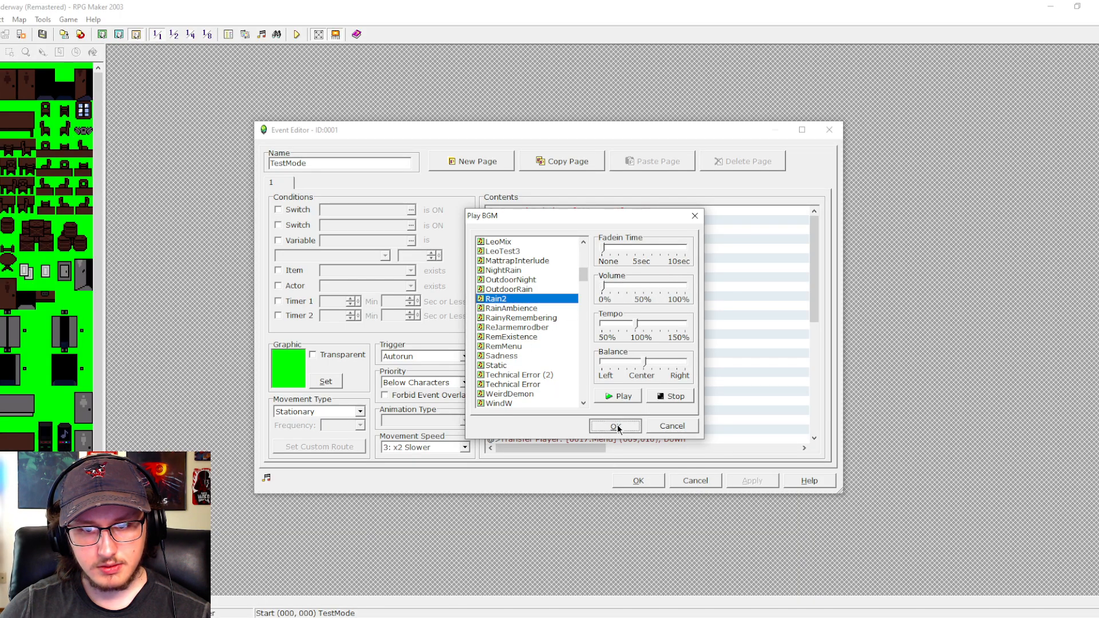
click(629, 479)
- Playtest the finale scene, advance Leo's dialogue through to the credits, switch to windowed mode and close the game
click(295, 33)
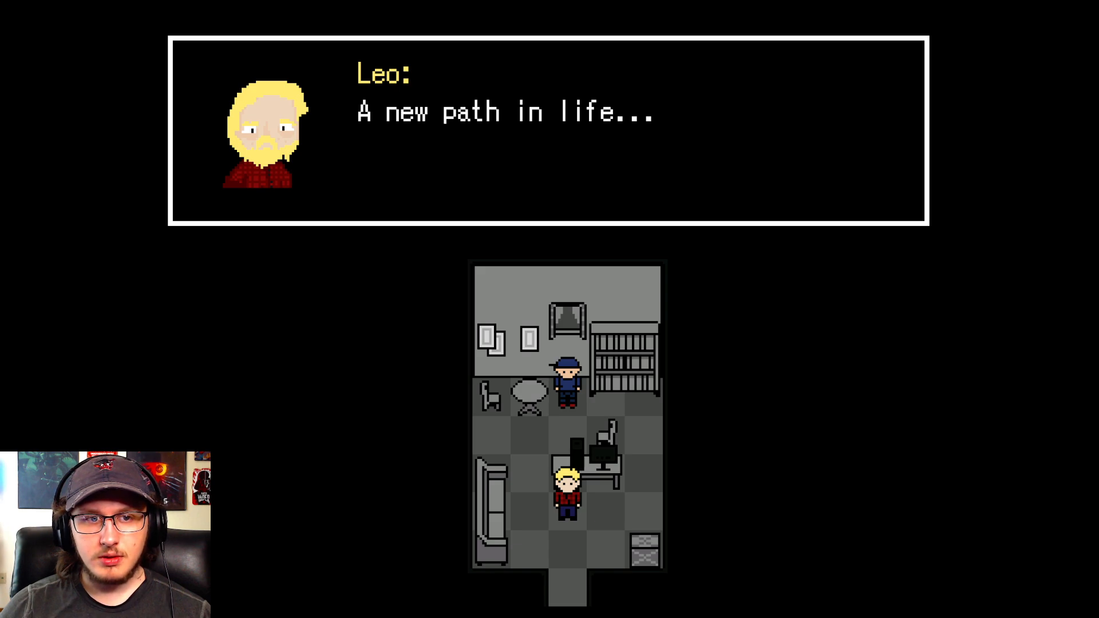
key(Return)
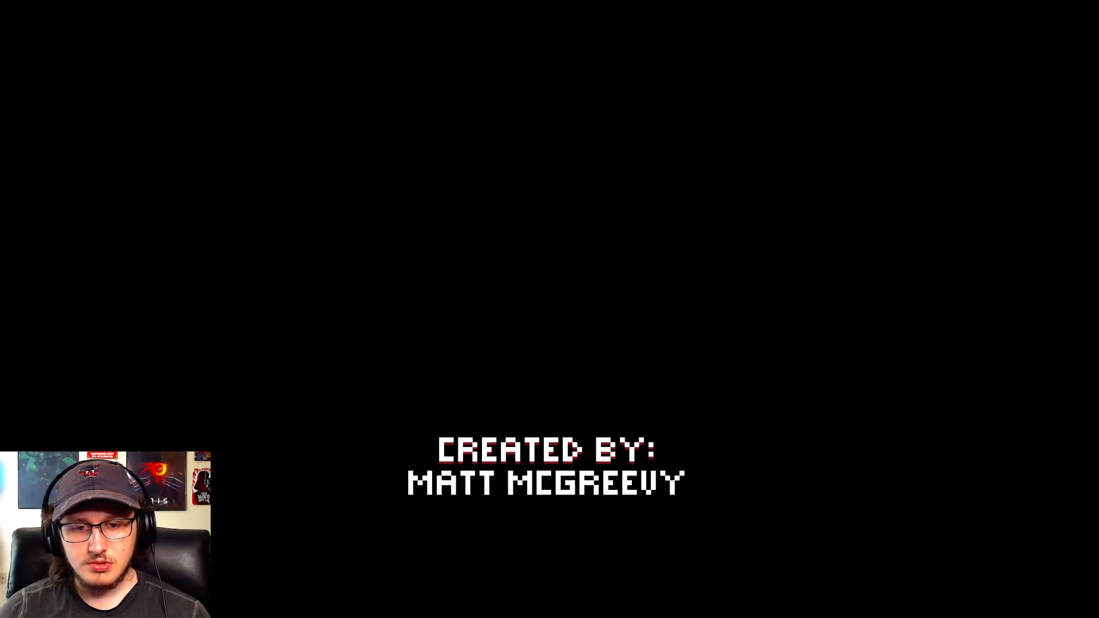
key(F4)
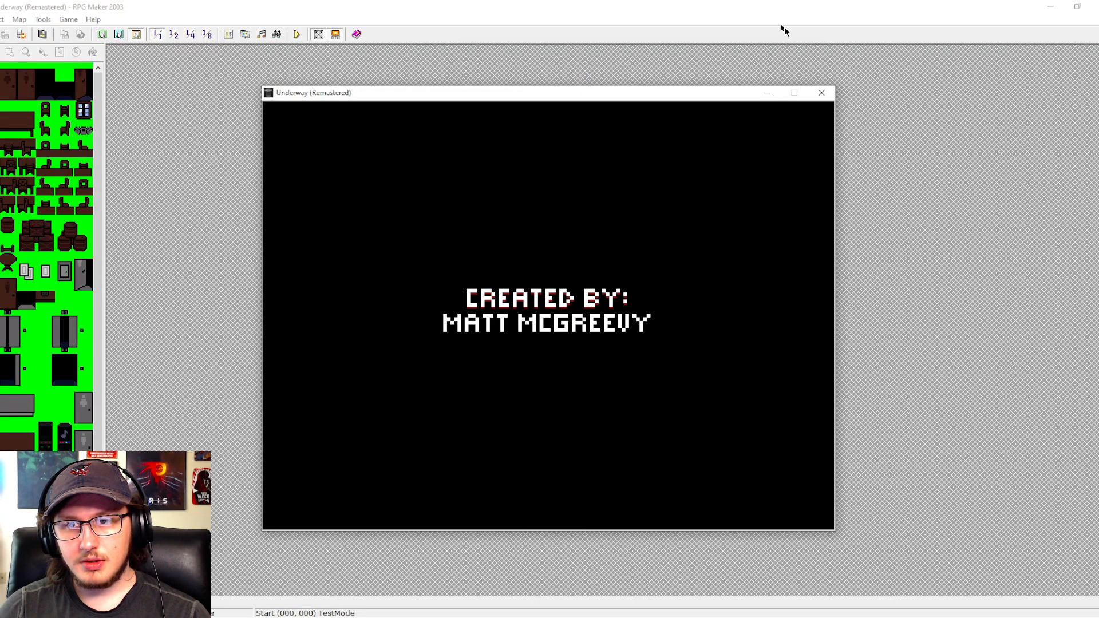
key(alt+F4)
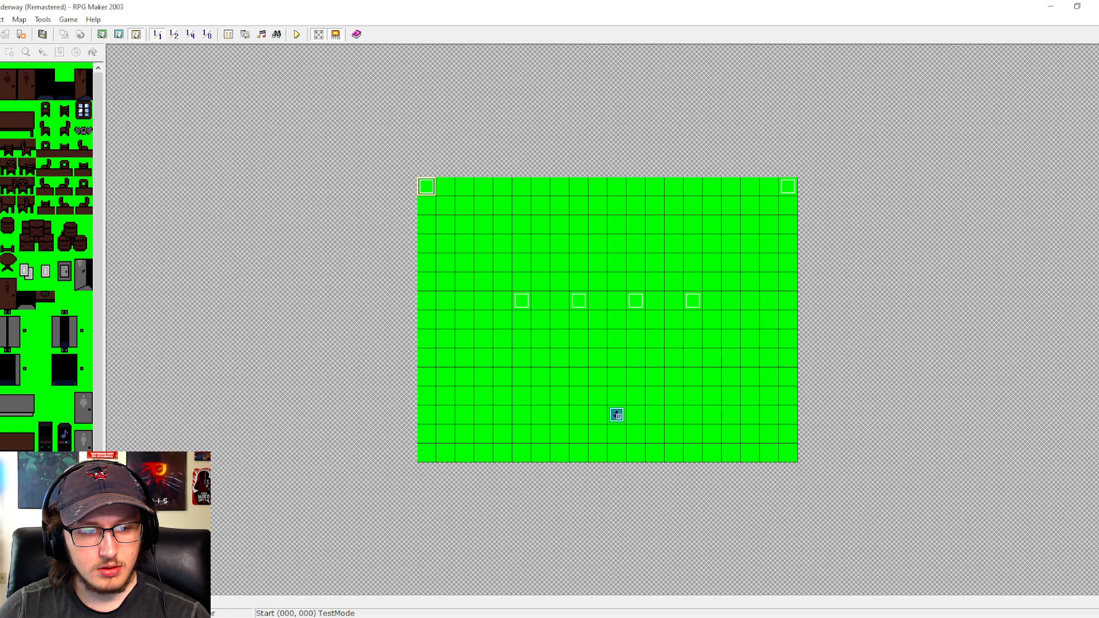
- Turn switches 0033:LegacyMode and 0053:Kill ON in the TestMode event and save the event
double_click(426, 187)
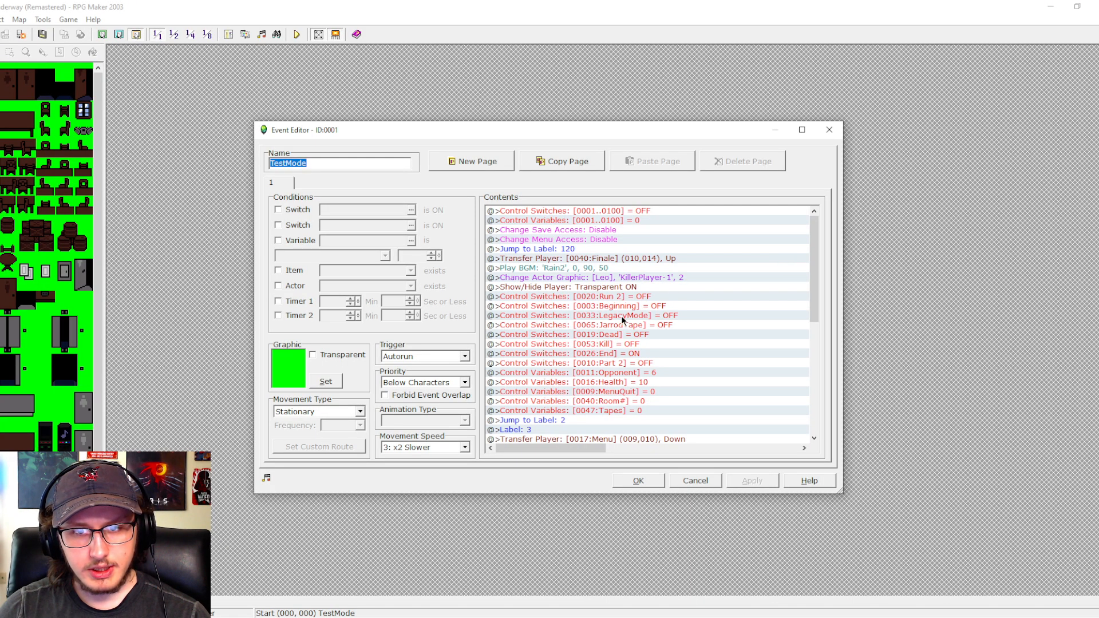
double_click(620, 315)
click(526, 356)
click(547, 380)
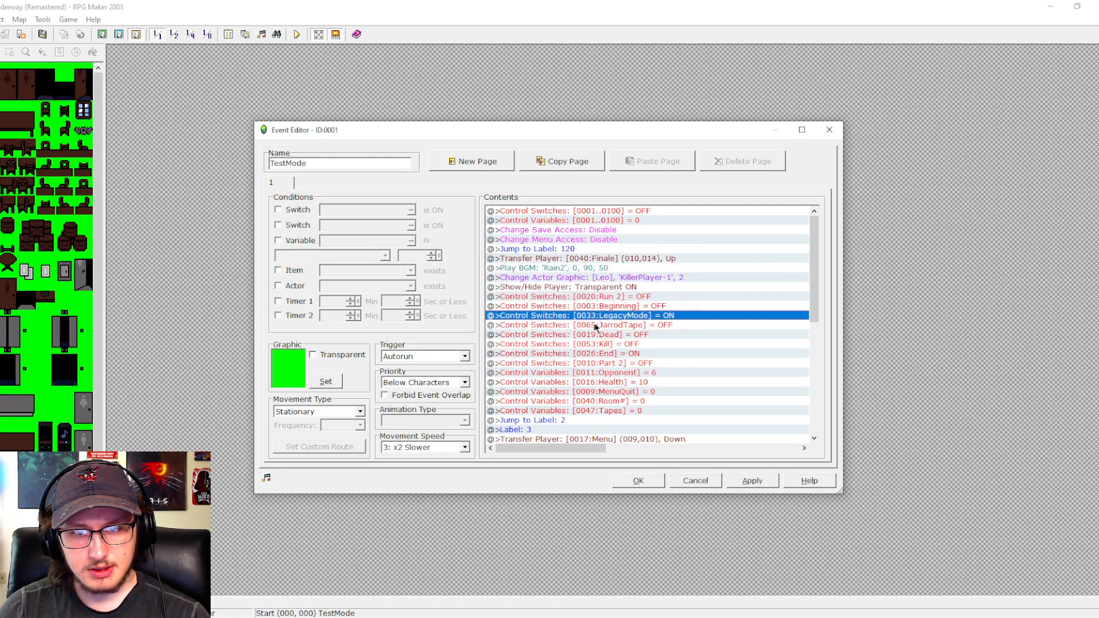
double_click(599, 345)
click(521, 355)
click(538, 380)
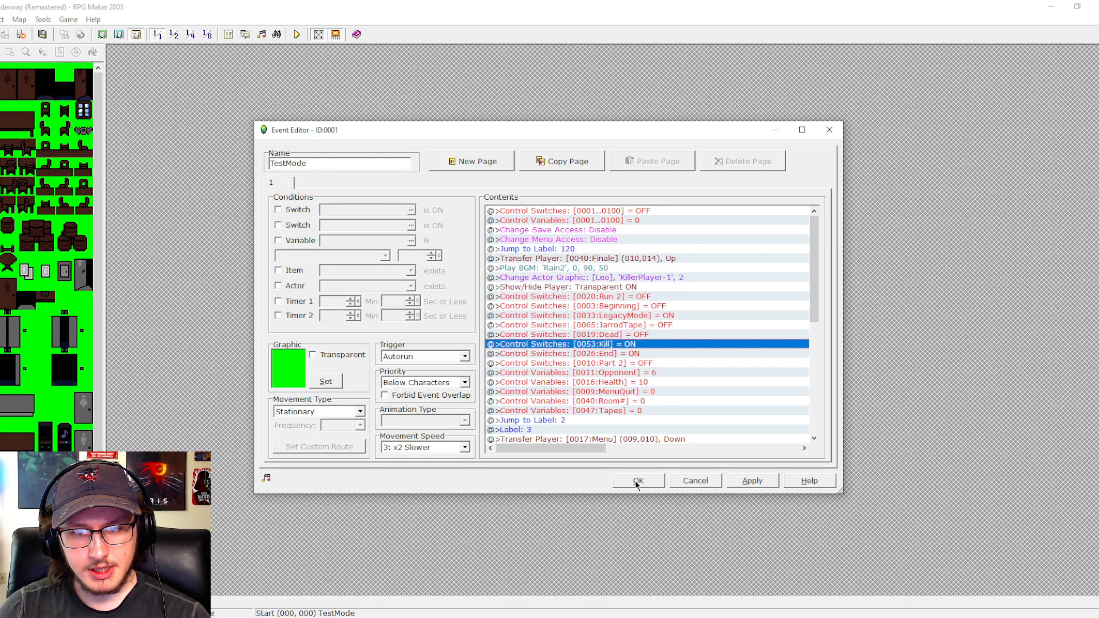
click(635, 482)
- Playtest the finale with the new switch settings, advance Leo's dialogue to the credits, and switch the game to windowed mode
click(296, 35)
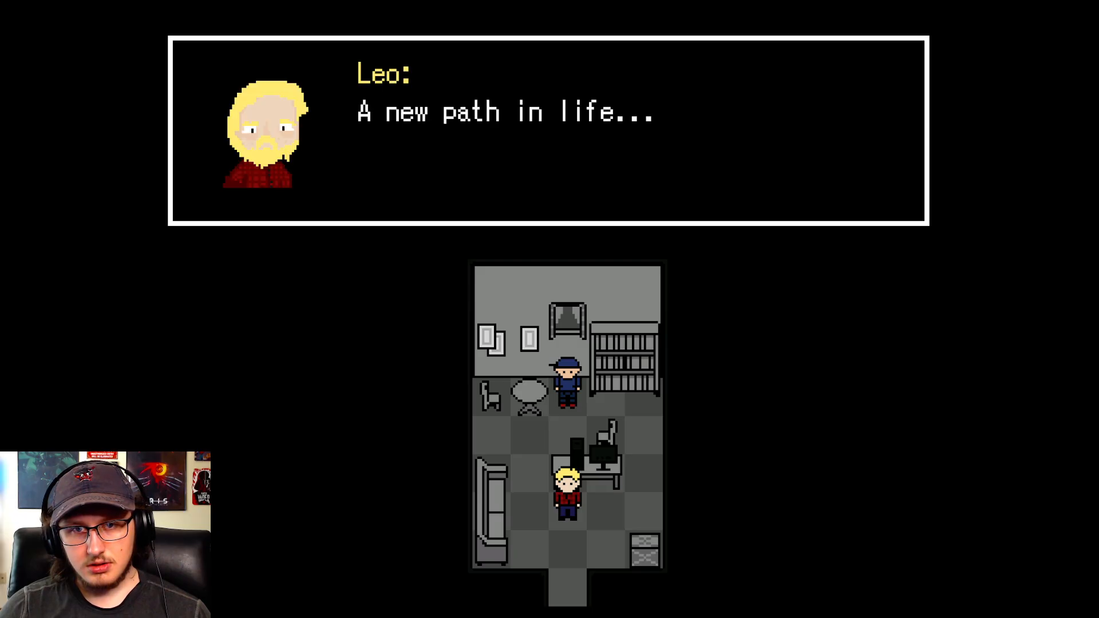
key(Return)
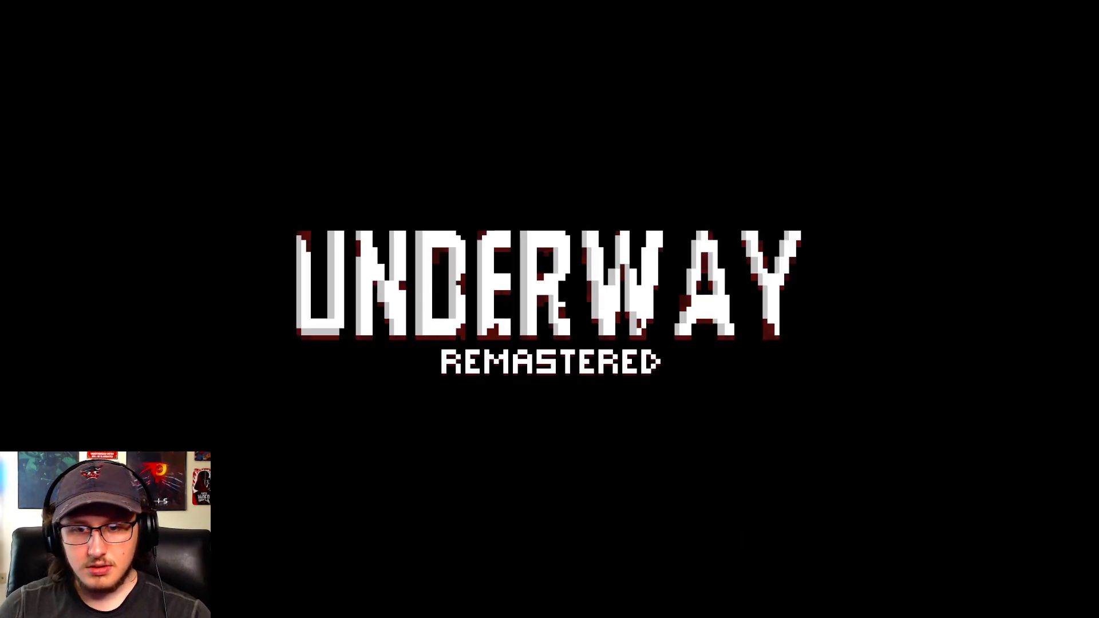
key(F4)
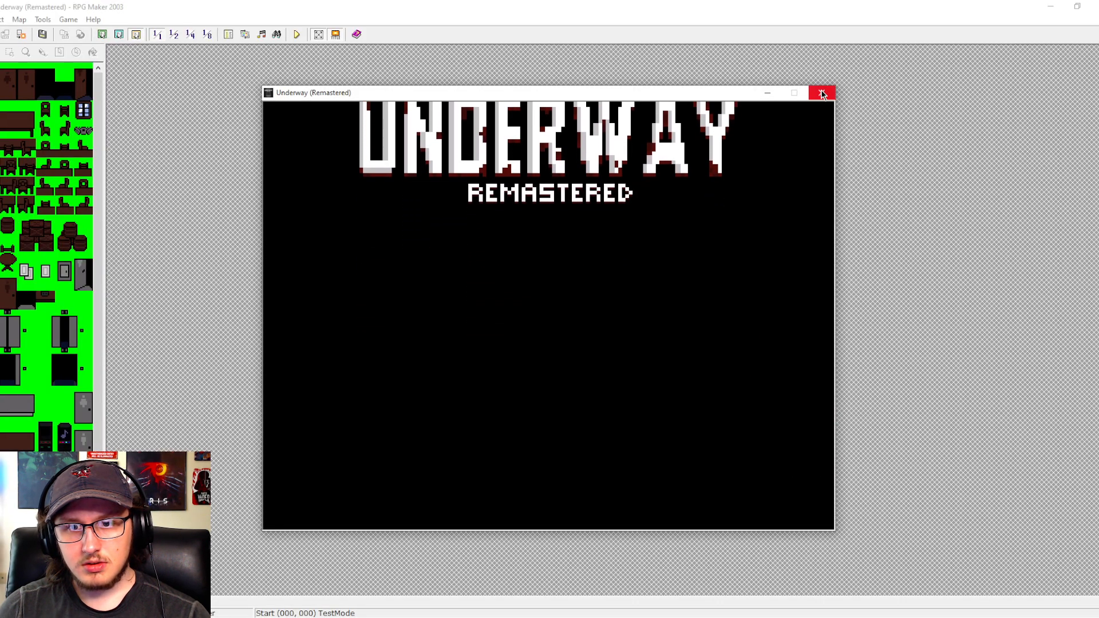
- Inspect the Achievement variable and the achievement switches 0071 to 0090 in the game's debug screen, and close the game
key(F9)
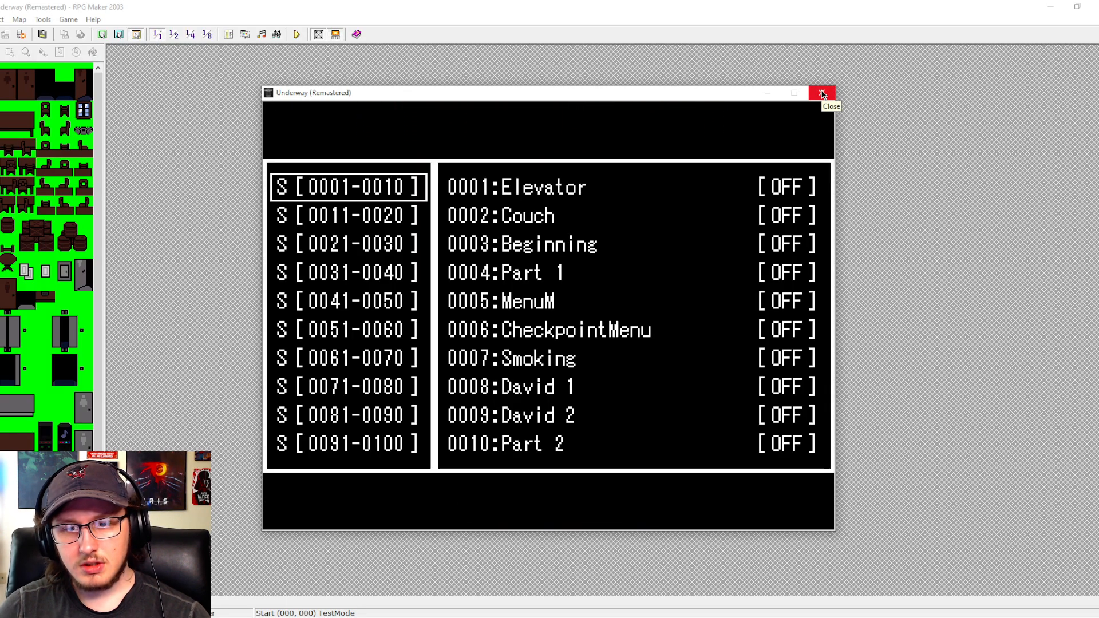
key(Down)
key(Right)
key(Down)
key(Down)
key(Down)
key(Down)
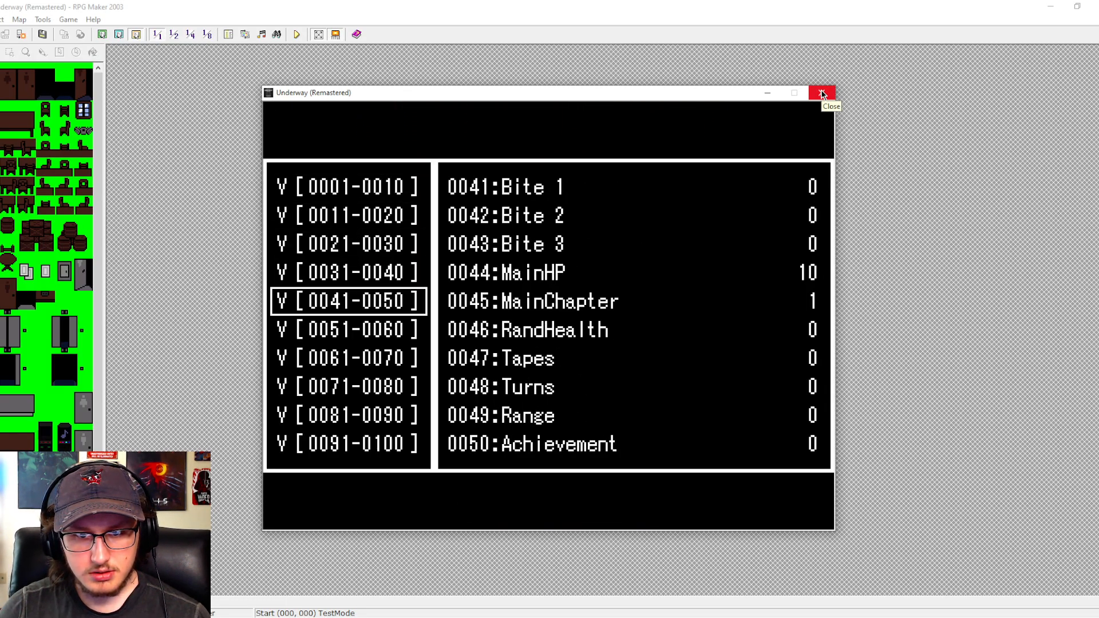
key(Left)
key(Down)
key(Down)
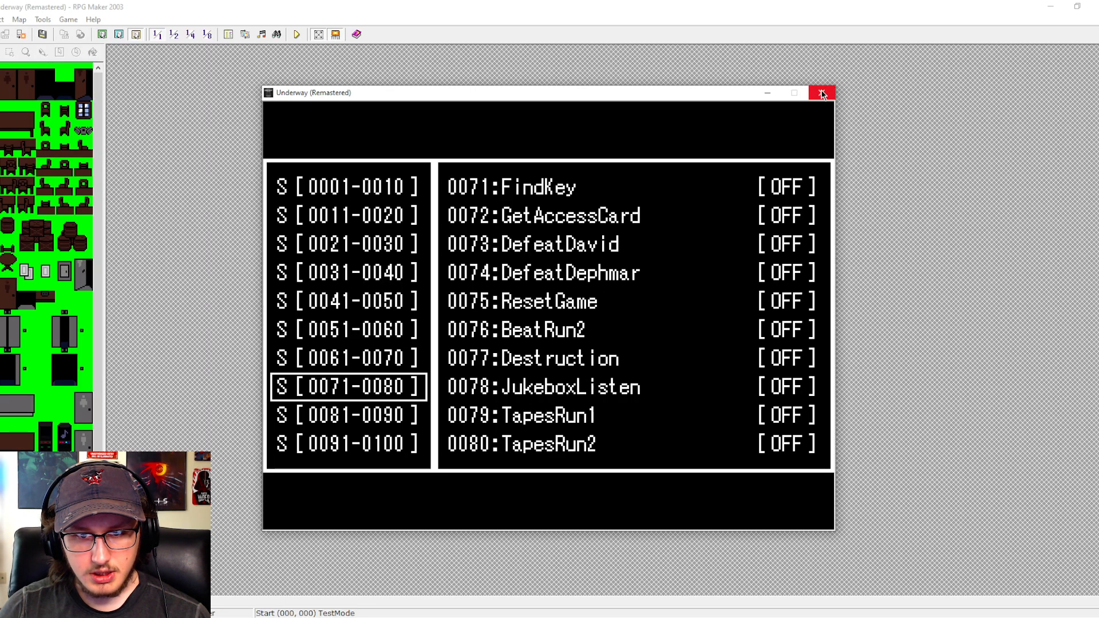
key(Down)
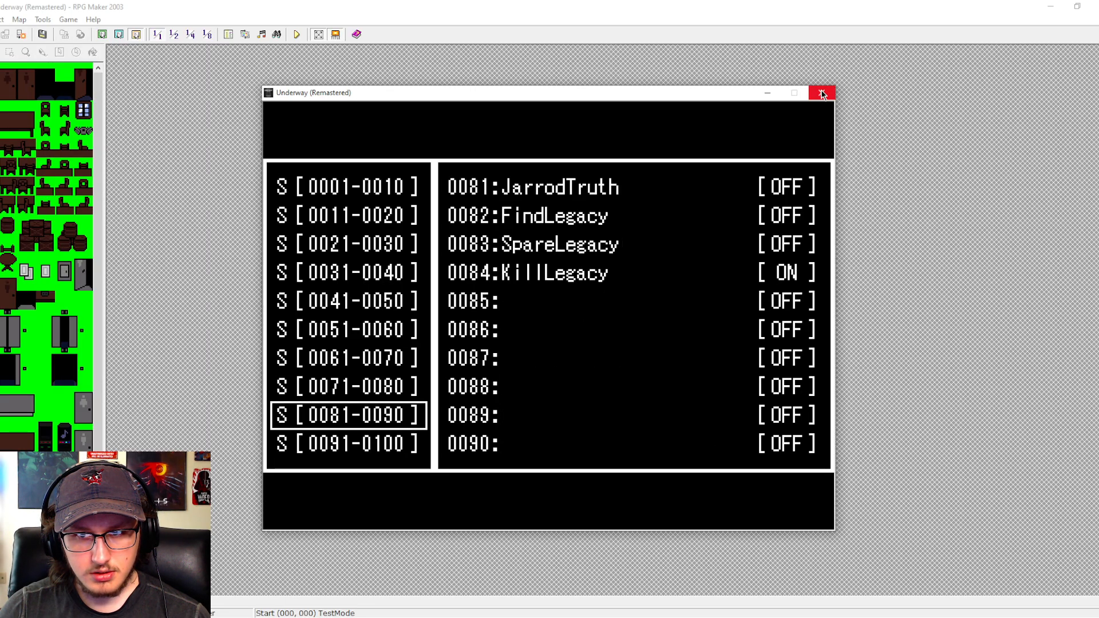
key(Escape)
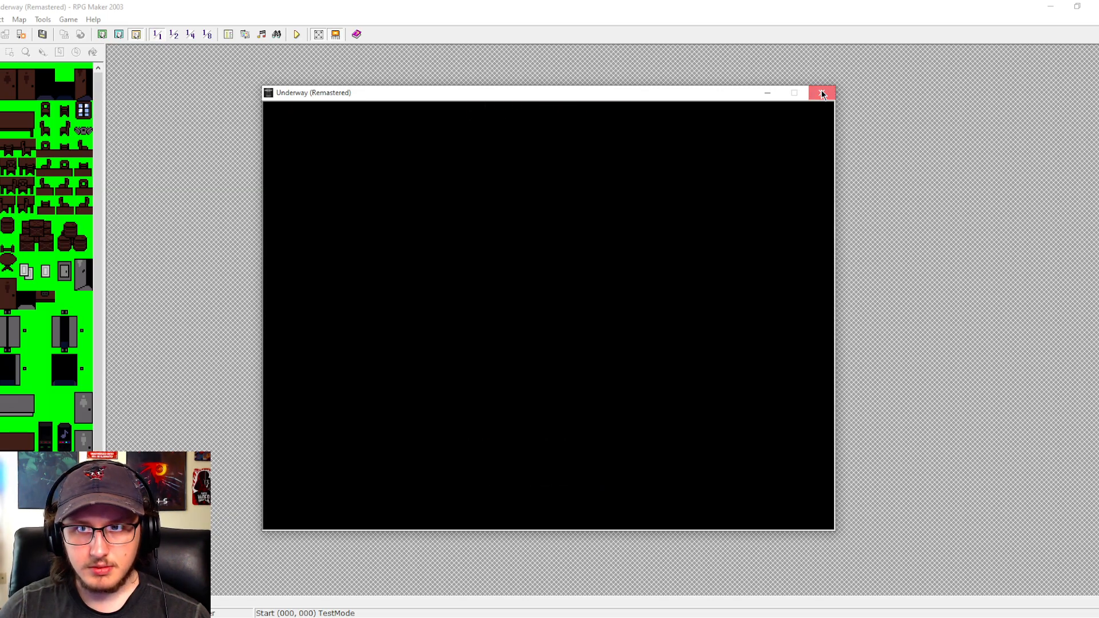
click(822, 94)
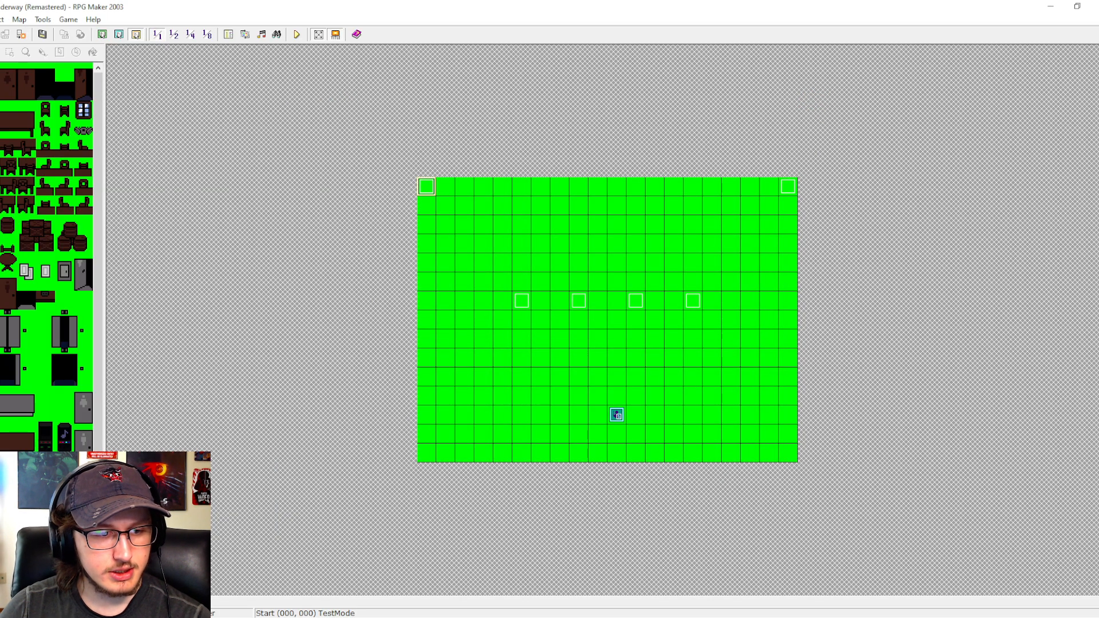
- Turn switches 0033:LegacyMode and 0053:Kill back OFF in the TestMode event and save the event
double_click(428, 189)
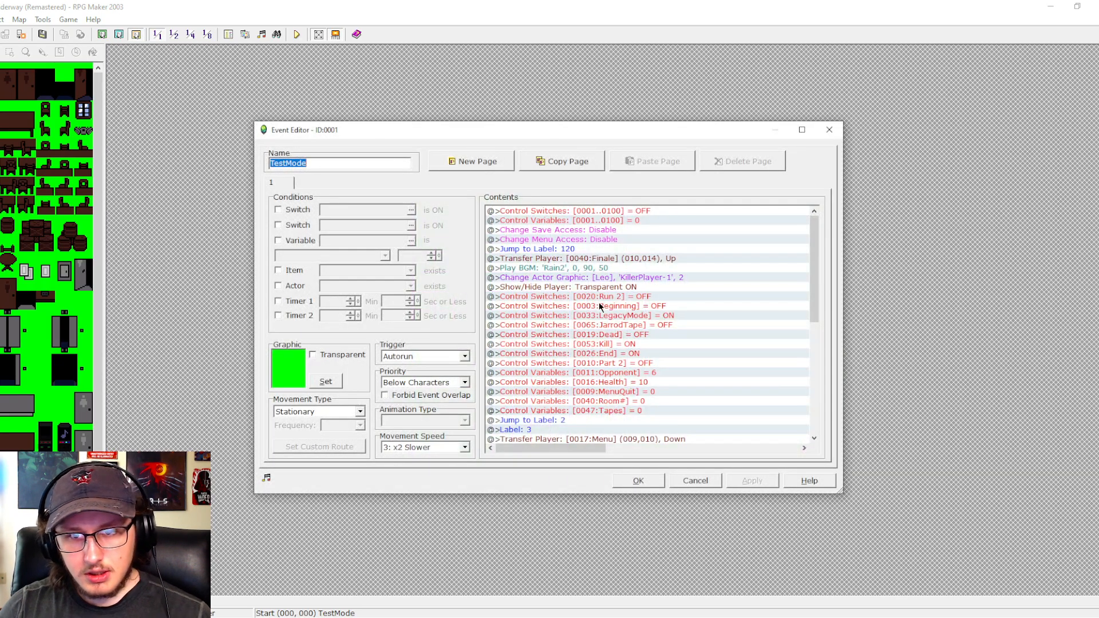
double_click(606, 311)
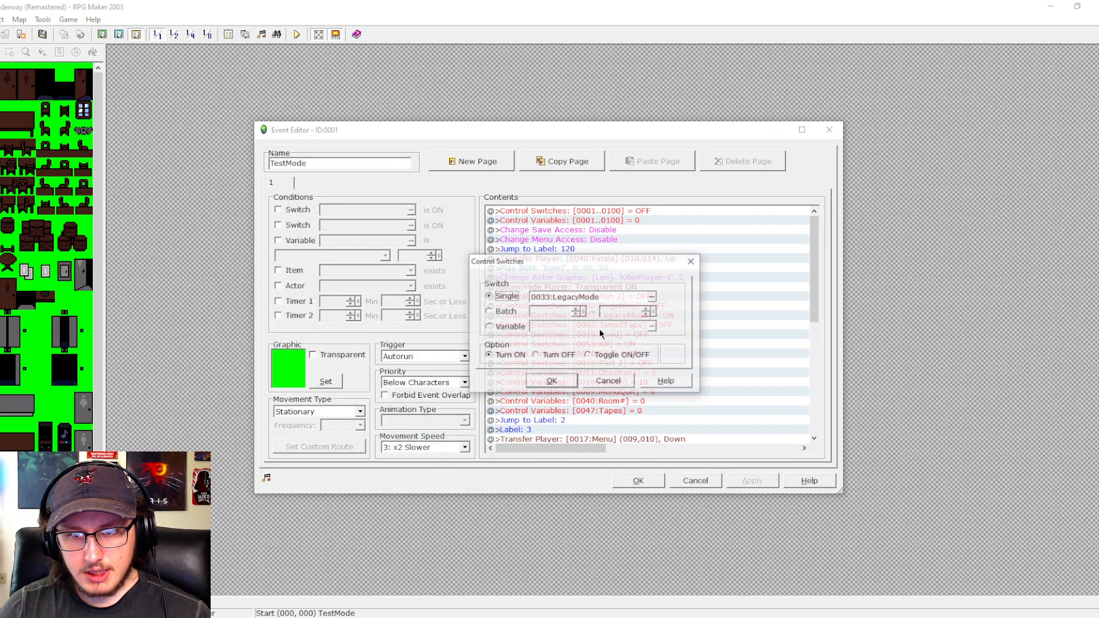
click(565, 380)
double_click(575, 377)
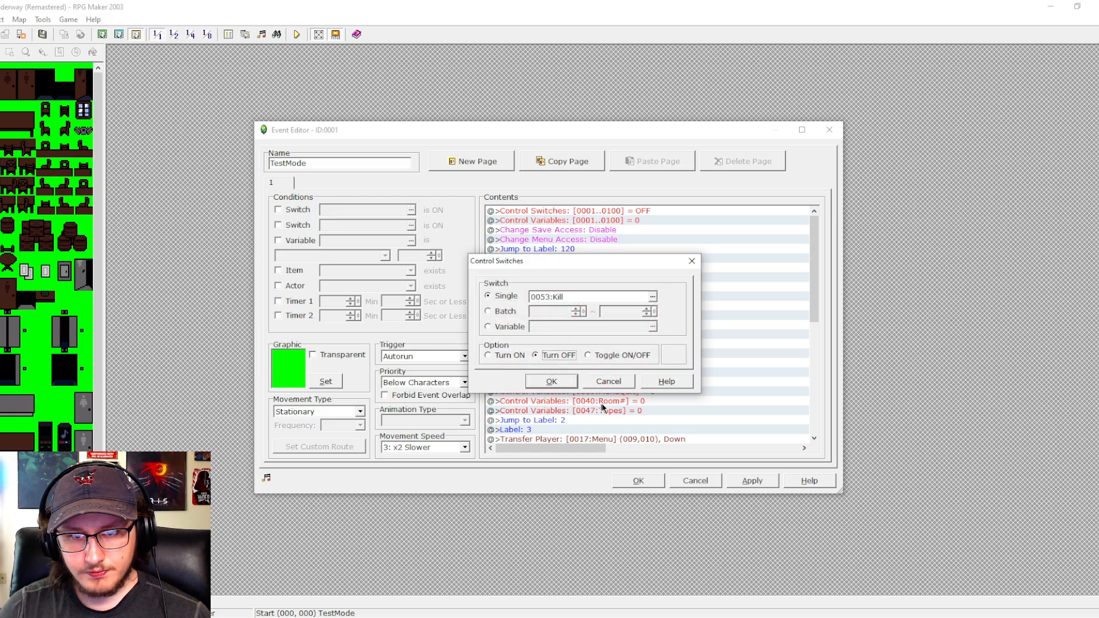
click(564, 383)
click(770, 474)
click(638, 479)
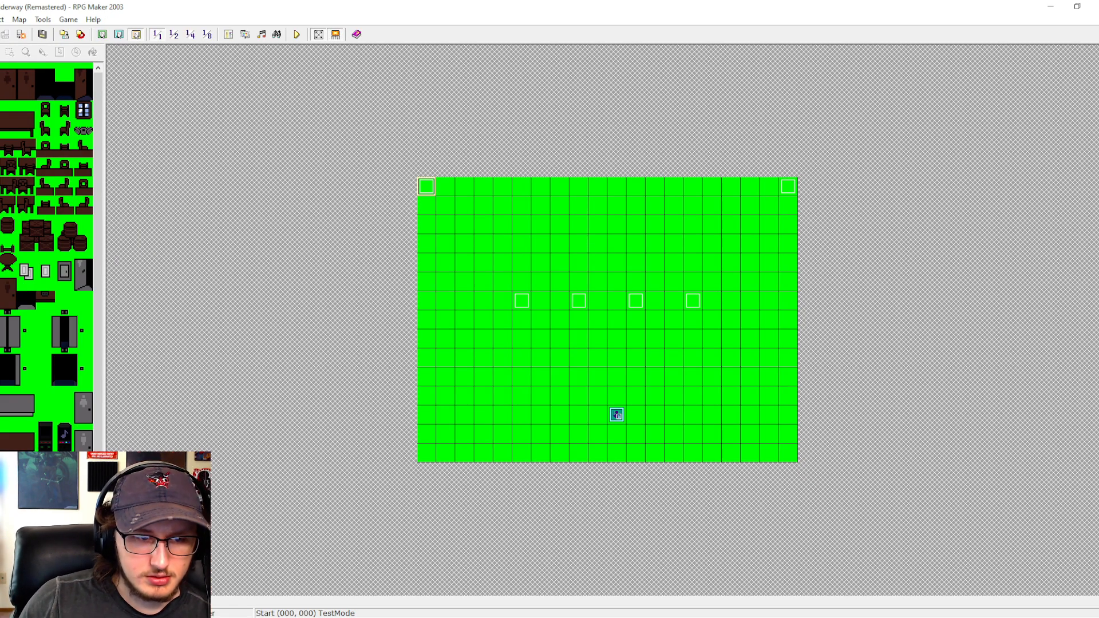
- Paste the 0074:DefeatDephmar achievement branch above the Run 2 branch ending the DephmarIntro common event, and delete the Run 2 branch's Unlock switch command
click(228, 35)
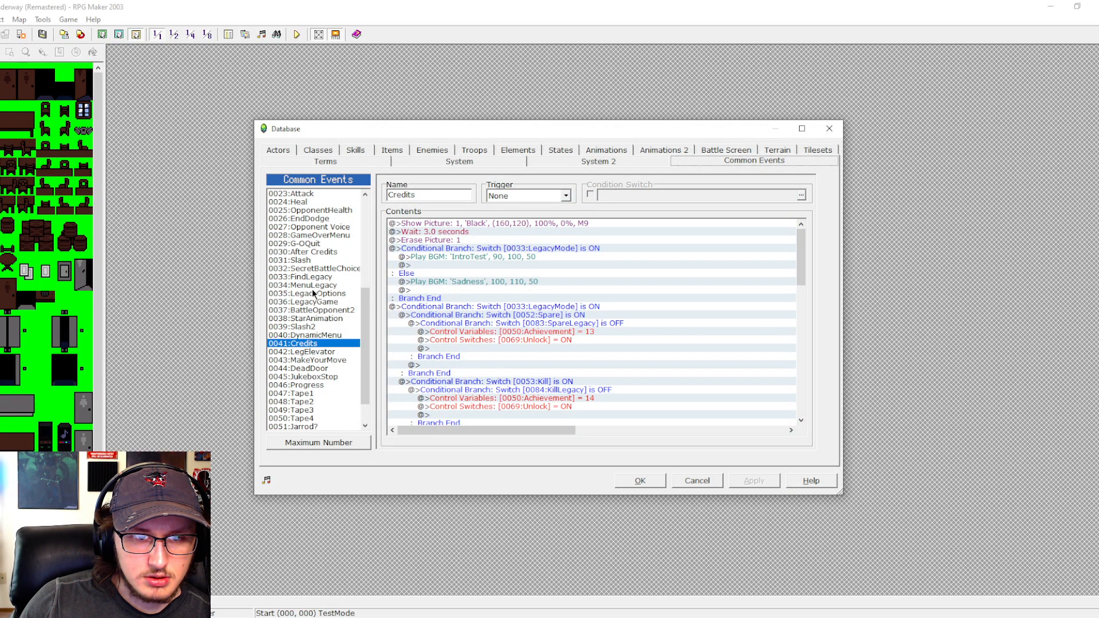
scroll(311, 248, up, 2)
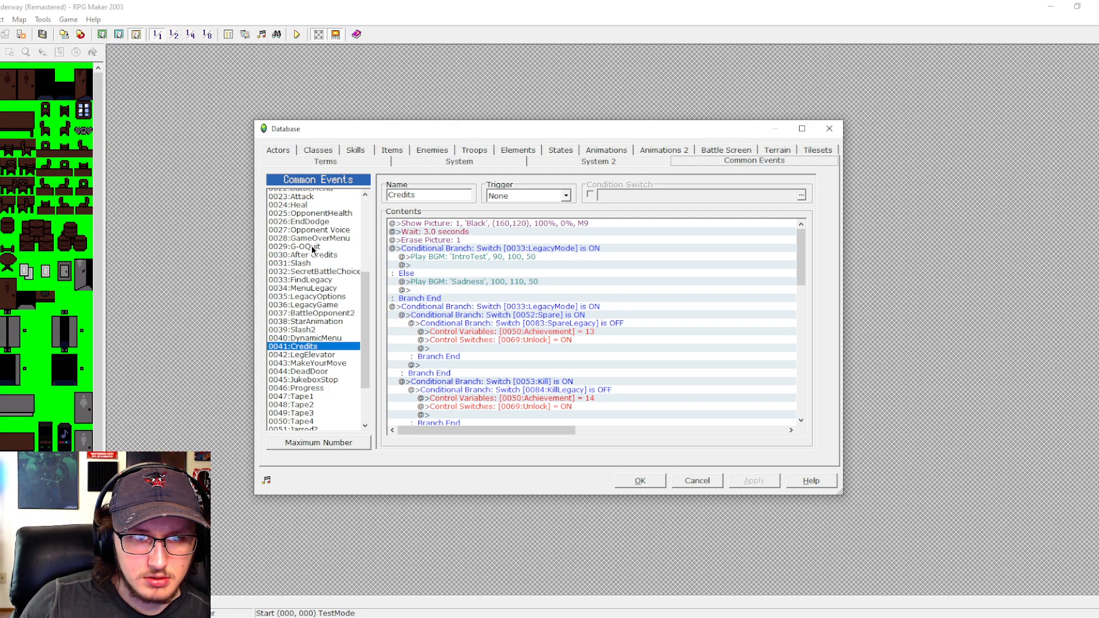
scroll(312, 245, up, 3)
click(311, 245)
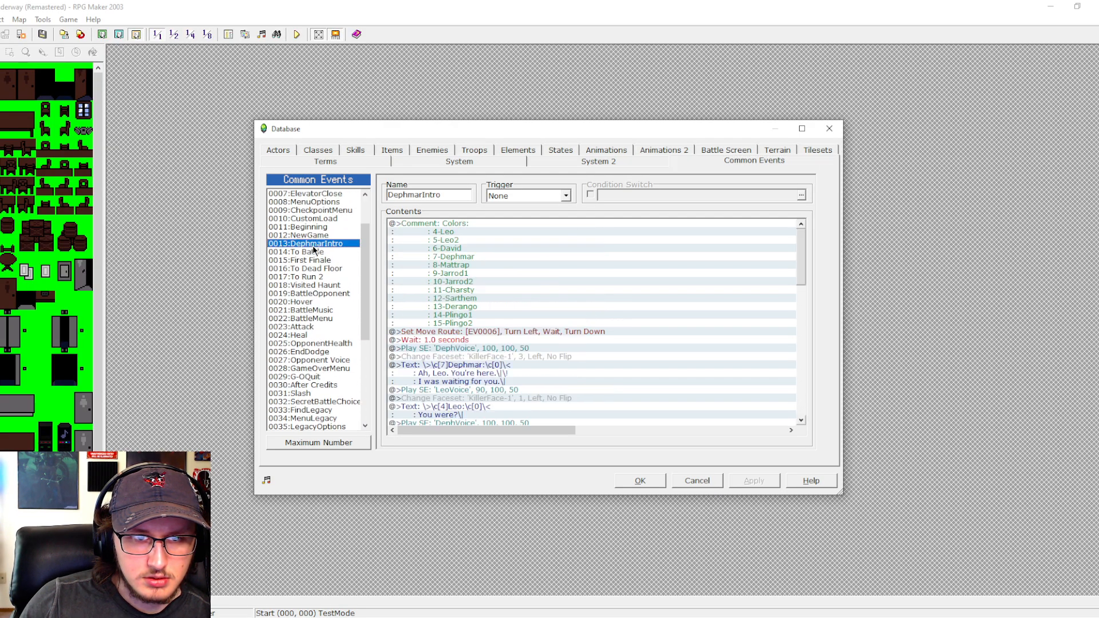
scroll(794, 273, down, 10)
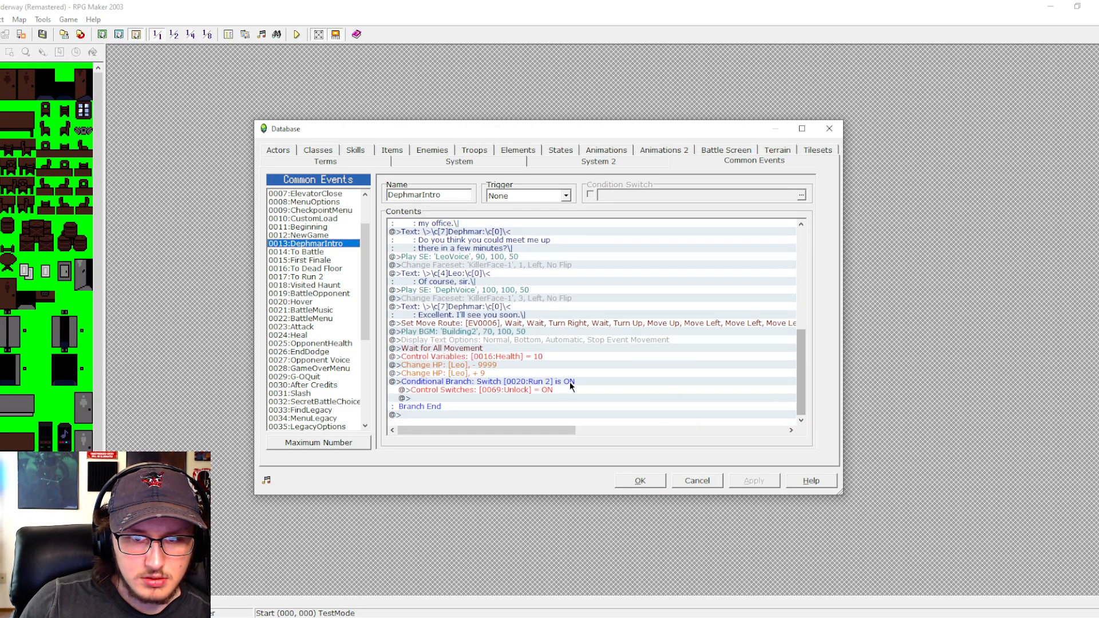
click(565, 382)
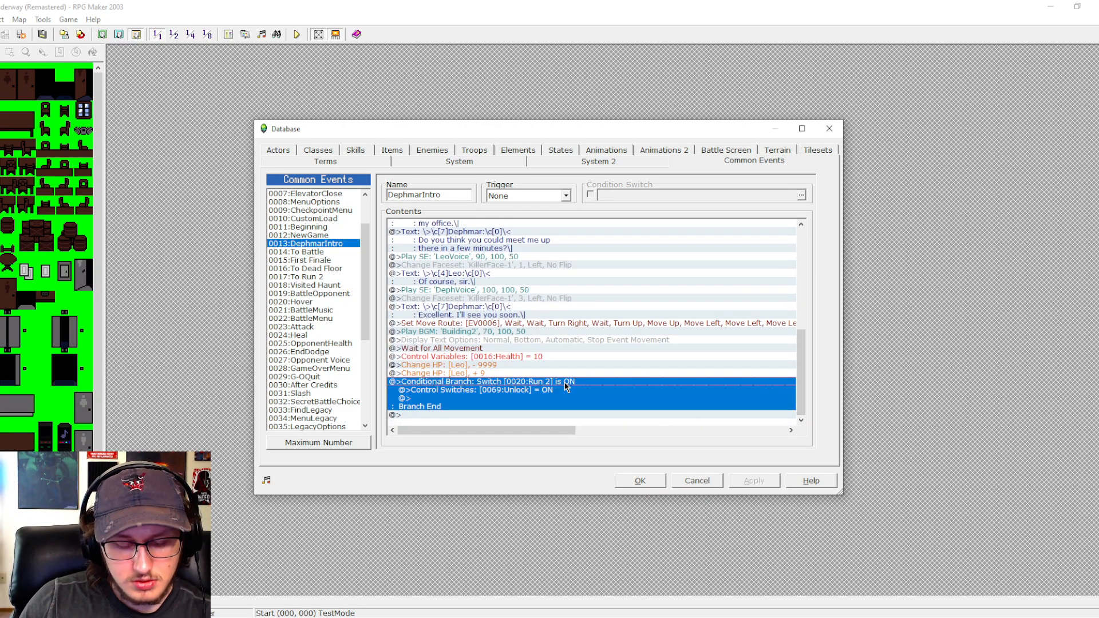
key(ctrl+v)
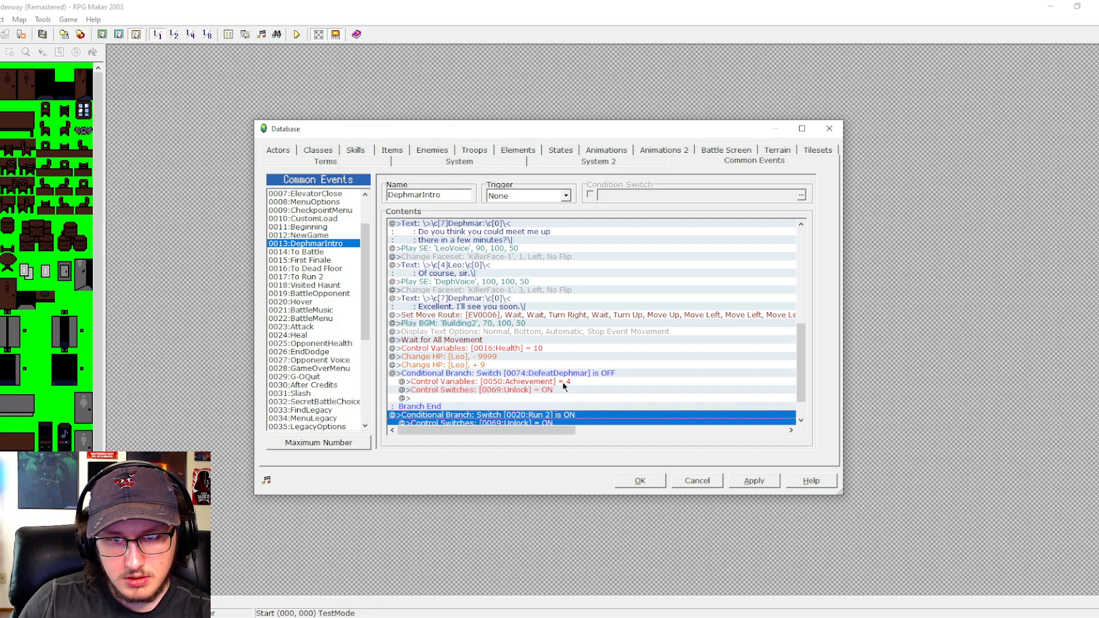
click(539, 389)
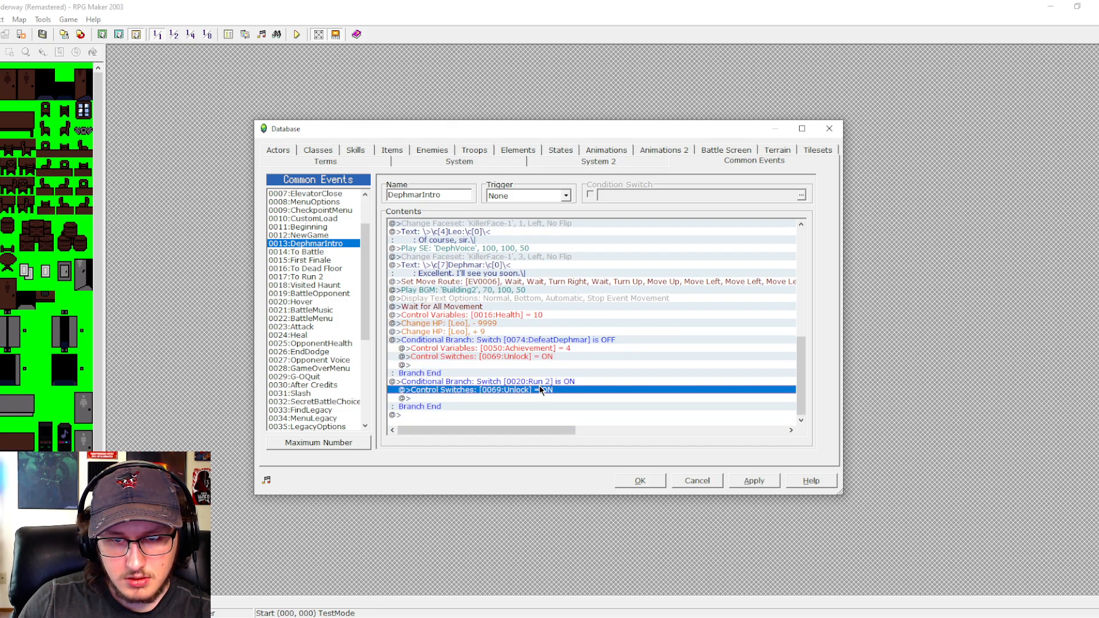
key(Delete)
- Change the pasted branch's condition to switch 0075:ResetGame is OFF
click(543, 348)
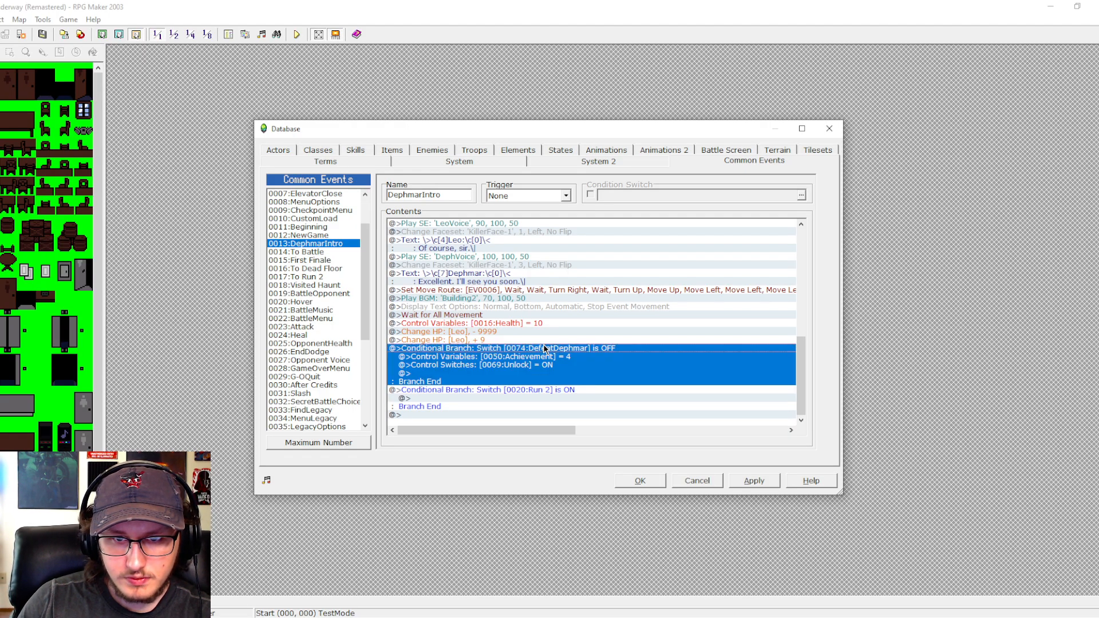
double_click(544, 348)
click(567, 260)
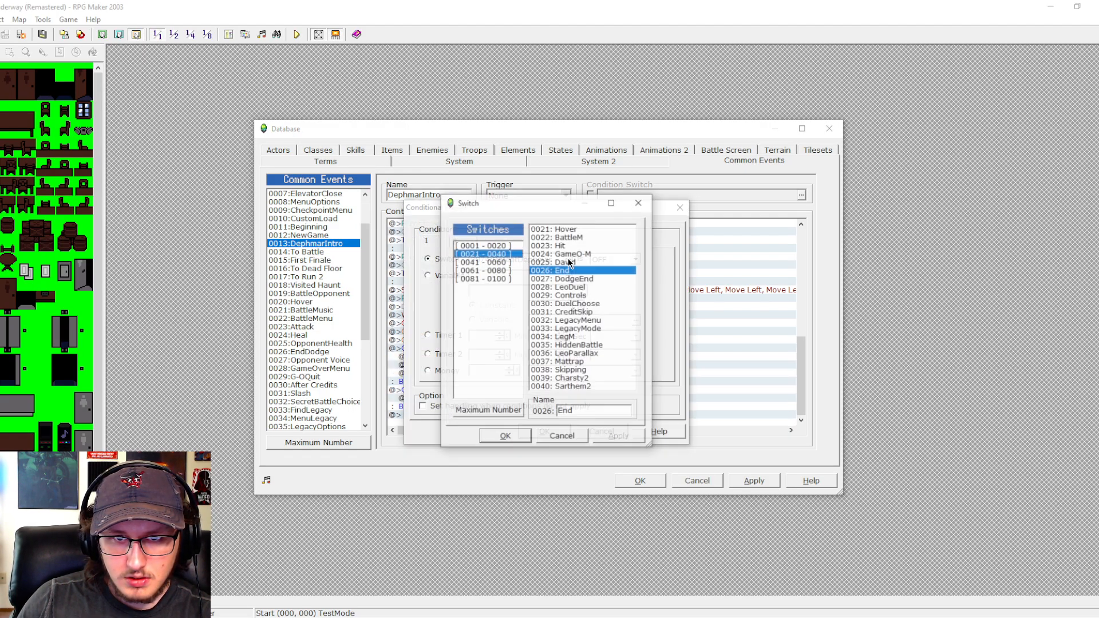
click(504, 270)
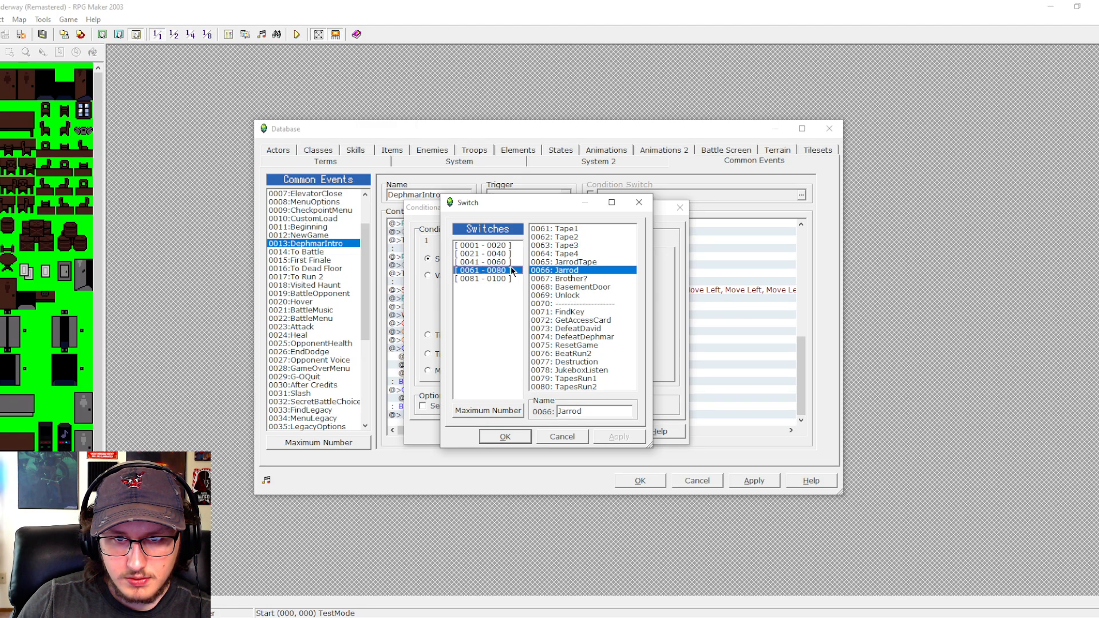
click(569, 346)
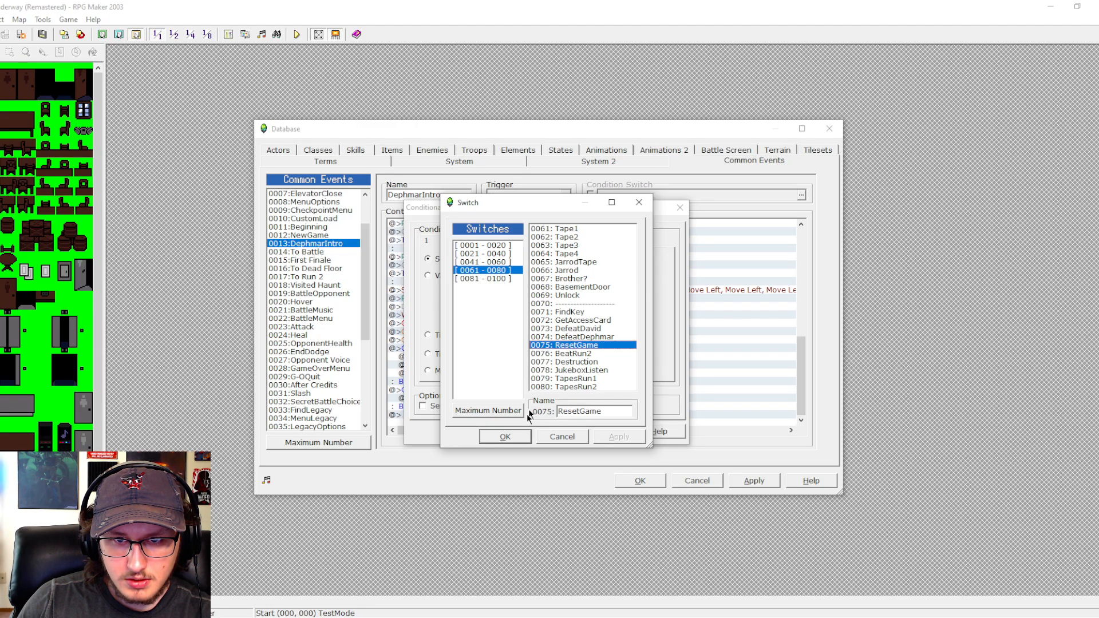
key(Return)
click(549, 432)
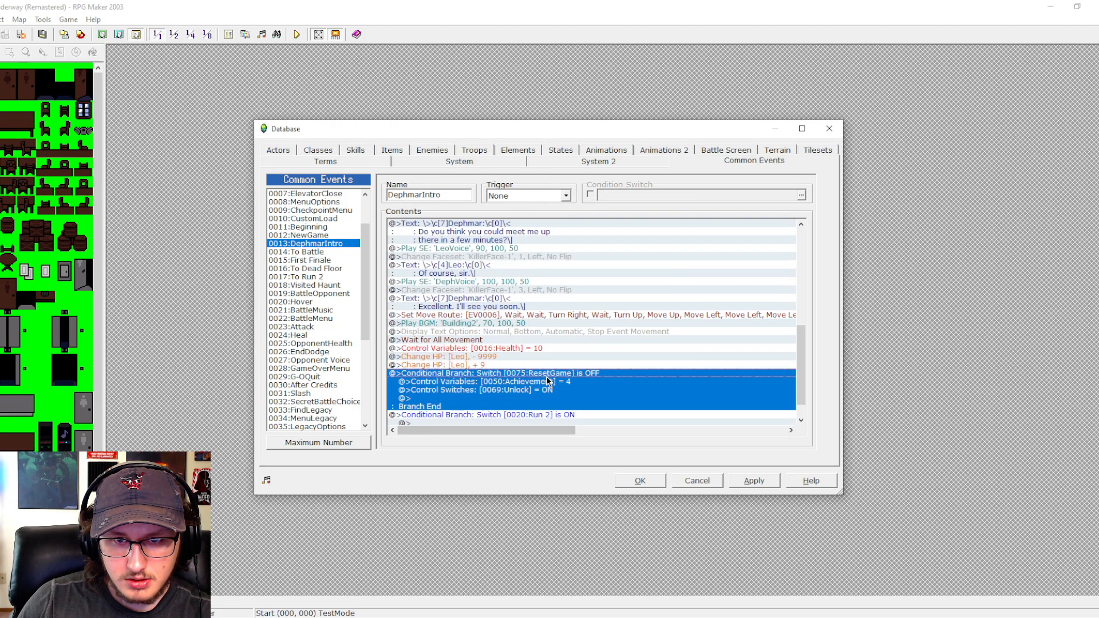
- Set the 0050:Achievement variable to 5 inside the ResetGame branch
double_click(549, 387)
click(555, 383)
click(561, 382)
double_click(561, 385)
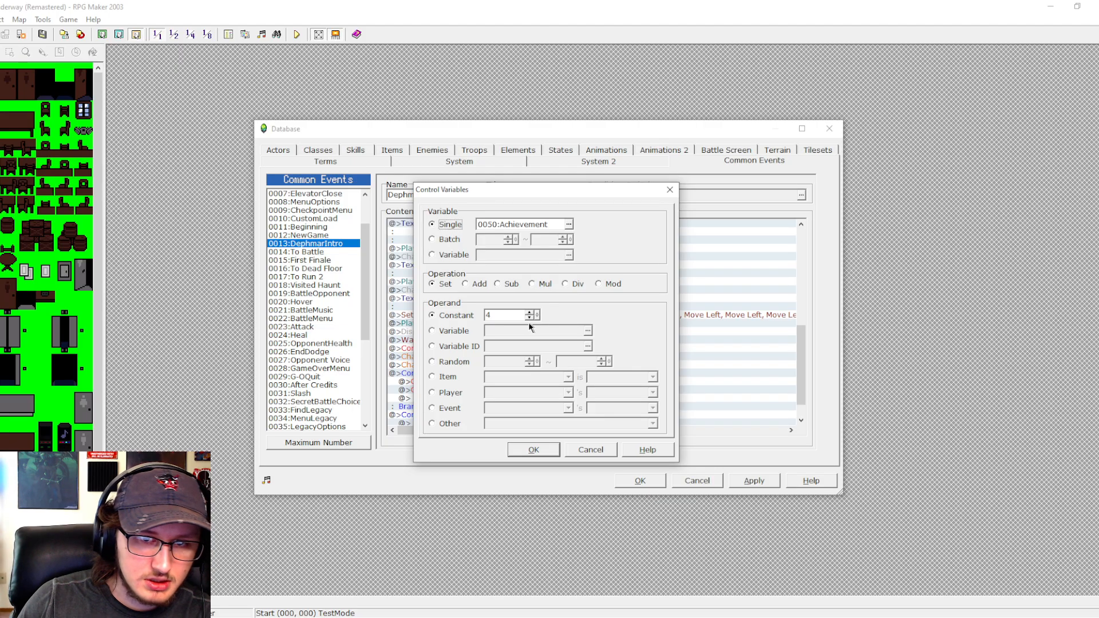
double_click(515, 314)
text(5)
key(Return)
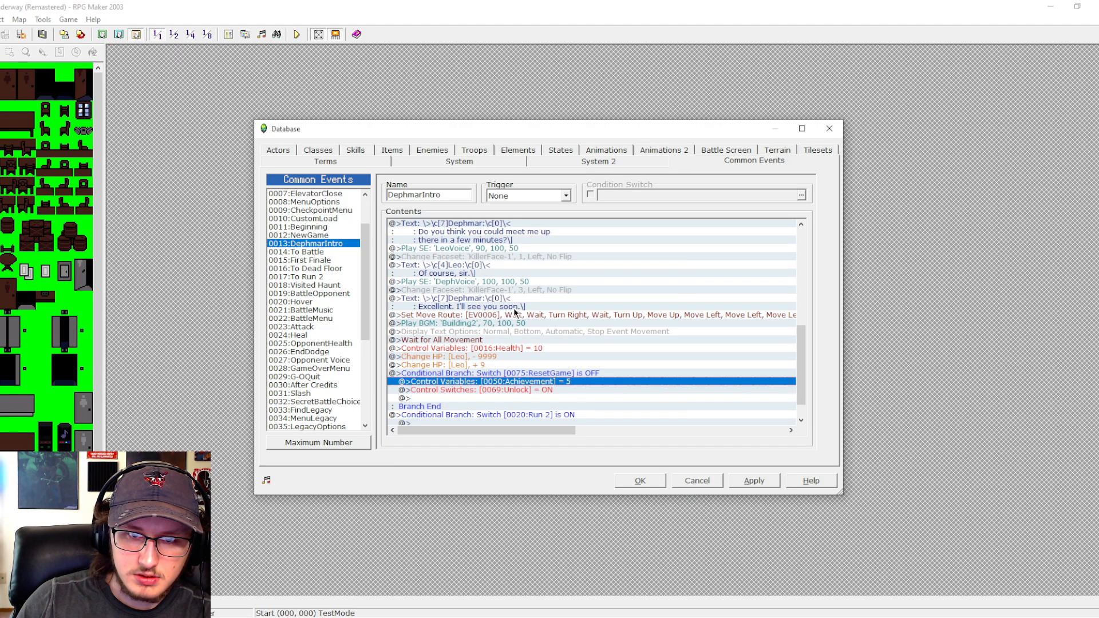
- Move the ResetGame branch inside the 0020:Run 2 is ON branch by copying it there and deleting the original, and save the database
click(514, 374)
scroll(514, 389, down, 1)
click(514, 396)
key(ctrl+v)
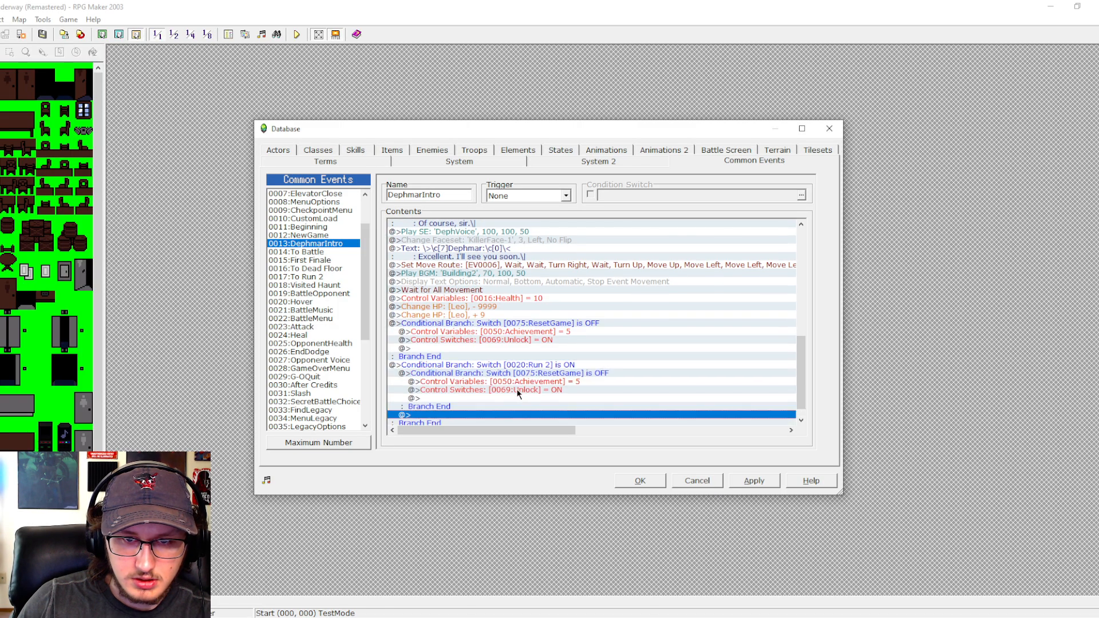
click(539, 324)
key(Delete)
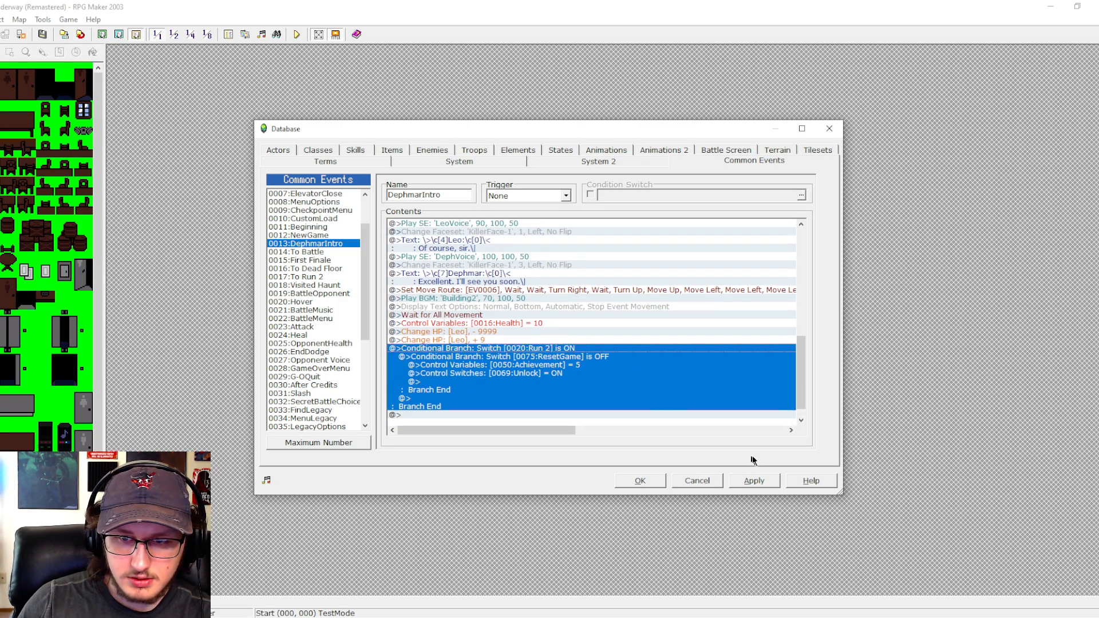
click(756, 482)
click(649, 480)
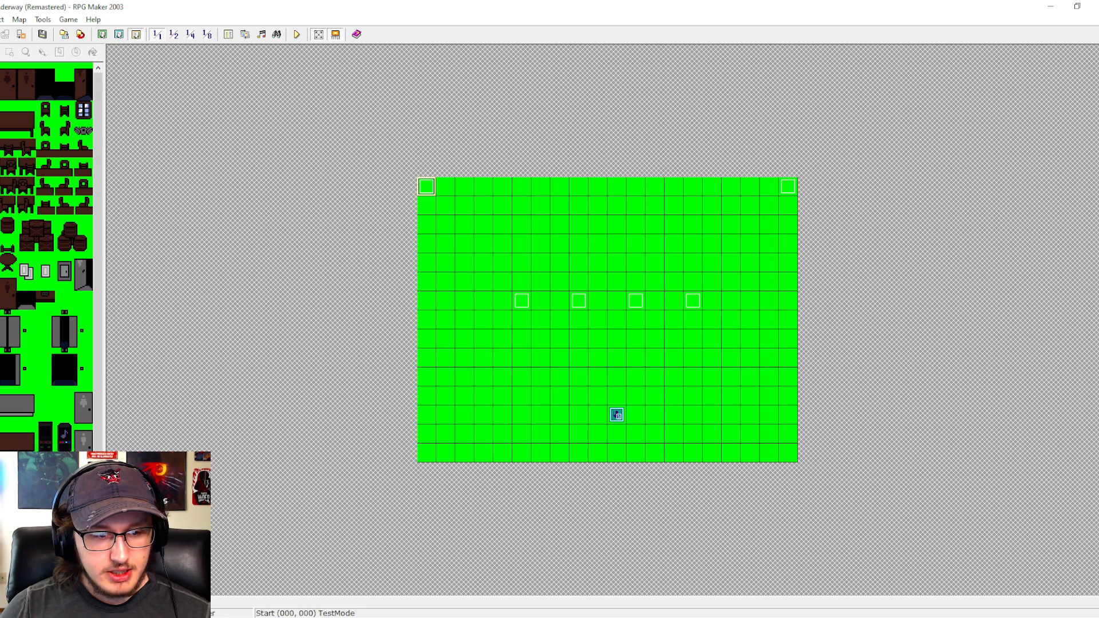
- Copy the ResetGame achievement branch from the end of the DephmarIntro common event and close the database
click(228, 35)
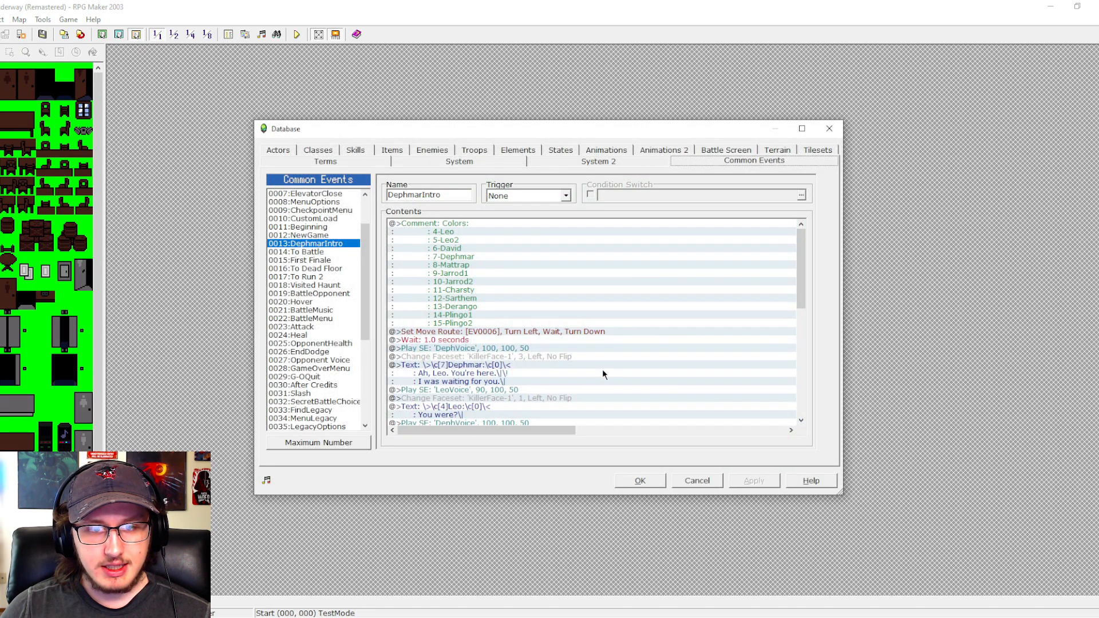
drag(799, 269, 799, 375)
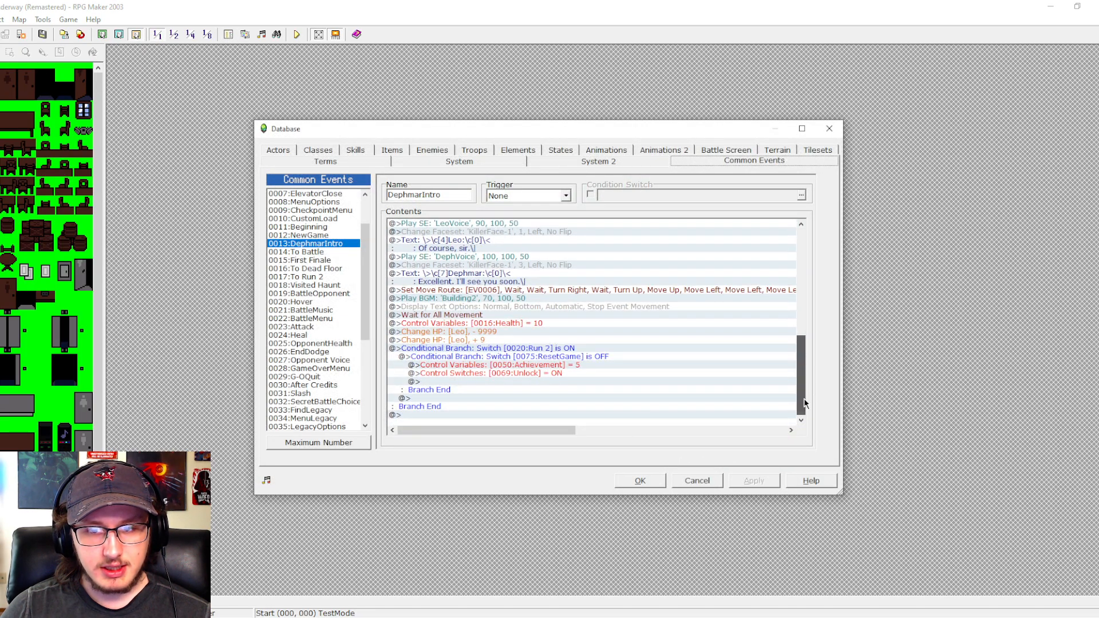
click(522, 361)
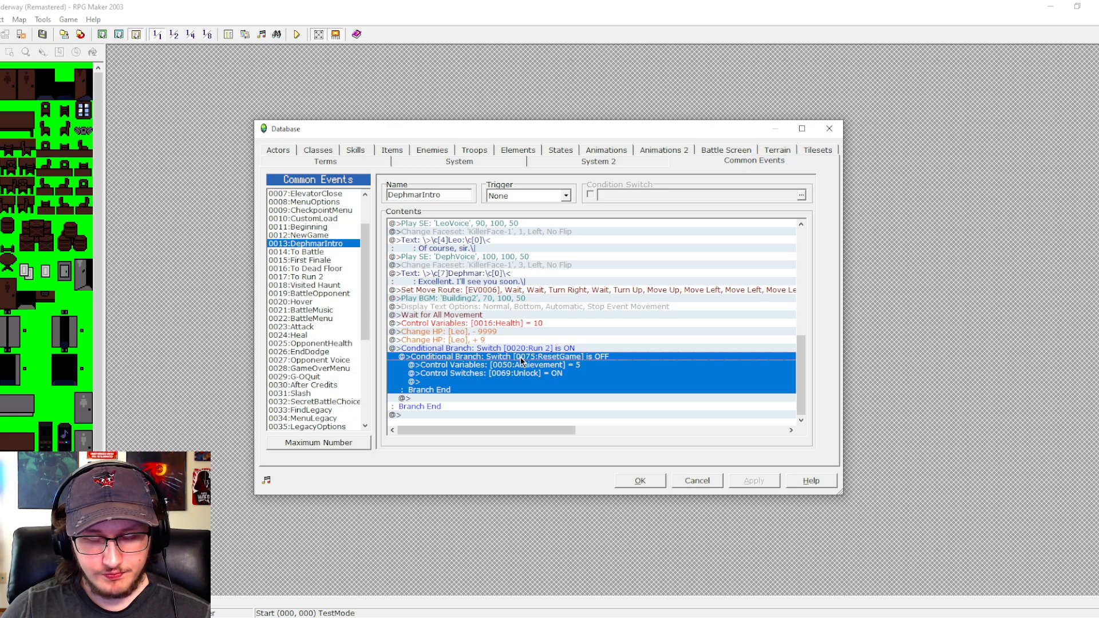
click(641, 481)
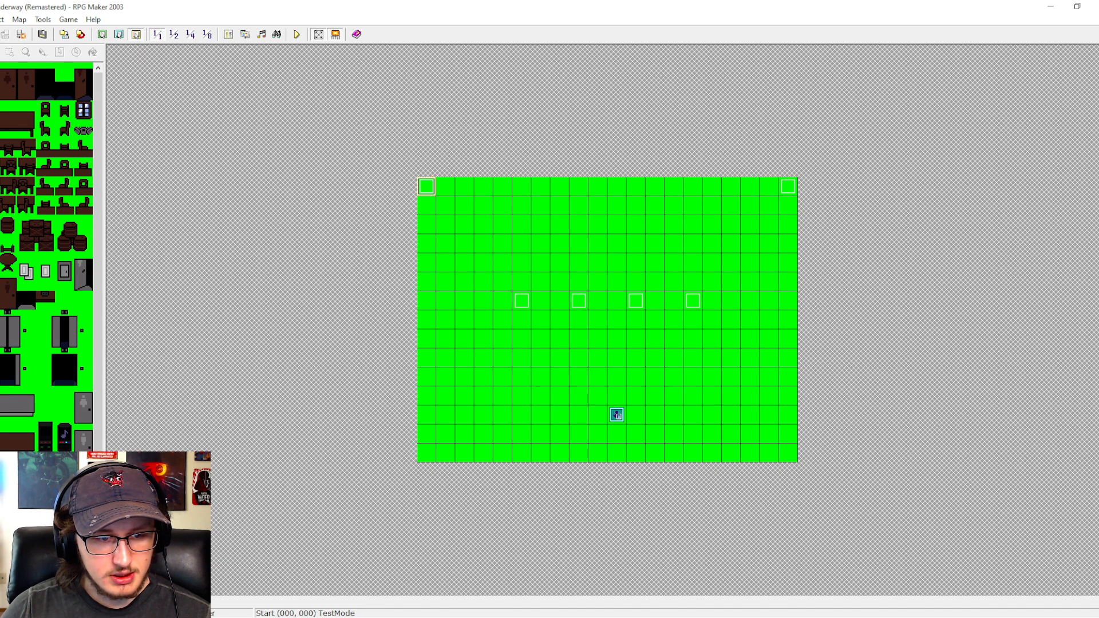
- Review the commands of event EV0001 on the Slide3 map and of the Elevator 2 common event it calls
double_click(794, 191)
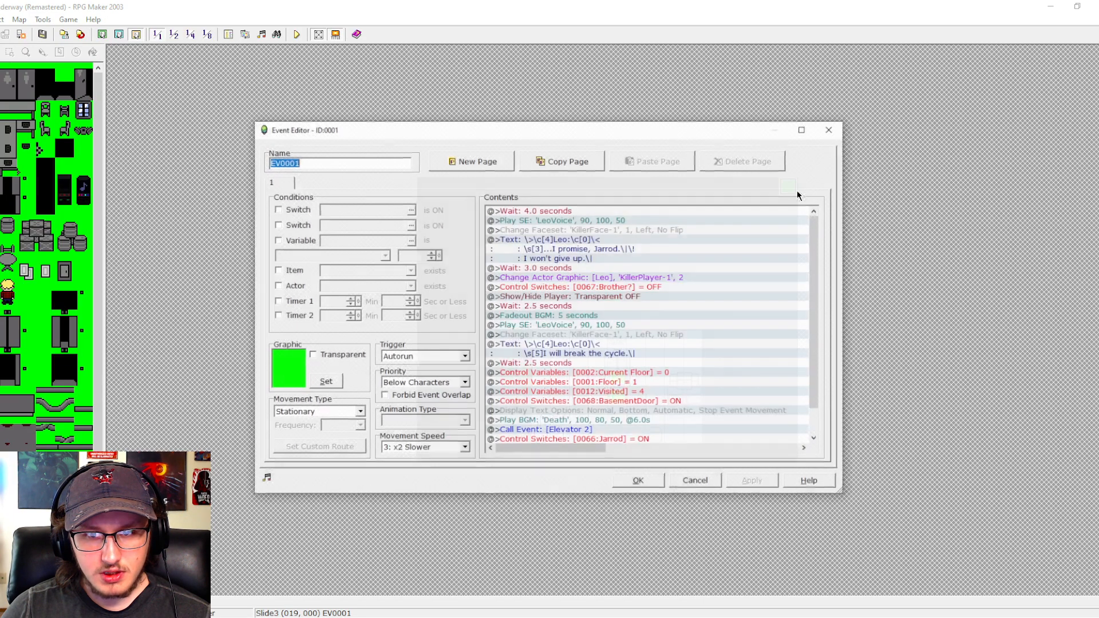
scroll(814, 244, down, 1)
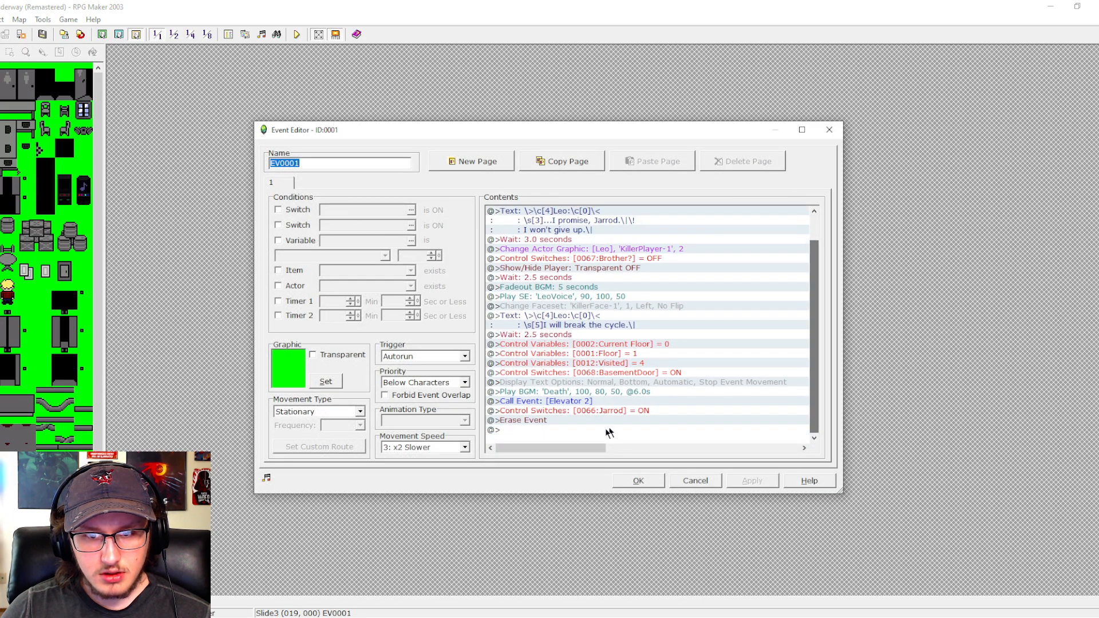
click(681, 478)
click(227, 35)
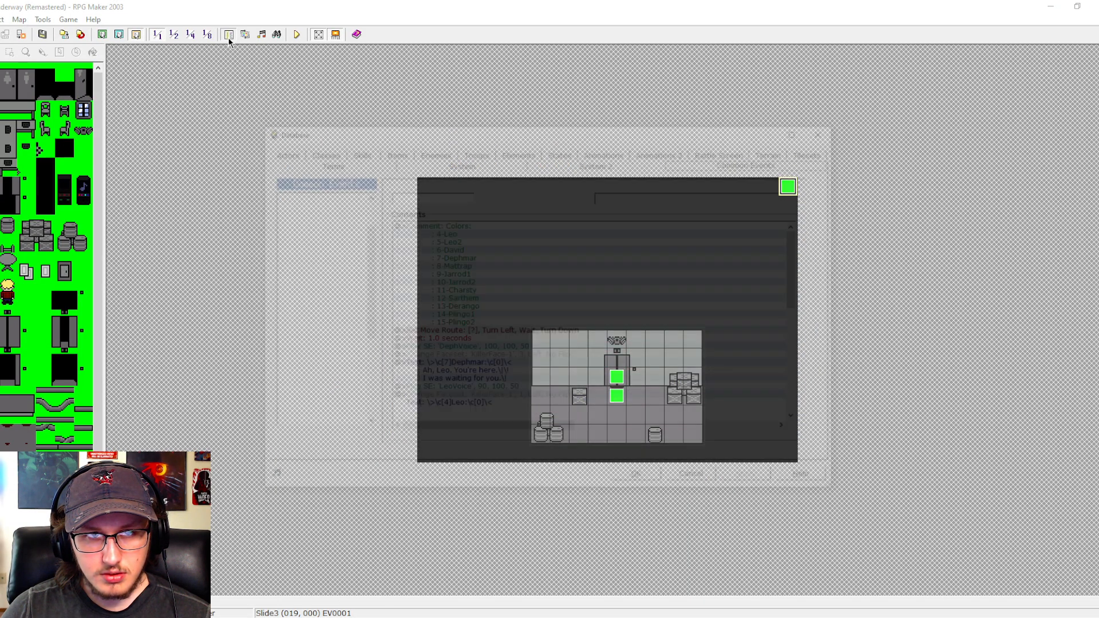
scroll(362, 256, up, 2)
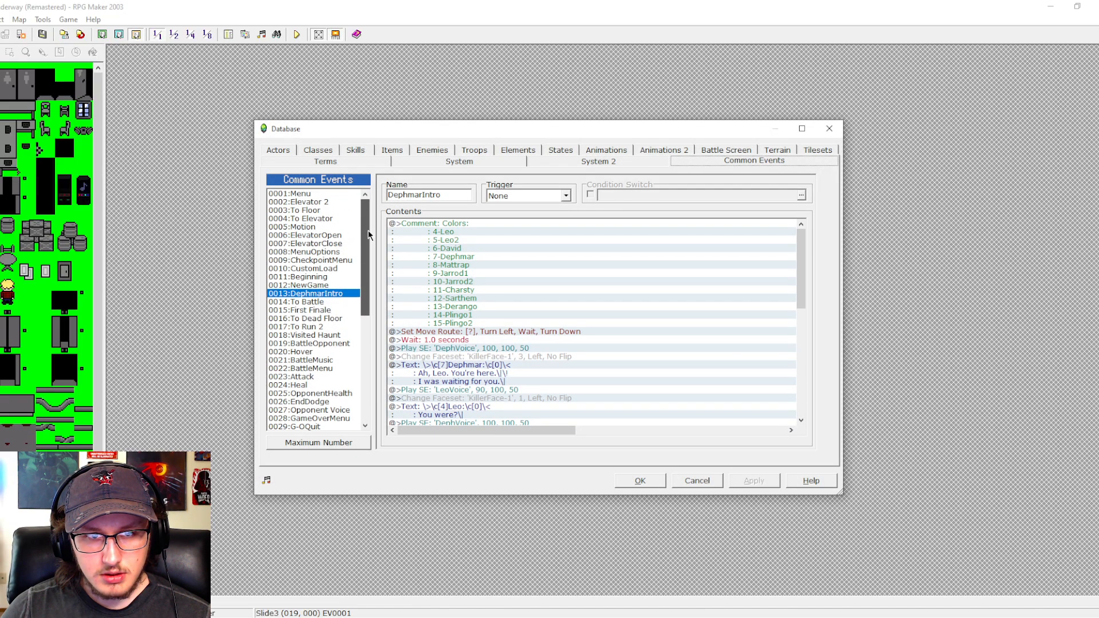
click(314, 202)
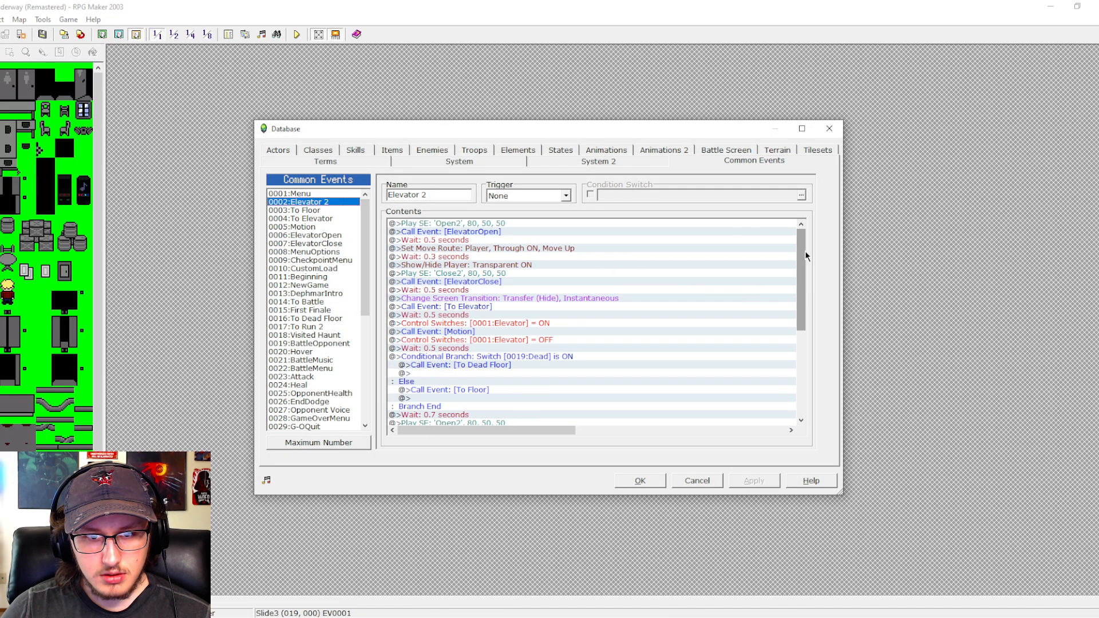
drag(804, 251, 806, 261)
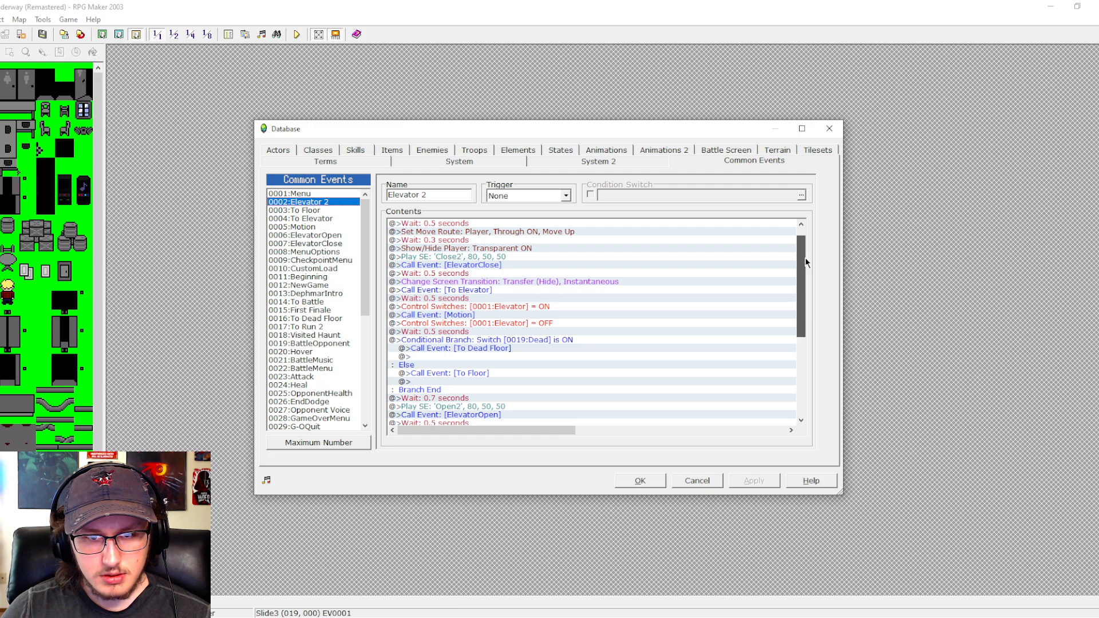
drag(806, 262, 806, 261)
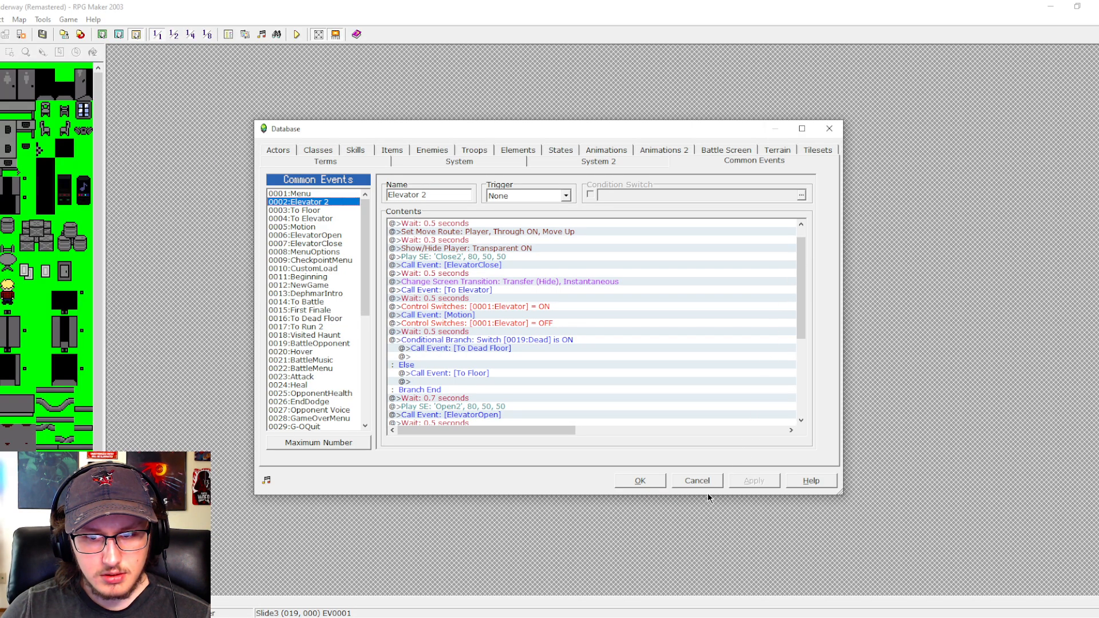
click(706, 478)
- Paste the copied achievement branch into EV0001 on Slide3, directly above the call to the Elevator 2 event
double_click(785, 188)
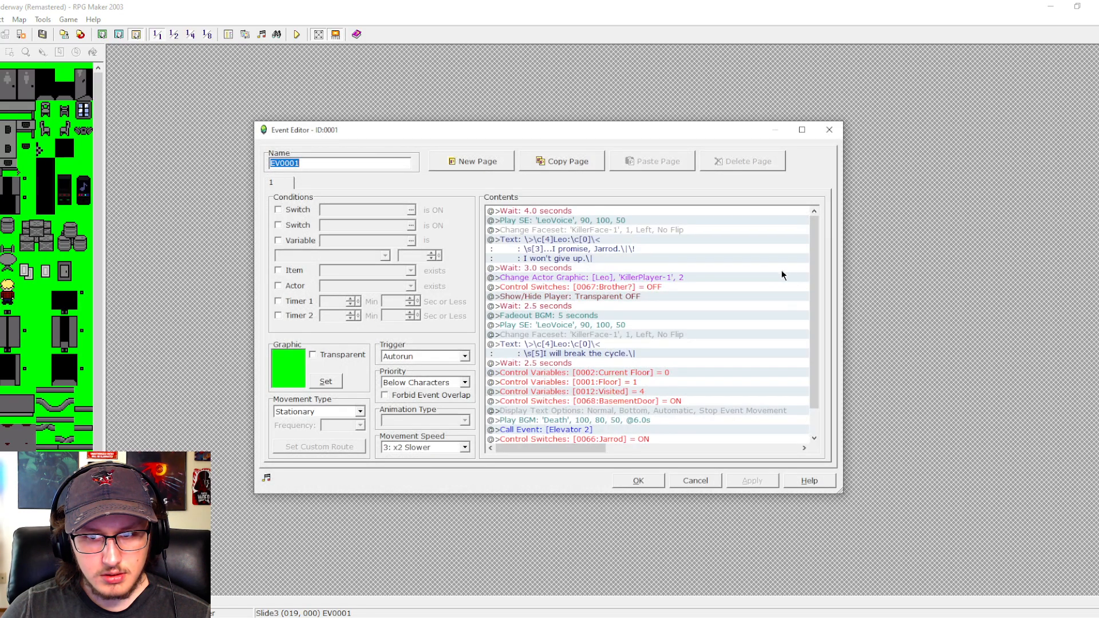
drag(812, 269, 813, 289)
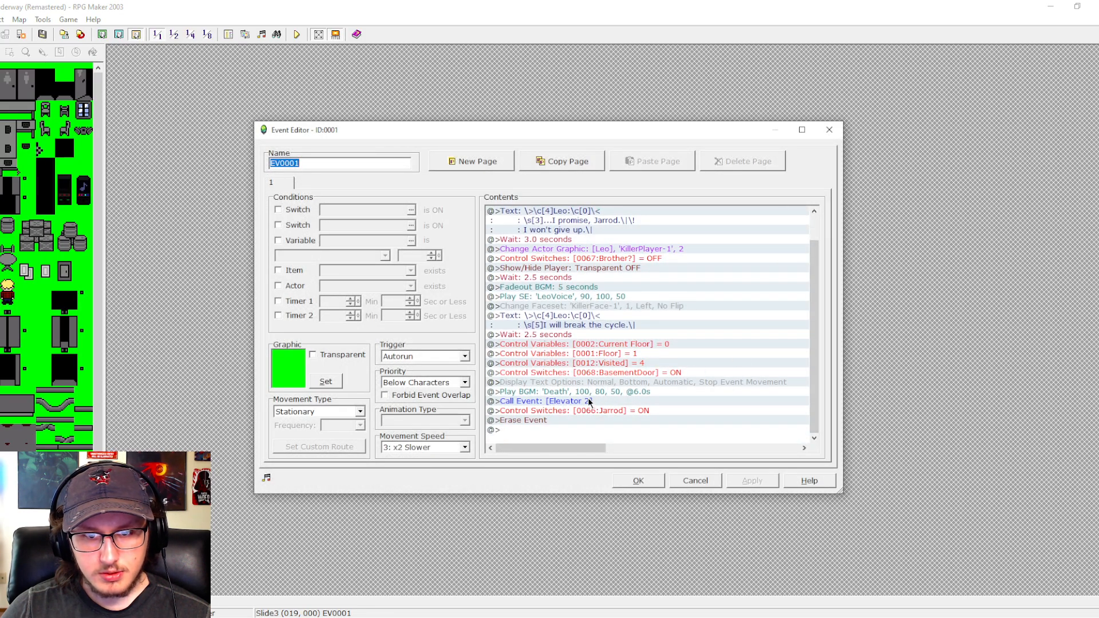
click(588, 400)
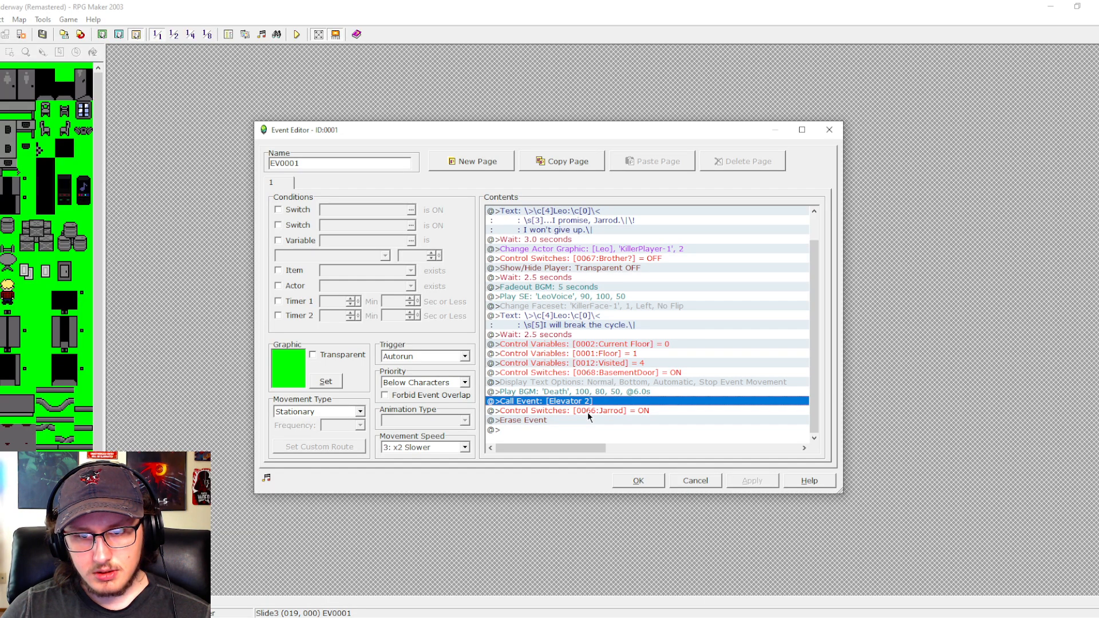
key(ctrl+v)
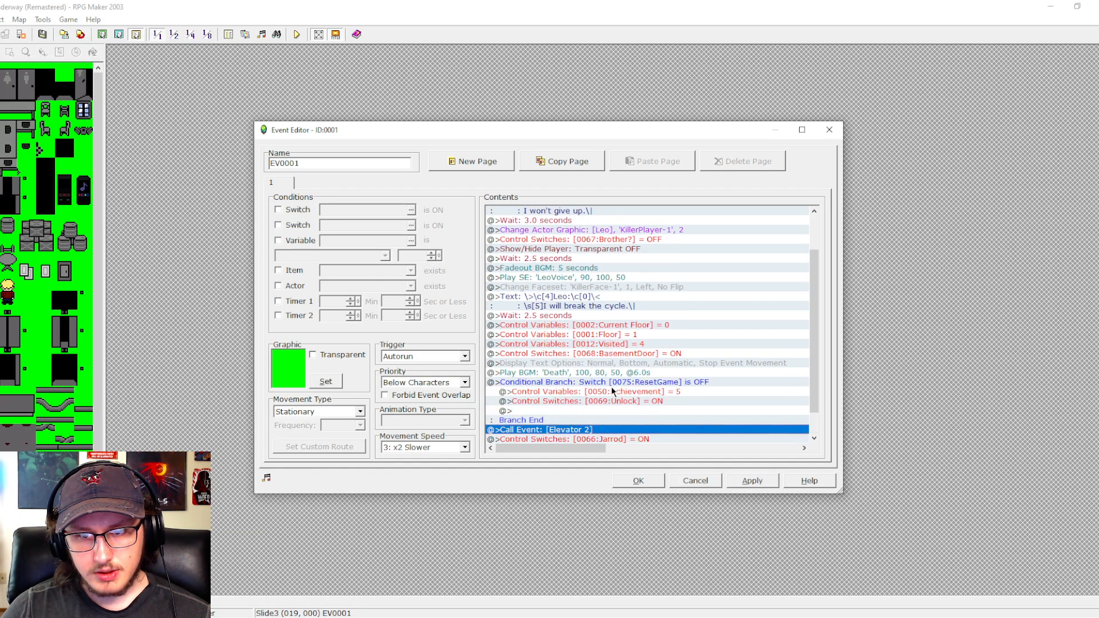
- Change the condition of the pasted branch in EV0001 on Slide3 to switch 0081:JarrodTruth is OFF
double_click(615, 384)
click(605, 260)
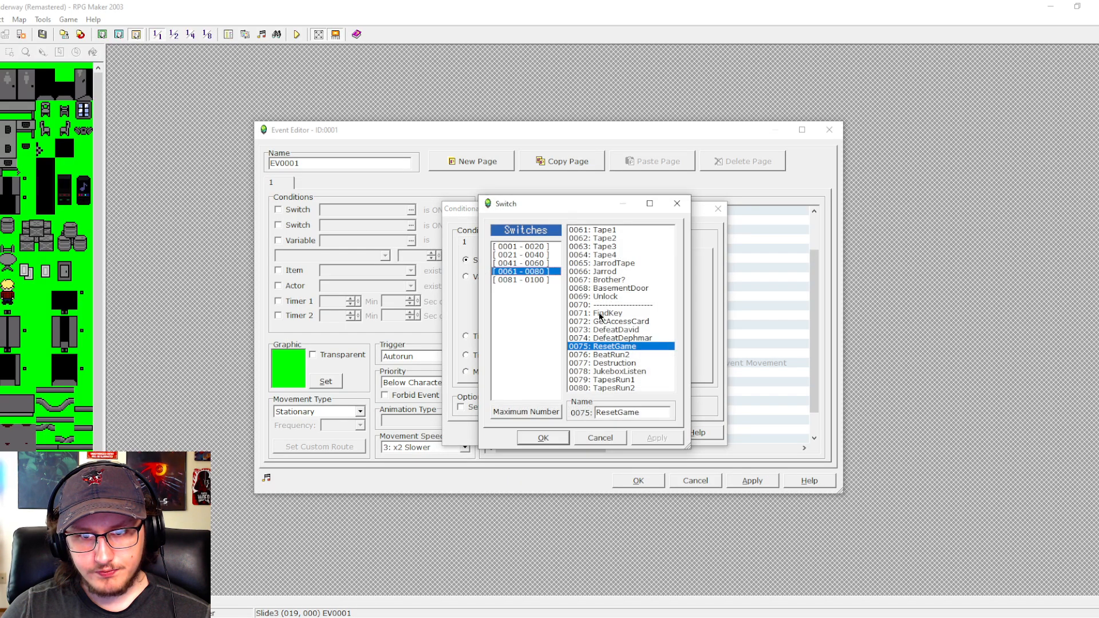
click(541, 280)
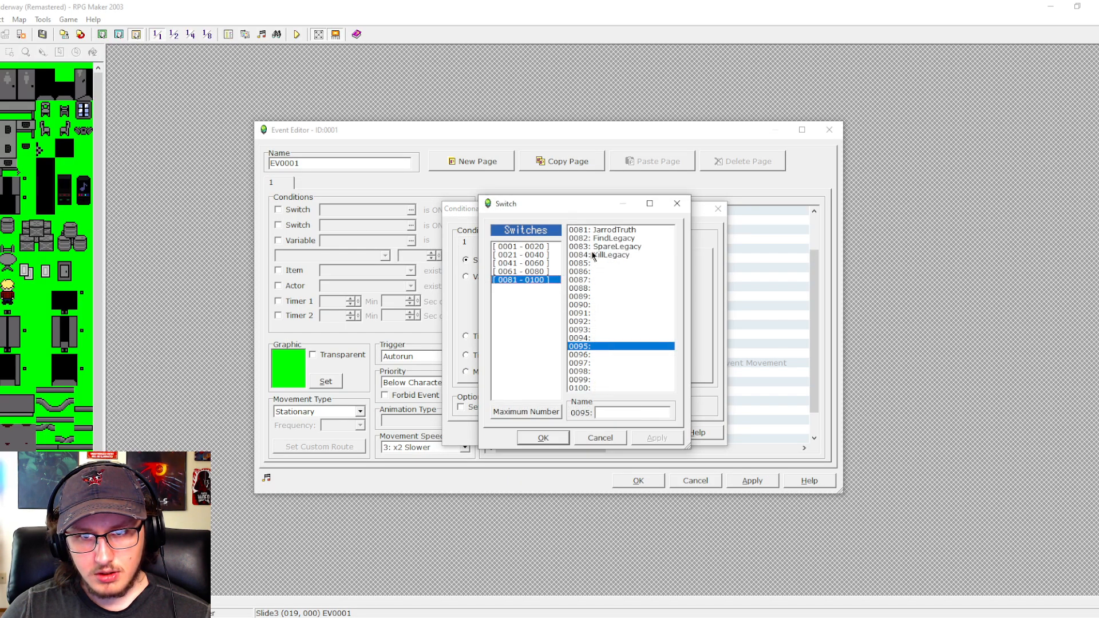
click(604, 230)
click(543, 438)
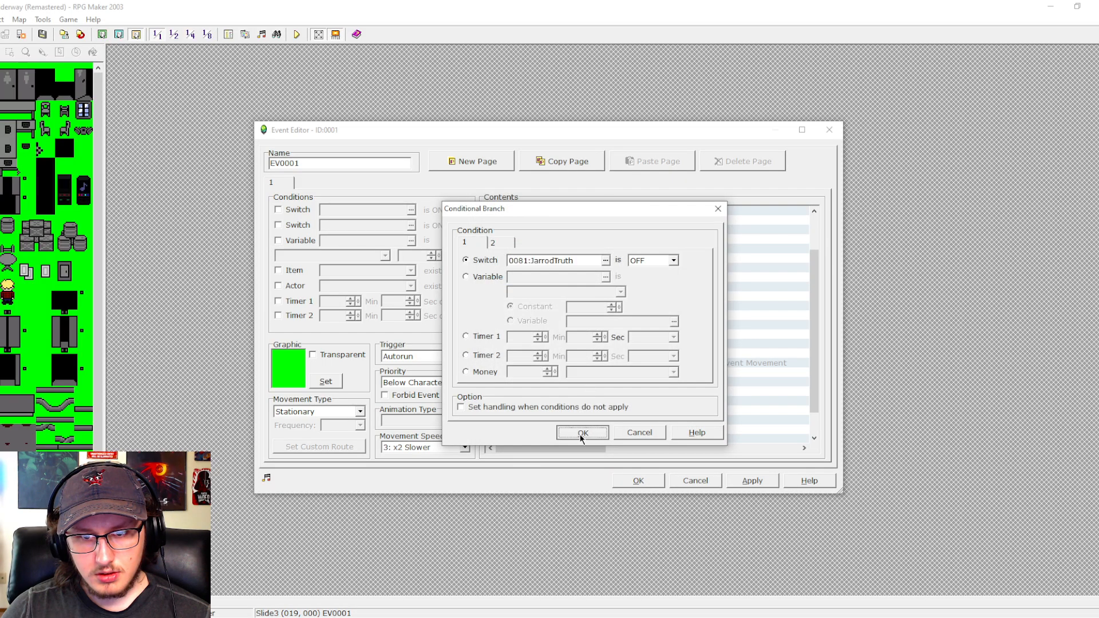
click(581, 431)
- Set the 0050:Achievement variable inside the JarrodTruth branch to 11, then apply the changes and close the event
click(608, 401)
double_click(610, 394)
double_click(554, 312)
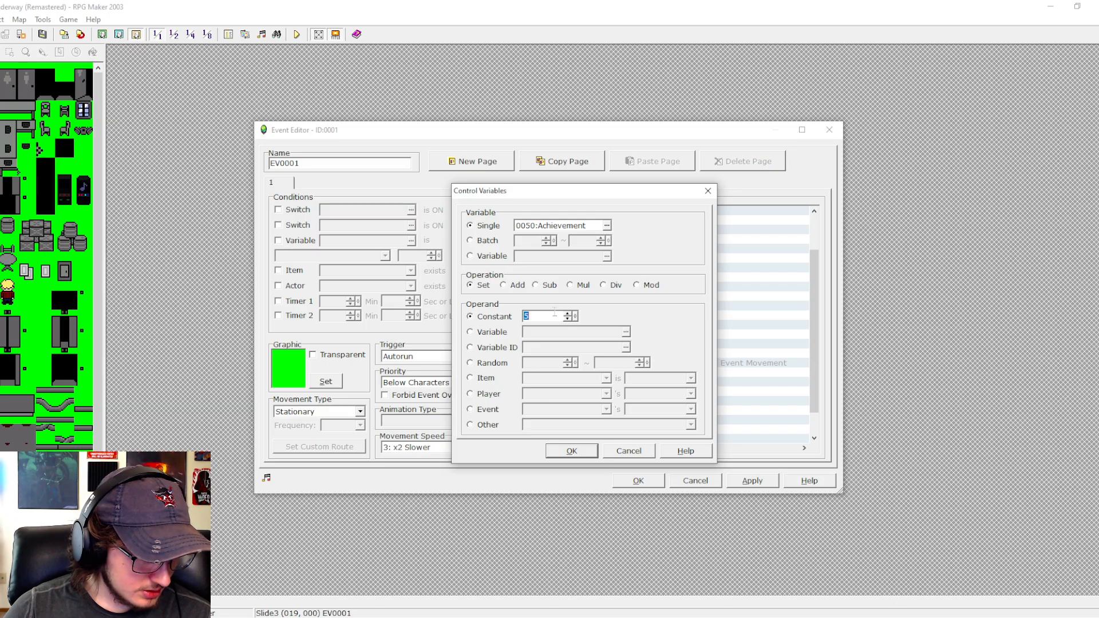
text(11)
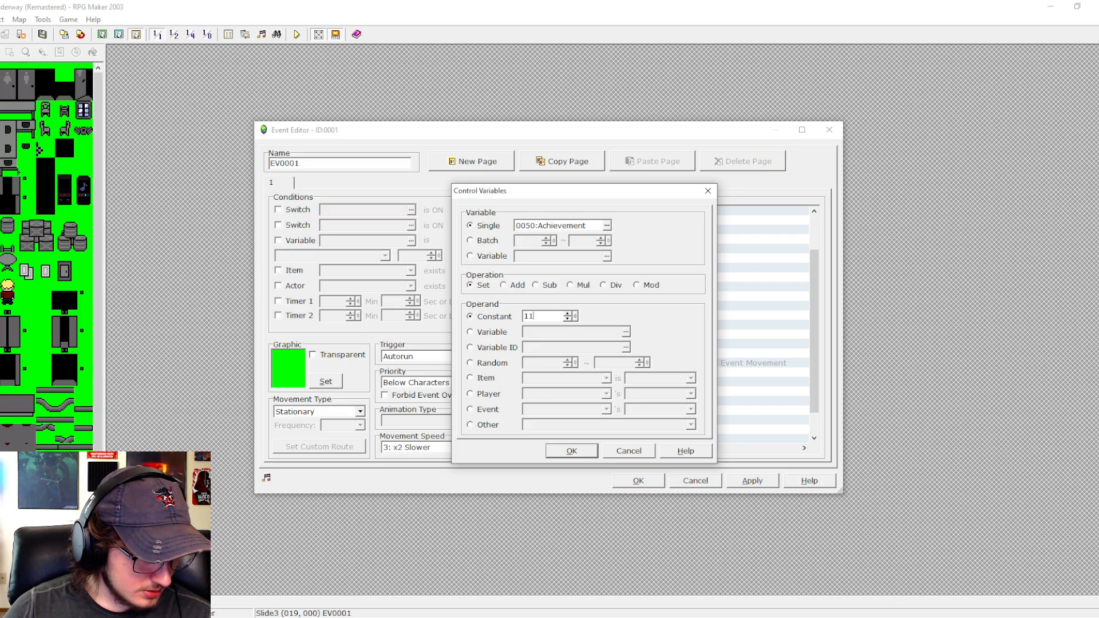
click(565, 455)
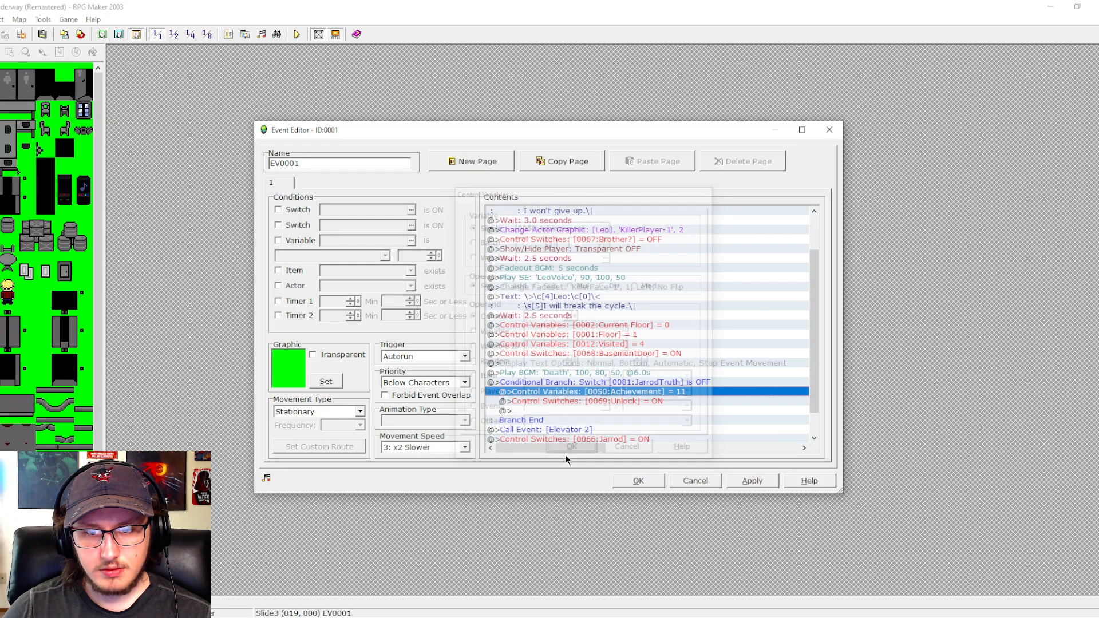
click(740, 483)
scroll(817, 320, down, 1)
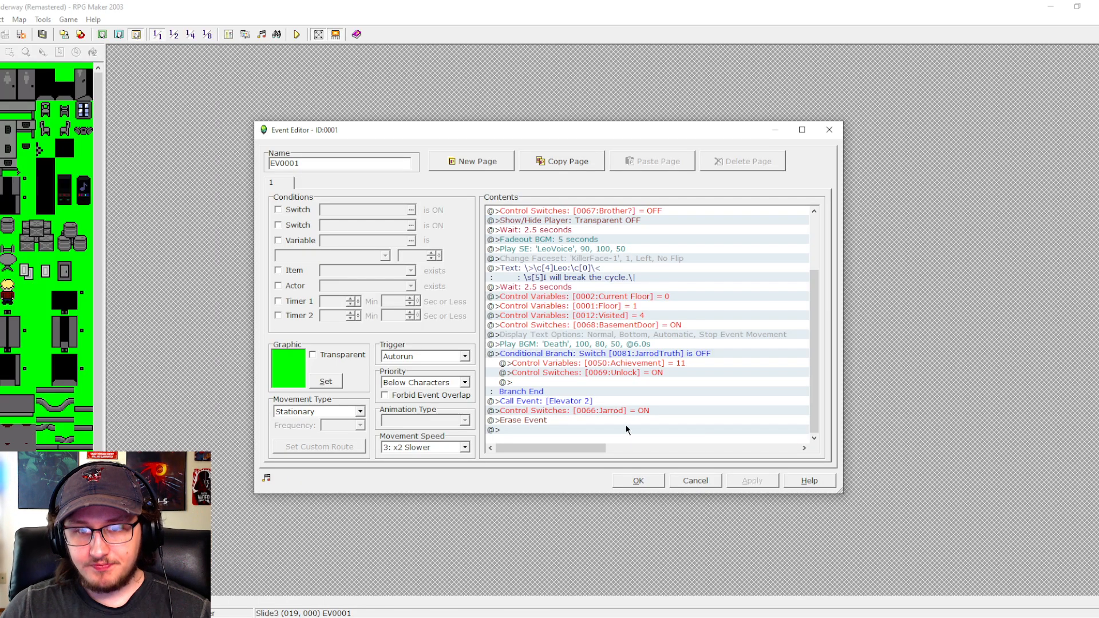
click(640, 481)
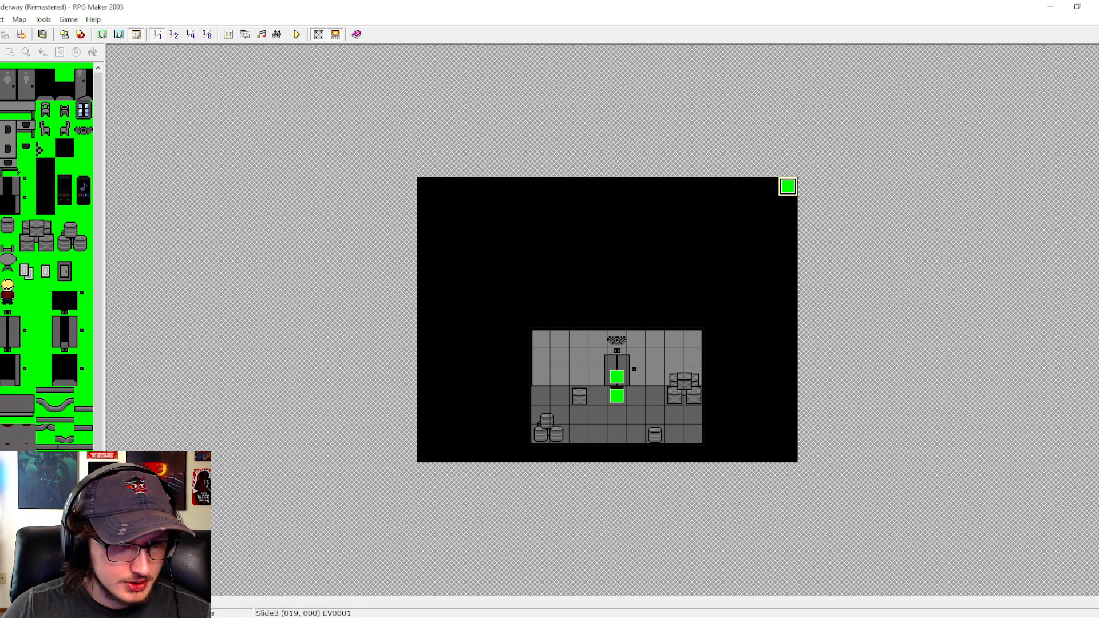
- Open event EV0003 on the Leo's Office map and paste the copied achievement branch after the tape choices in its Tapes == 4 branch
click(51, 530)
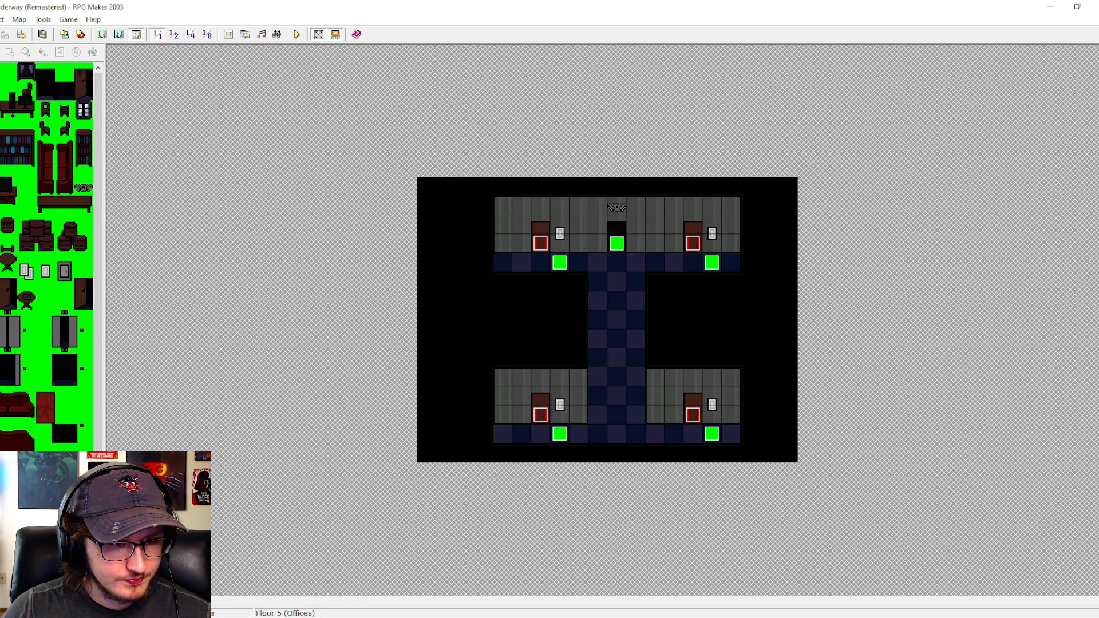
click(52, 538)
double_click(597, 378)
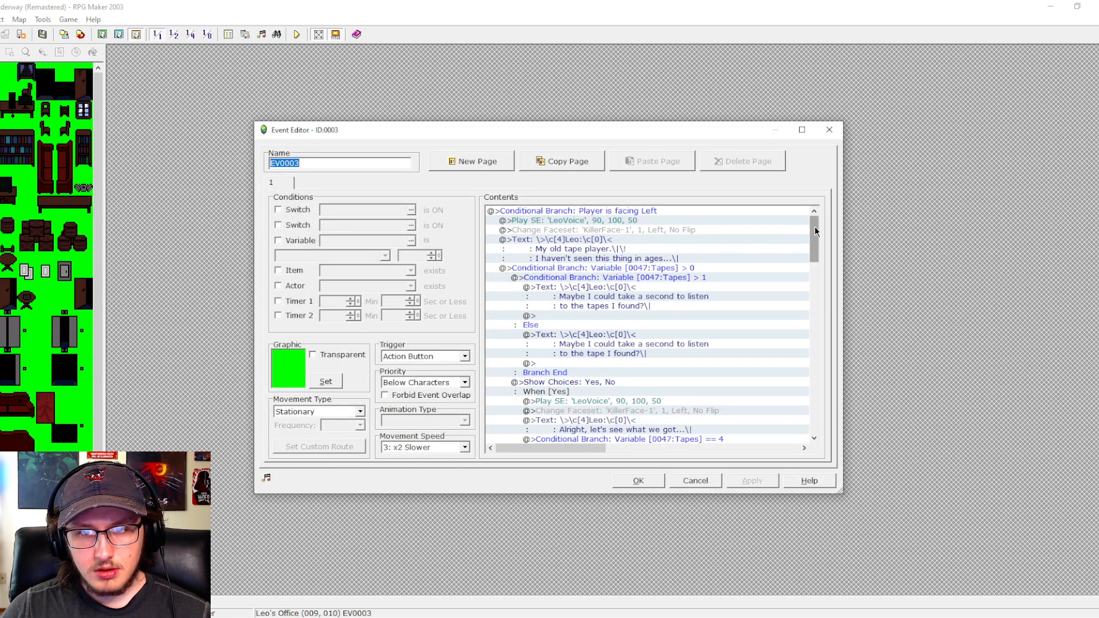
drag(815, 227, 818, 270)
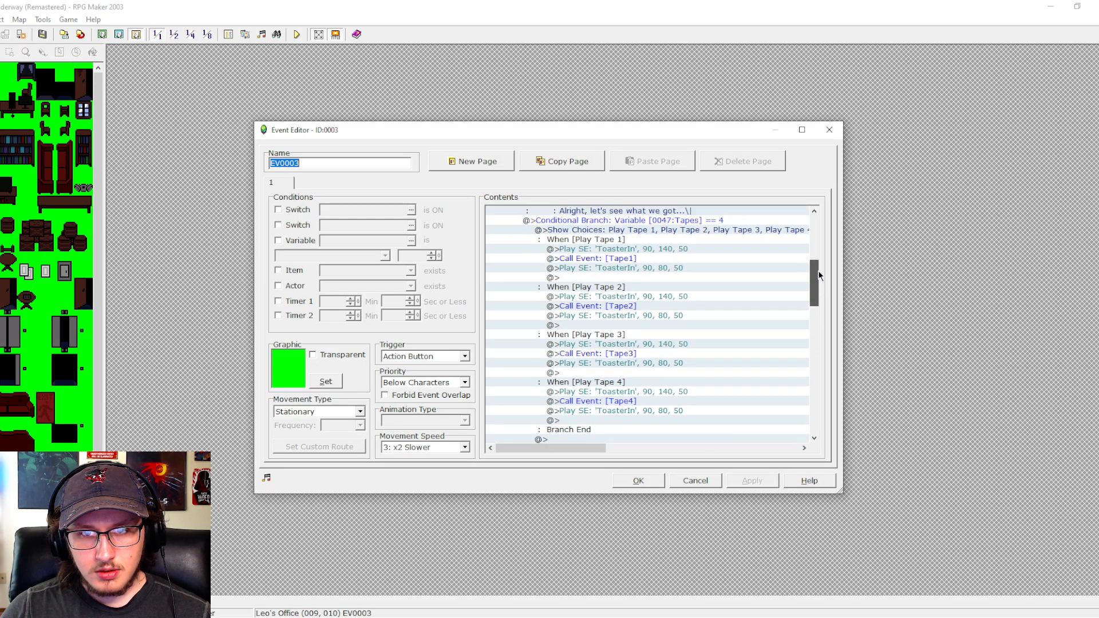
click(713, 221)
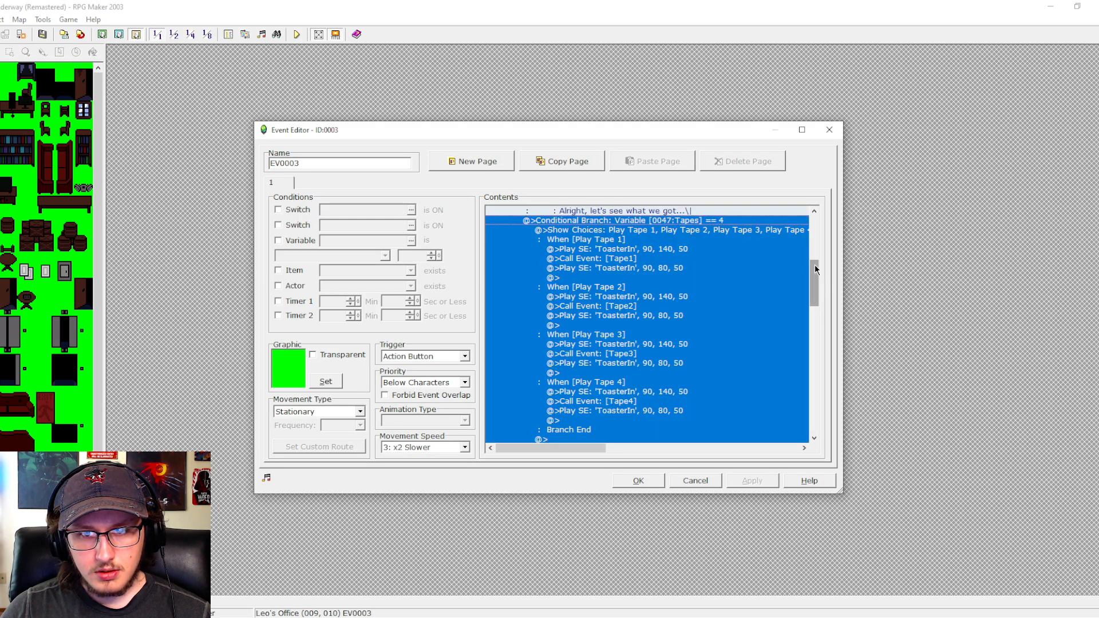
double_click(710, 229)
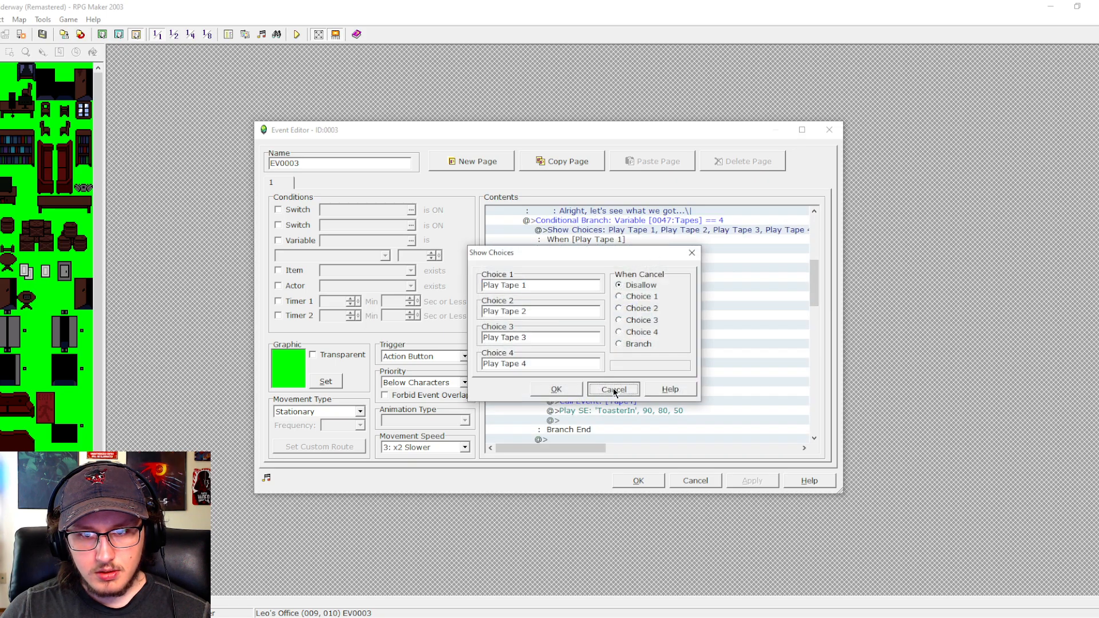
click(613, 388)
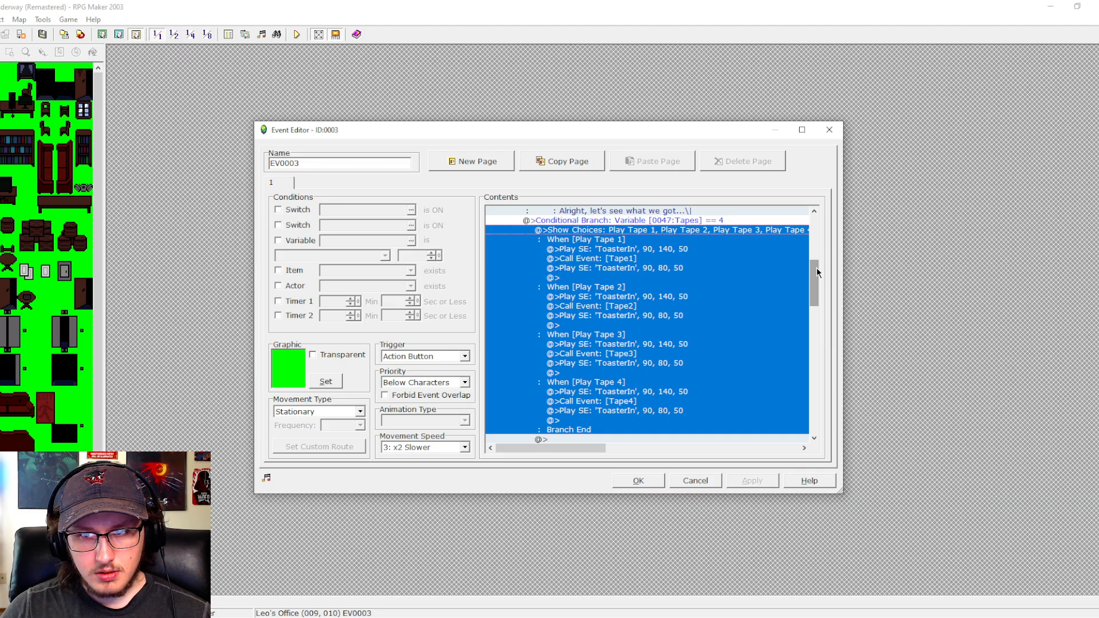
drag(816, 267, 817, 276)
click(559, 390)
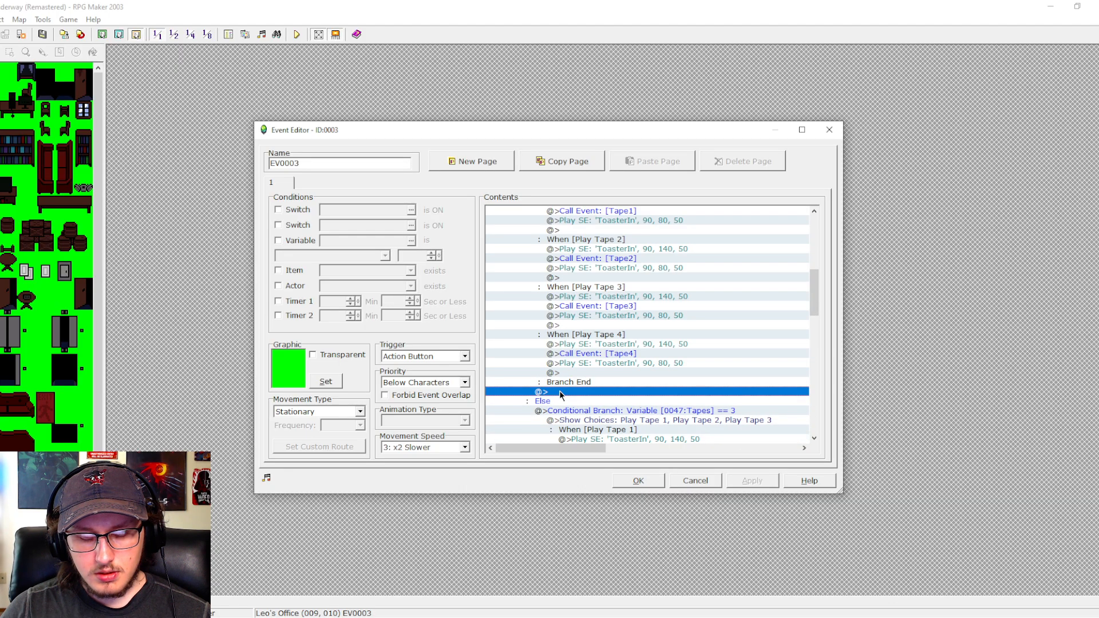
key(ctrl+v)
- Insert a conditional branch for switch 0020:Run 2 is OFF directly above the pasted ResetGame branch
click(606, 384)
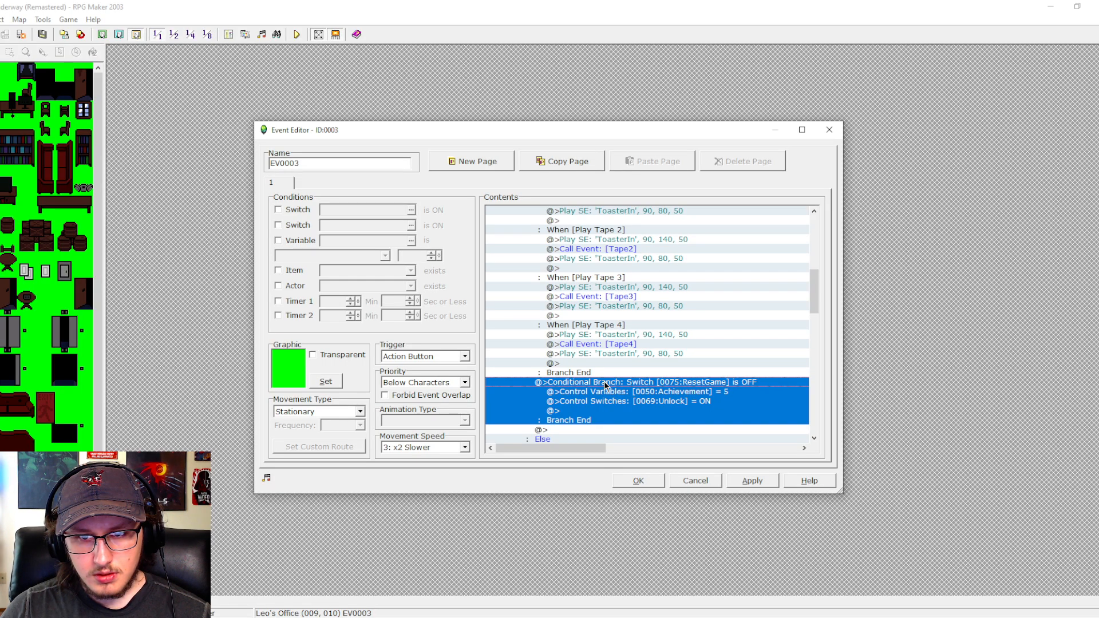
double_click(604, 382)
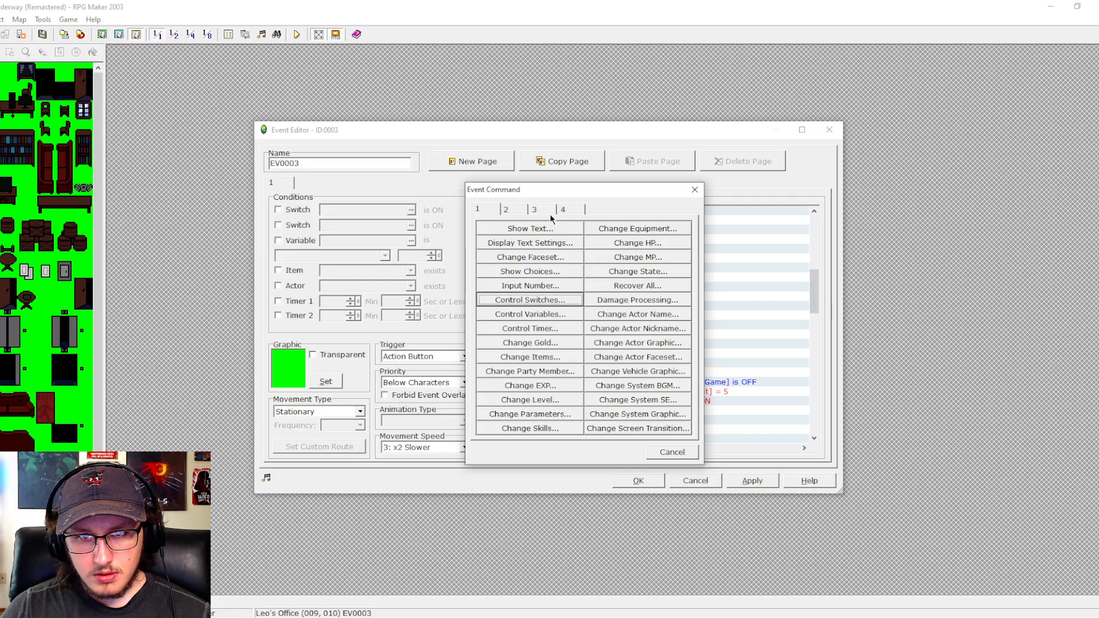
click(548, 213)
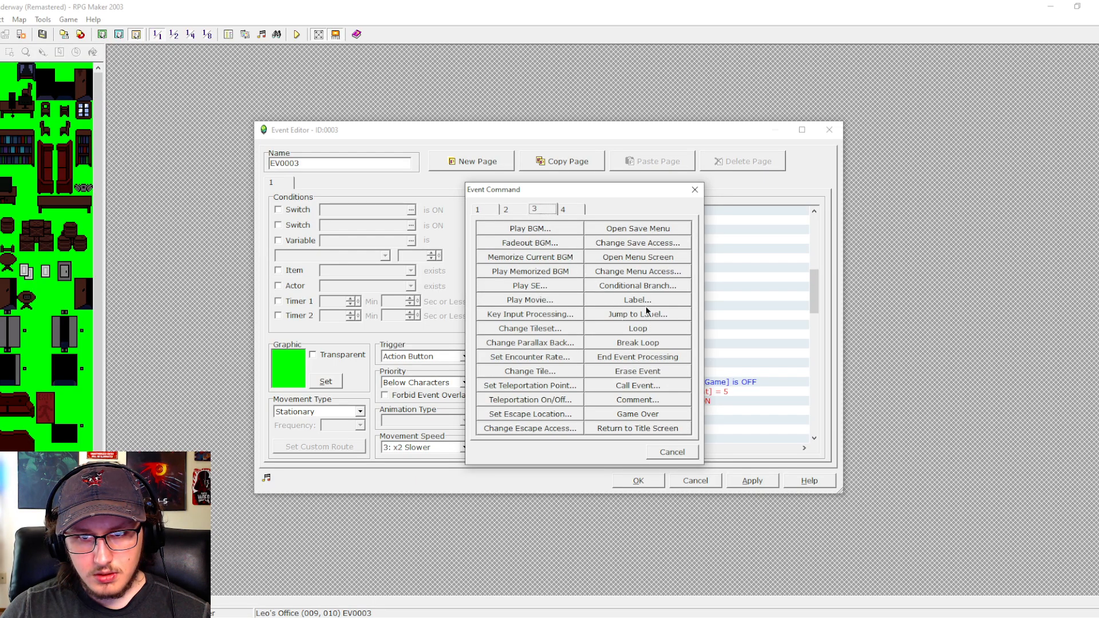
click(636, 285)
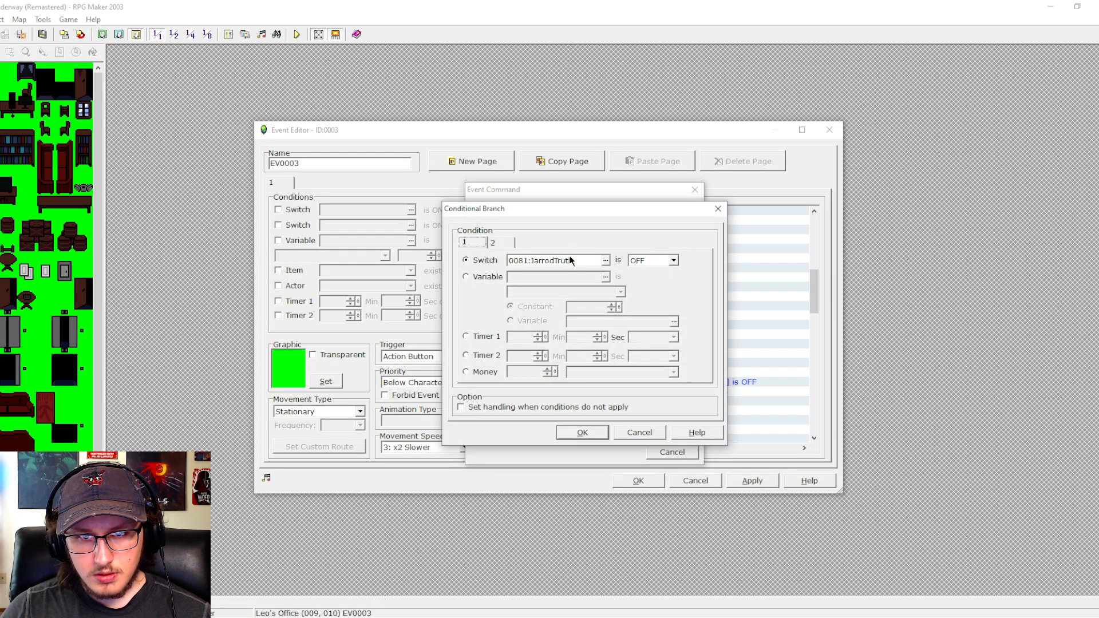
click(605, 261)
click(528, 247)
click(539, 255)
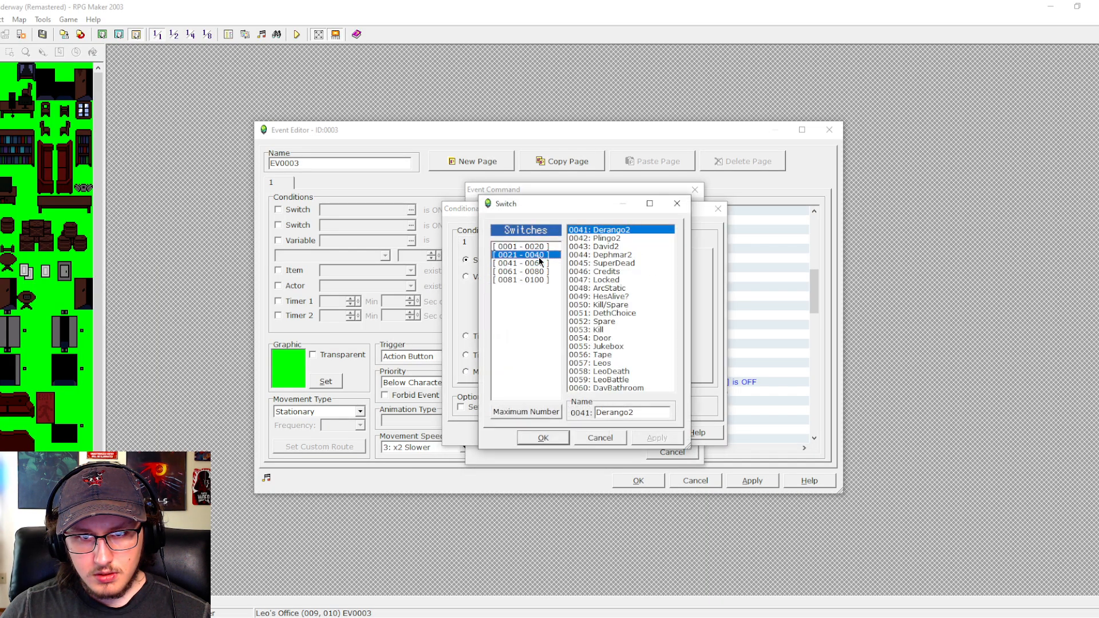
click(543, 247)
double_click(595, 388)
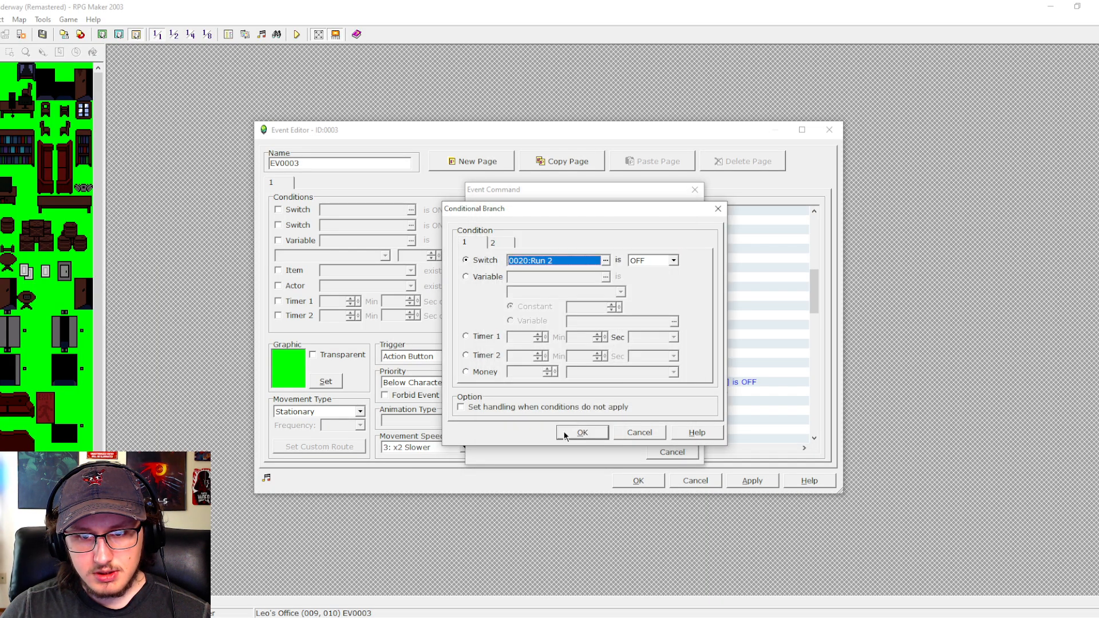
click(586, 432)
- Add handling for unmet conditions to the Run 2 conditional branch
double_click(595, 382)
click(518, 404)
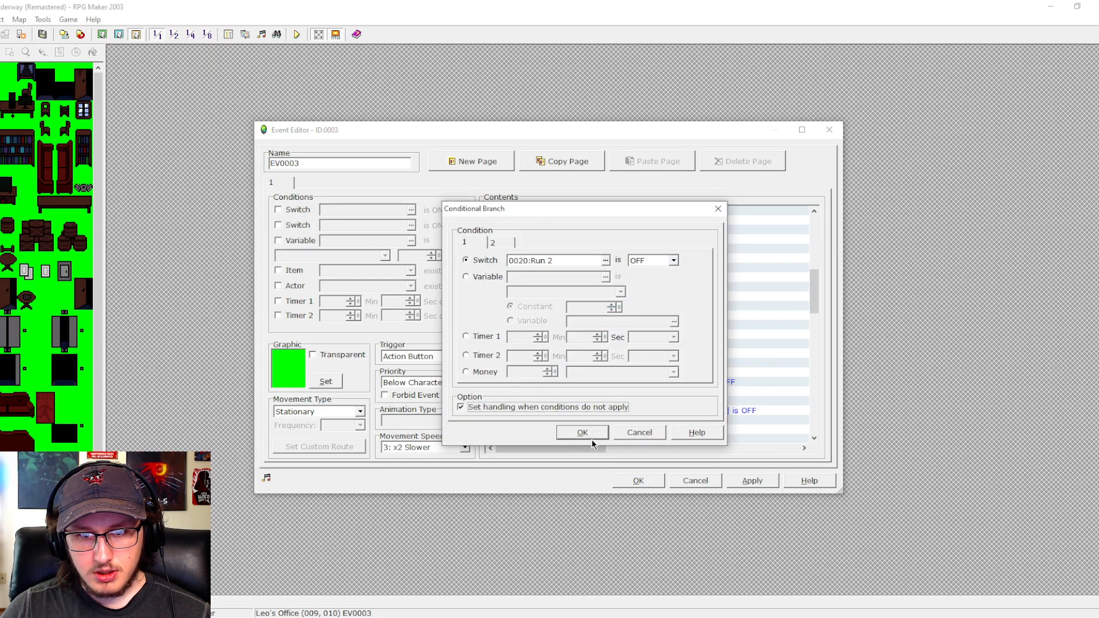
click(591, 432)
- Paste the ResetGame achievement branch into both the Run 2 is OFF case and its Else case, and delete the loose copy below
click(635, 389)
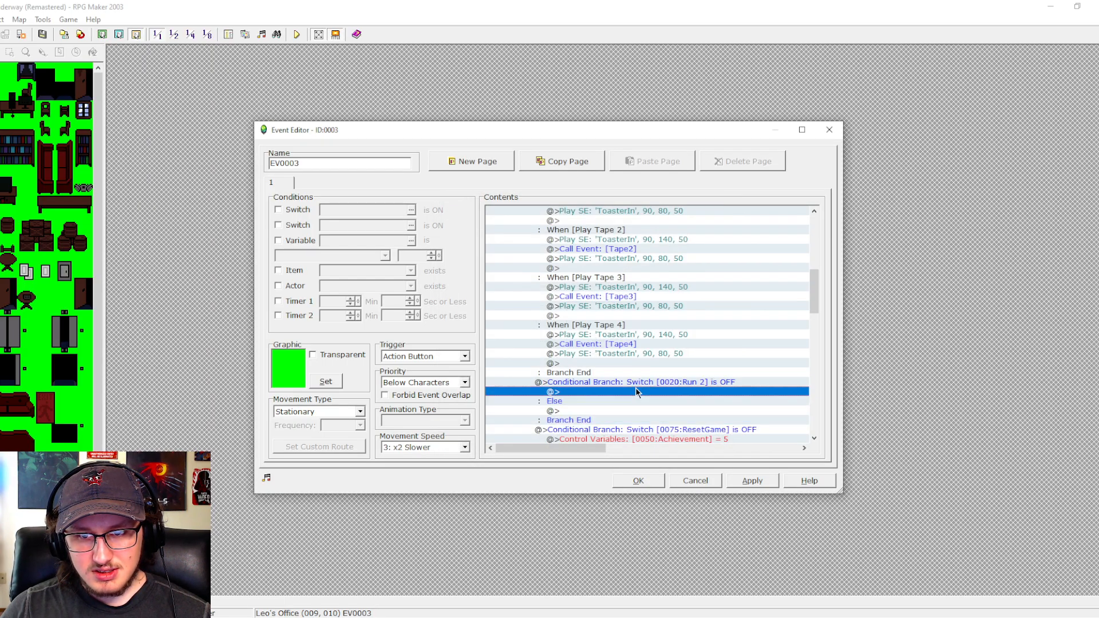
key(ctrl+v)
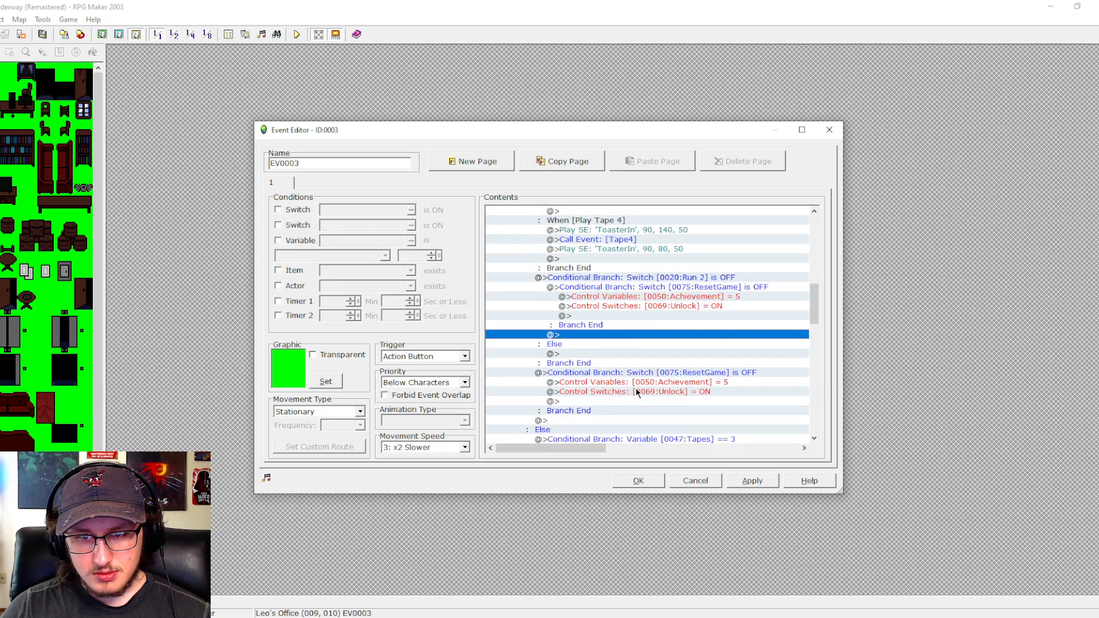
click(614, 350)
key(ctrl+v)
click(643, 421)
key(Delete)
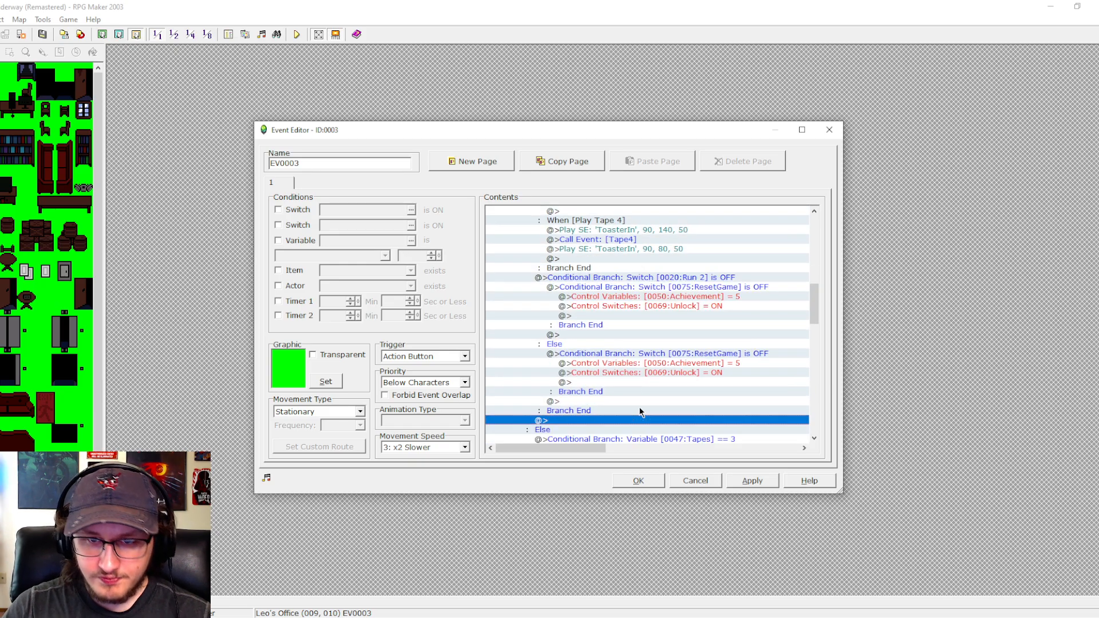
- Change the condition of the achievement branch inside the Run 2 is OFF case to switch 0080:TapesRun2 is OFF
double_click(650, 287)
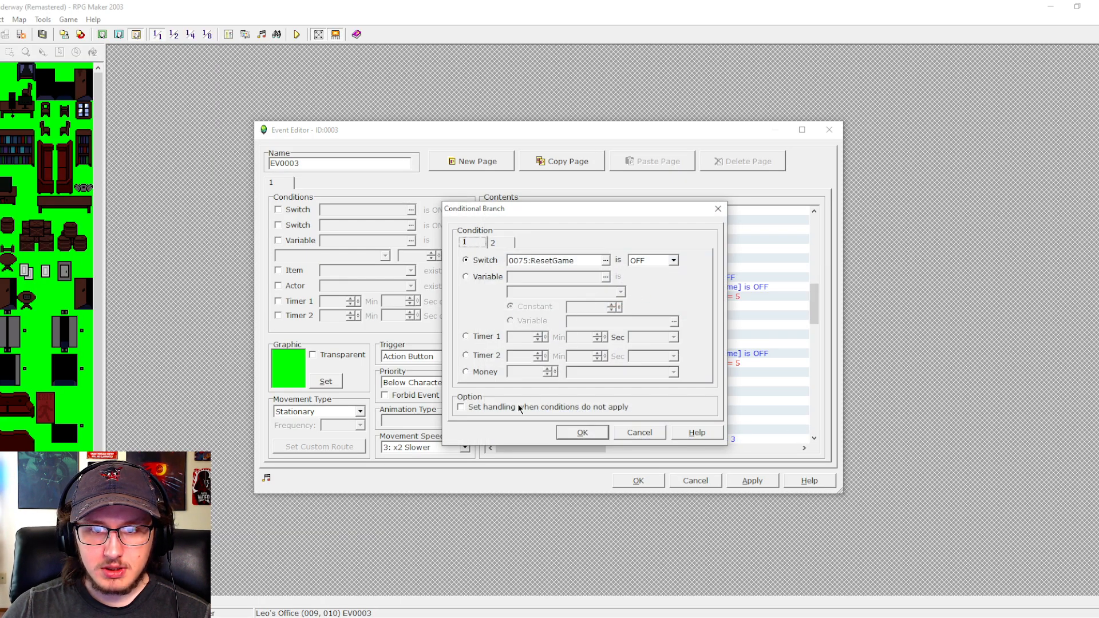
click(605, 261)
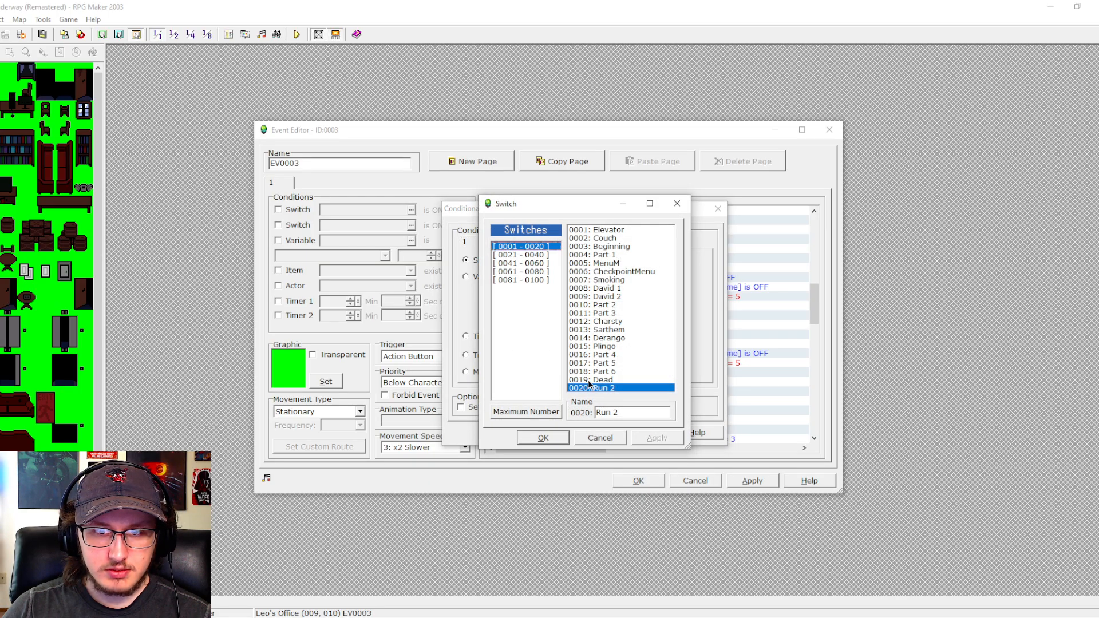
click(538, 272)
click(544, 264)
click(545, 273)
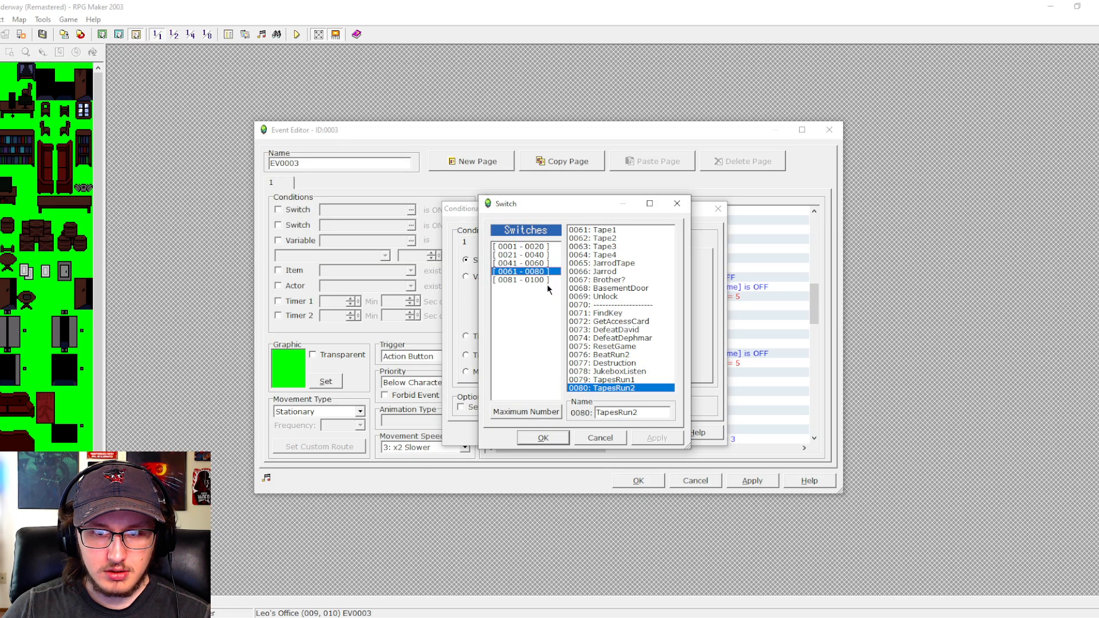
click(543, 437)
click(583, 430)
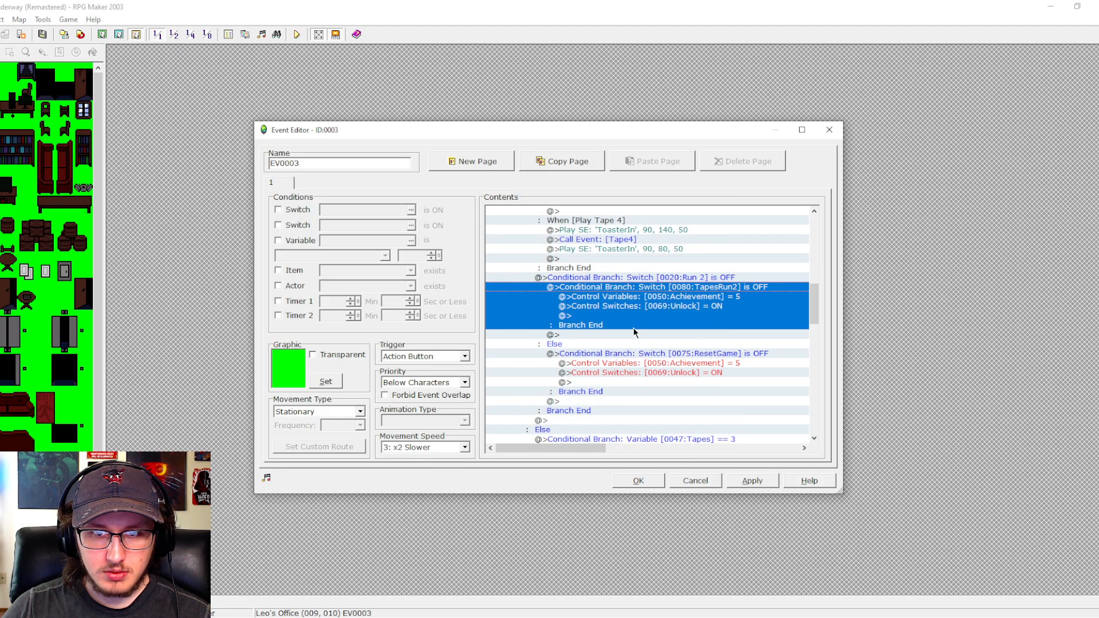
- Change the condition of the achievement branch in the Else case to switch 0079:TapesRun1 is OFF
double_click(580, 353)
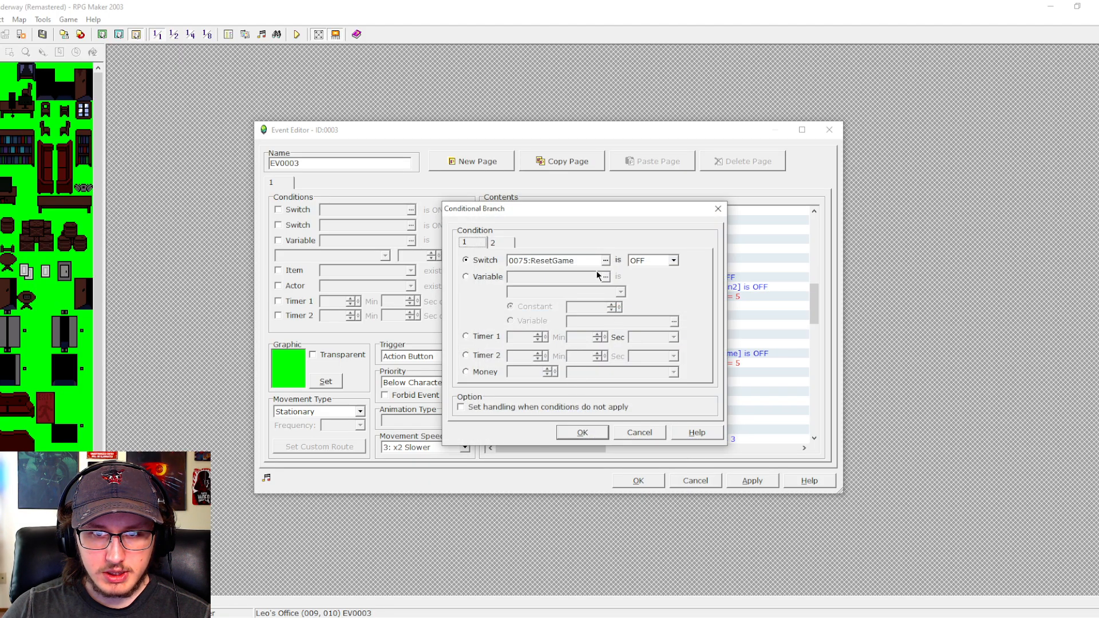
click(605, 260)
click(595, 379)
click(543, 437)
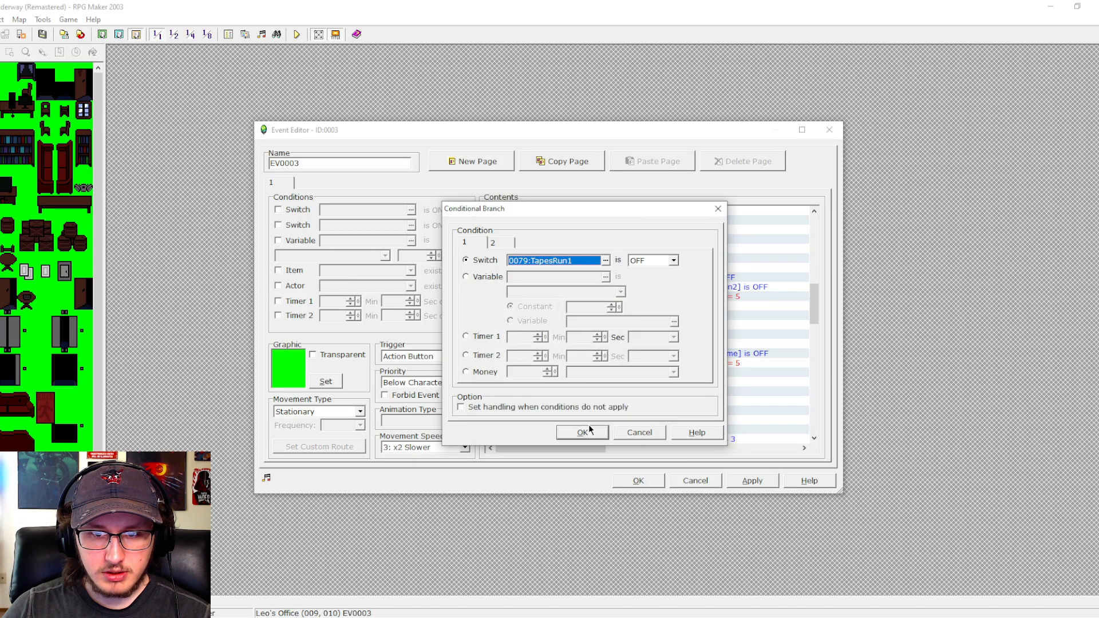
click(582, 432)
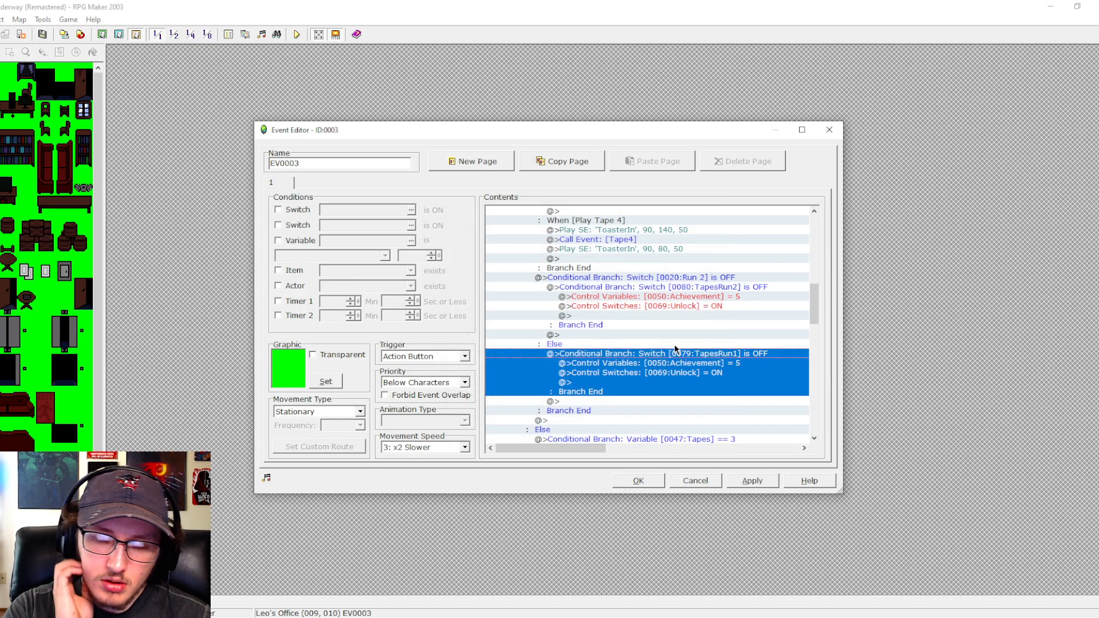
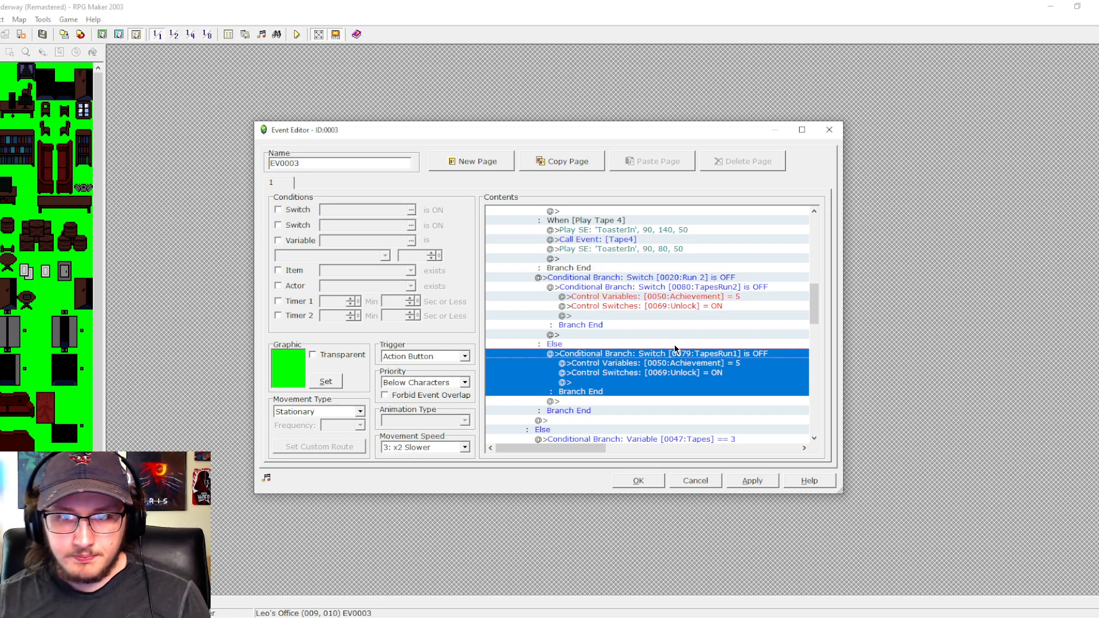
double_click(636, 350)
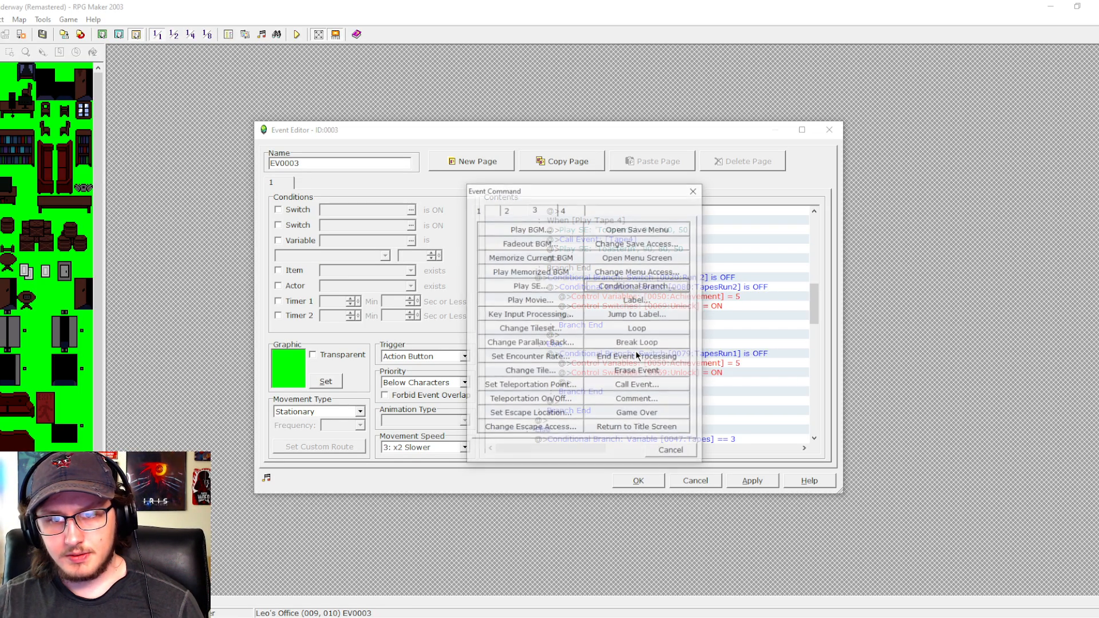
click(478, 209)
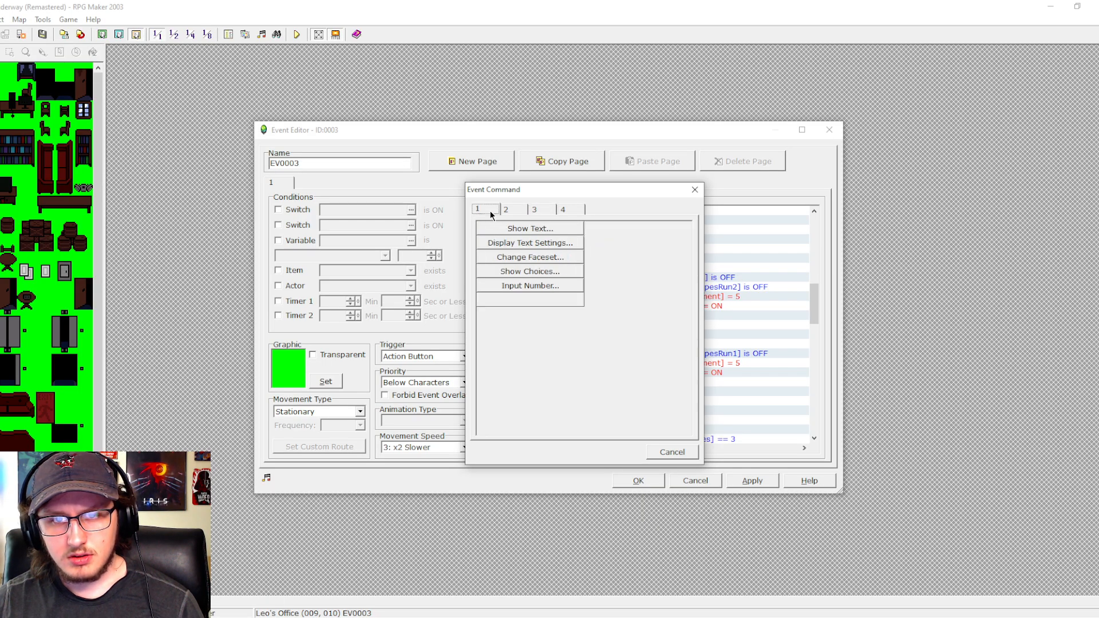
click(513, 298)
click(653, 299)
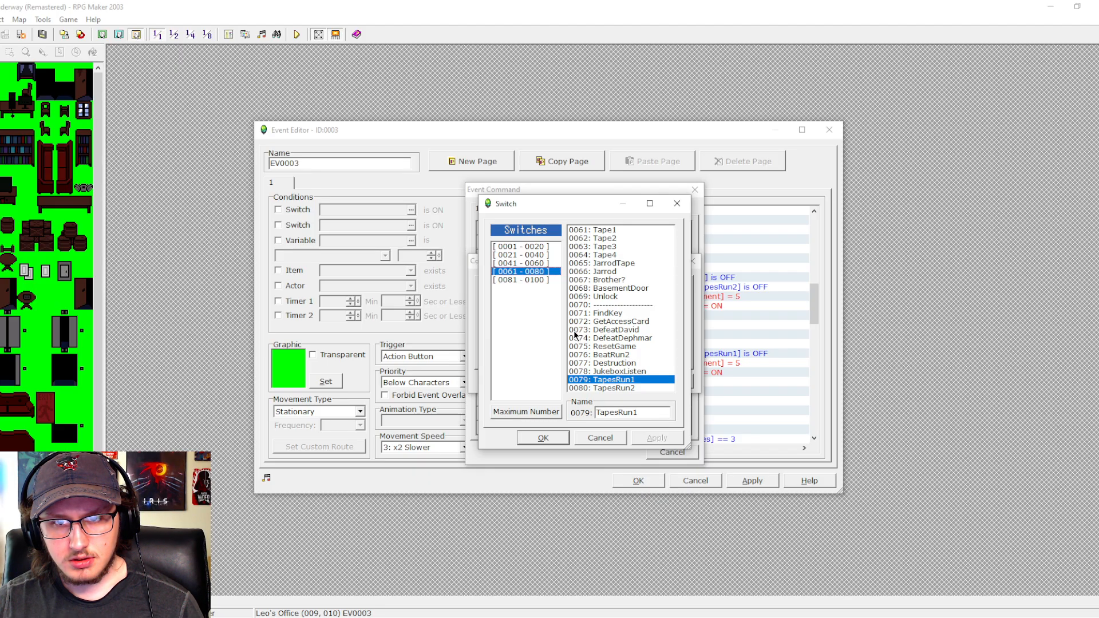
click(585, 437)
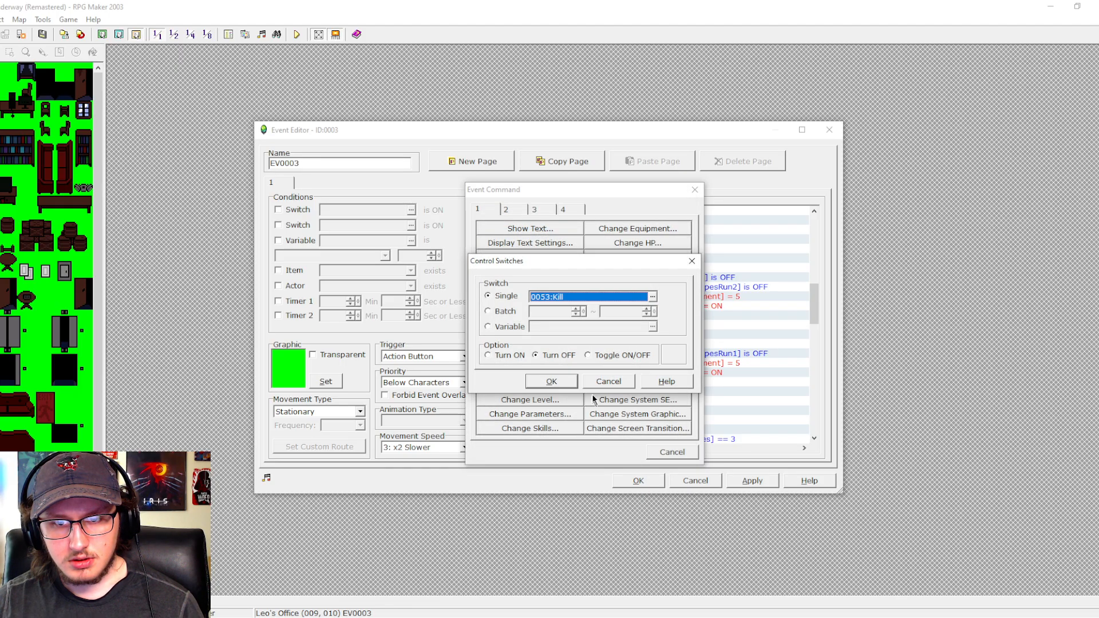
click(601, 388)
click(668, 451)
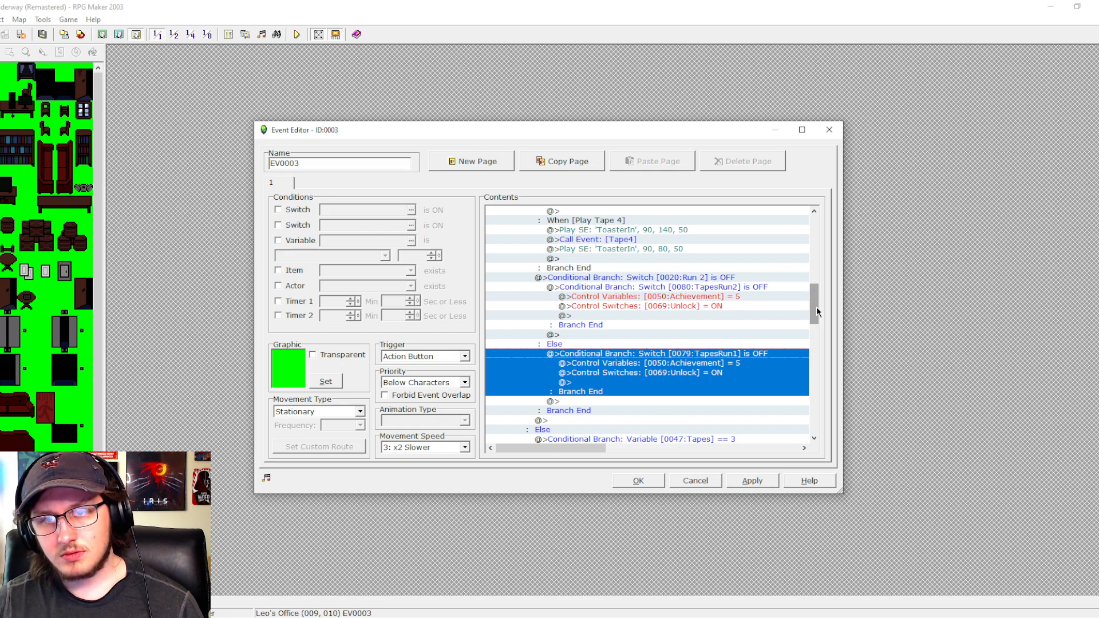
- Review the tape choice branches above the Run 2 condition and apply the edits made to event EV0003
drag(816, 308, 818, 283)
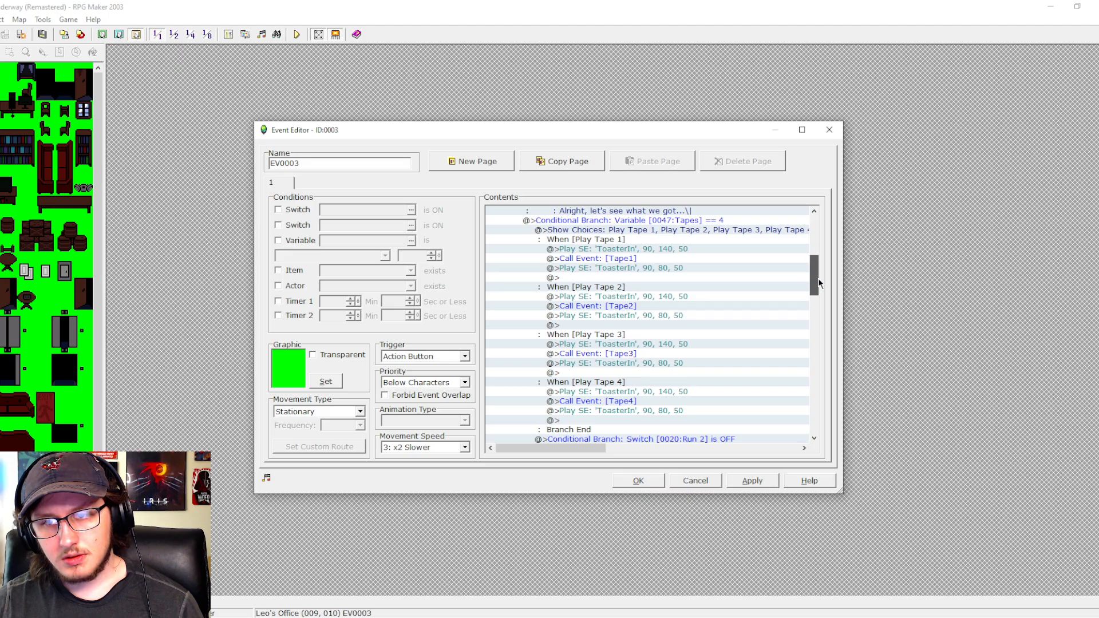
mouse_move(819, 280)
mouse_down()
mouse_move(820, 304)
mouse_move(819, 284)
mouse_up()
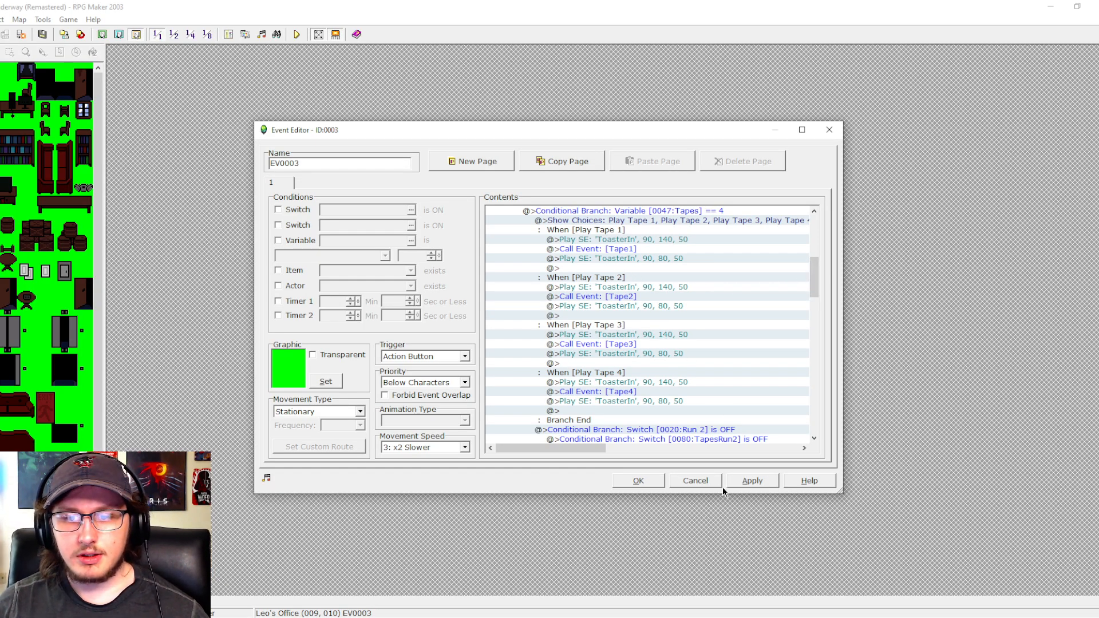
click(754, 480)
- Begin a conditional branch at the end of the Play Tape 1 choice and name switch 0085 as a dashed separator line
drag(811, 275, 813, 274)
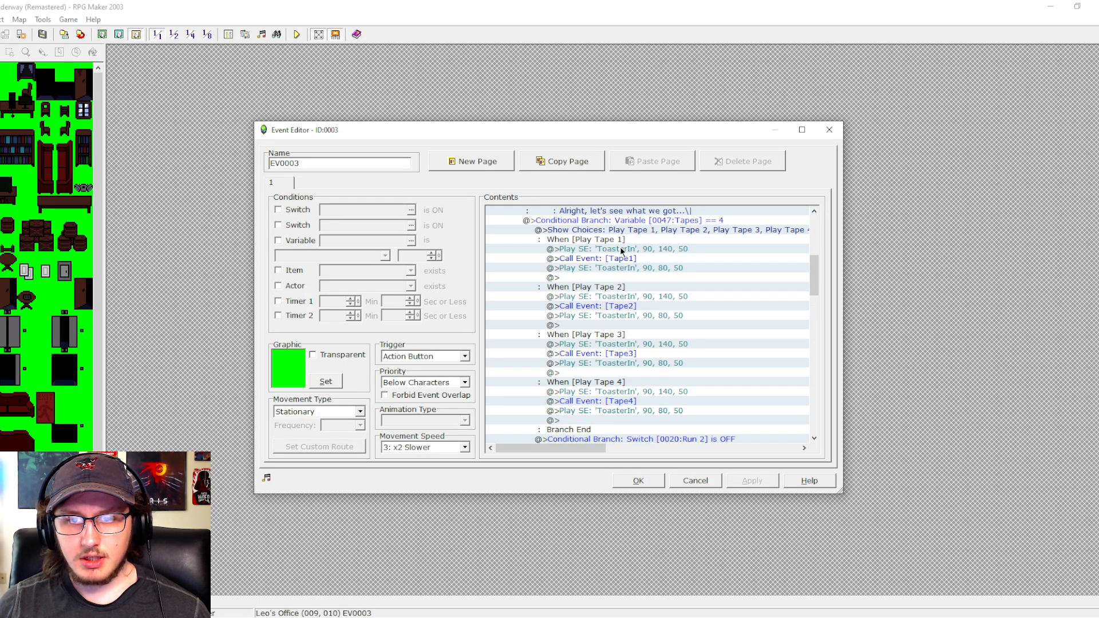
mouse_move(816, 274)
mouse_down()
mouse_move(818, 311)
mouse_move(812, 269)
mouse_move(813, 291)
mouse_up()
click(715, 269)
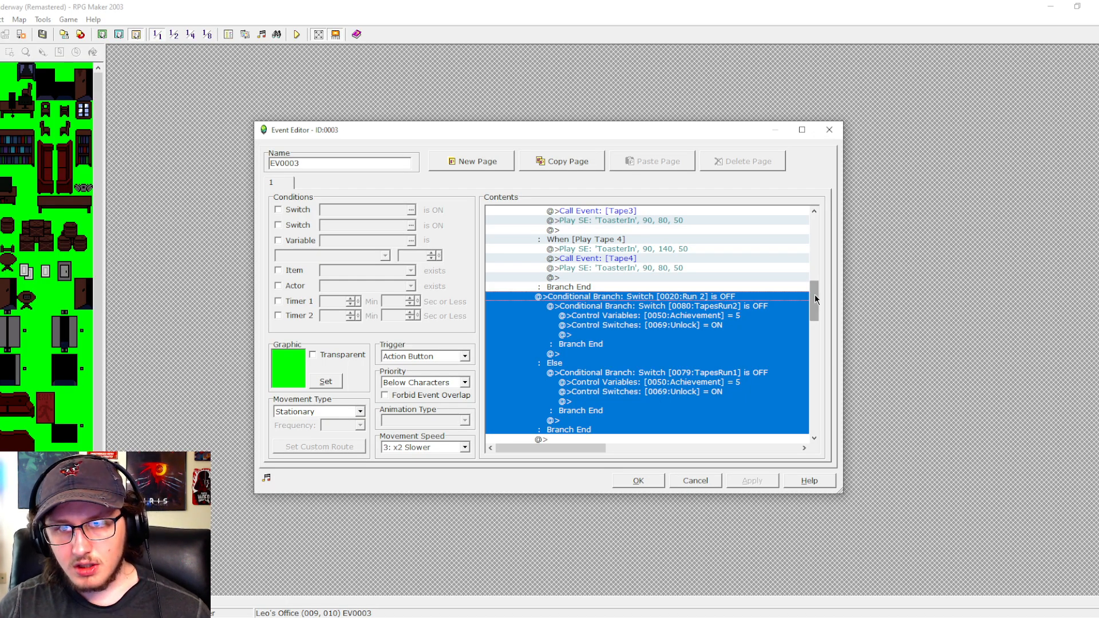
drag(815, 294, 819, 266)
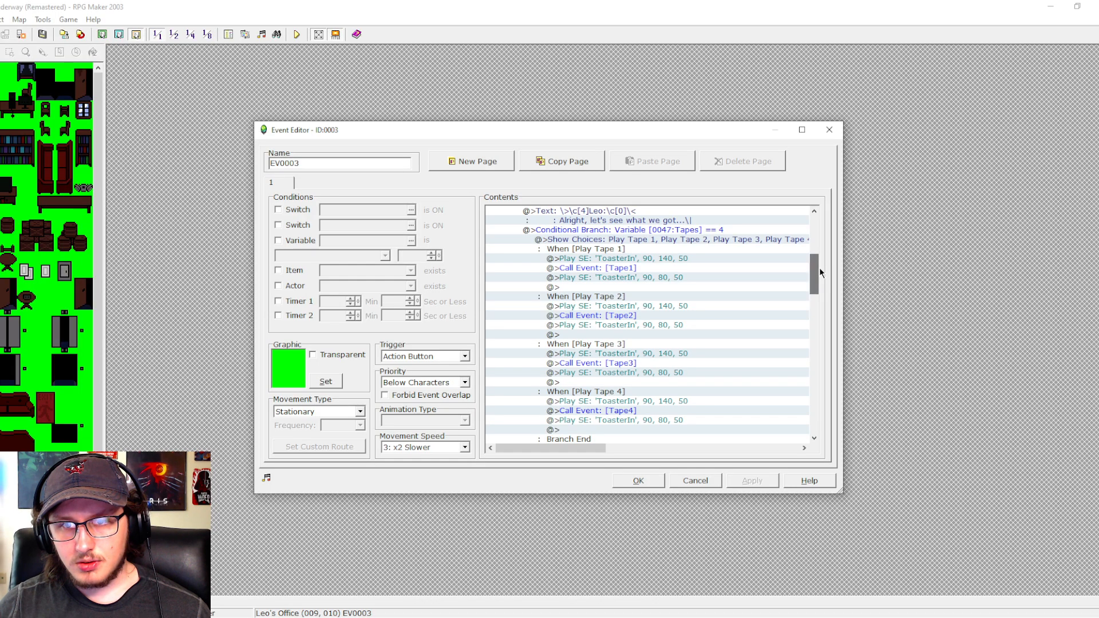
double_click(599, 286)
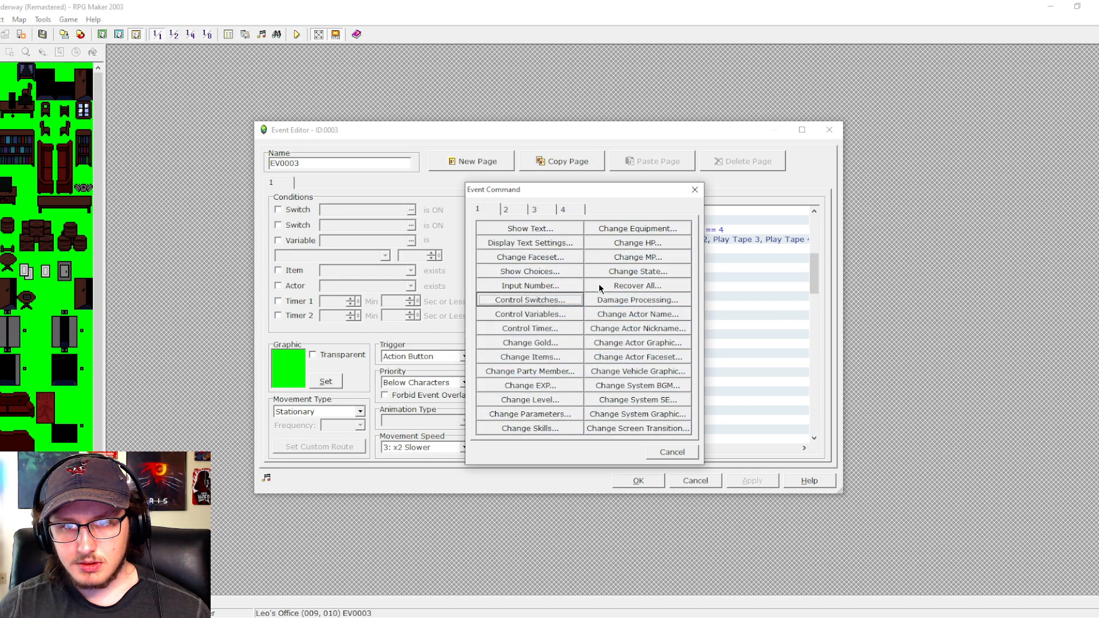
click(533, 210)
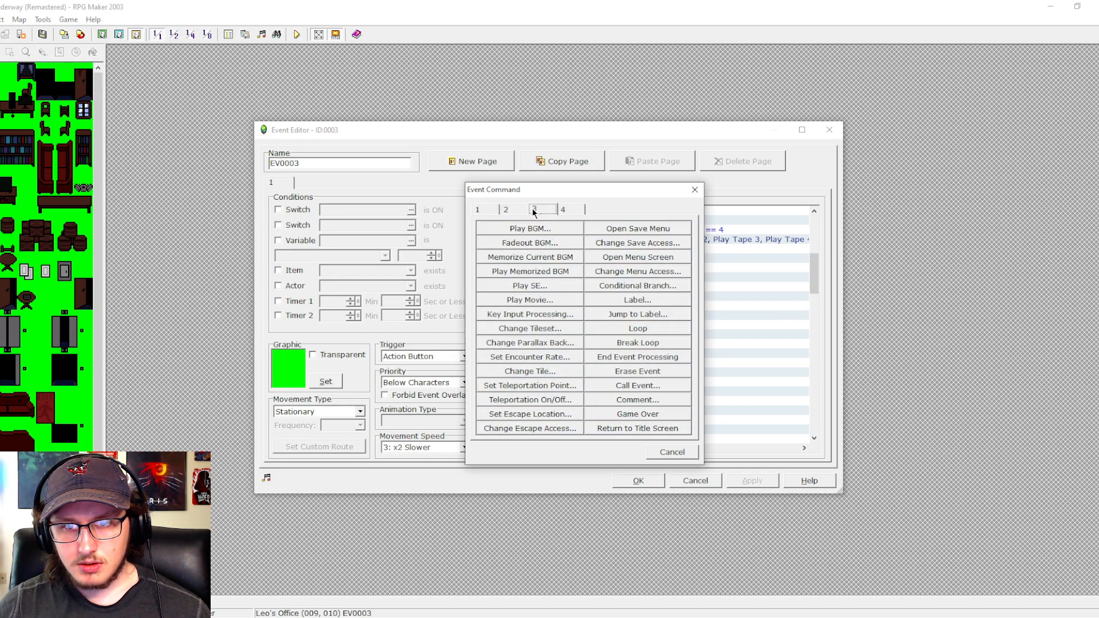
click(623, 285)
click(605, 260)
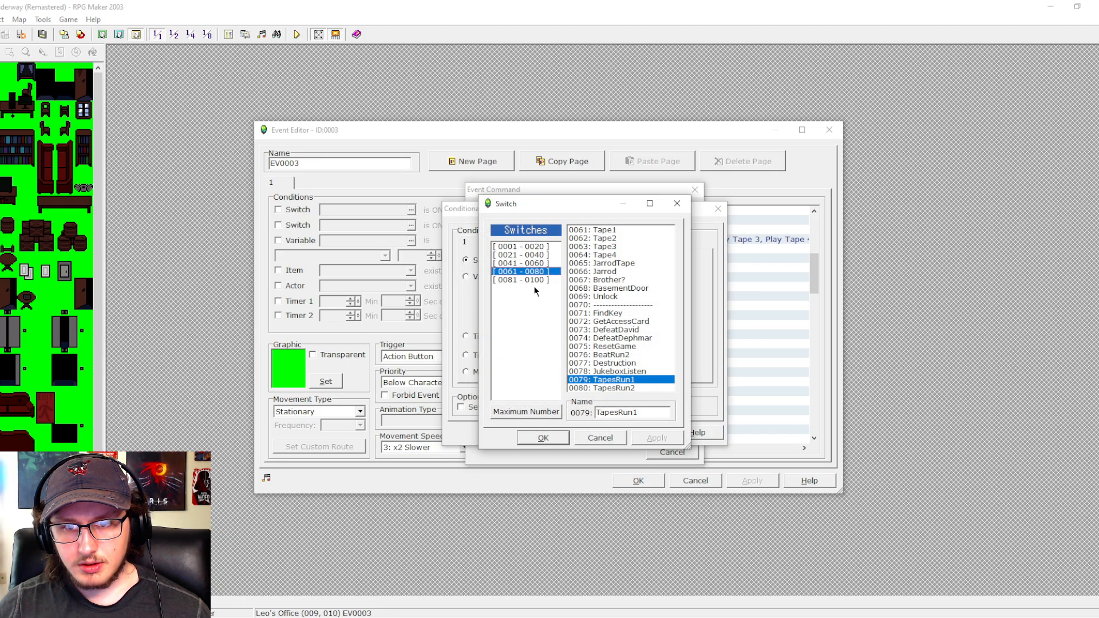
click(541, 279)
click(595, 263)
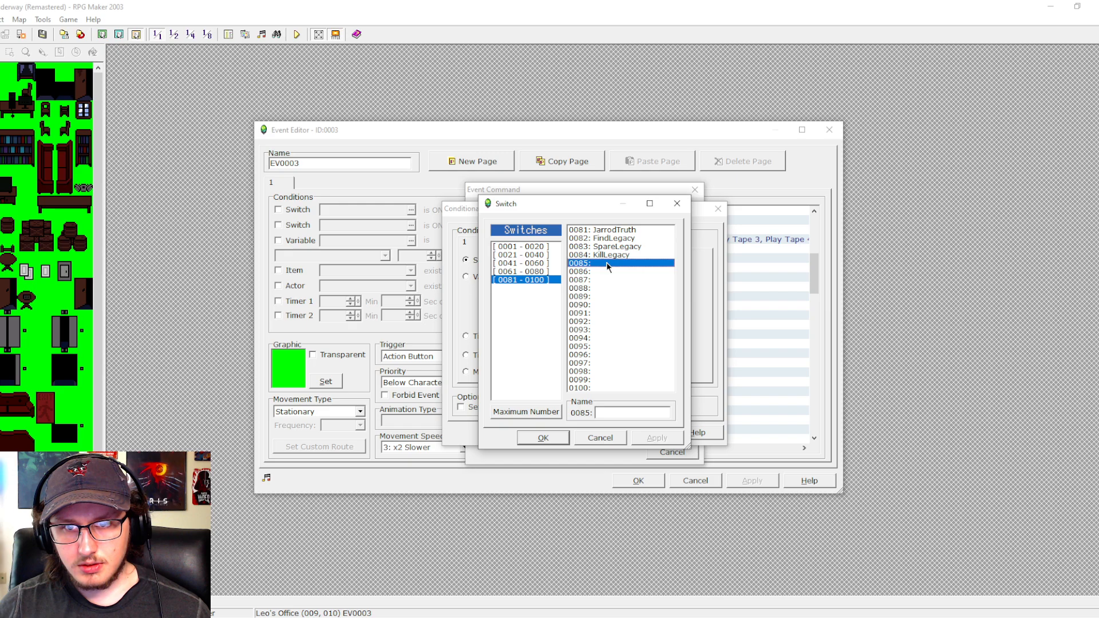
click(641, 410)
text(--------------------)
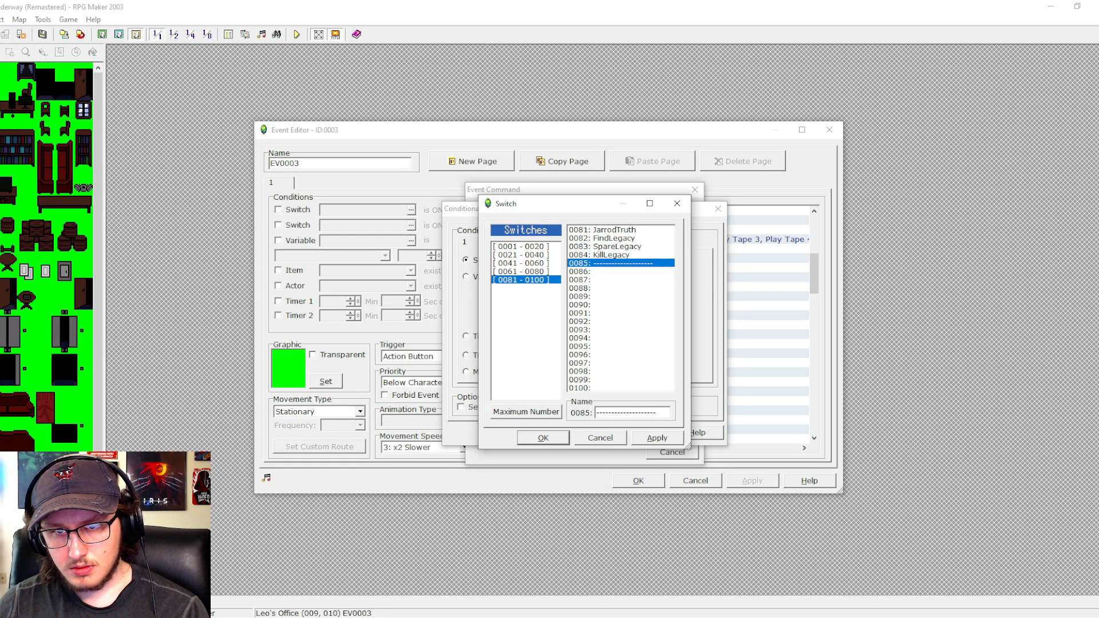
- Name switch 0086 Tape1Listen and switch 0087 Tape2Listen
click(606, 270)
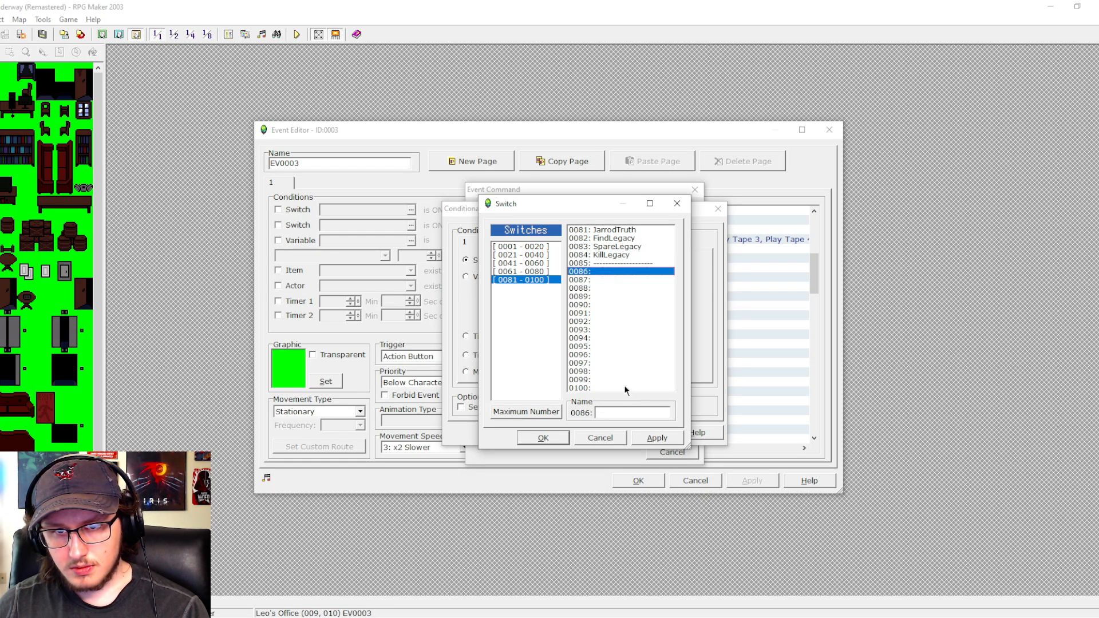
click(633, 412)
text(Tap)
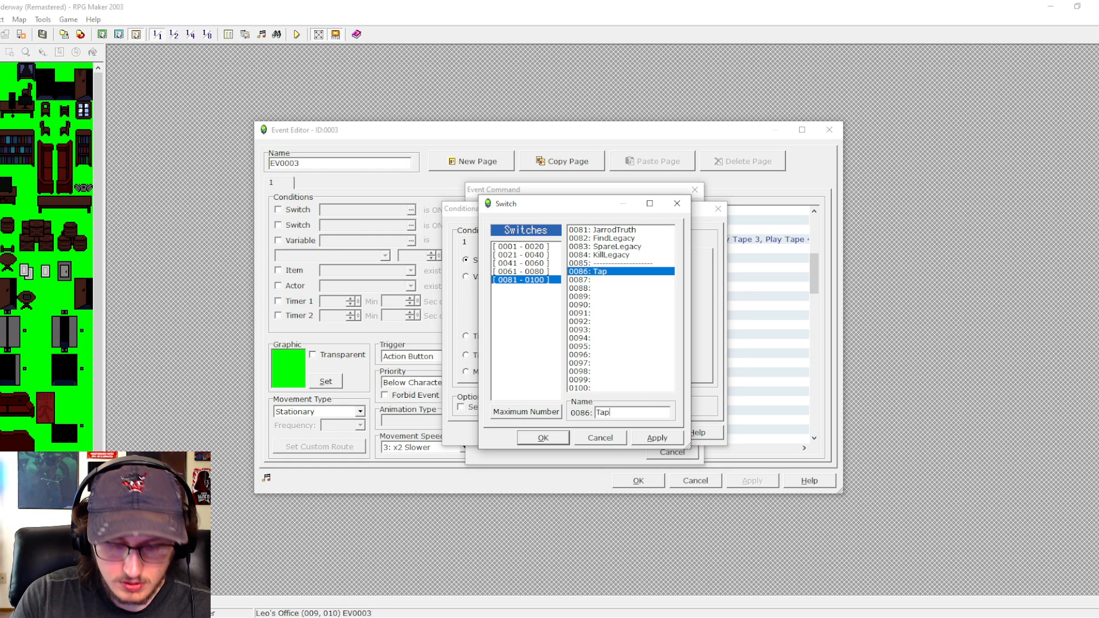
text(e1Listen)
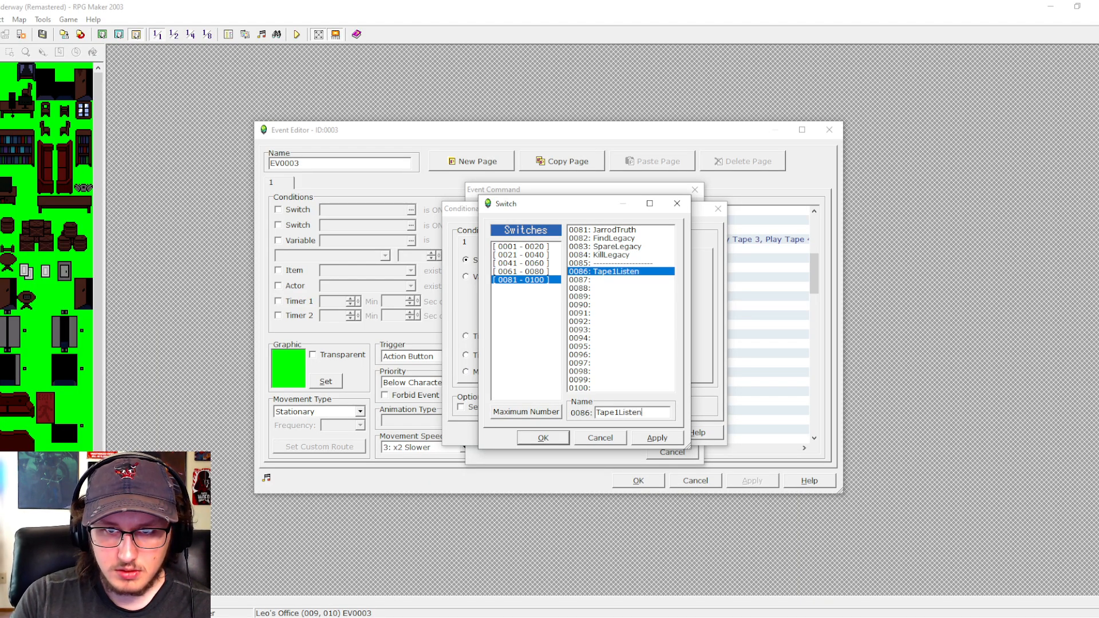
click(610, 287)
click(596, 281)
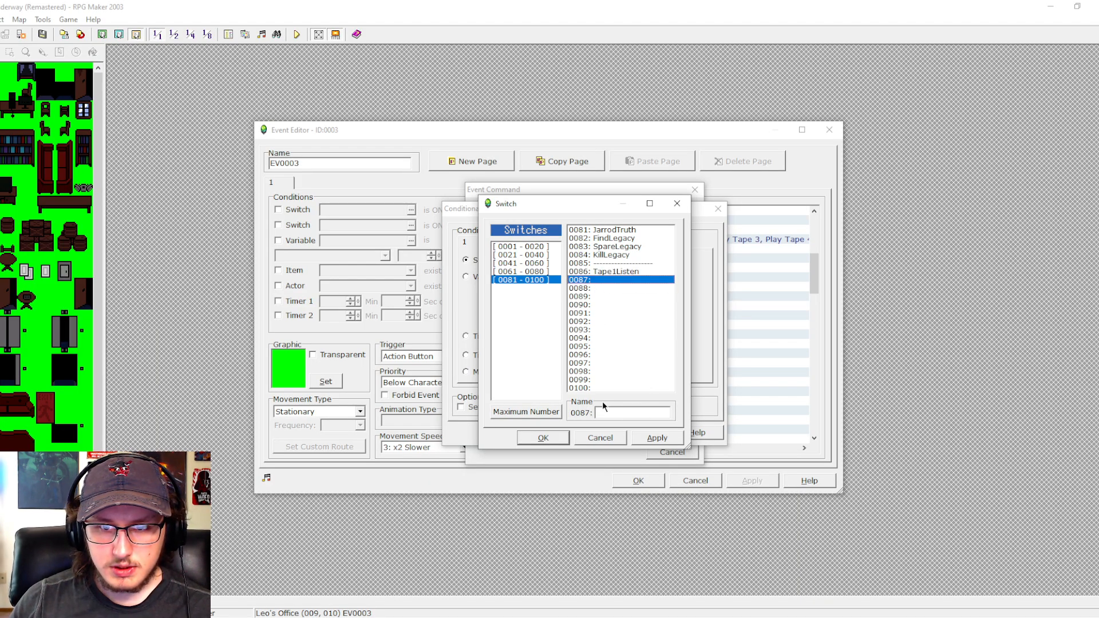
click(605, 411)
text(Tape2)
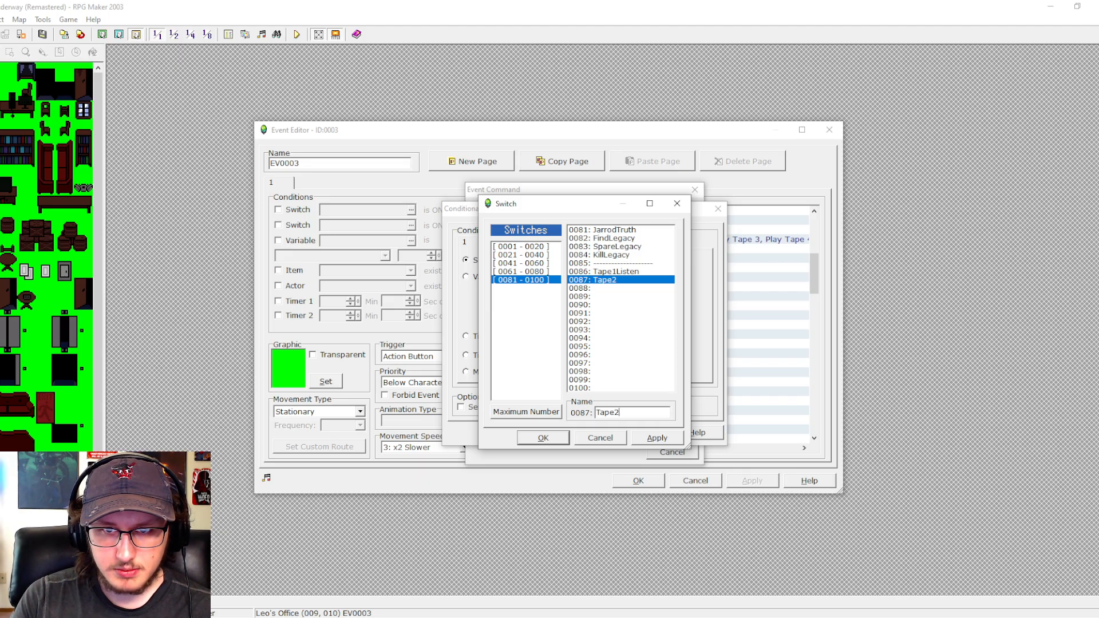
text(Listen)
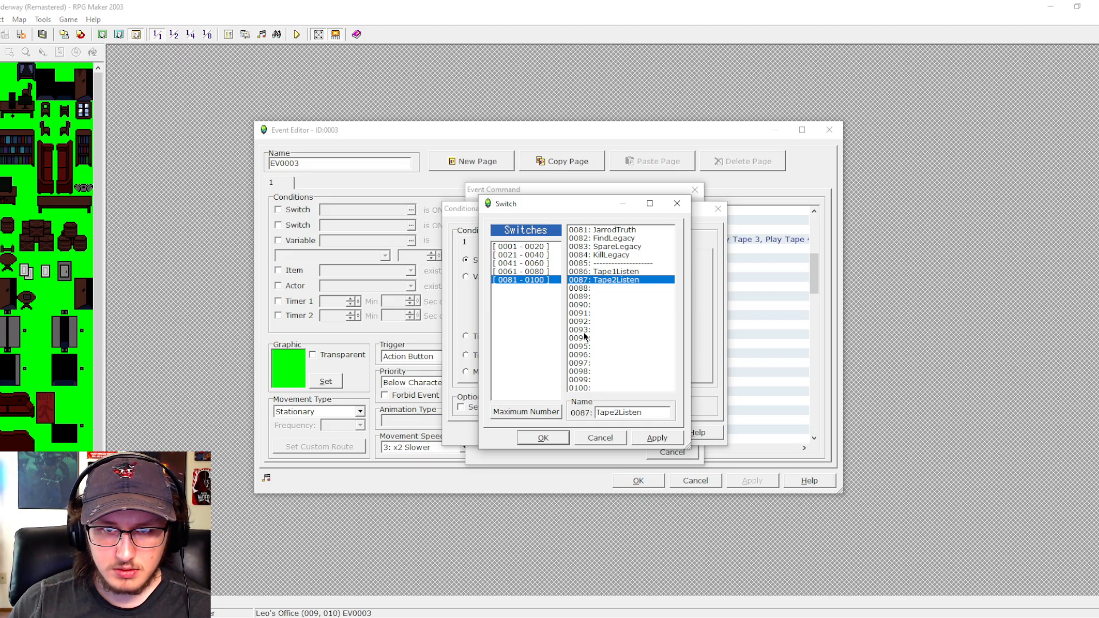
- Name switch 0088 Tape3Listen and switch 0089 Tape4Listen
click(606, 287)
click(618, 415)
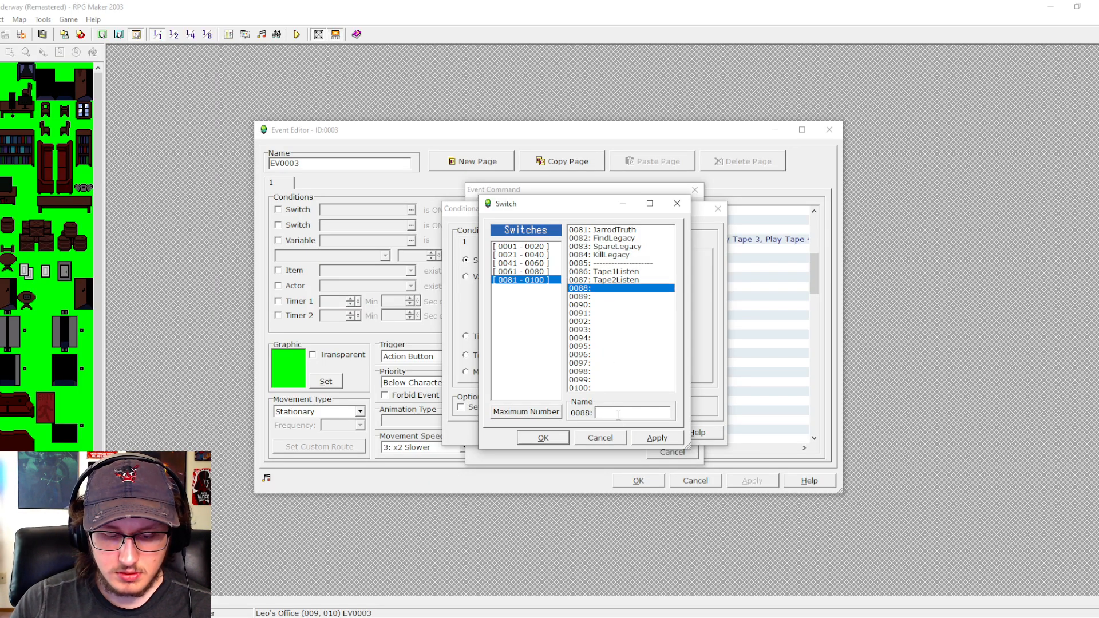
text(Tape3L)
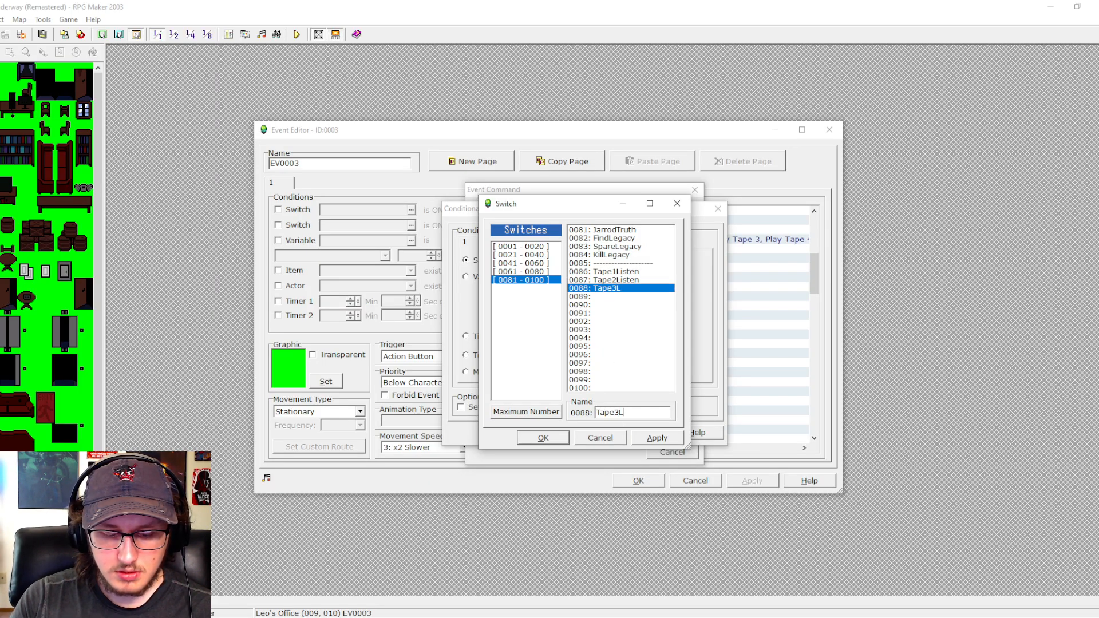
text(isten)
click(618, 297)
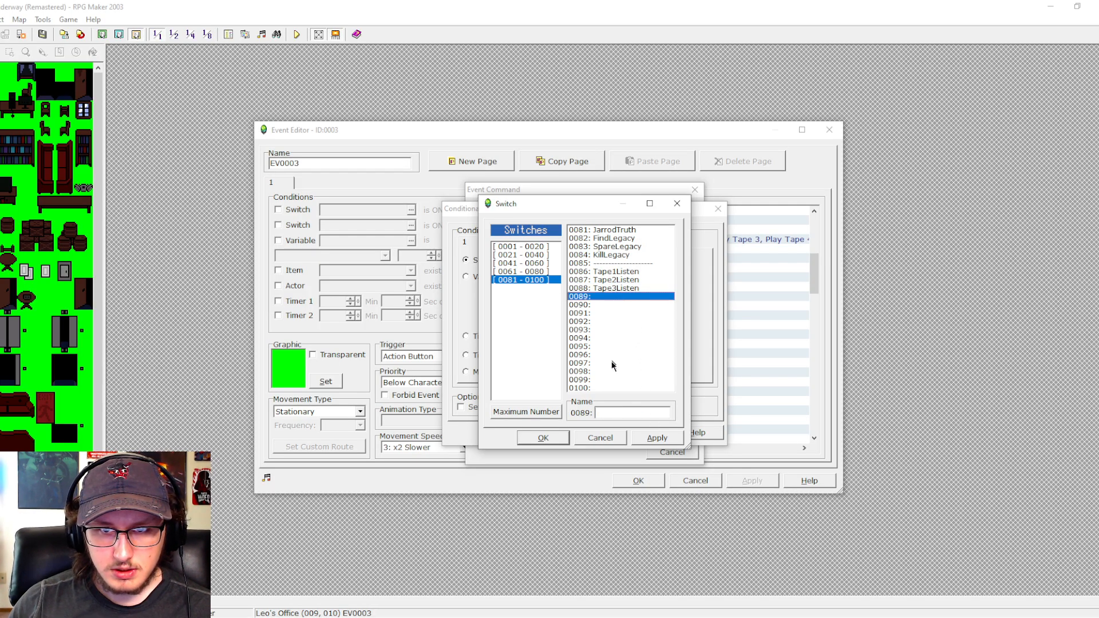
click(609, 411)
text(Tape)
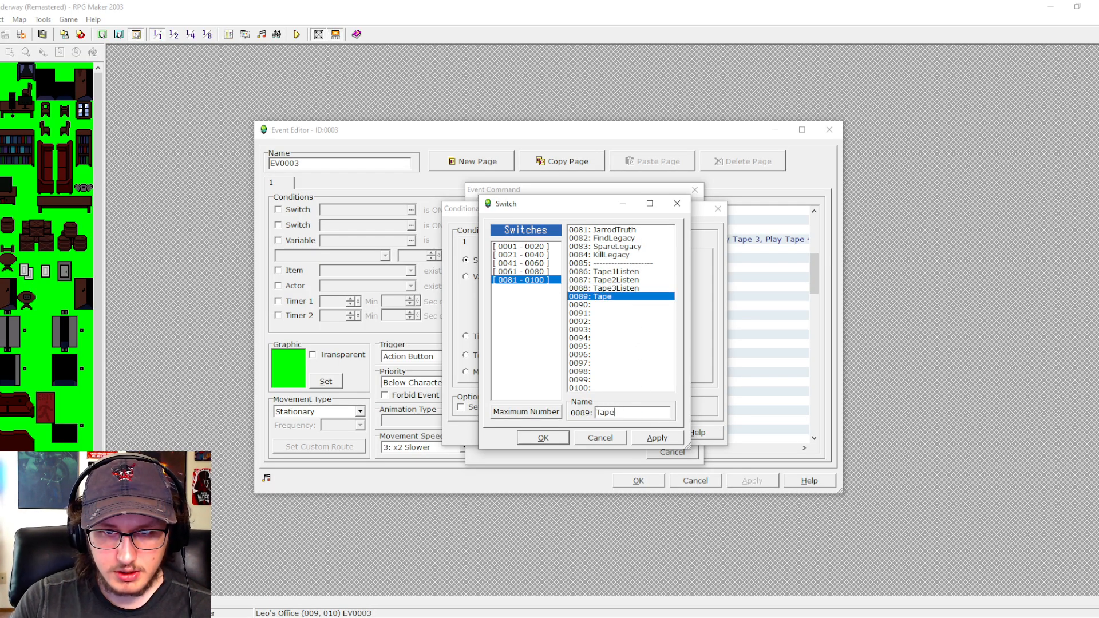
text(4Listen)
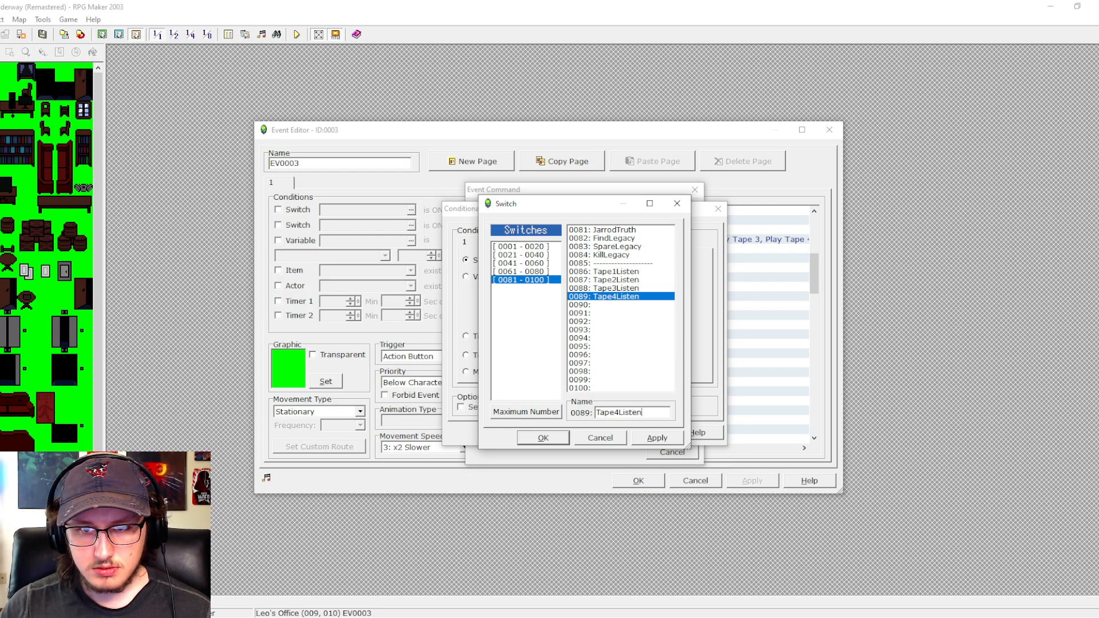
- Insert the Play Tape 1 conditional branch with switch 0086:Tape1Listen is ON and handling for when the condition does not apply
click(618, 272)
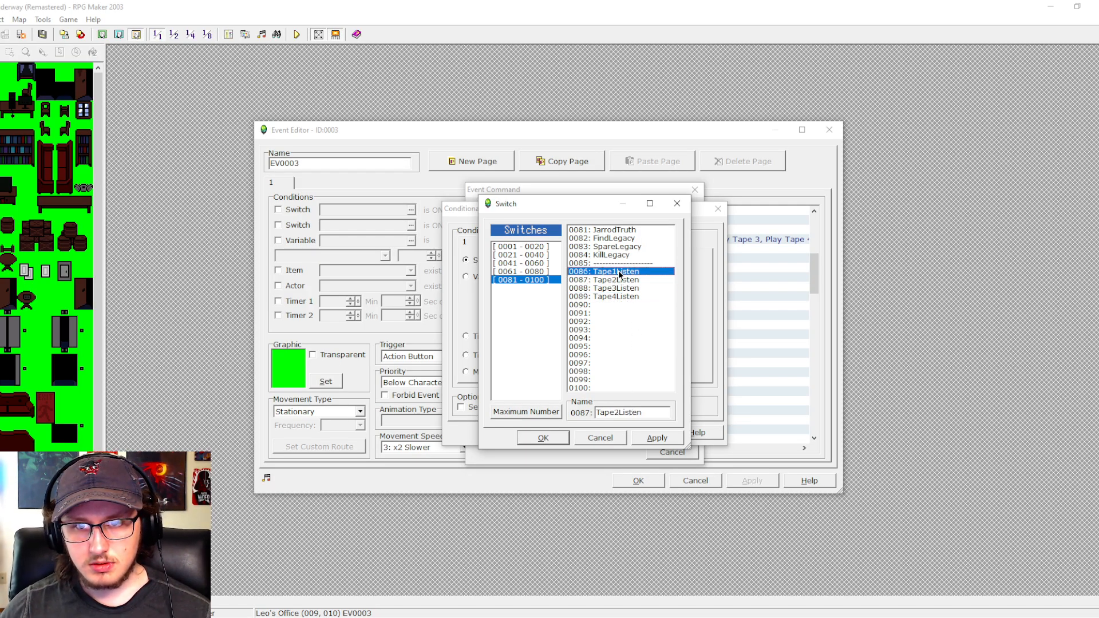
click(544, 437)
click(558, 407)
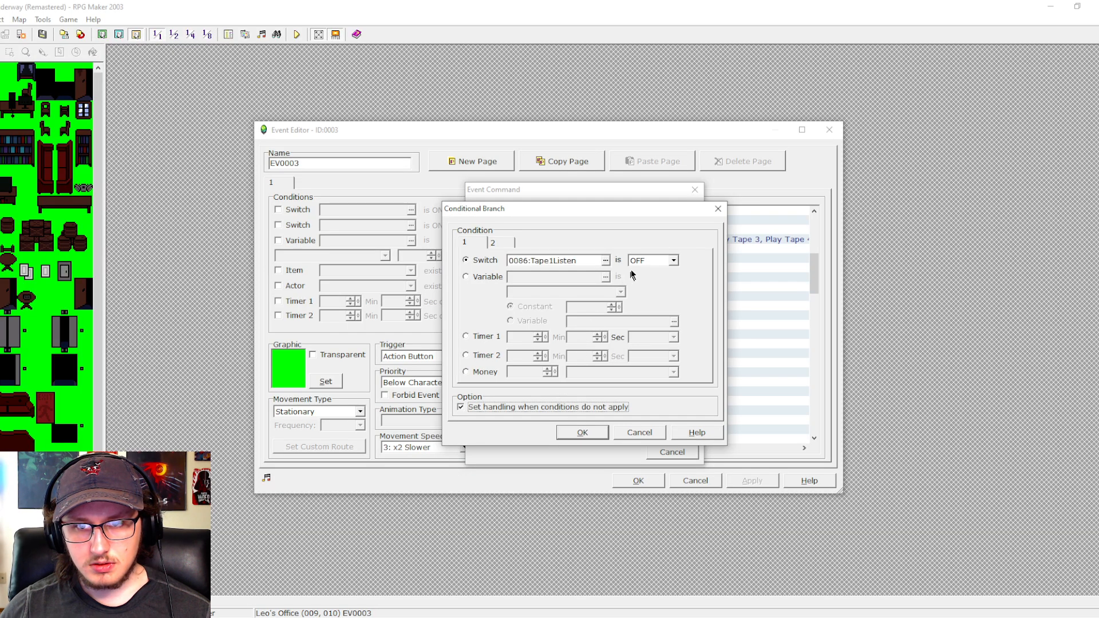
click(652, 261)
click(654, 272)
click(577, 433)
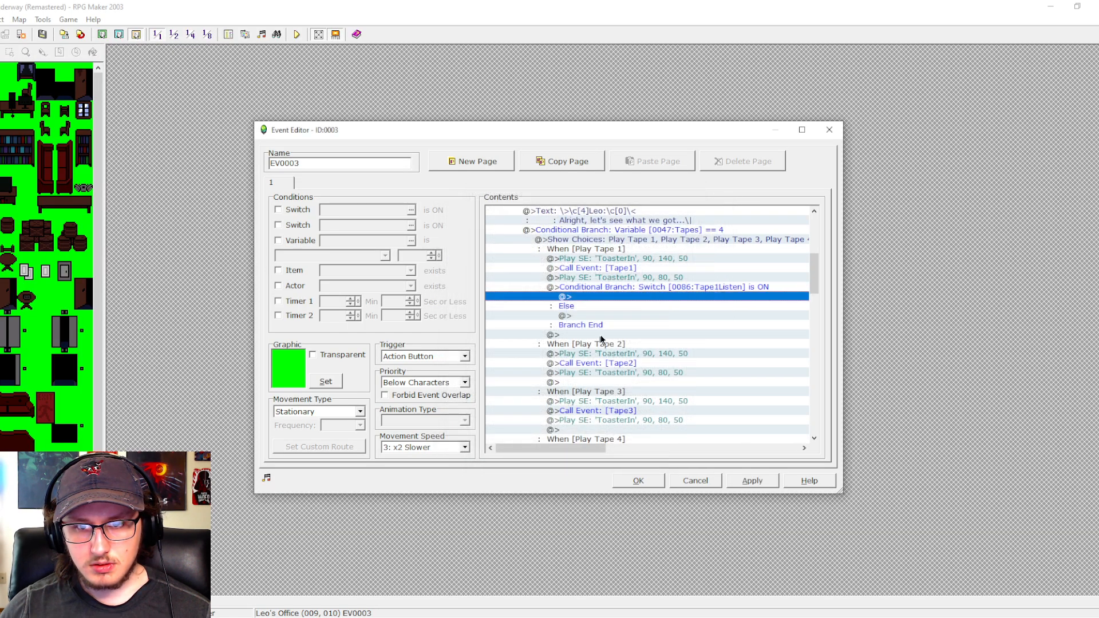
- Begin a variable change in the Else section of the Play Tape 1 conditional branch and name variable 0051 TapesListened
double_click(616, 314)
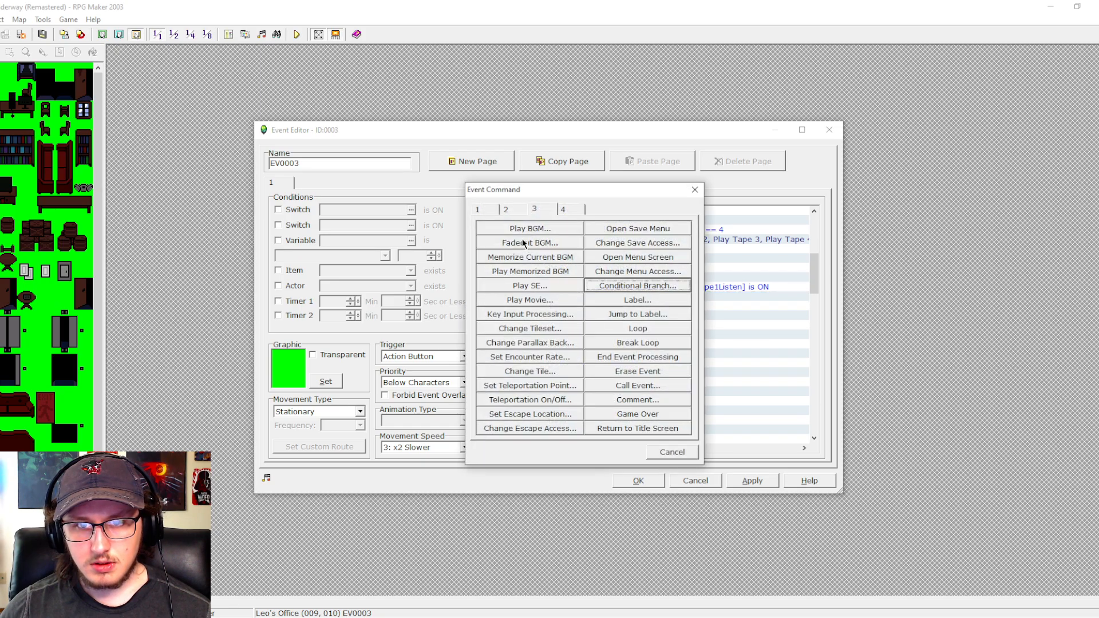
click(484, 210)
click(530, 314)
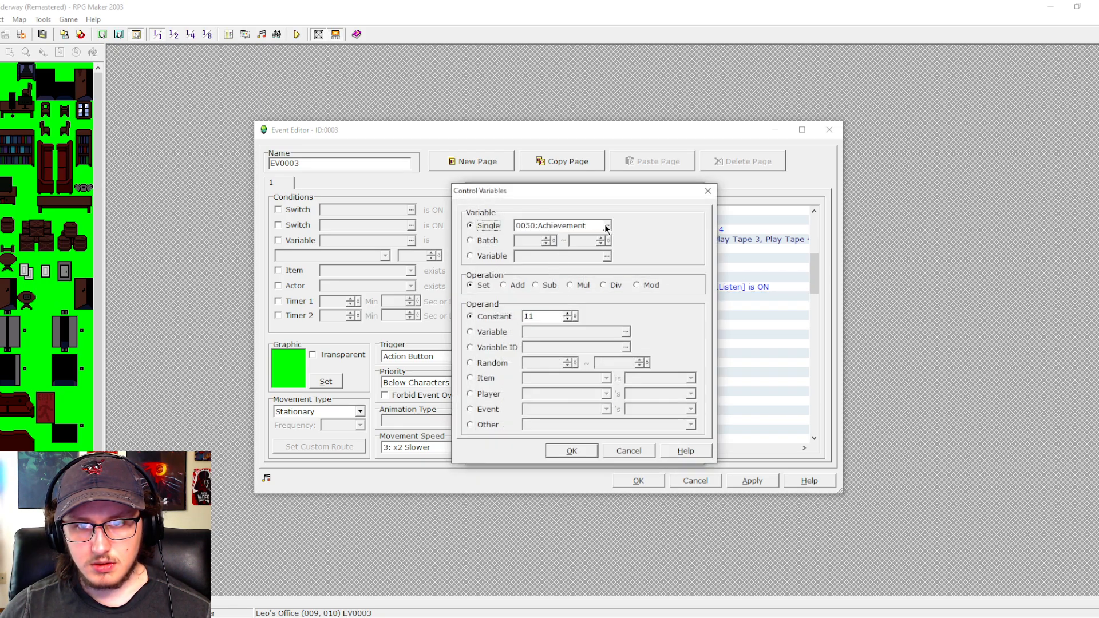
click(607, 226)
click(540, 257)
click(542, 265)
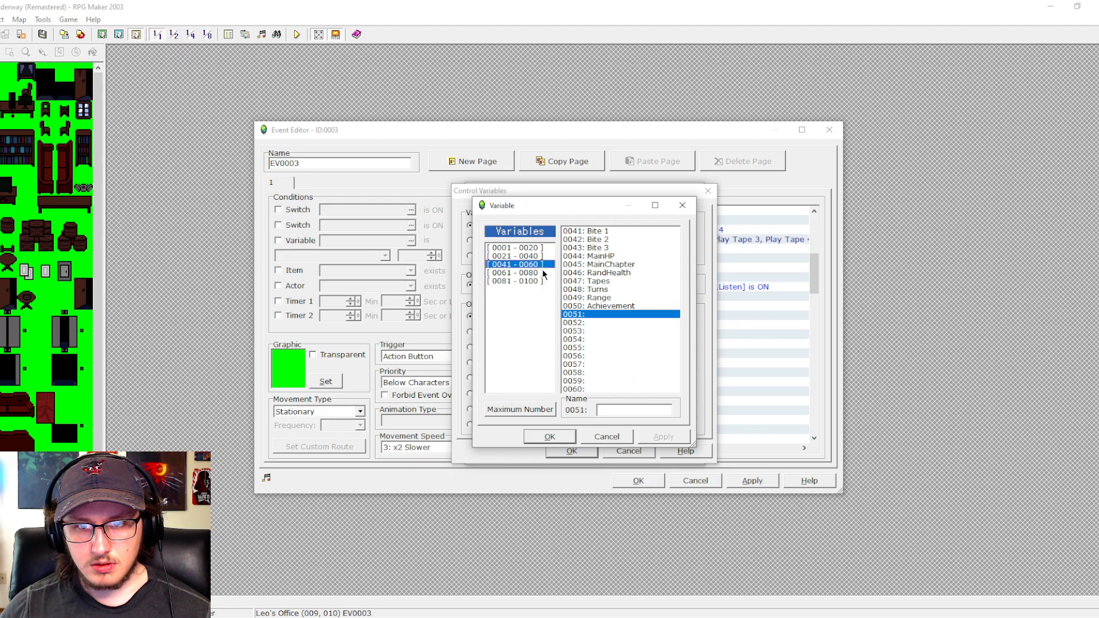
click(627, 410)
text(Tap)
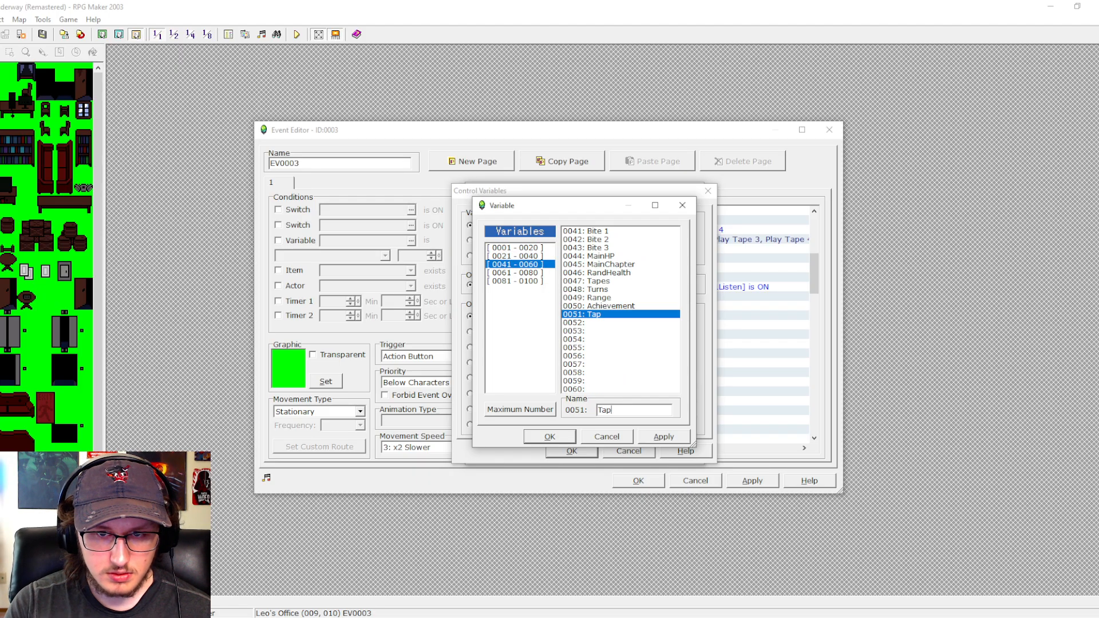
text(esListened)
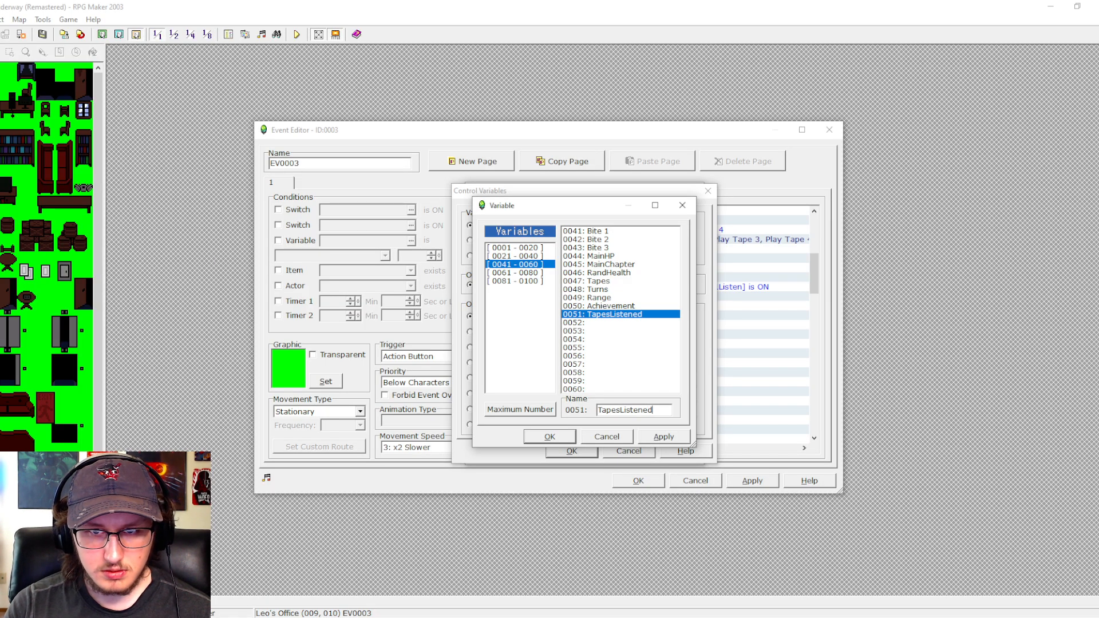
click(550, 436)
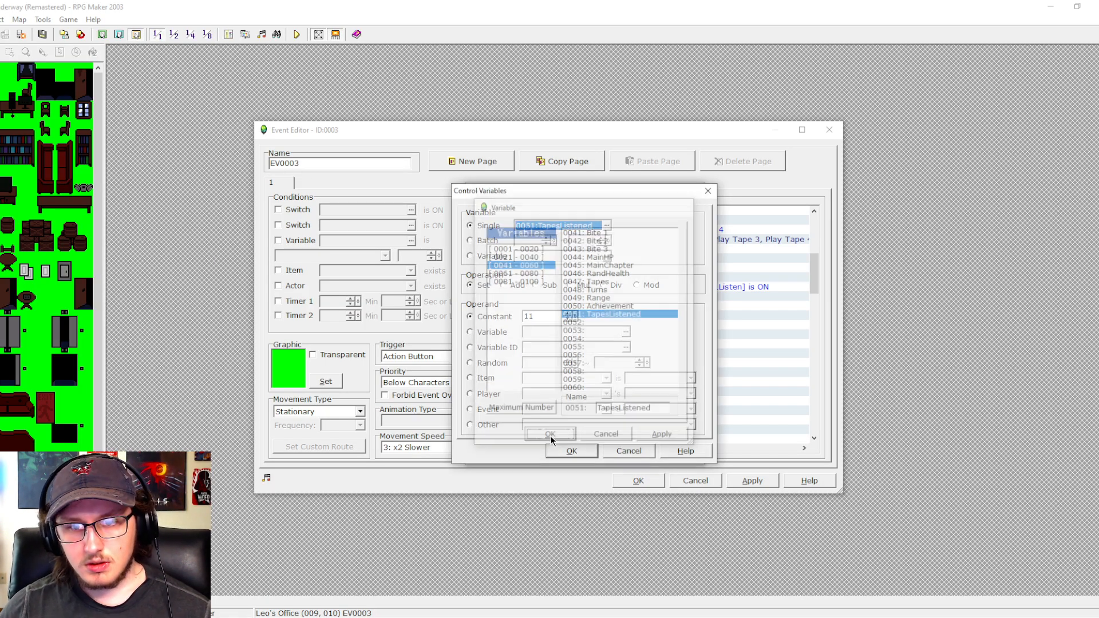
- Make the Else section's Control Variables command add a constant of 1 to 0051:TapesListened
double_click(538, 319)
text(1)
key(Return)
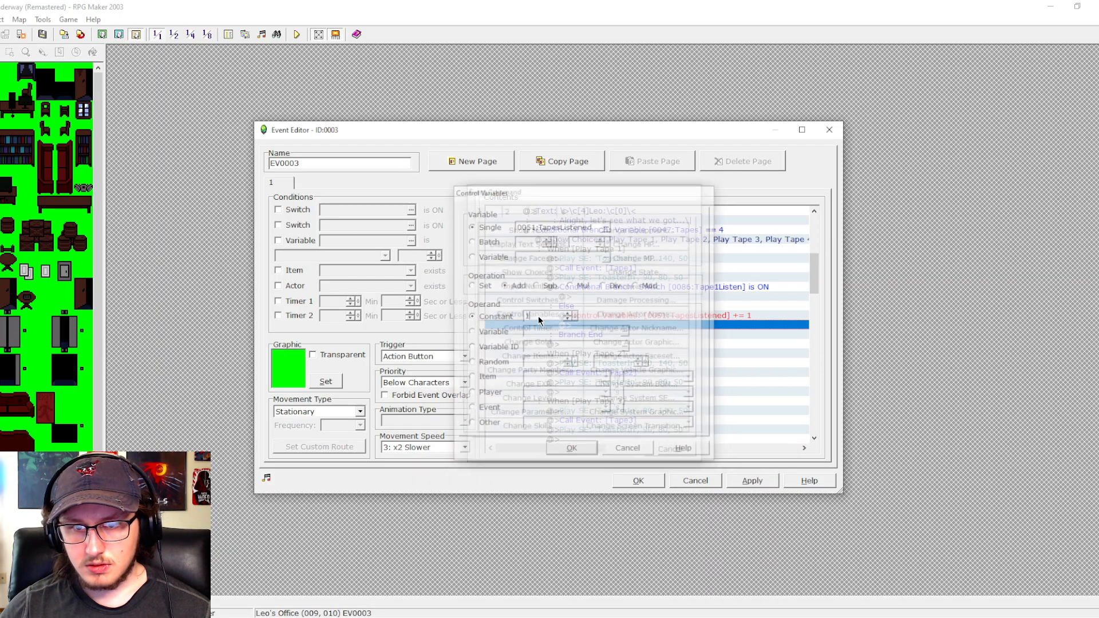
- Copy the whole Tape1Listen conditional branch to the end of the Play Tape 2 choice
click(611, 288)
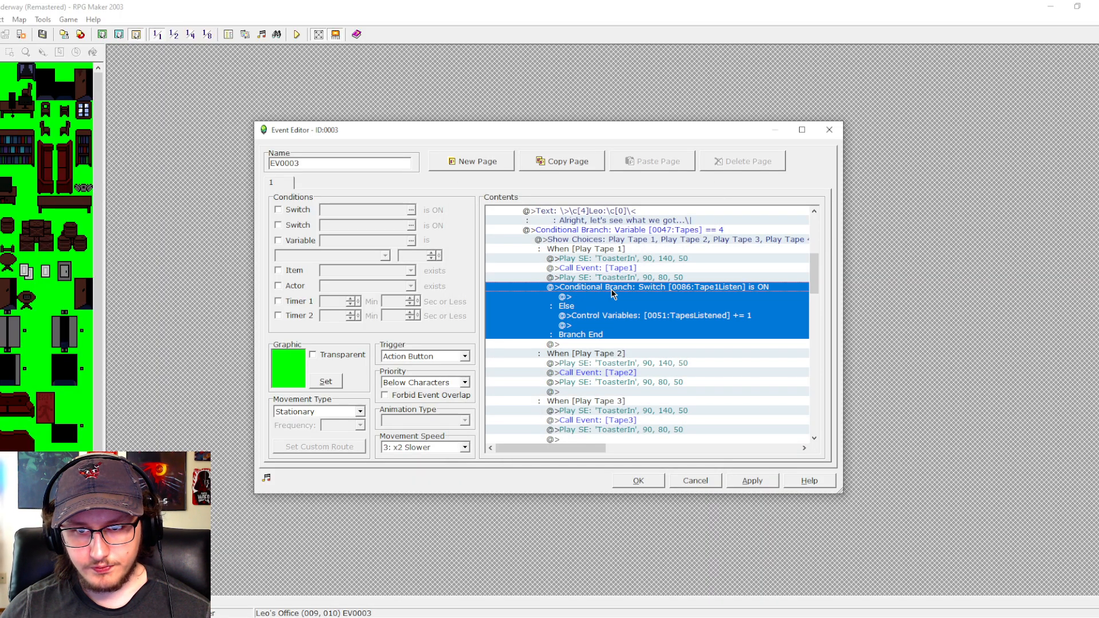
scroll(611, 292, down, 1)
click(606, 342)
key(ctrl+v)
scroll(606, 343, down, 1)
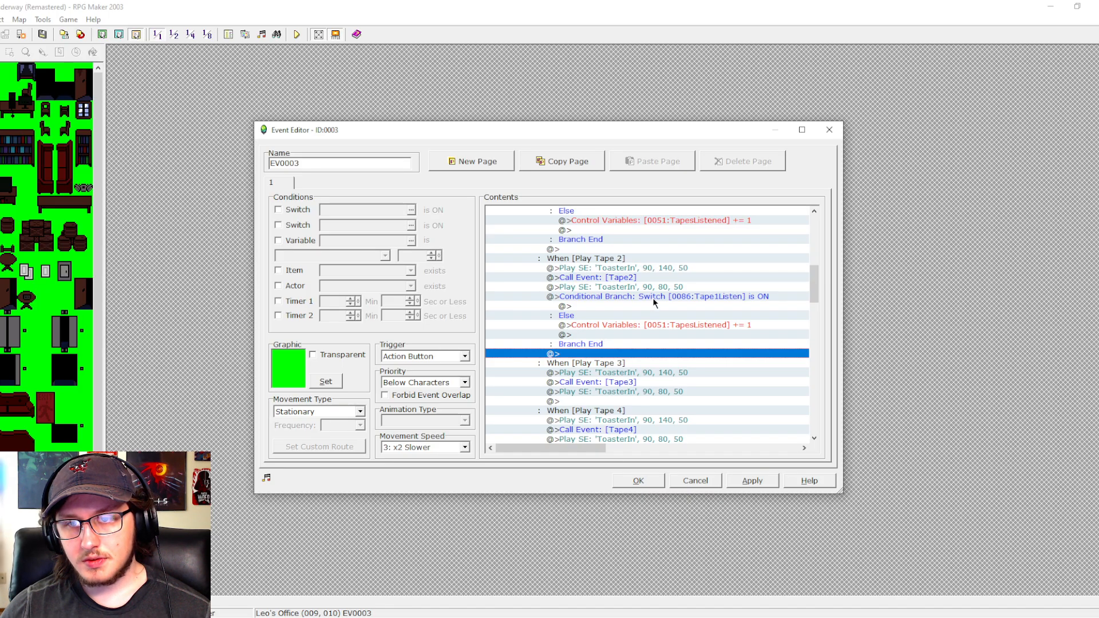
mouse_move(818, 277)
mouse_down()
mouse_move(811, 382)
mouse_move(801, 370)
mouse_move(805, 286)
mouse_move(802, 407)
mouse_move(801, 266)
mouse_move(804, 288)
mouse_up()
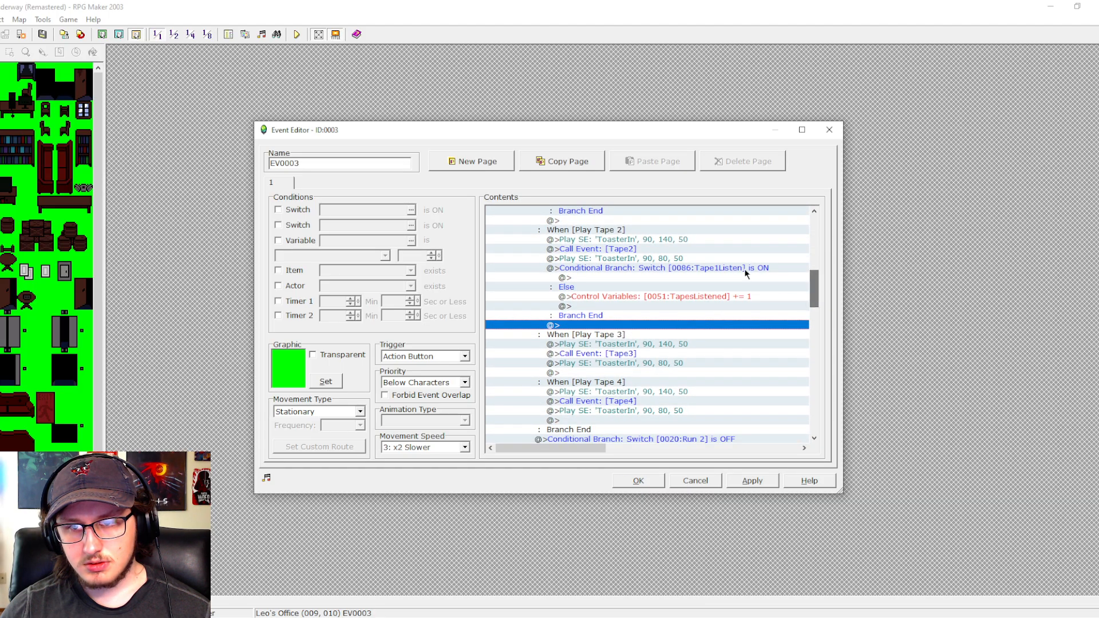
- Change the pasted Play Tape 2 branch's condition to switch 0087:Tape2Listen, and delete that branch
click(738, 268)
double_click(715, 270)
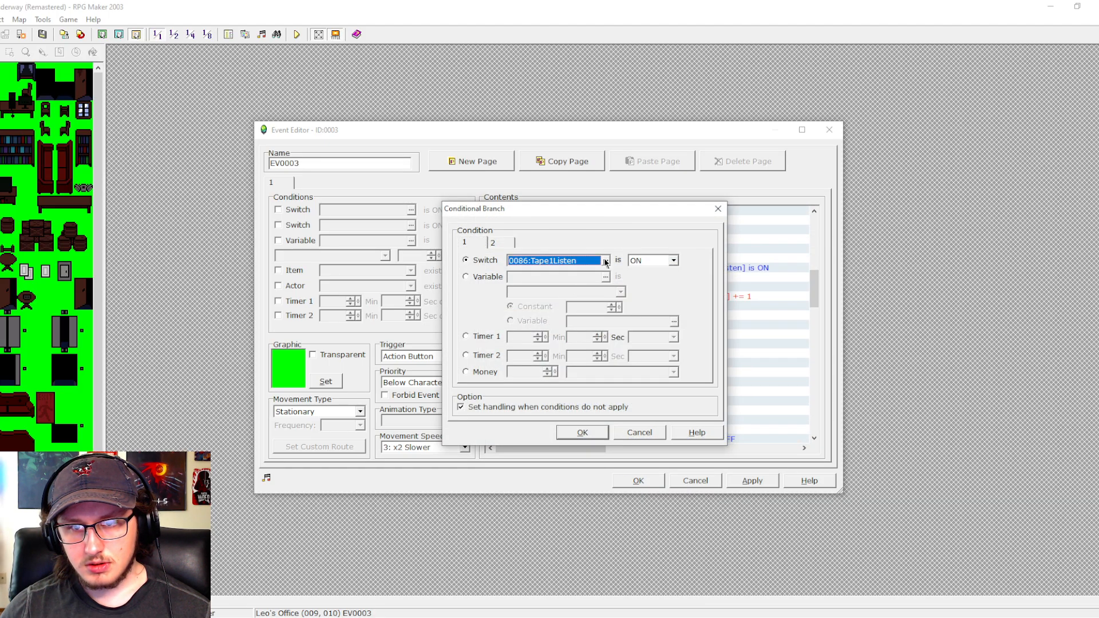
click(605, 262)
click(608, 282)
click(543, 435)
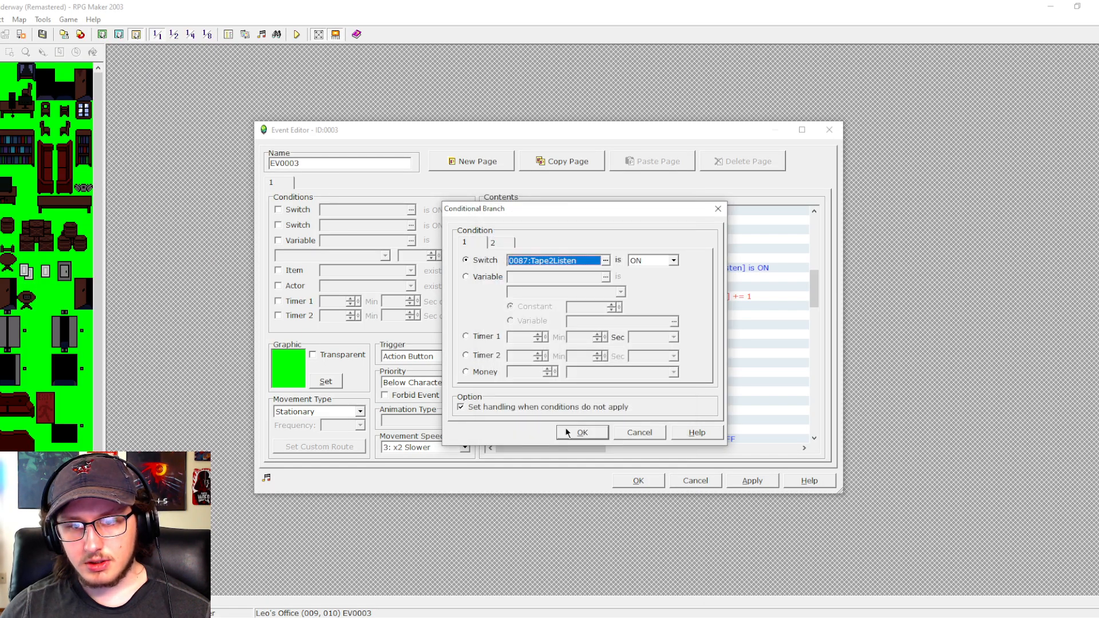
click(566, 432)
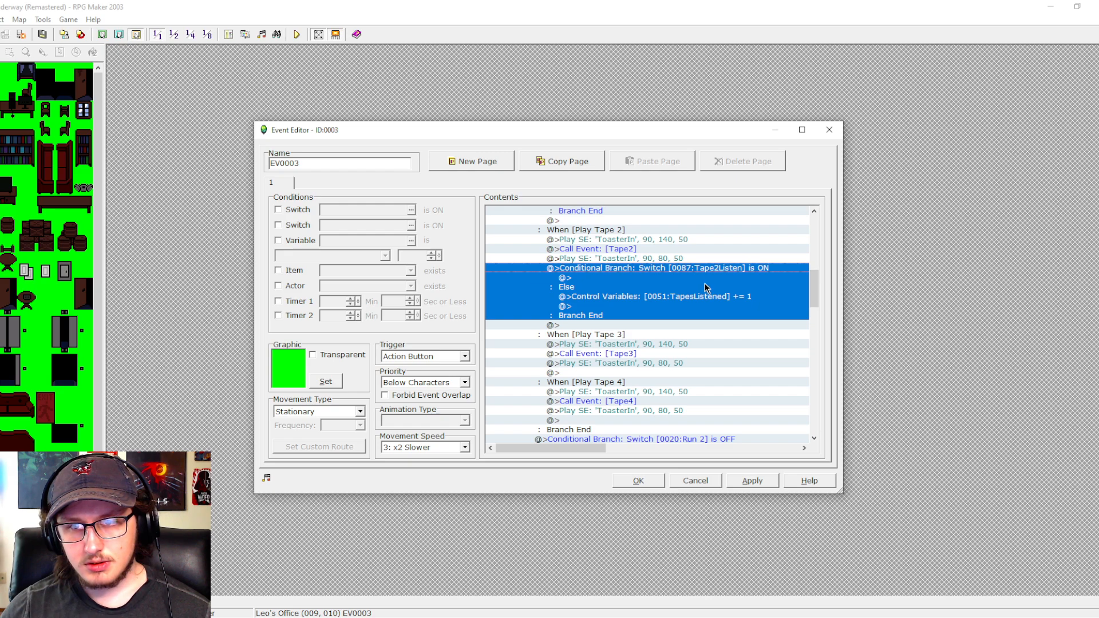
drag(815, 291, 812, 274)
key(Delete)
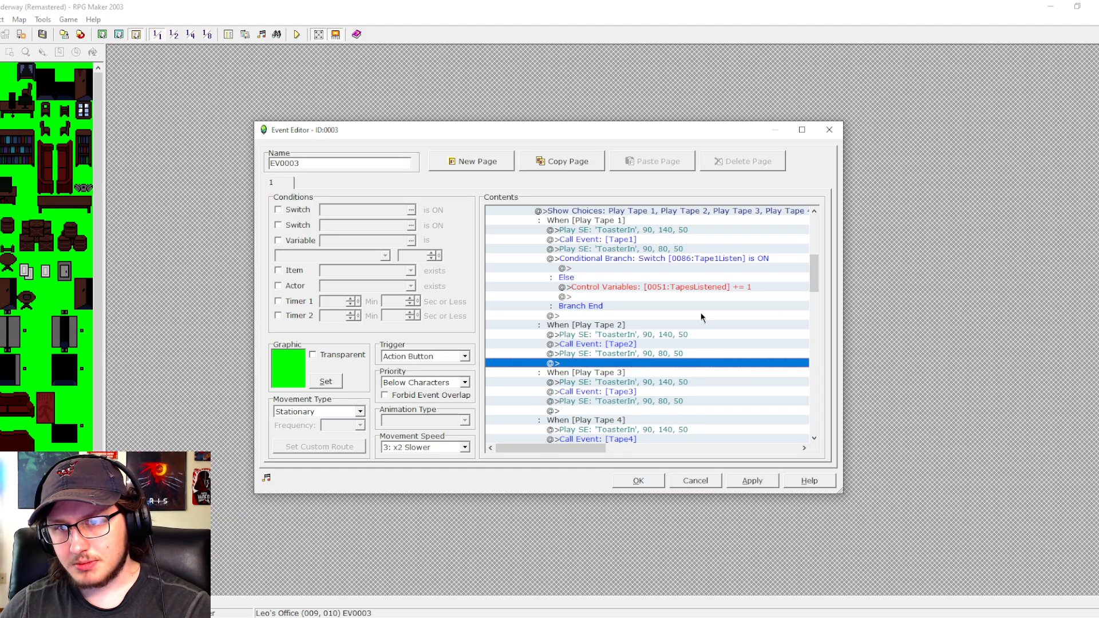
- Copy the TapesListened += 1 command from the Else section into the ON section of the Play Tape 1 branch
click(699, 288)
key(ctrl+c)
click(682, 268)
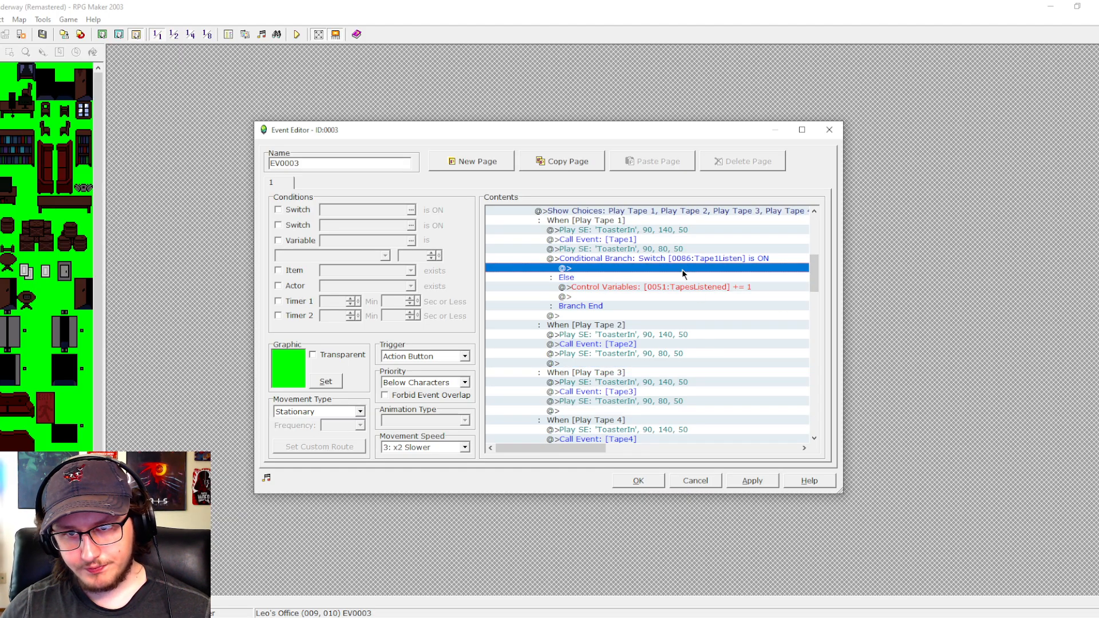
key(ctrl+v)
- Add a Control Switches command after the copied variable command in the Play Tape 1 branch, turning 0086:Tape1Listen ON
double_click(678, 277)
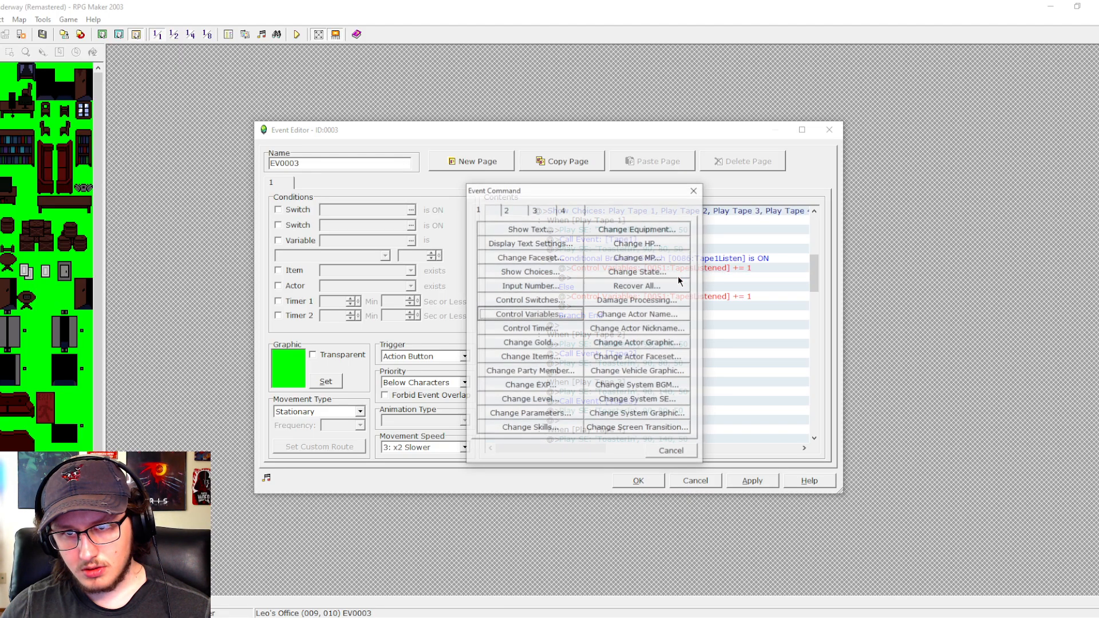
click(538, 287)
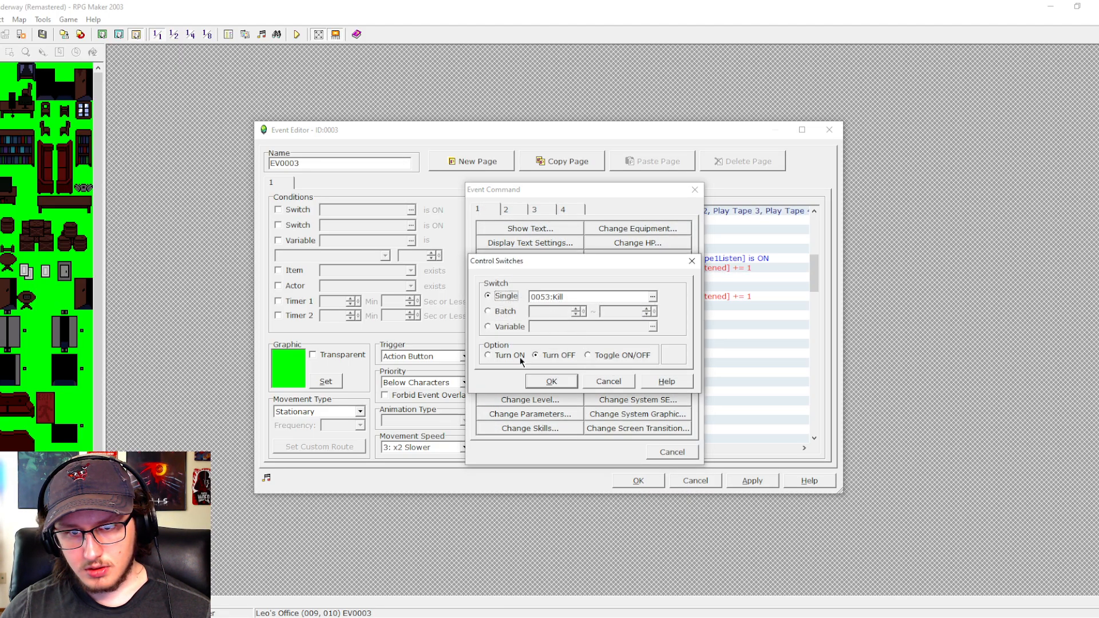
click(652, 296)
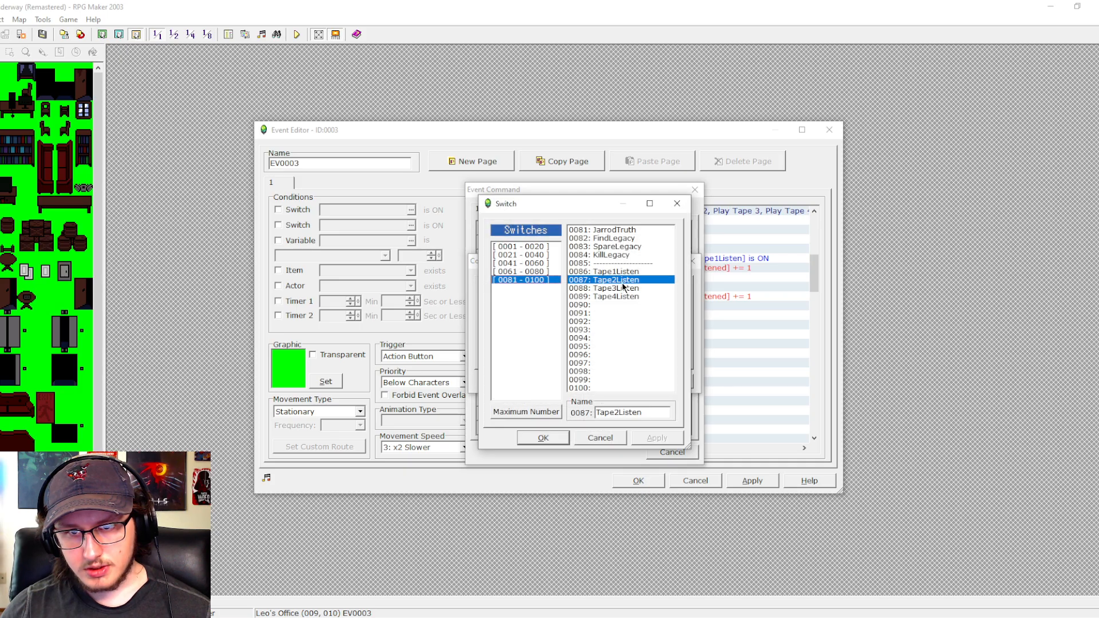
click(607, 272)
click(543, 437)
click(559, 380)
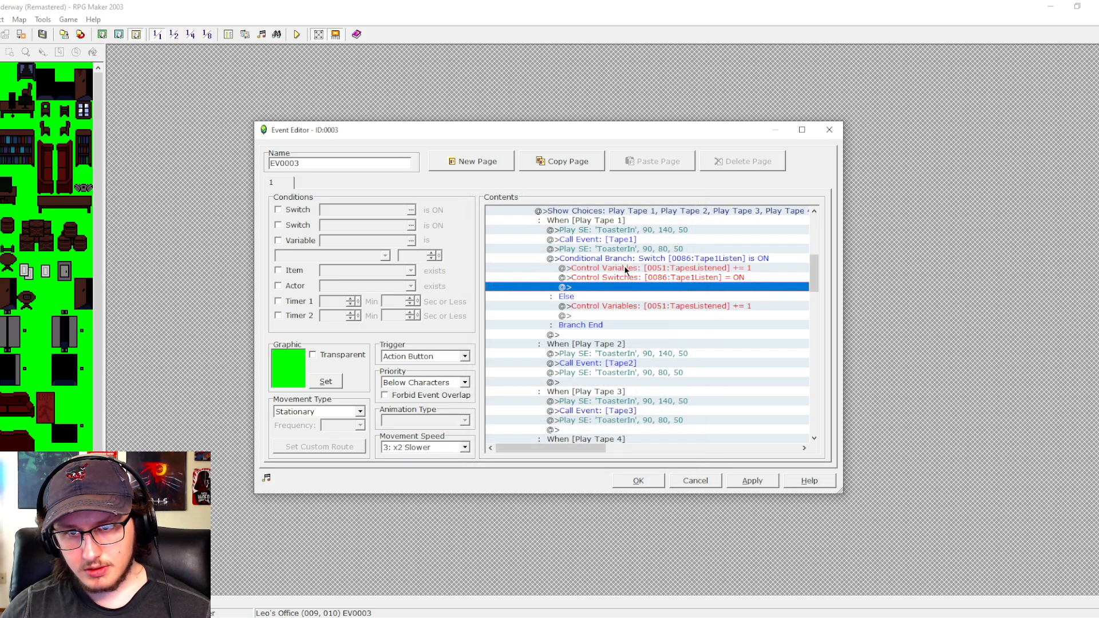
- Remove the handling for unmet conditions from the Play Tape 1 conditional branch
click(632, 260)
double_click(631, 262)
click(559, 410)
click(581, 431)
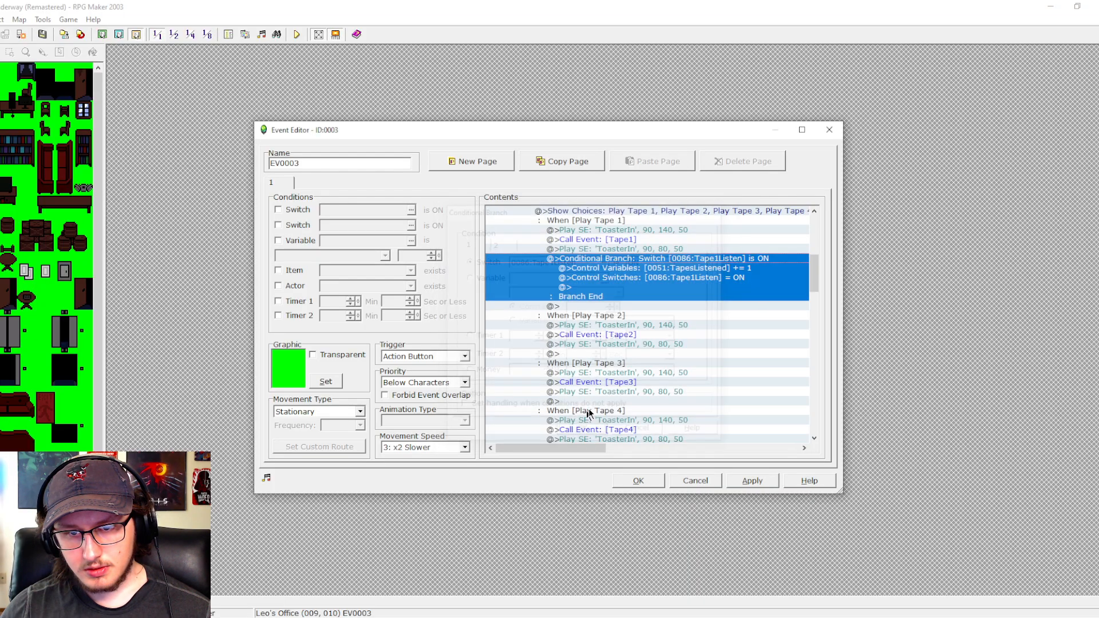
- Copy the simplified Tape1Listen conditional branch to the end of the Play Tape 2 choice
click(721, 271)
click(706, 259)
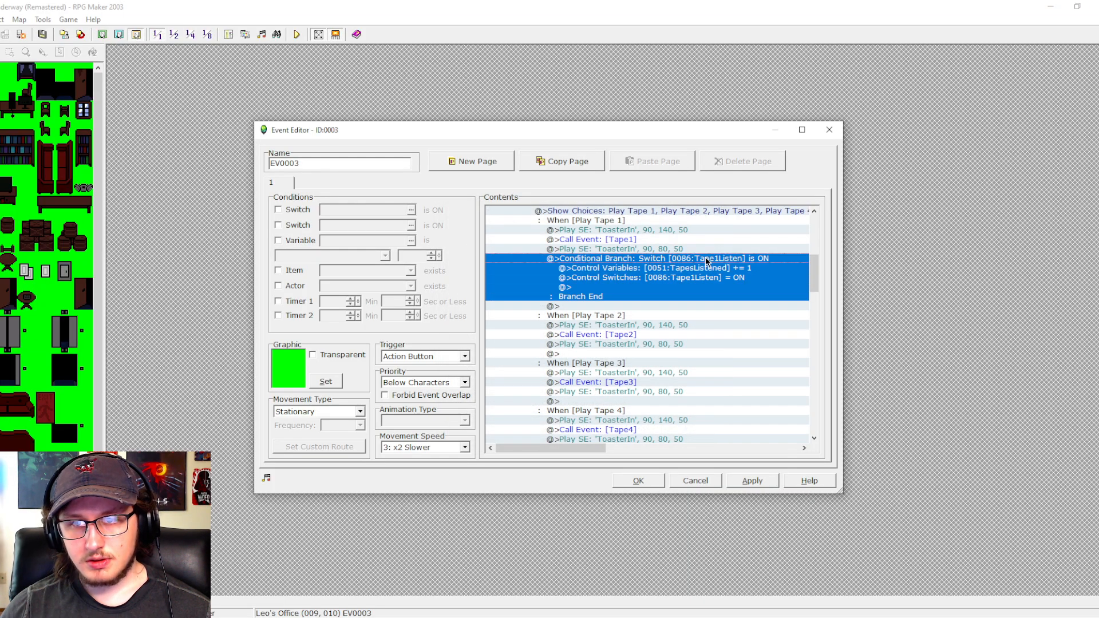
key(ctrl+c)
click(603, 355)
key(ctrl+v)
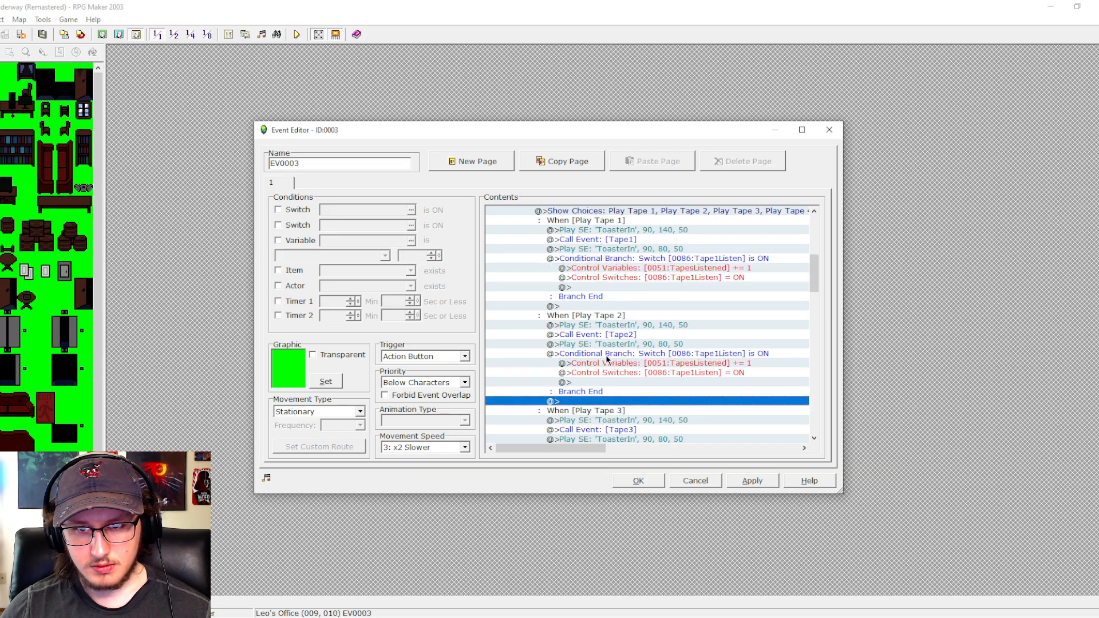
- Set the Play Tape 2 conditional branch to check switch 0087:Tape2Listen
click(615, 356)
double_click(616, 355)
click(591, 256)
click(616, 279)
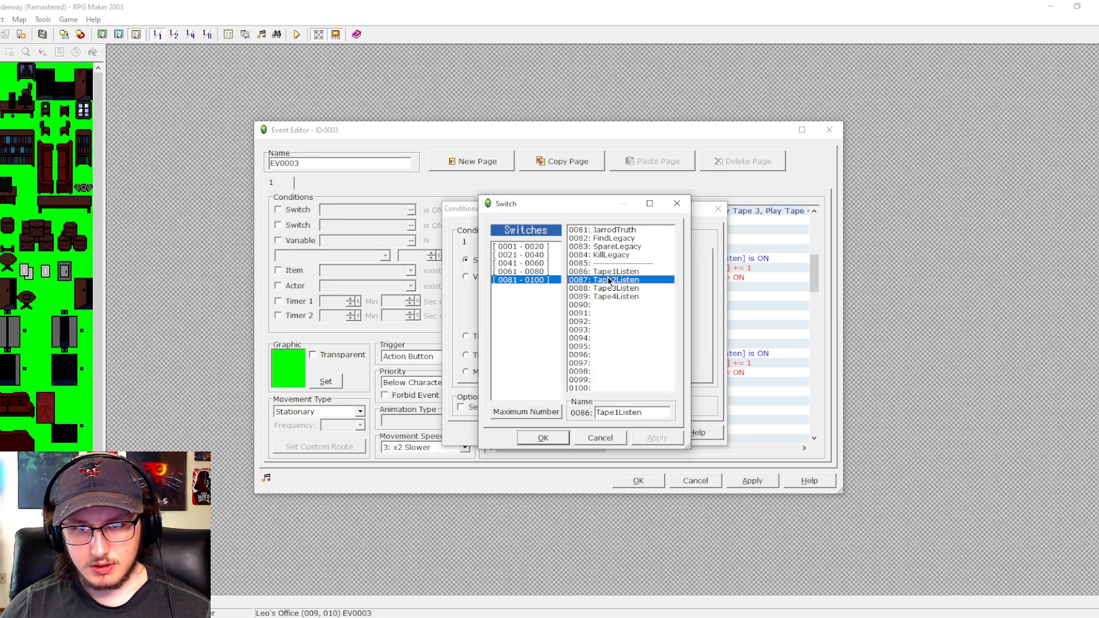
click(550, 439)
click(582, 433)
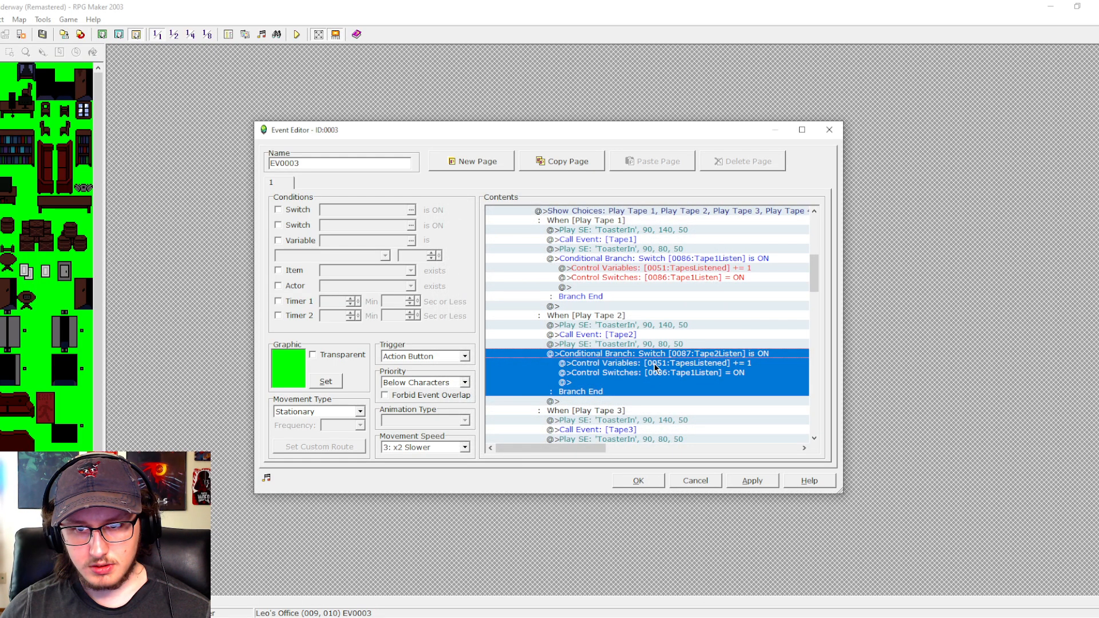
- Make the Control Switches command inside the Play Tape 2 branch turn on 0087:Tape2Listen
click(649, 373)
double_click(649, 374)
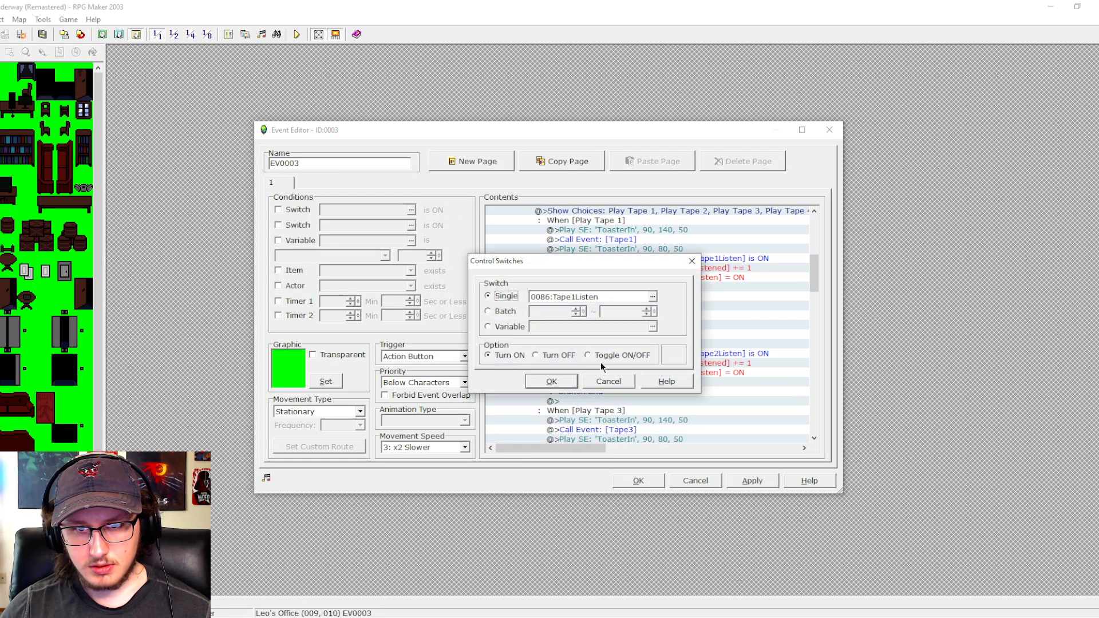
click(652, 296)
click(613, 277)
click(541, 431)
click(551, 381)
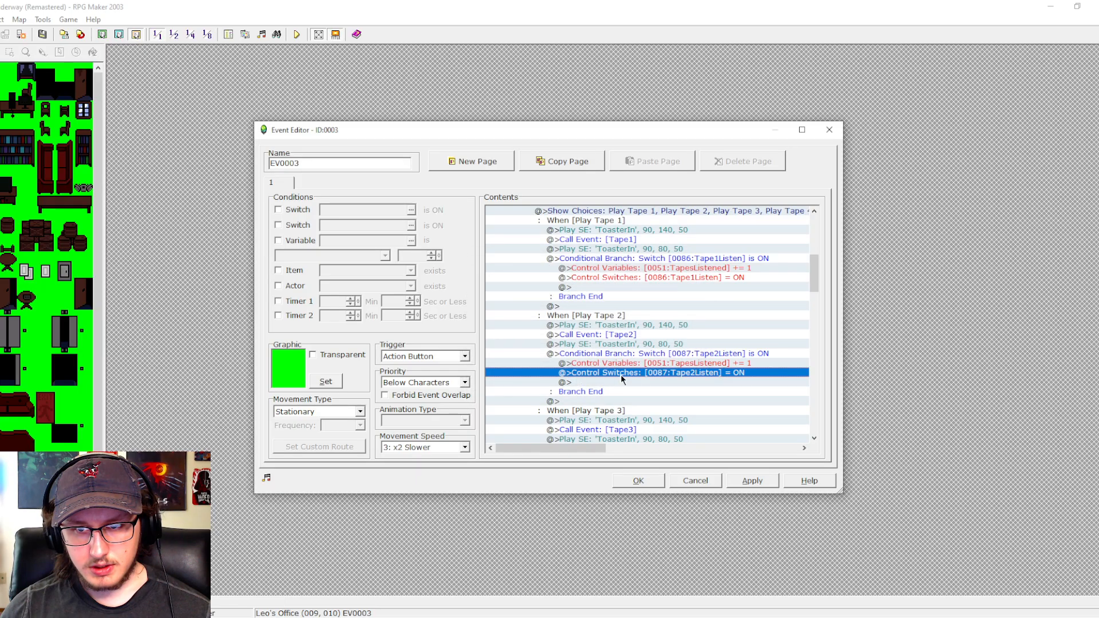
- Copy the Tape2Listen conditional branch to the end of the Play Tape 3 choice
click(650, 355)
key(ctrl+c)
scroll(650, 356, down, 5)
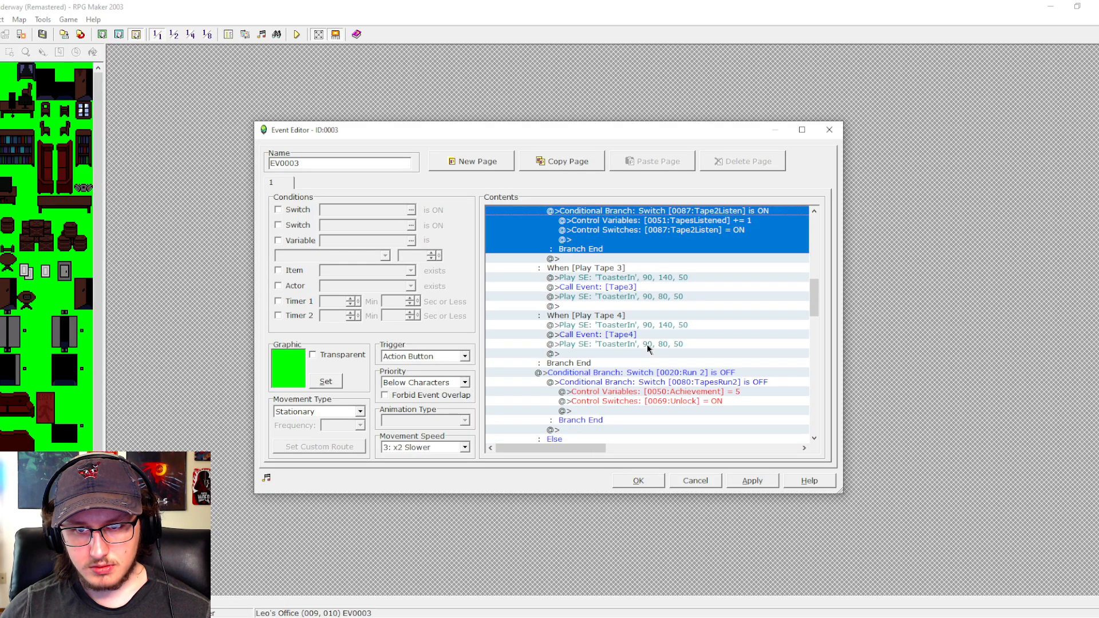
click(643, 308)
key(ctrl+v)
- Set the Play Tape 3 conditional branch to check switch 0088:Tape3Listen
double_click(642, 308)
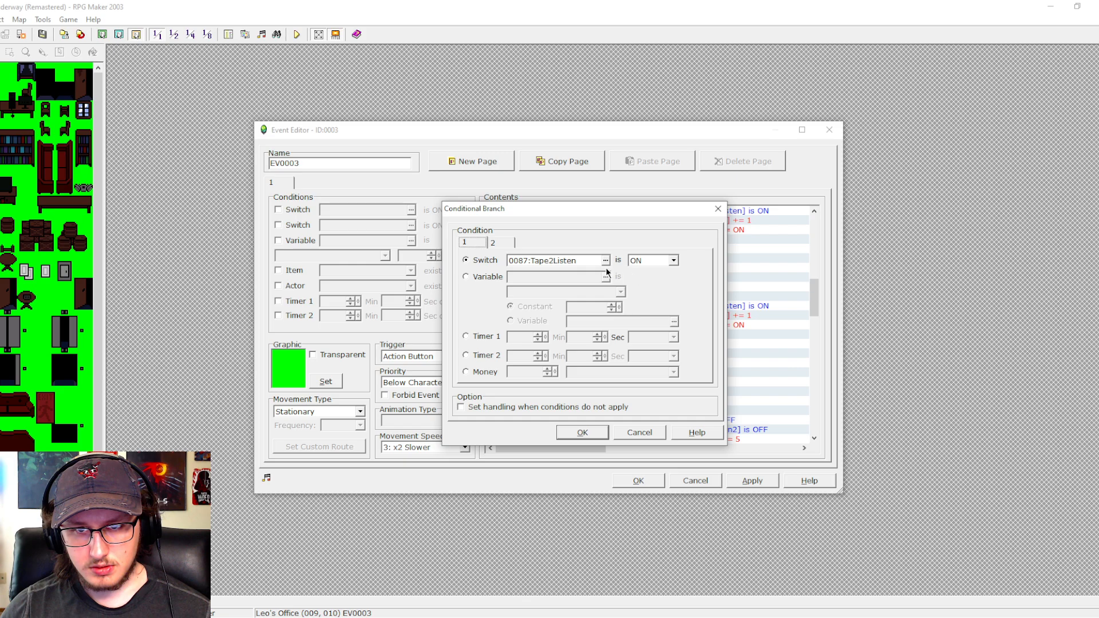
click(607, 260)
click(601, 289)
click(543, 437)
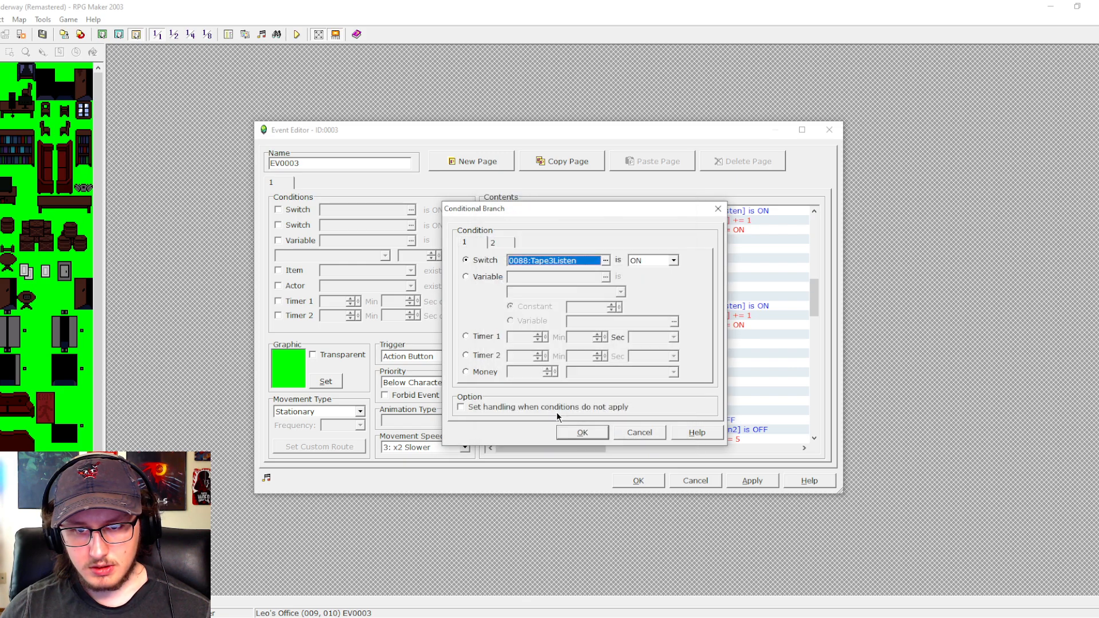
click(589, 430)
- Make the Control Switches command inside the Play Tape 3 branch turn on 0088:Tape3Listen
double_click(636, 325)
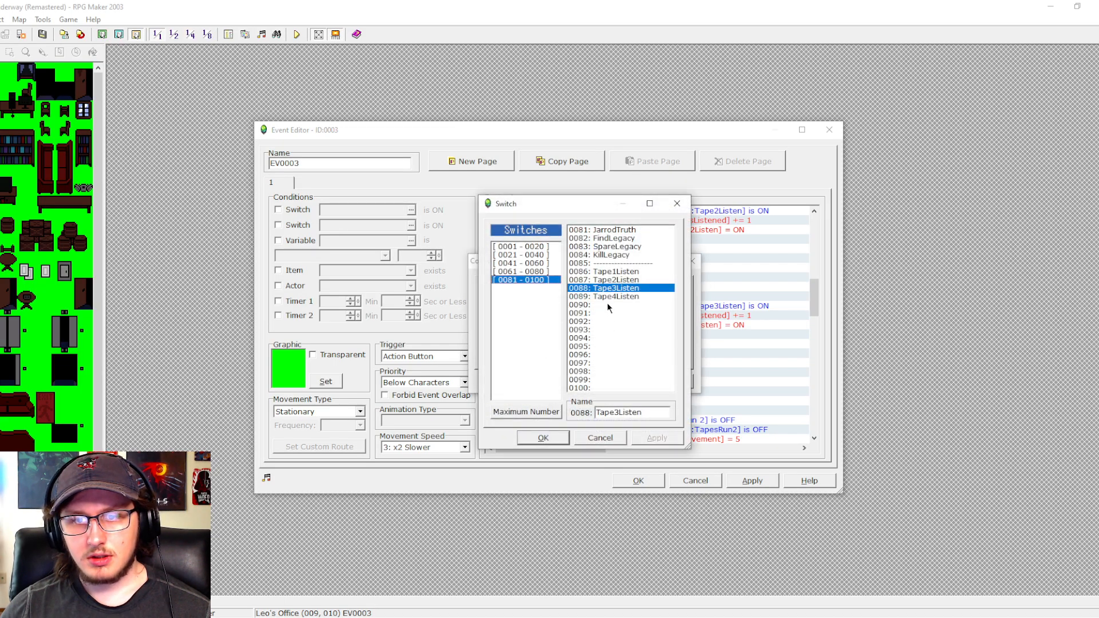
click(558, 440)
click(568, 385)
- Copy the Tape3Listen conditional branch to the end of the Play Tape 4 choice
click(651, 306)
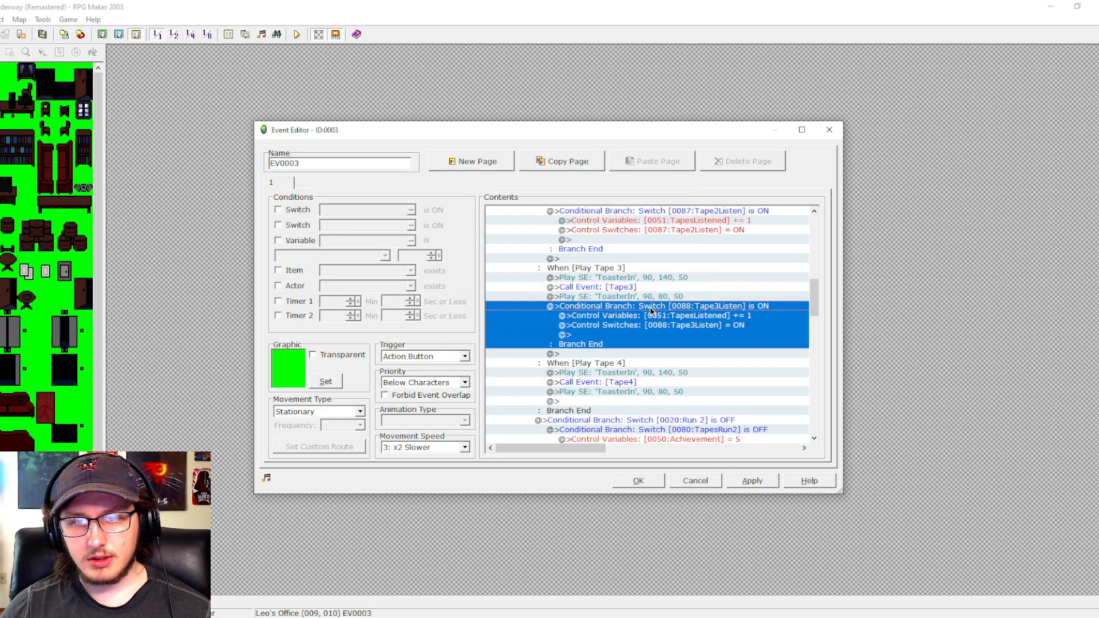
key(ctrl+c)
scroll(627, 358, down, 2)
click(627, 355)
key(ctrl+v)
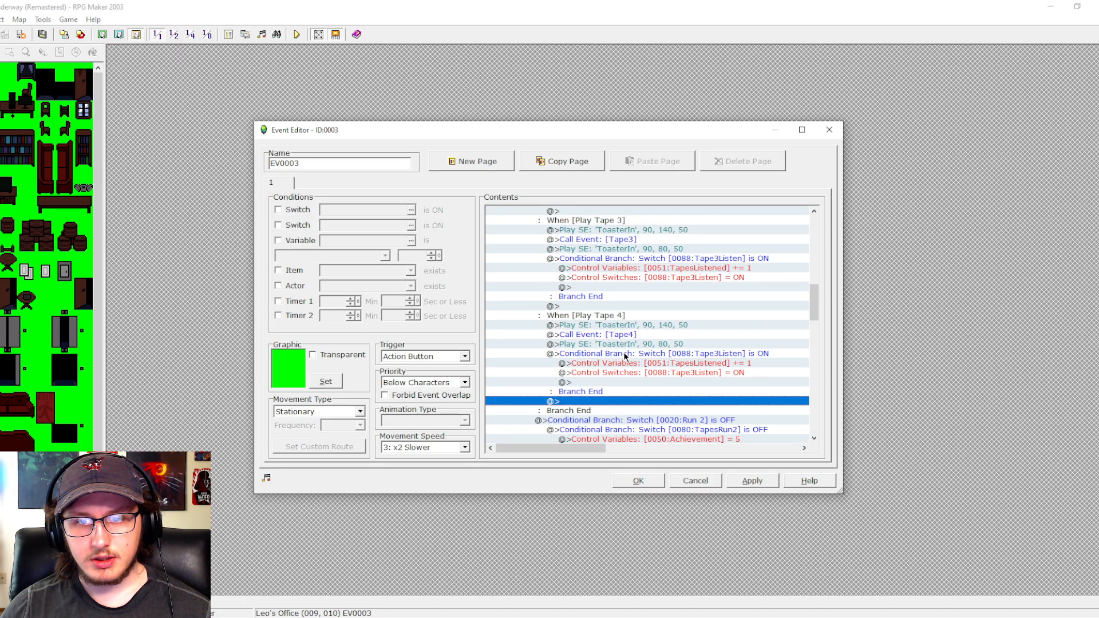
- Set the Play Tape 4 conditional branch to check switch 0089:Tape4Listen
click(624, 355)
double_click(610, 351)
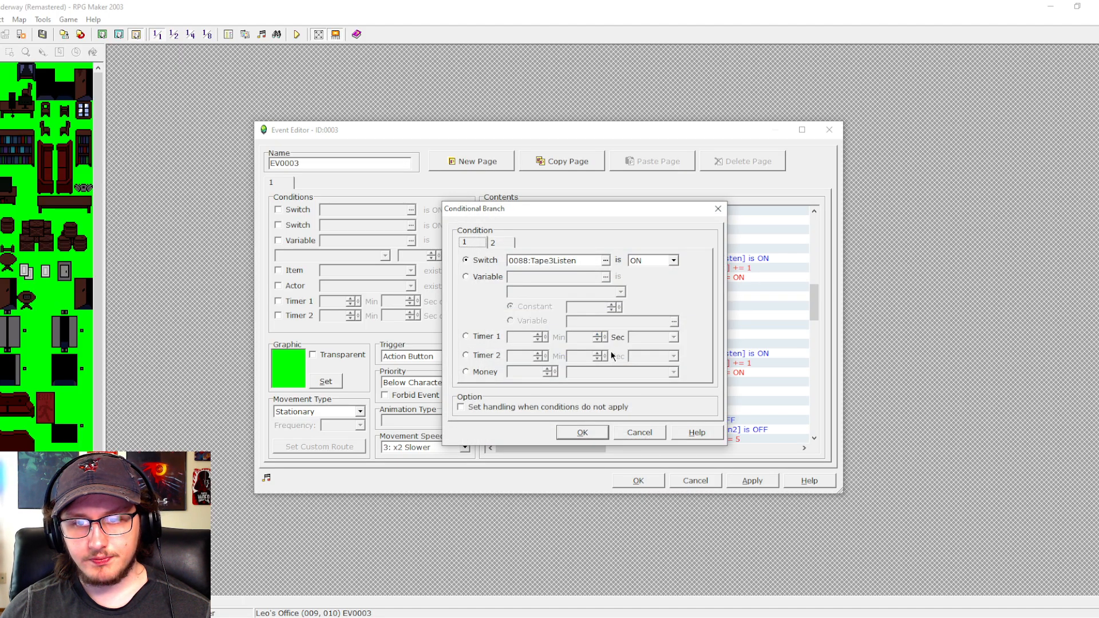
click(545, 408)
click(605, 260)
click(610, 296)
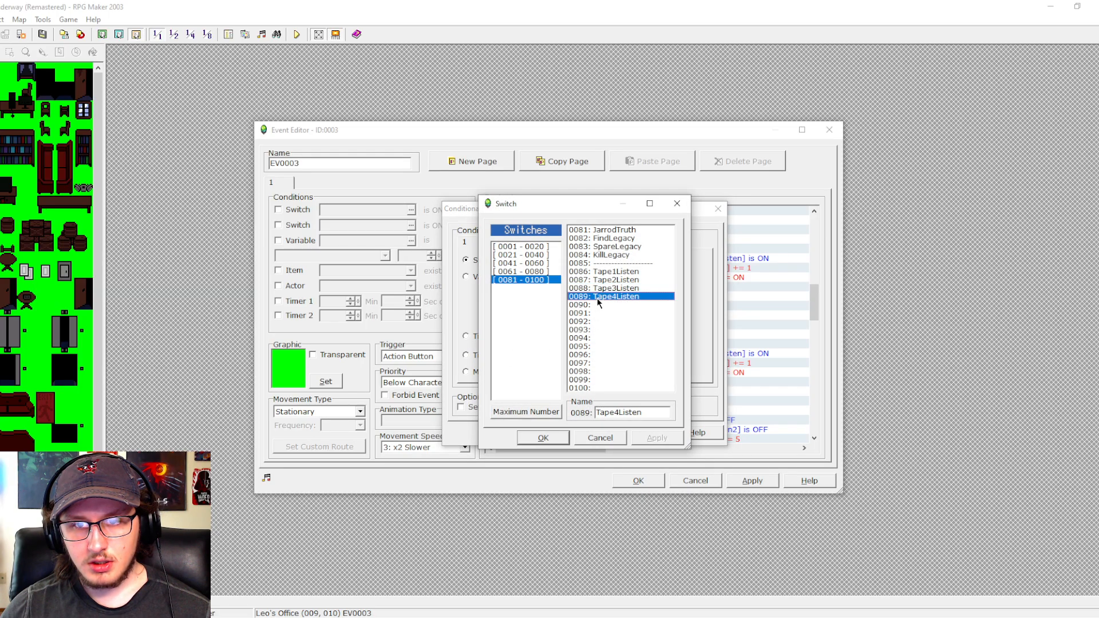
click(559, 440)
click(571, 434)
- Make the Control Switches command inside the Play Tape 4 branch turn on 0089:Tape4Listen
double_click(656, 372)
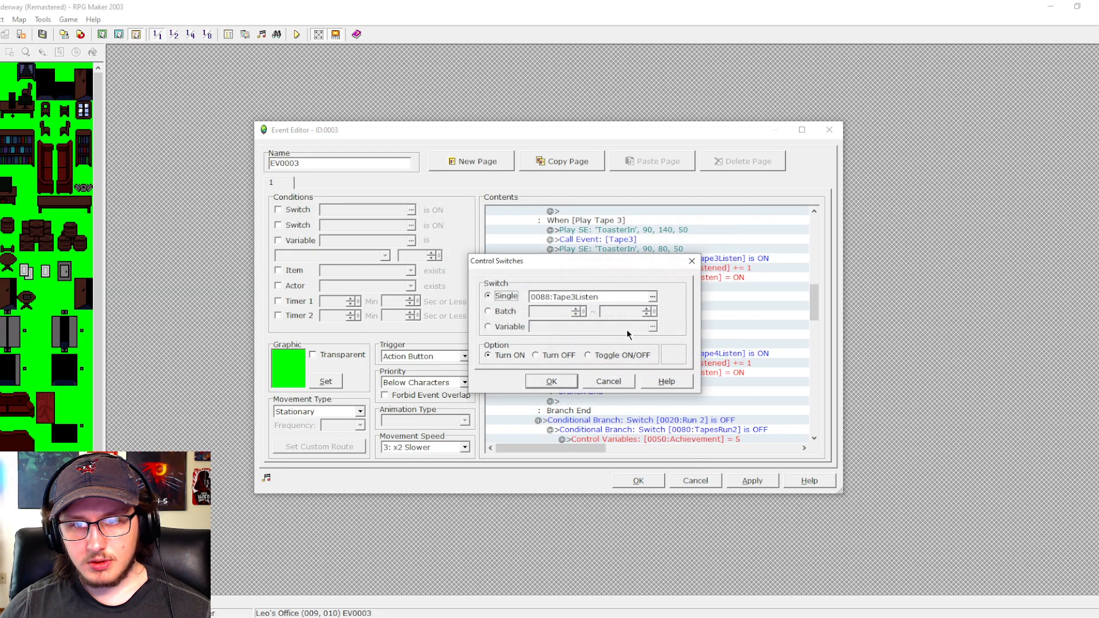
click(650, 300)
click(653, 297)
click(613, 300)
click(540, 441)
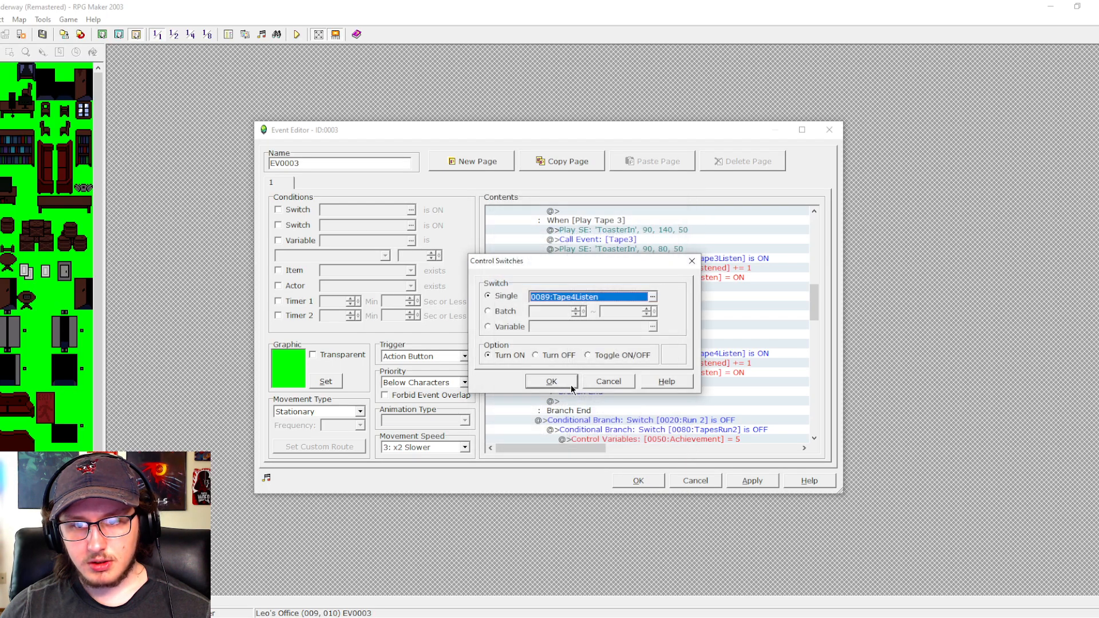
click(551, 381)
- Add a conditional branch after the tape choices checking that variable 0051:TapesListened equals 4, and apply the event changes
scroll(631, 377, down, 1)
double_click(634, 323)
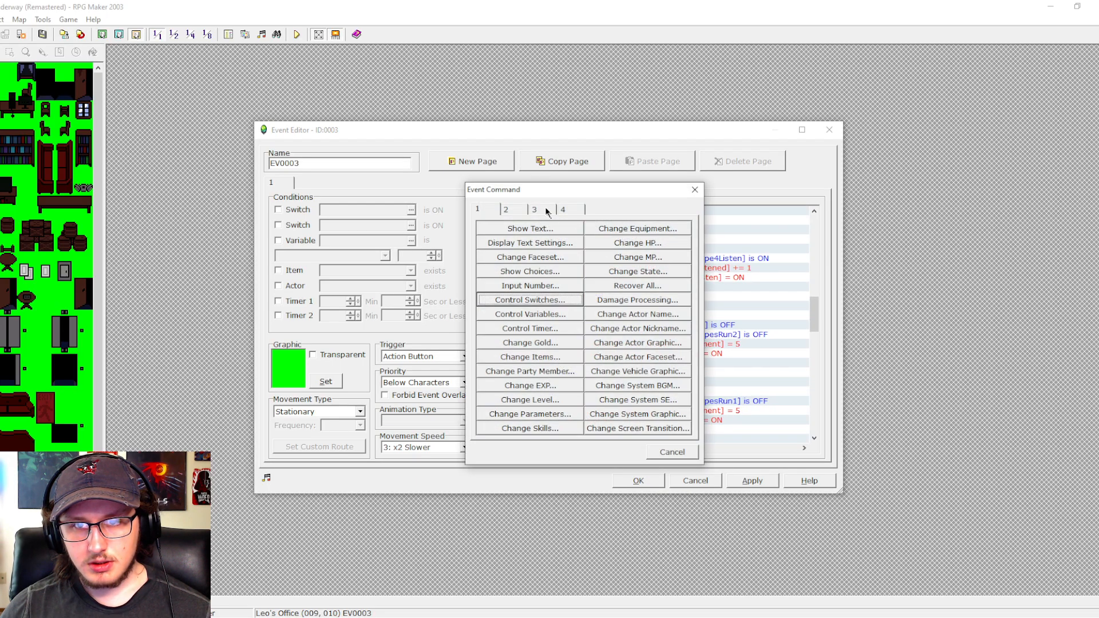
click(546, 209)
click(618, 289)
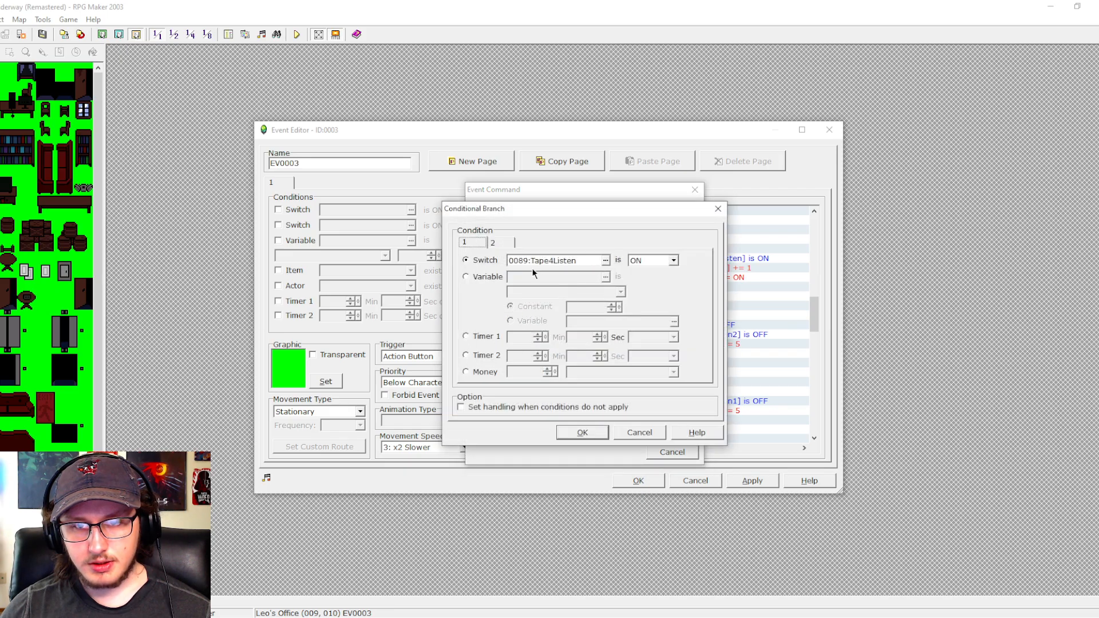
click(486, 277)
click(605, 276)
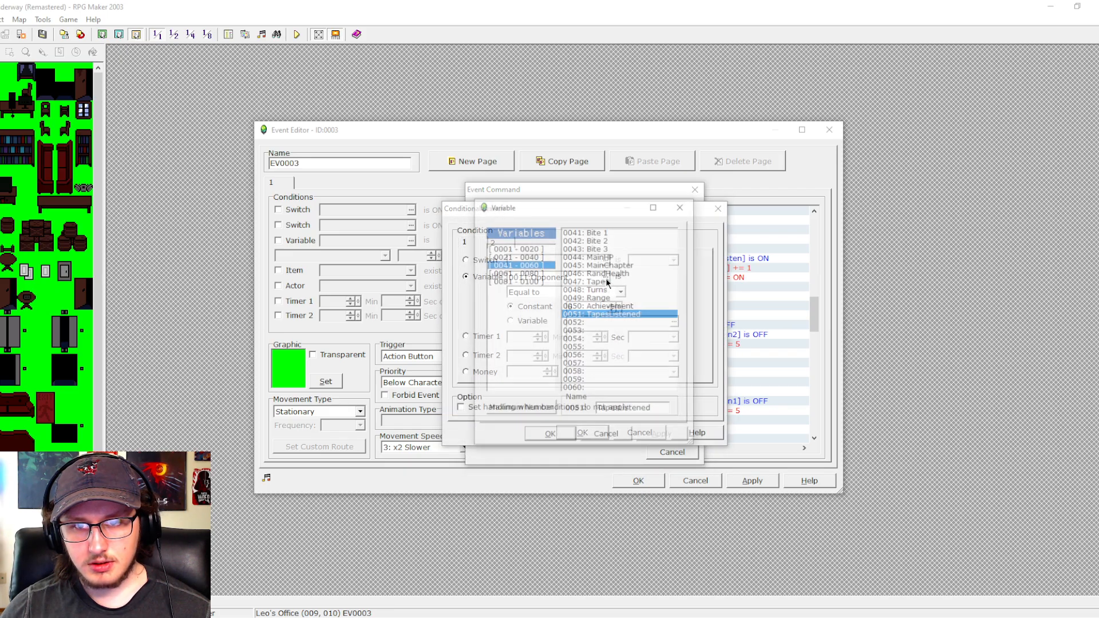
click(549, 436)
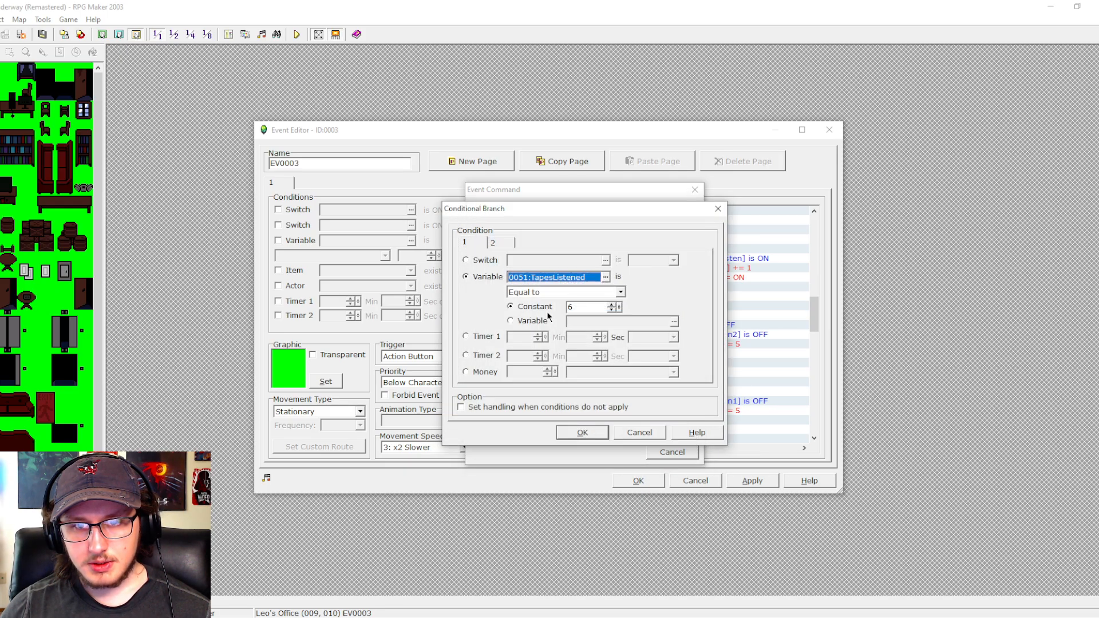
click(613, 310)
click(612, 310)
click(582, 432)
click(752, 480)
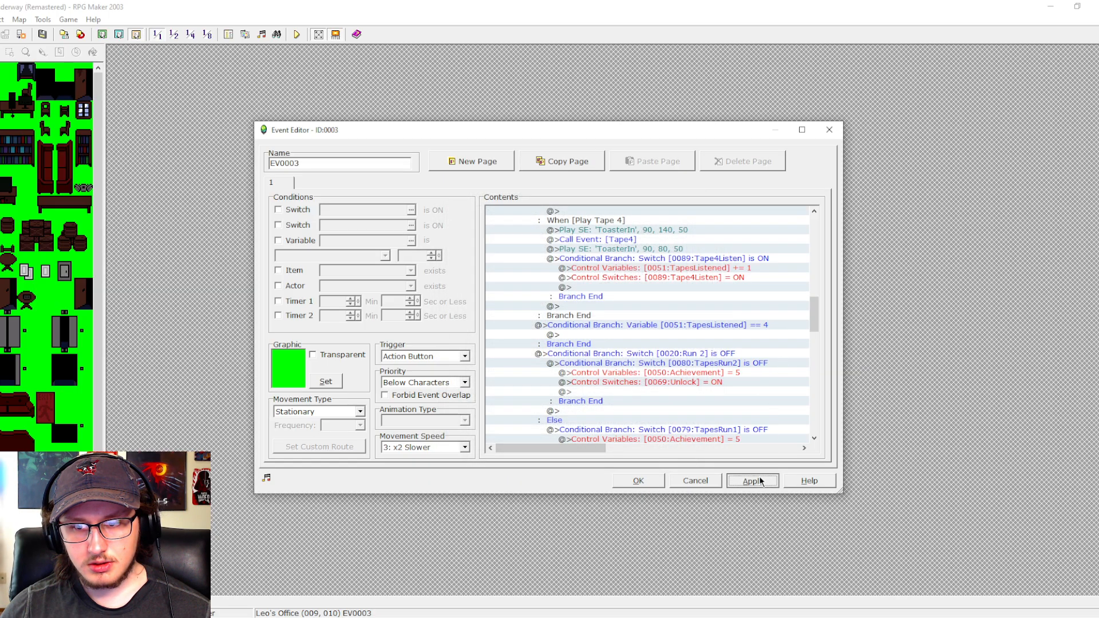
- Move the Run 2 conditional branch with its tape achievement unlocks inside the TapesListened branch, then apply and close the event
drag(814, 314, 815, 329)
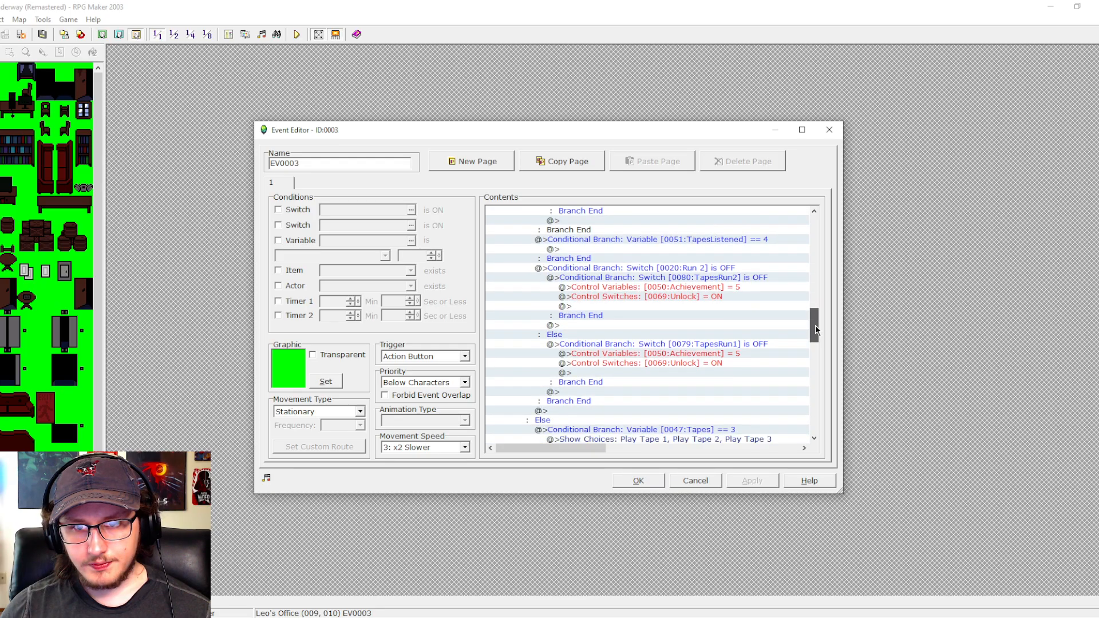
click(628, 269)
key(ctrl+c)
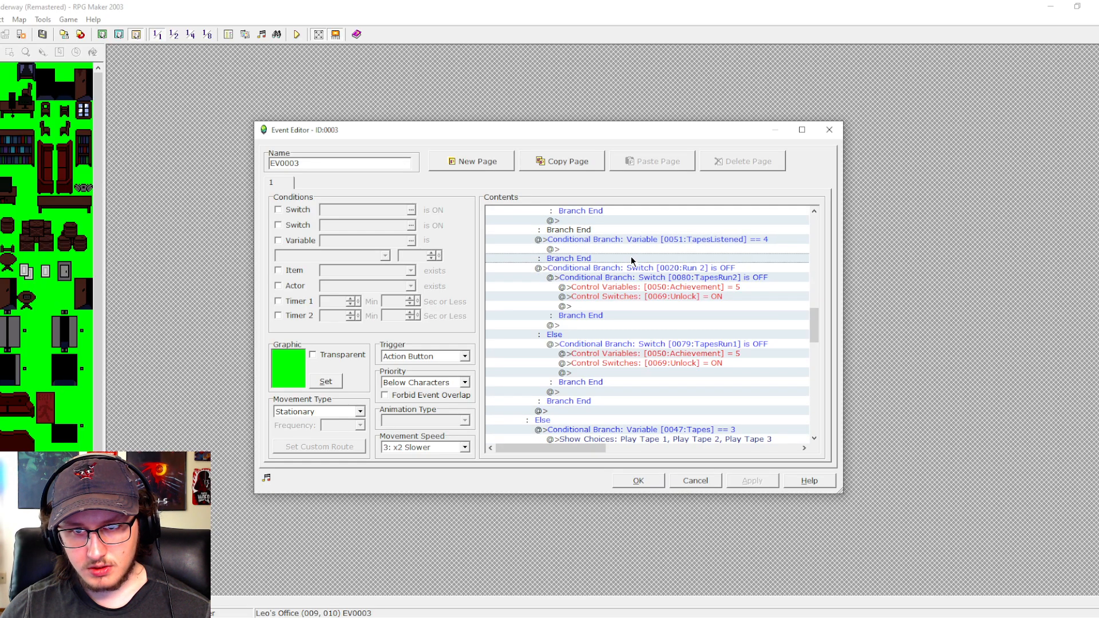
click(632, 250)
key(ctrl+v)
click(644, 410)
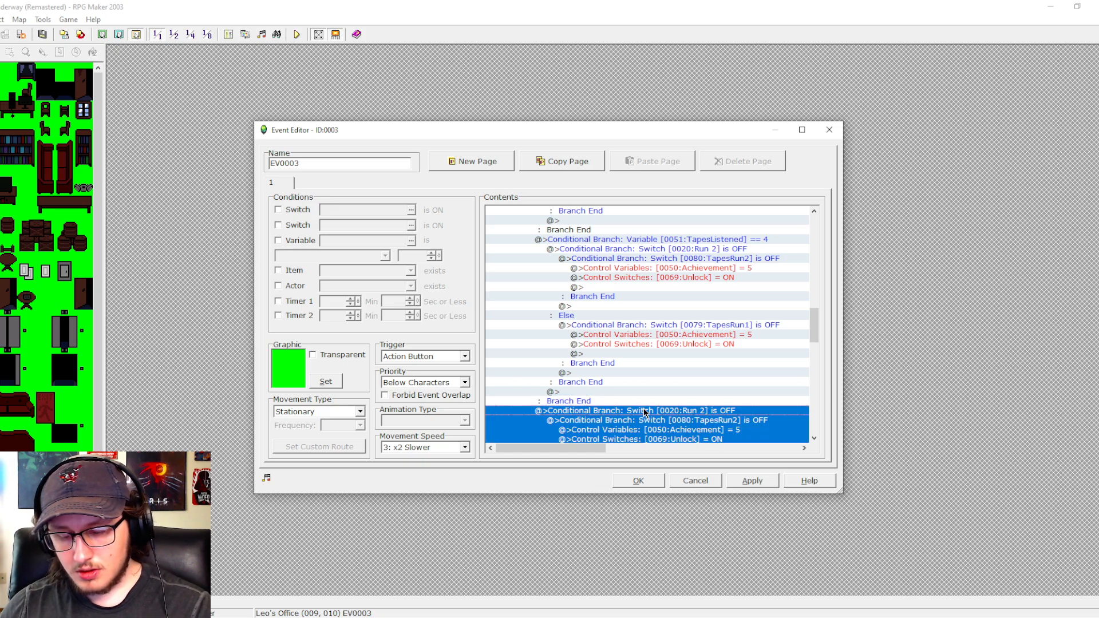
key(Delete)
drag(816, 322, 815, 352)
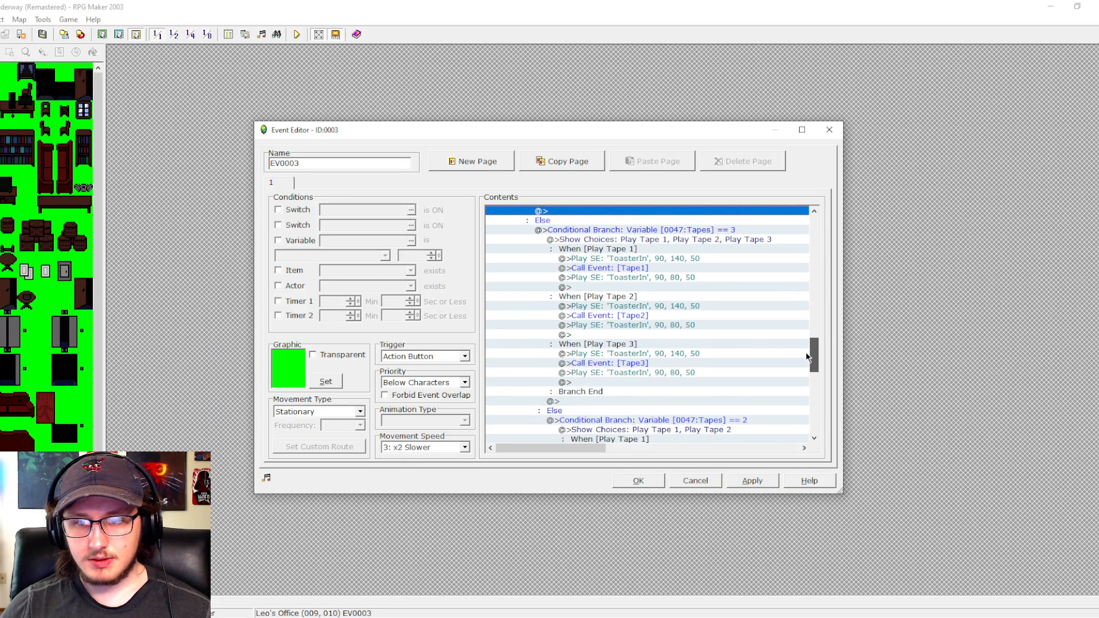
click(747, 481)
click(623, 480)
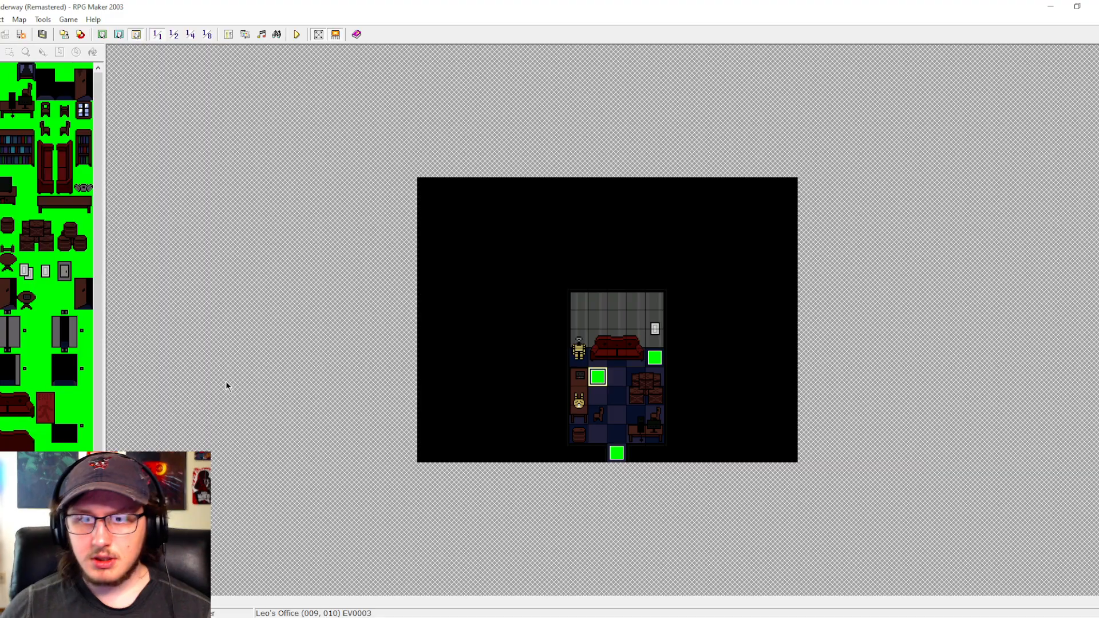
- Insert a Control Switches command before the 3.0-second wait in common event To Run 2, turning off switches 61 to 64
click(228, 34)
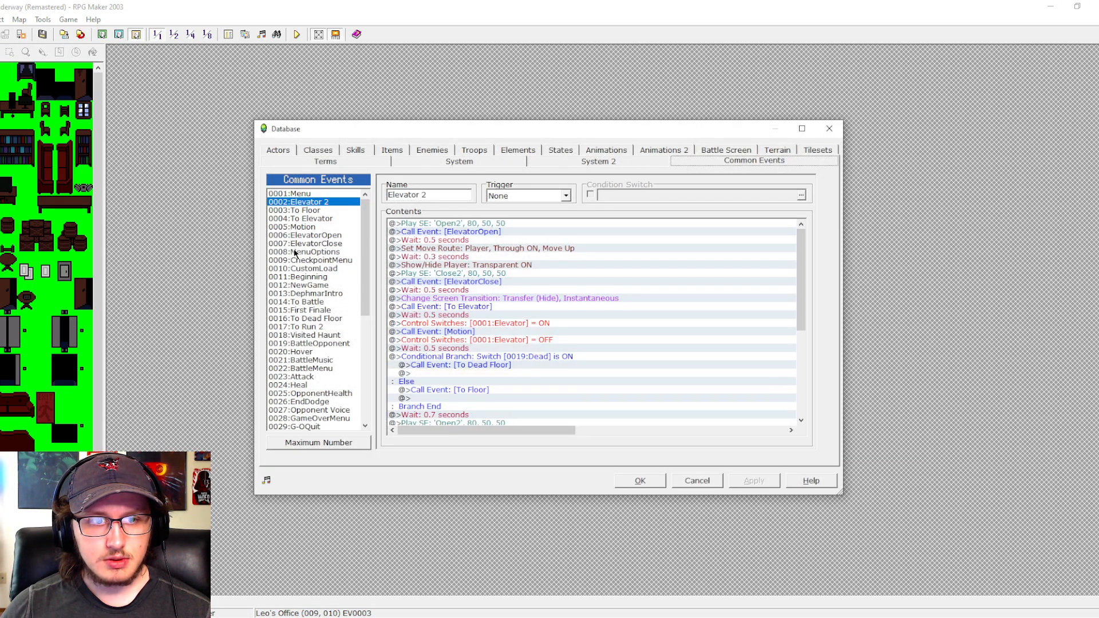
click(314, 327)
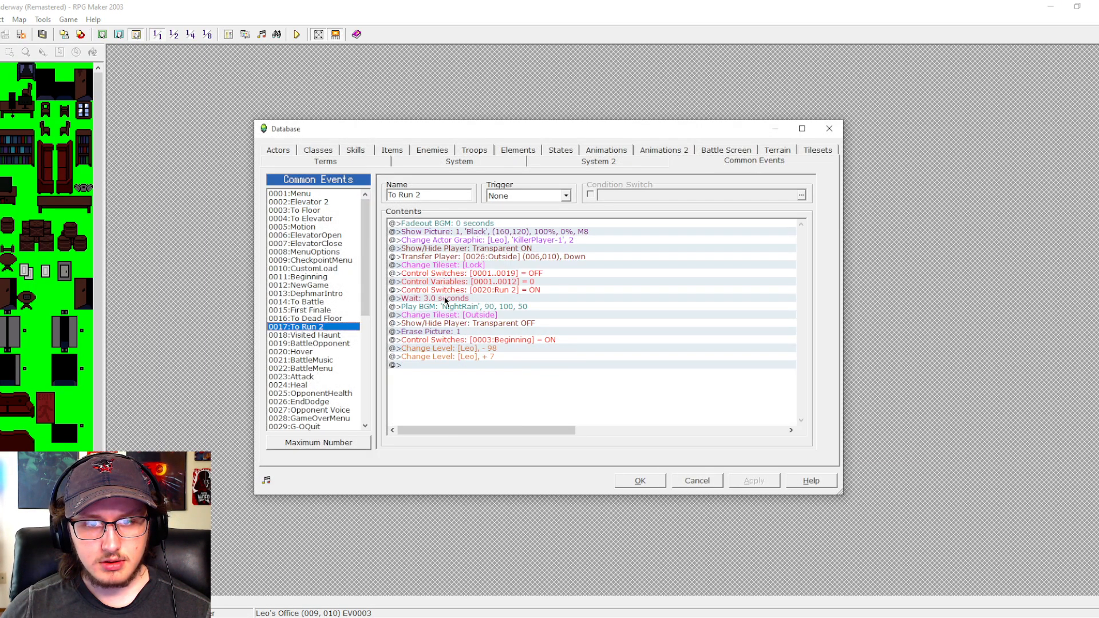
double_click(445, 299)
click(449, 210)
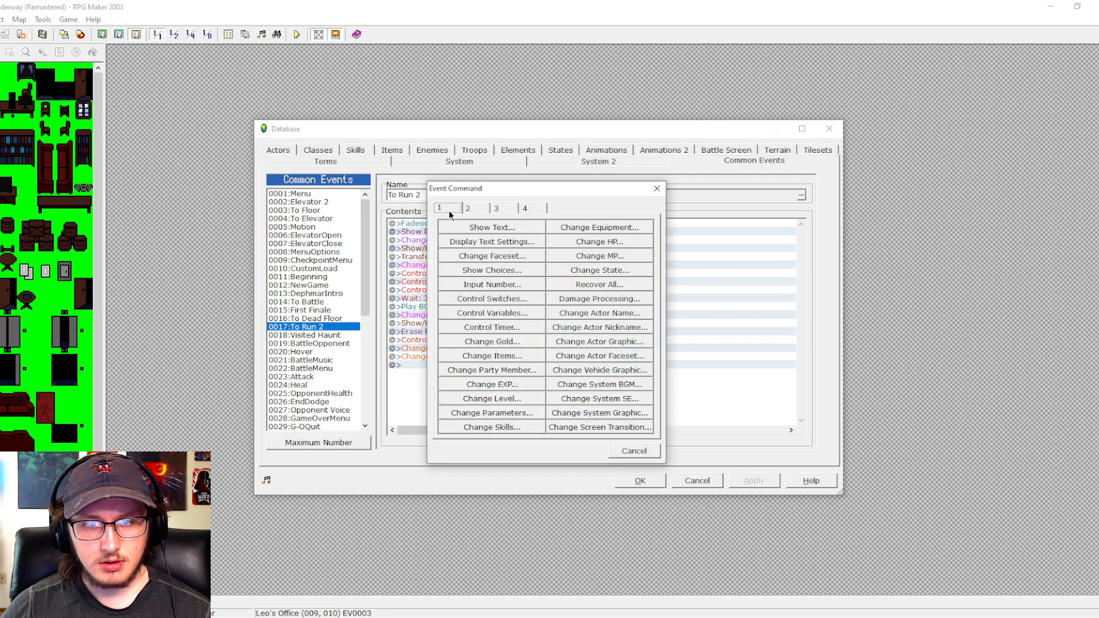
click(464, 285)
click(551, 343)
click(501, 299)
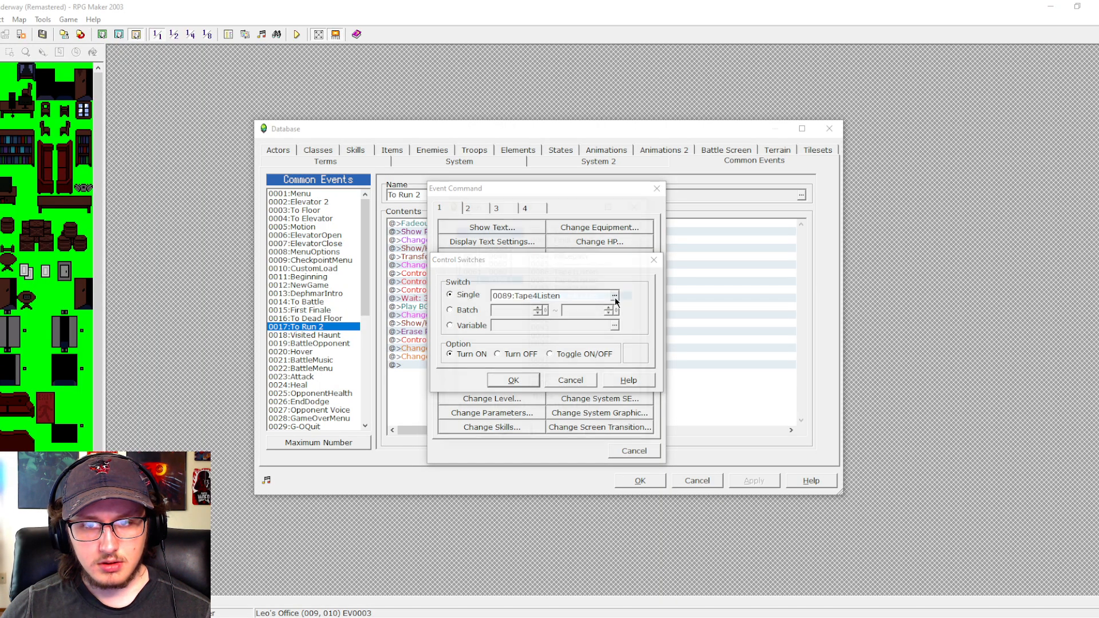
click(614, 295)
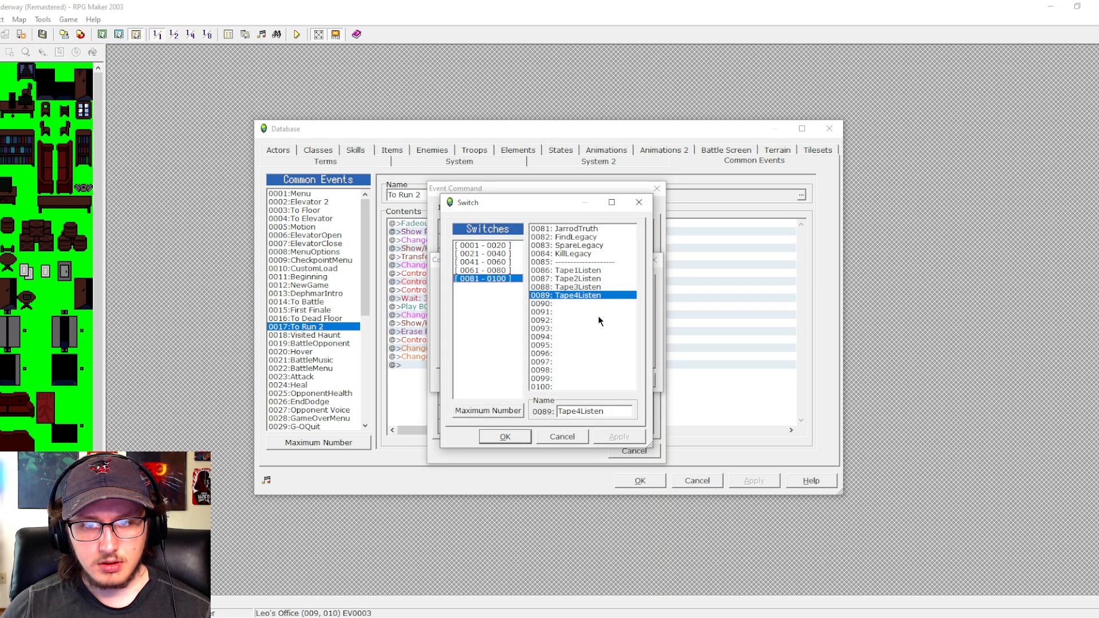
click(504, 271)
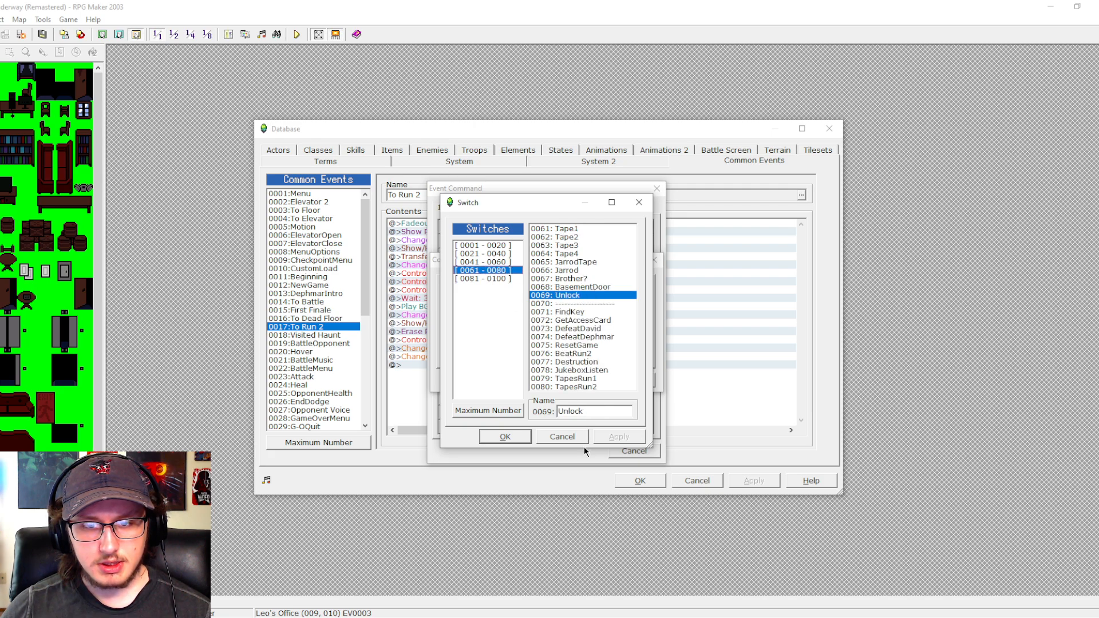
click(575, 435)
click(467, 310)
double_click(507, 312)
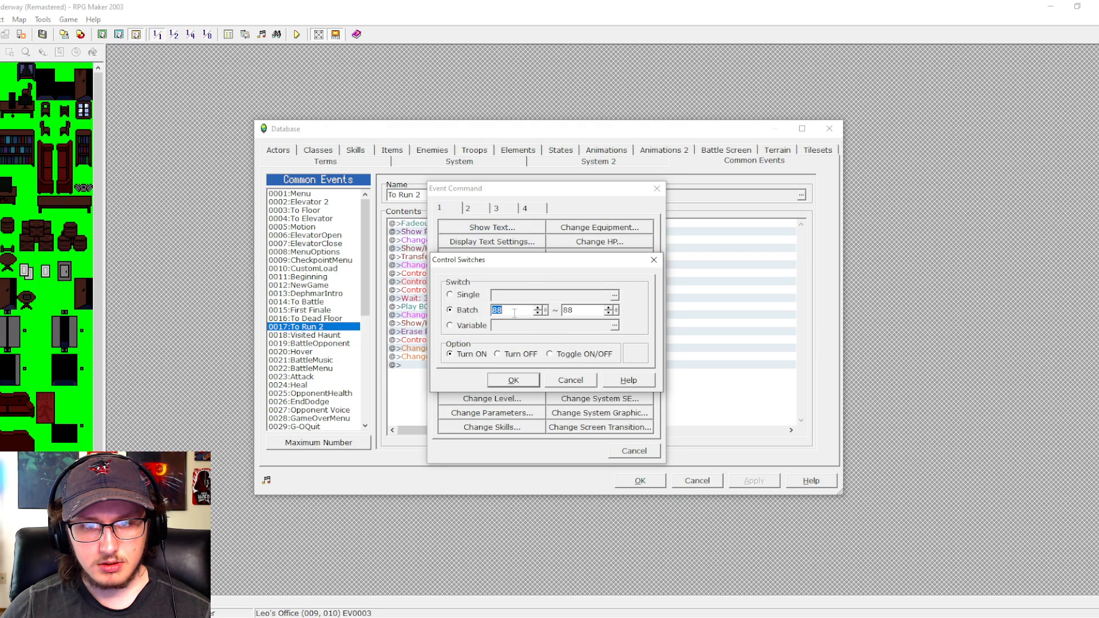
text(61)
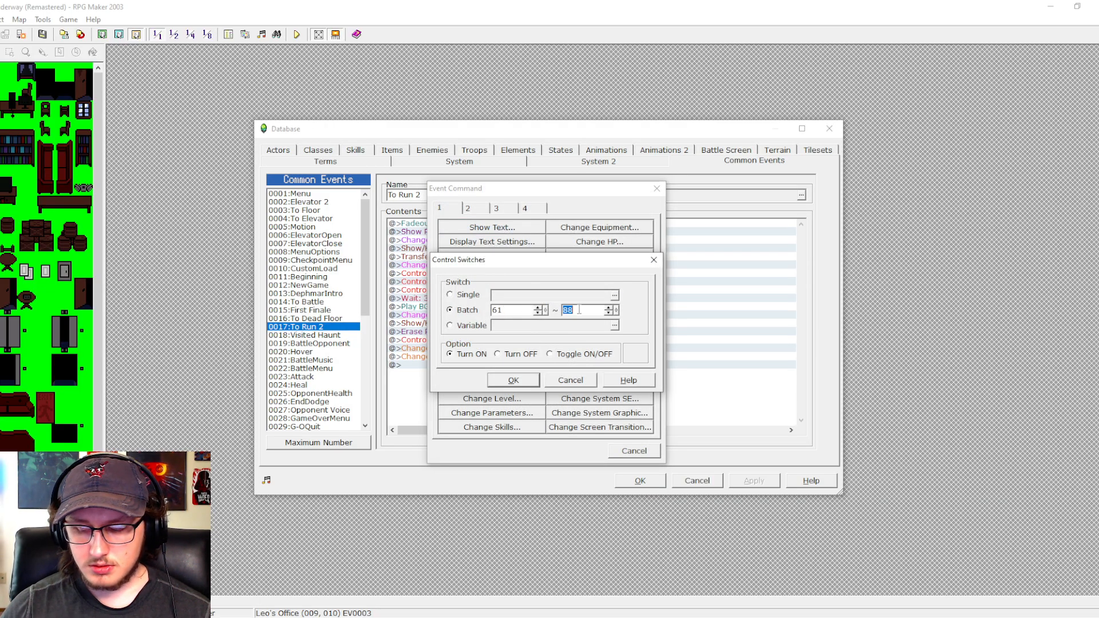
text(64)
click(497, 353)
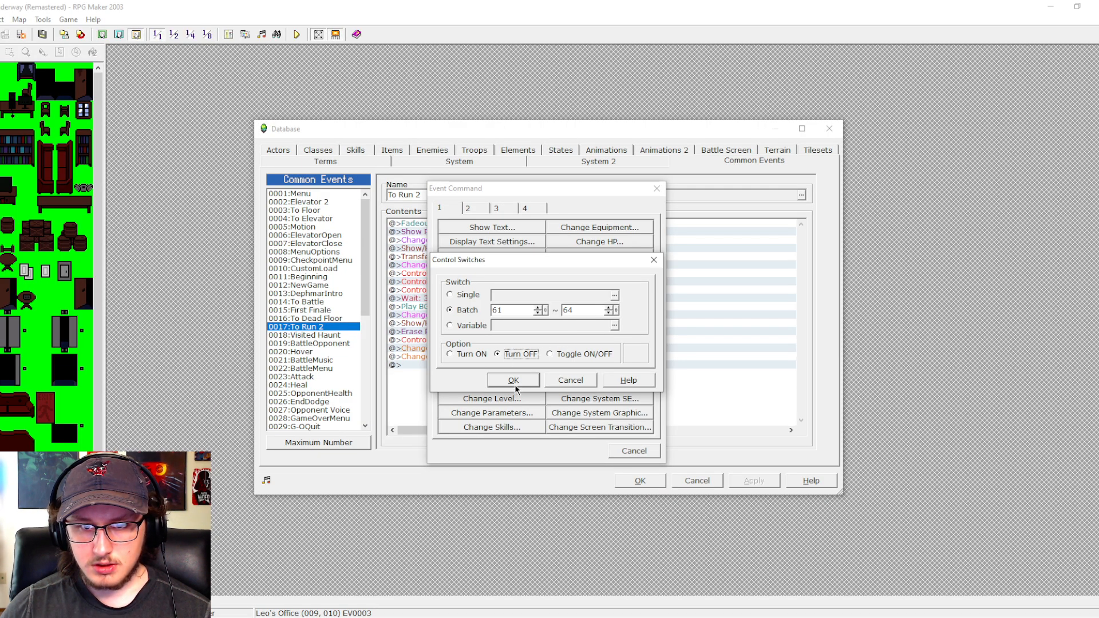
click(514, 380)
- Duplicate the switch reset command in To Run 2, make the copy turn off switches 86 to 89, and apply
click(493, 301)
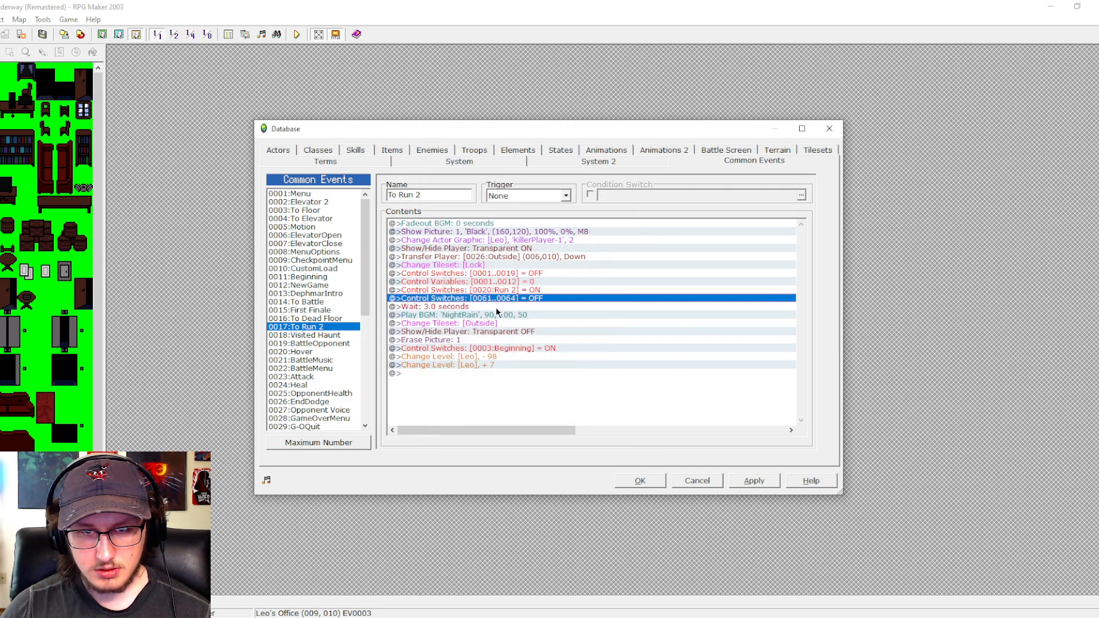
click(496, 308)
key(ctrl+v)
double_click(496, 308)
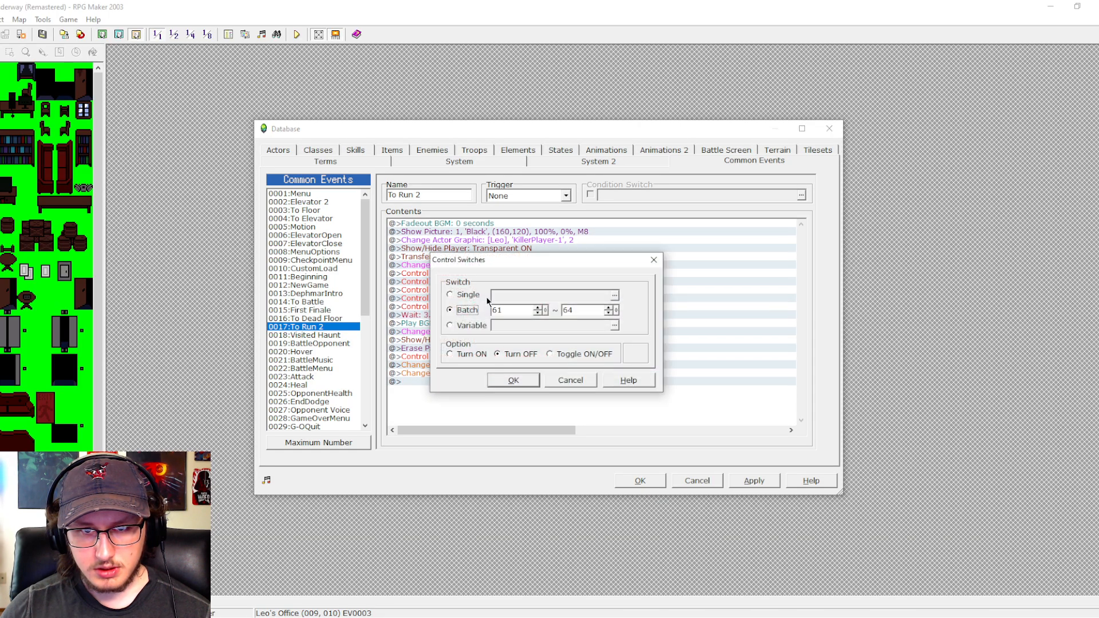
click(469, 295)
click(614, 295)
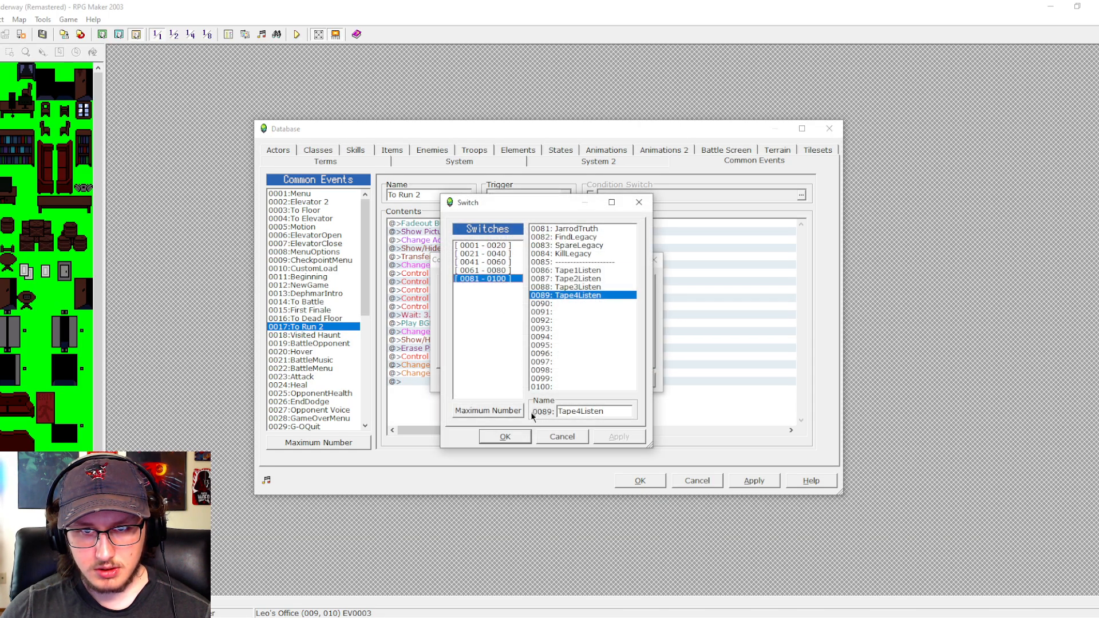
click(548, 436)
click(450, 310)
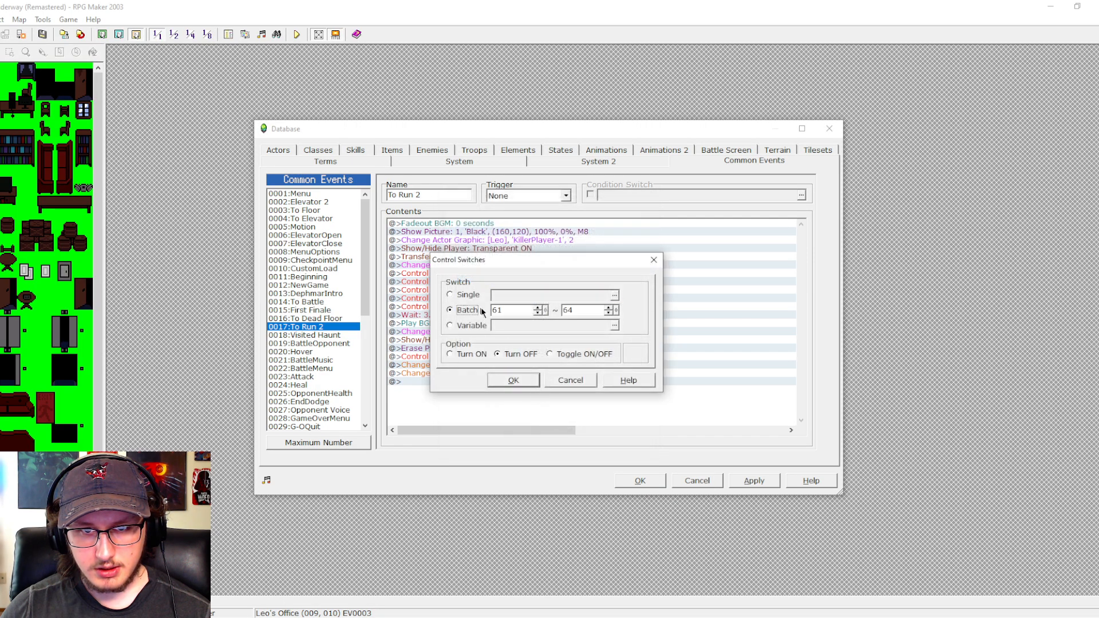
double_click(513, 311)
text(86)
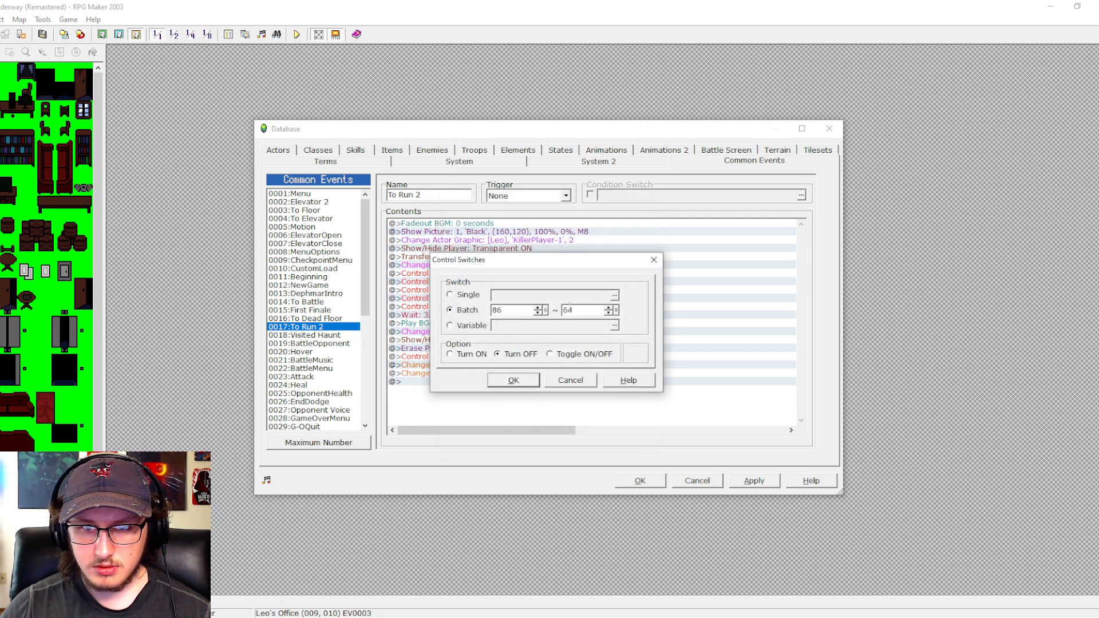
double_click(572, 310)
text(89)
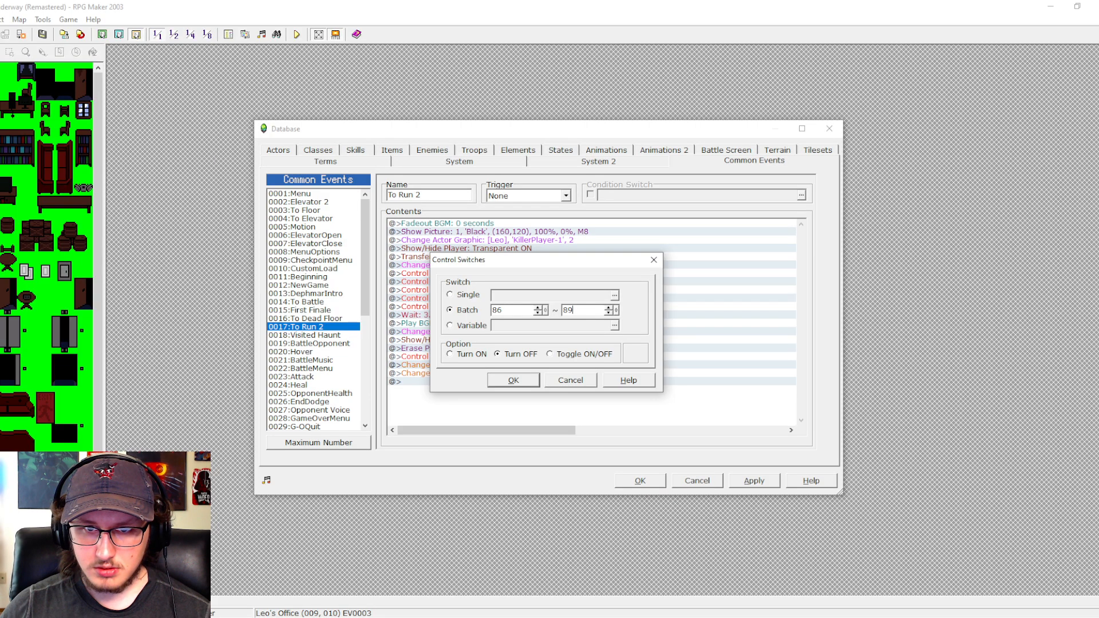
click(515, 380)
click(736, 483)
- Insert a Control Variables command before the wait in To Run 2 that sets 0051:TapesListened to 0
double_click(488, 315)
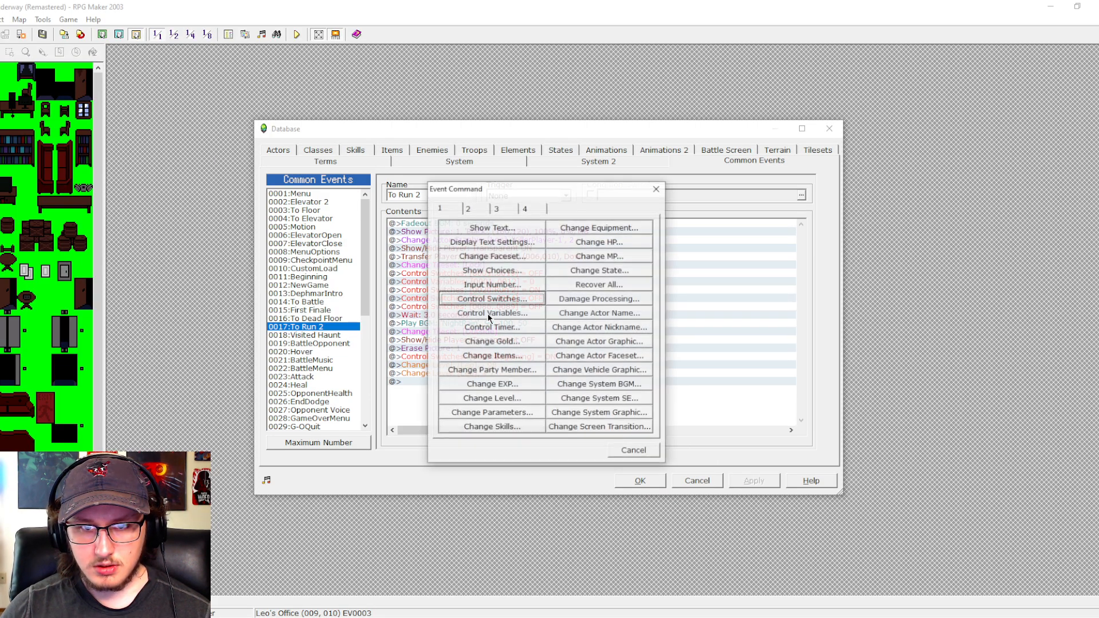
click(497, 314)
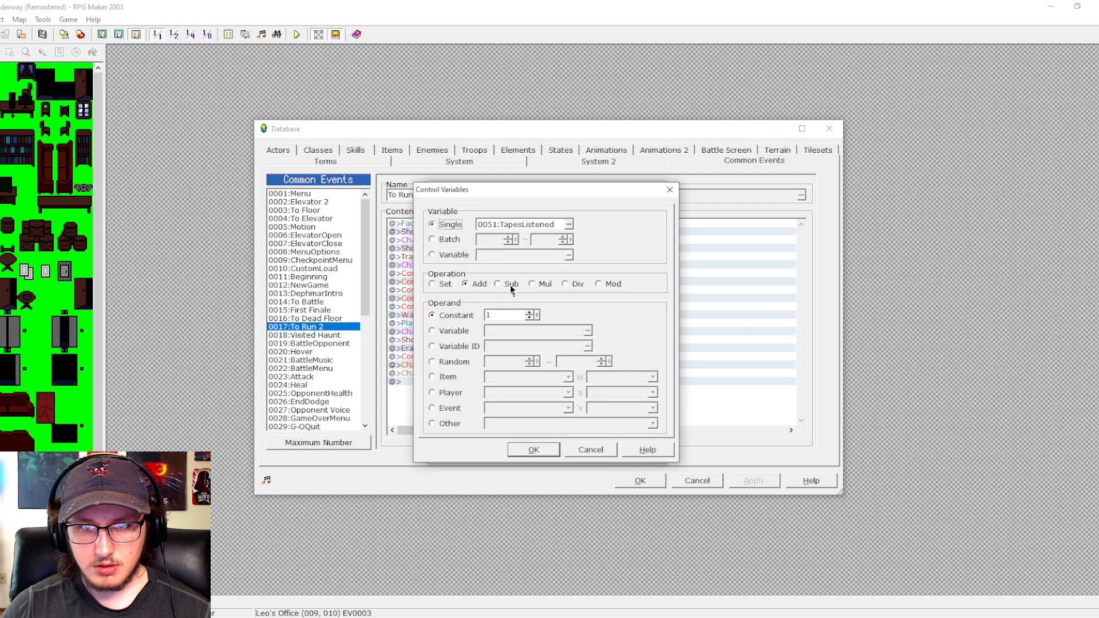
click(569, 226)
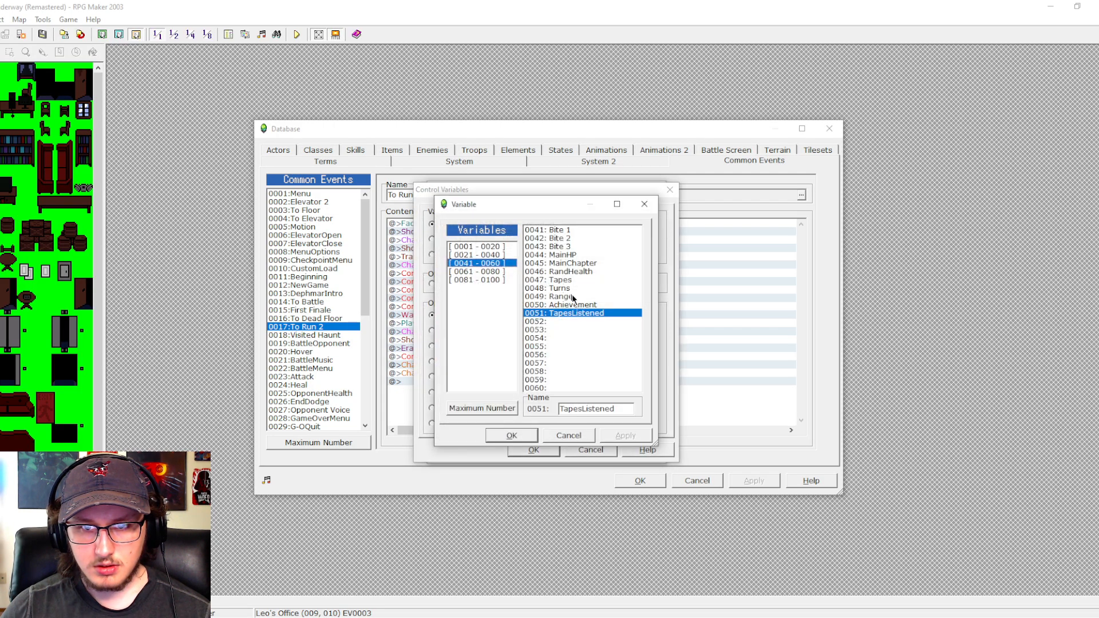
click(583, 438)
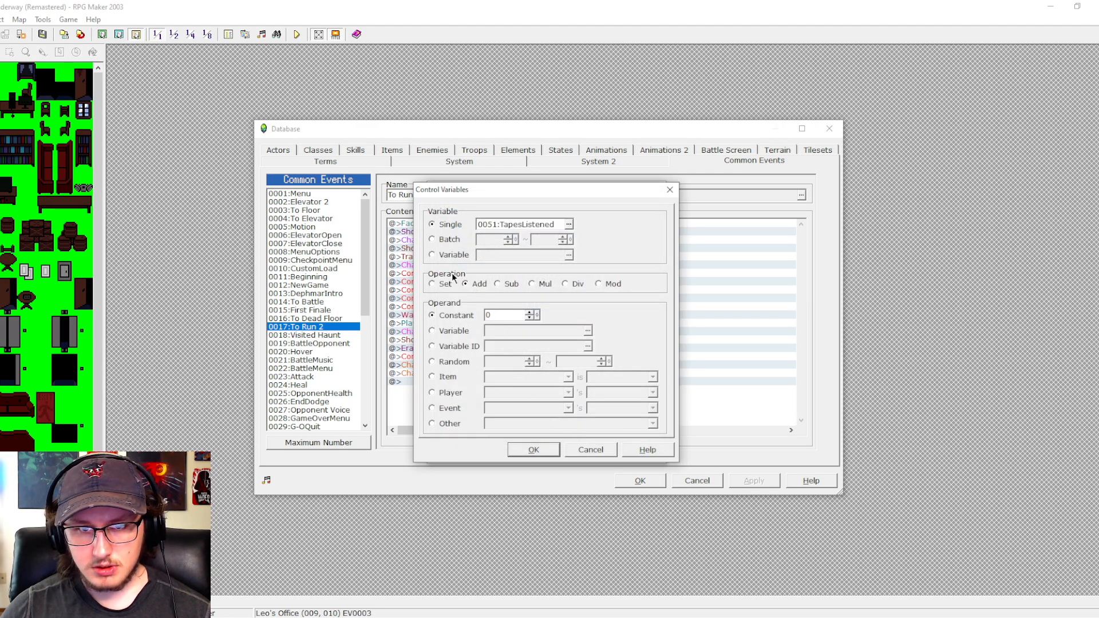
click(566, 227)
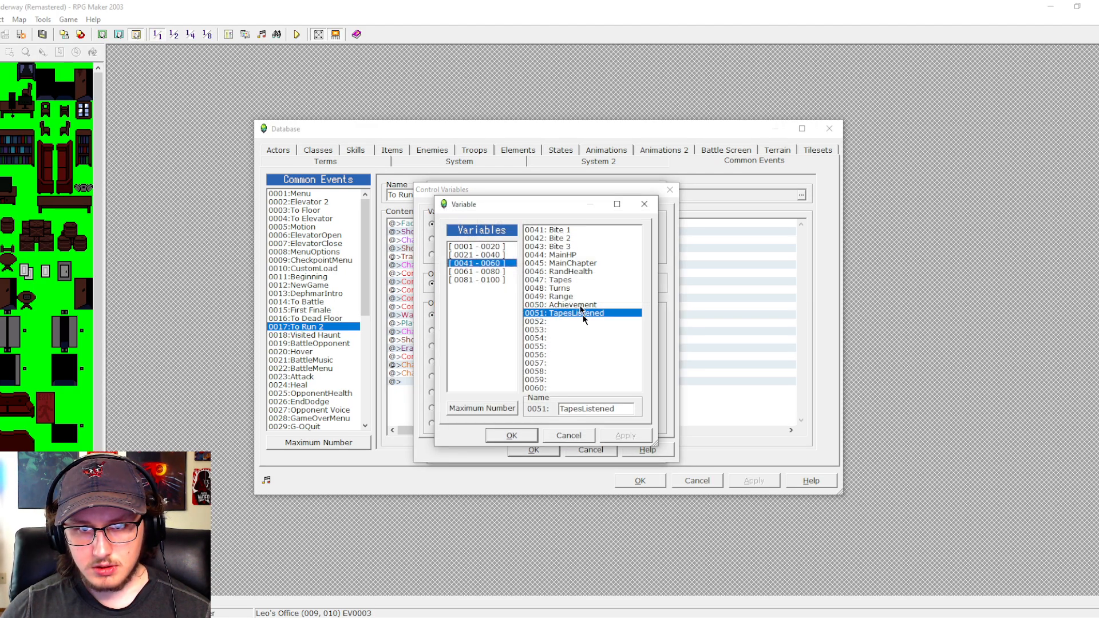
click(575, 433)
click(532, 448)
- Duplicate the TapesListened reset in To Run 2, make one of the two commands set 0047:Tapes to 0, then apply and close the database
key(ctrl+c)
key(ctrl+v)
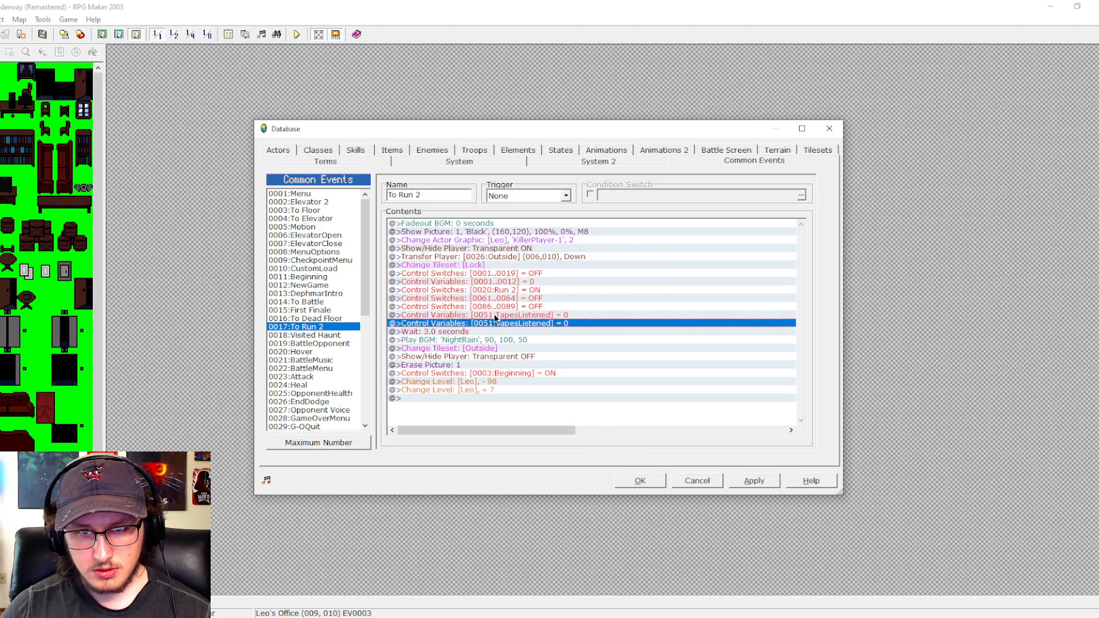
double_click(493, 314)
click(569, 225)
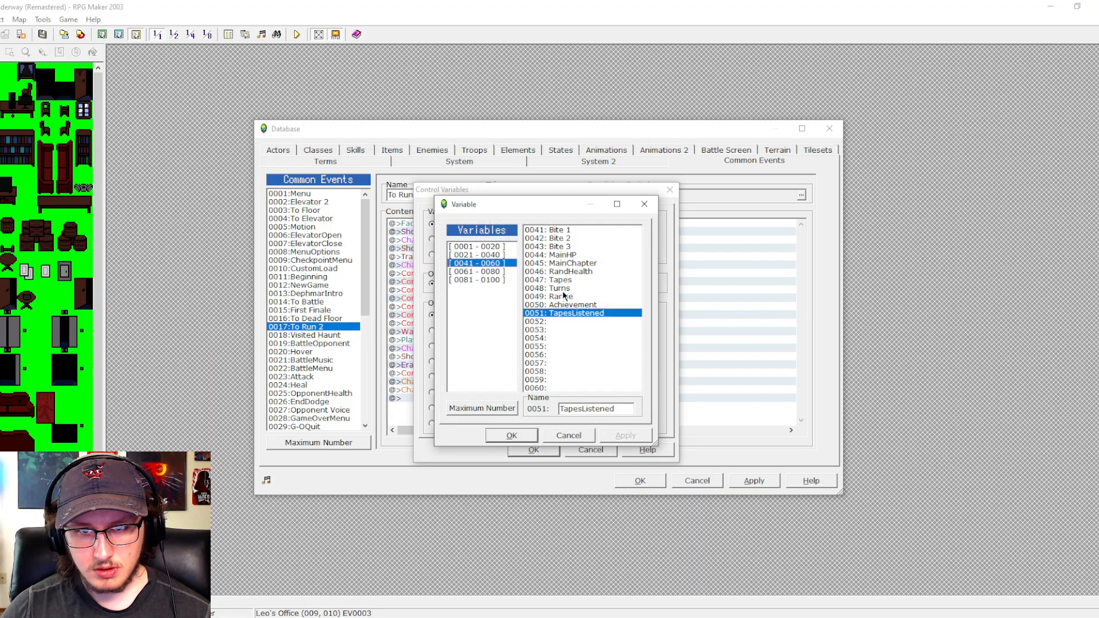
click(560, 280)
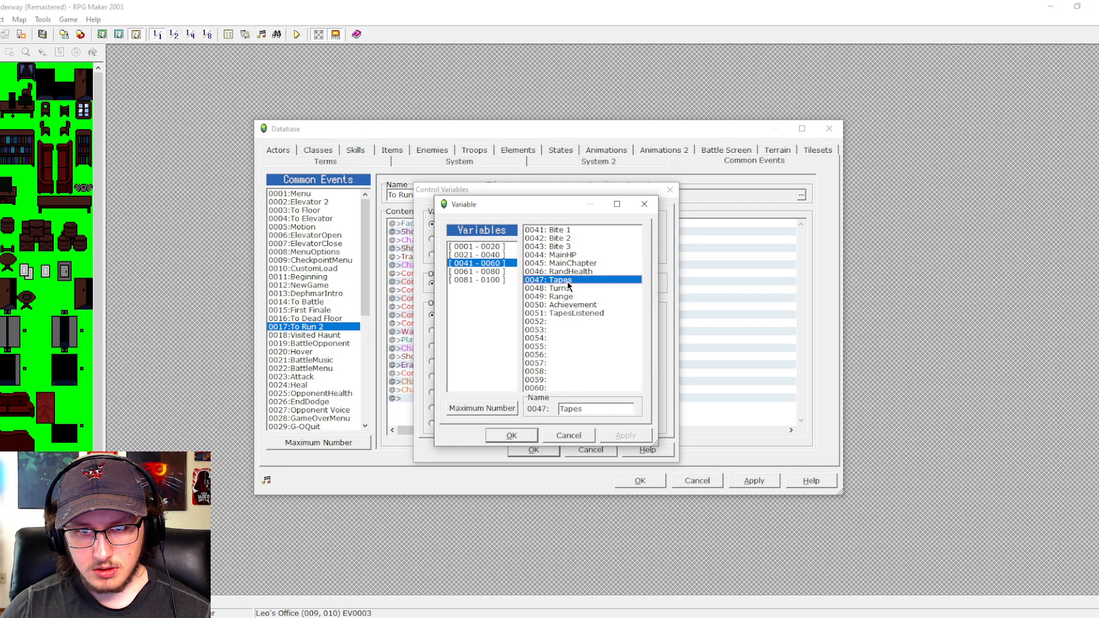
click(531, 438)
click(533, 450)
click(741, 477)
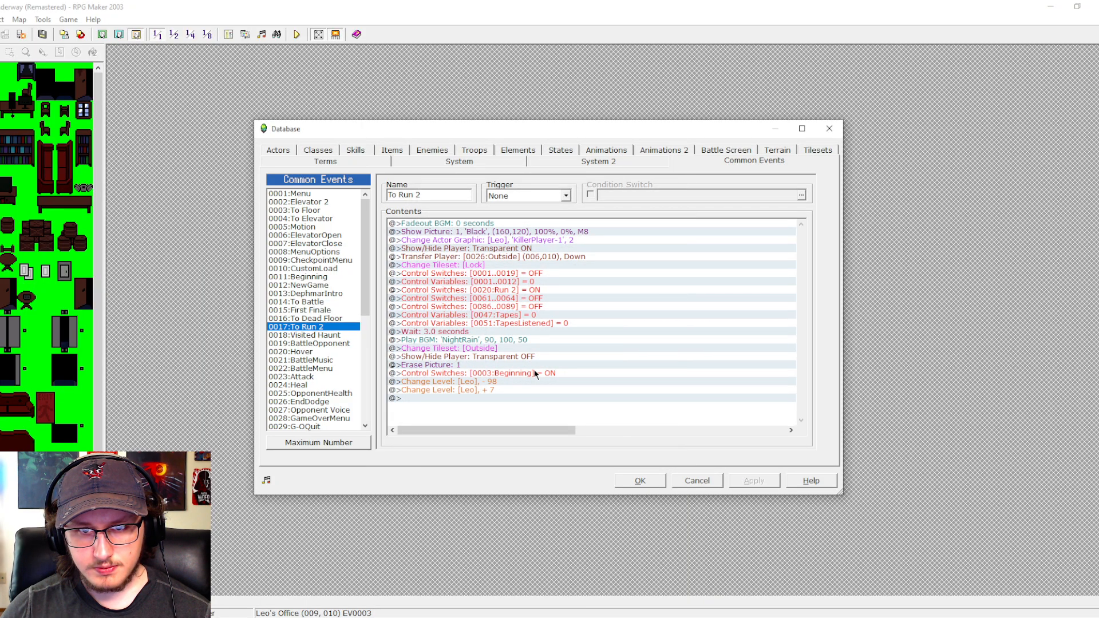
click(522, 298)
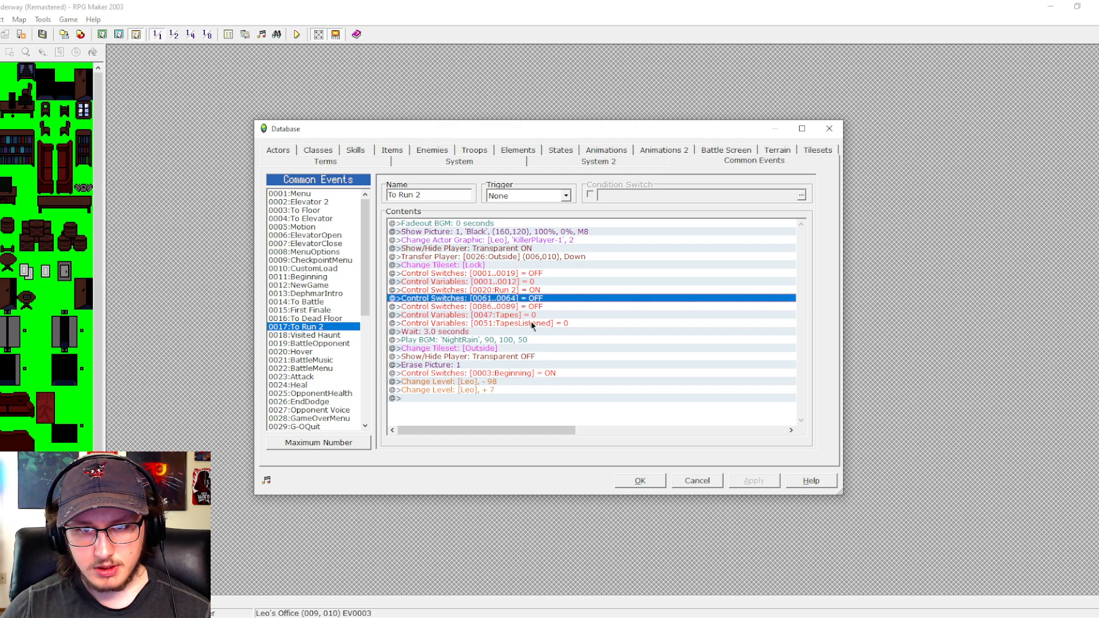
click(640, 482)
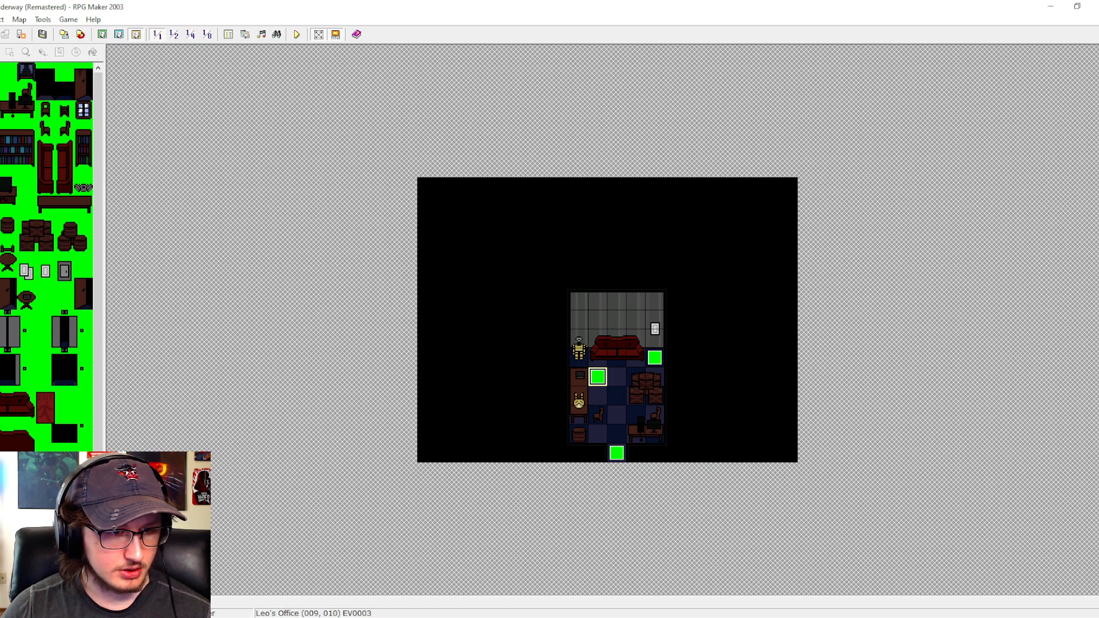
- In the Start map's TestMode event, set the first Transfer Player destination to Floor 5 (Offices) at (010,006), facing up
click(68, 488)
double_click(421, 190)
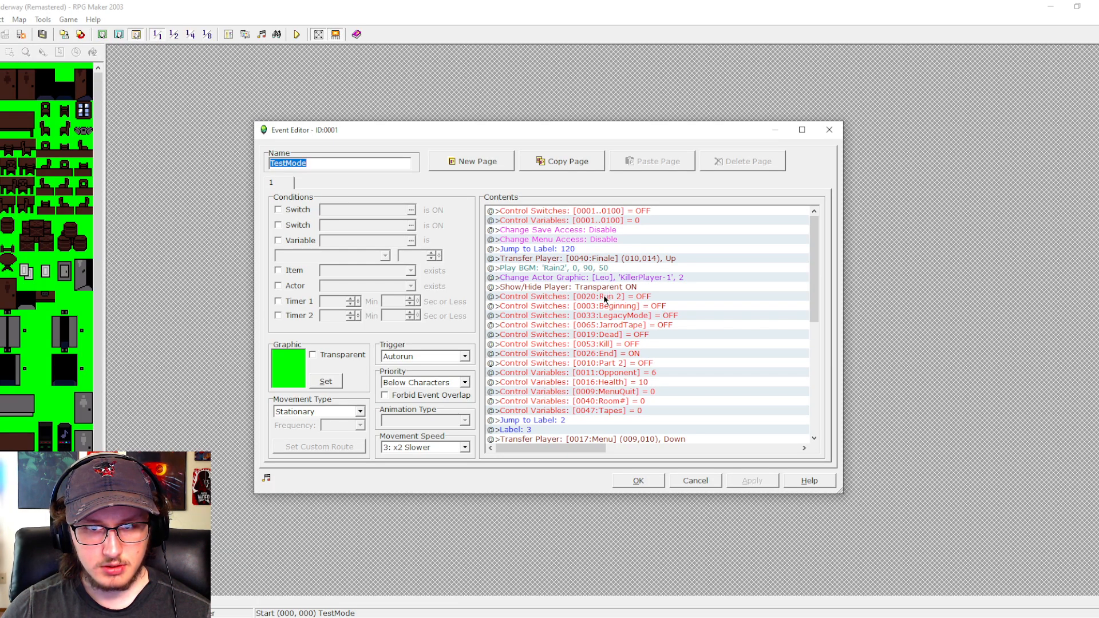
double_click(616, 258)
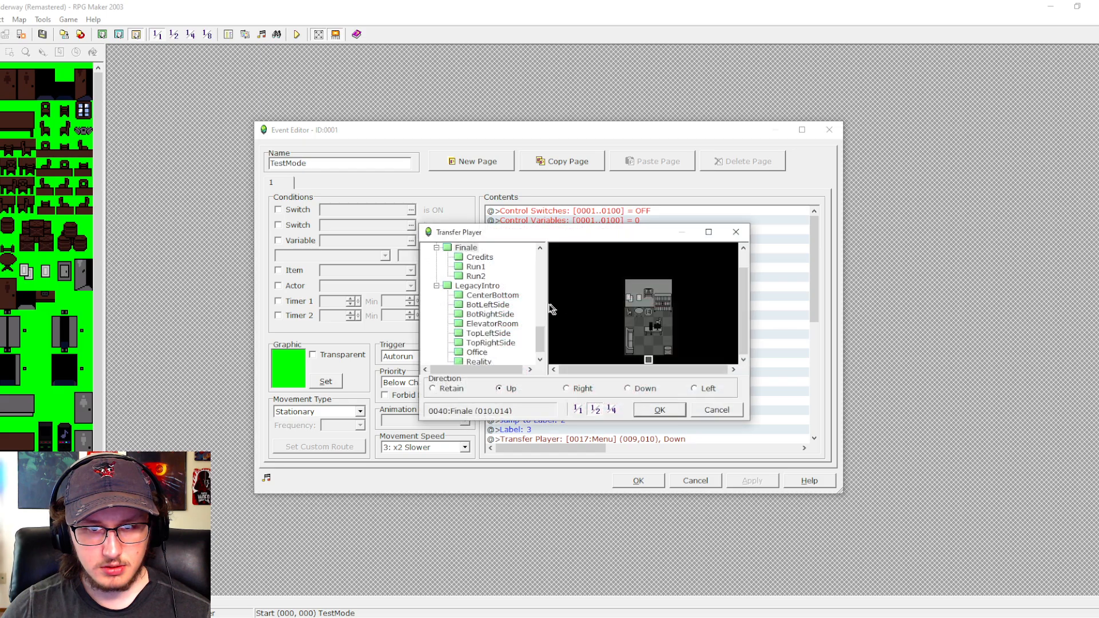
scroll(503, 318, up, 5)
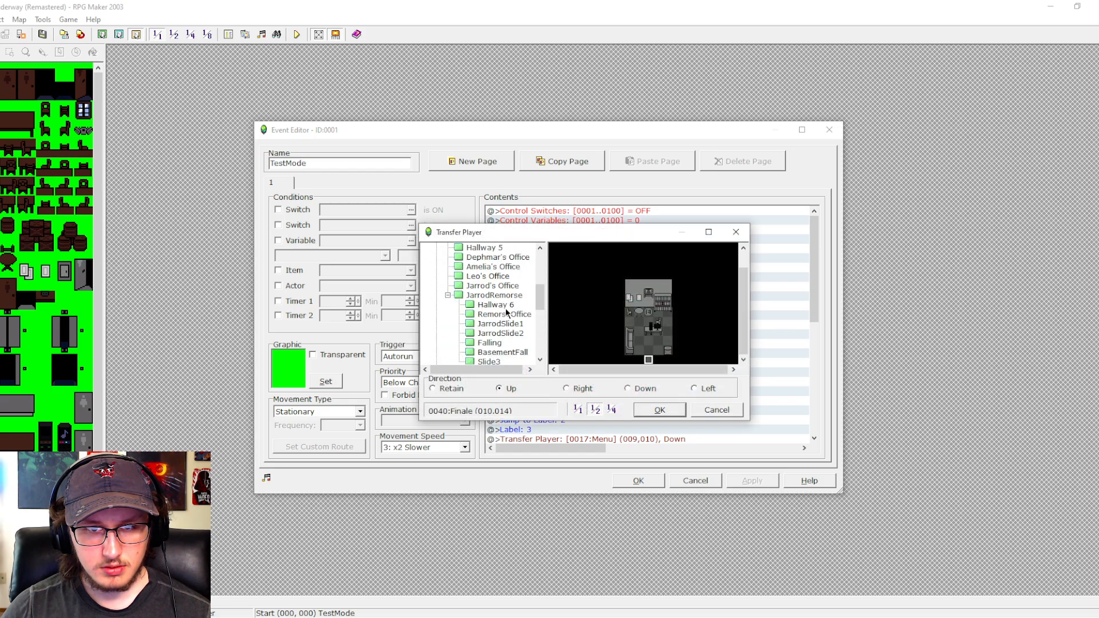
click(495, 281)
click(648, 305)
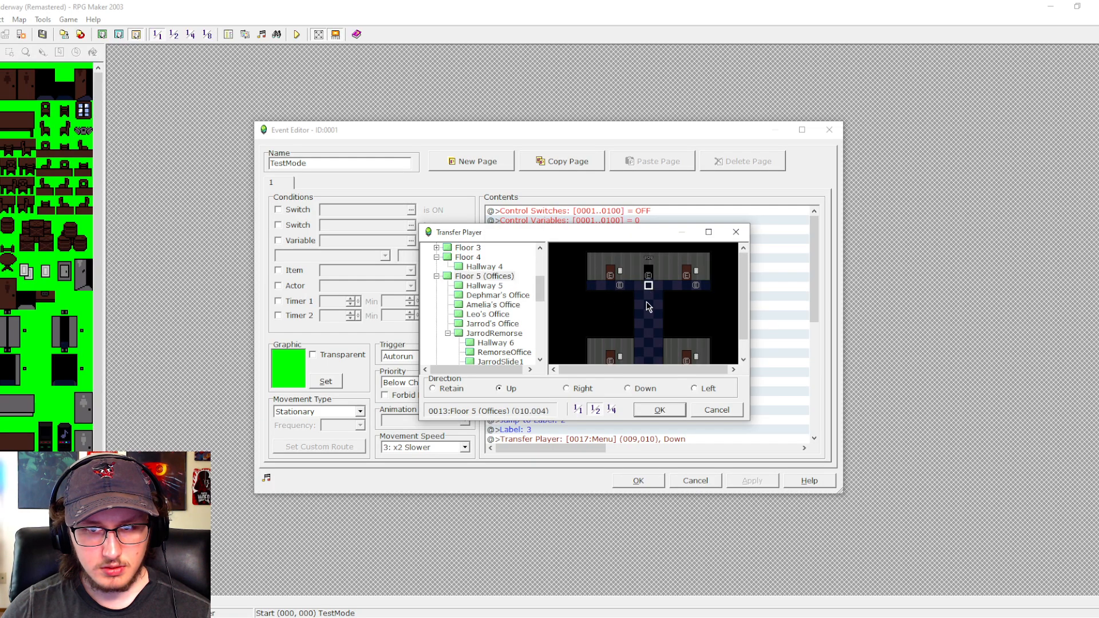
click(645, 411)
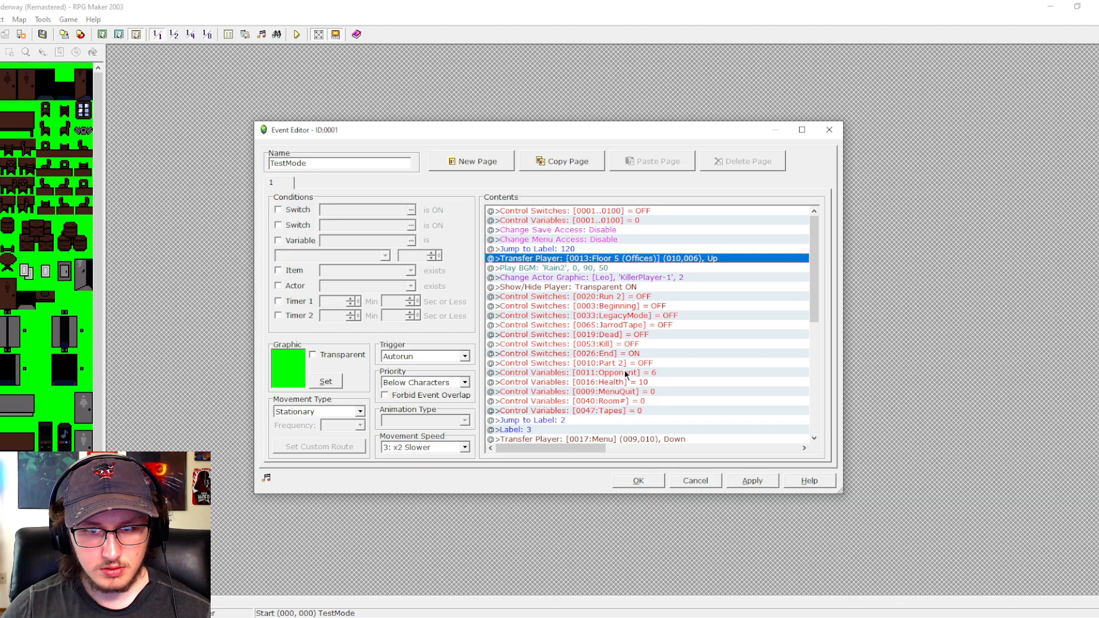
- Set the 0047:Tapes Control Variables command in TestMode to 4 and save the event
key(Return)
click(700, 413)
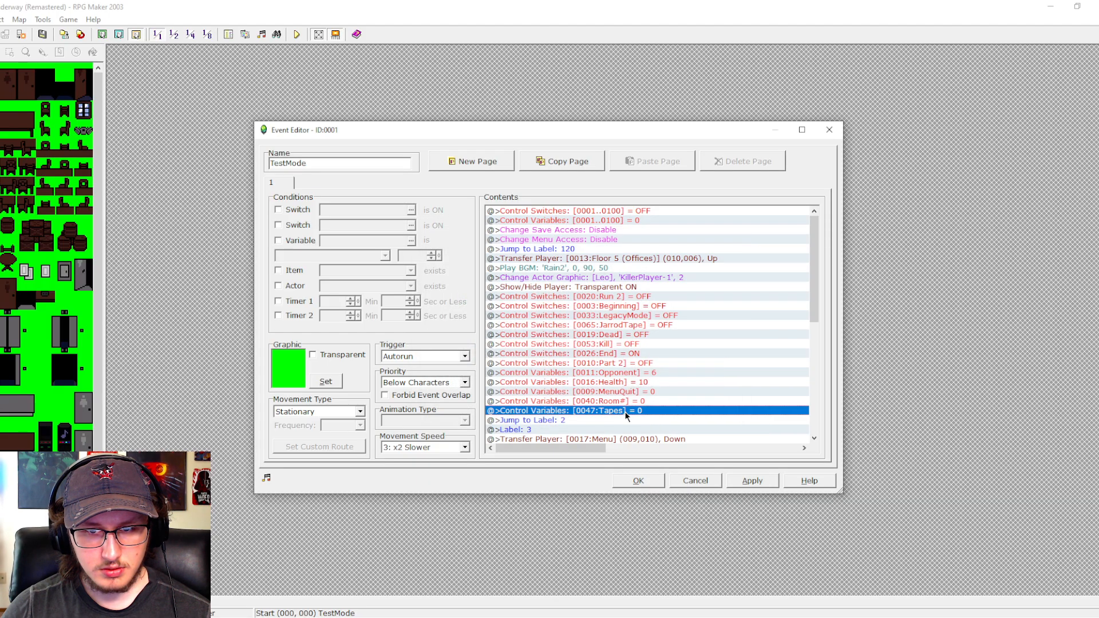
double_click(661, 411)
key(Return)
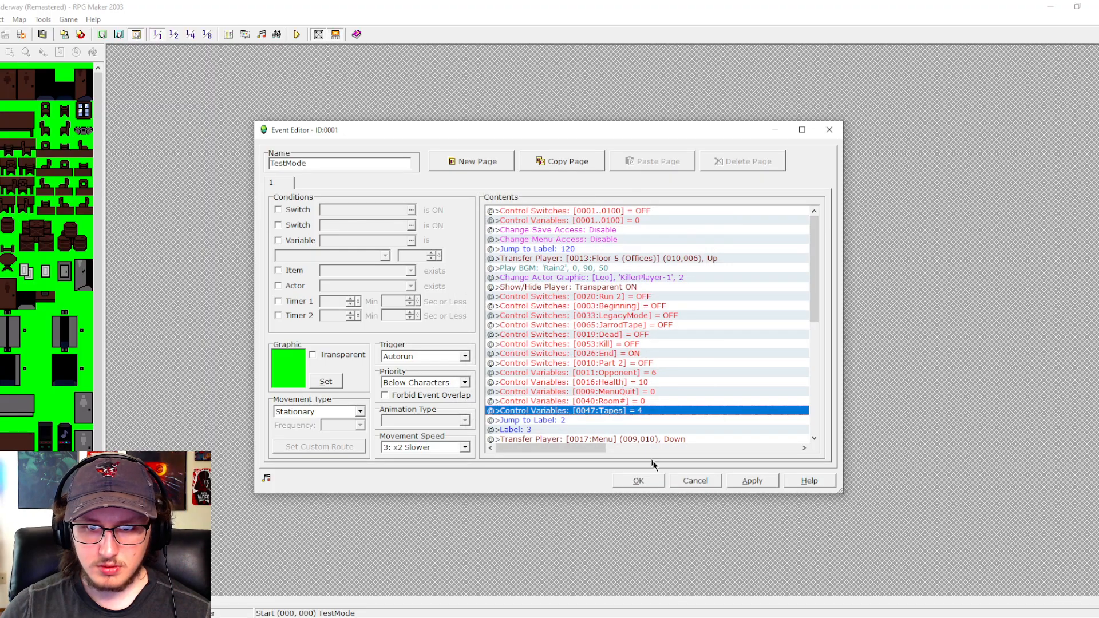
click(638, 480)
- Save the project, run a playtest to check the Floor 5 starting point, and close the game
click(297, 34)
click(547, 340)
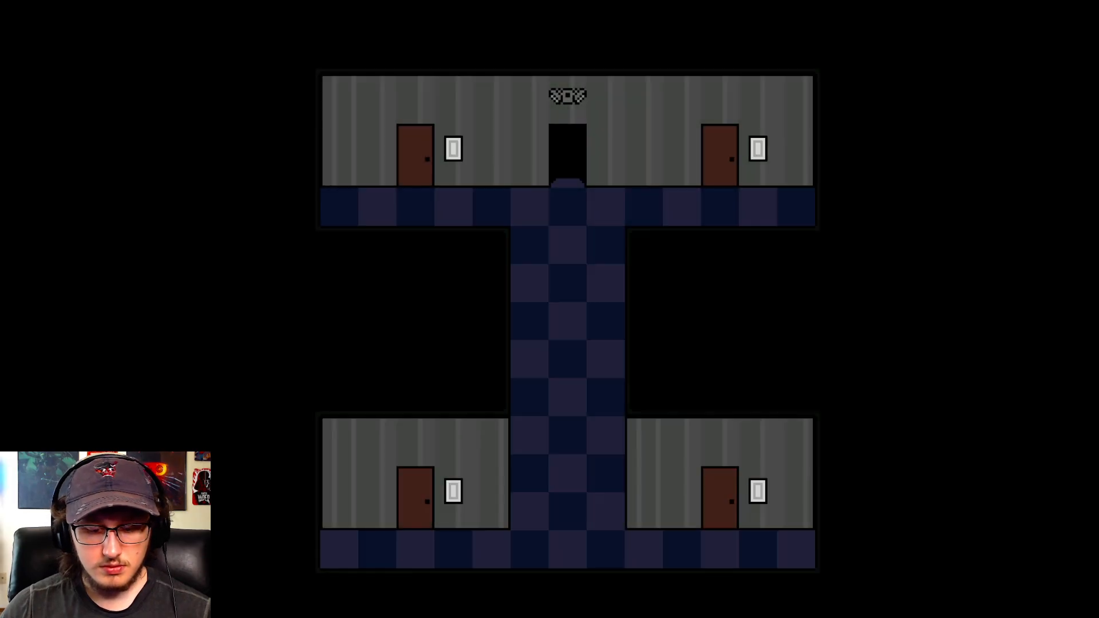
key(F4)
click(822, 91)
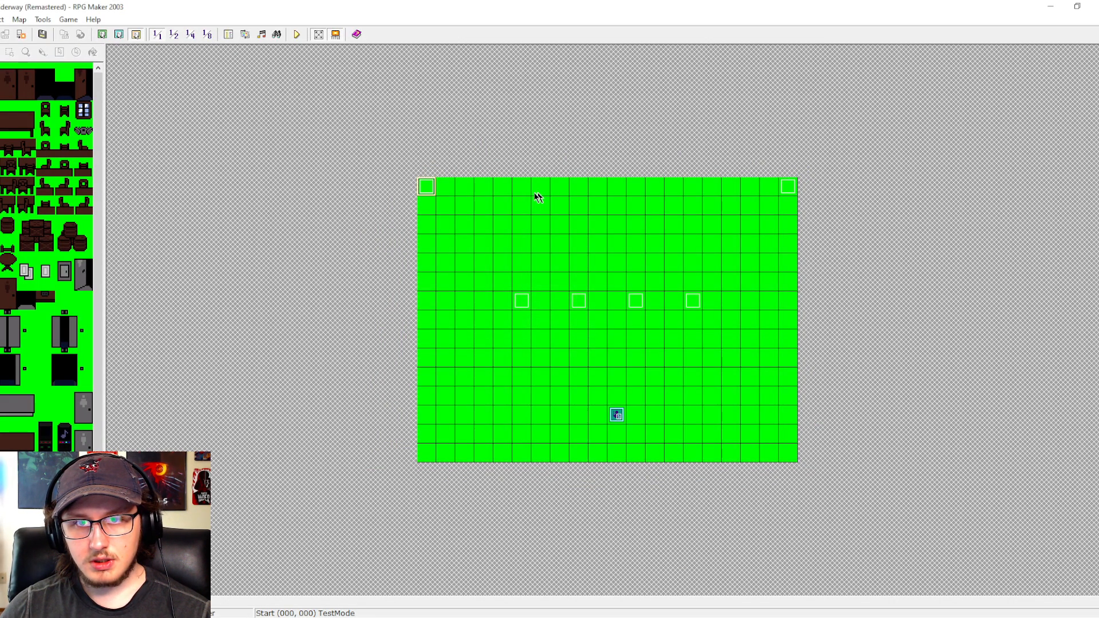
- Change the Show/Hide Player command in TestMode to transparency OFF and save the event
double_click(429, 188)
double_click(573, 287)
click(599, 323)
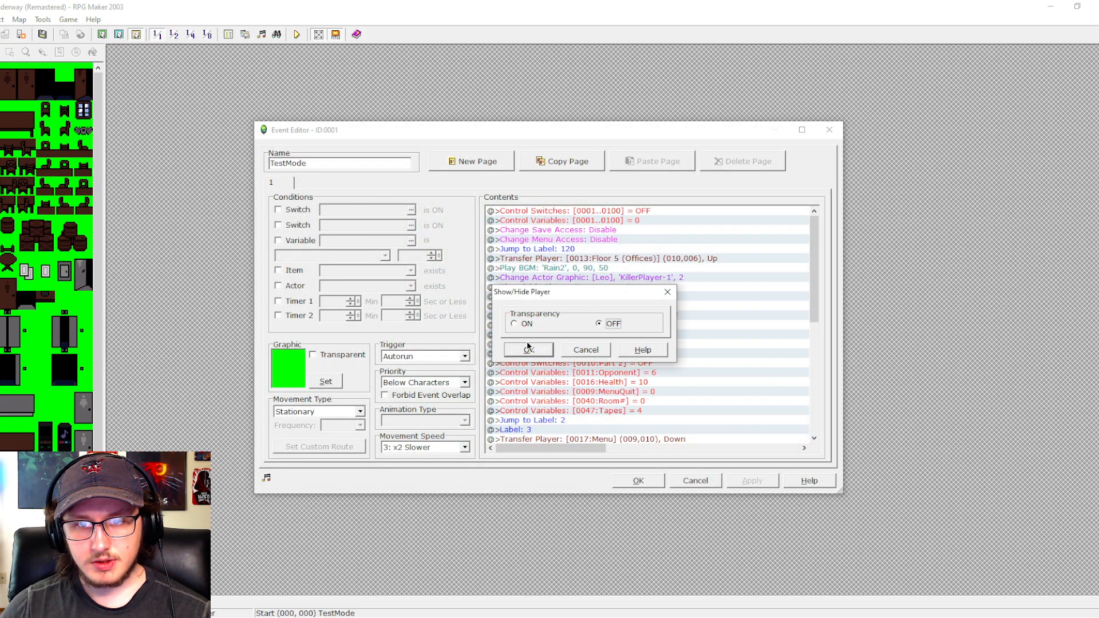
click(529, 350)
click(641, 480)
- Save the project, start a playtest, and walk into Leo's Office to interact with the tape player
key(F9)
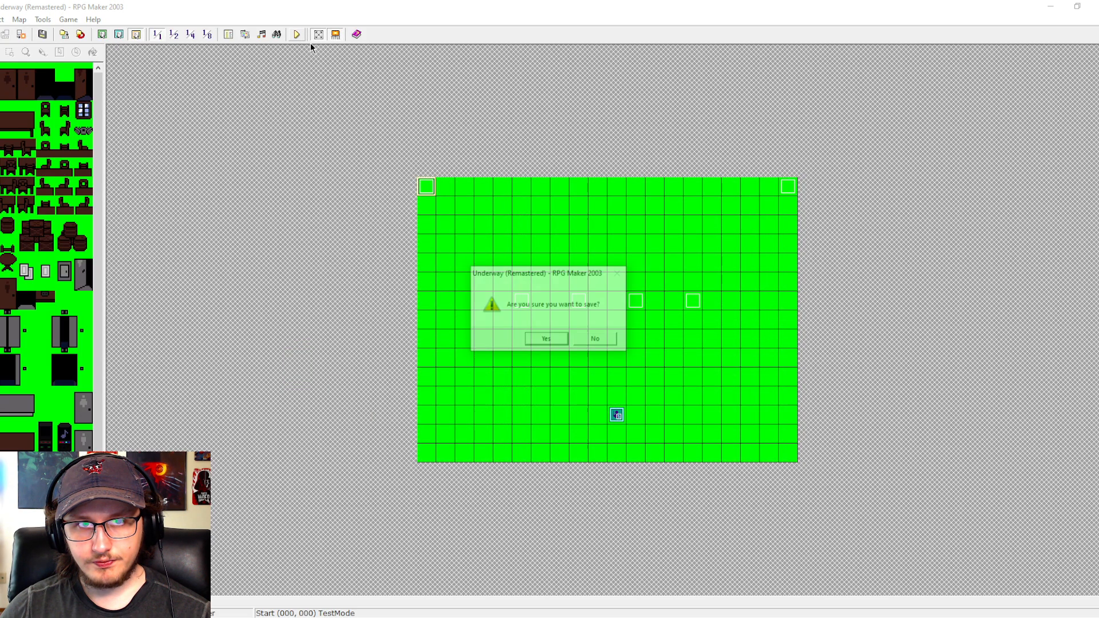
key(Return)
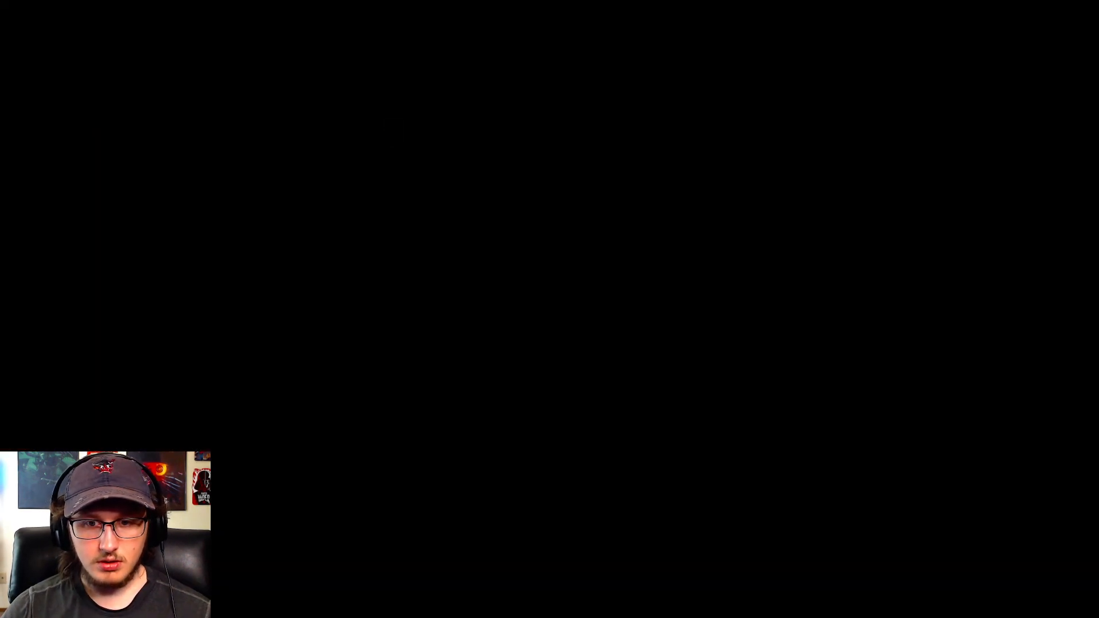
key(Down)
key(Left)
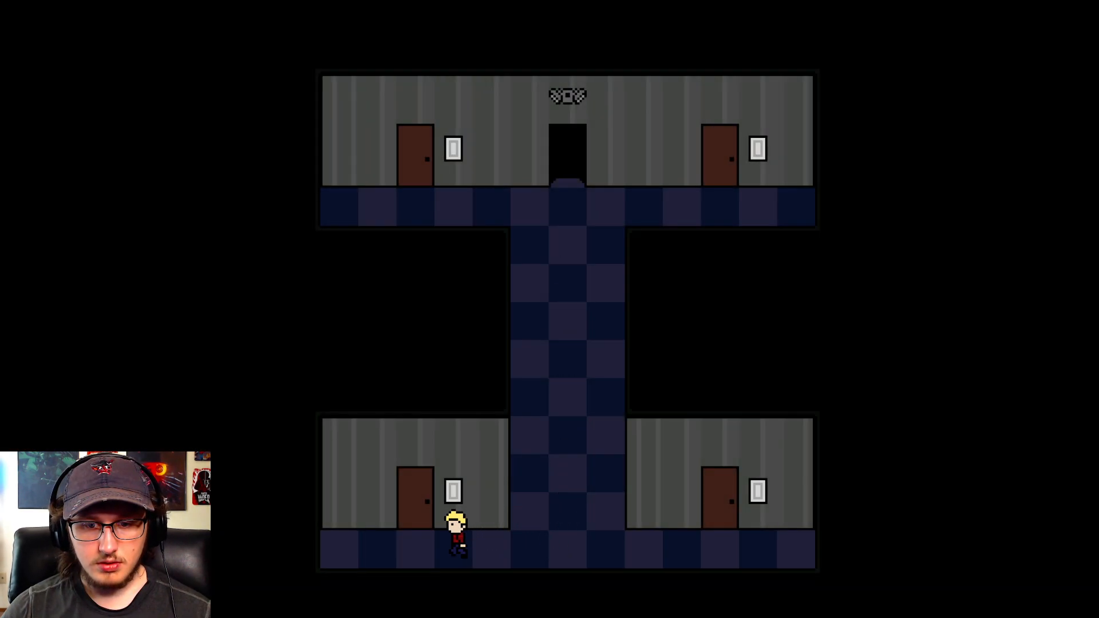
key(Up)
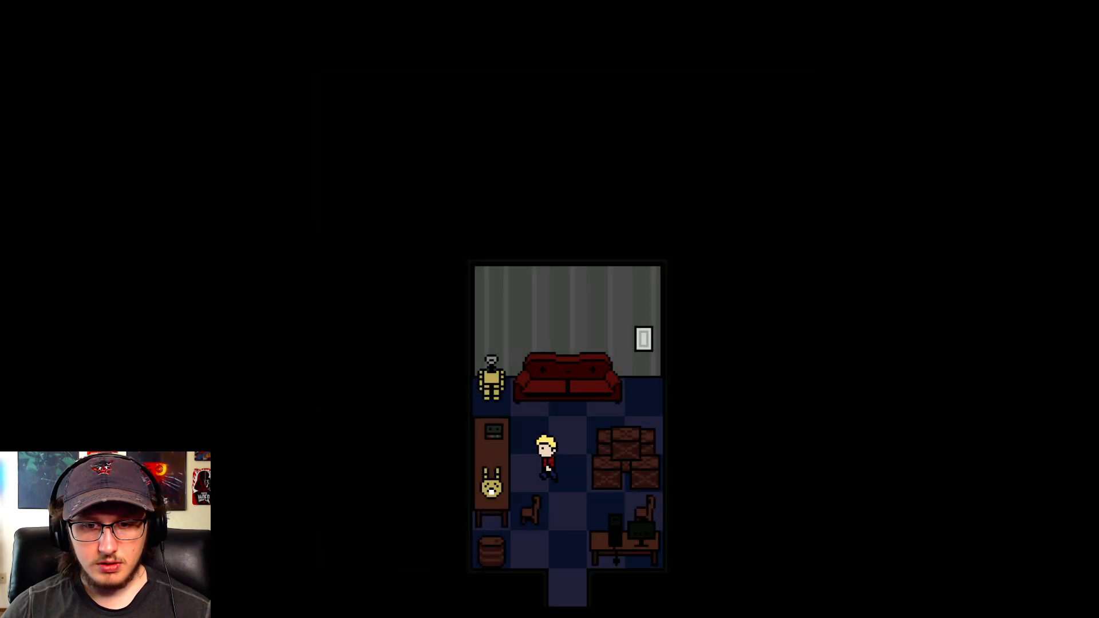
key(Up)
key(Left)
key(Return)
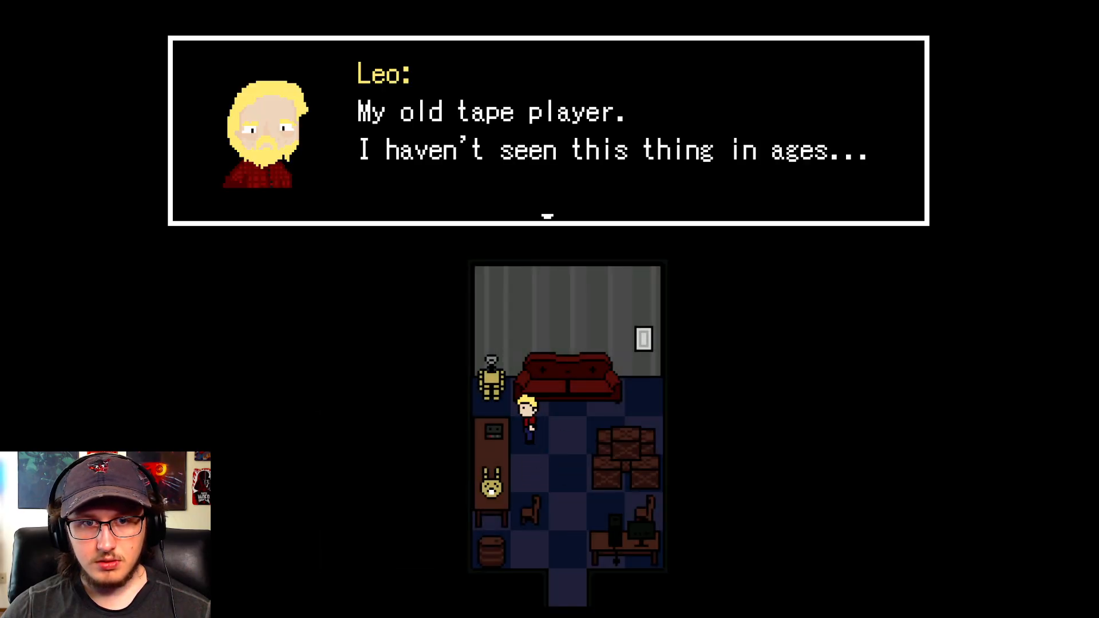
- Agree to listen to the found tapes and play Tape 1
key(Return)
key(Return)
key(Return)
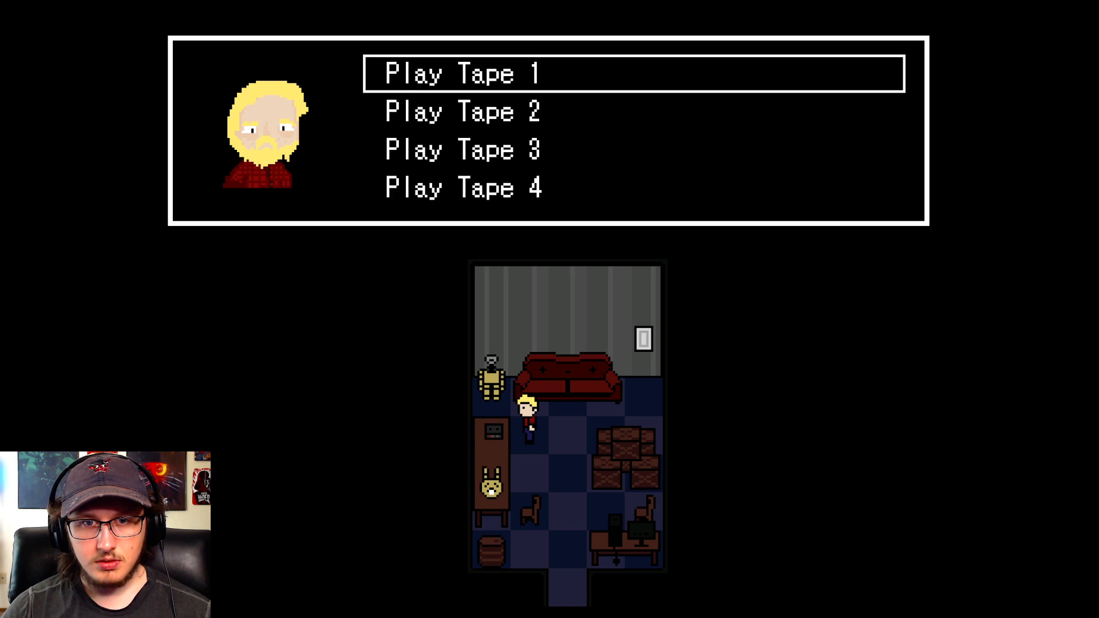
key(Return)
- Use the tape player again and play Tape 2 through to the end of its dialogue
key(Return)
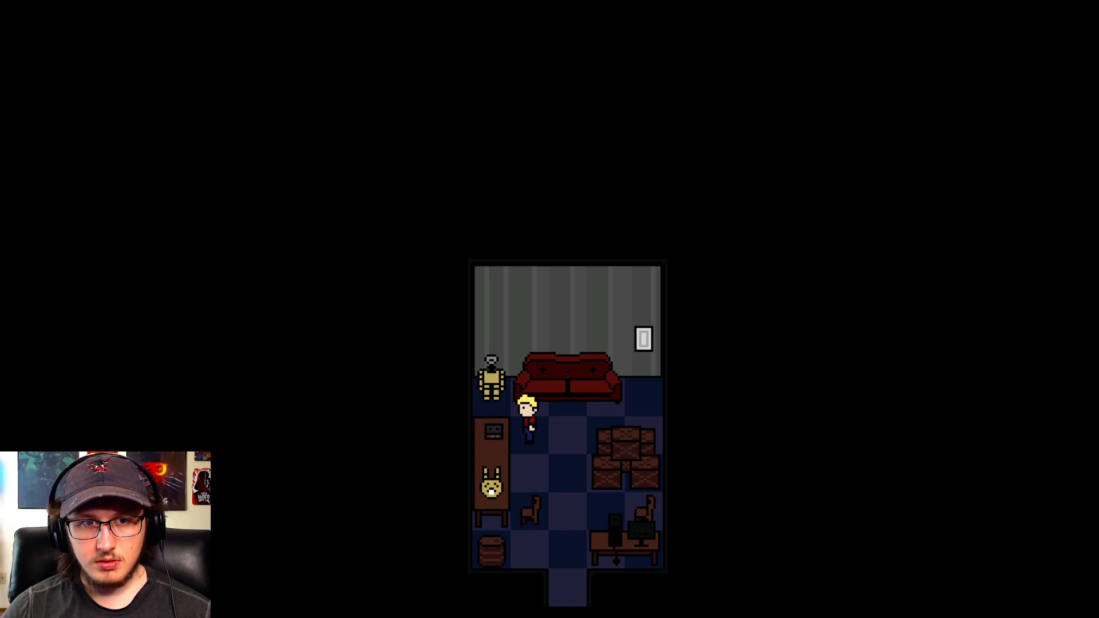
key(Return)
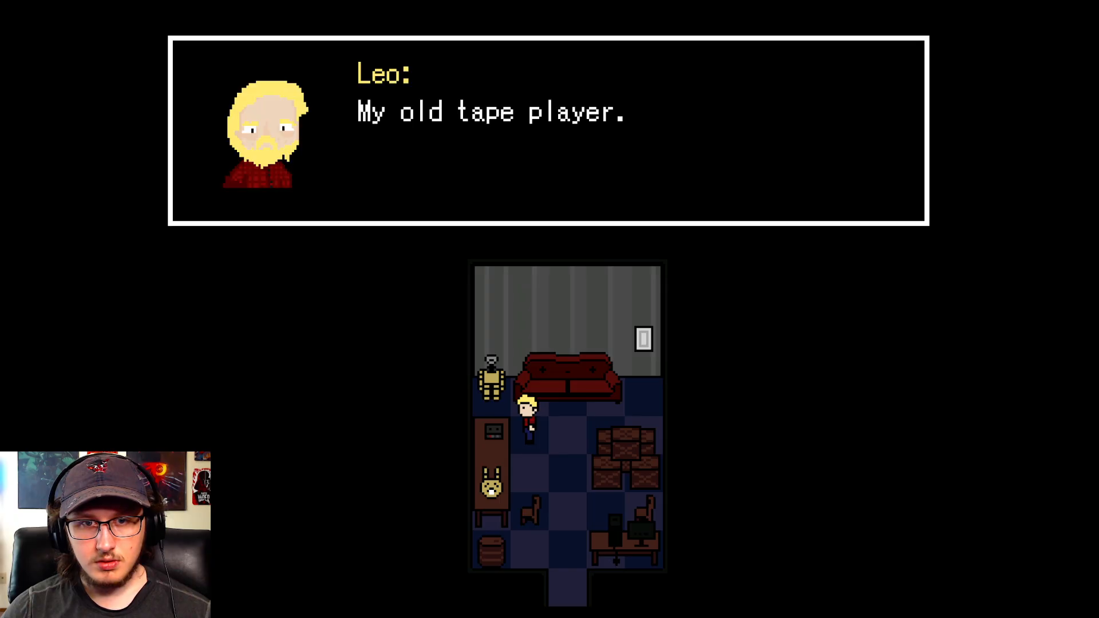
key(Return)
key(Return)
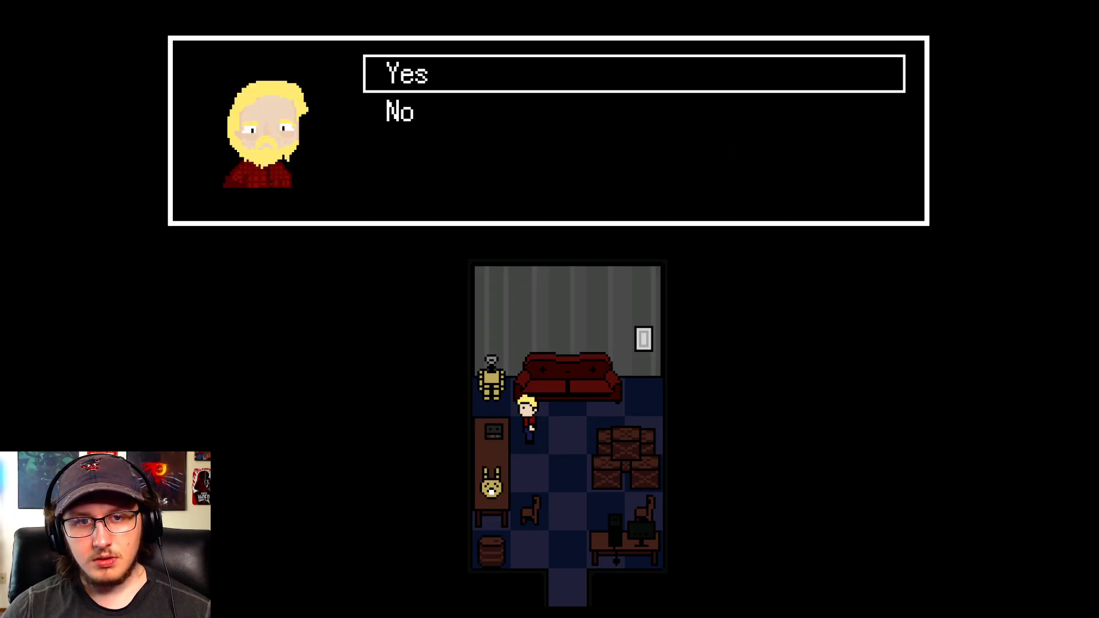
key(Return)
key(Return)
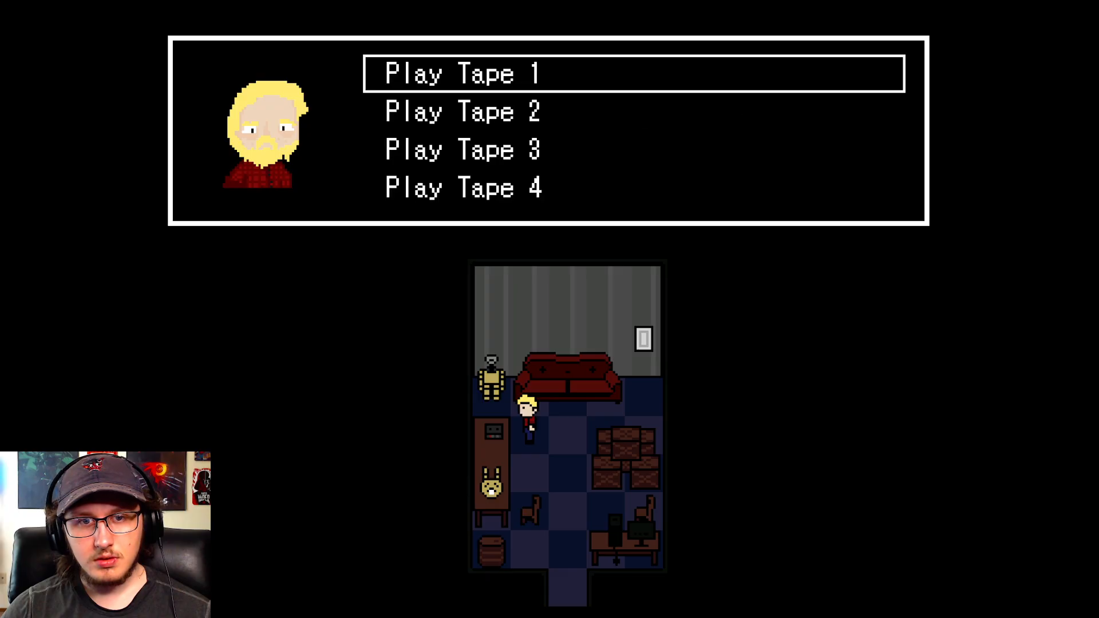
key(Down)
key(Return)
key(Return)
key(Return)
key(Return)
key(Return)
key(Return)
key(Return)
key(Return)
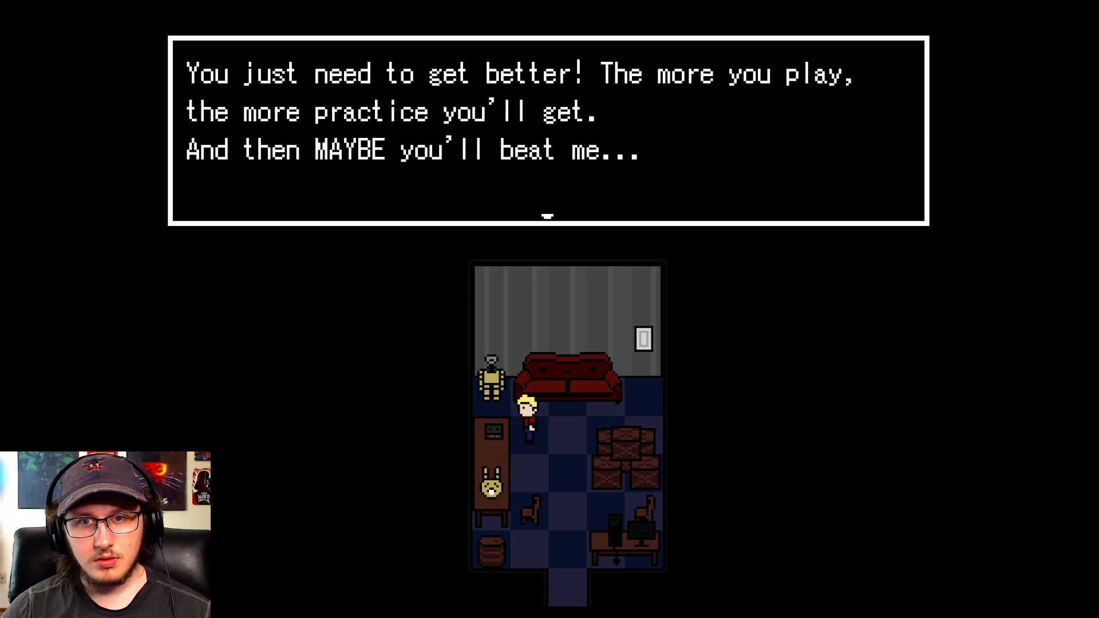
key(Return)
key(Return)
key(Return)
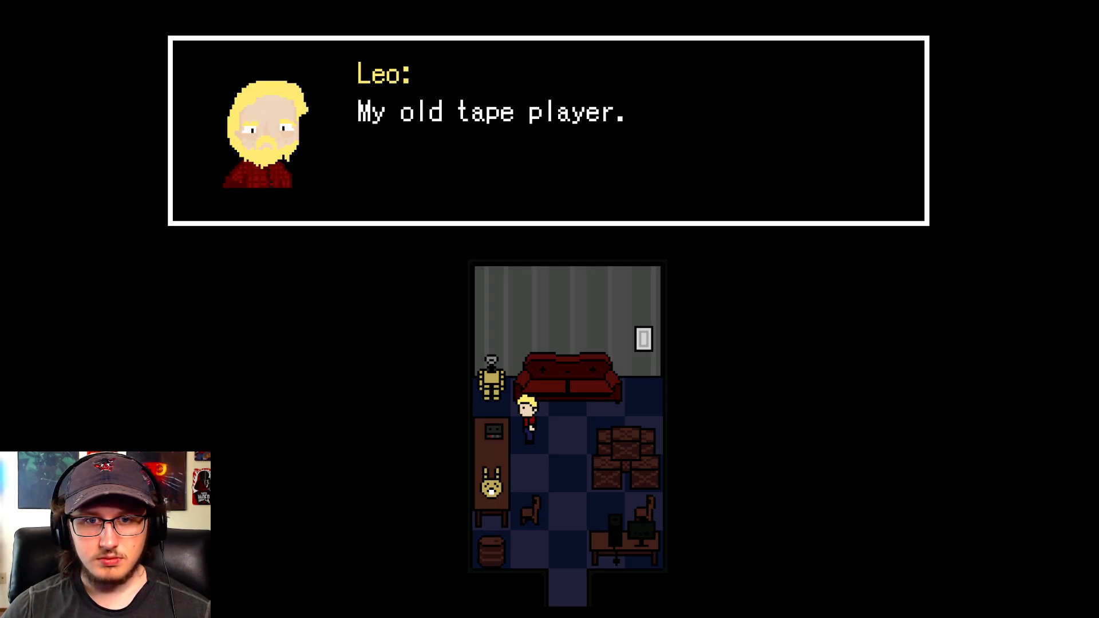
- Interact with the tape player again, agree to listen, and play Tape 3
key(Return)
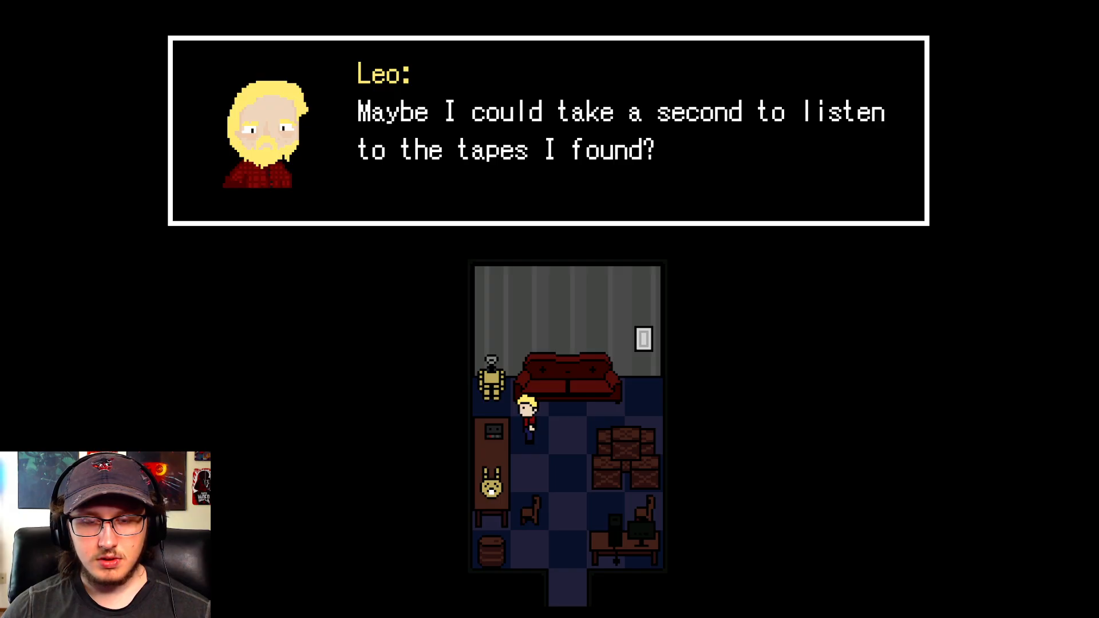
key(Return)
key(Down)
key(Up)
key(Return)
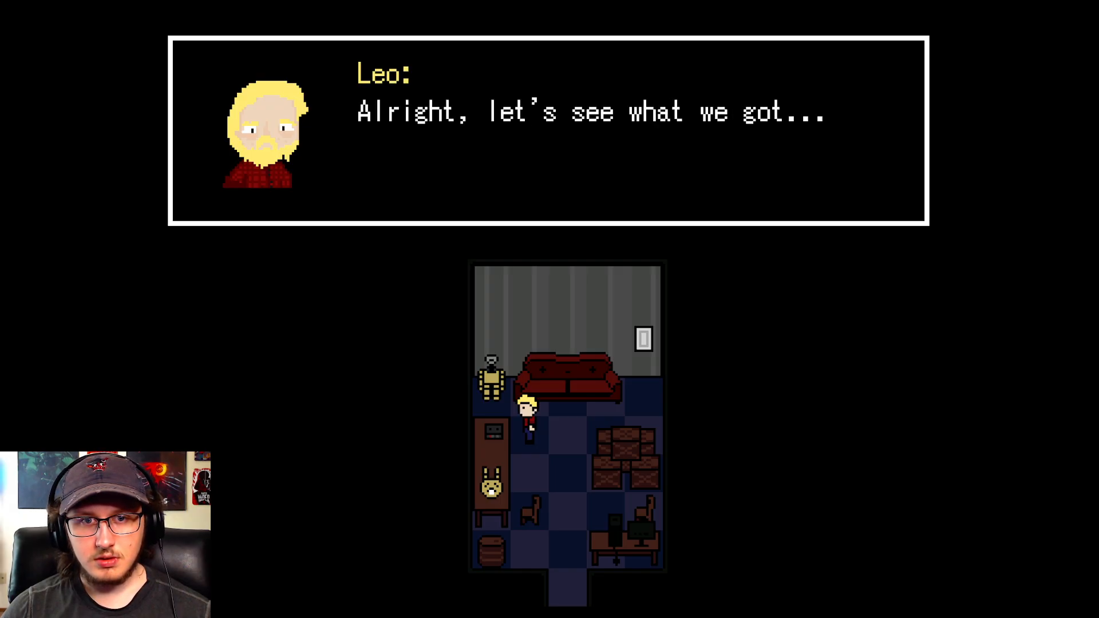
key(Return)
key(Down)
key(Down)
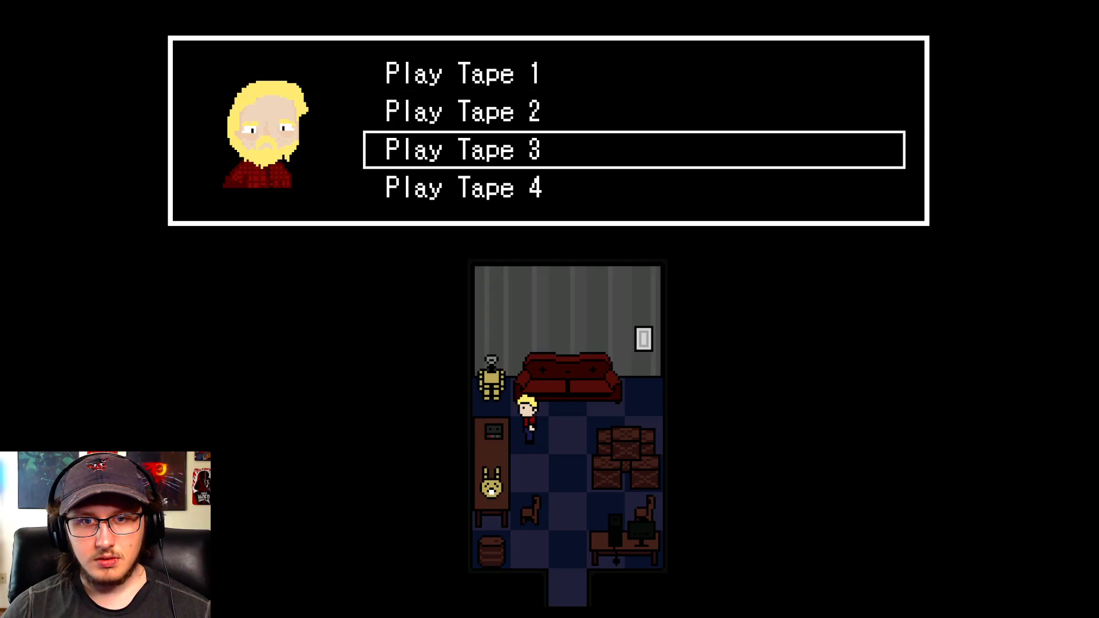
key(Return)
key(Return)
- Interact with the tape player once more and play Tape 4 to test the four-tape achievement
key(Return)
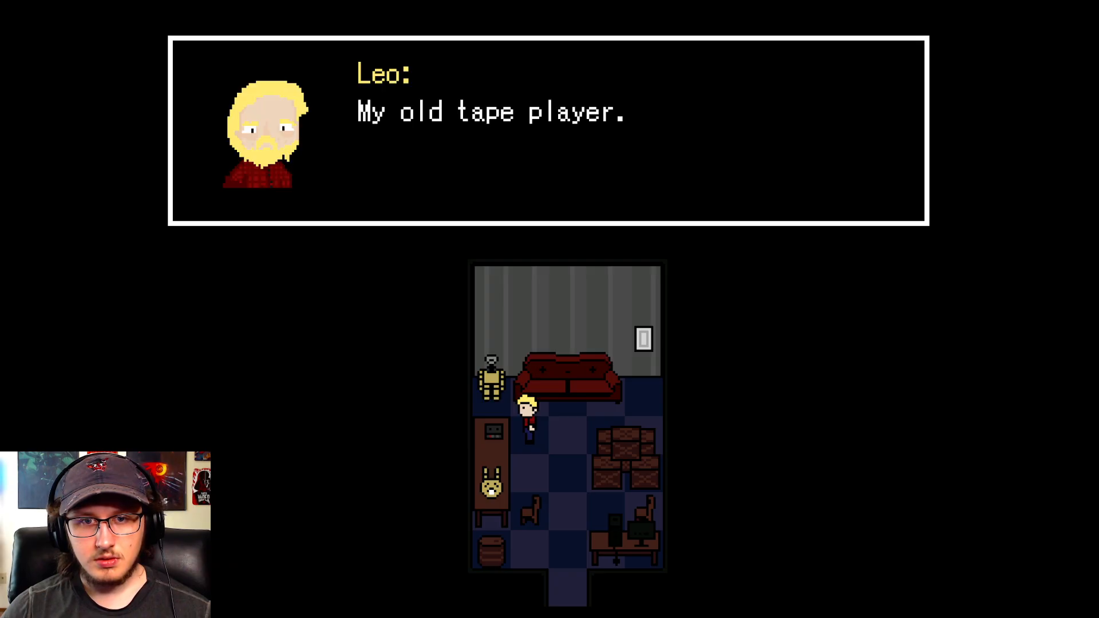
key(Return)
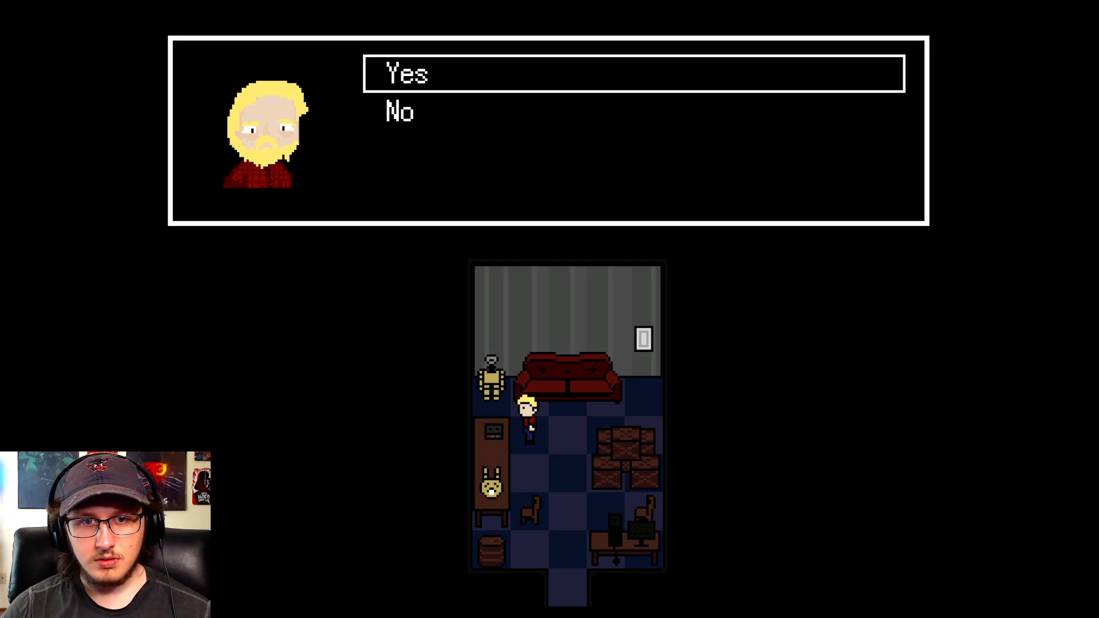
key(Return)
key(Return)
key(Down)
key(Down)
key(Down)
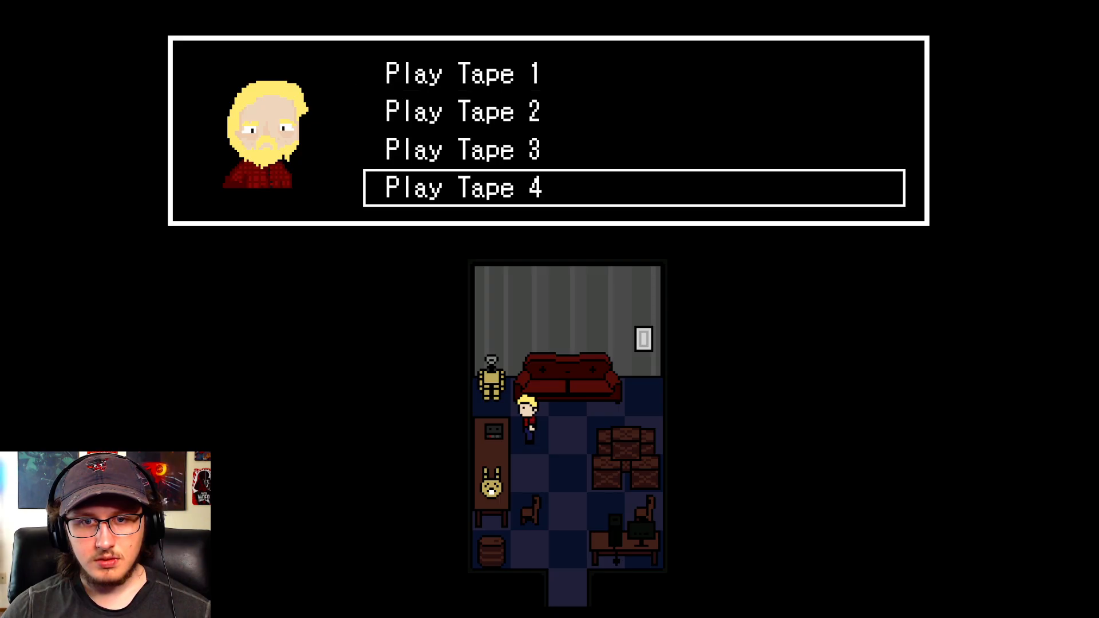
key(Return)
key(Return)
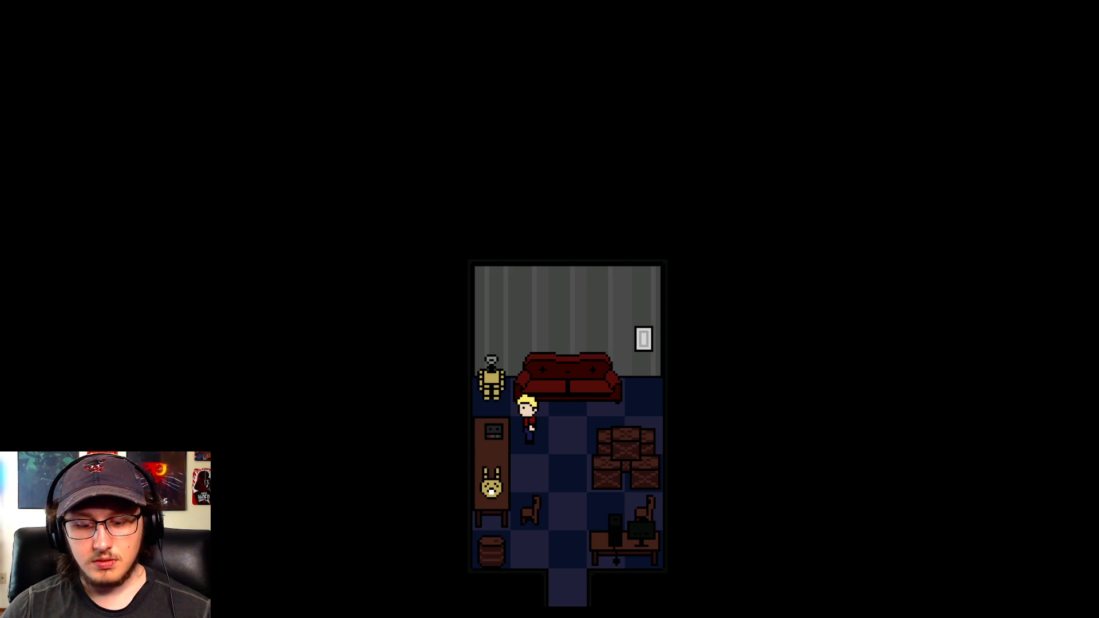
- Check the tape and achievement switches 0061 to 0090 in the running game's debug list
key(F9)
key(Down)
key(Down)
key(Down)
key(Down)
key(Down)
key(Down)
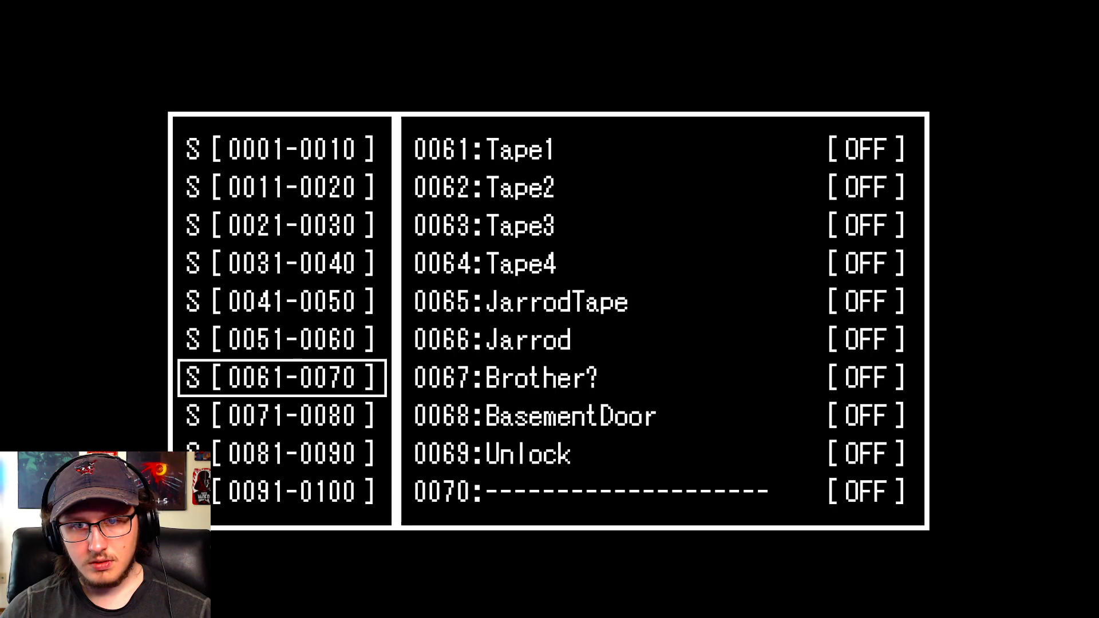
key(Down)
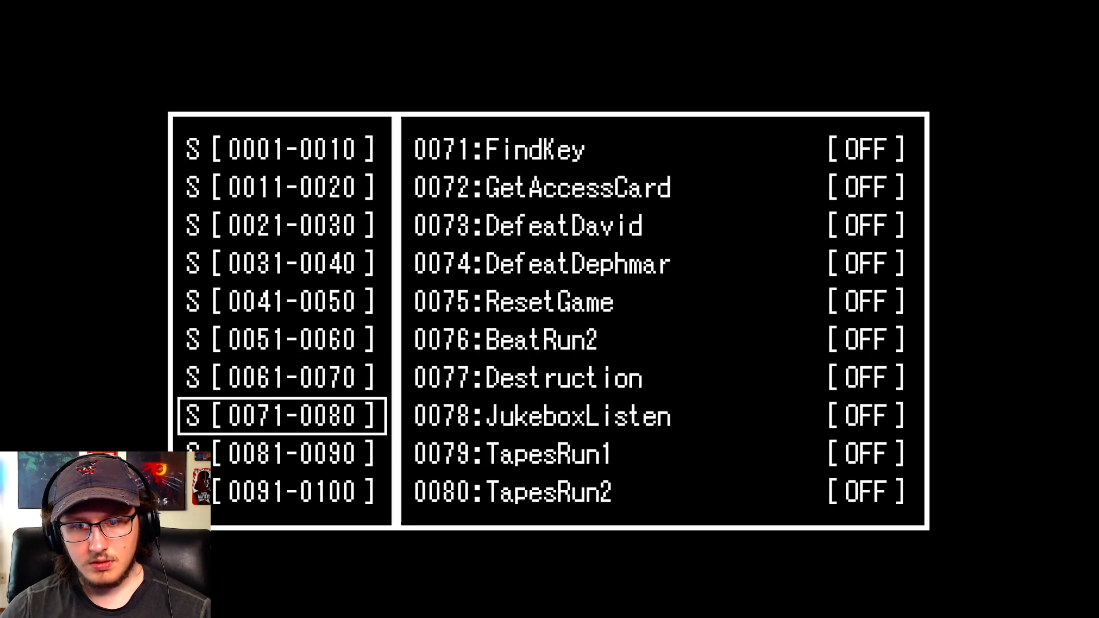
key(Down)
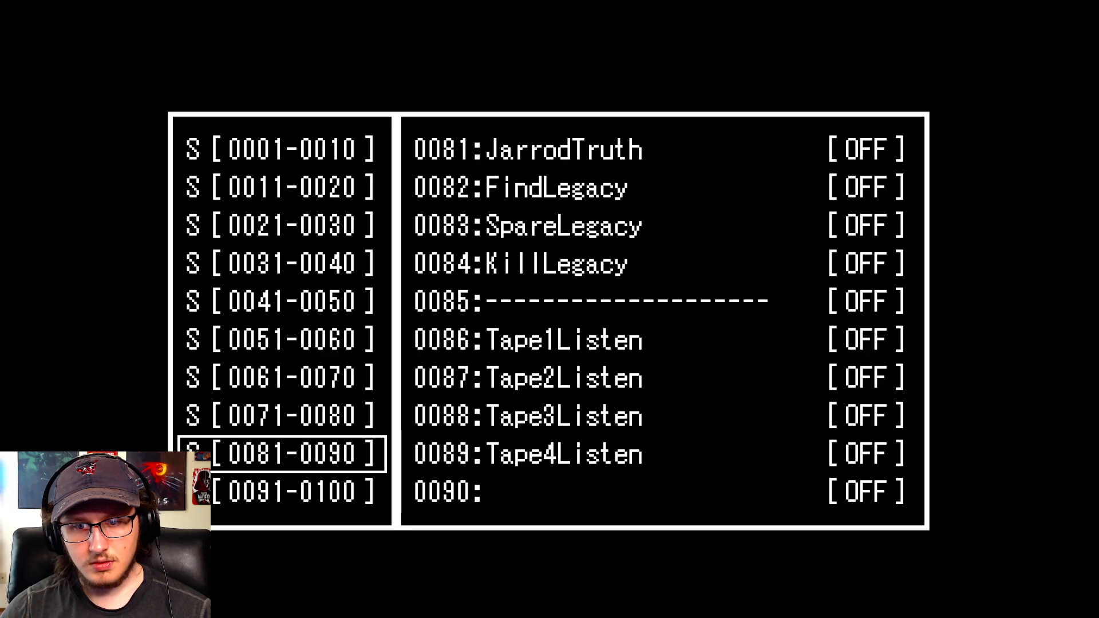
- Check the TapesListened variable in the debug list and return to the game
key(Page_Down)
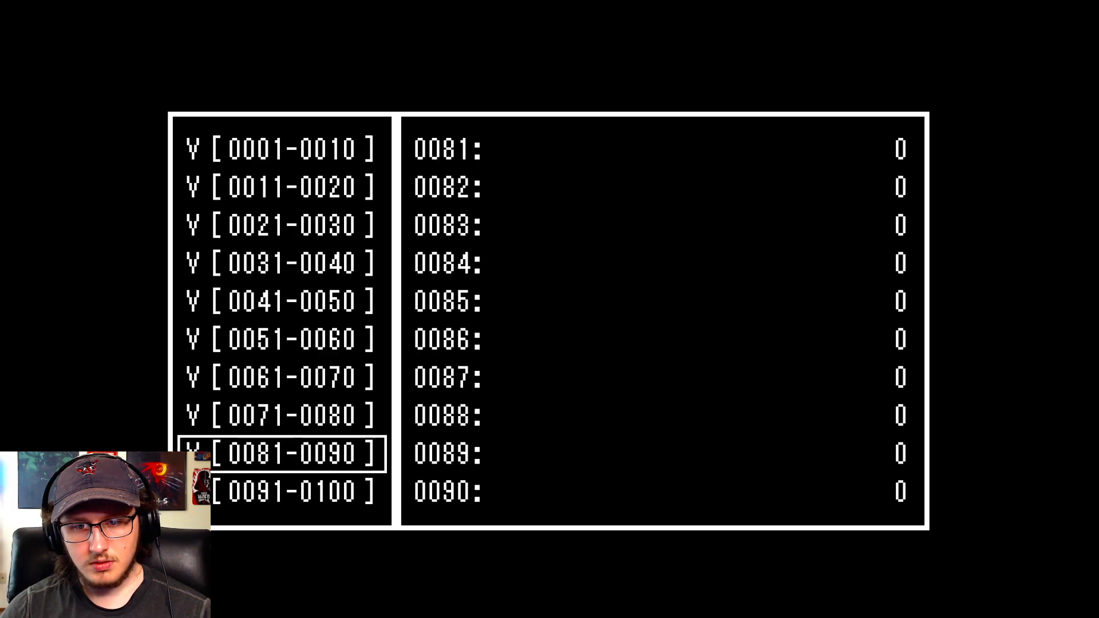
key(Up)
key(Up)
key(Up)
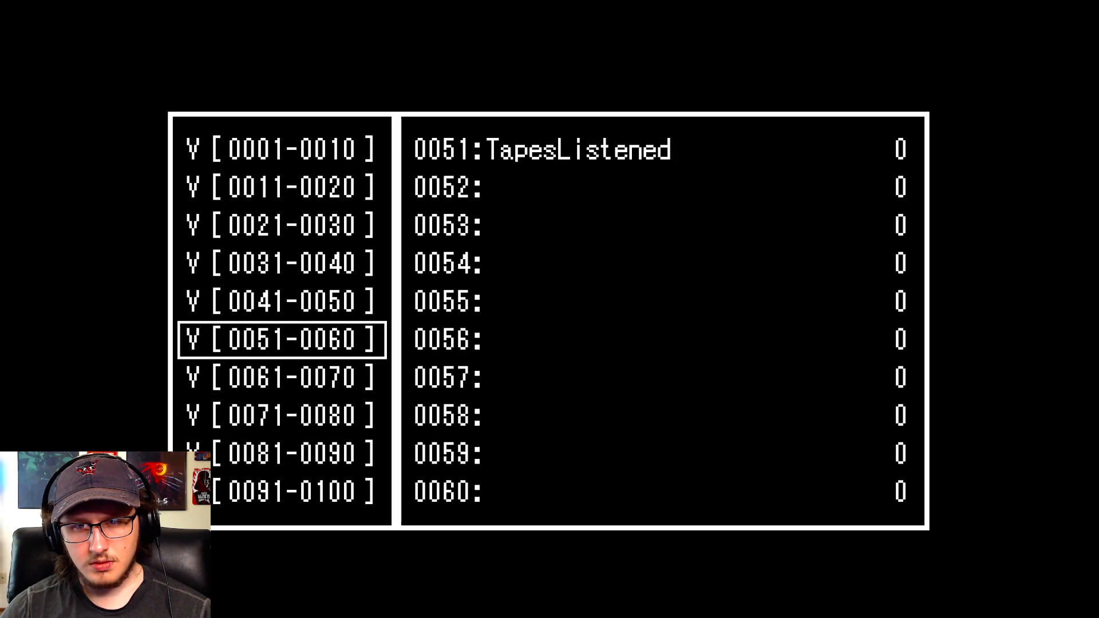
key(Up)
key(Down)
key(Escape)
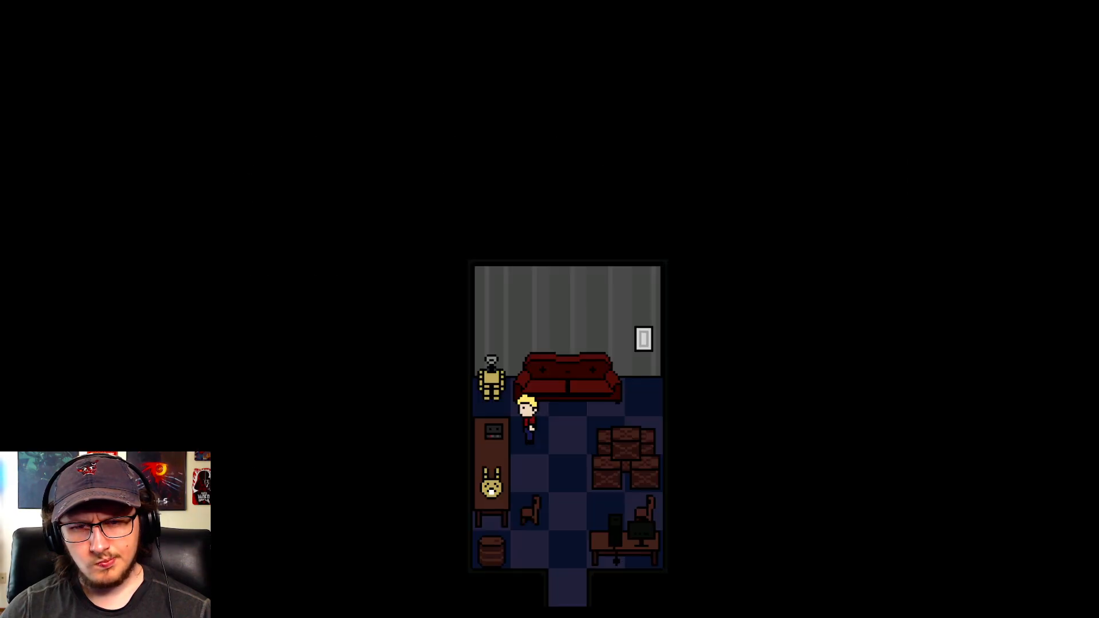
- End the playtest and open the tape player event EV0003 on the Leo's Office map
key(F4)
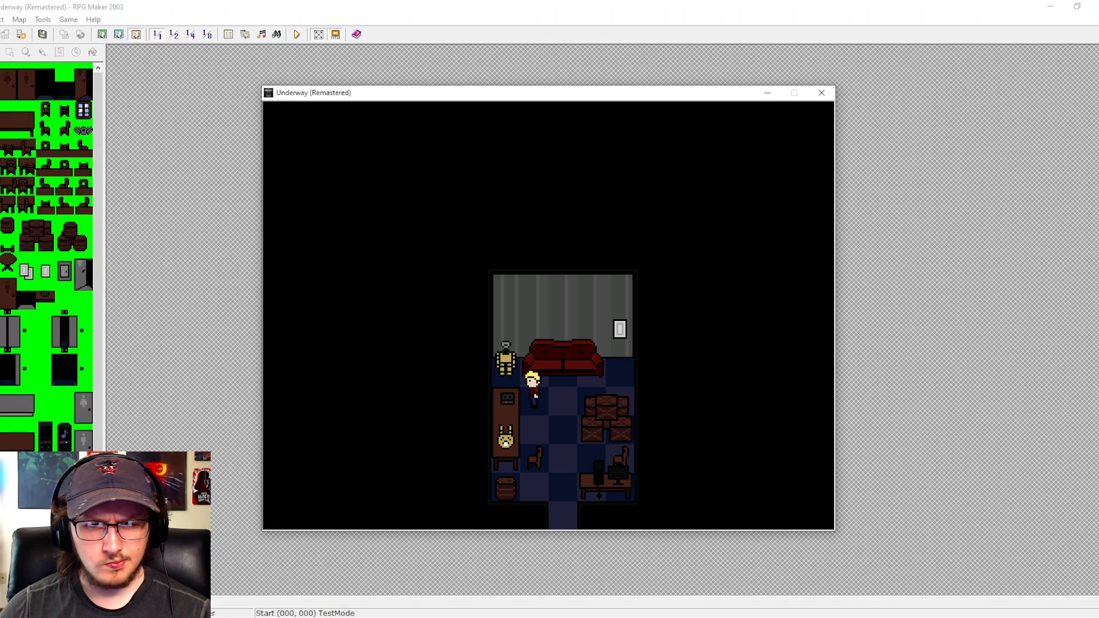
click(822, 92)
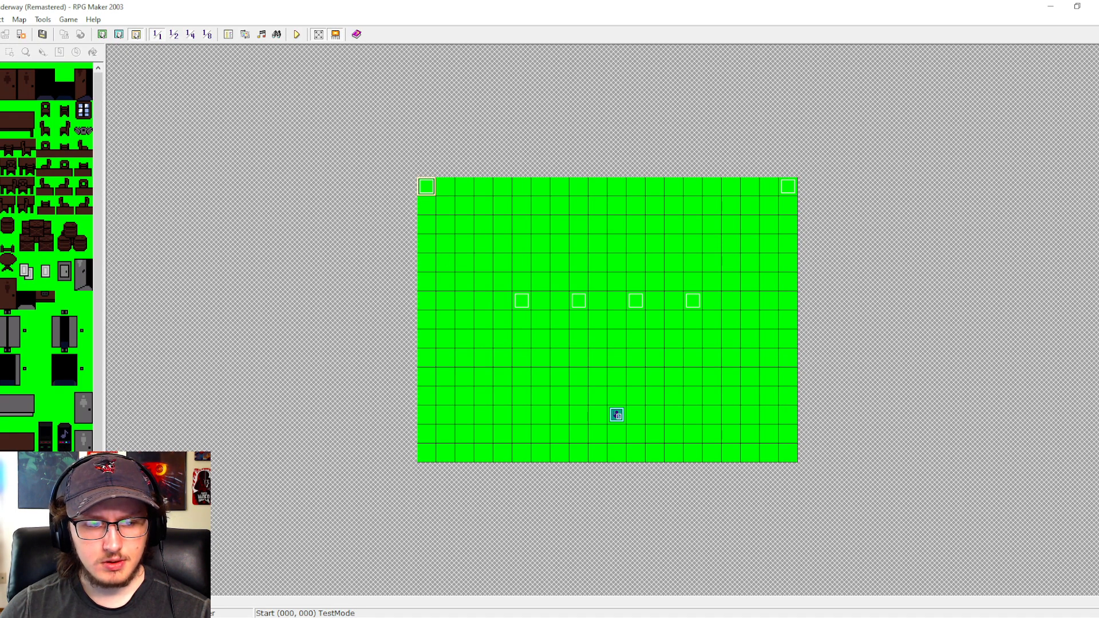
click(52, 533)
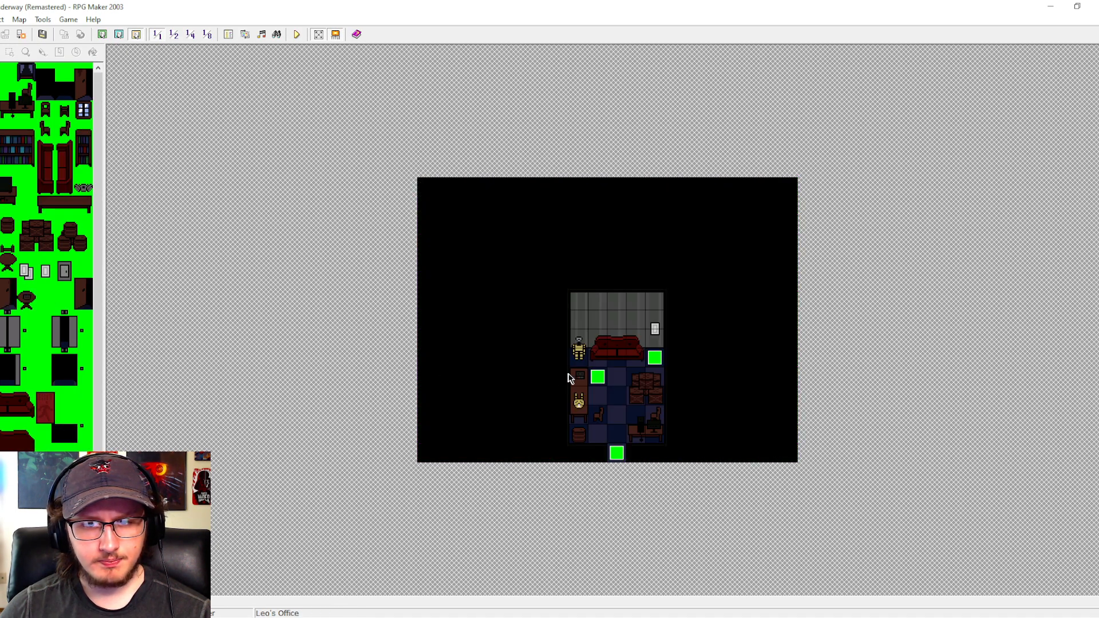
double_click(597, 377)
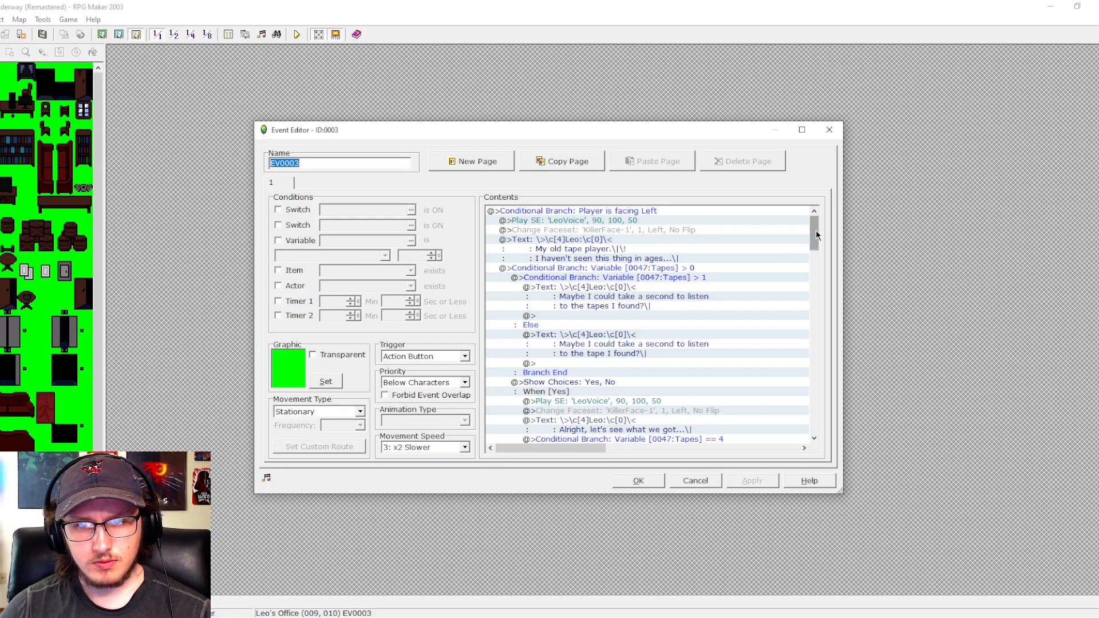
- Change the conditional branch under Play Tape 1 to require switch 0086:Tape1Listen to be OFF
drag(816, 230, 818, 257)
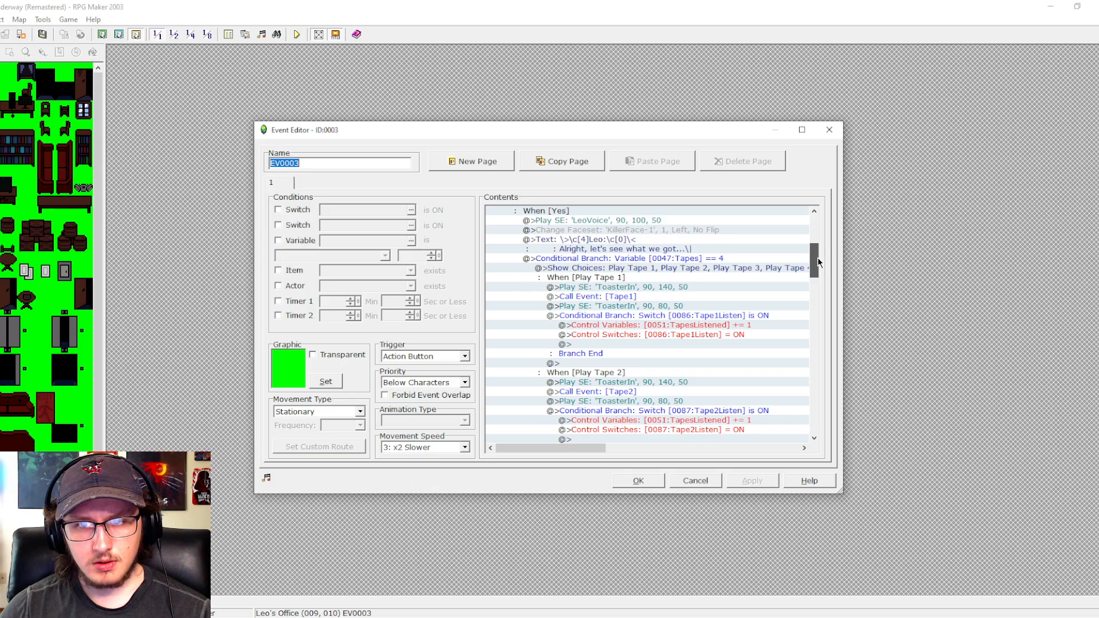
click(724, 260)
click(620, 288)
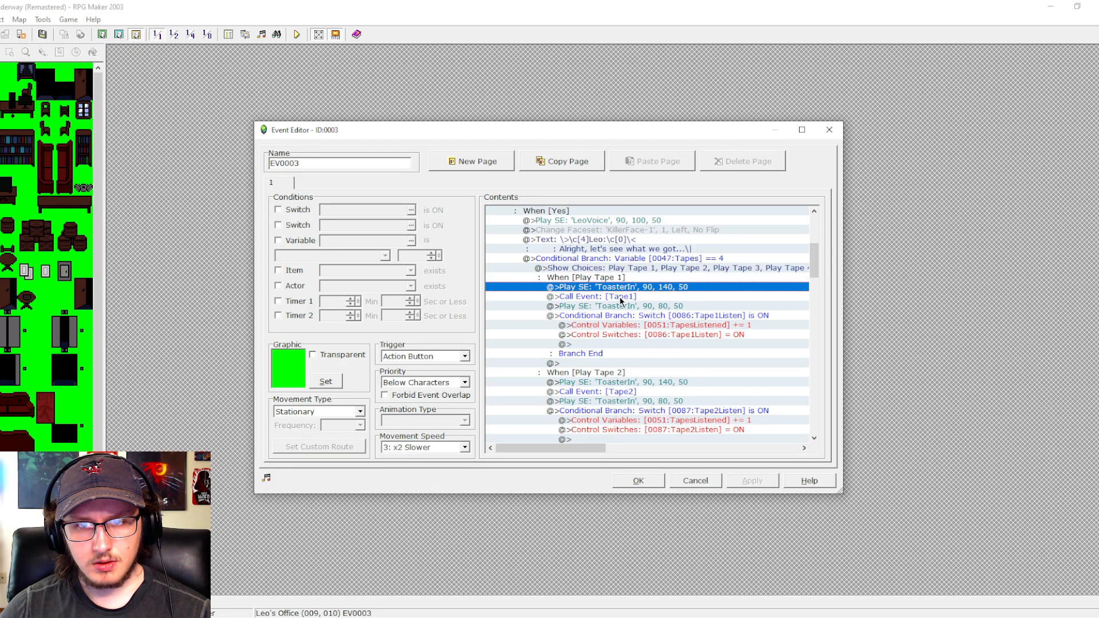
drag(620, 298, 617, 308)
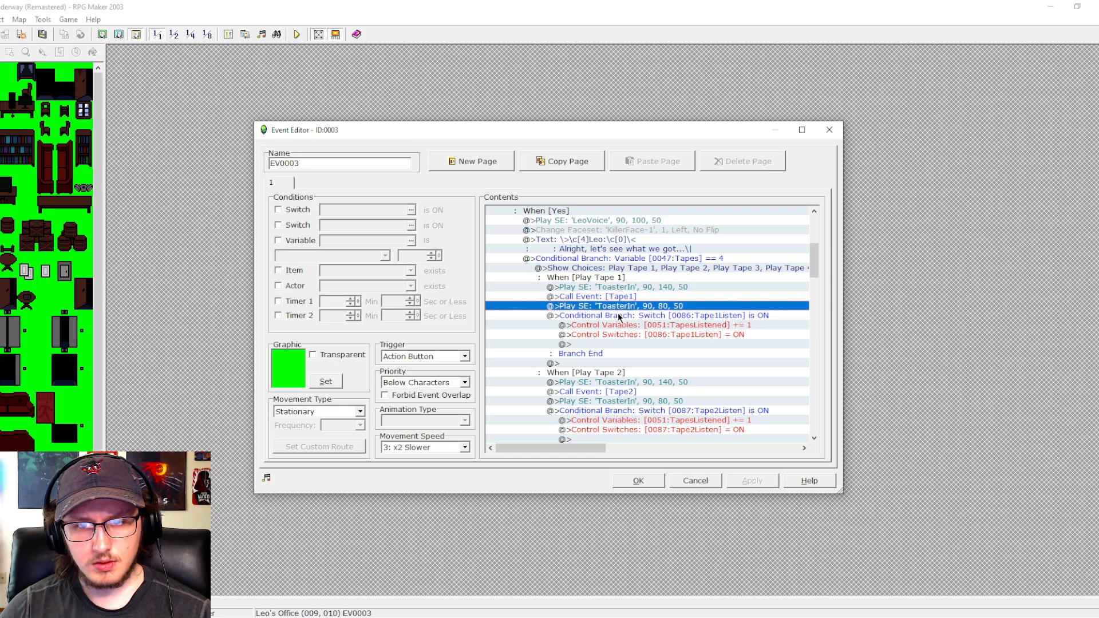
click(617, 314)
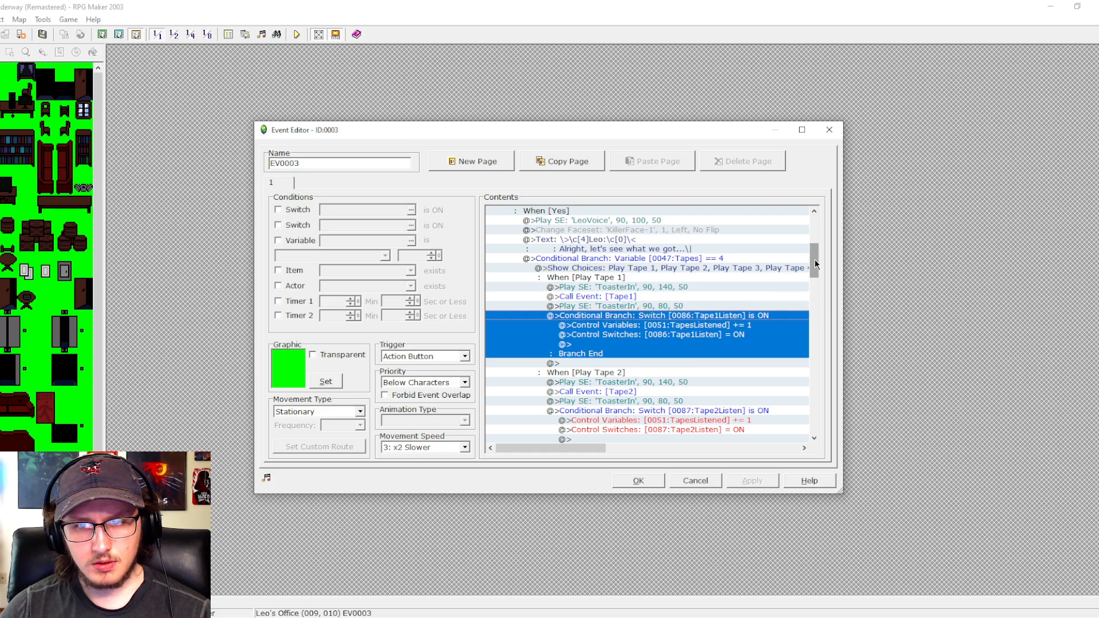
drag(815, 259, 816, 266)
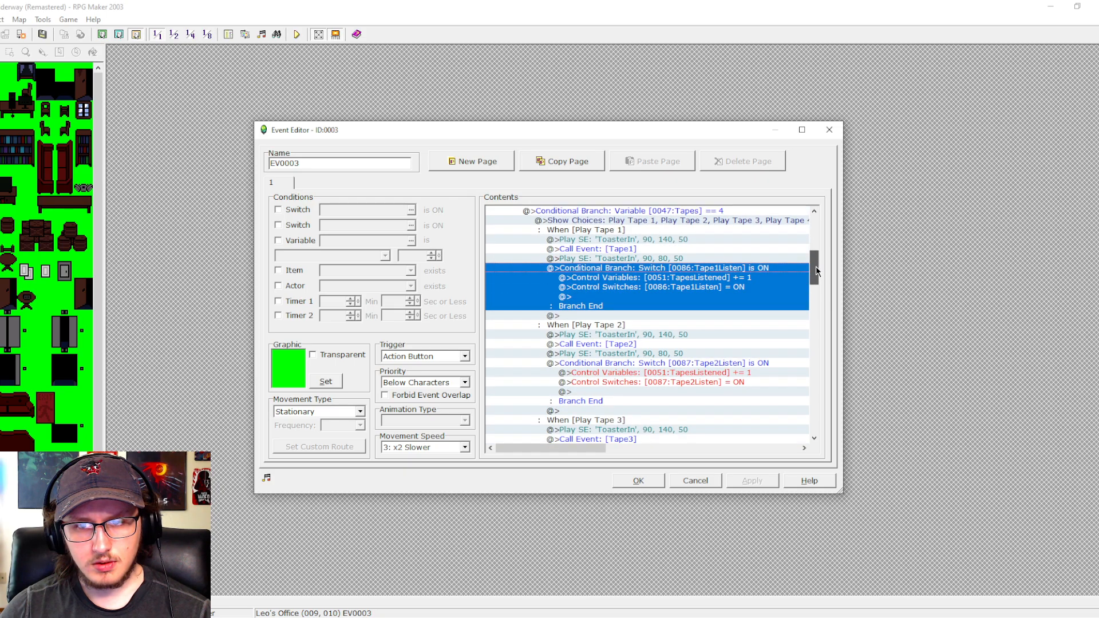
double_click(750, 267)
click(653, 260)
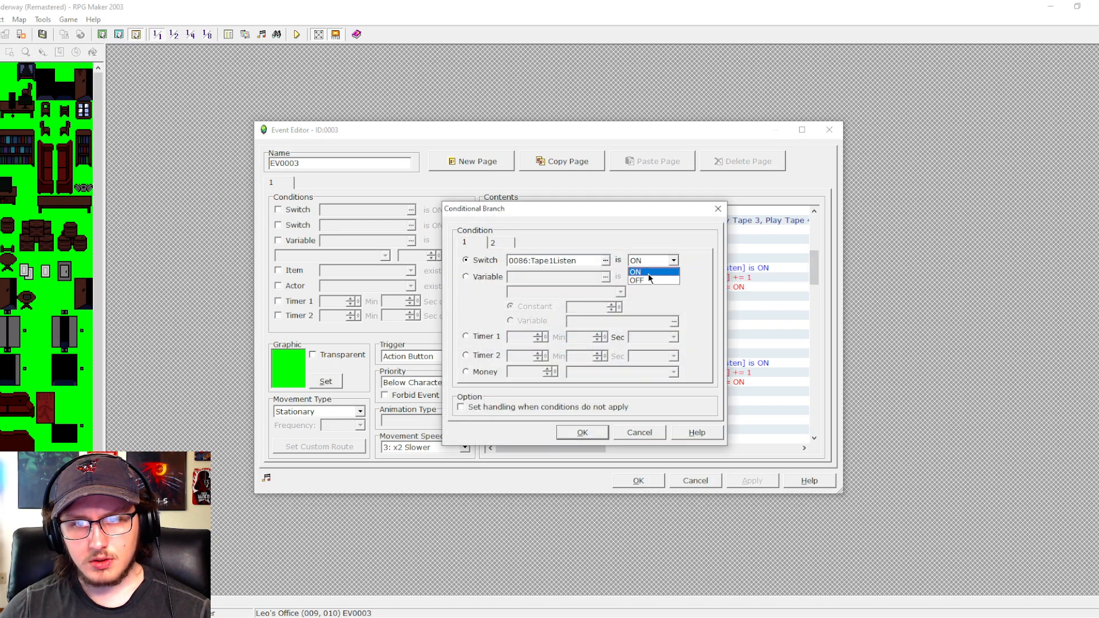
click(648, 277)
click(582, 432)
- Change the conditional branches under Play Tape 2 and Play Tape 3 to require Tape2Listen and Tape3Listen to be OFF
click(714, 366)
double_click(713, 366)
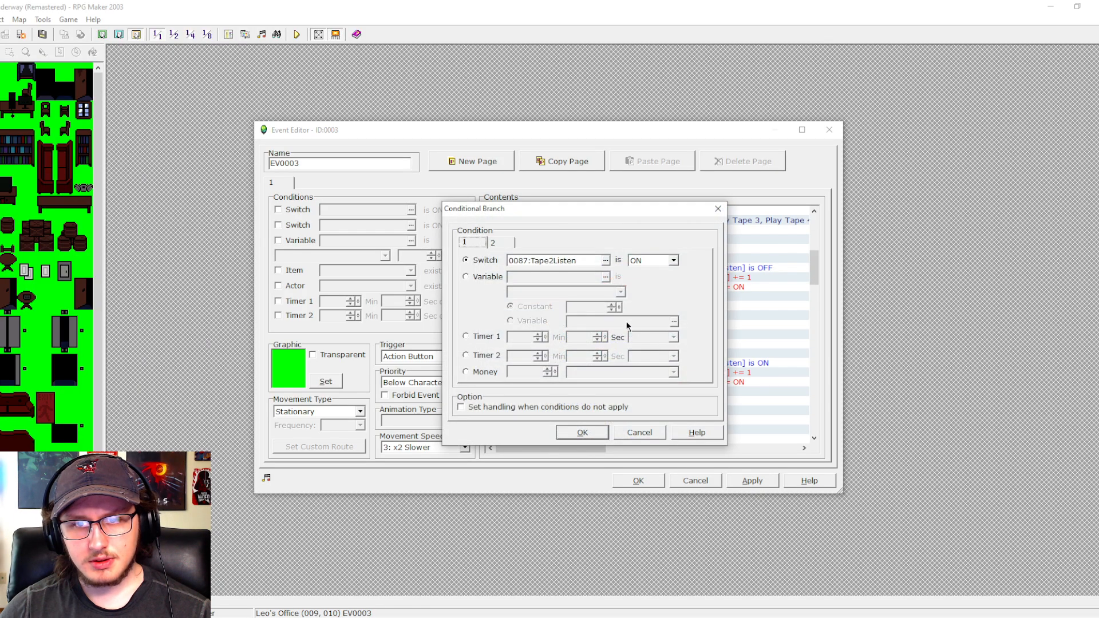
click(647, 277)
click(582, 432)
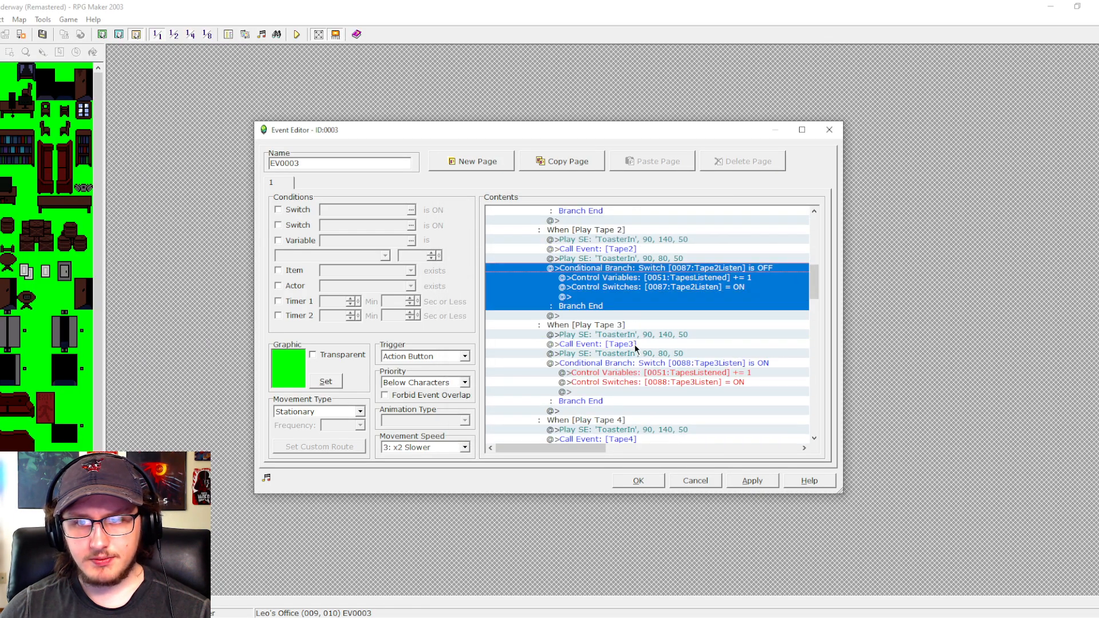
double_click(692, 364)
click(647, 260)
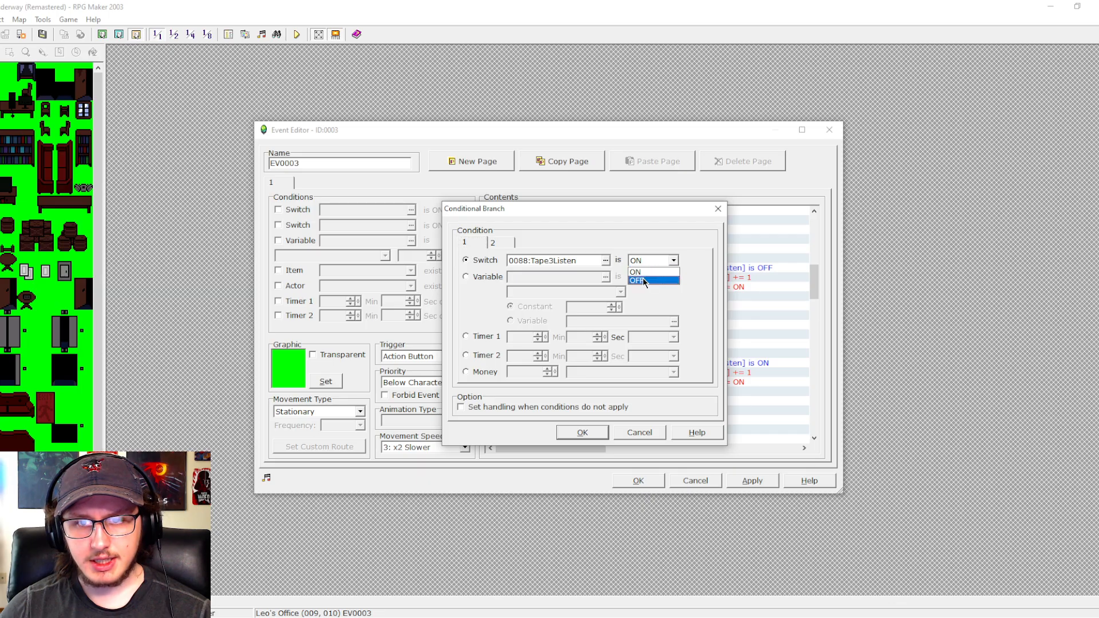
click(583, 432)
- Change the Play Tape 4 branch to require switch 0089:Tape4Listen to be OFF, and keep the event changes
scroll(657, 344, down, 2)
click(661, 366)
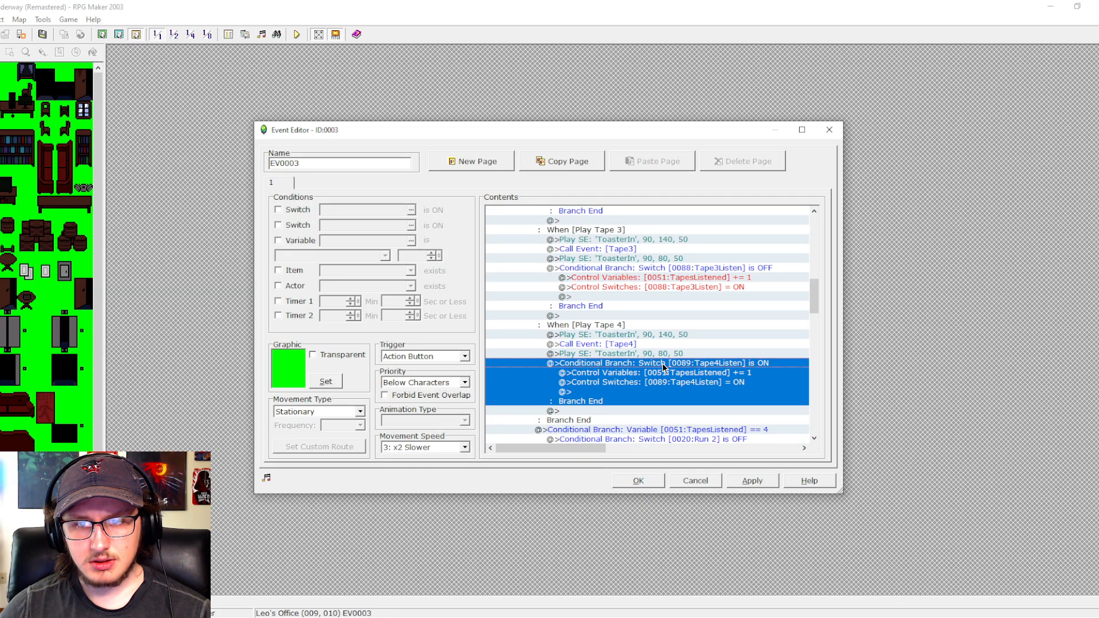
double_click(625, 371)
click(649, 260)
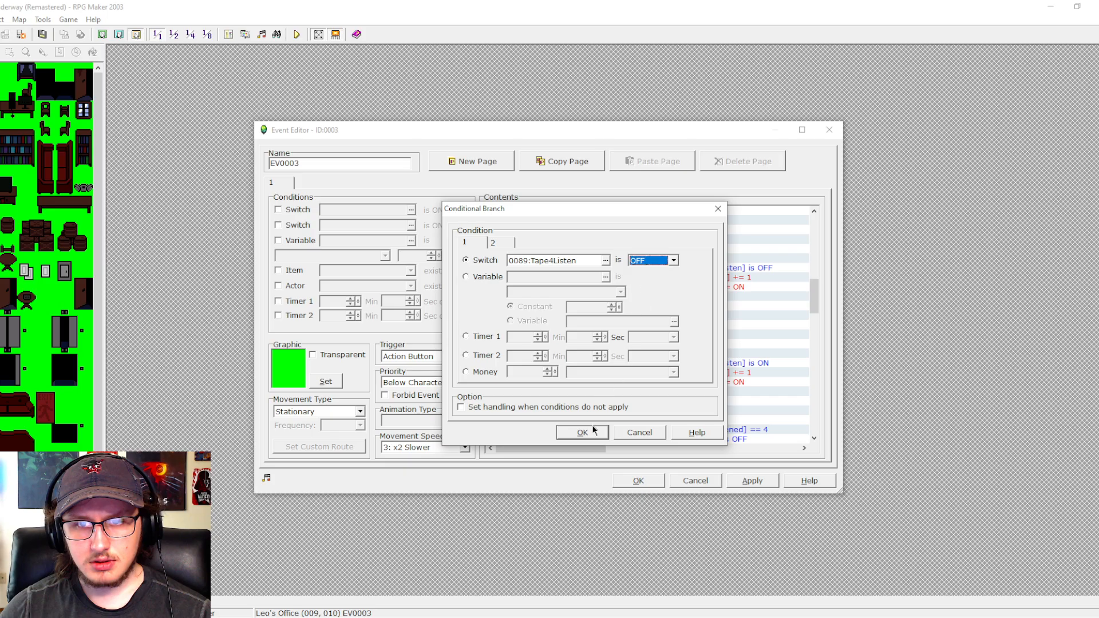
click(594, 430)
scroll(810, 325, down, 1)
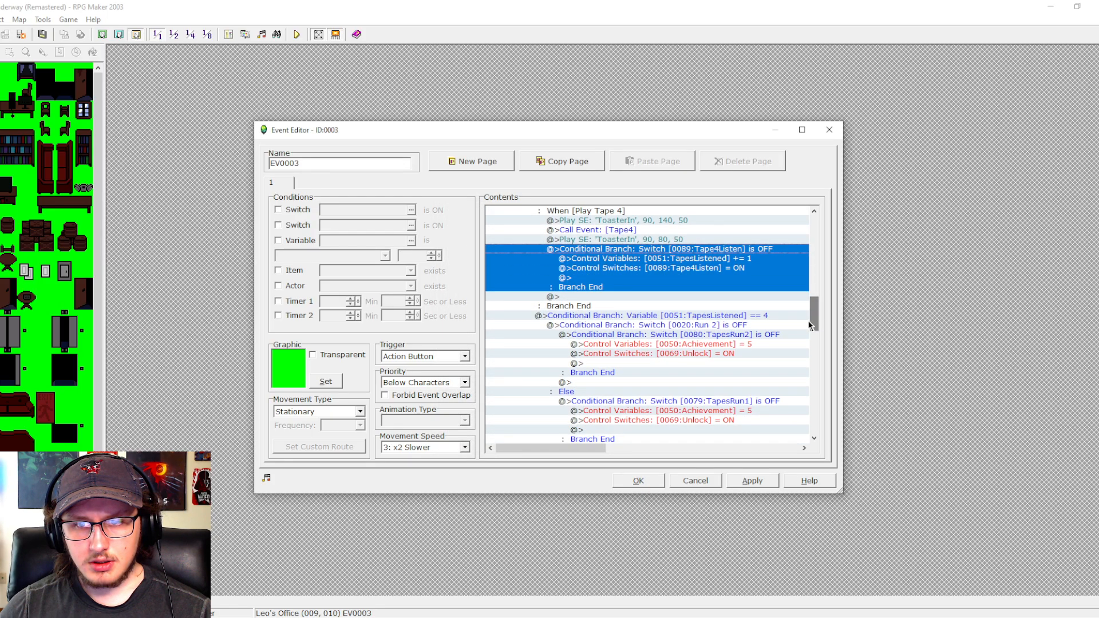
scroll(812, 310, up, 12)
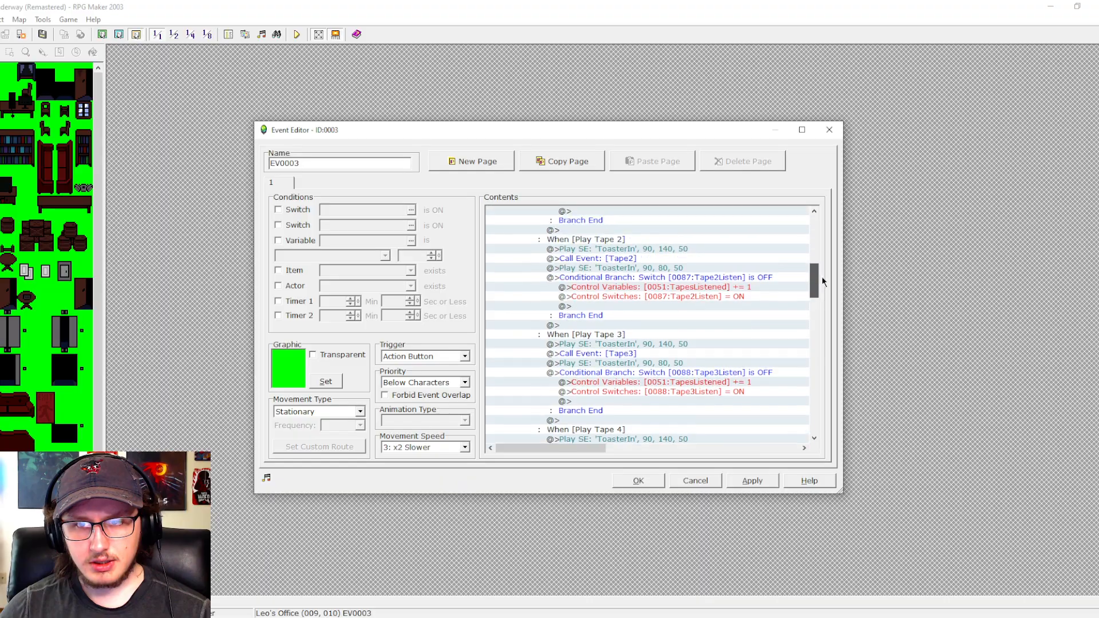
scroll(821, 254, down, 3)
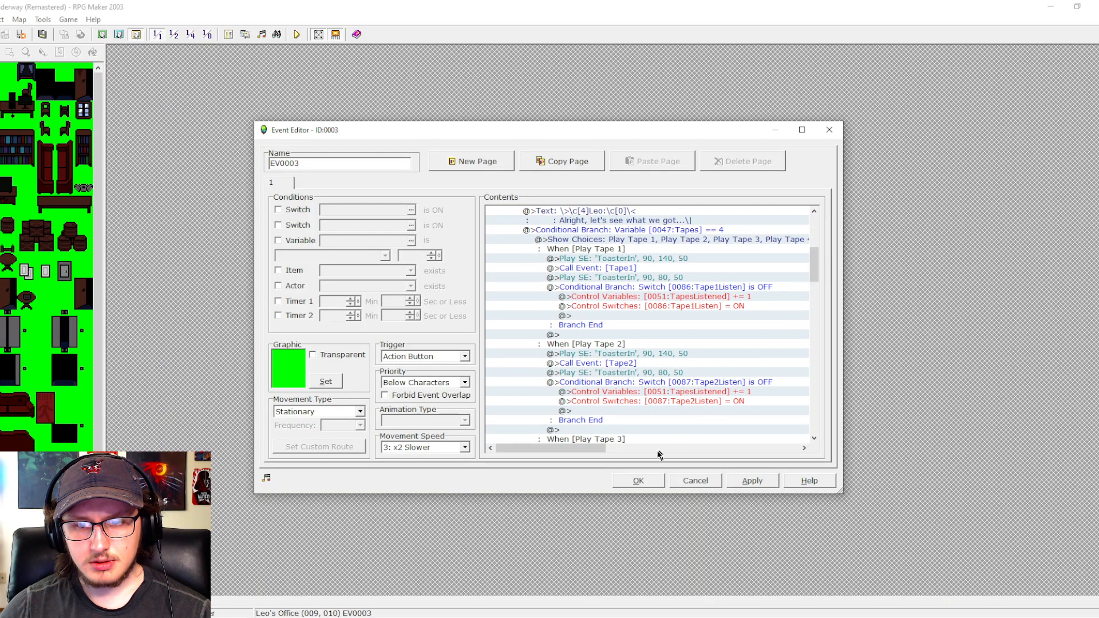
click(638, 480)
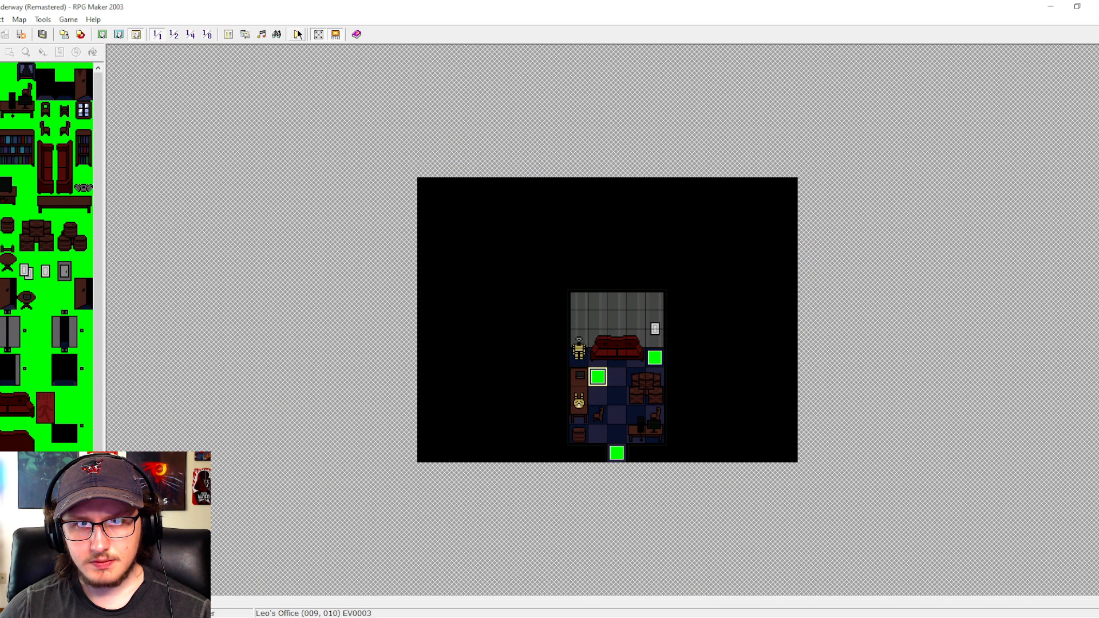
- Reopen the tape player event, look through its commands to the end, and close it
double_click(601, 380)
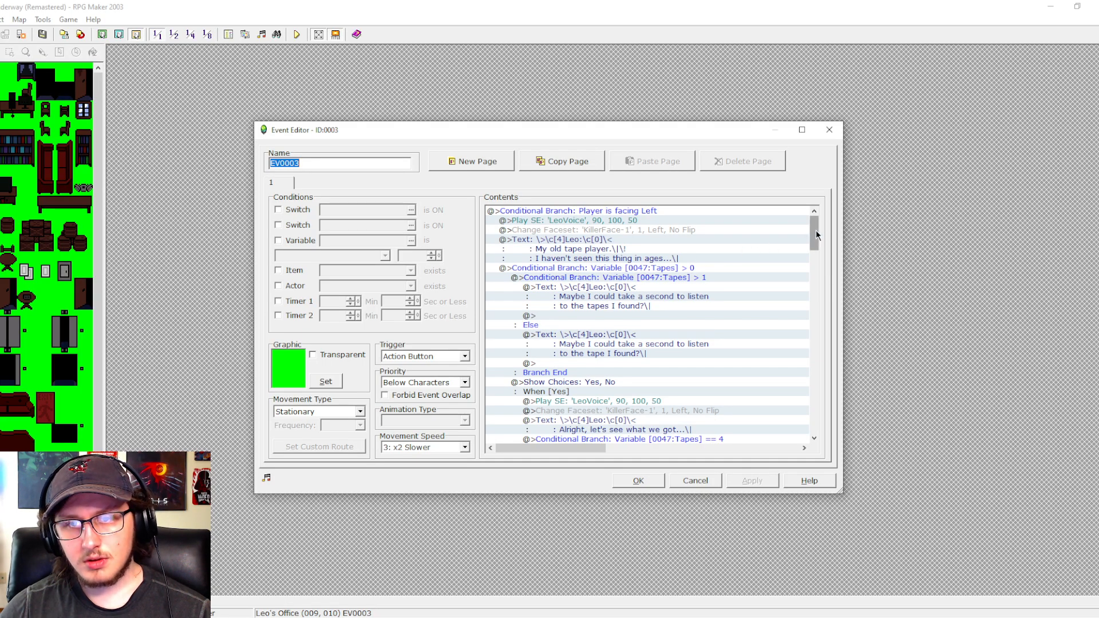
drag(816, 234, 785, 445)
click(655, 480)
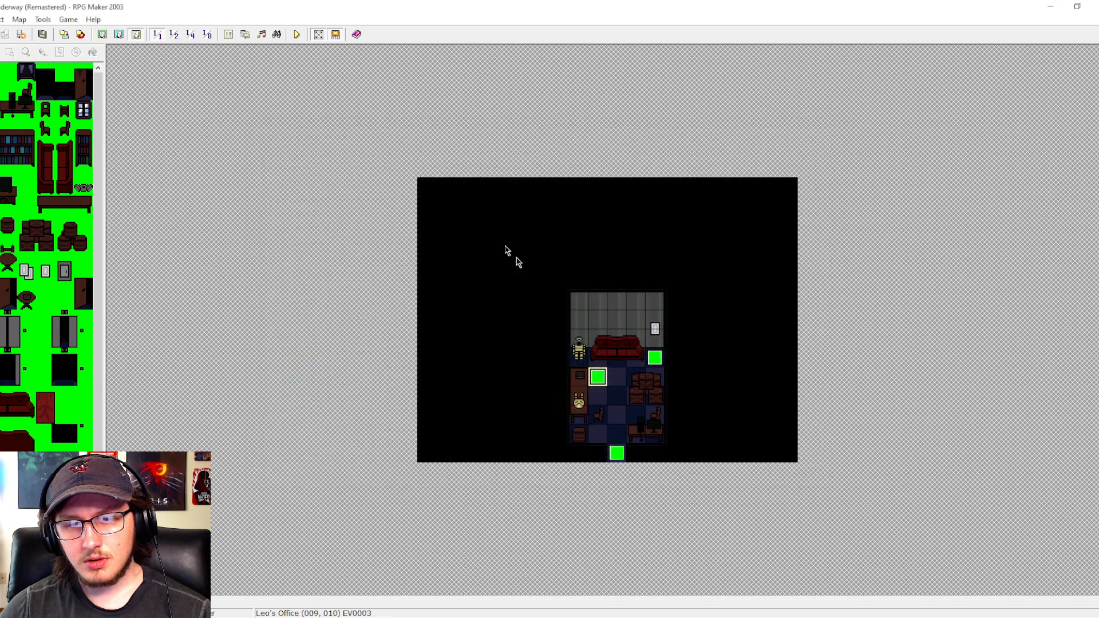
- Start a new playtest and walk through the hallway into Leo's Office
click(295, 35)
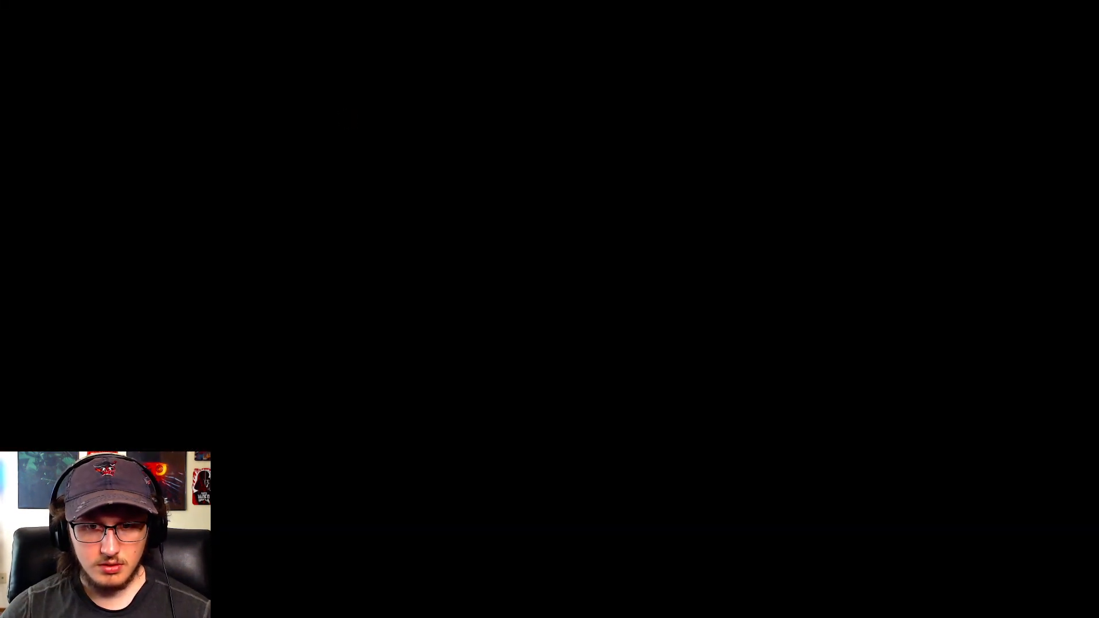
key(Up)
key(Left)
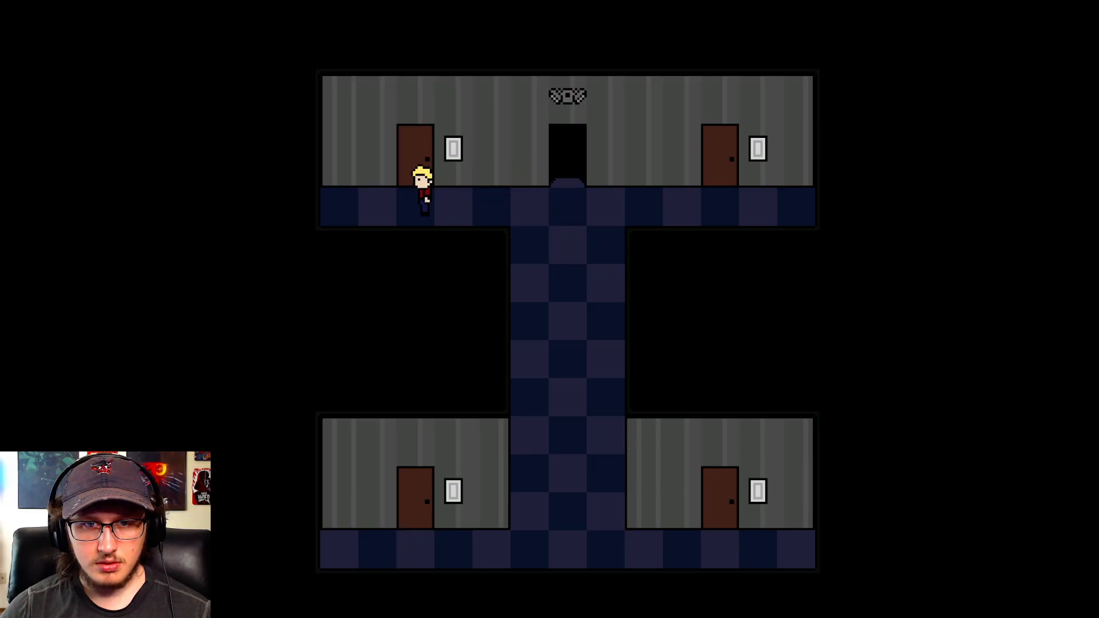
key(Right)
key(Down)
key(Left)
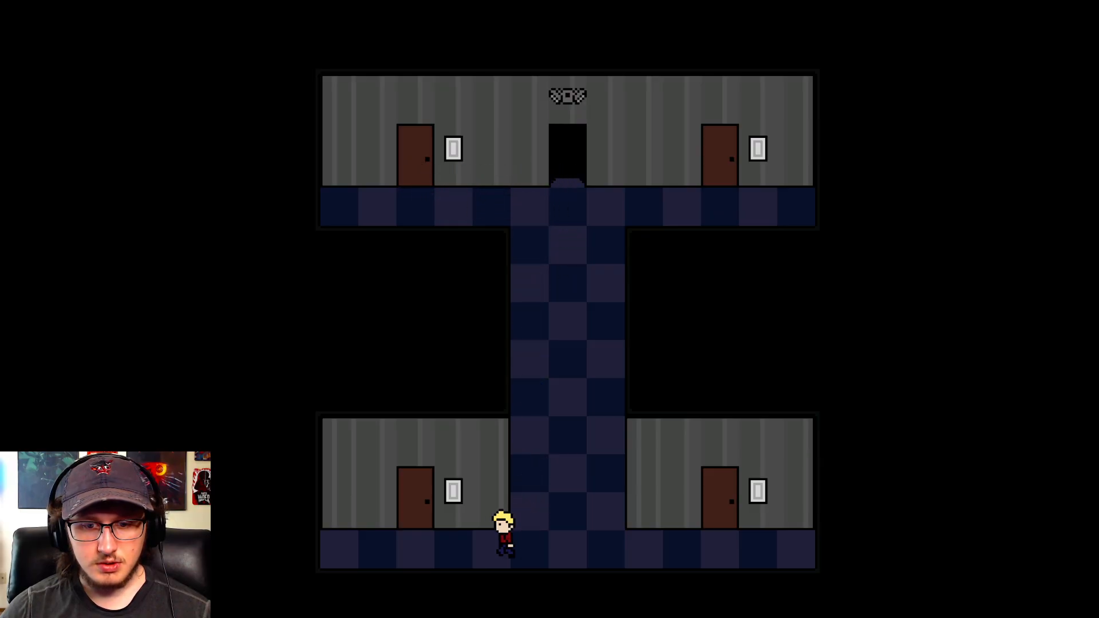
key(Left)
key(Up)
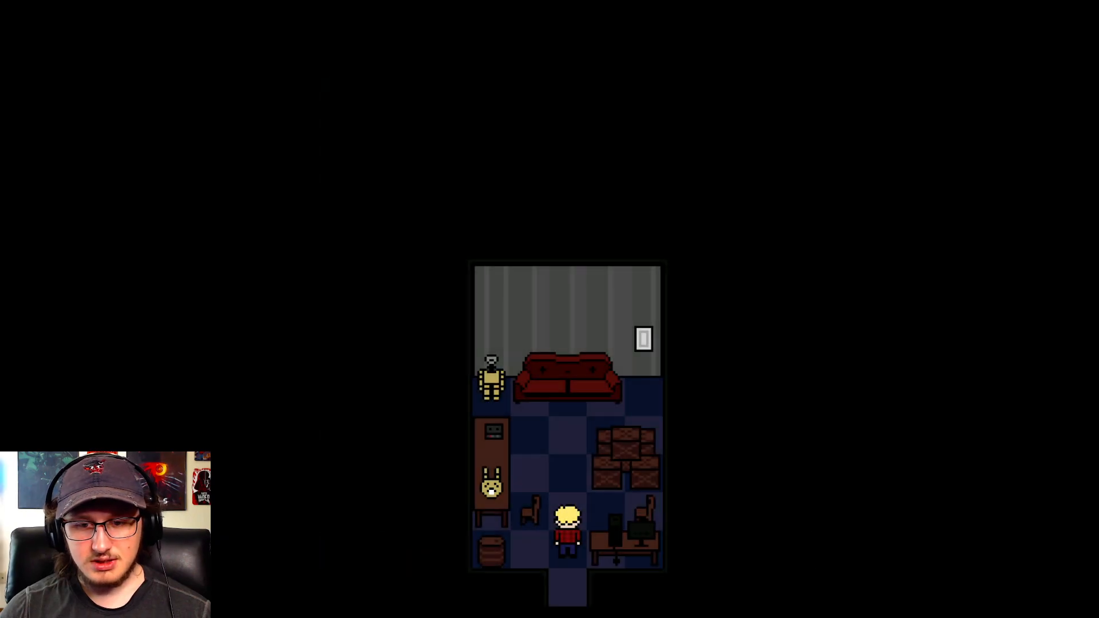
- Walk up to the tape player in Leo's Office and agree to listen to the first tape
key(Up)
key(Left)
key(z)
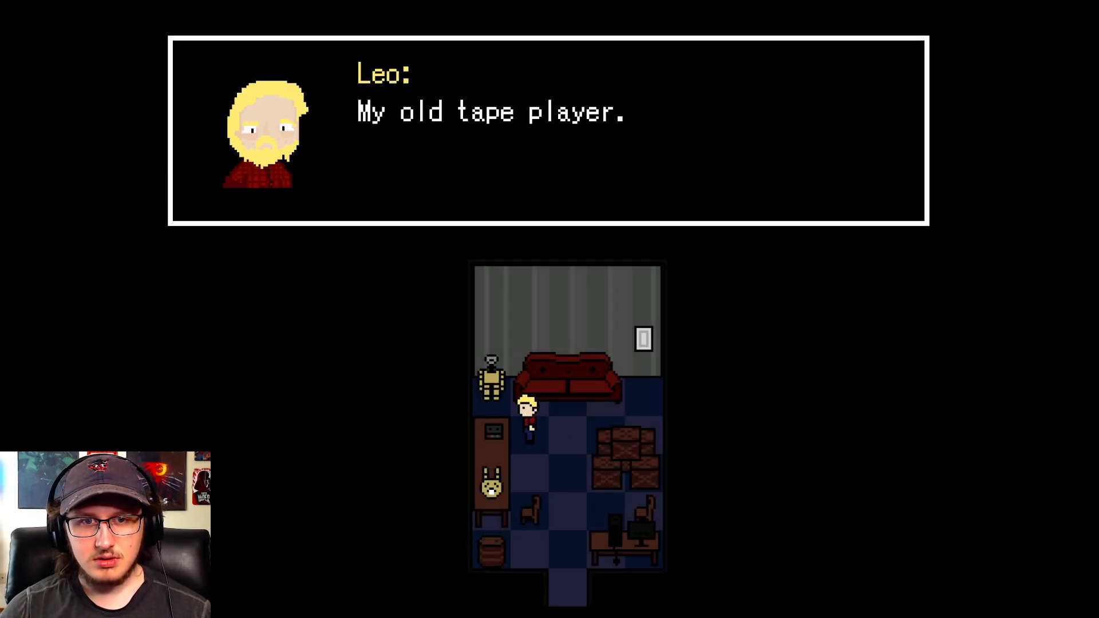
key(z)
key(z)
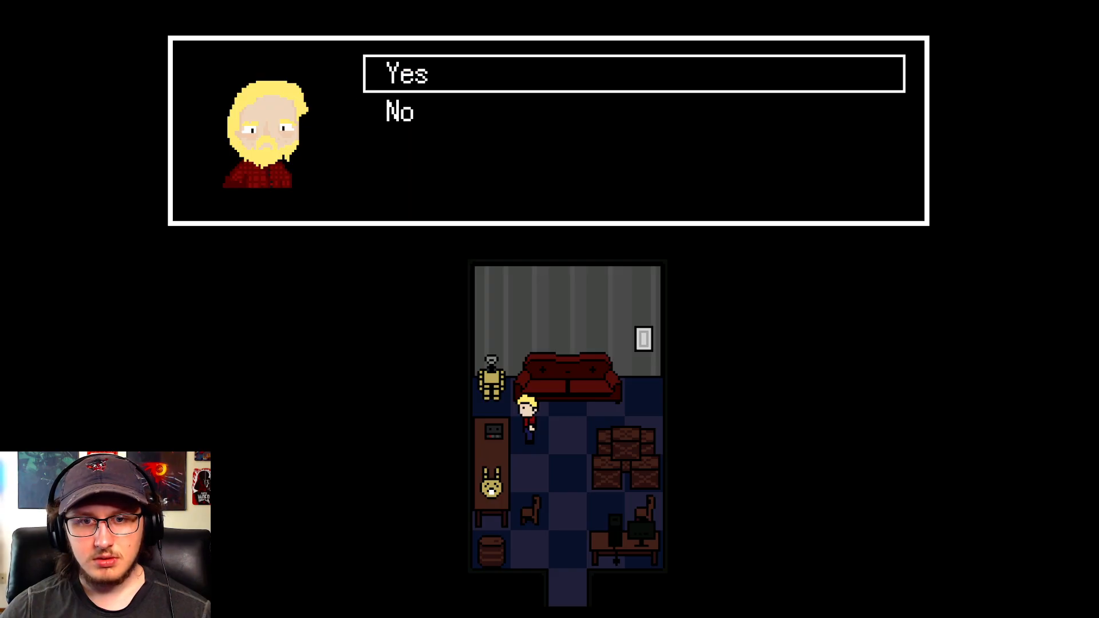
key(z)
- Use the tape player again and play the second tape through to the end of its dialogue
key(z)
key(z)
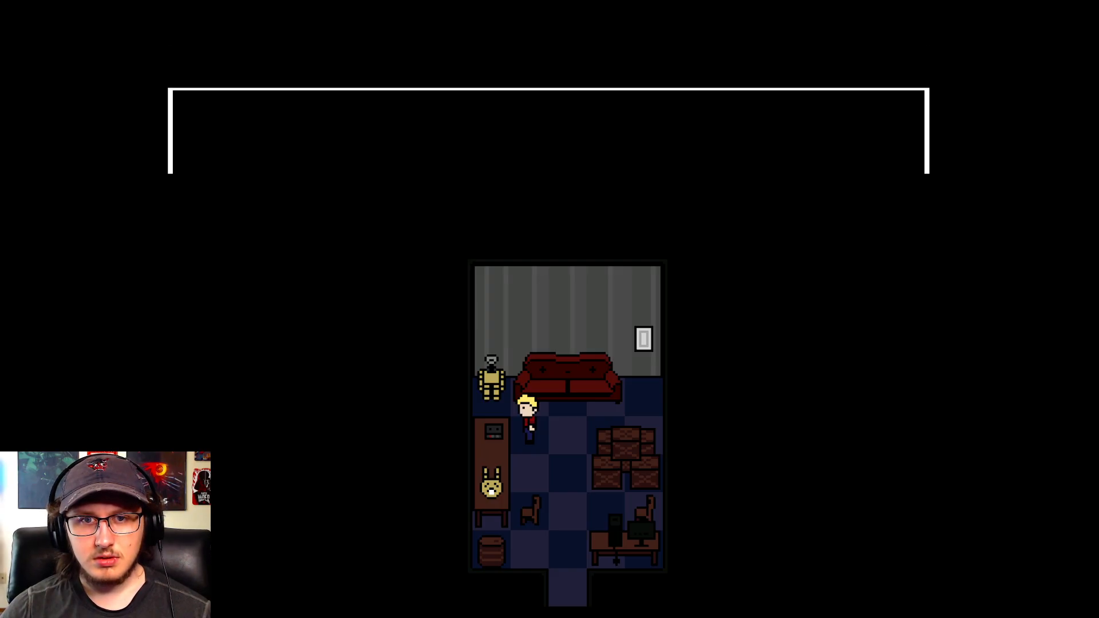
key(z)
key(z)
key(z)
key(z)
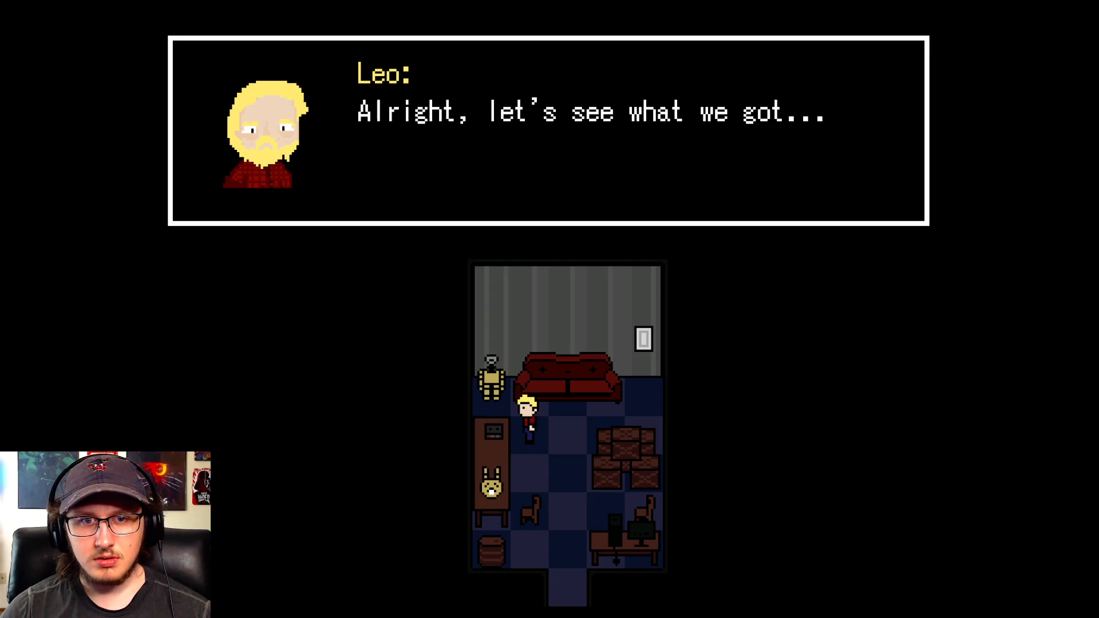
key(z)
key(z)
key(z)
key(z)
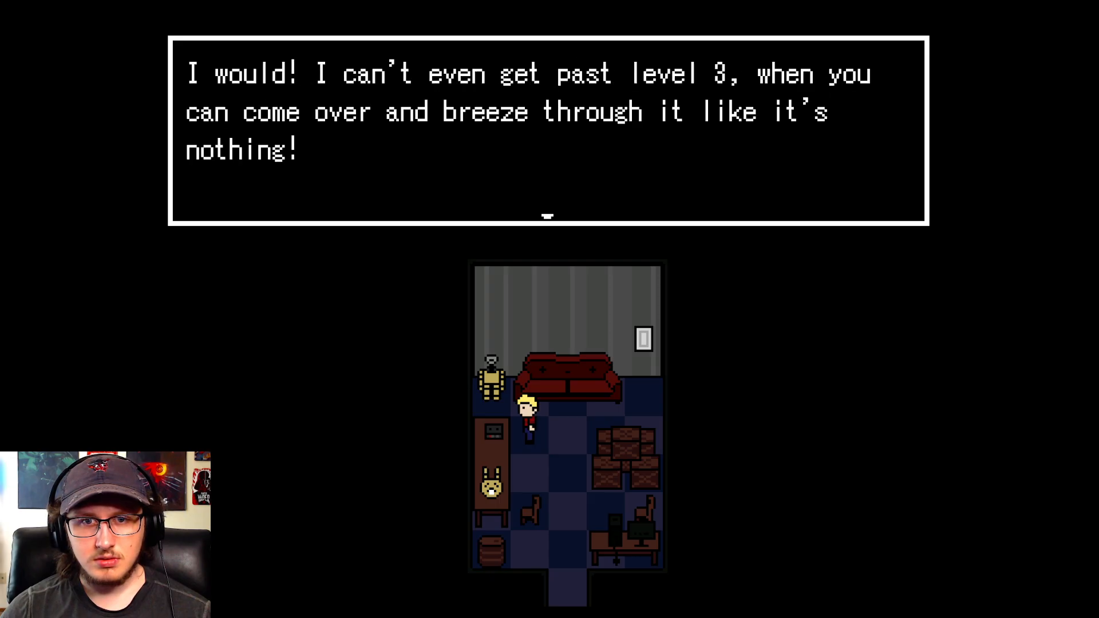
key(z)
key(z)
- Use the tape player once more, agree to listen, and play Tape 3
key(z)
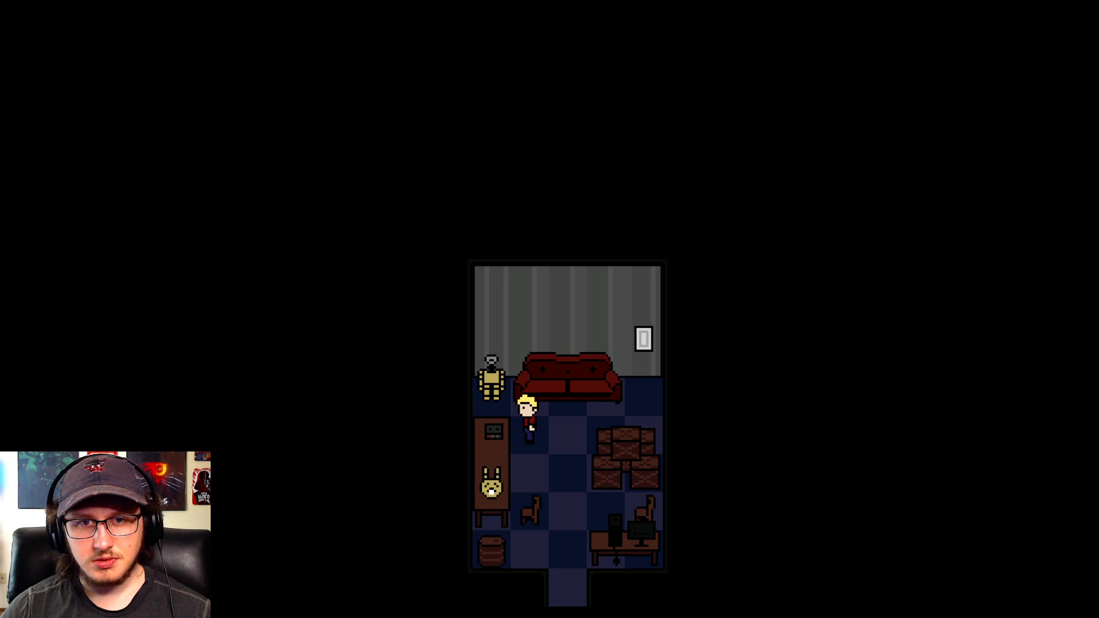
key(z)
key(z)
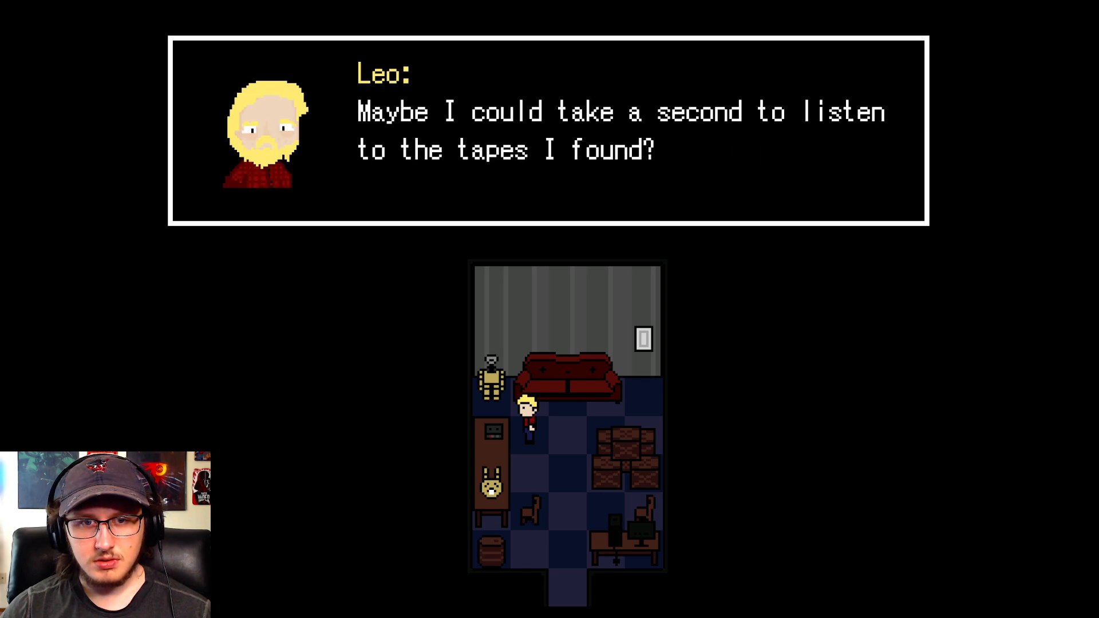
key(z)
key(Down)
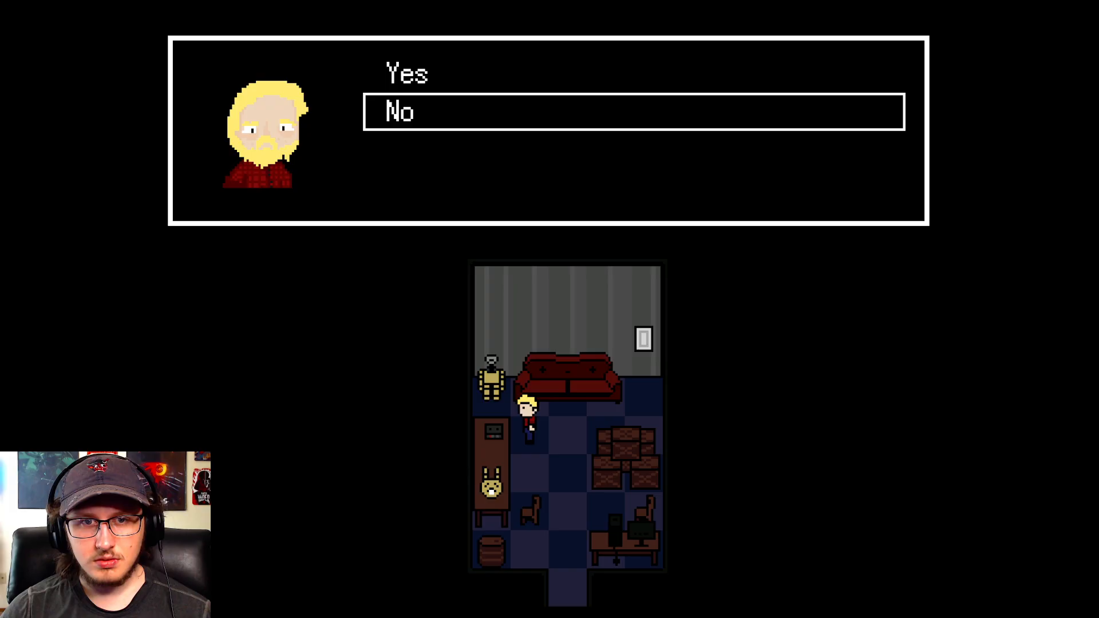
key(z)
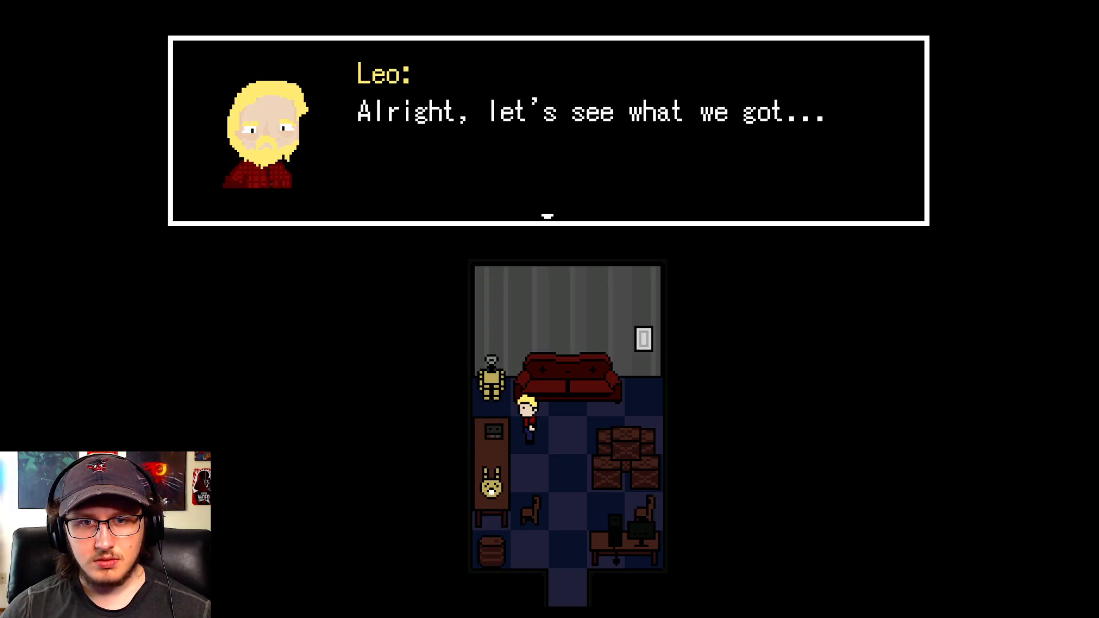
key(z)
key(Down)
key(Down)
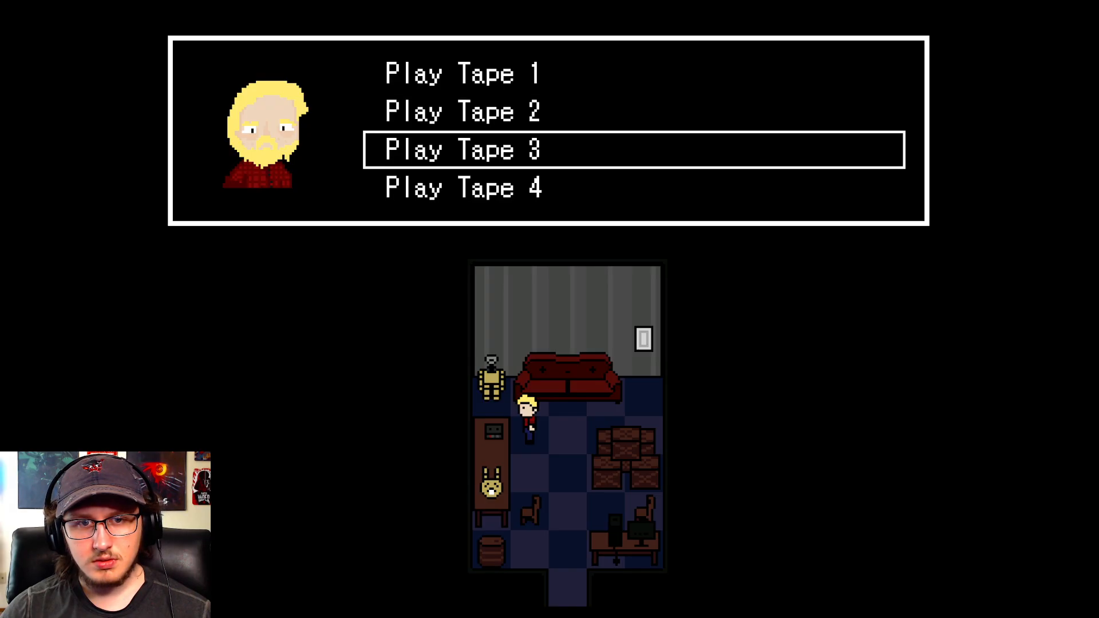
key(z)
- Return to the tape player's tape choices and play Tape 4 through its dialogue
key(z)
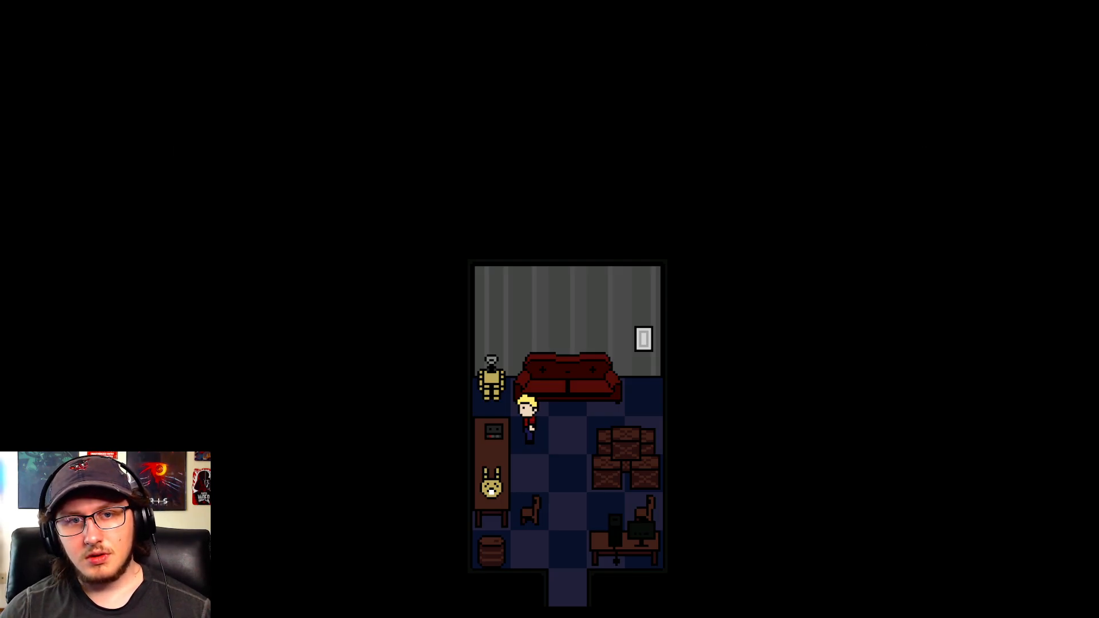
key(z)
key(z)
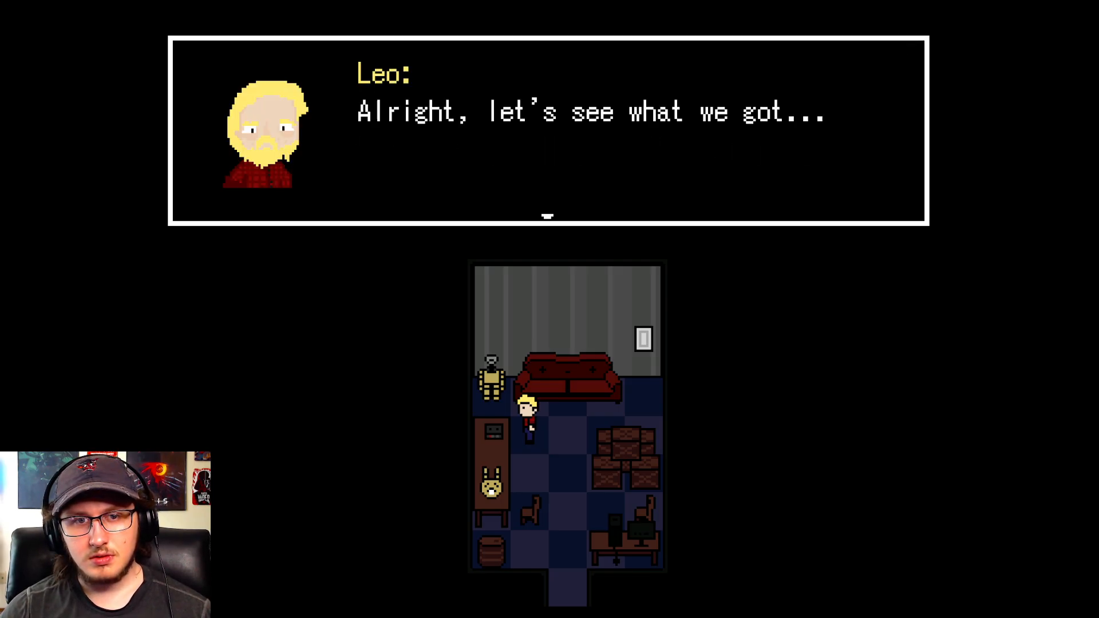
key(z)
key(Down)
key(Down)
key(Down)
key(z)
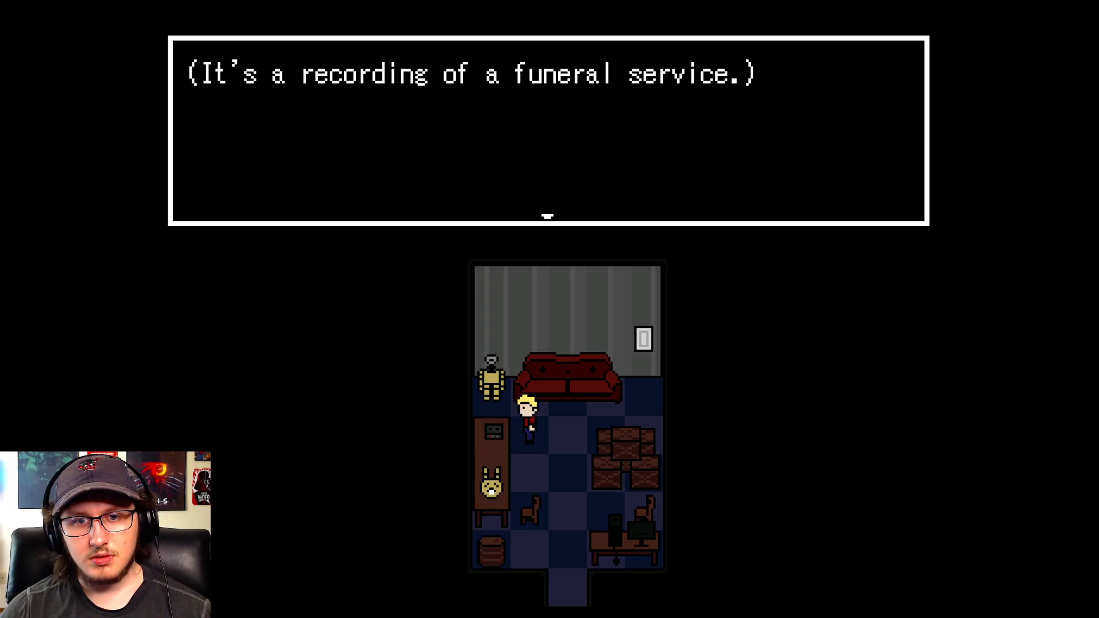
key(z)
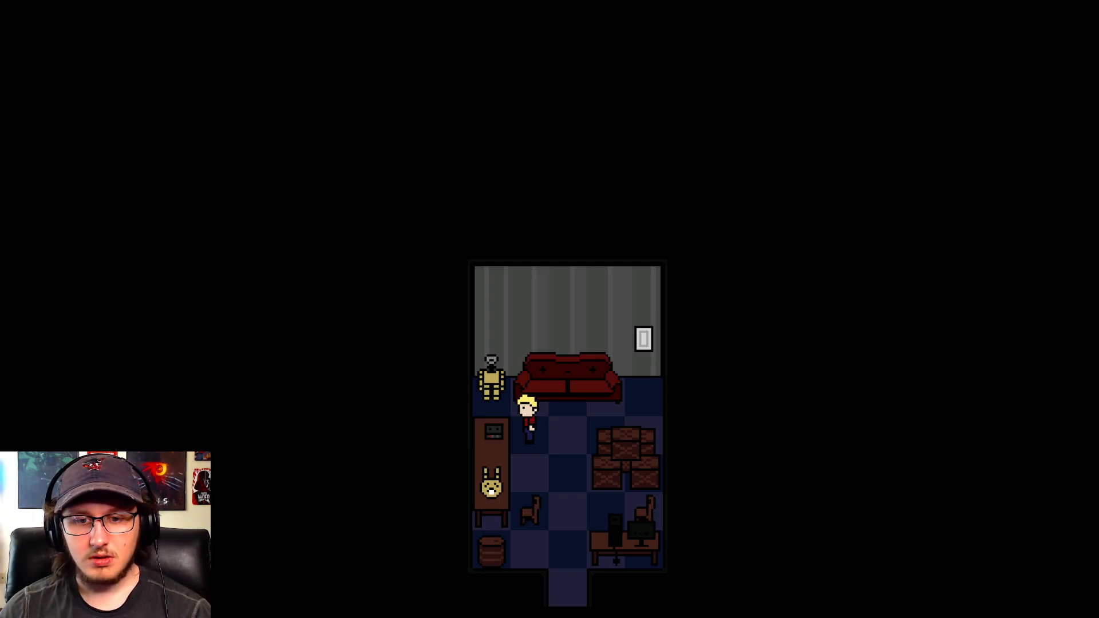
- Inspect switches 0071-0080 in the playtest's debug list, including TapesRun1 and TapesRun2
key(F9)
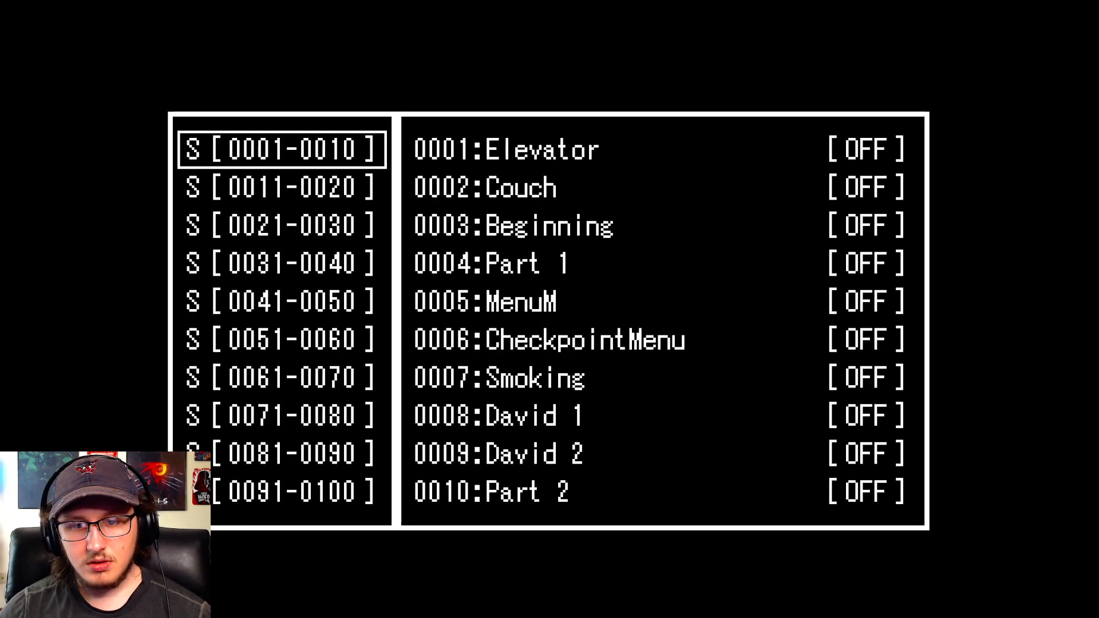
key(Down)
key(Down)
key(Down)
key(Down)
key(Down)
key(Down)
key(Down)
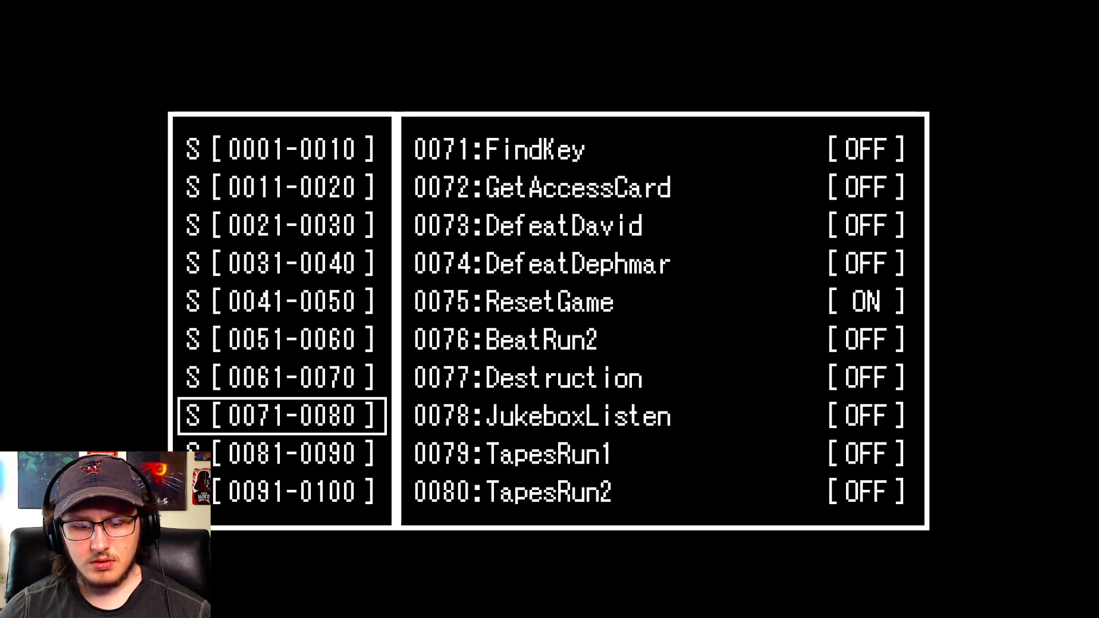
- End the playtest and reopen the tape player event at the TapesListened == 4 conditional branch
key(F4)
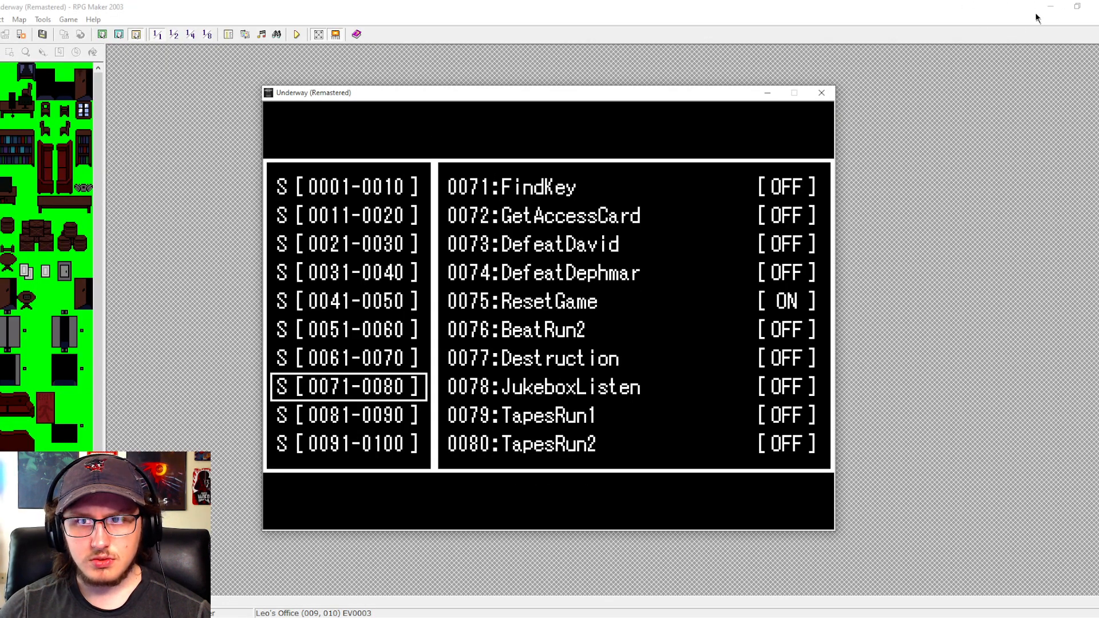
click(820, 94)
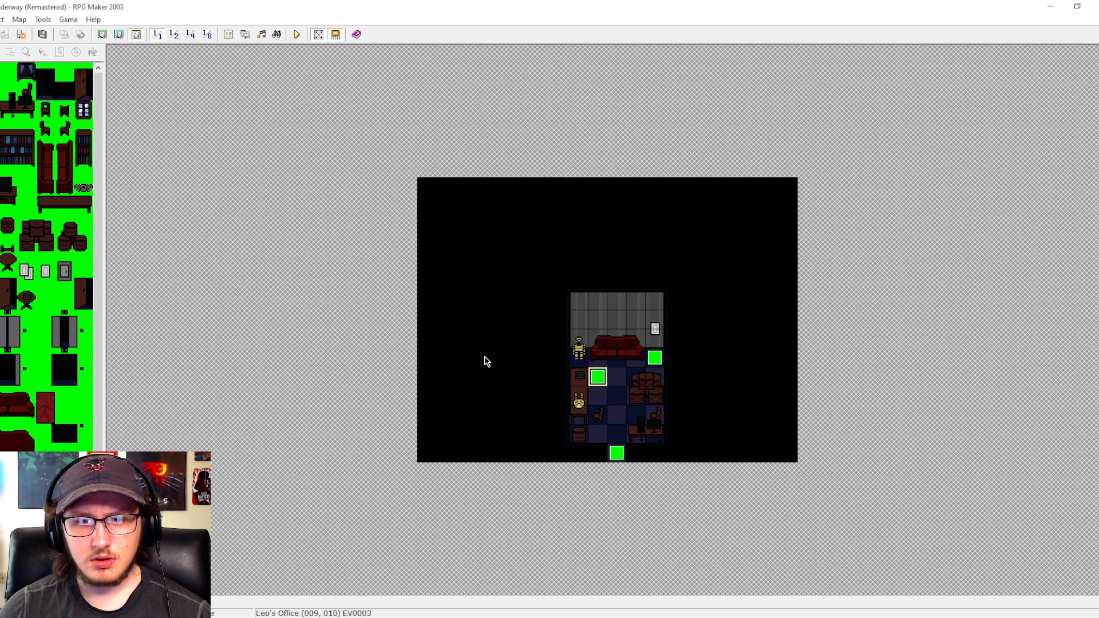
double_click(595, 375)
drag(813, 230, 823, 320)
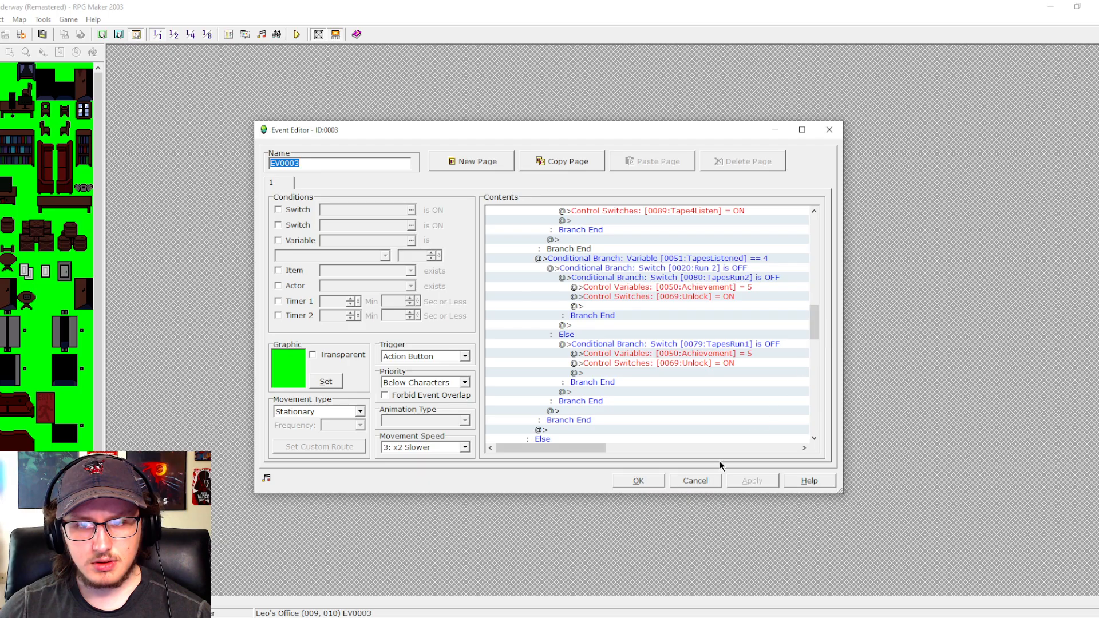
- Set the Achievement variable to 9 in the TapesRun2 branch and to 10 in the TapesRun1 branch
click(730, 286)
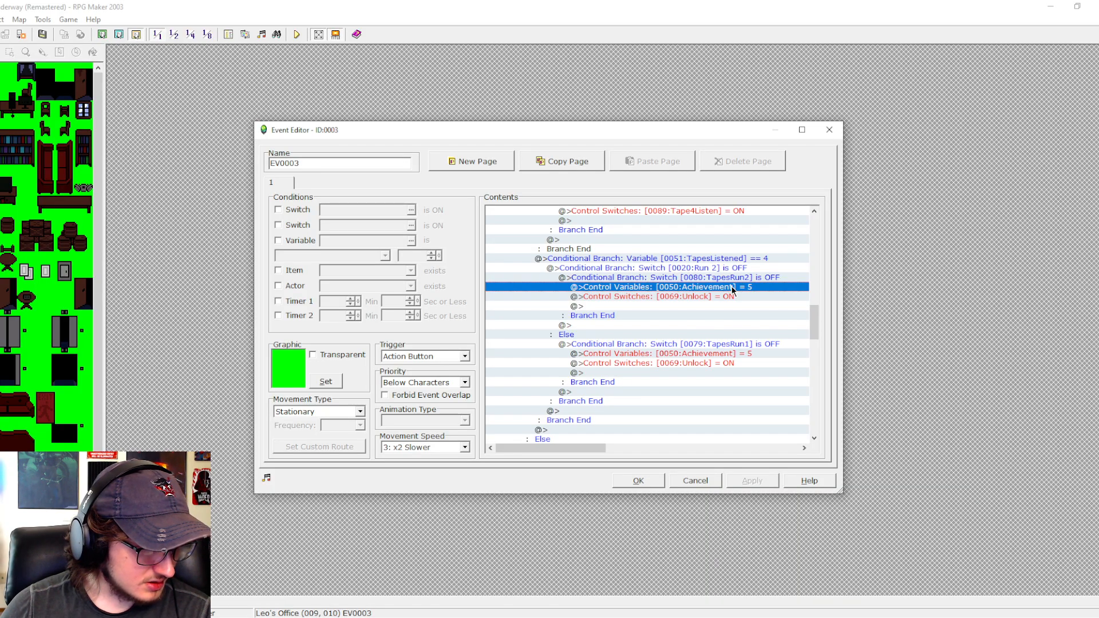
double_click(730, 286)
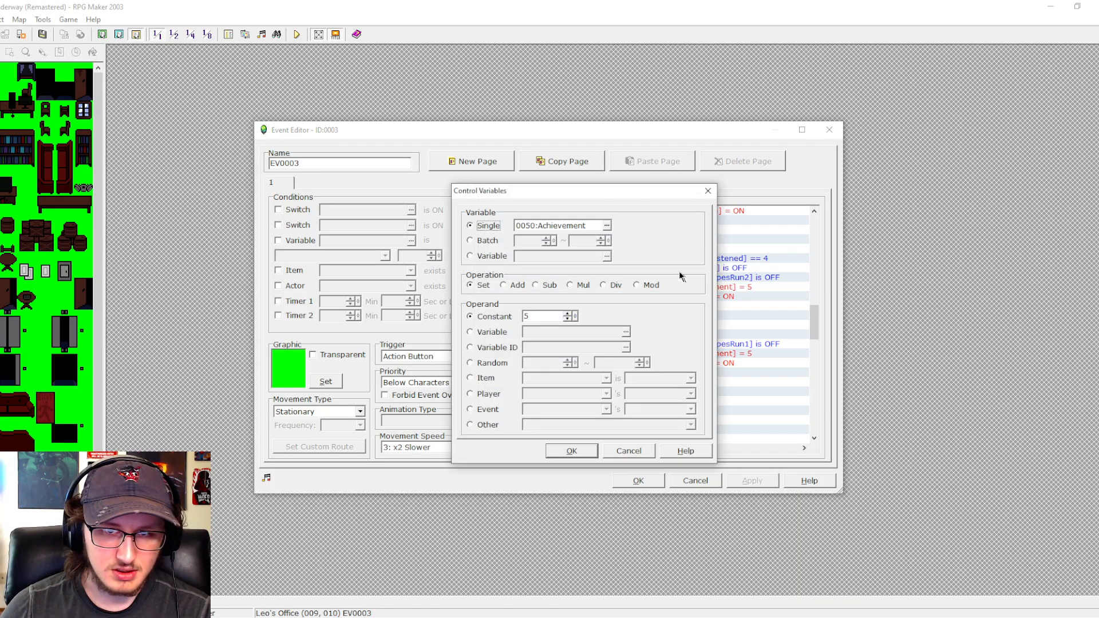
double_click(551, 315)
text(9)
key(Return)
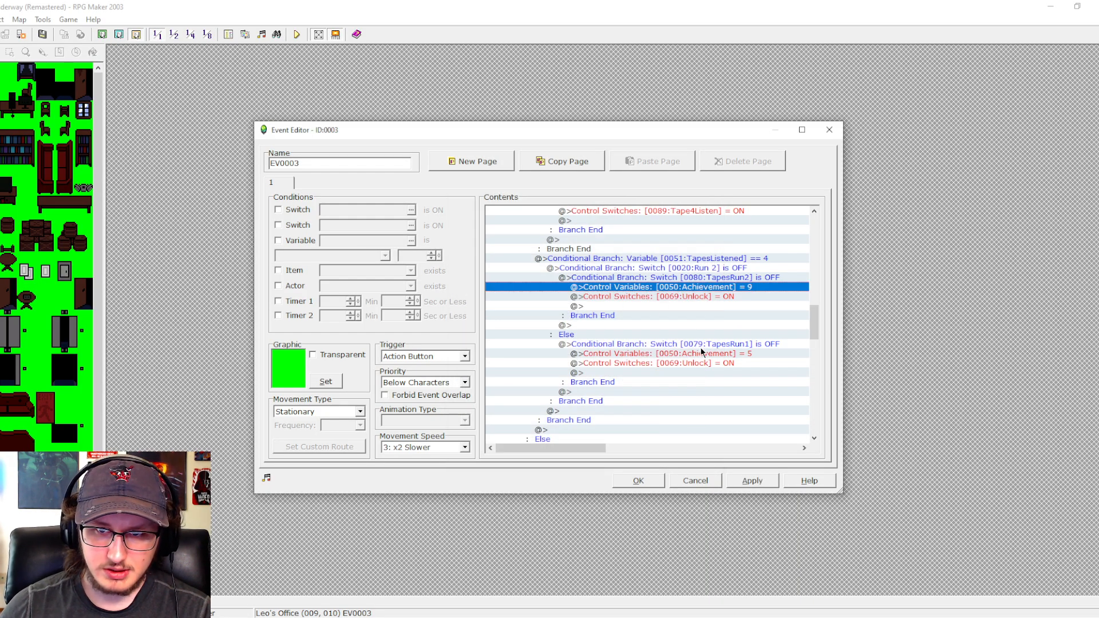
double_click(698, 353)
double_click(551, 315)
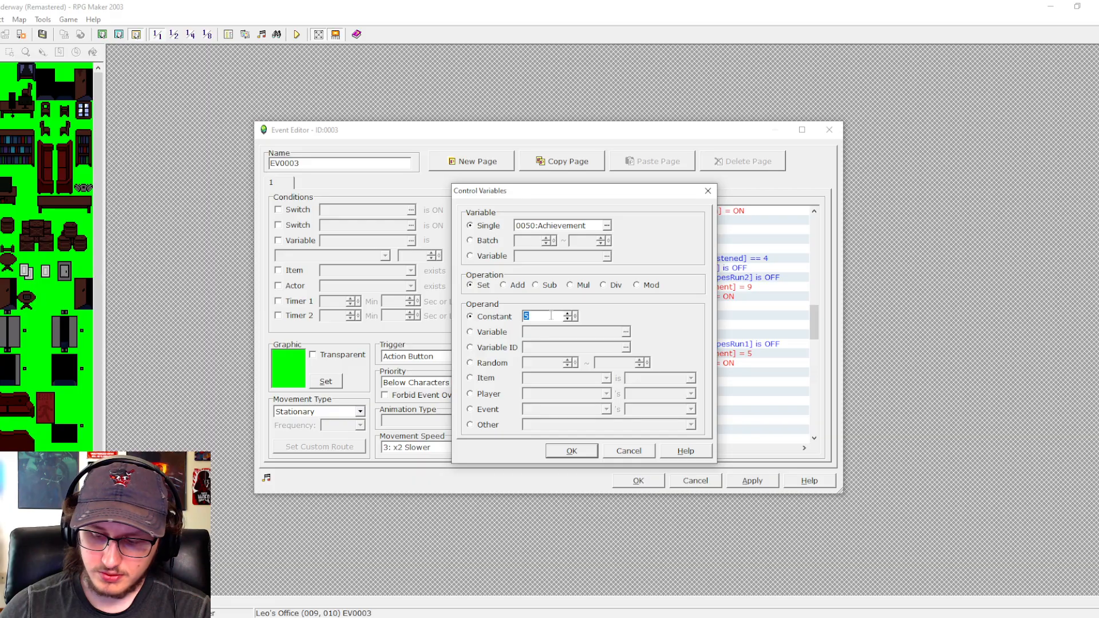
text(10)
key(Return)
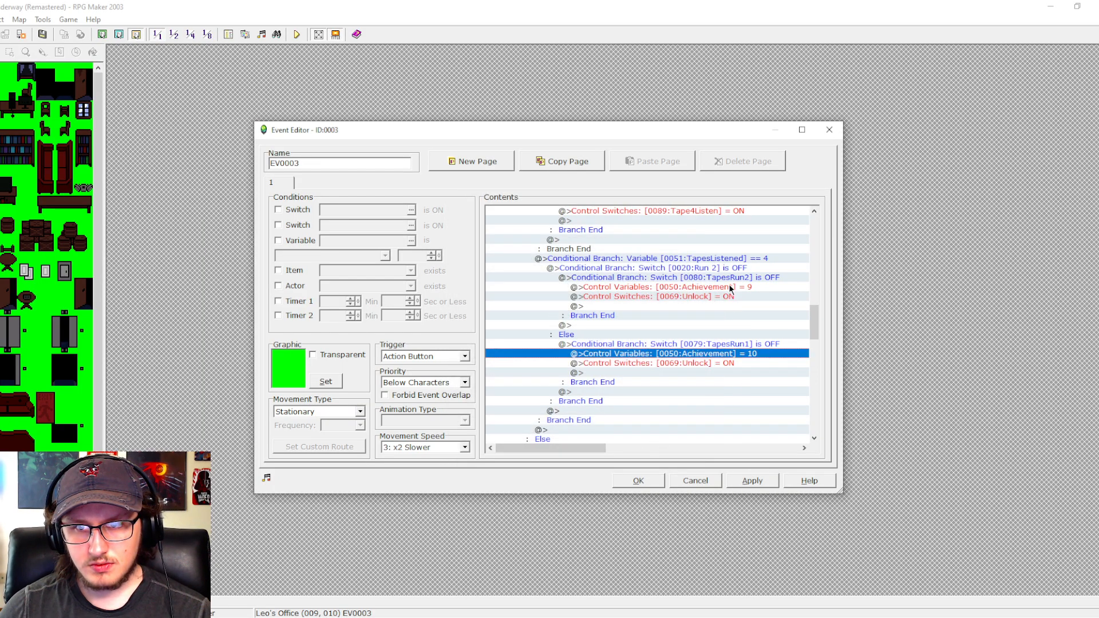
- Change the conditional branch on switch 0020:Run 2 inside the TapesListened check to require ON
click(724, 269)
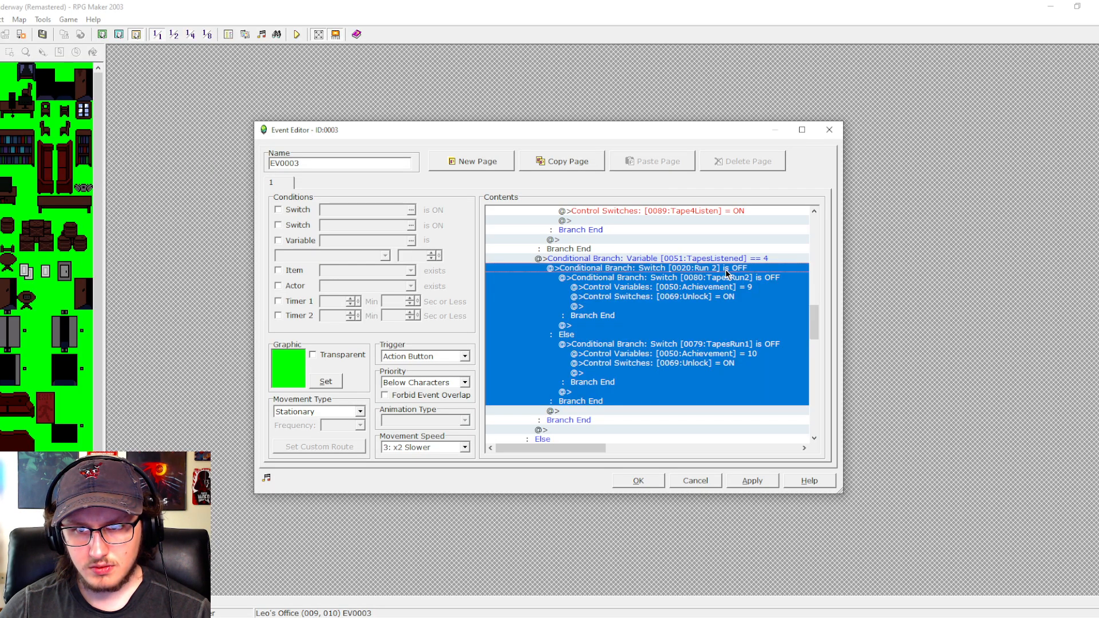
click(726, 280)
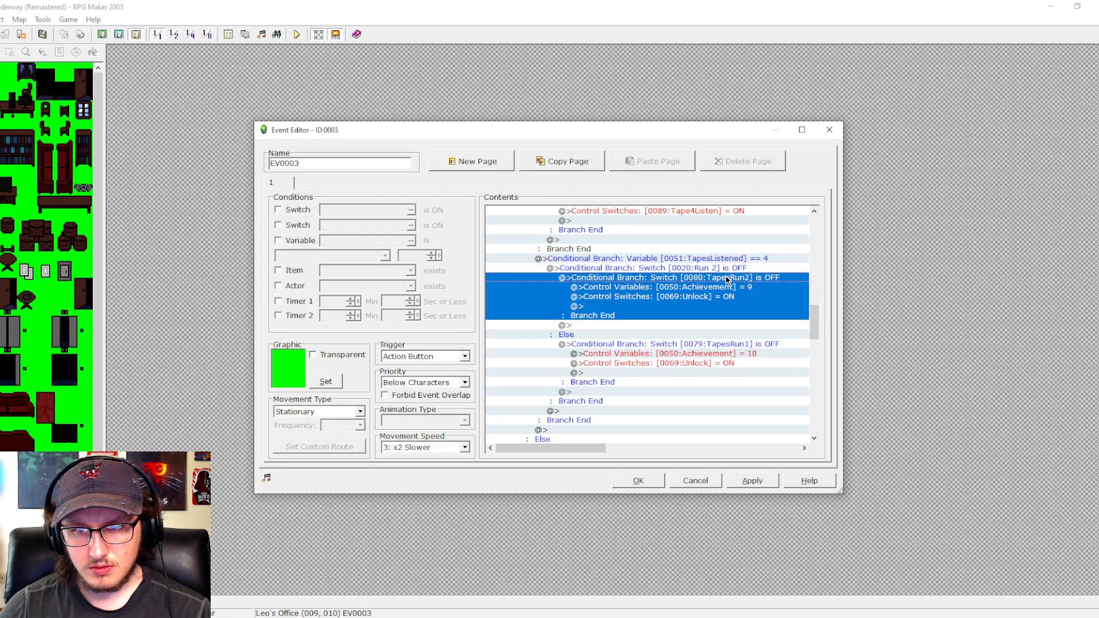
click(726, 271)
double_click(726, 269)
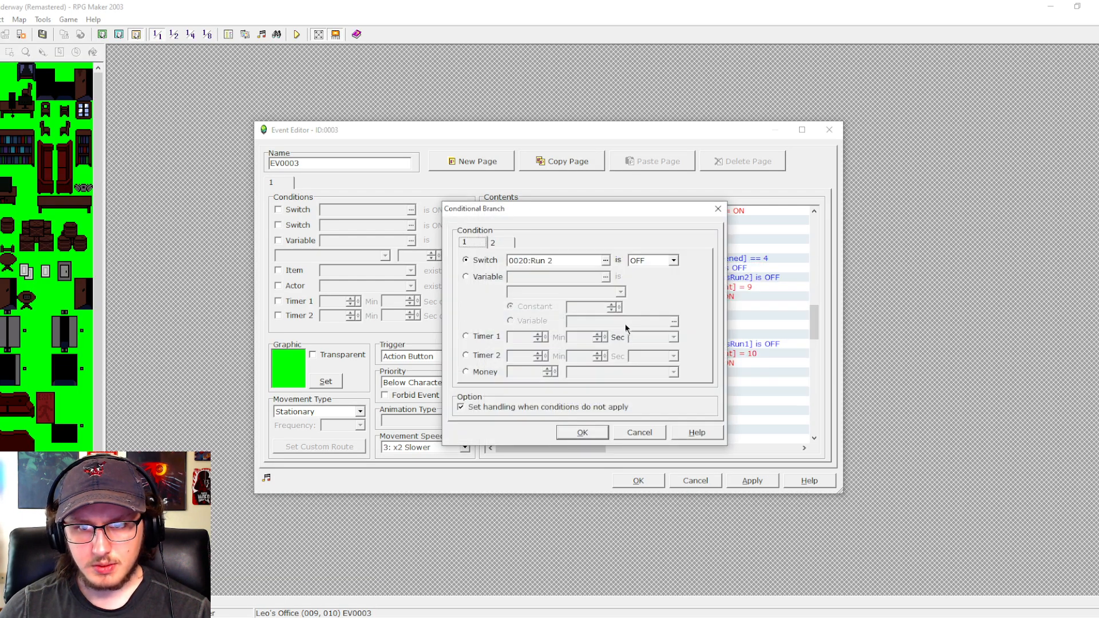
click(658, 269)
key(Return)
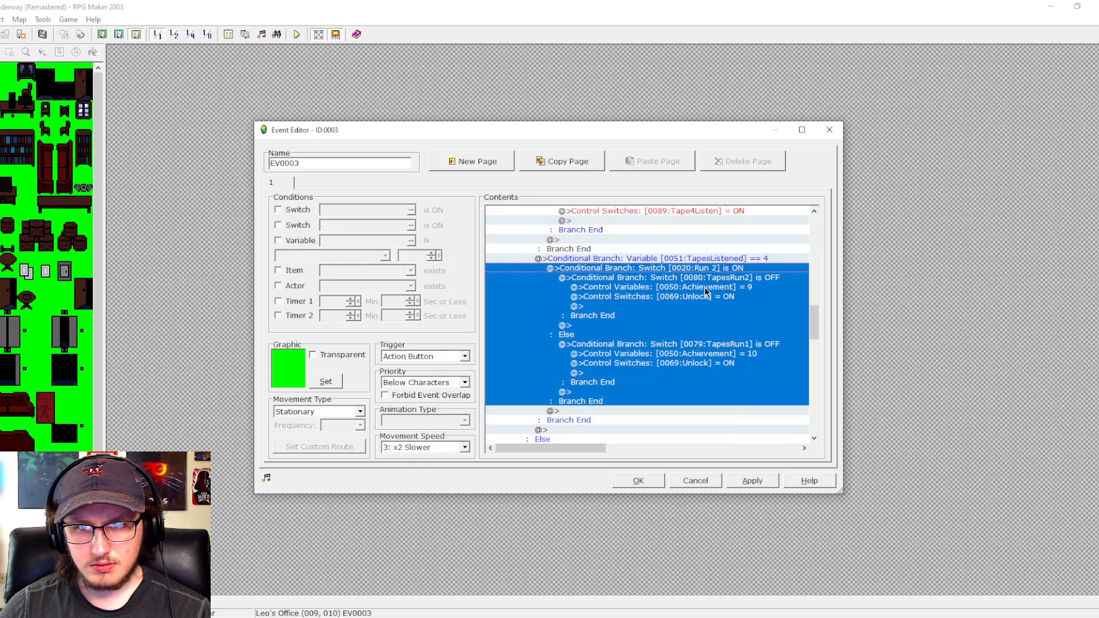
- Set the Achievement variable to 10 under TapesRun2 and to 9 under TapesRun1, and keep the event changes
double_click(705, 287)
double_click(541, 316)
text(10)
key(Return)
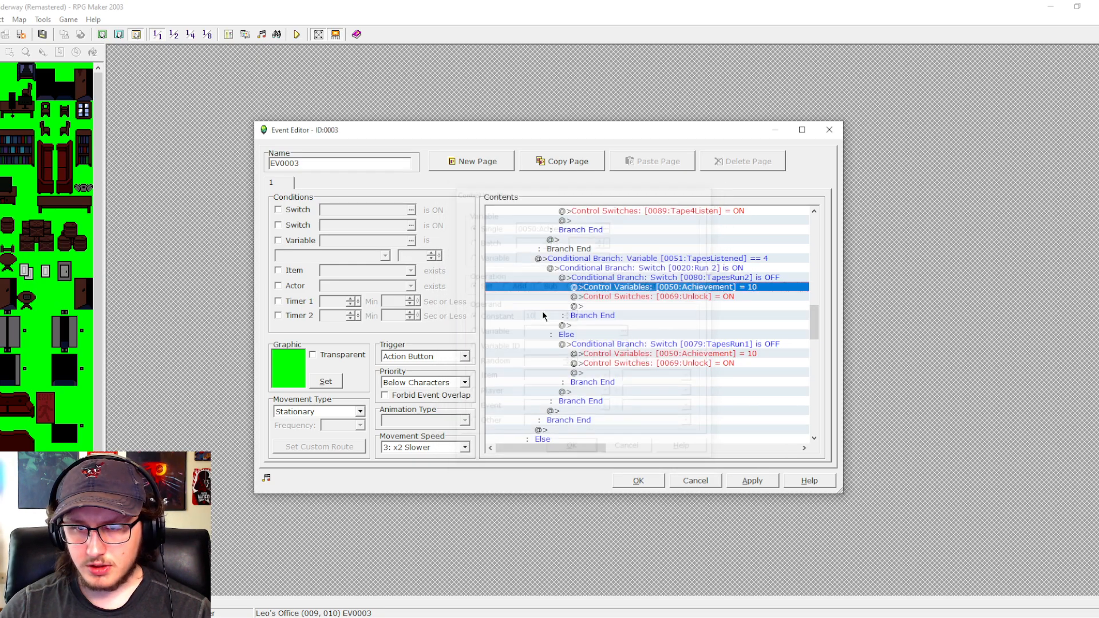
double_click(651, 353)
double_click(541, 316)
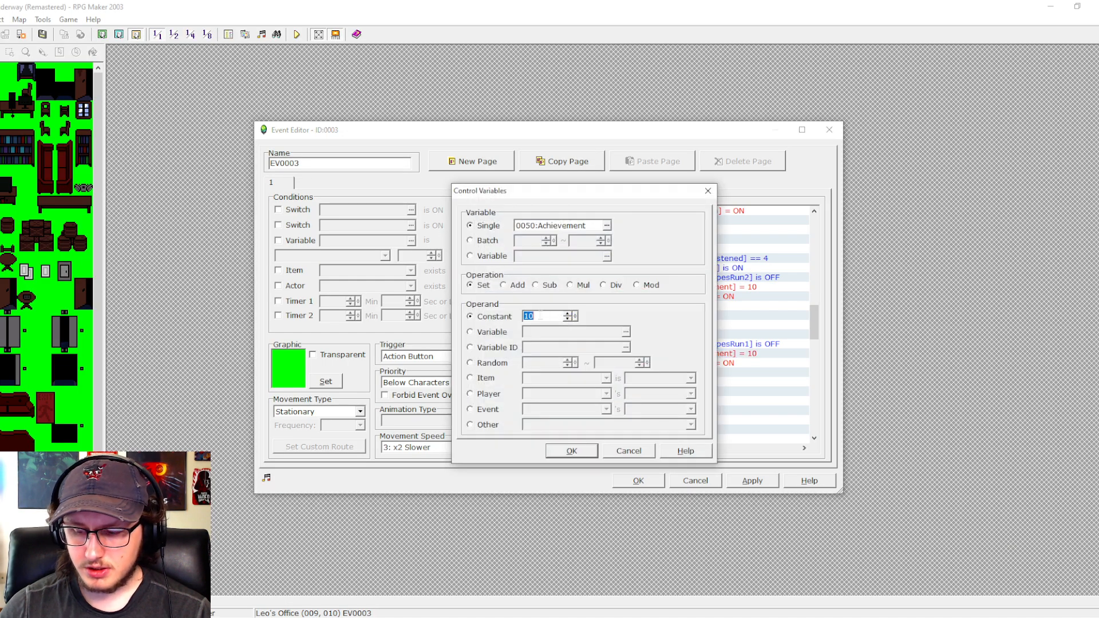
text(9)
key(Return)
click(752, 480)
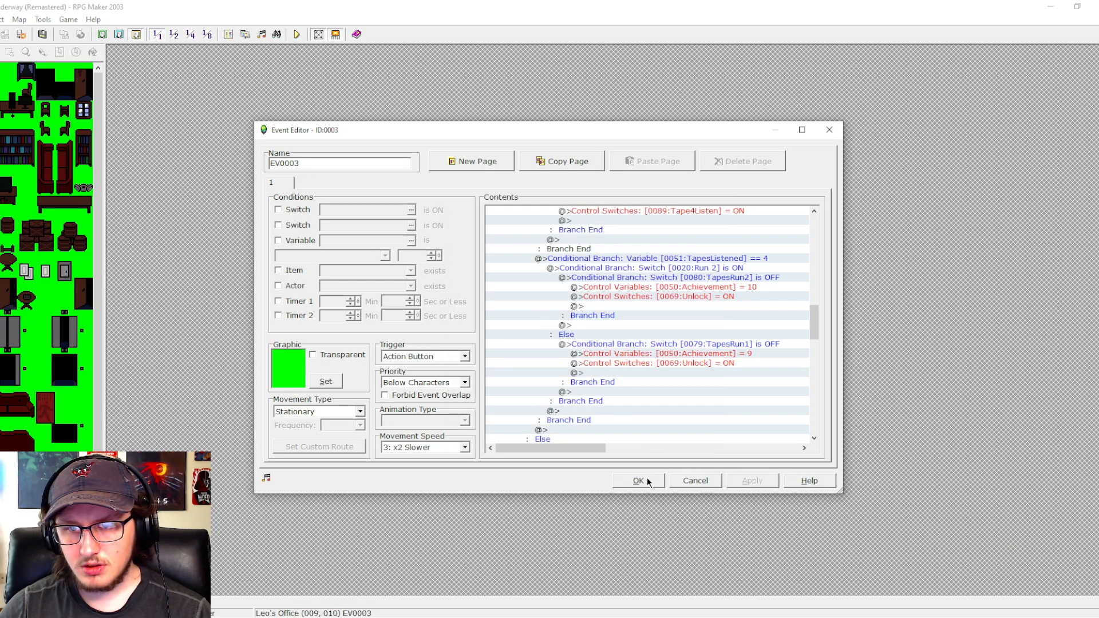
click(647, 481)
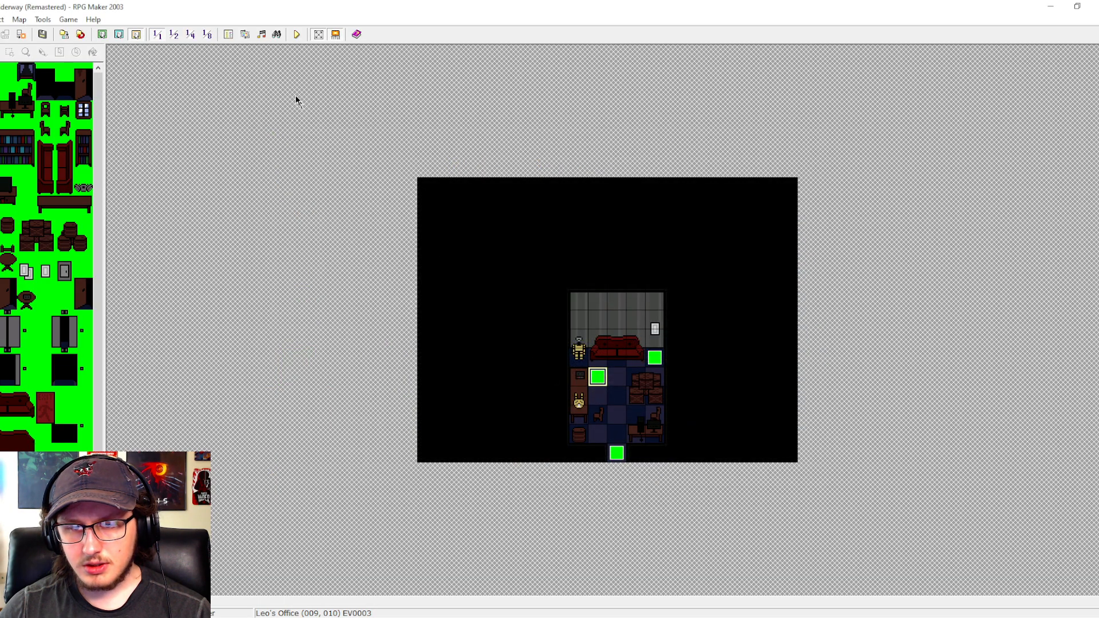
- Save the project, start a new playtest, and walk down the hallway into Leo's Office
key(ctrl+s)
key(Return)
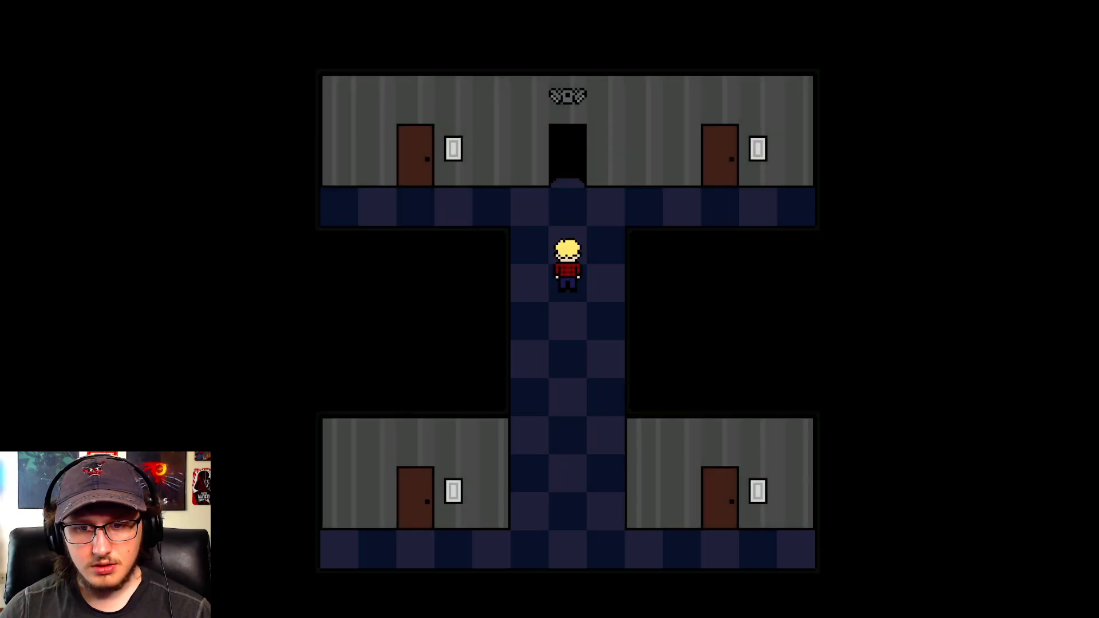
key(Down)
key(Left)
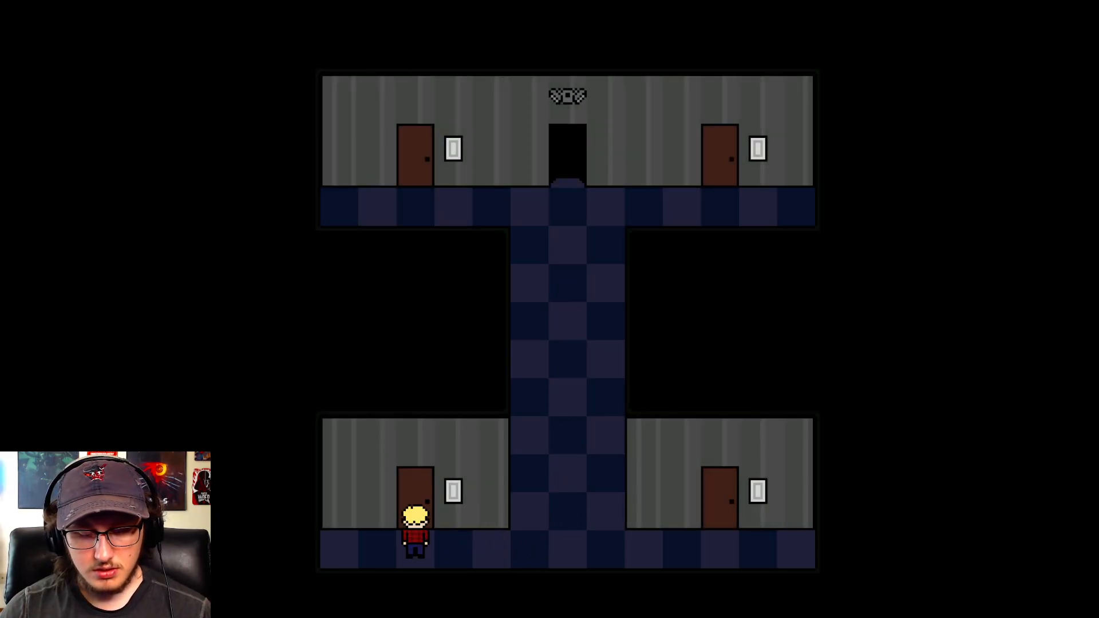
key(Up)
key(Up)
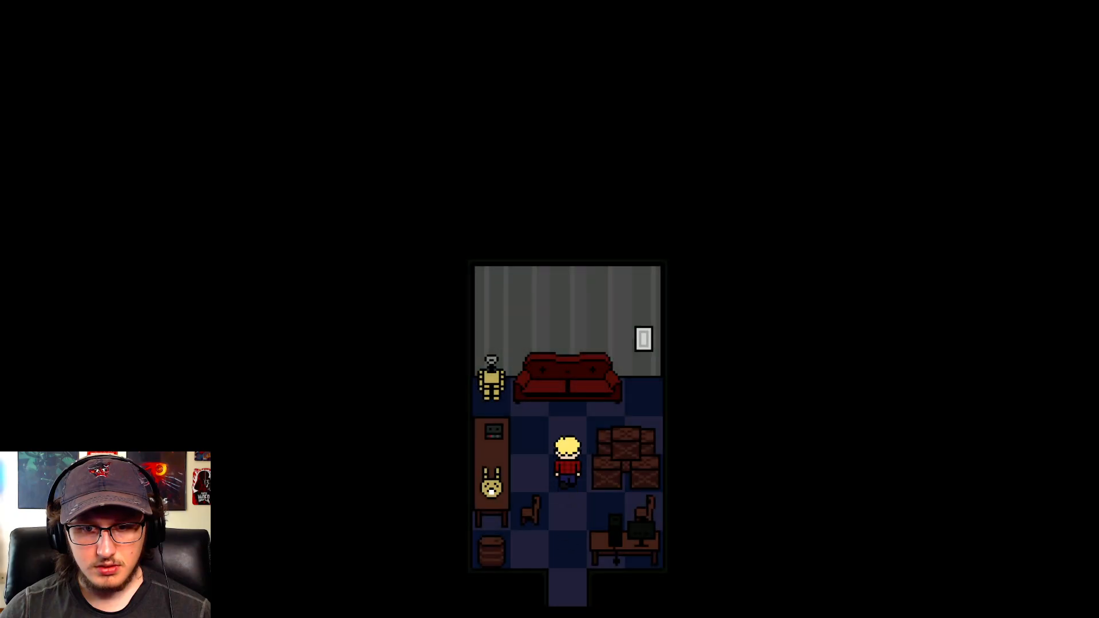
- Interact with the tape player in Leo's Office and play through Tape 1 and Tape 2
key(Left)
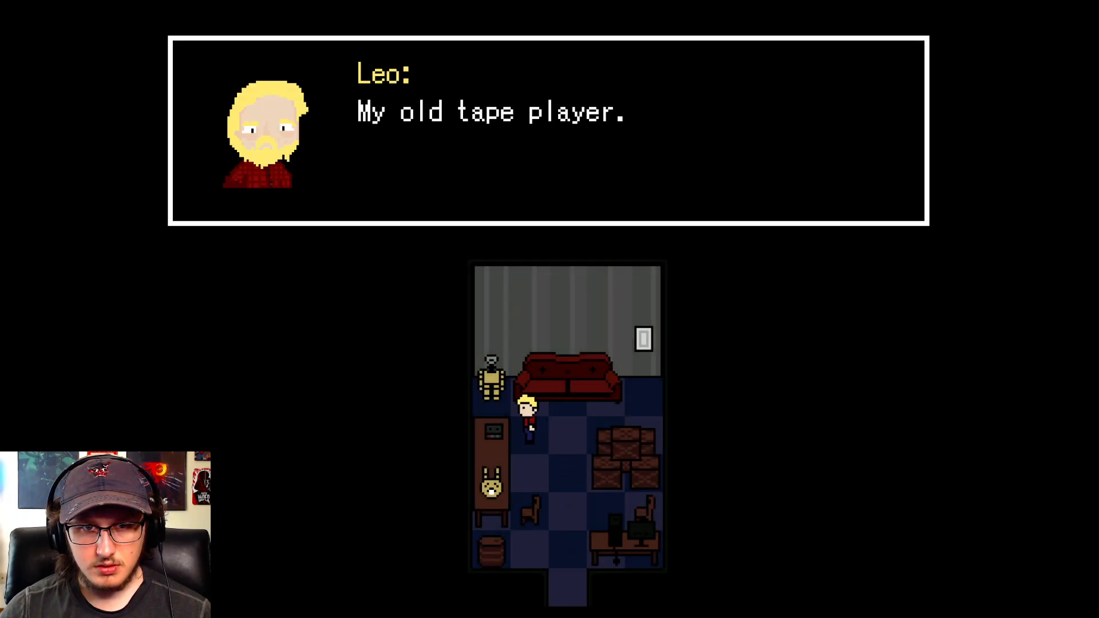
key(Return)
key(Return)
key(Return)
key(Return)
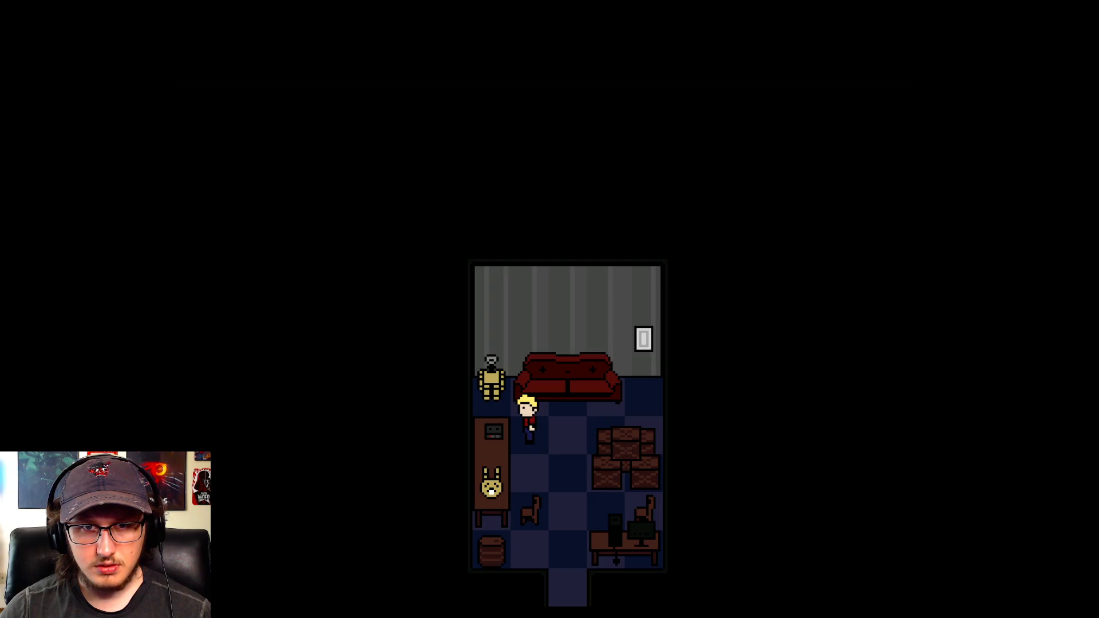
key(Return)
key(Return)
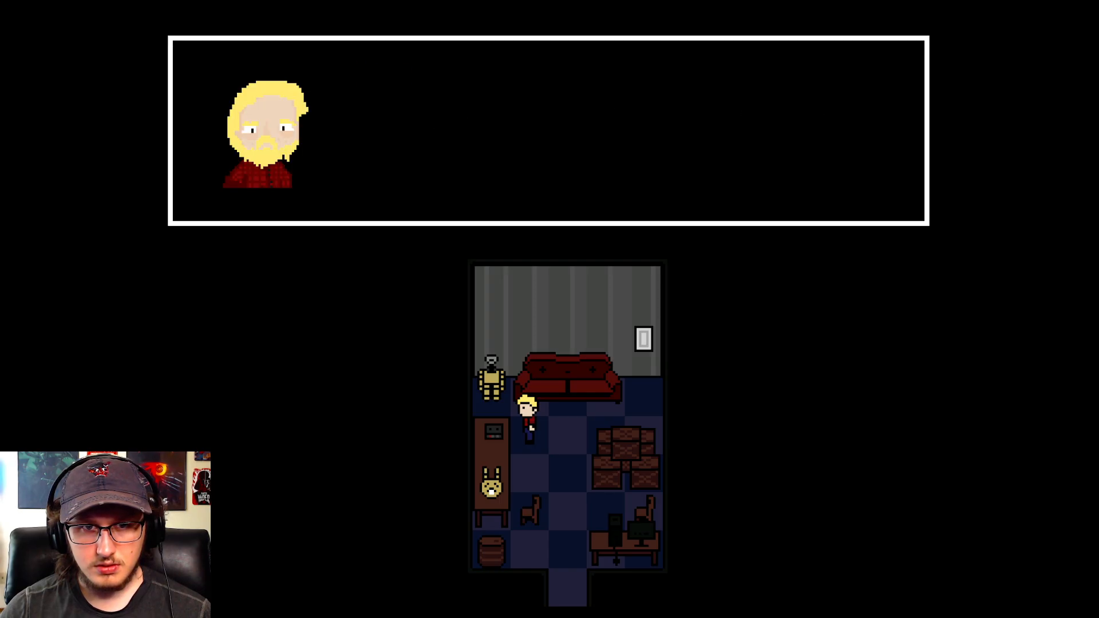
key(Return)
key(Return)
key(Return)
key(Return)
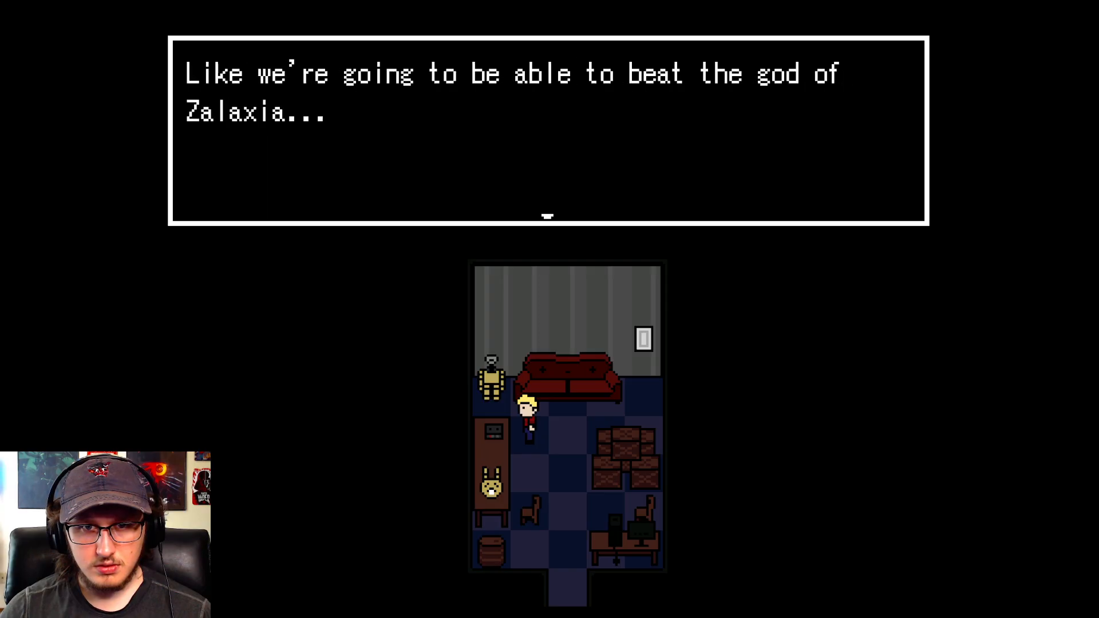
key(Return)
key(Return)
- Agree to listen to the found tapes again and play Tape 3 through its dialogue
key(Return)
key(Return)
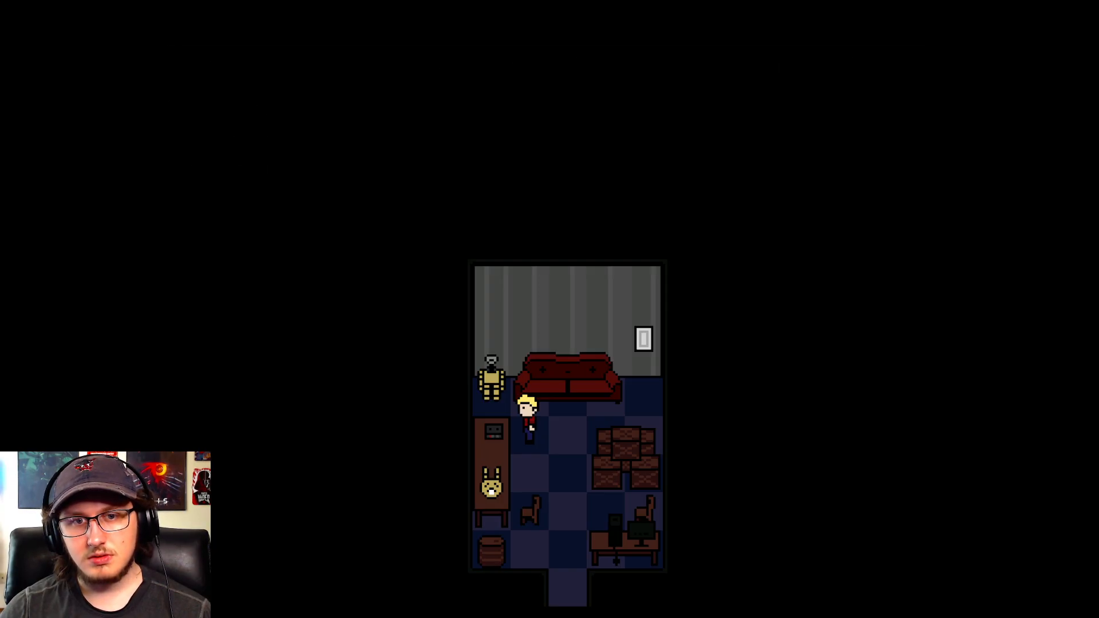
key(Return)
key(Return)
key(Return)
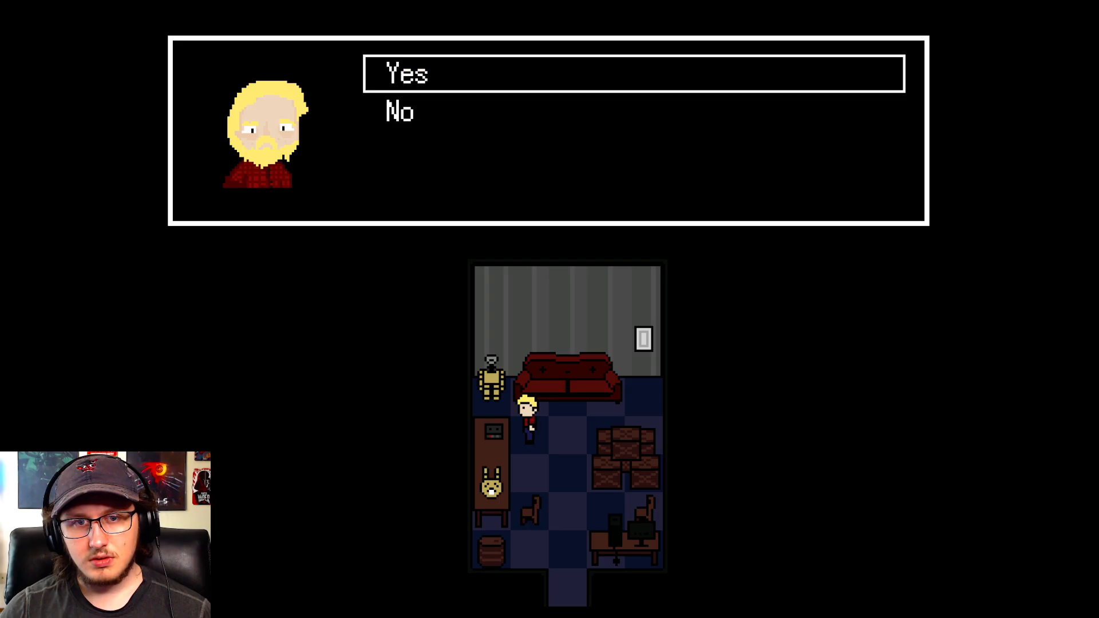
key(Return)
key(Return)
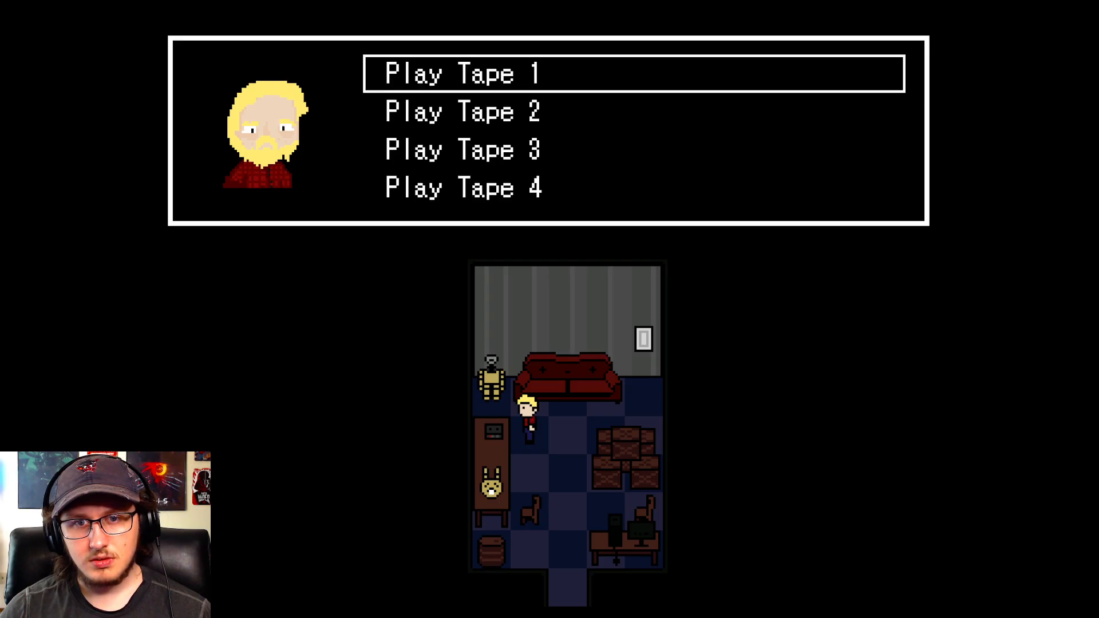
key(Down)
key(Down)
key(Return)
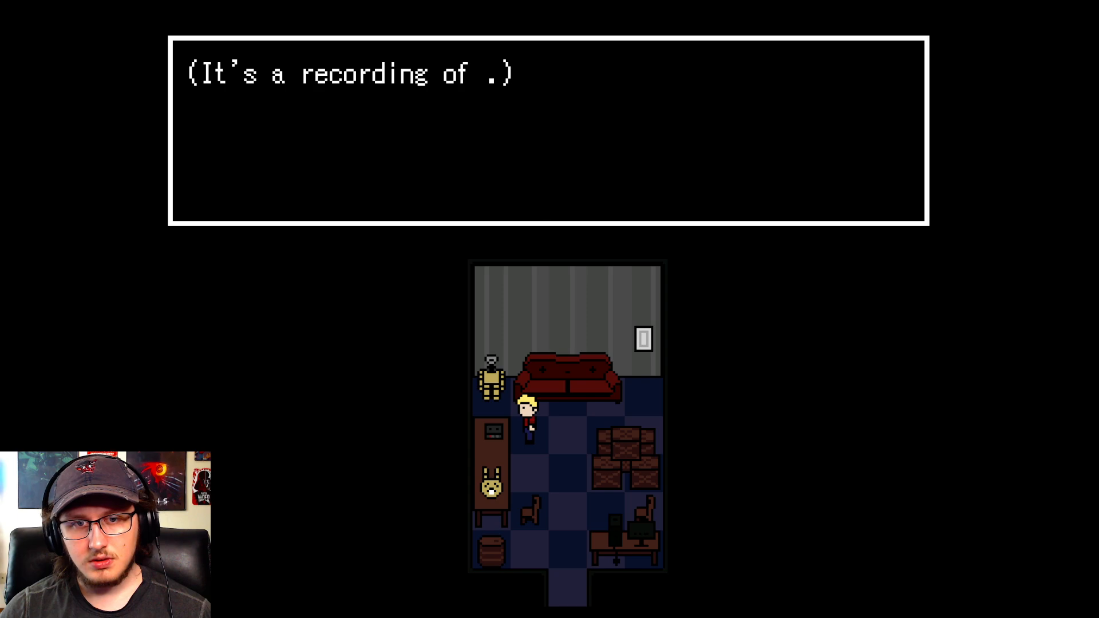
key(Return)
- Play Tape 4 on the tape player to test the Run 1 tape achievement
key(Return)
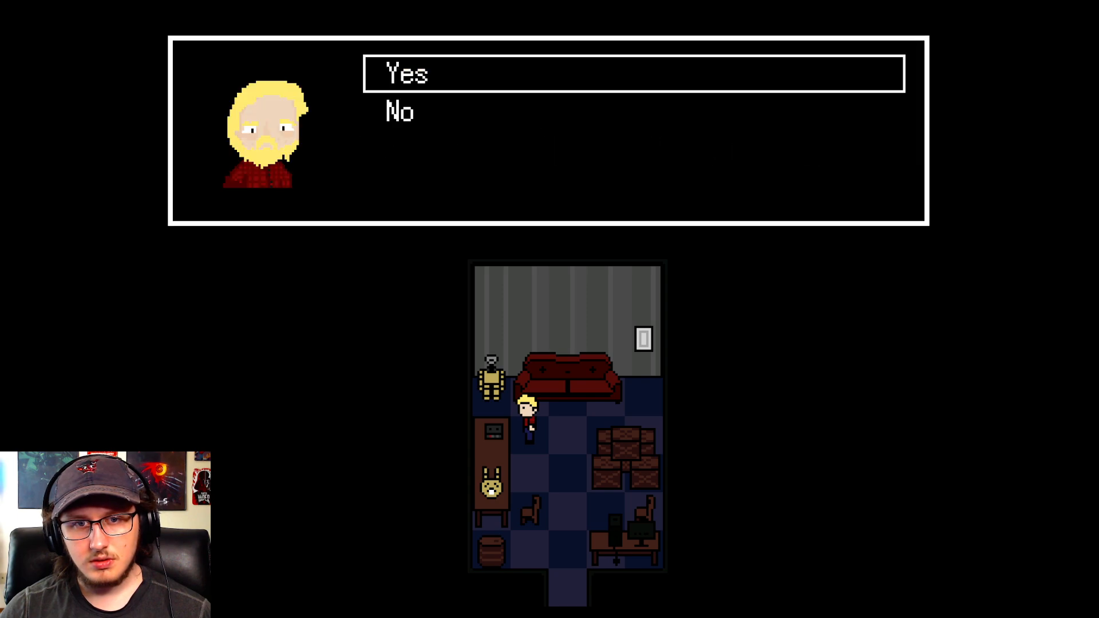
key(Return)
key(Return)
key(Down)
key(Down)
key(Return)
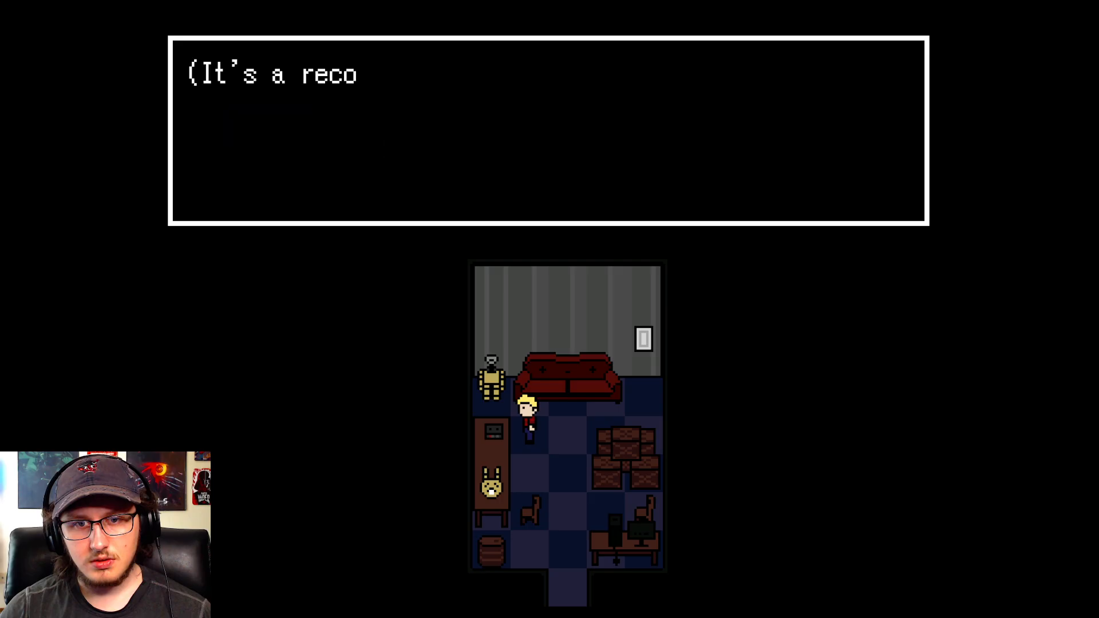
key(z)
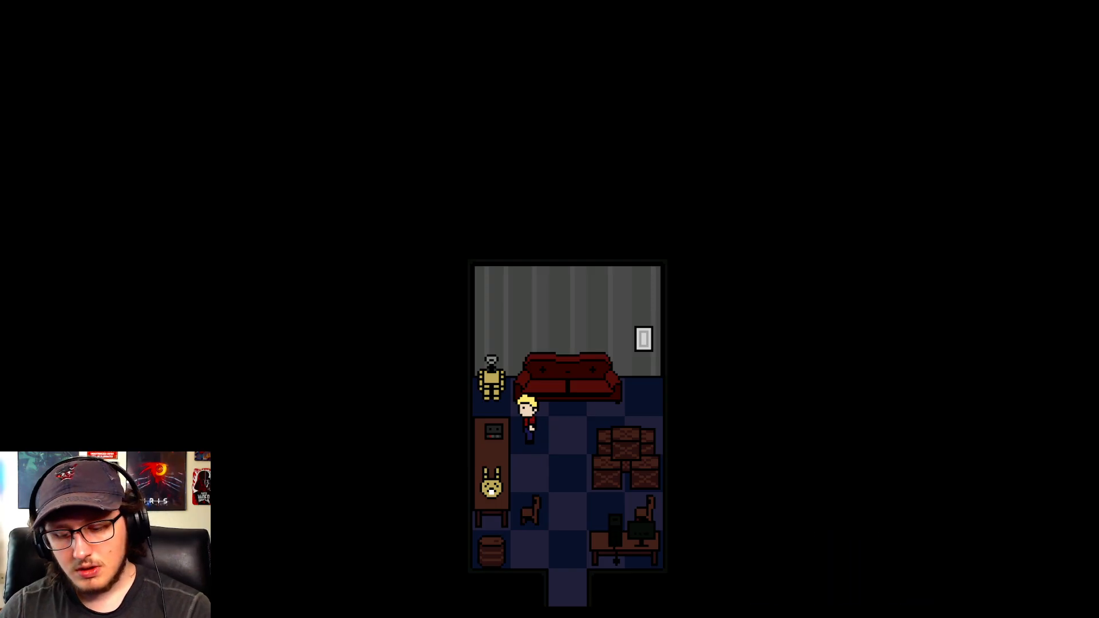
- Turn off switches 0086:Tape1Listen to 0089:Tape4Listen in the playtest's debug list
key(F9)
key(Down)
key(Down)
key(Down)
key(Down)
key(Down)
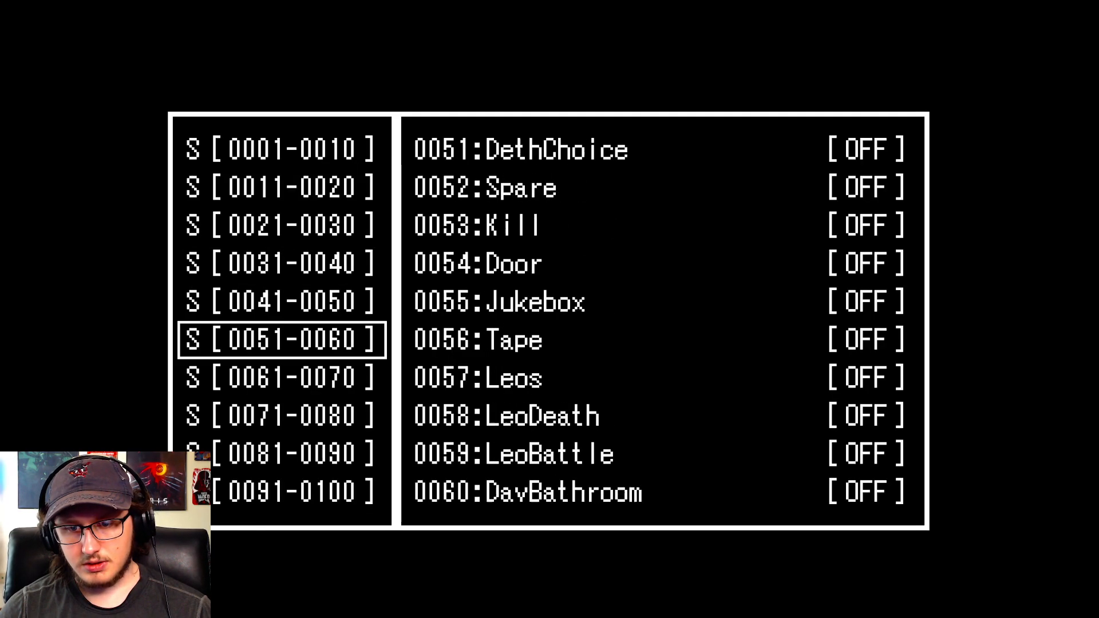
key(Down)
key(Down)
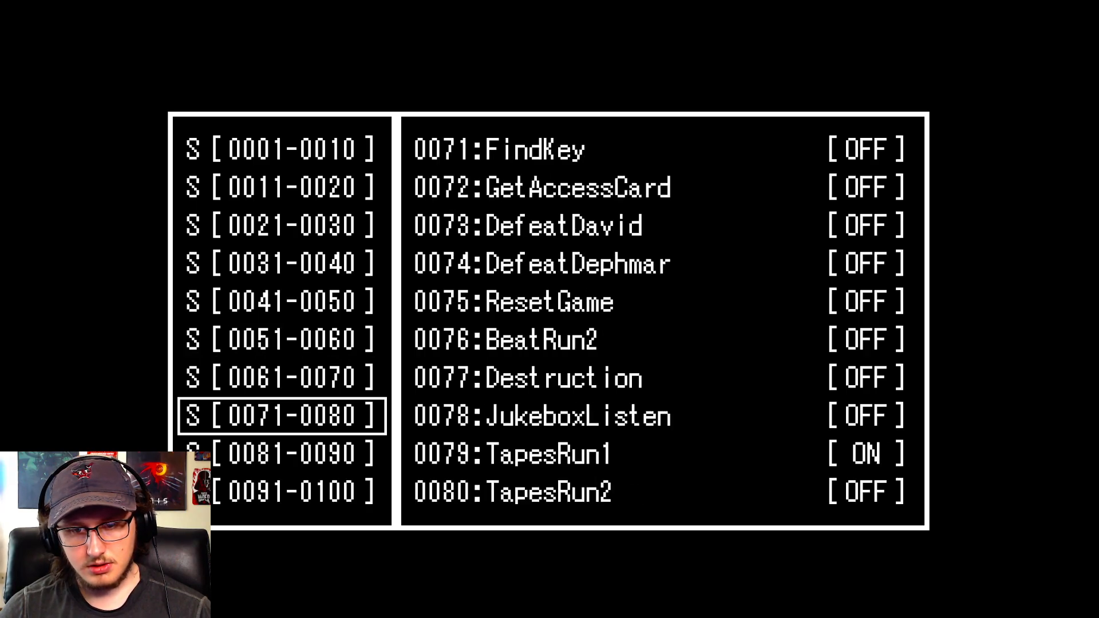
key(Down)
key(Return)
key(Down)
key(Down)
key(Down)
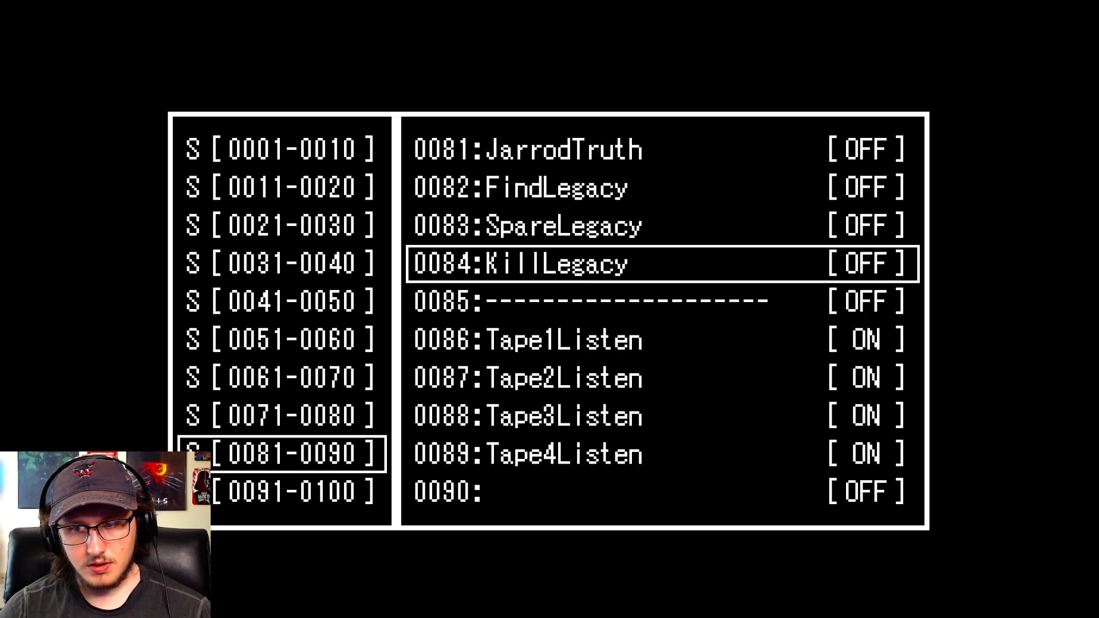
key(Down)
key(Down)
key(Return)
key(Down)
key(Return)
key(Down)
- Turn on switch 0020:Run 2 in the debug list and return to the game
key(Return)
key(Down)
key(Return)
key(Escape)
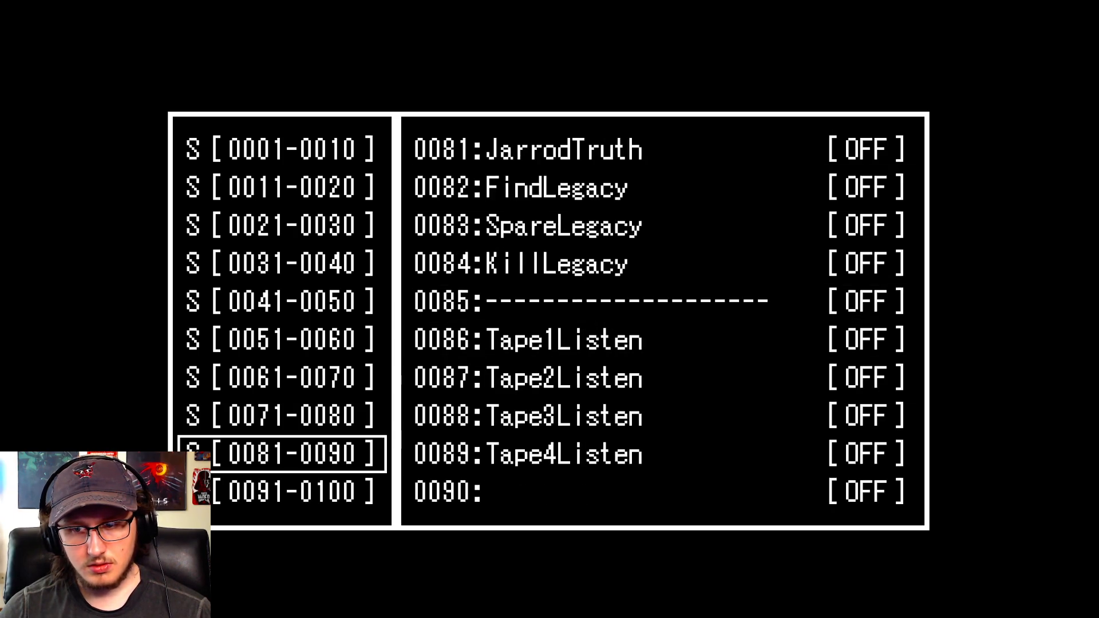
key(Up)
key(Up)
key(Up)
key(Up)
key(Up)
key(Up)
key(Up)
key(Return)
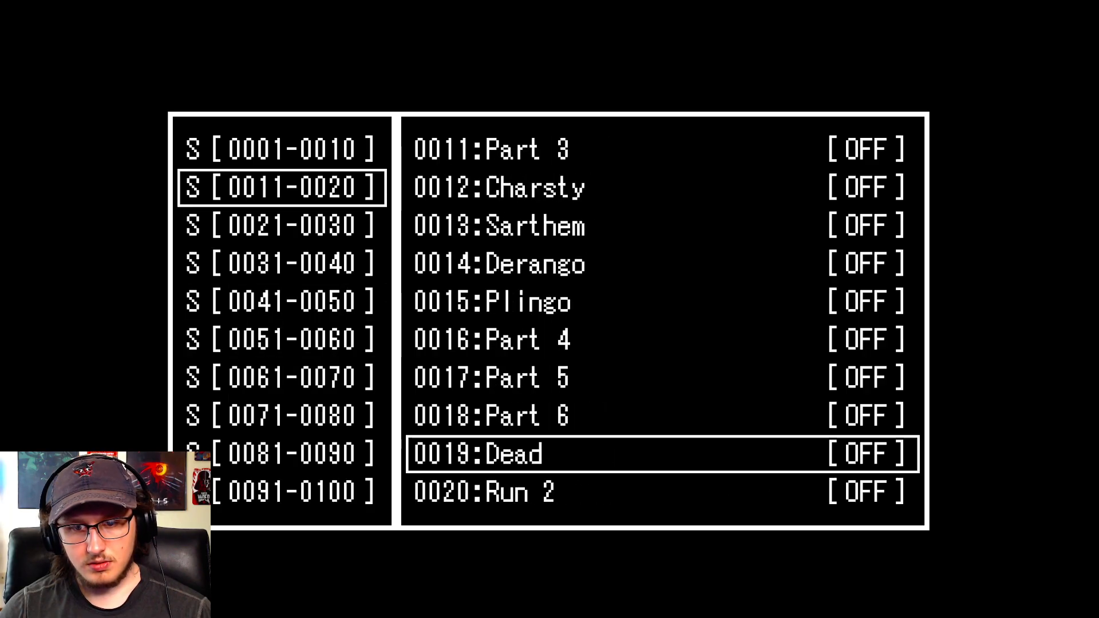
key(Up)
key(Down)
key(Down)
key(Return)
key(Escape)
key(Escape)
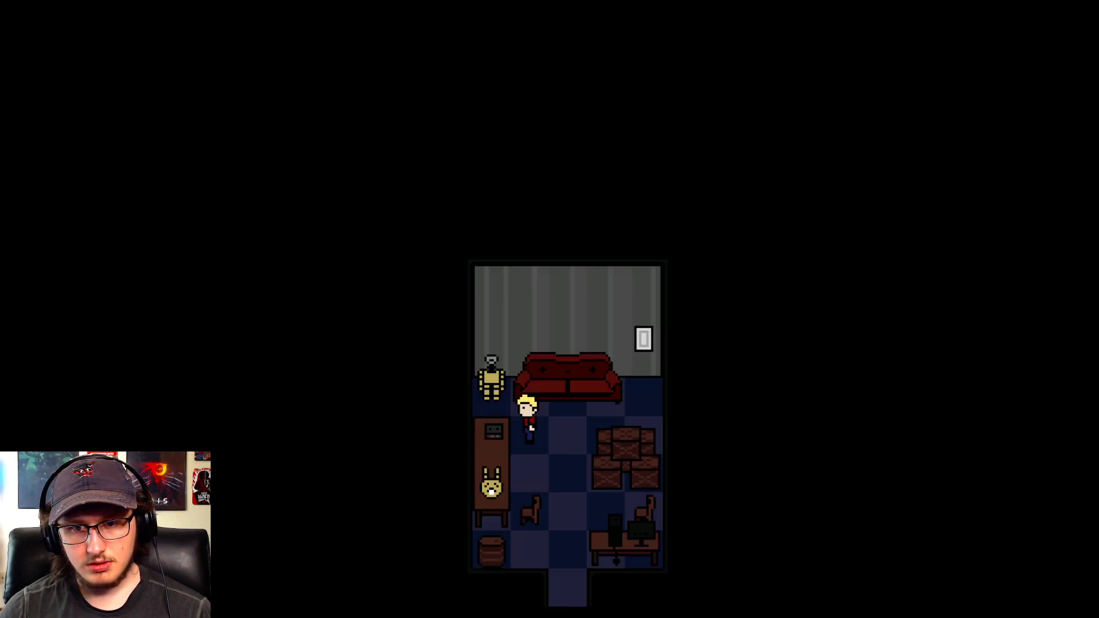
- Start the tape player dialogue and reset debug variable 0051:TapesListened to 0
key(Return)
key(Return)
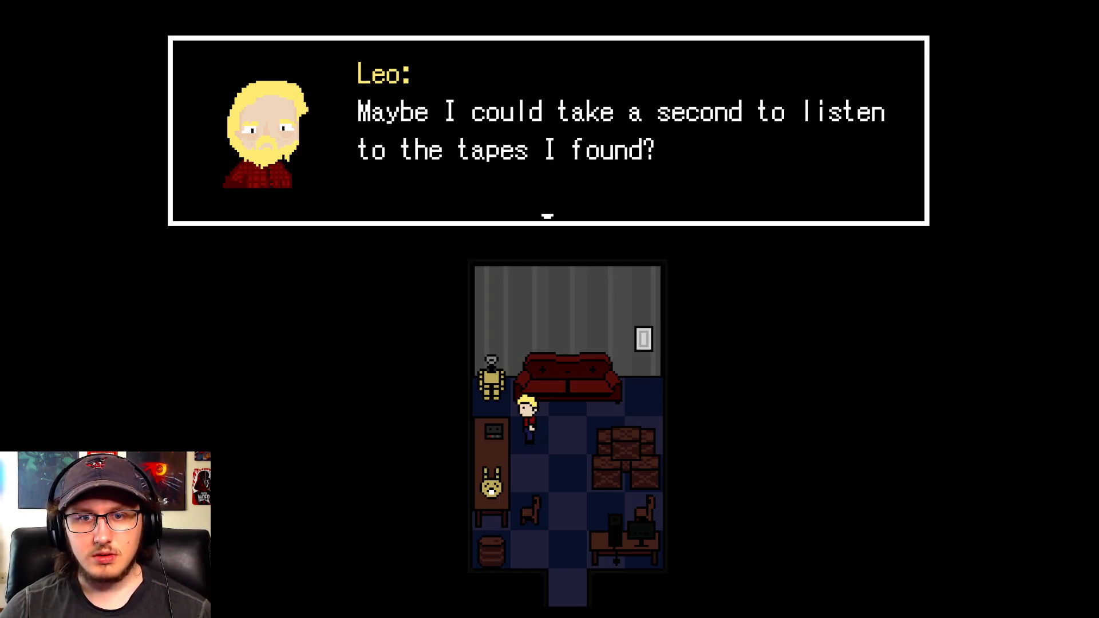
key(F9)
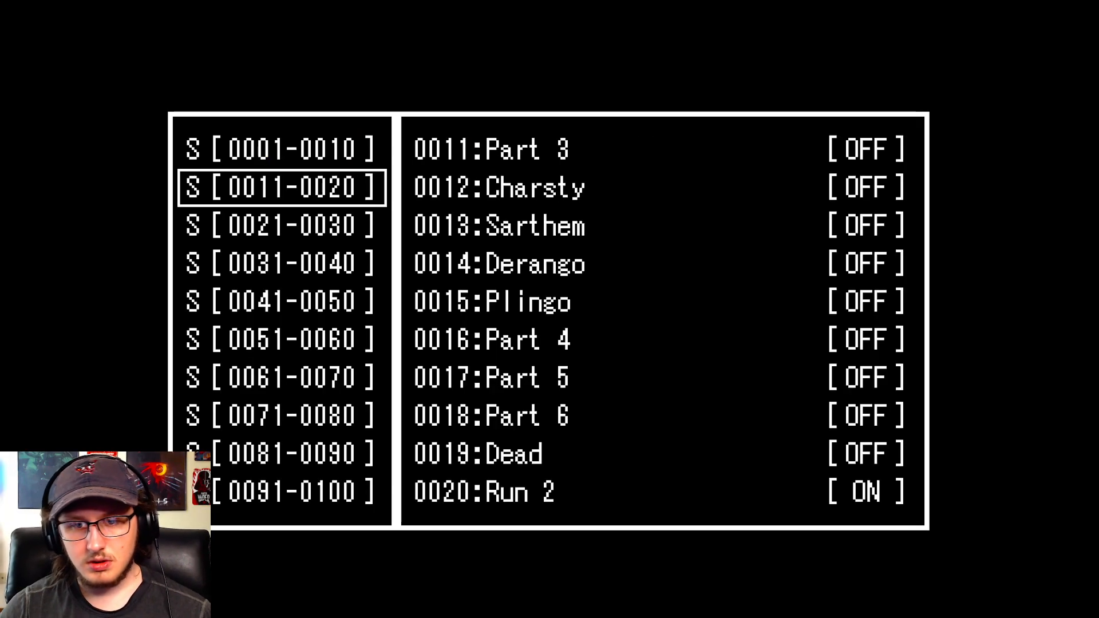
key(Down)
key(Page_Down)
key(Down)
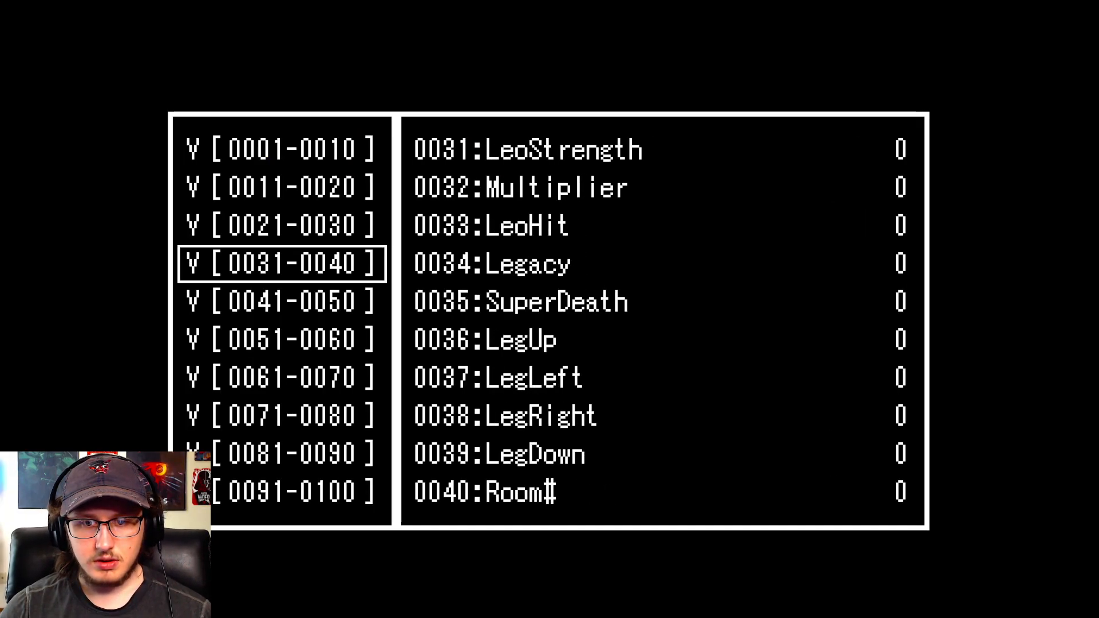
key(Down)
key(Down)
key(Up)
key(Down)
key(Return)
key(Up)
key(Up)
key(Up)
key(Up)
key(Up)
key(Up)
key(Up)
key(Up)
key(Up)
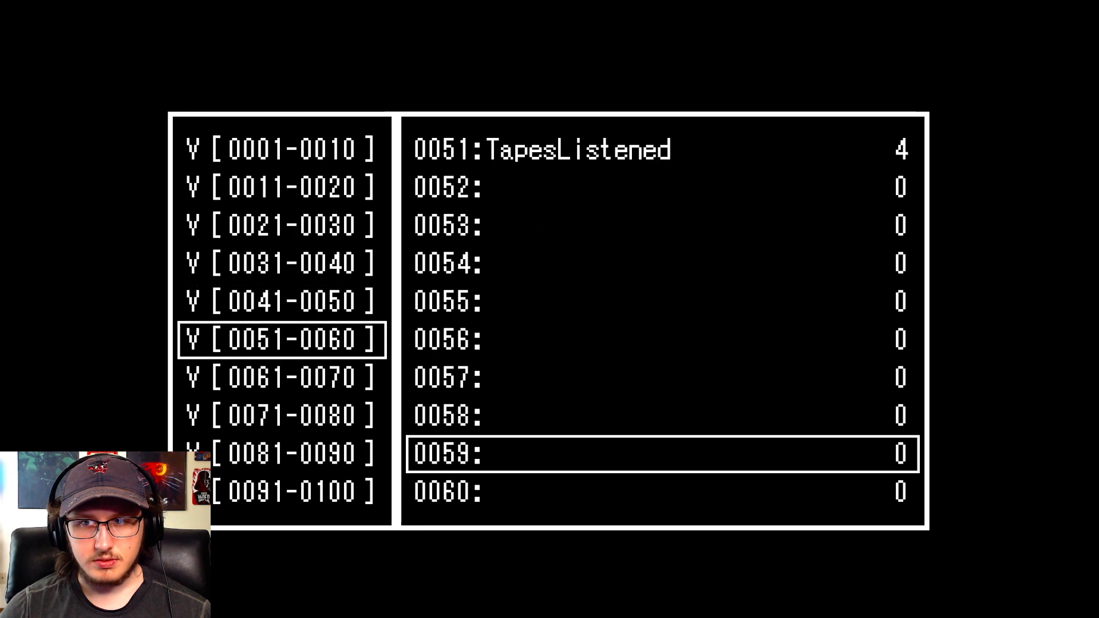
key(Return)
key(Down)
key(Down)
key(Down)
key(Down)
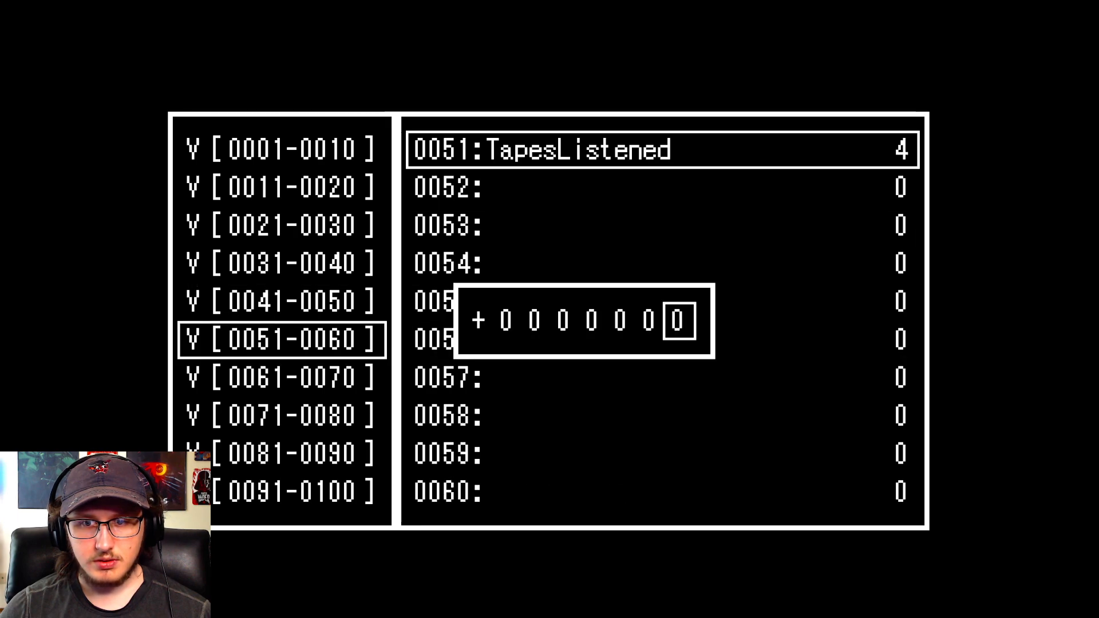
key(Return)
key(Escape)
key(Escape)
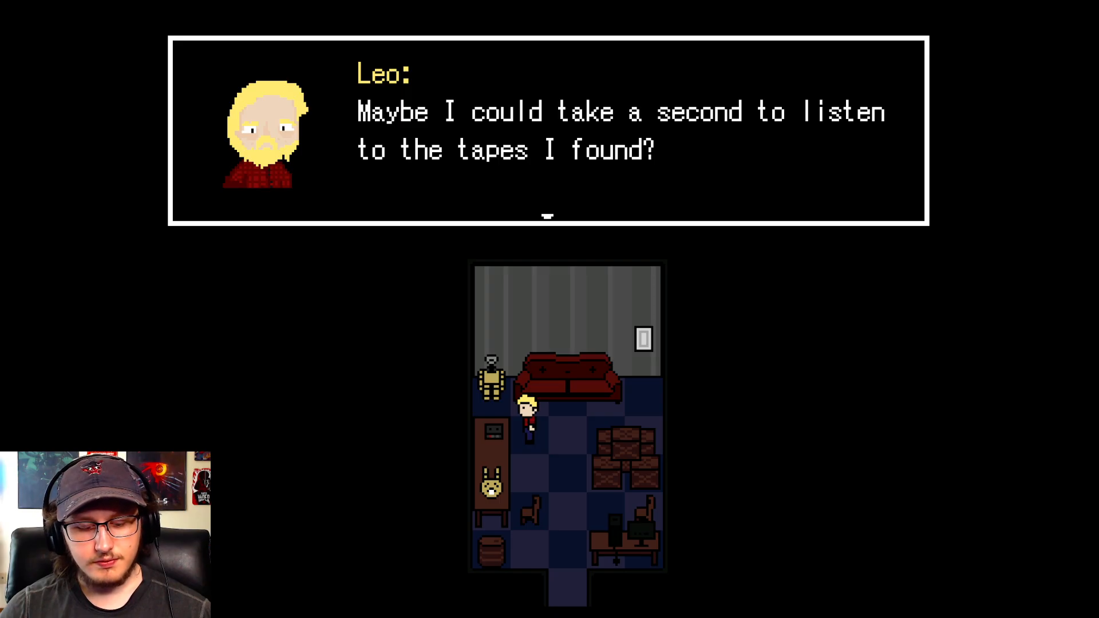
- Play Tape 1 and Tape 2 on the tape player with Run 2 active
key(Return)
key(Return)
key(Return)
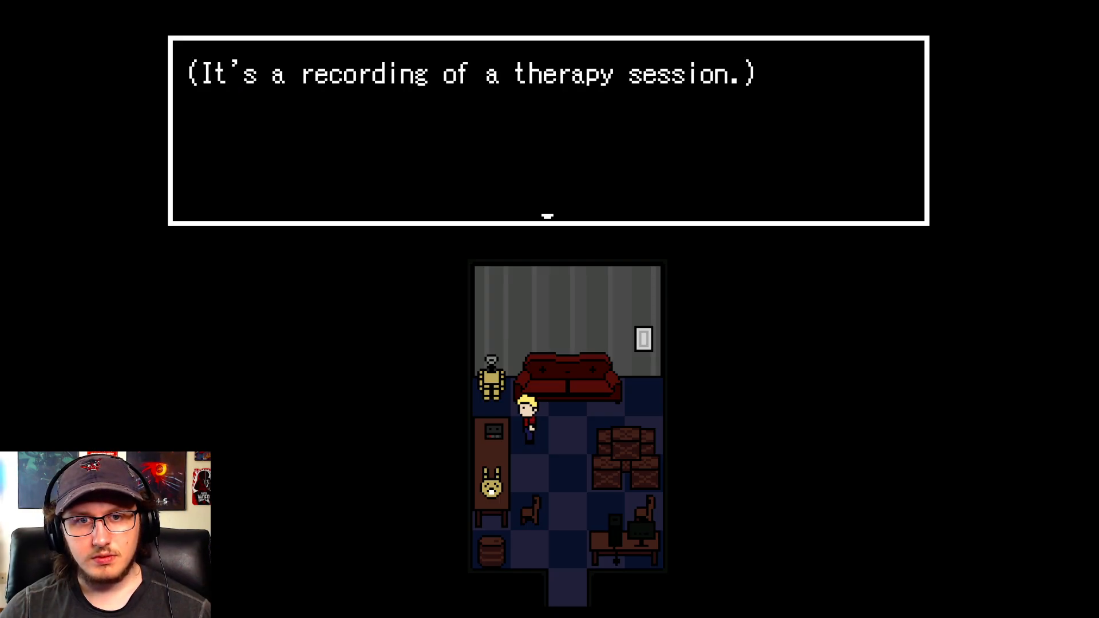
key(Return)
key(Return)
key(Return)
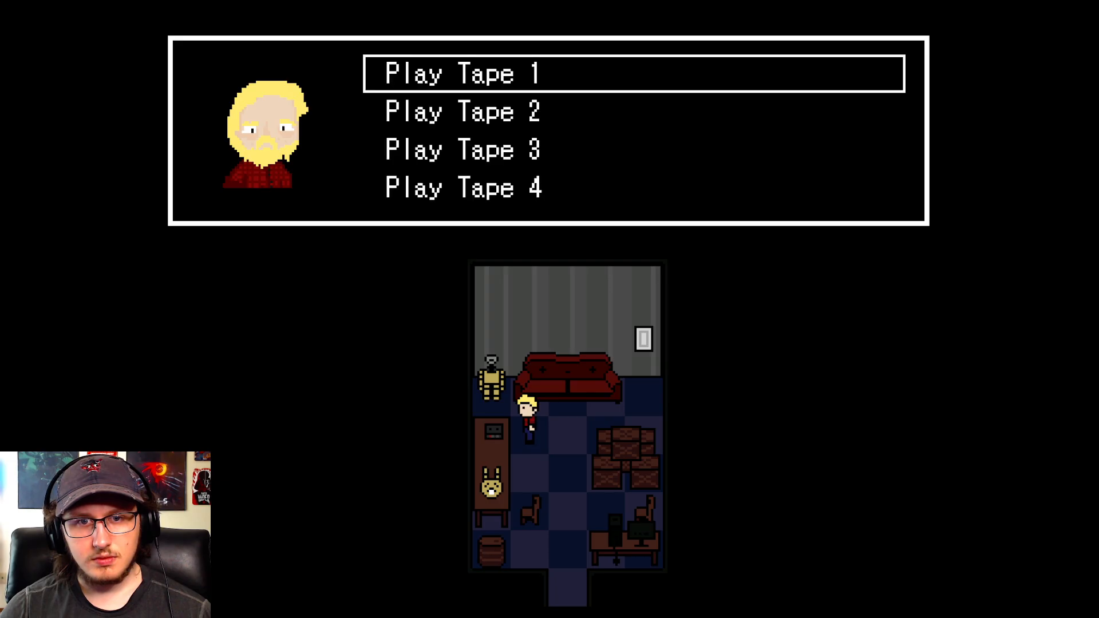
key(Down)
key(Return)
- Play Tape 3 and Tape 4 to test the Run 2 tape achievement, and close the playtest
key(Return)
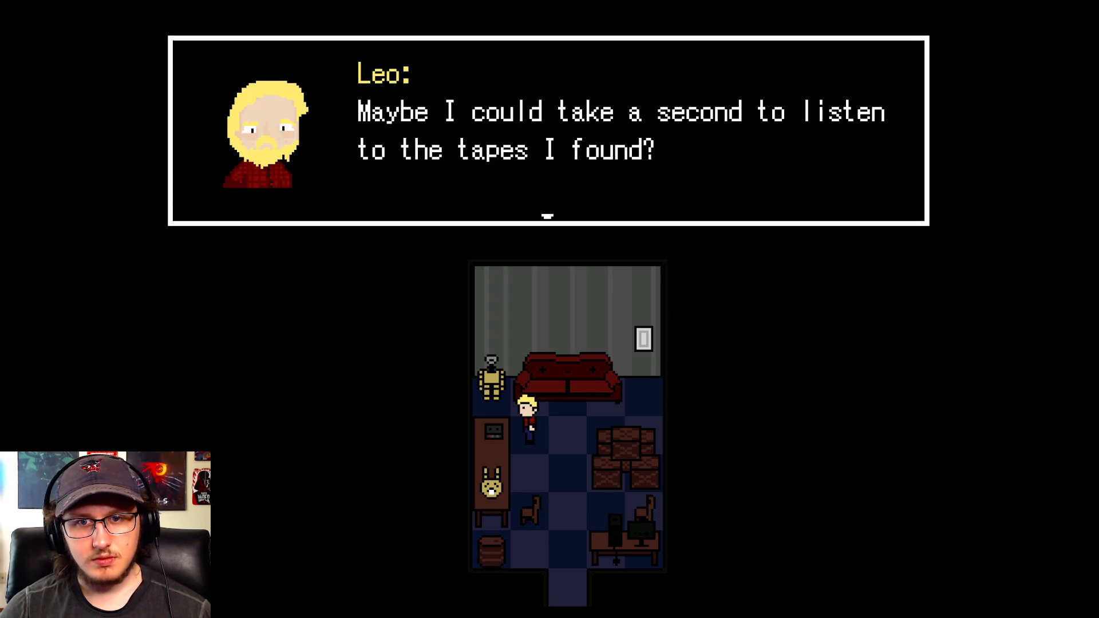
key(Return)
key(Return)
key(Return)
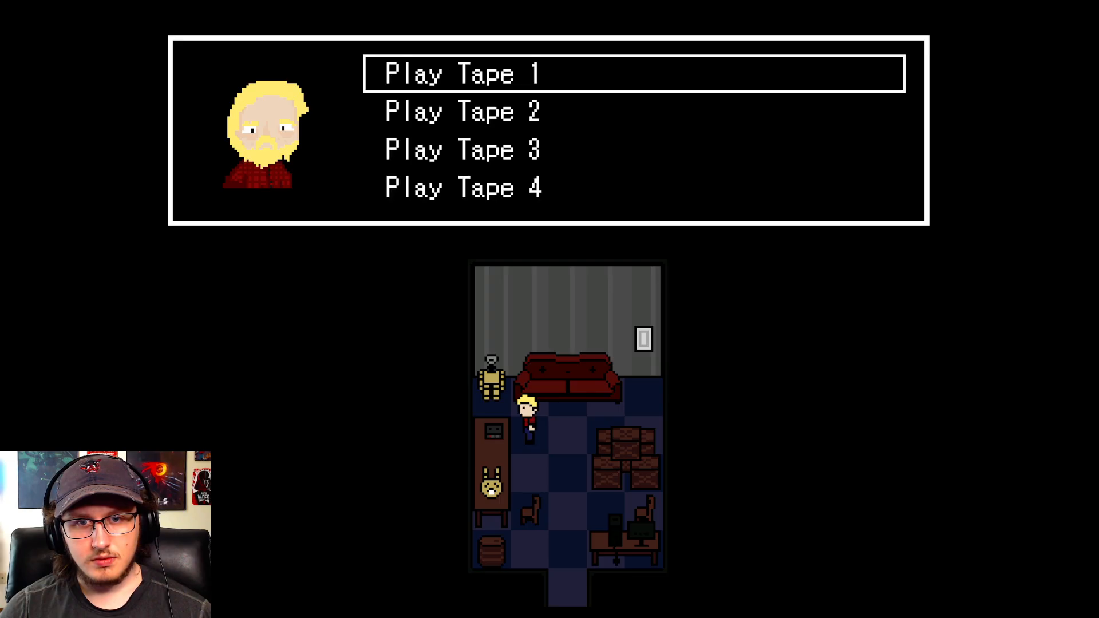
key(Down)
key(Return)
key(Return)
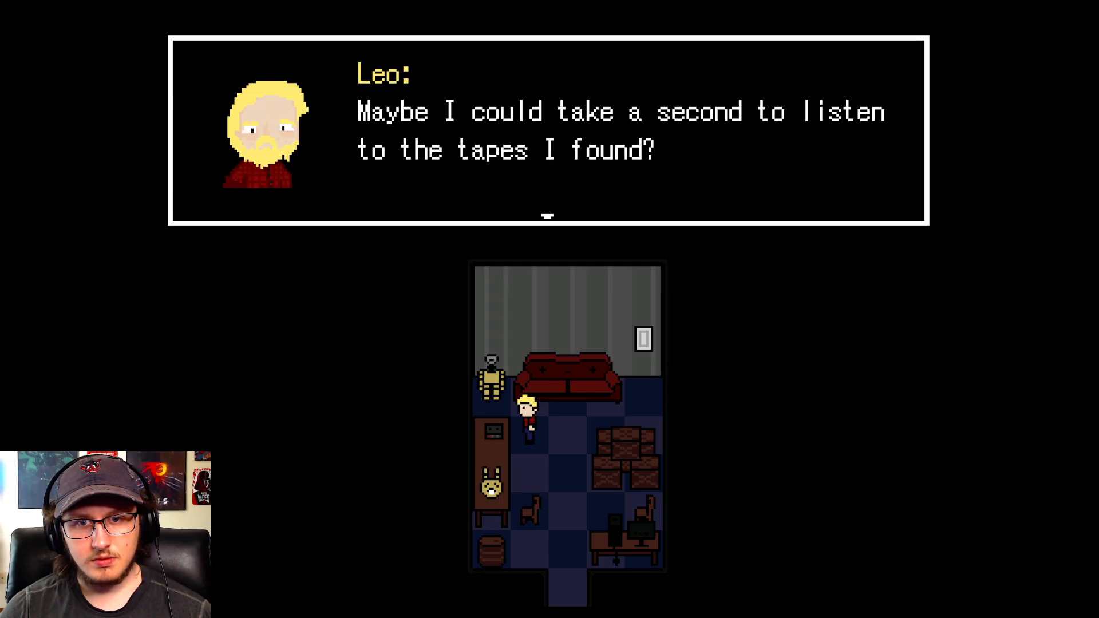
key(Return)
key(Return)
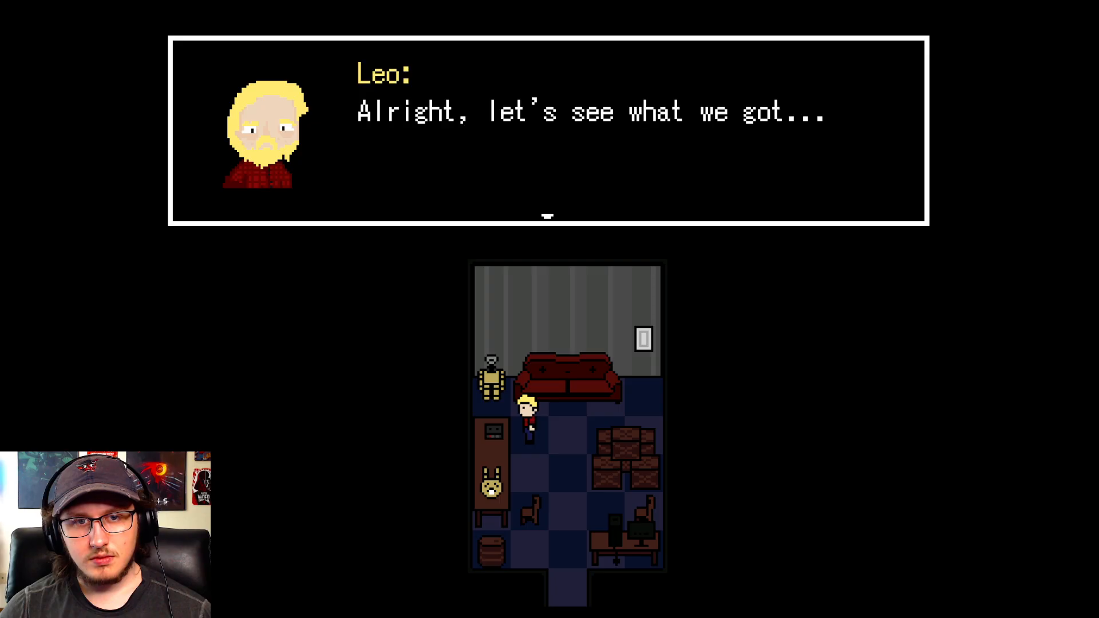
key(Return)
key(Down)
key(Down)
key(Down)
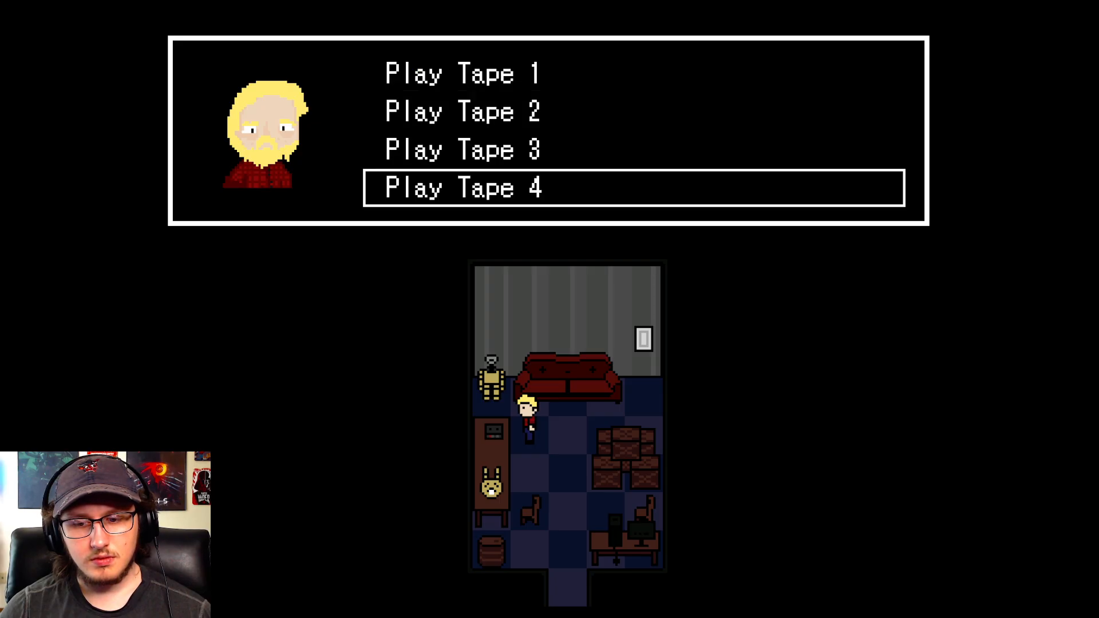
key(Return)
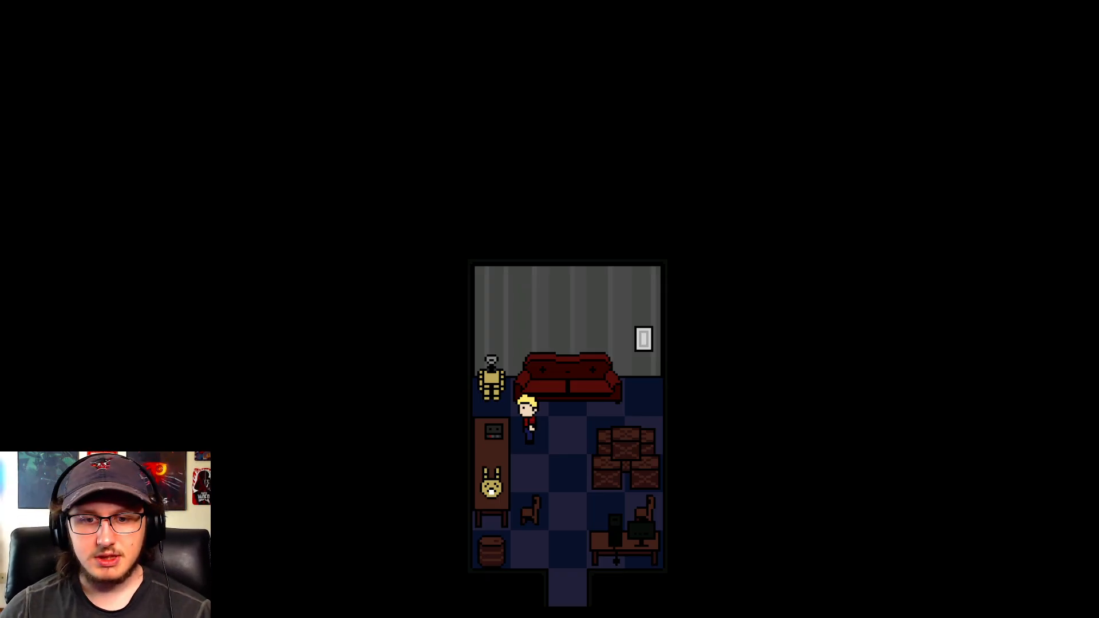
key(F4)
click(823, 90)
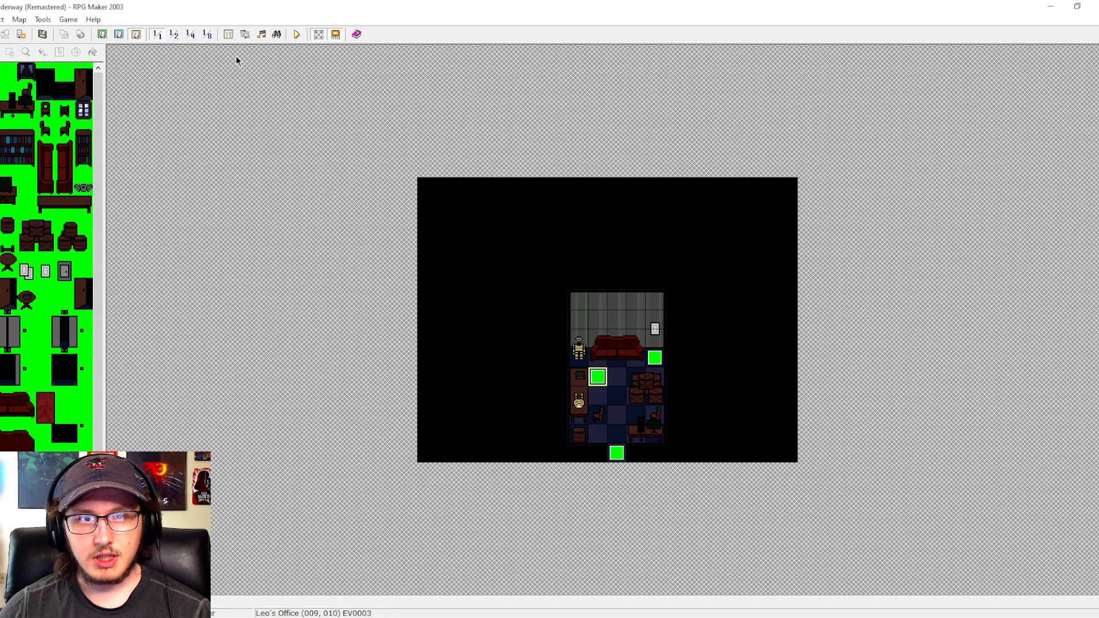
- Examine the Tape and Achievements common events in the database, and leave it without changes
click(229, 34)
drag(362, 275, 364, 376)
click(313, 360)
click(312, 368)
click(308, 385)
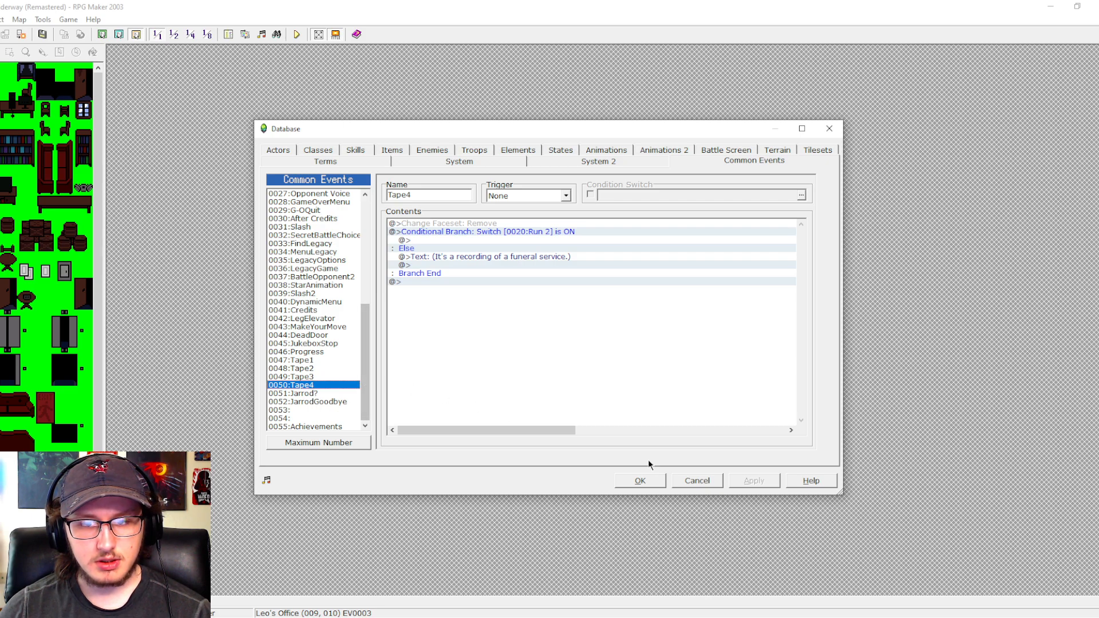
click(335, 426)
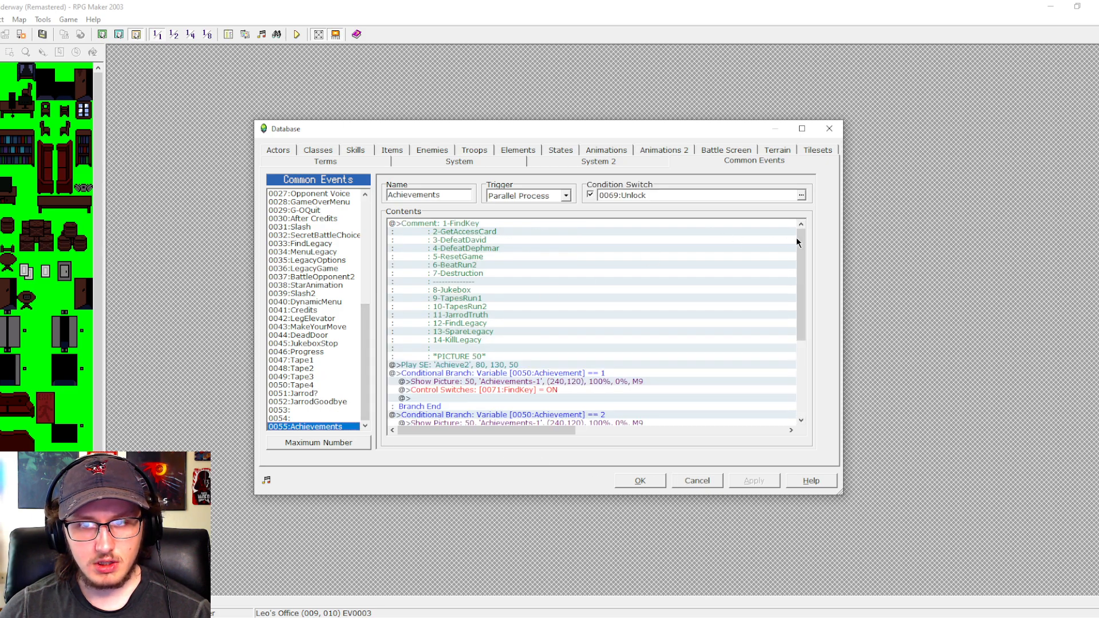
drag(799, 241, 796, 393)
click(695, 479)
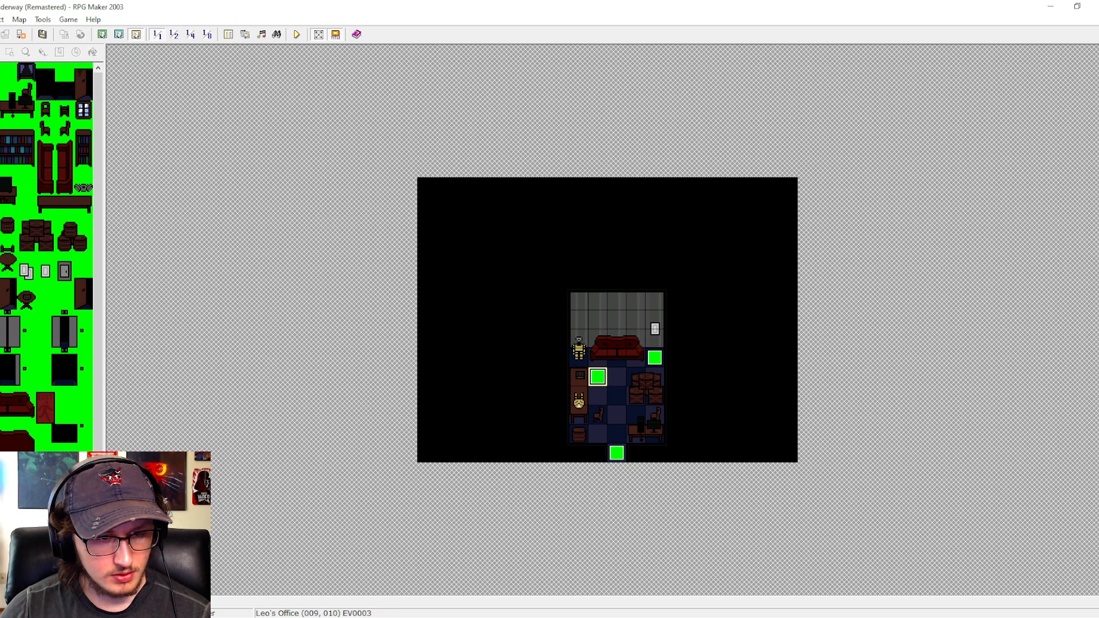
click(57, 510)
double_click(769, 191)
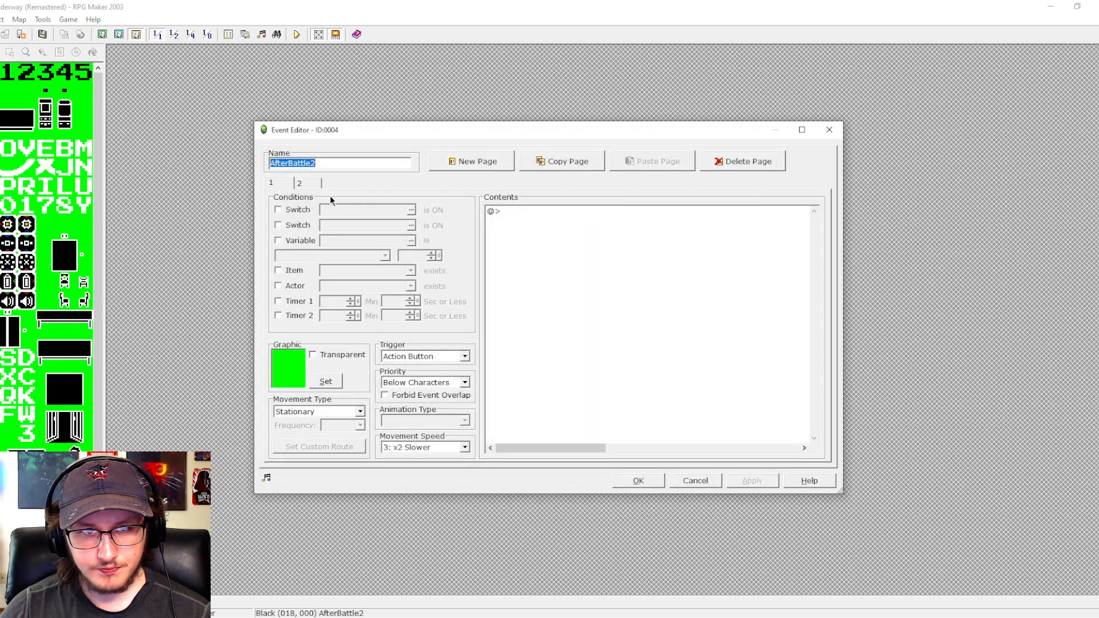
click(299, 183)
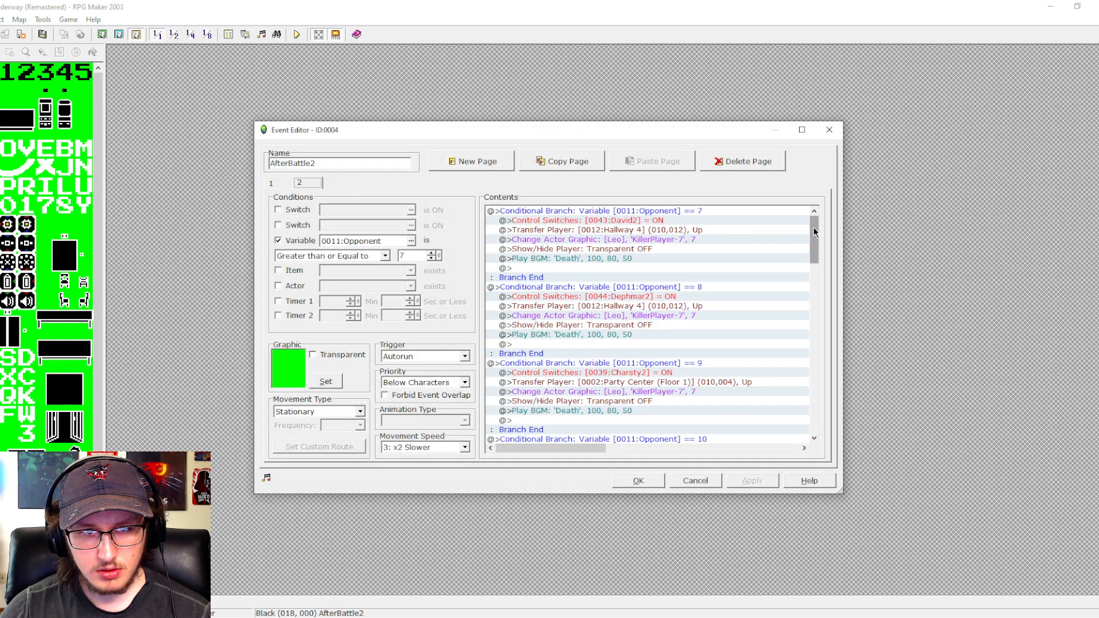
drag(813, 231, 822, 379)
click(549, 335)
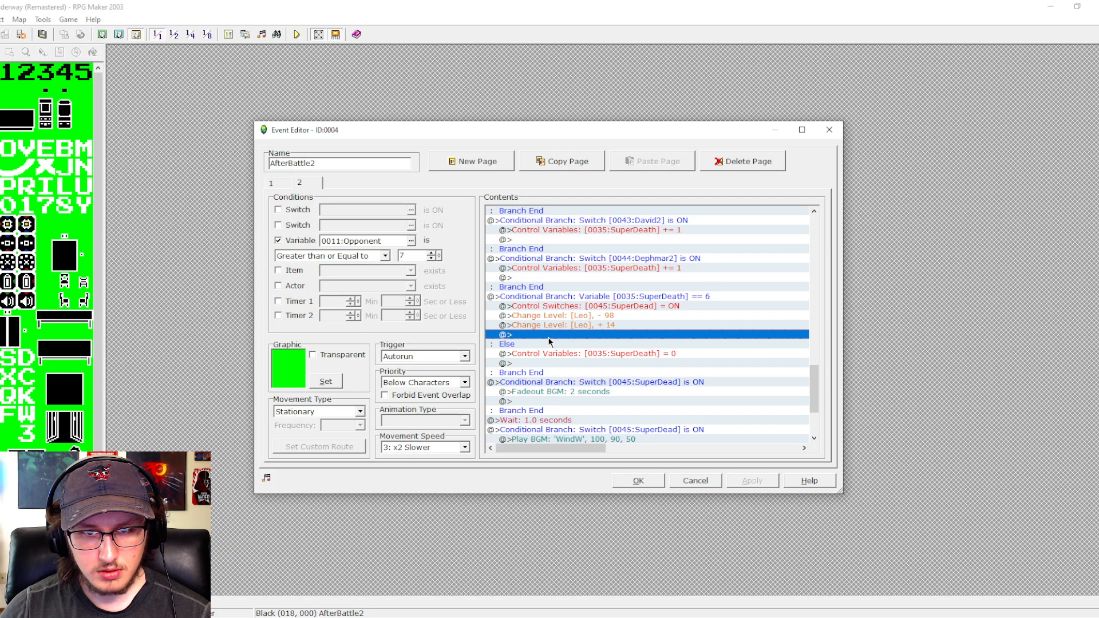
key(ctrl+v)
click(578, 334)
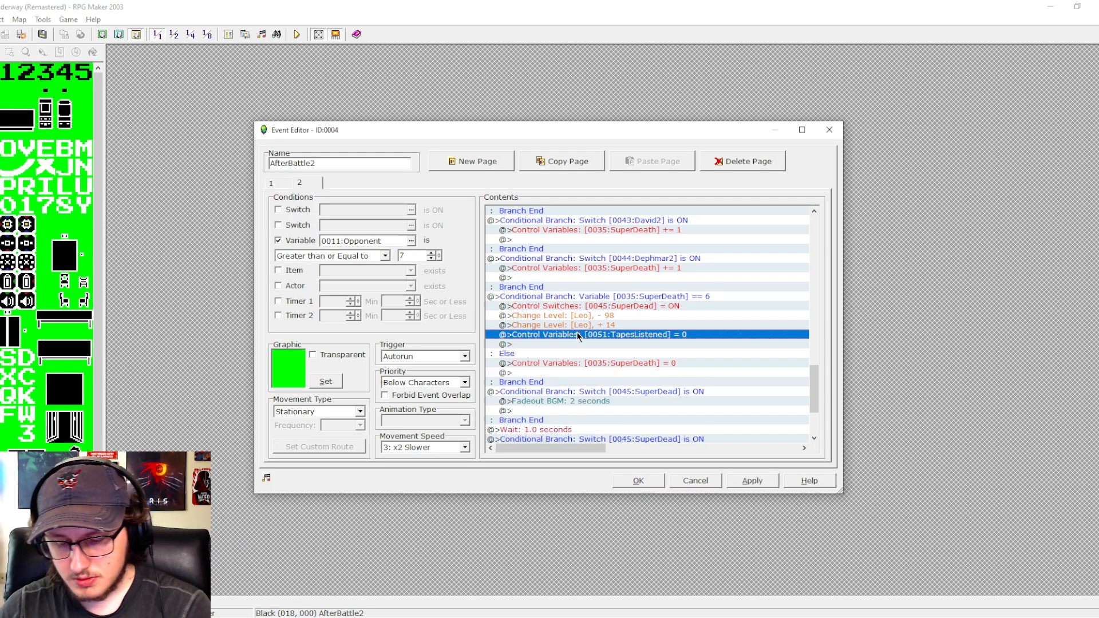
key(Delete)
click(751, 482)
click(636, 481)
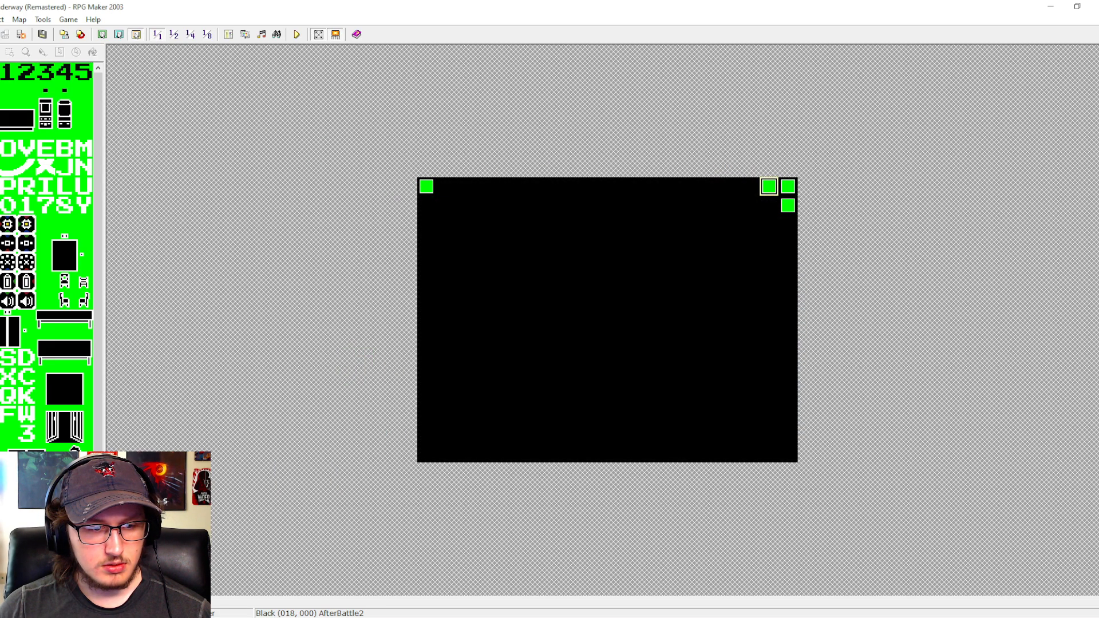
- Copy the JukeboxListen achievement branch from page 1 of the jukebox event EV0009 on Party Center (Floor 1), and close the event
double_click(555, 258)
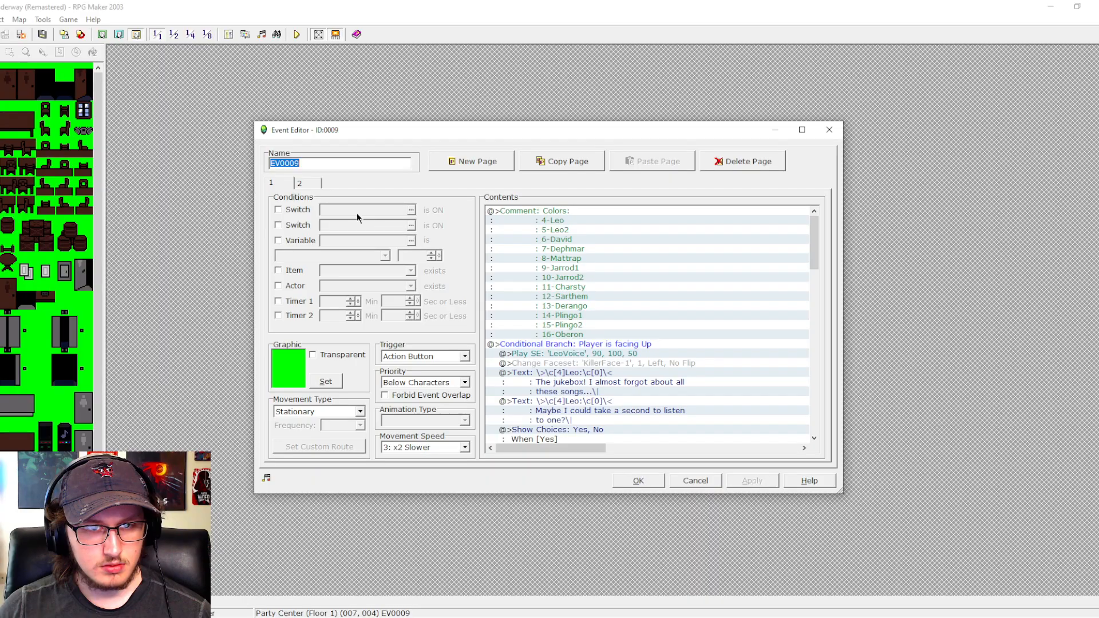
click(307, 184)
click(286, 182)
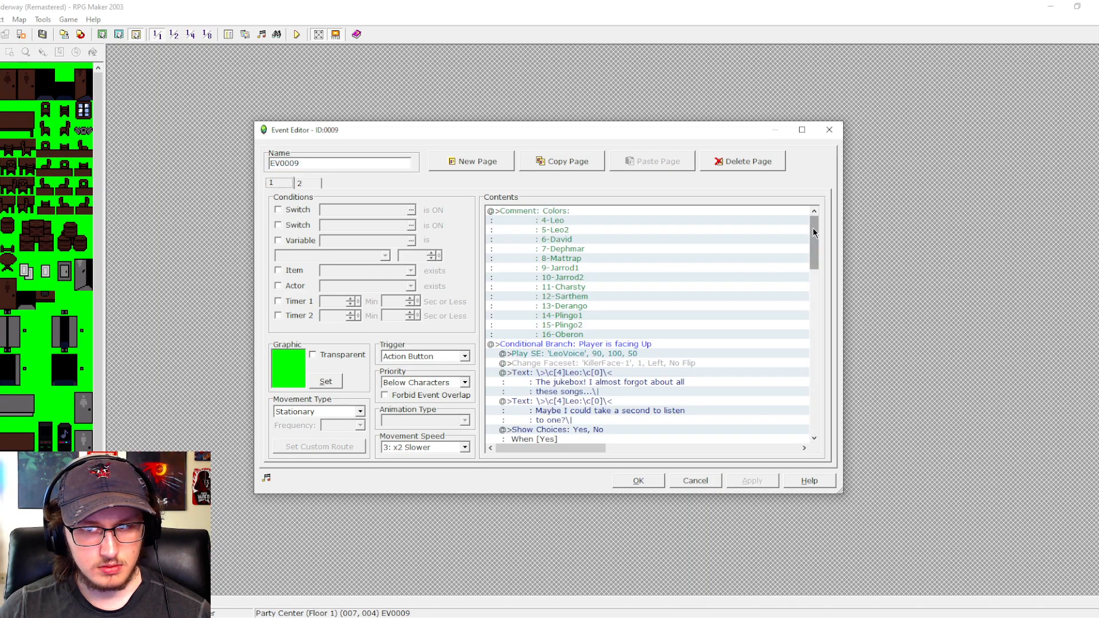
drag(812, 228, 802, 383)
click(692, 354)
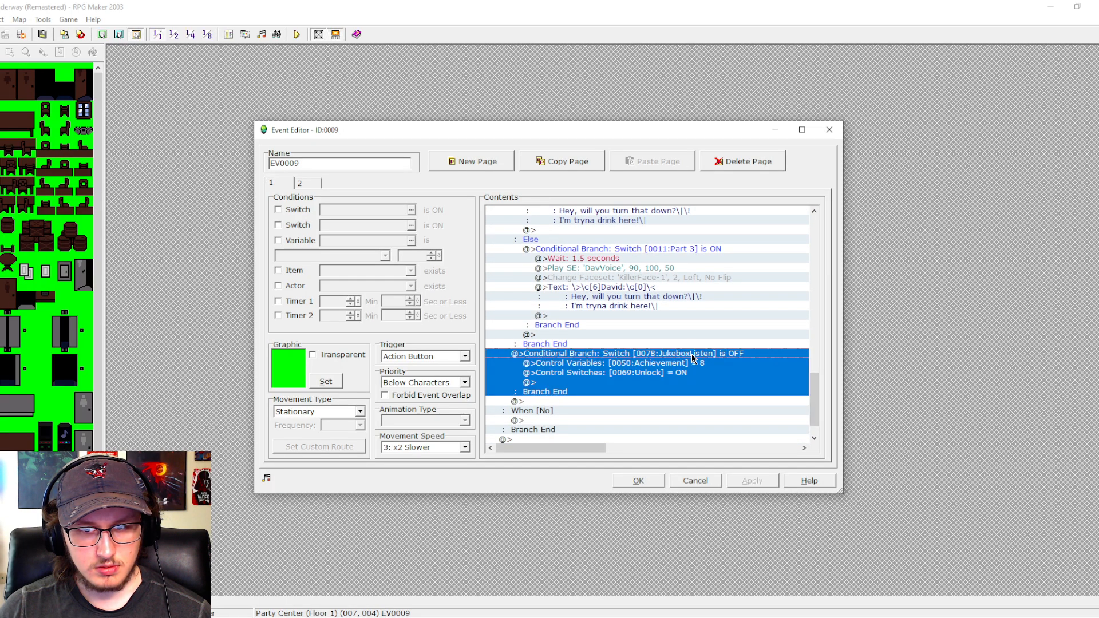
click(657, 483)
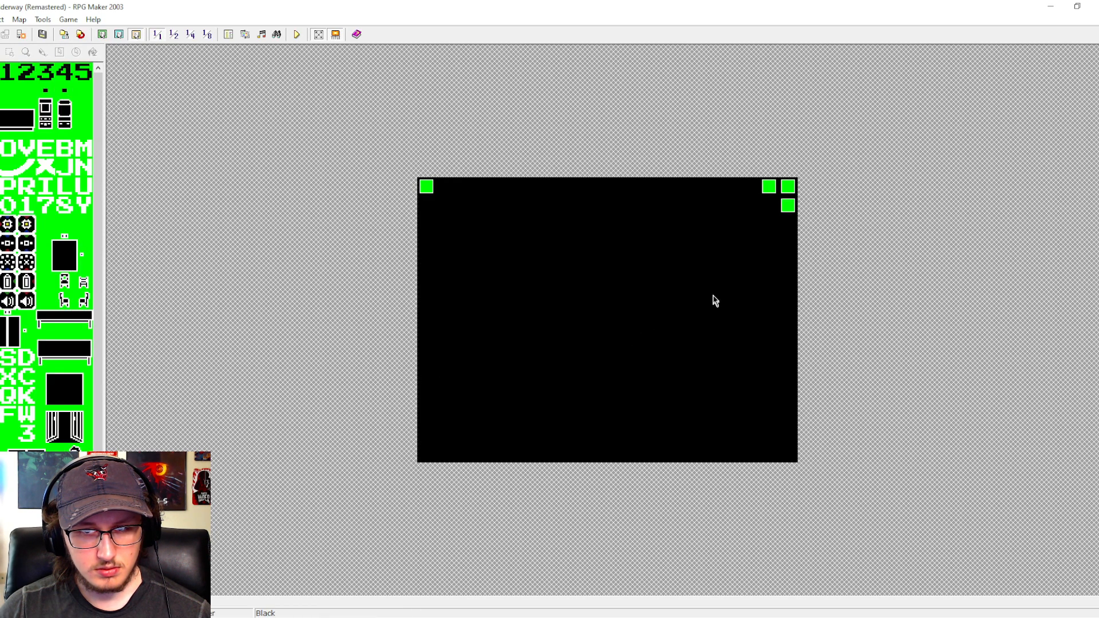
- Paste the copied achievement branch into page 2 of AfterBattle2 on the Black map, at the end of the SuperDeath == 6 branch
double_click(763, 189)
click(299, 182)
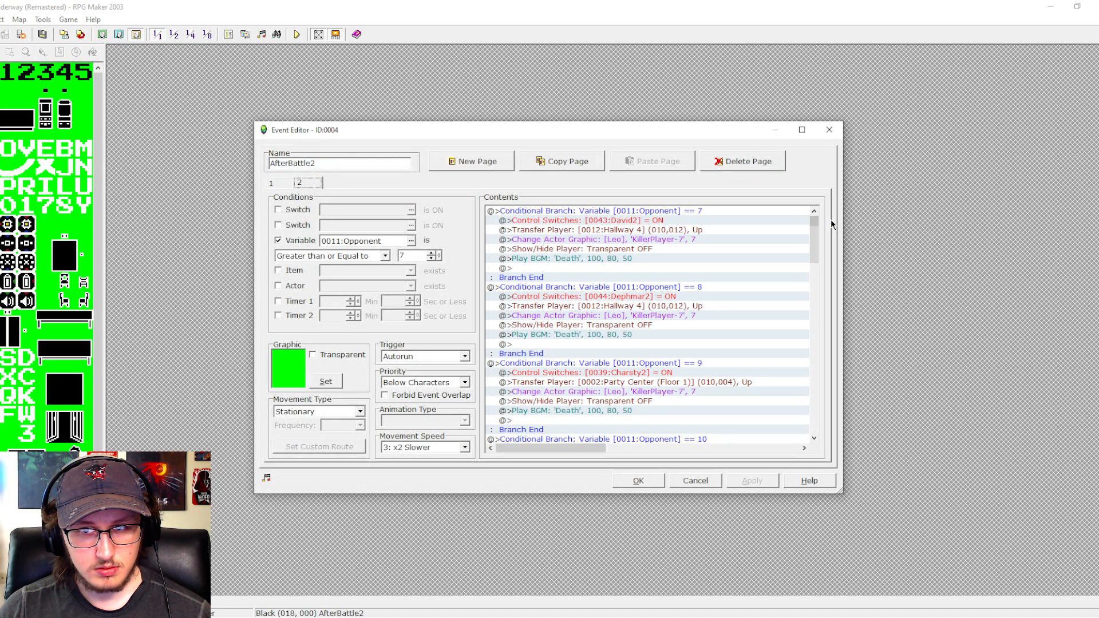
scroll(813, 231, down, 1)
drag(813, 232, 802, 376)
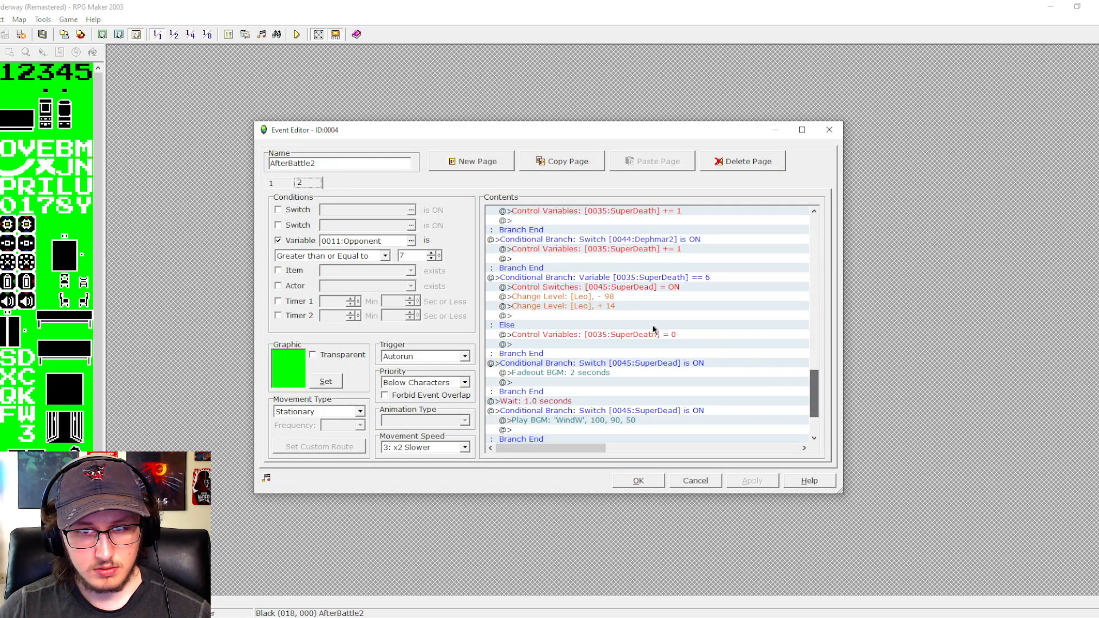
click(582, 317)
key(ctrl+v)
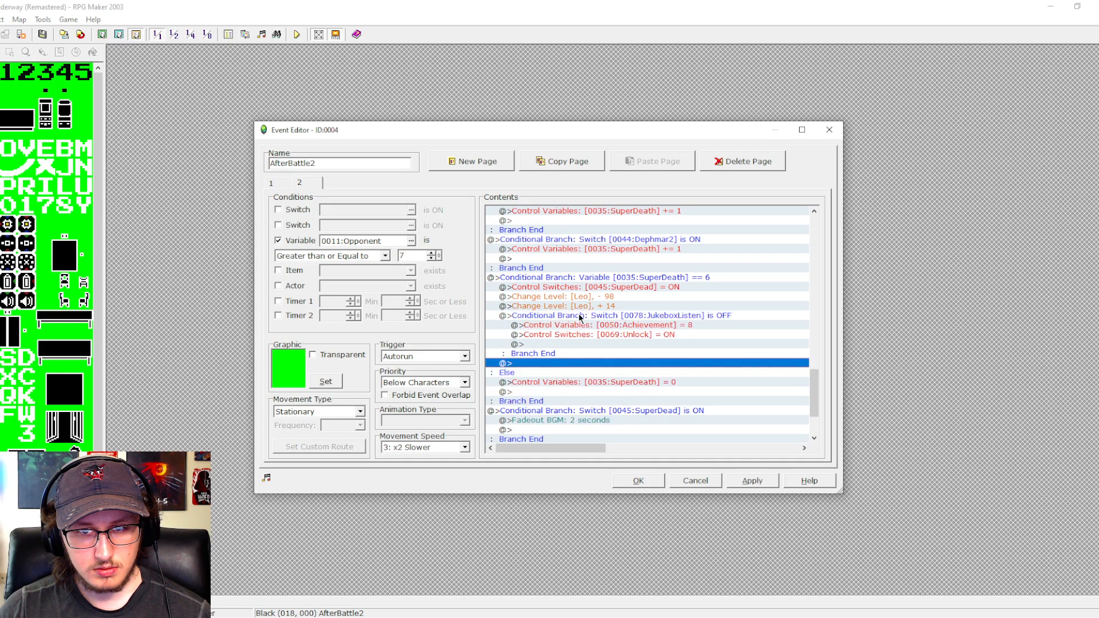
- Set variable 0050:Achievement to 7 in the pasted branch
click(628, 327)
double_click(629, 326)
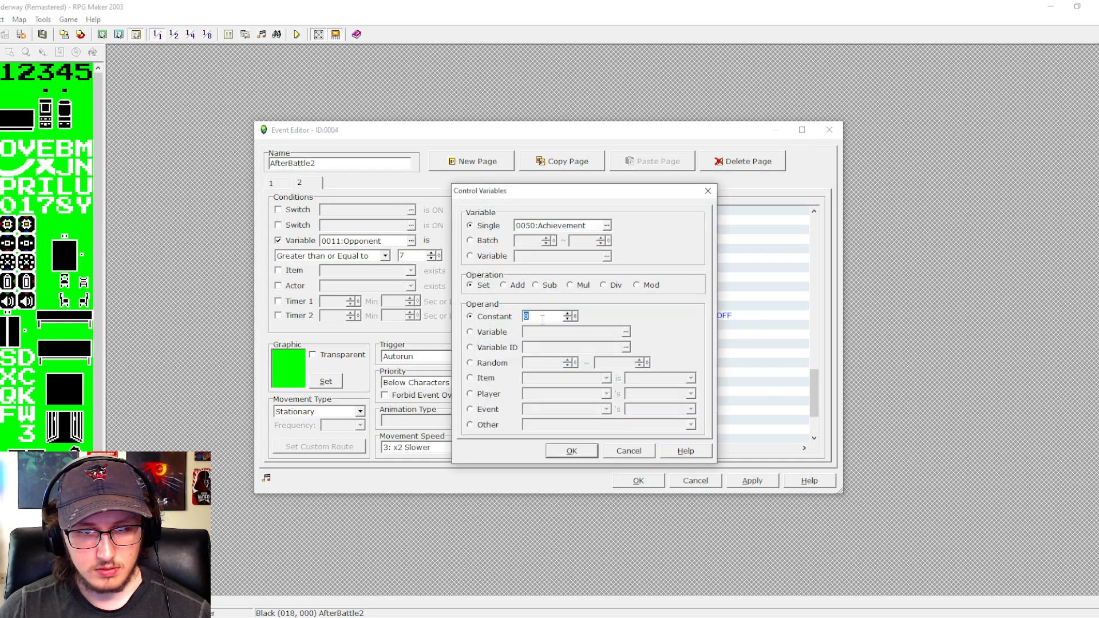
text(7)
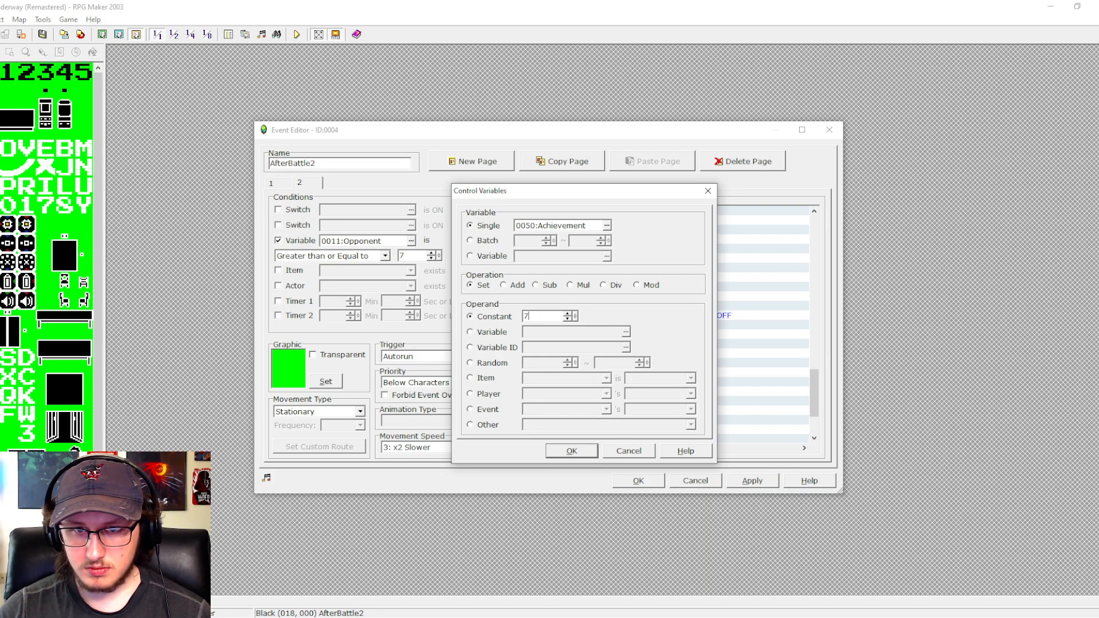
key(Return)
- Change the pasted branch's condition to switch 0077:Destruction is OFF, and save and close the AfterBattle2 event
click(615, 315)
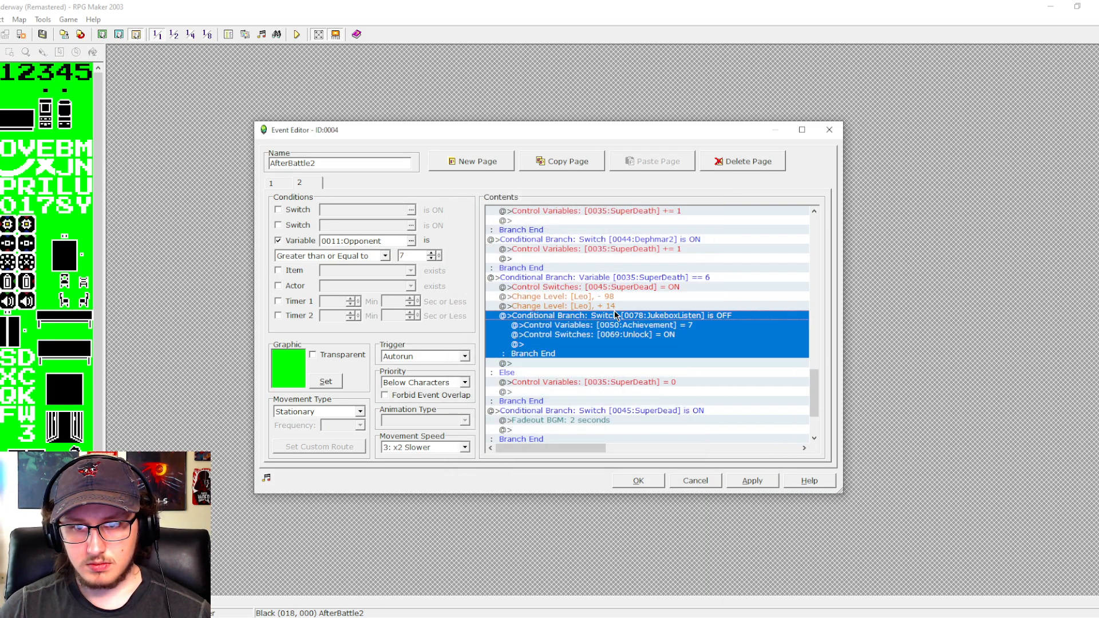
double_click(615, 315)
click(613, 258)
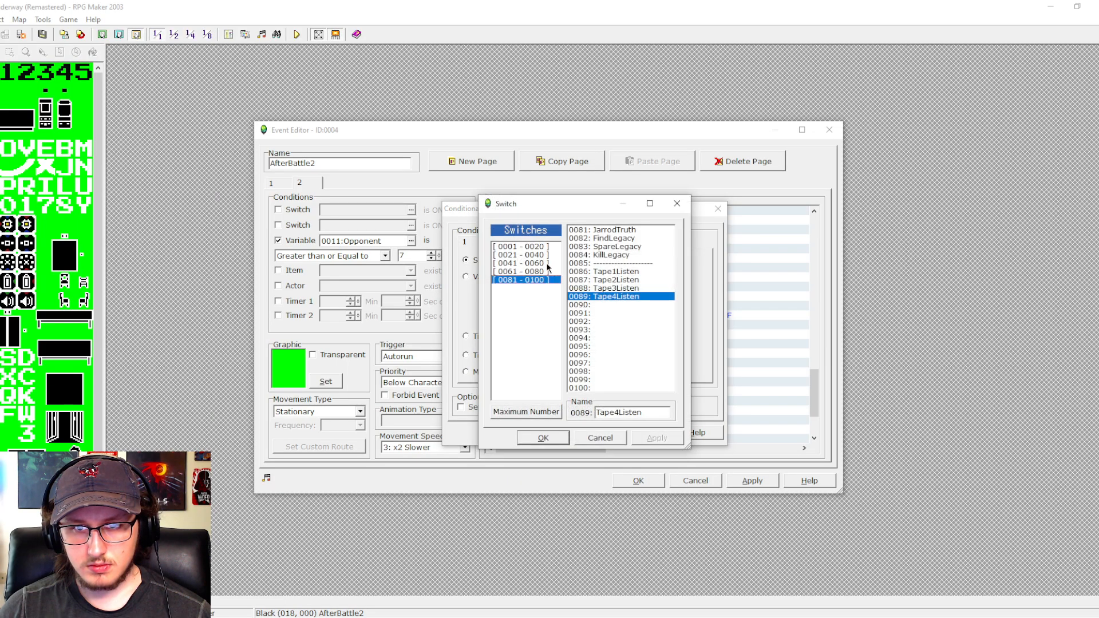
click(543, 272)
click(607, 362)
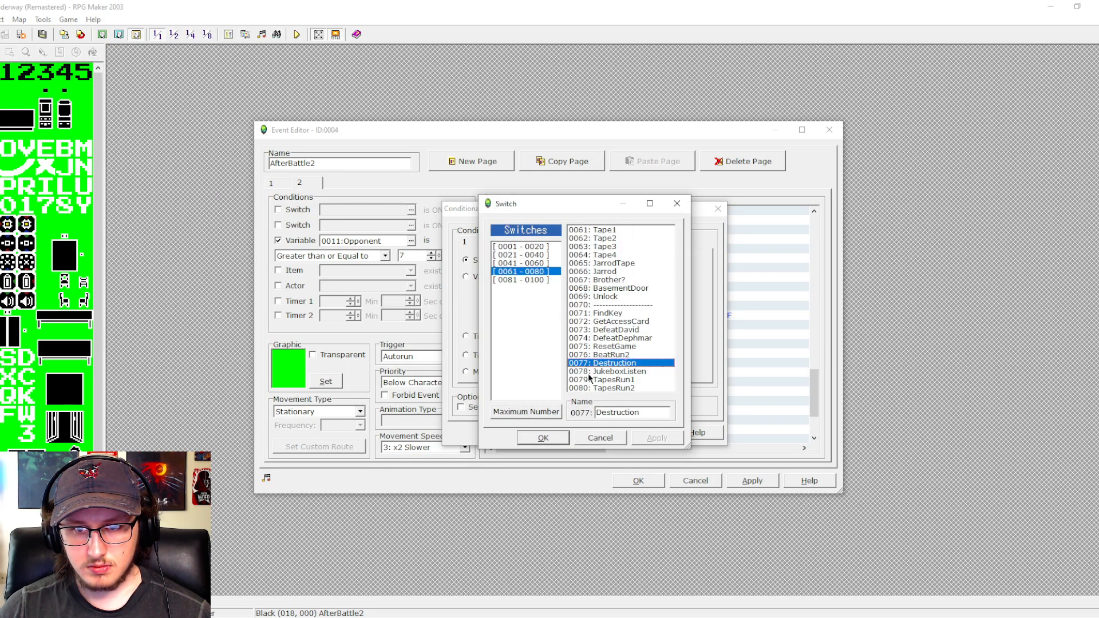
click(543, 438)
click(577, 432)
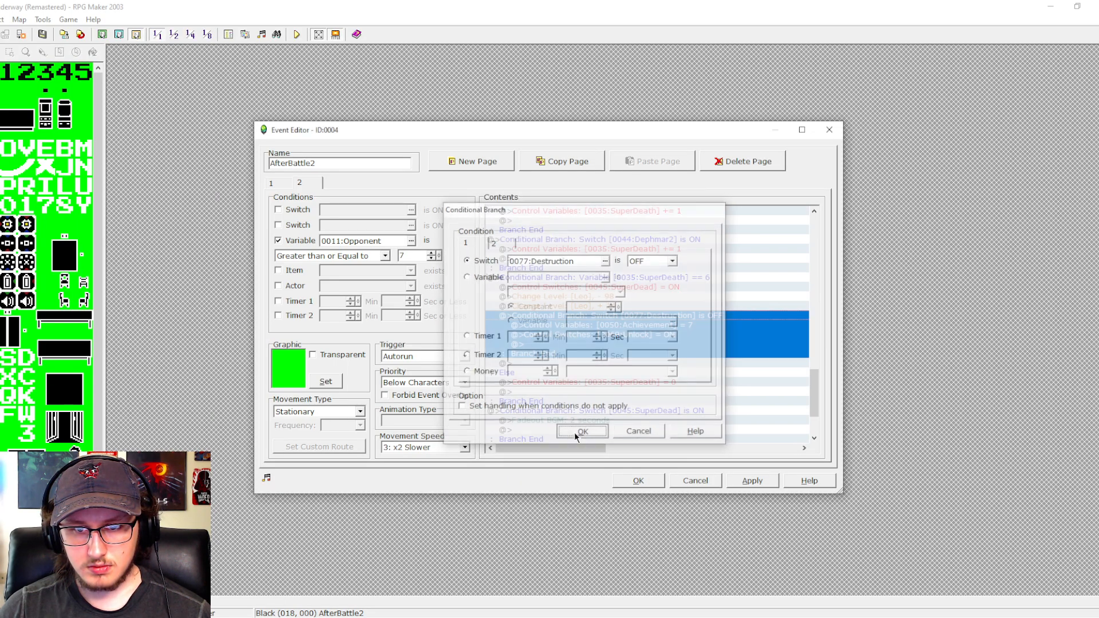
click(753, 482)
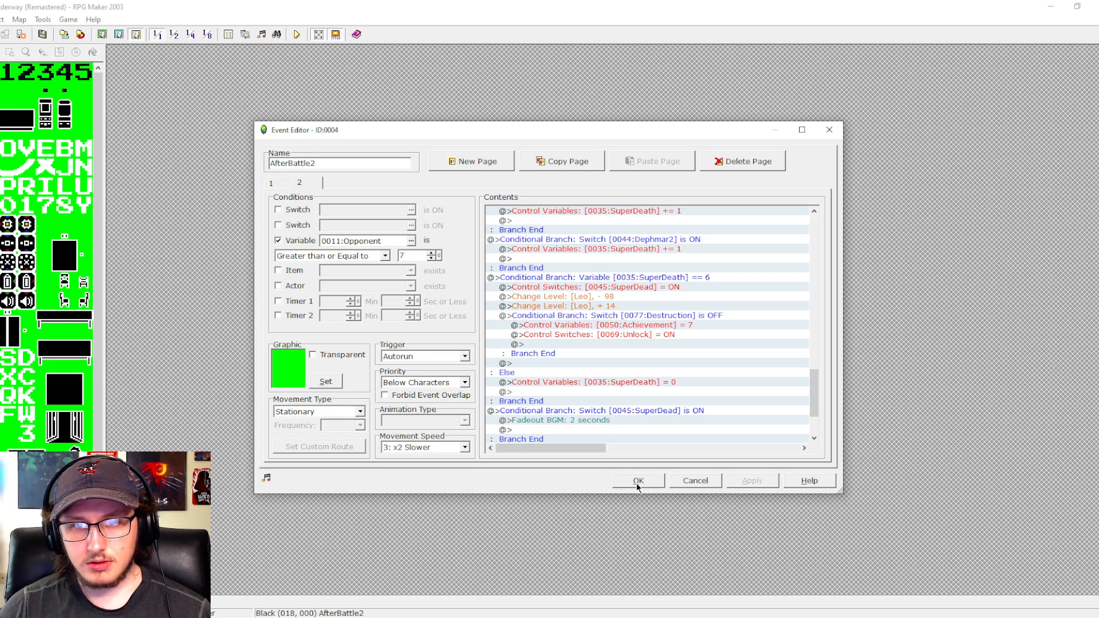
drag(820, 390, 817, 423)
click(658, 481)
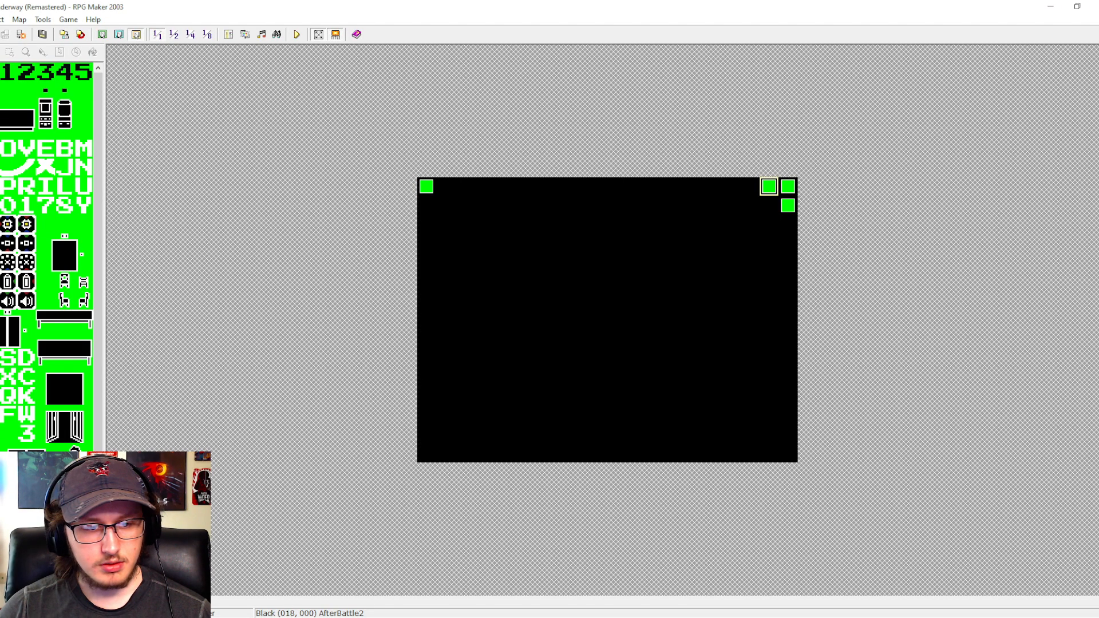